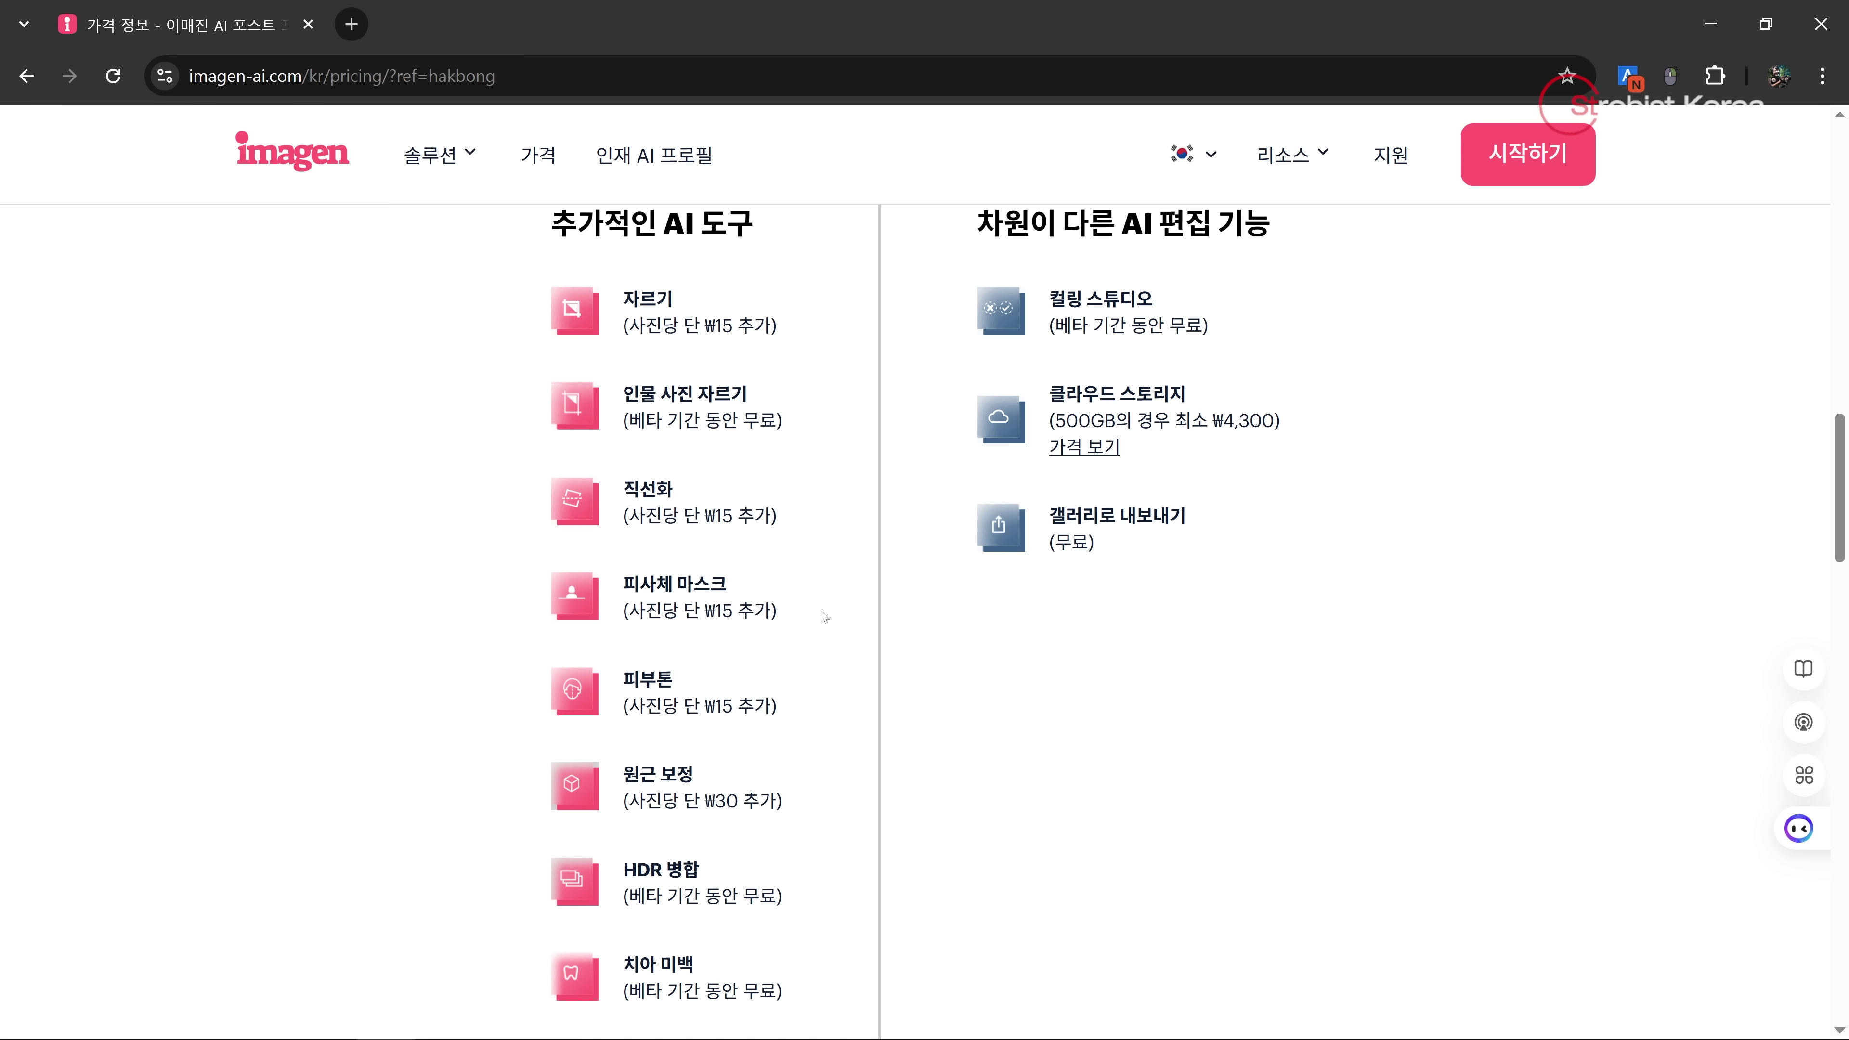
Look through the per-photo prices of the additional AI tools on the Imagen pricing page
scroll(824, 617, "down", 3)
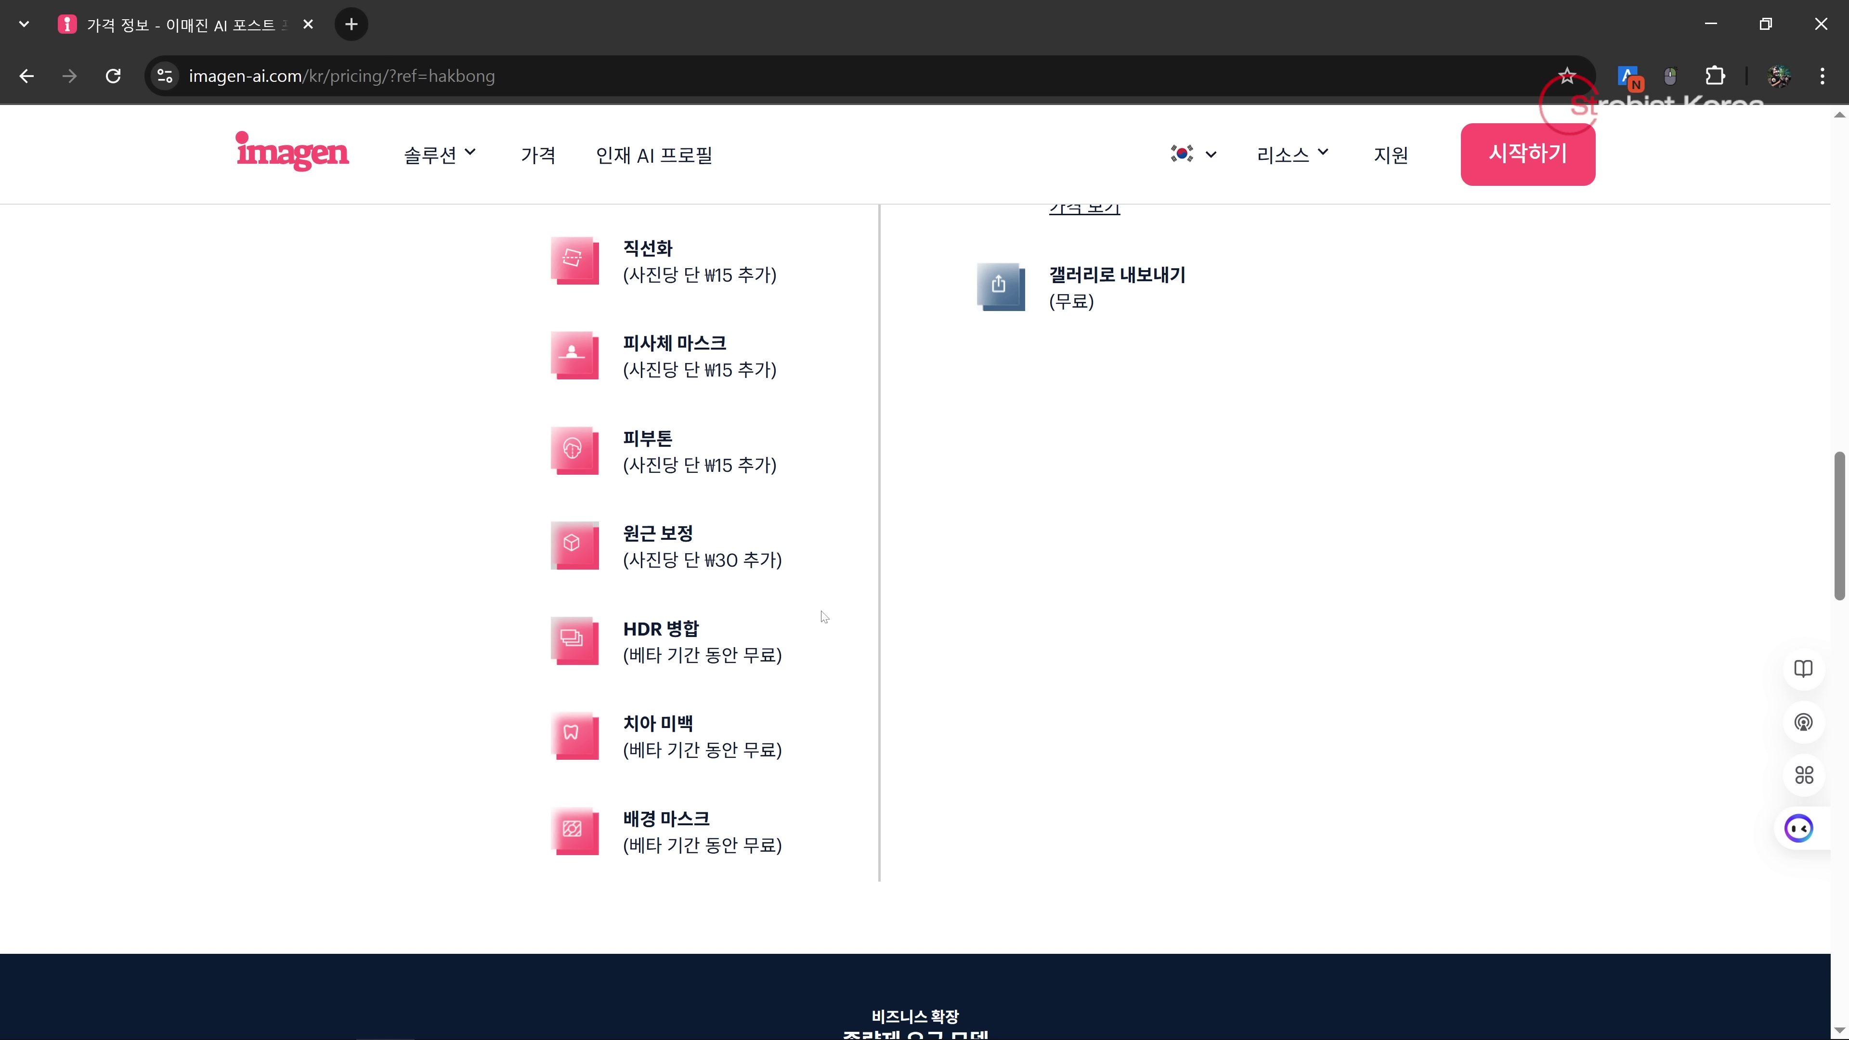
scroll(824, 617, "up", 5)
scroll(824, 617, "down", 3)
scroll(824, 617, "up", 3)
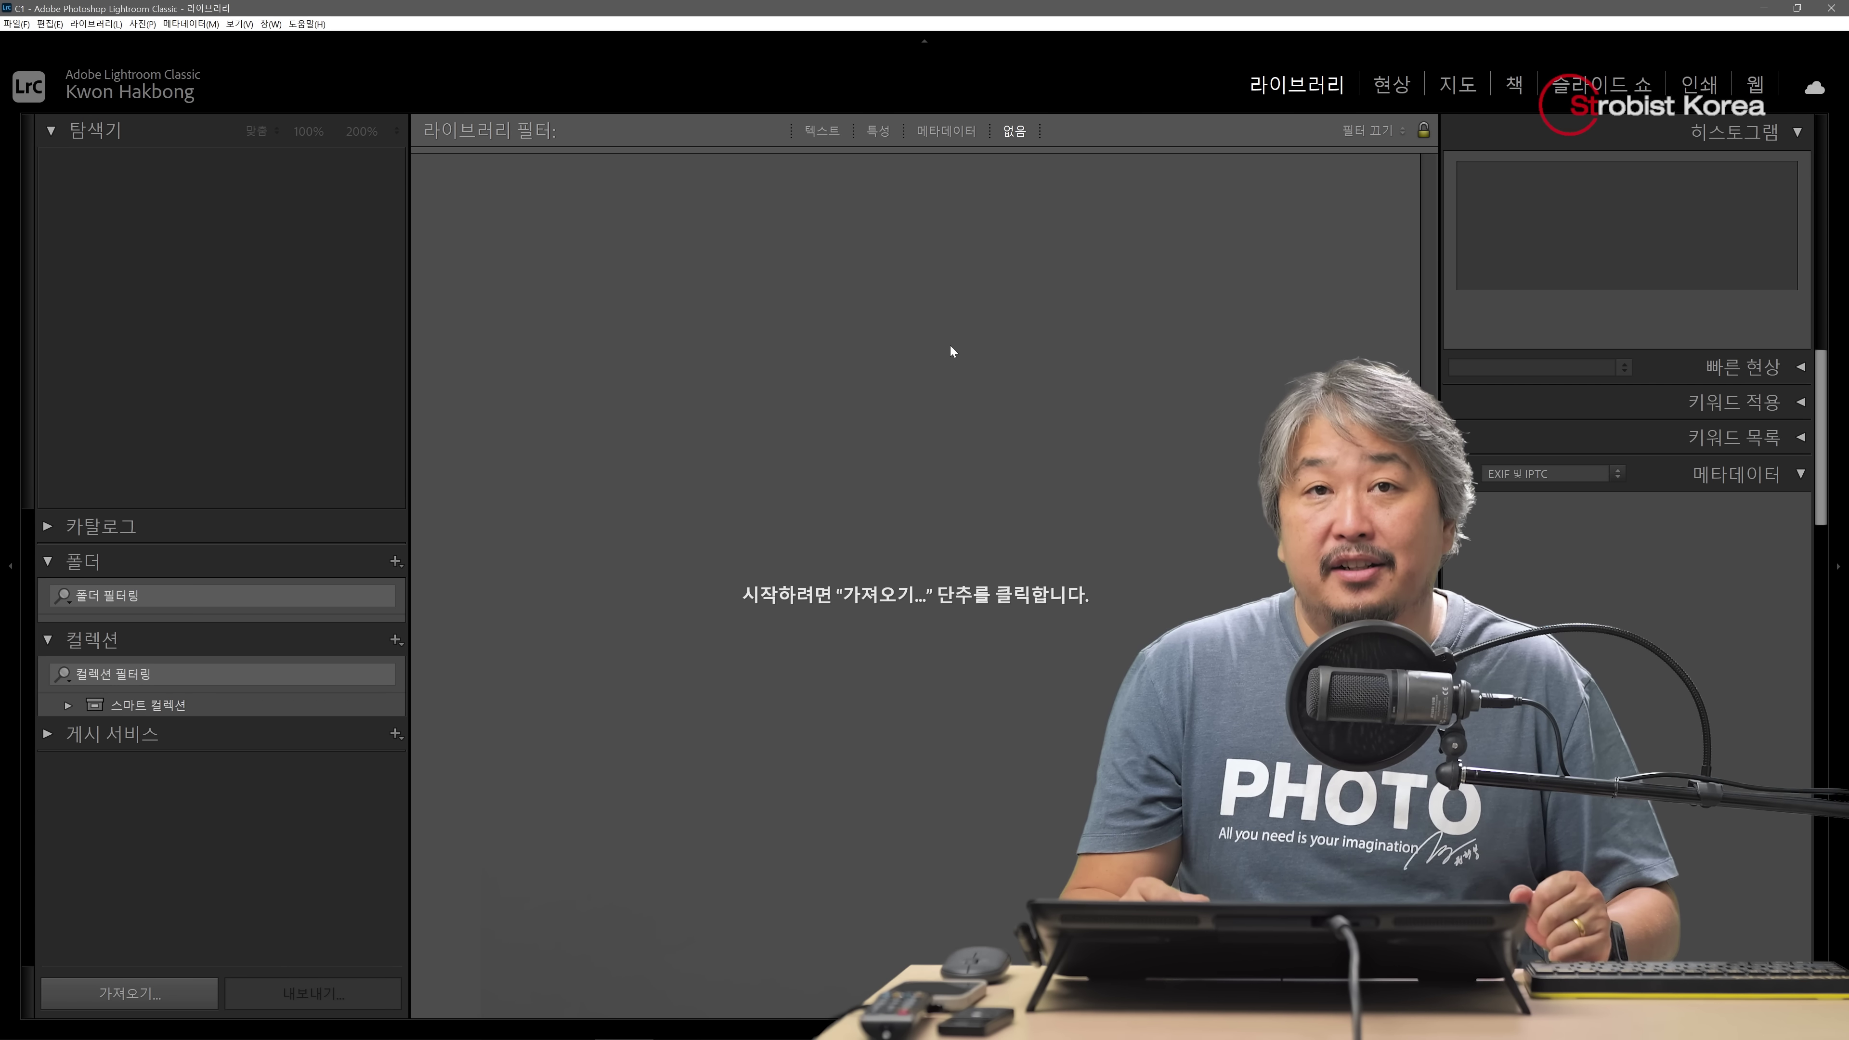
In Lightroom Classic, import all photos from the photo folder on the LUMIX (E:) drive into the catalog
left_click(29, 22)
key("Escape")
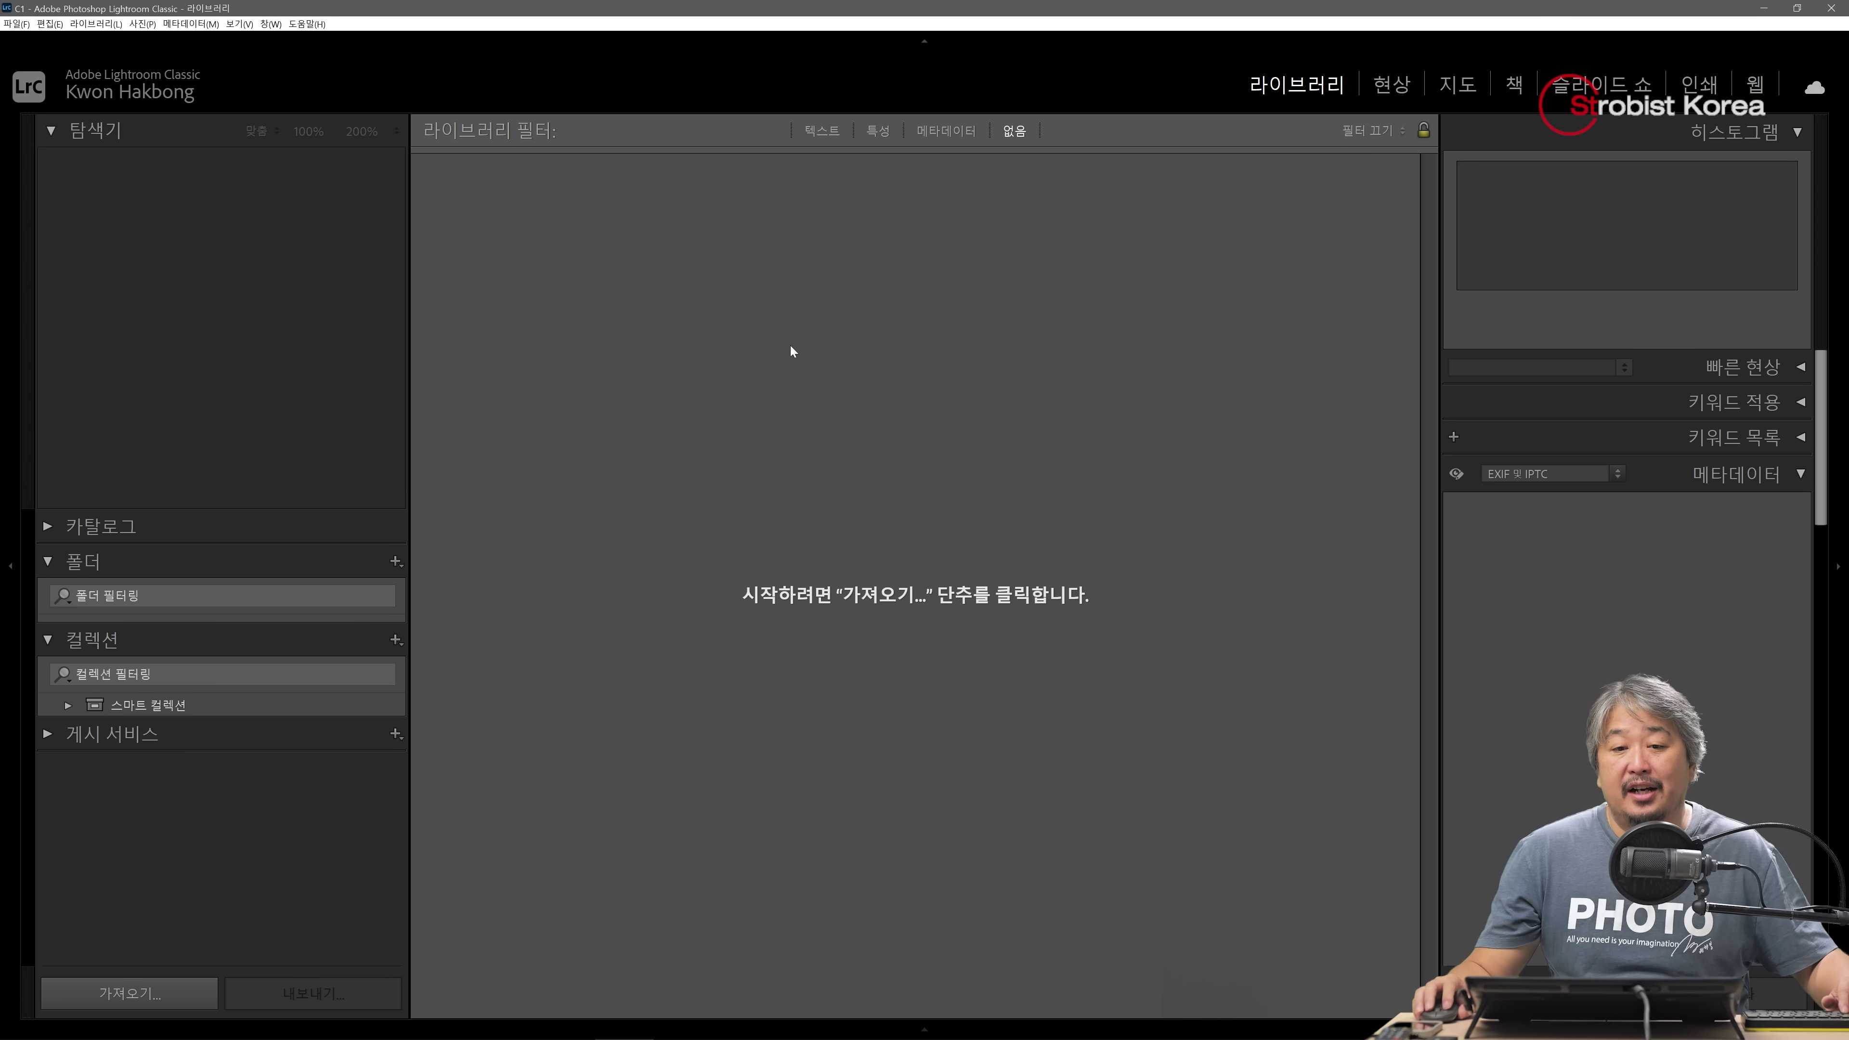
key("ctrl+shift+i")
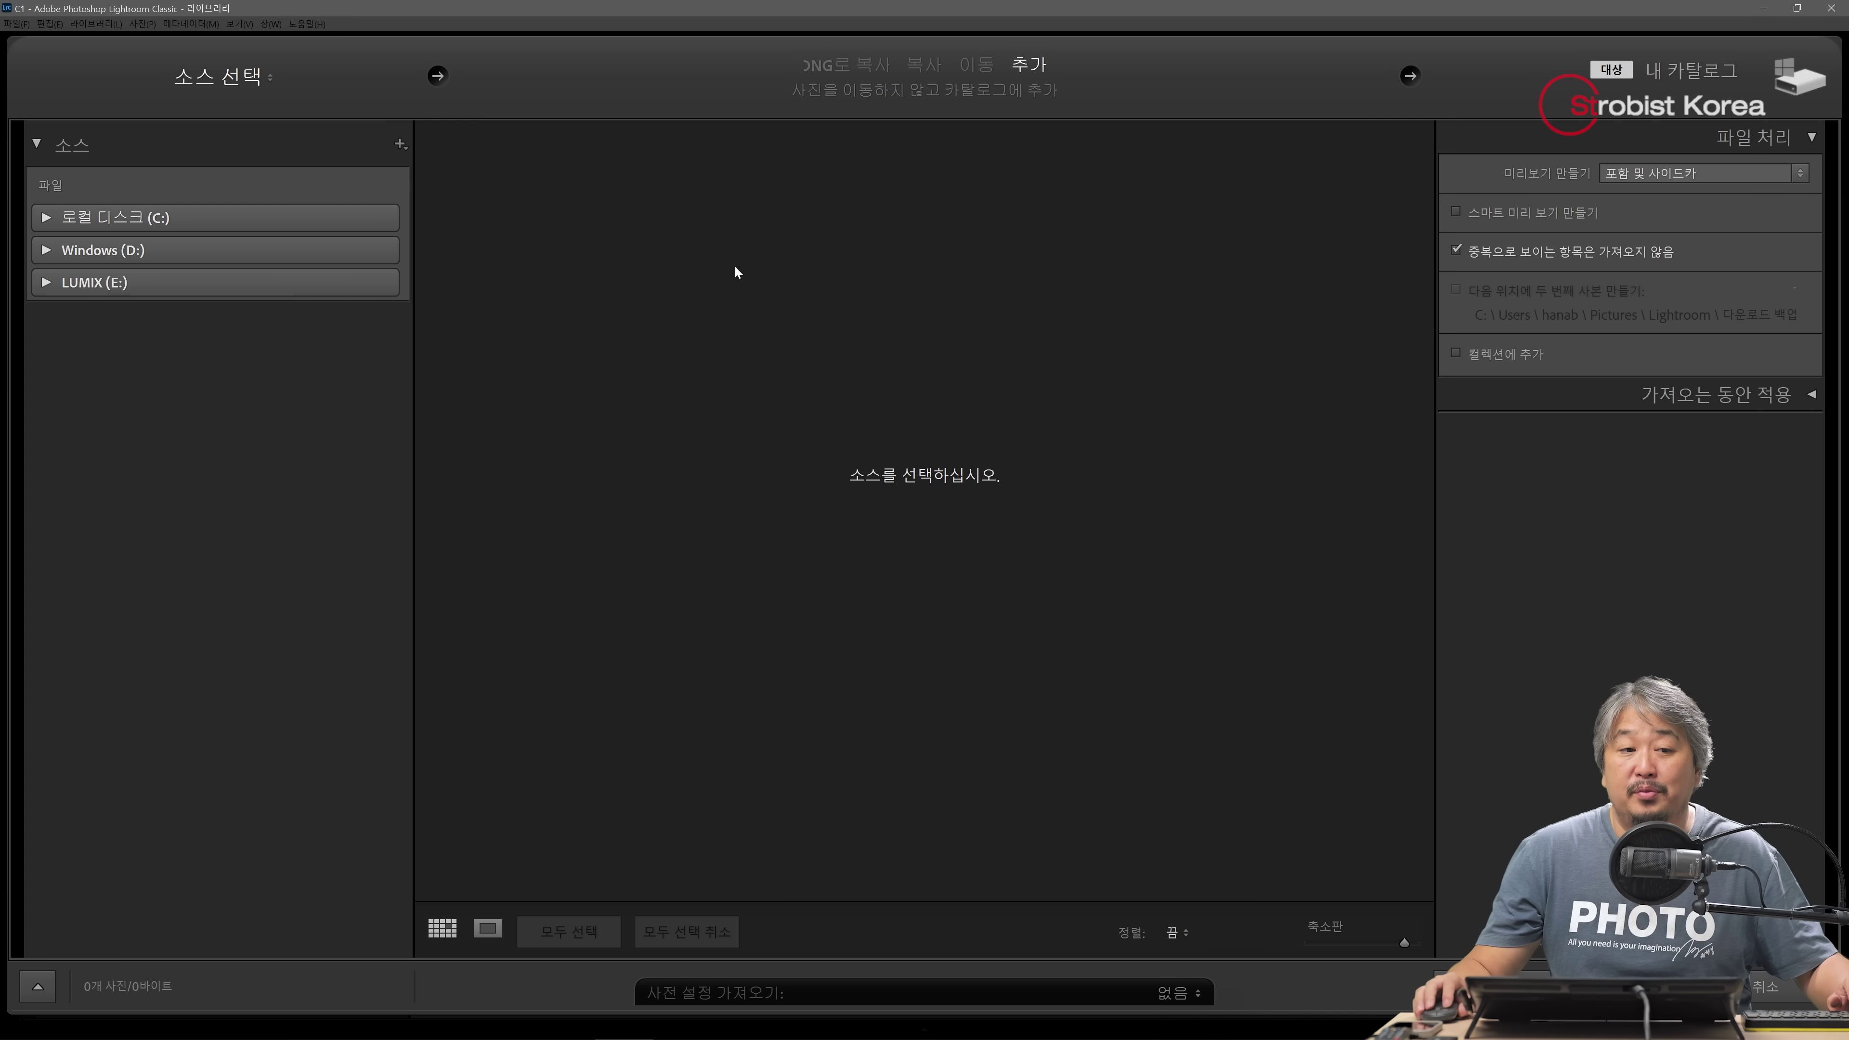
left_click(47, 282)
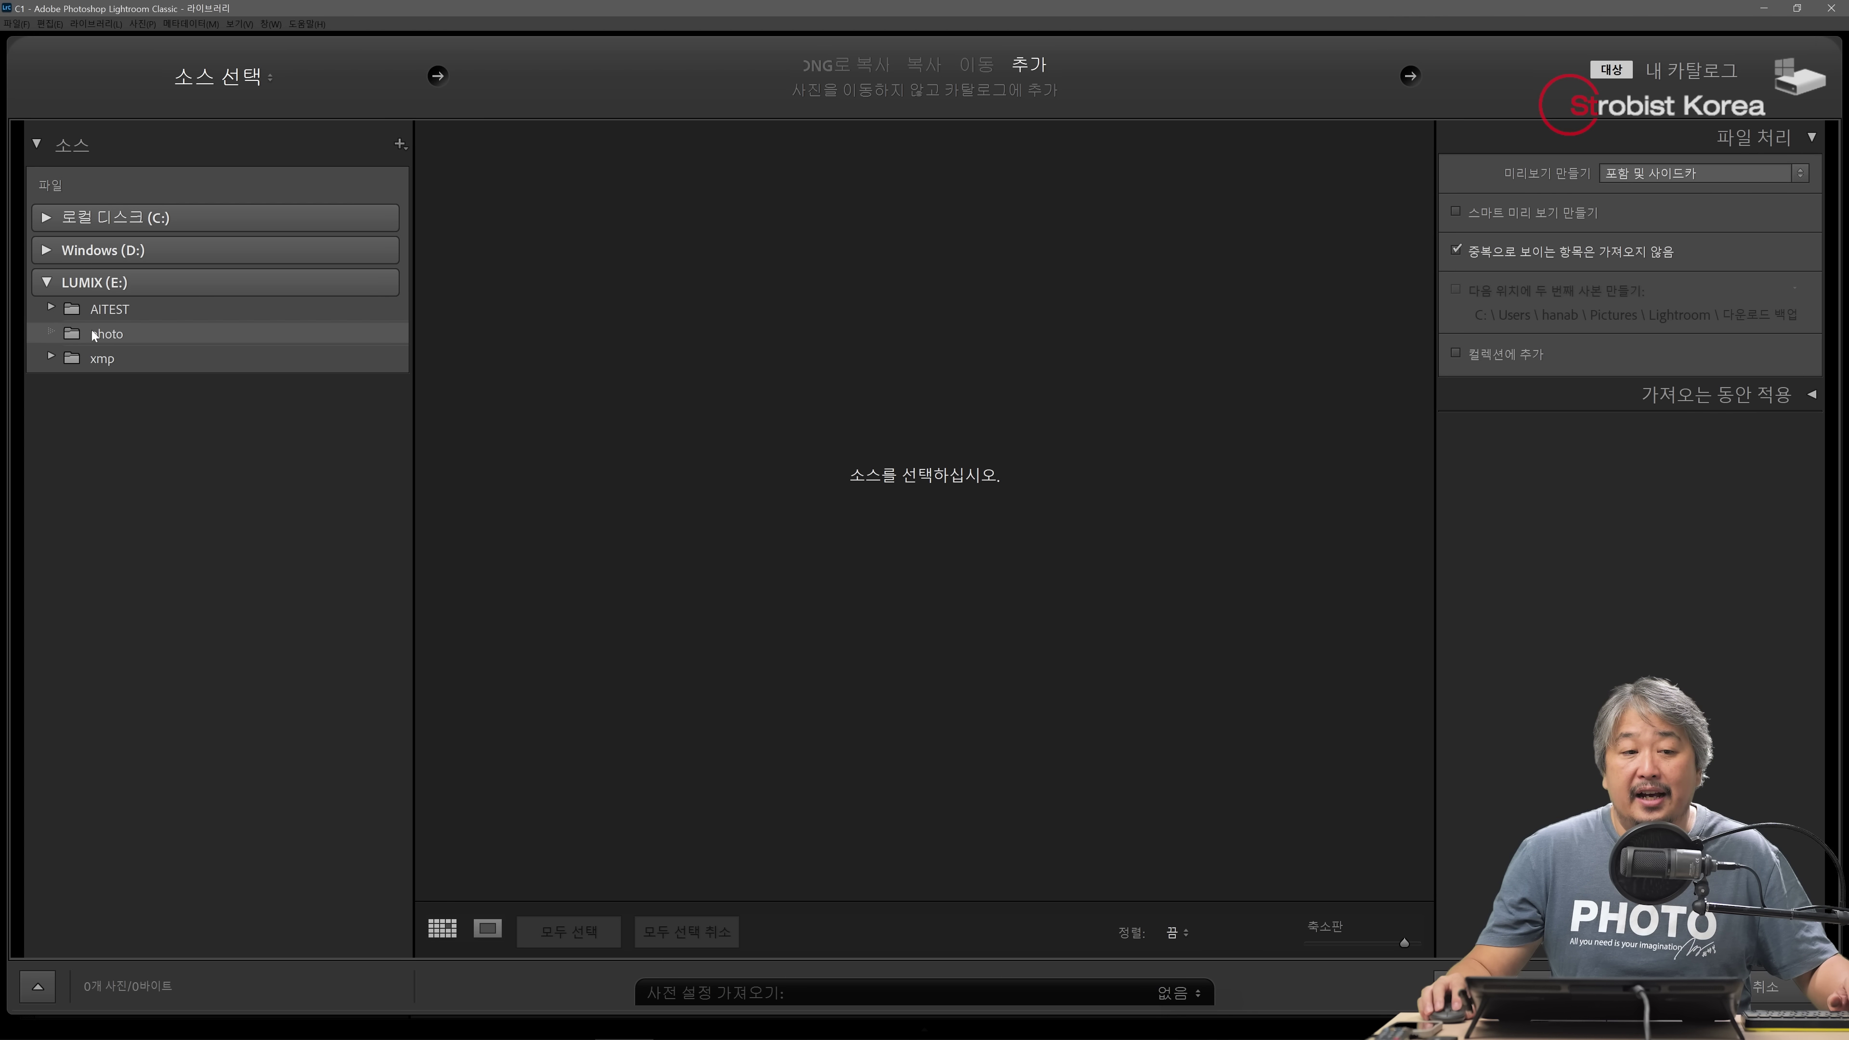
left_click(117, 335)
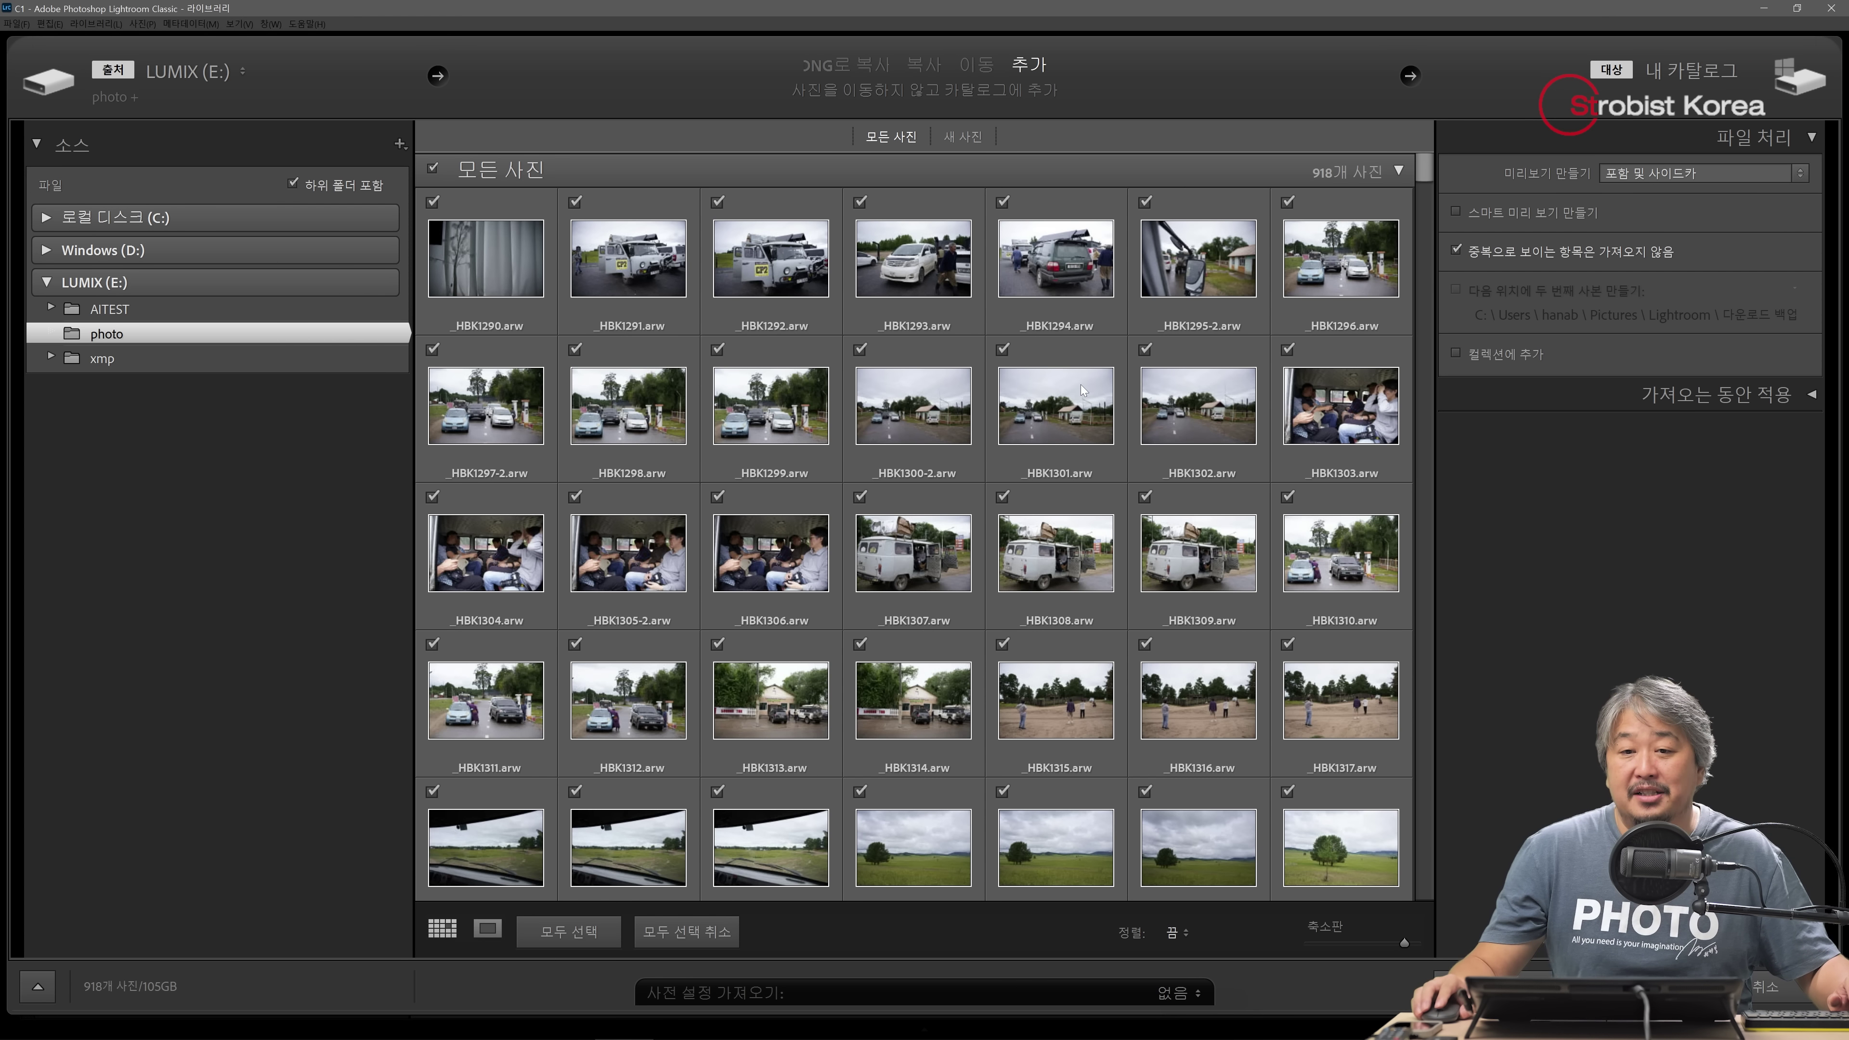
scroll(1081, 386, "down", 5)
scroll(1082, 381, "down", 15)
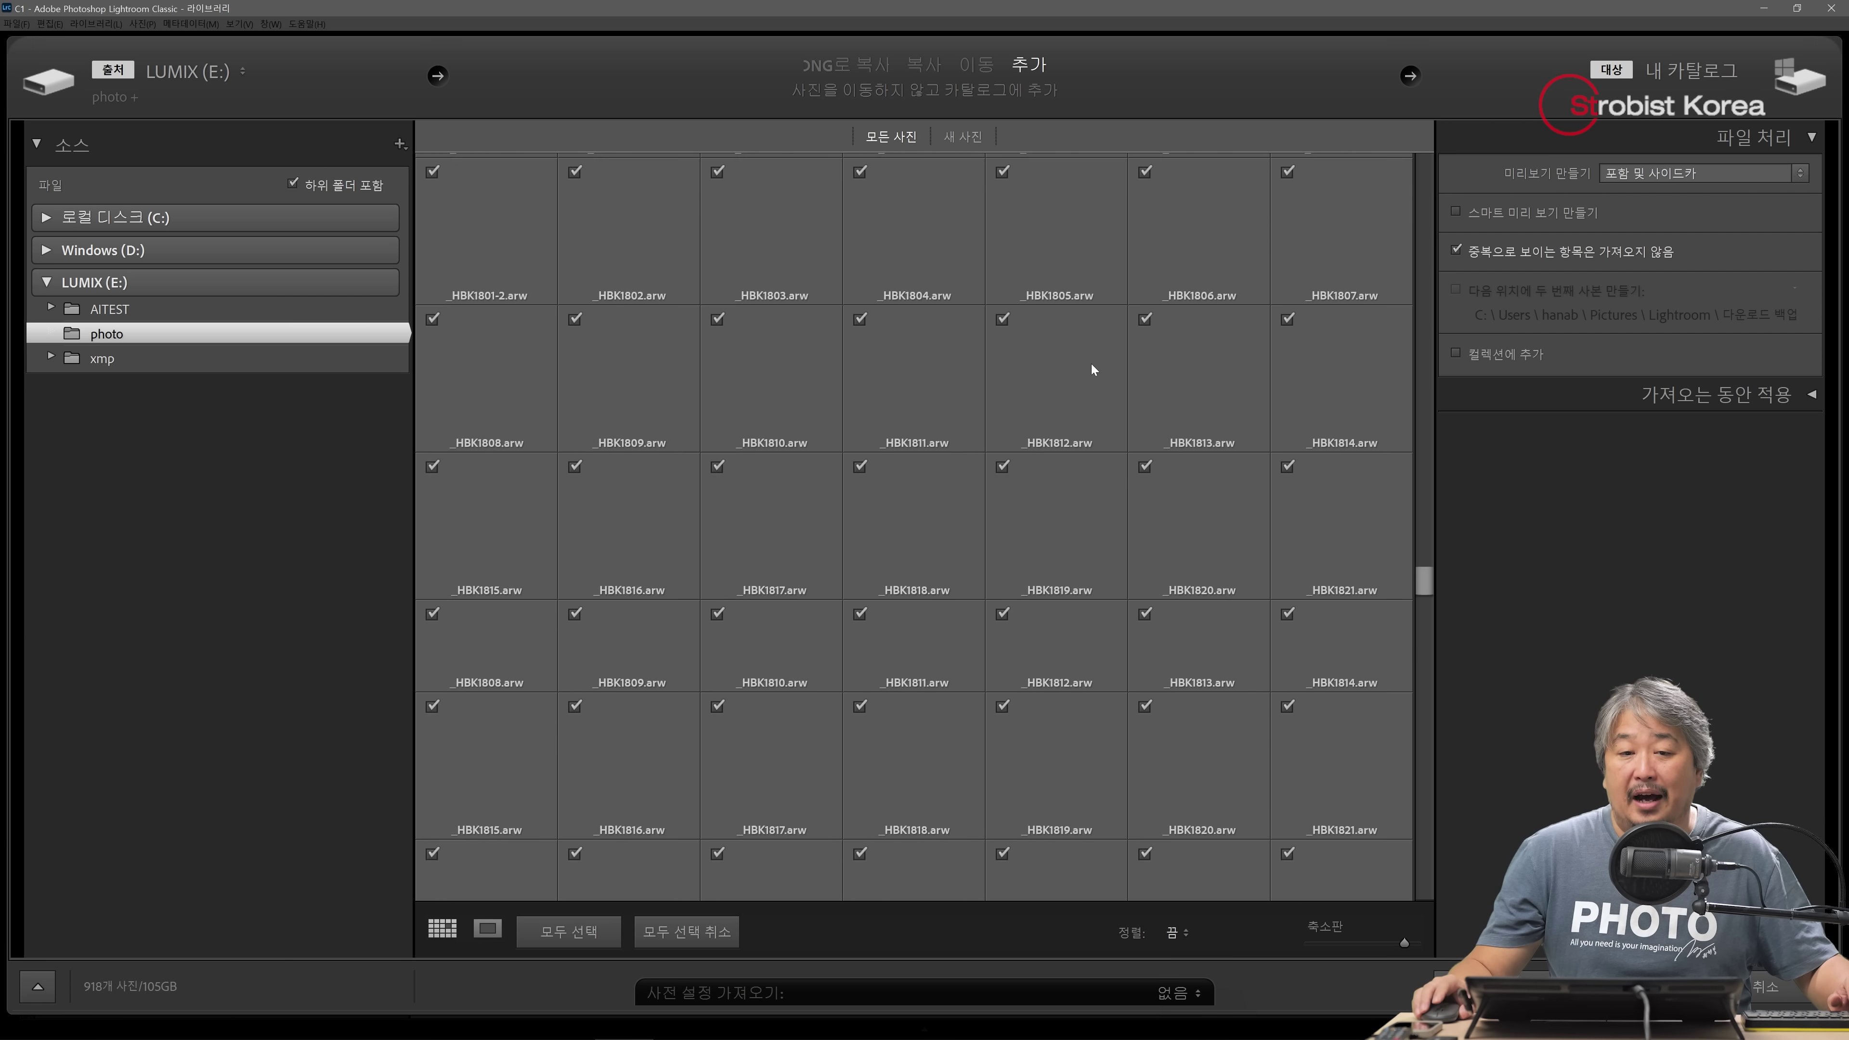
key("Return")
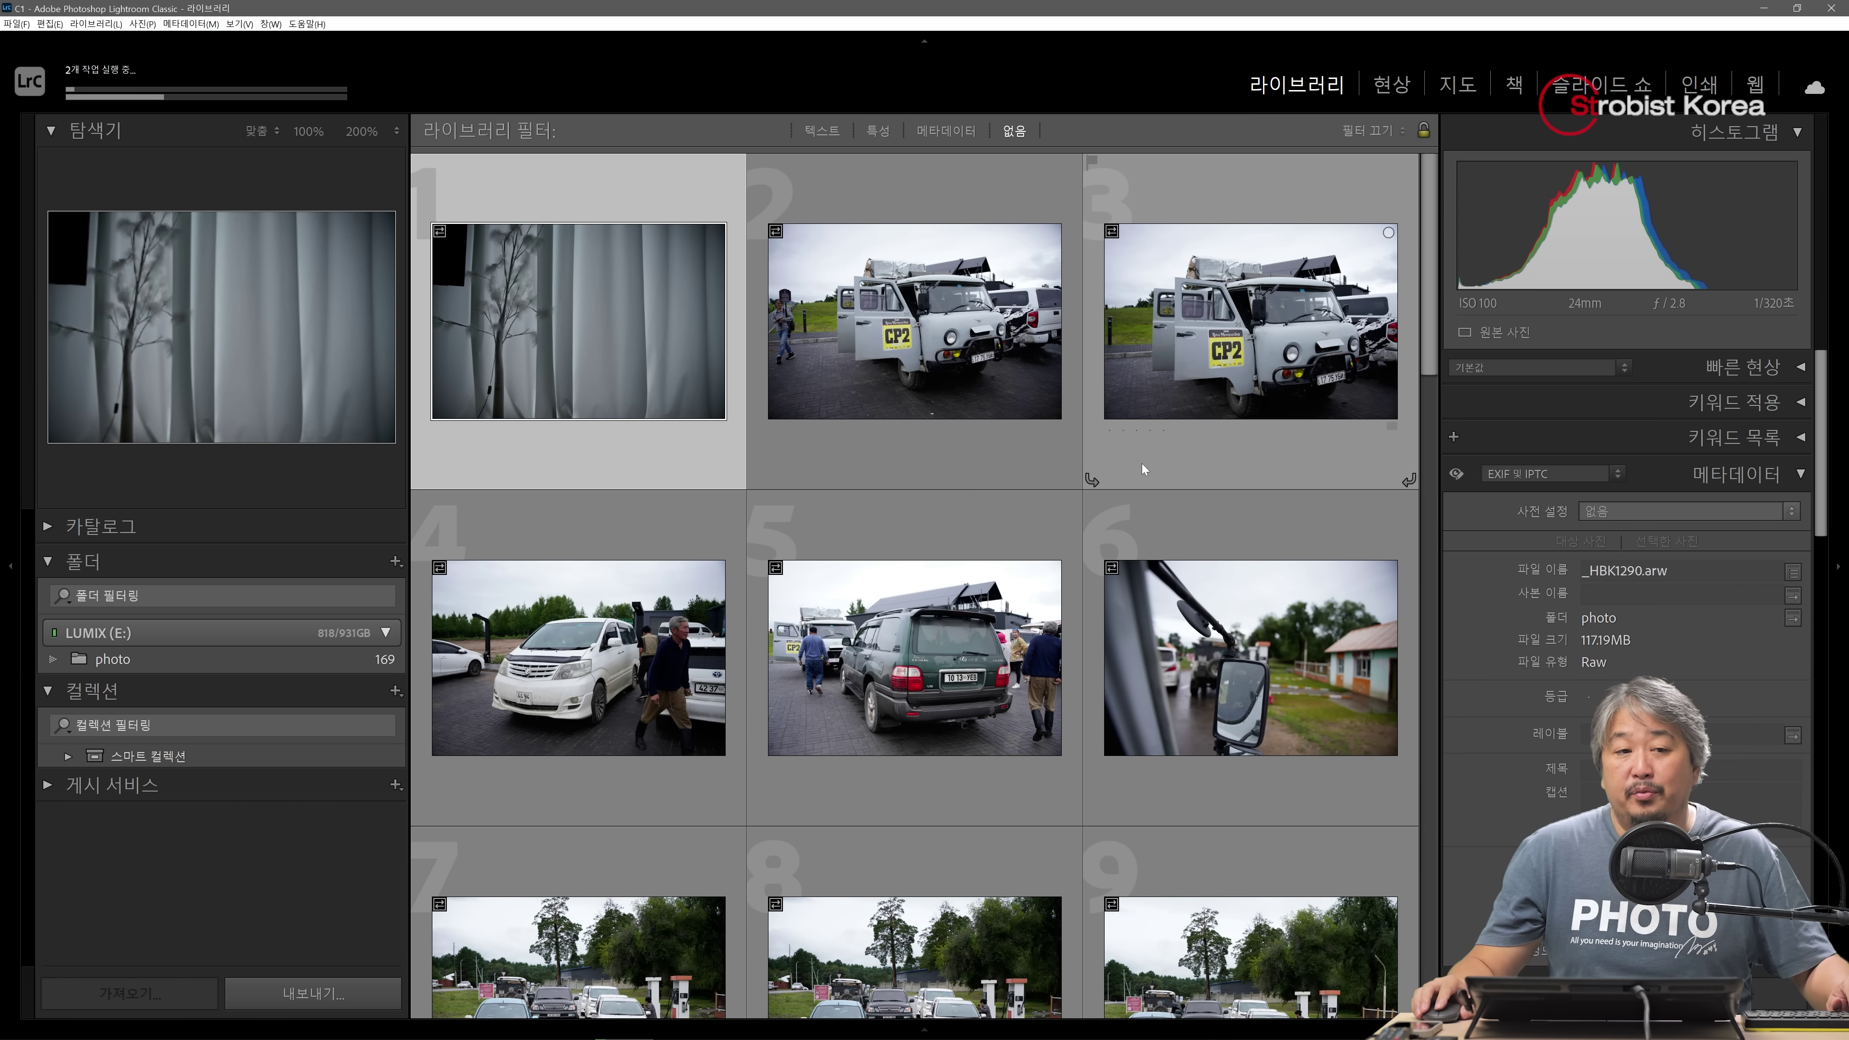
scroll(1142, 465, "down", 3)
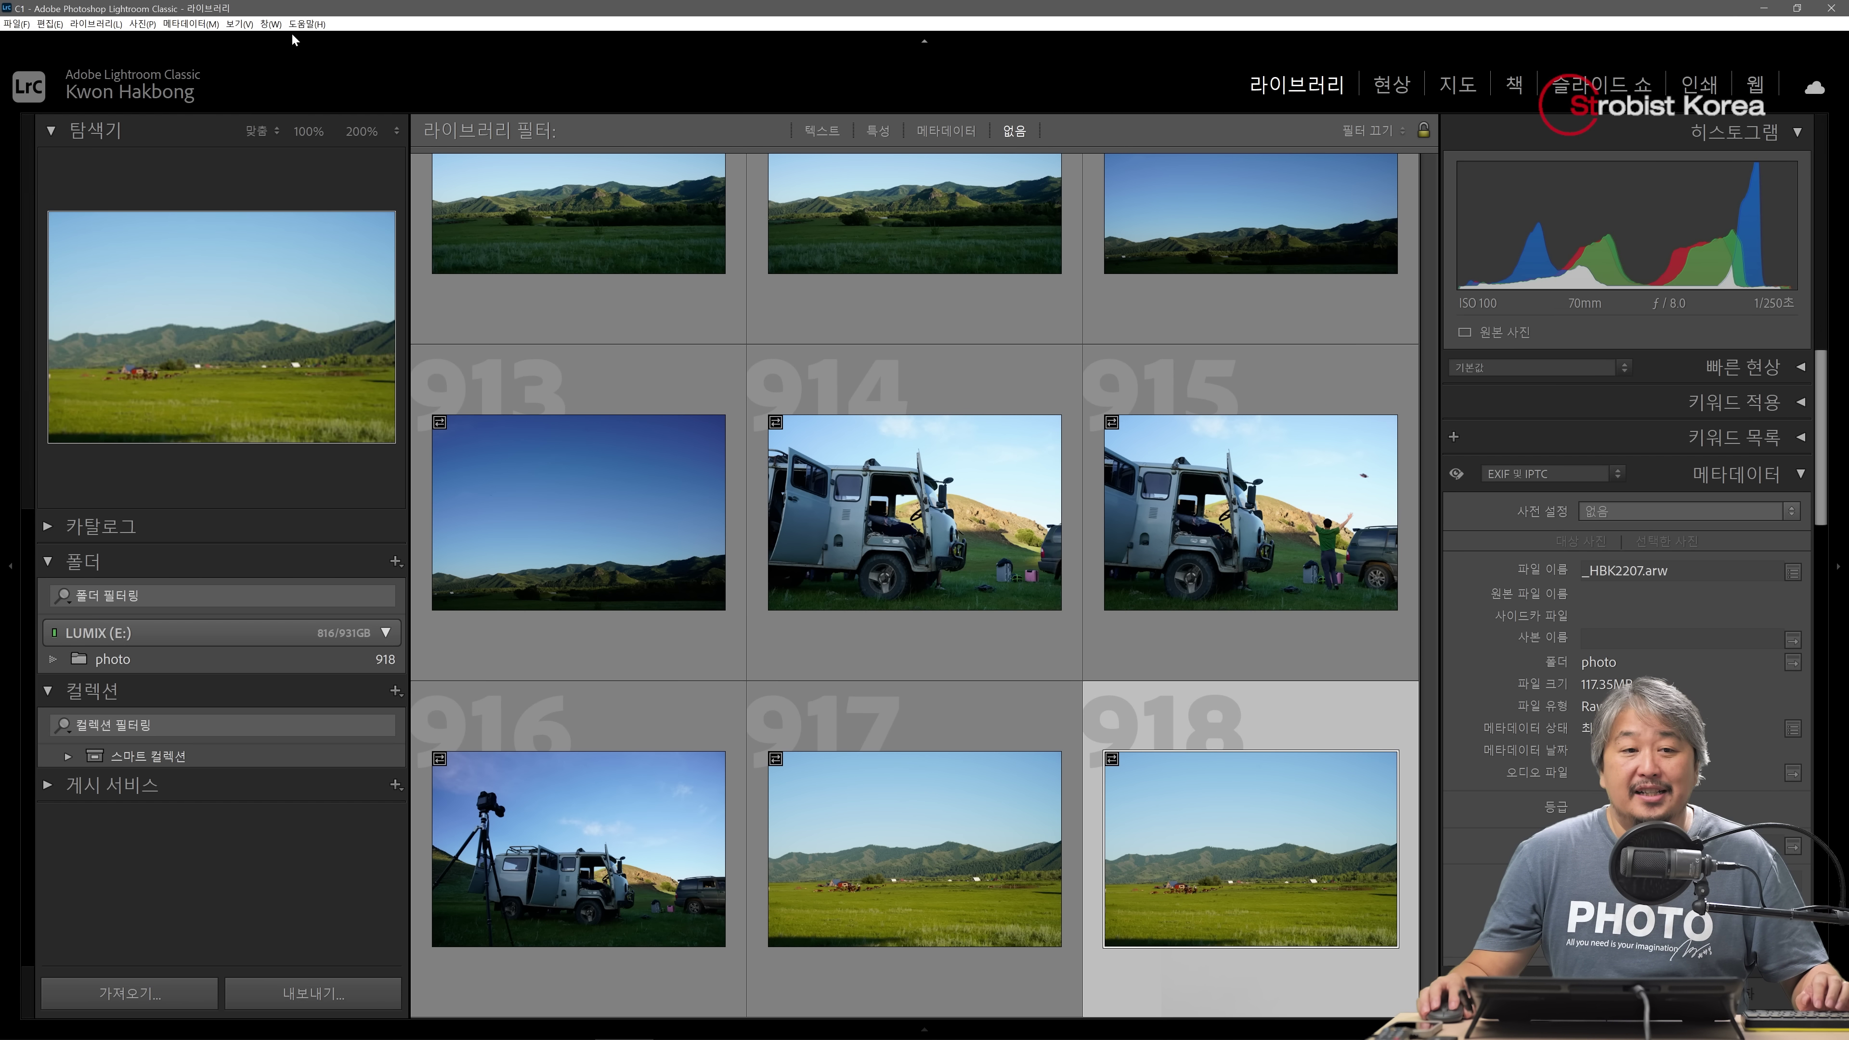
Switch to the Imagen app and look over its AI profiles and projects lists
left_click(46, 24)
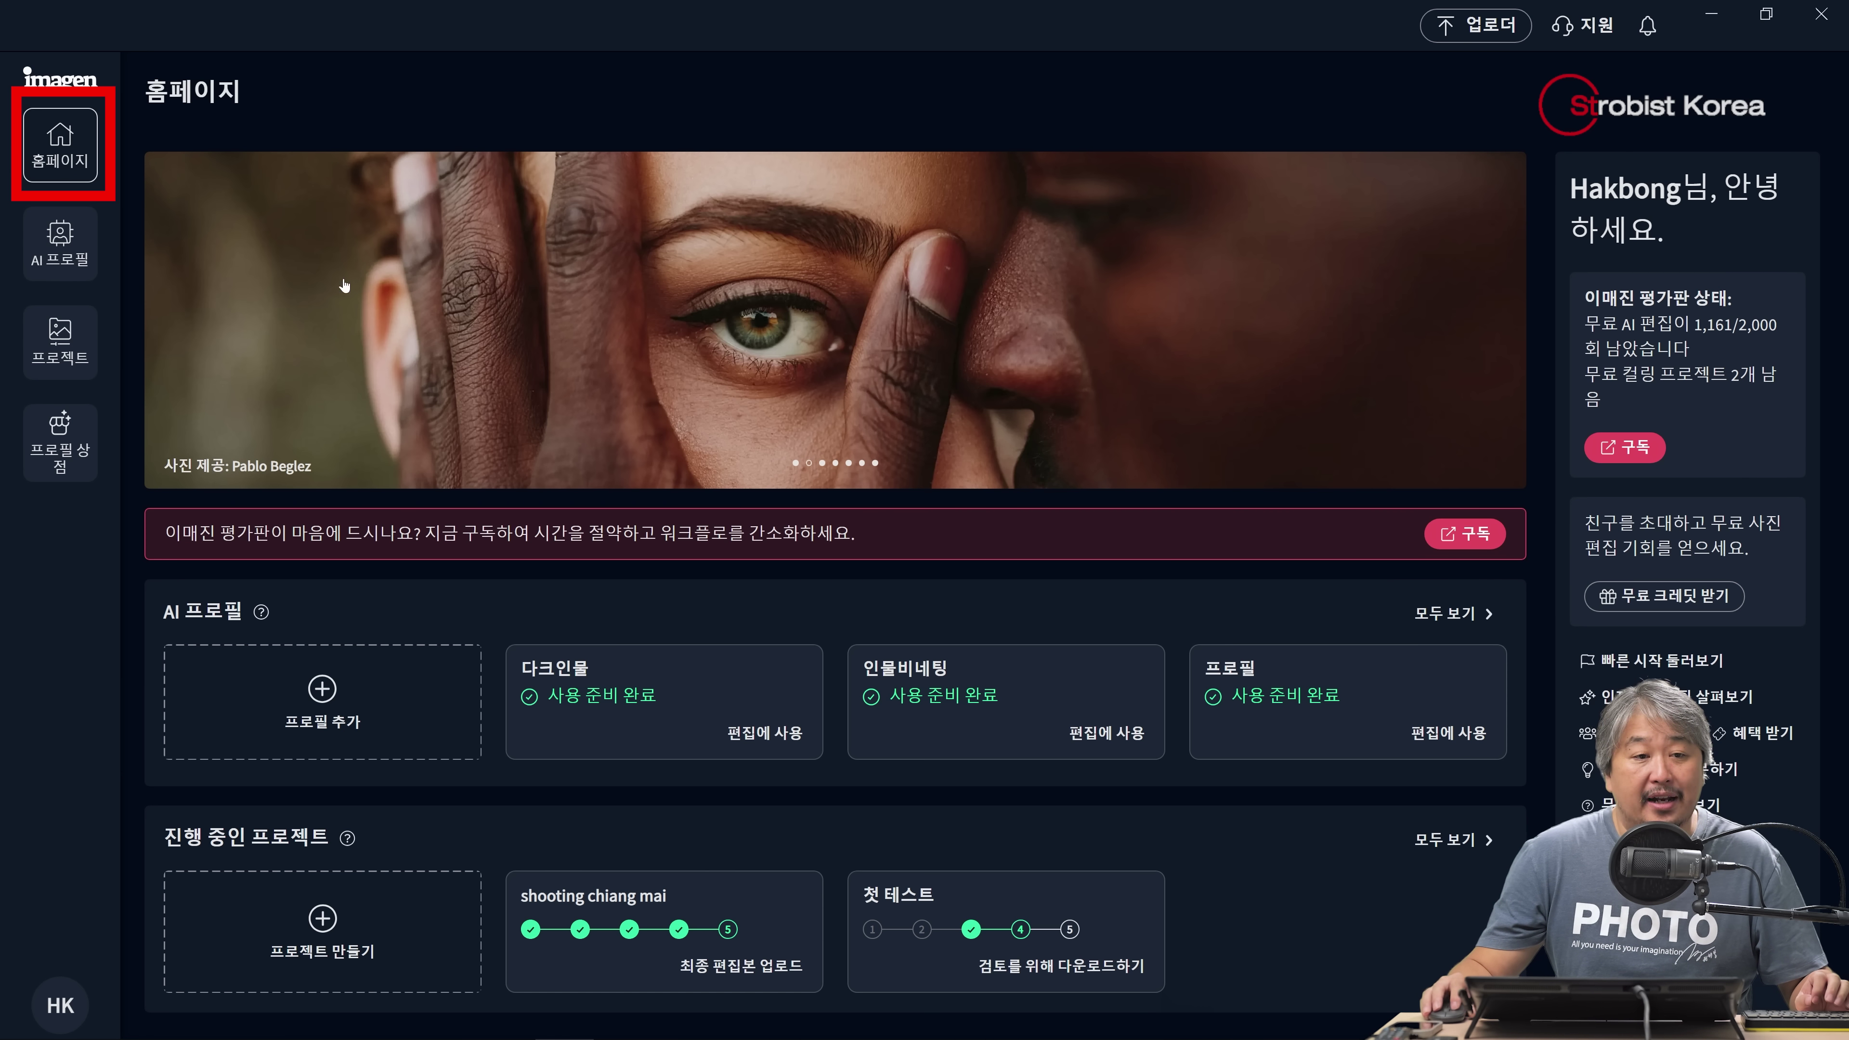
left_click(59, 241)
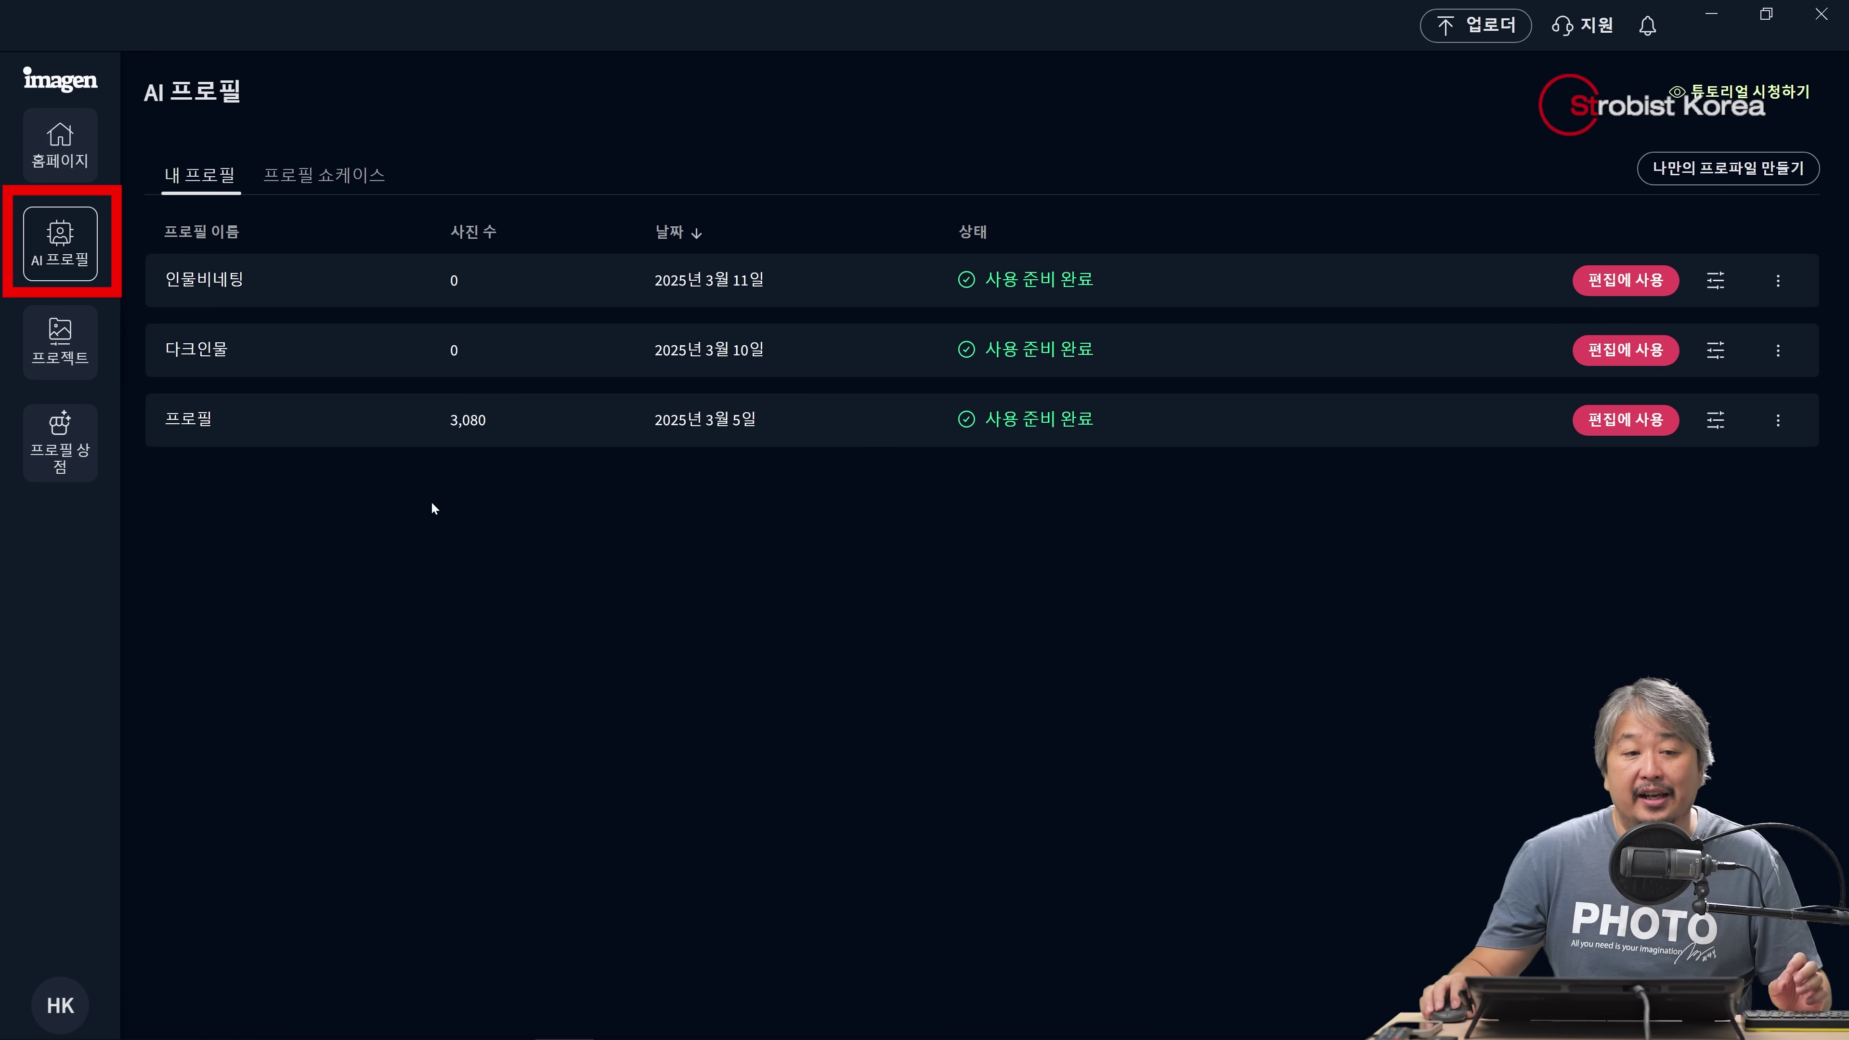
left_click(62, 342)
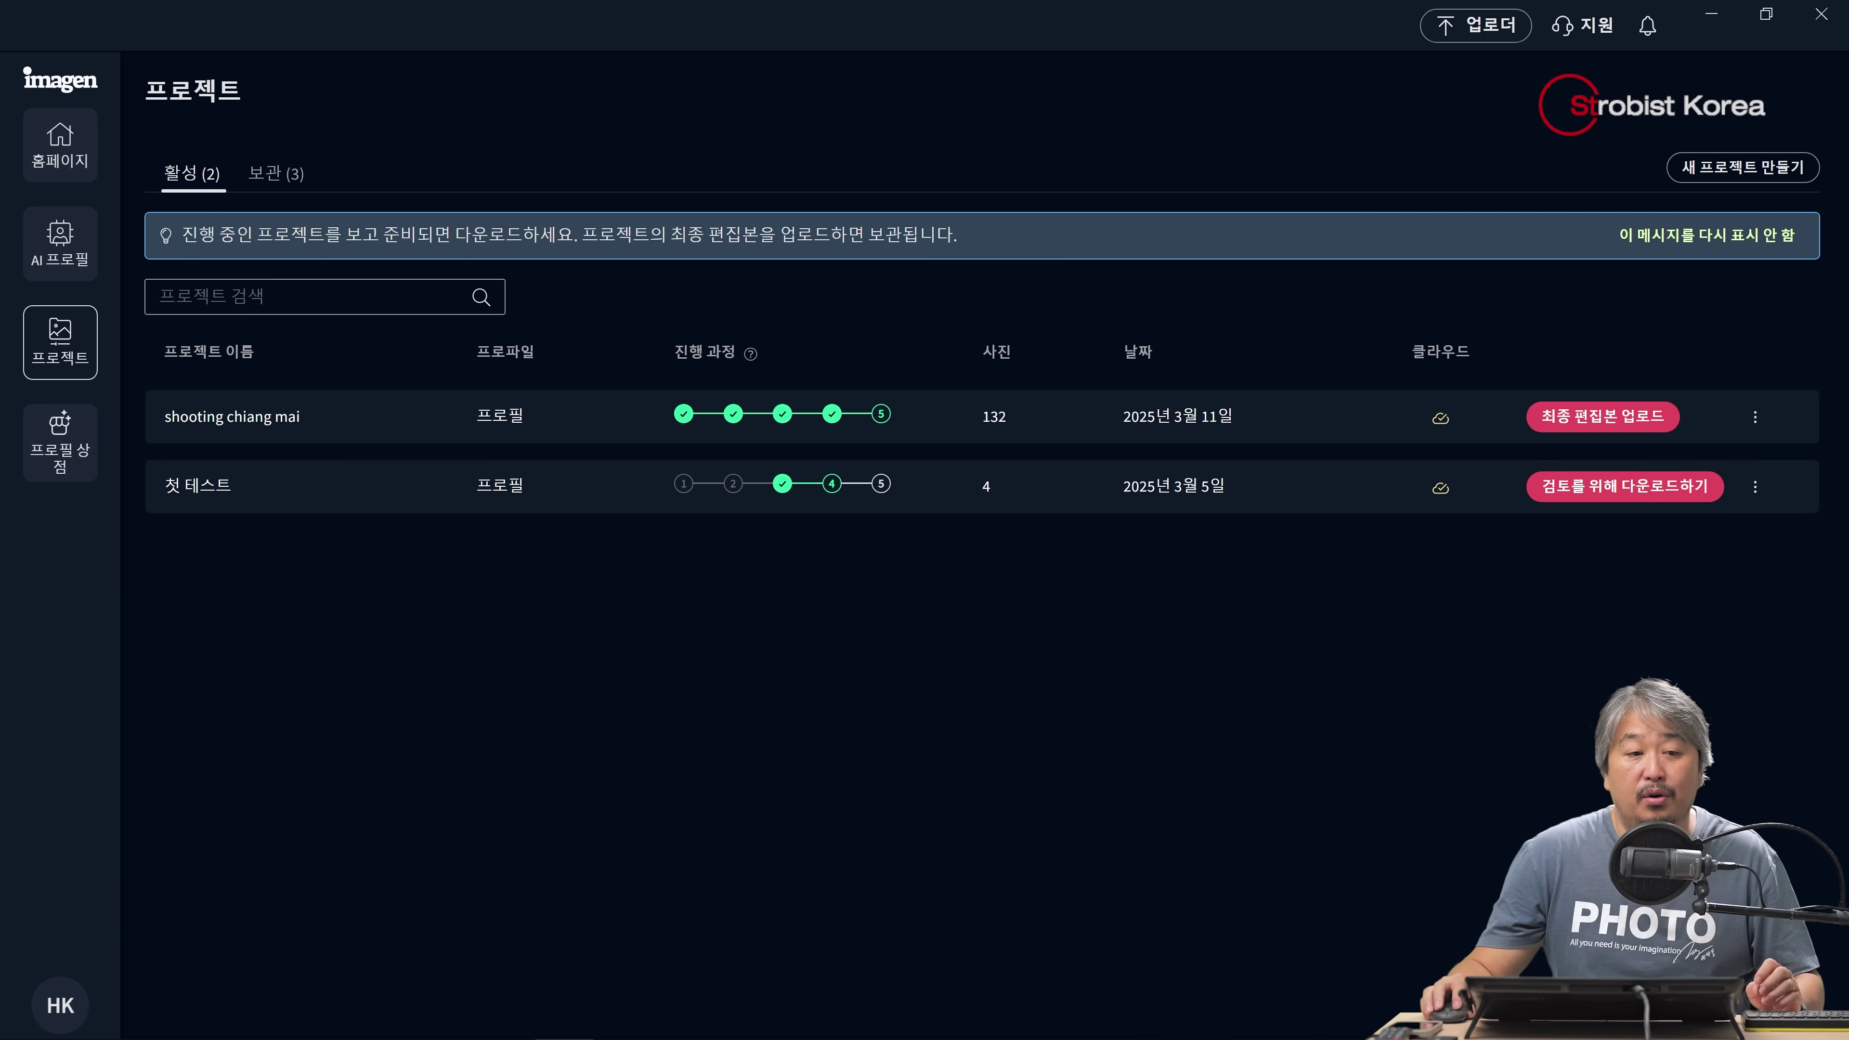
Browse the AI profiles offered in the Profile Shop, and close the shop
left_click(60, 442)
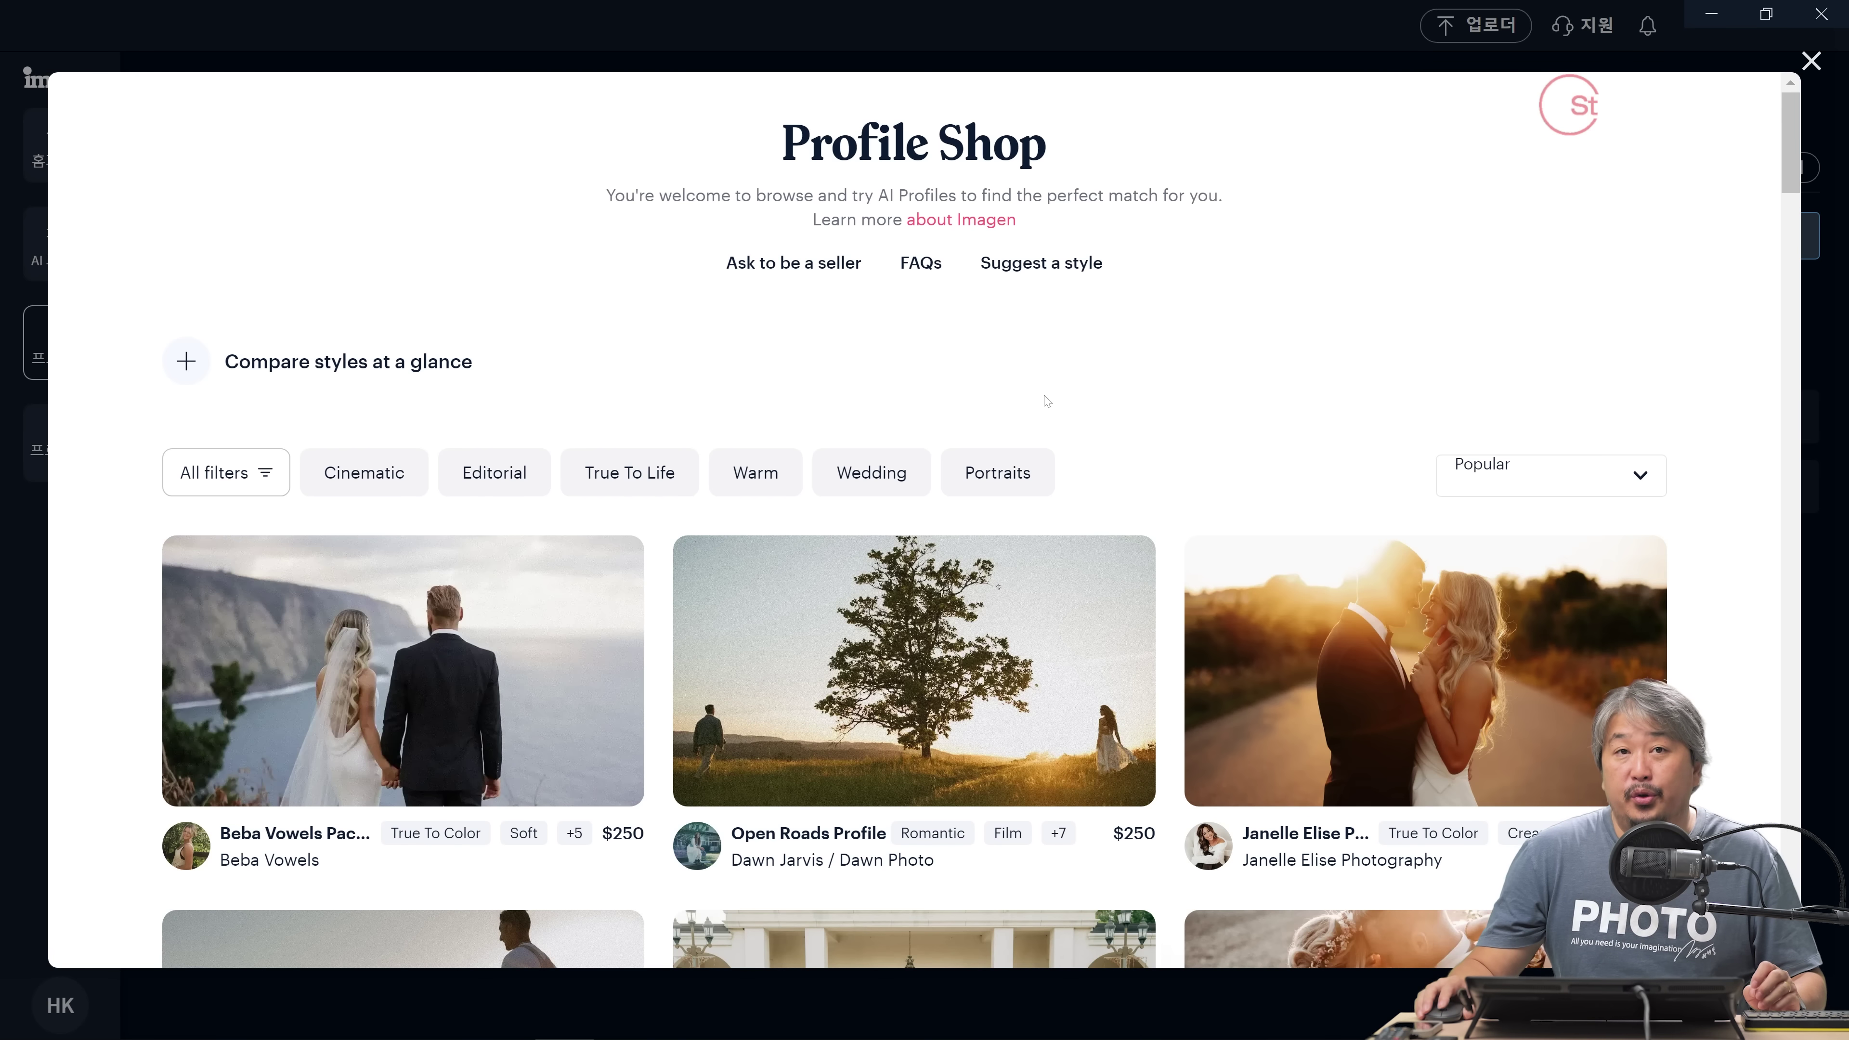
scroll(1047, 400, "down", 15)
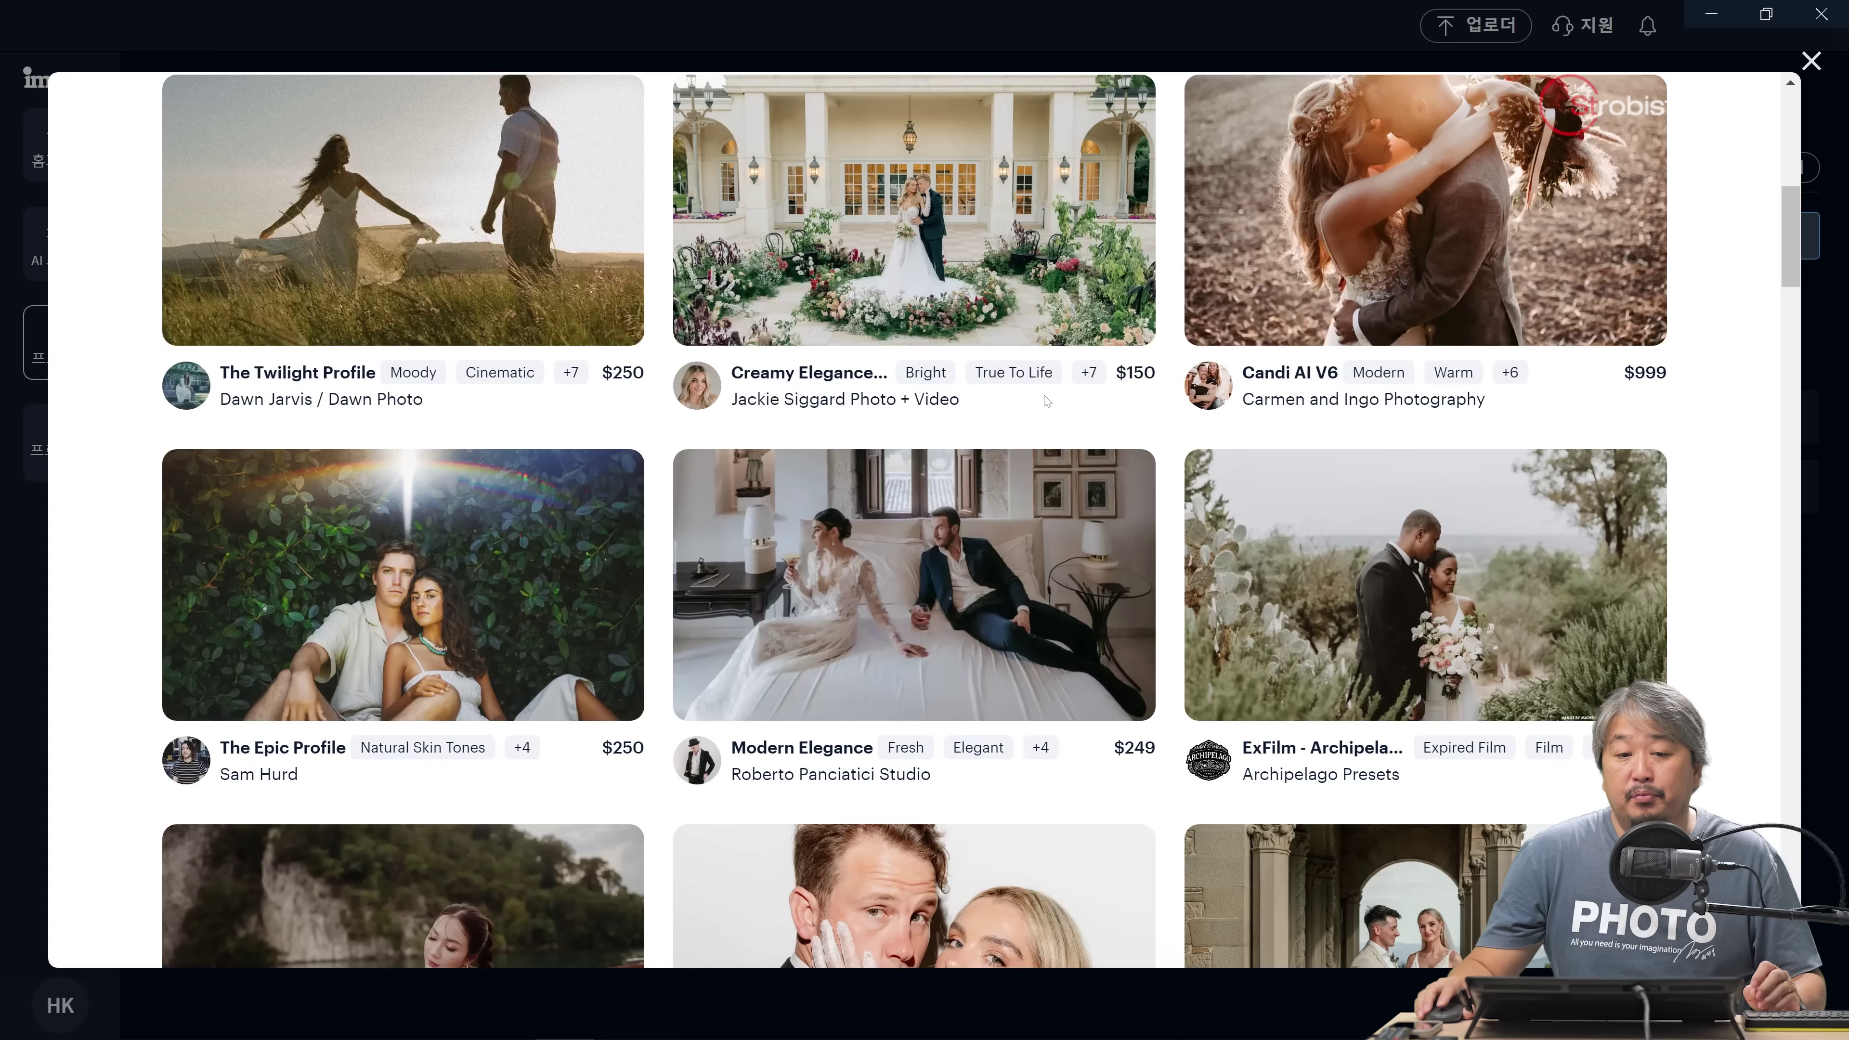
scroll(1046, 400, "down", 20)
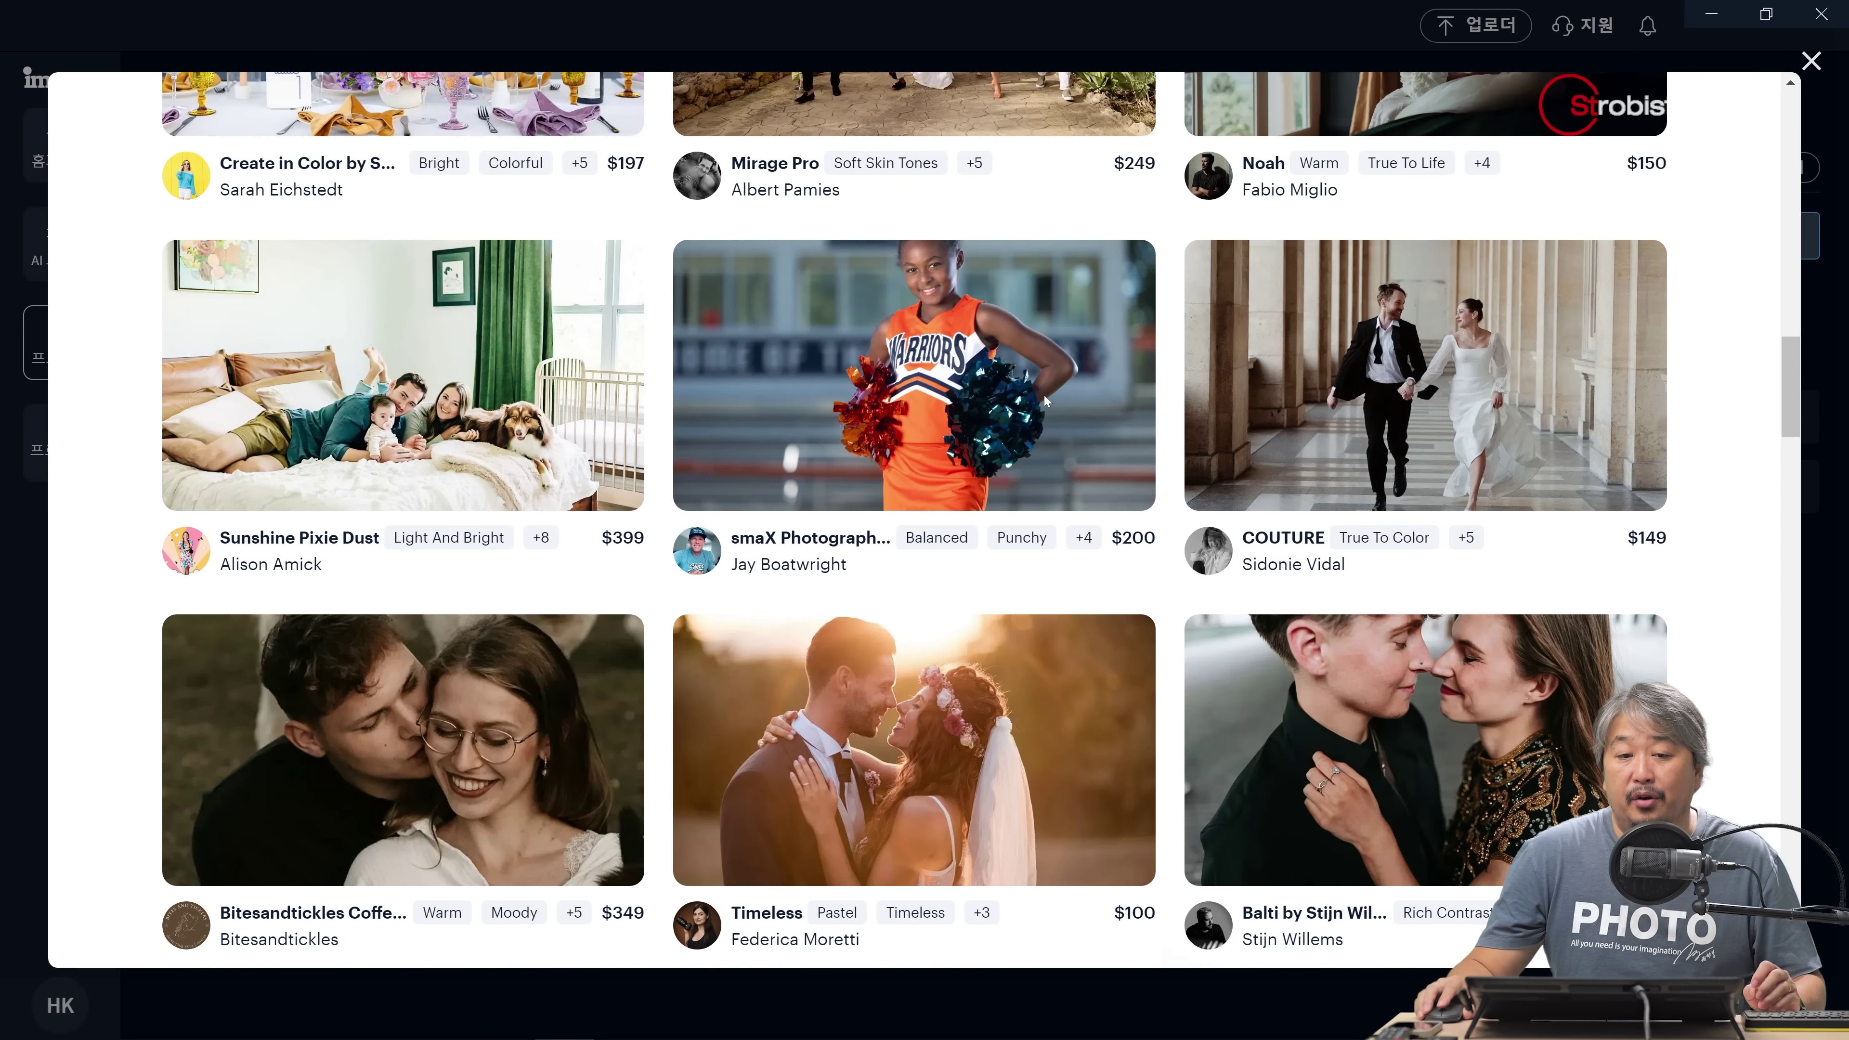
scroll(1046, 400, "down", 10)
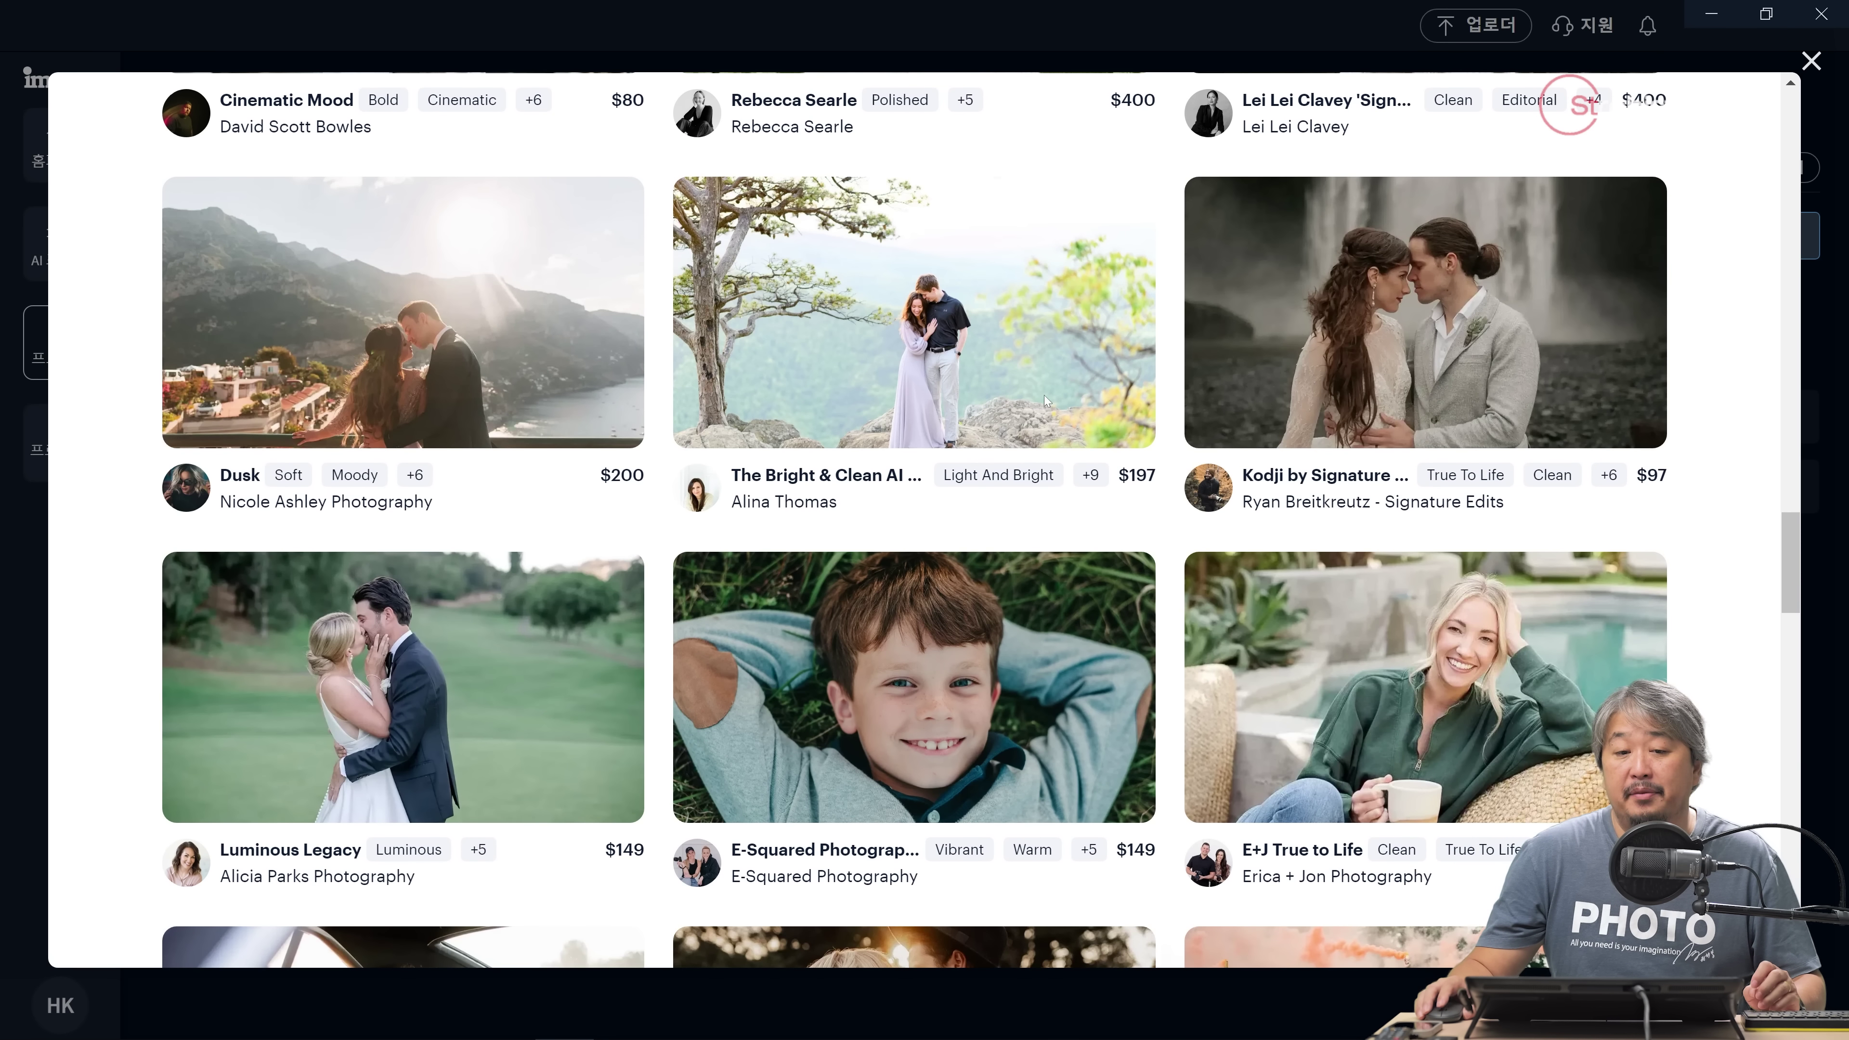
scroll(1044, 394, "down", 10)
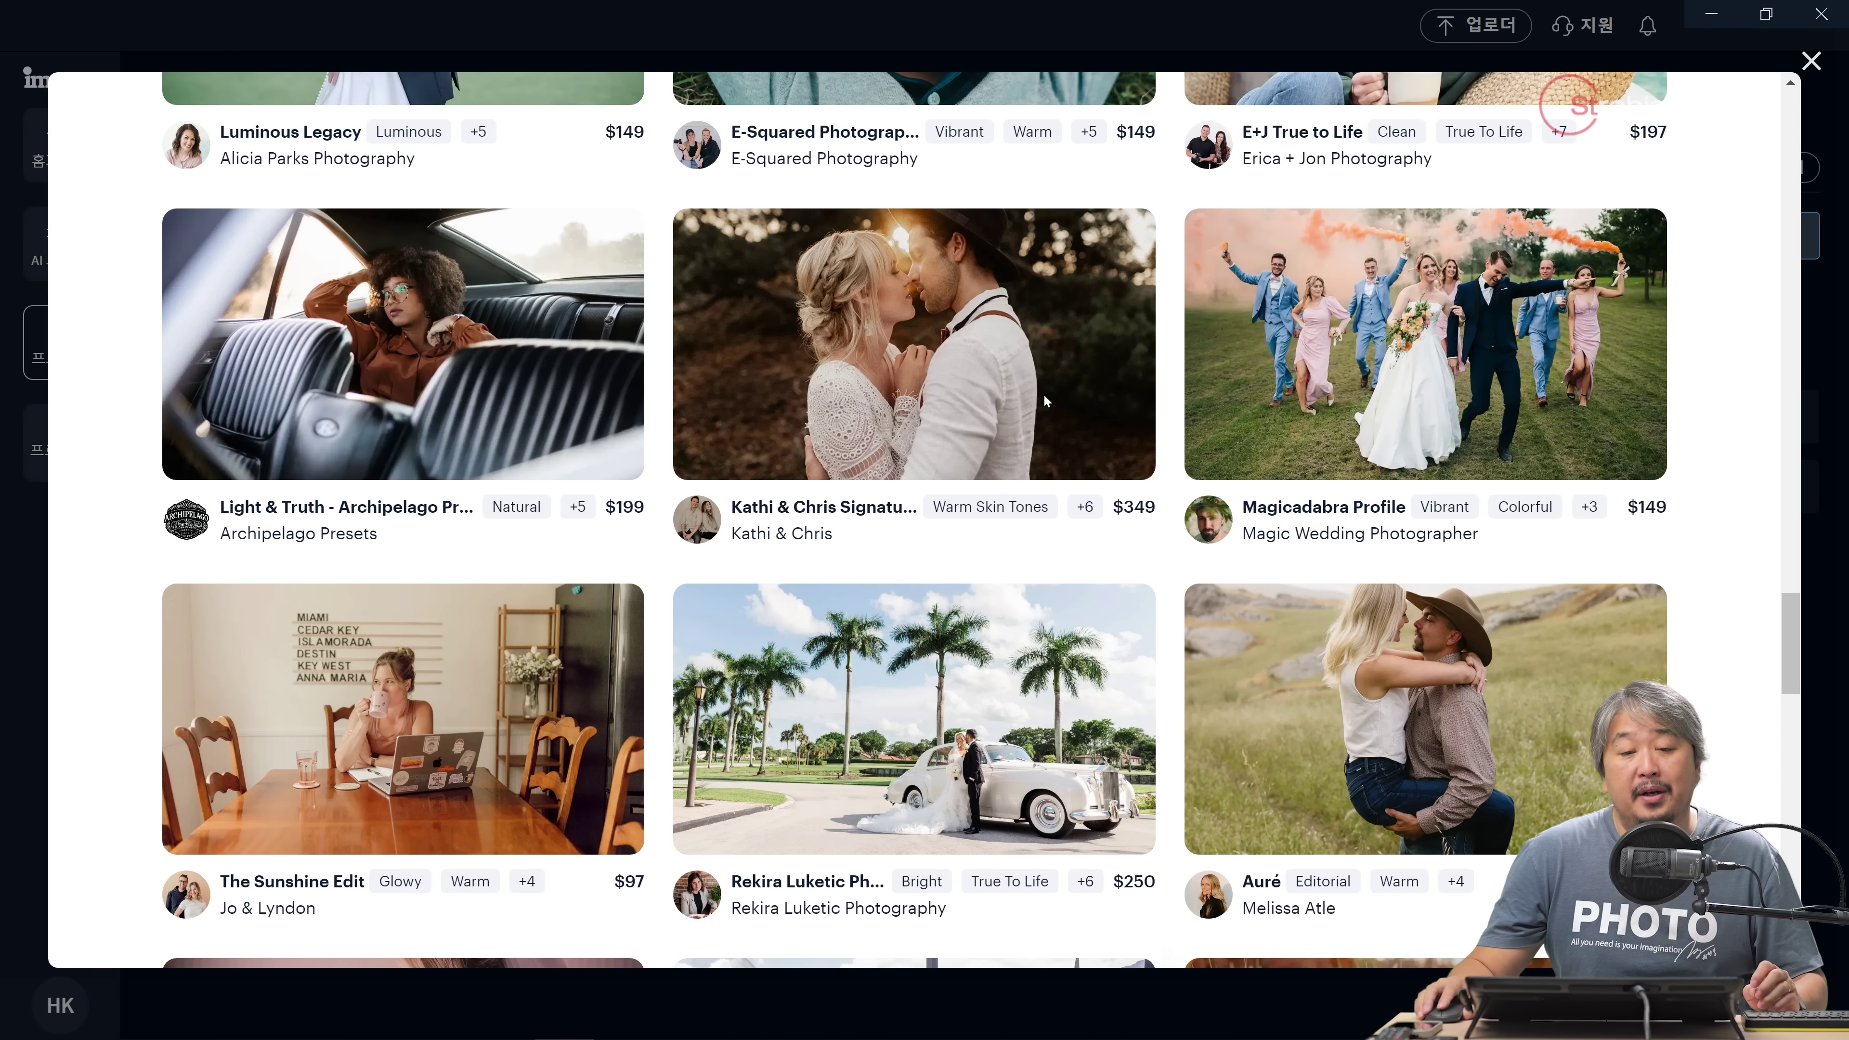
scroll(1044, 396, "down", 10)
scroll(1044, 395, "down", 10)
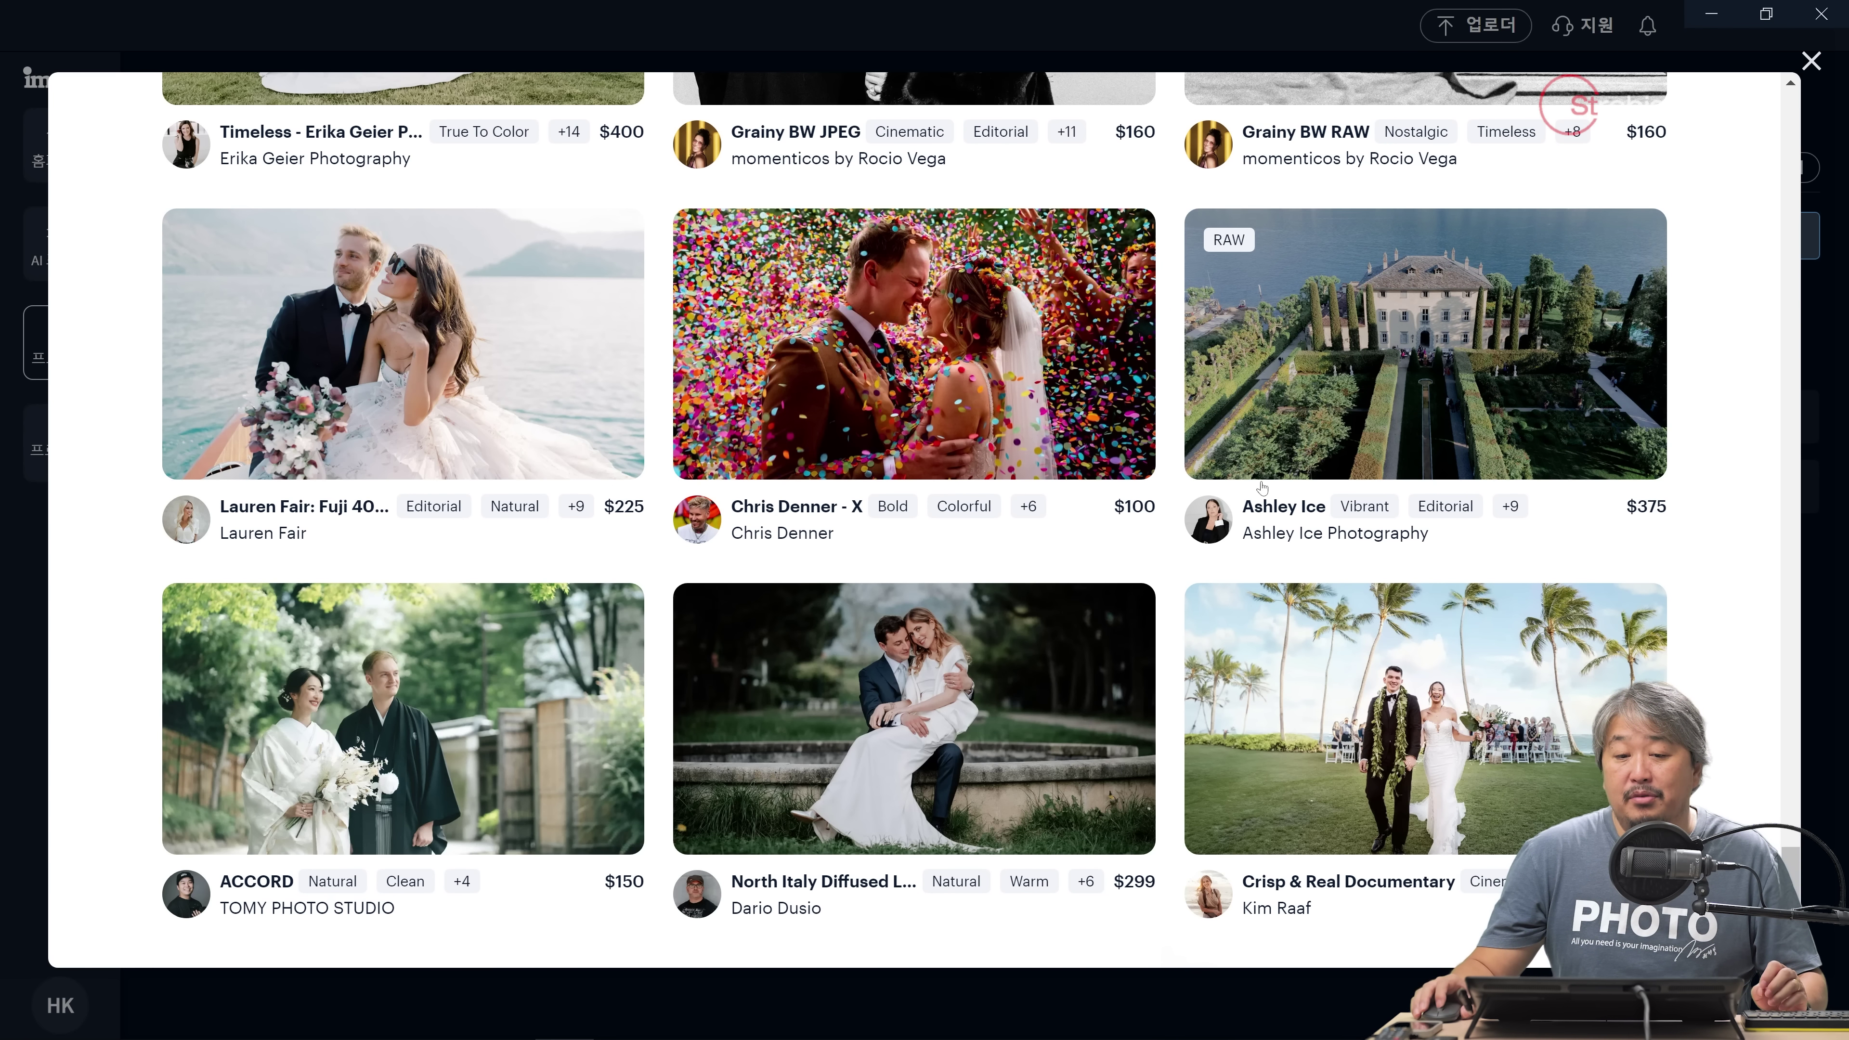
scroll(1262, 488, "up", 20)
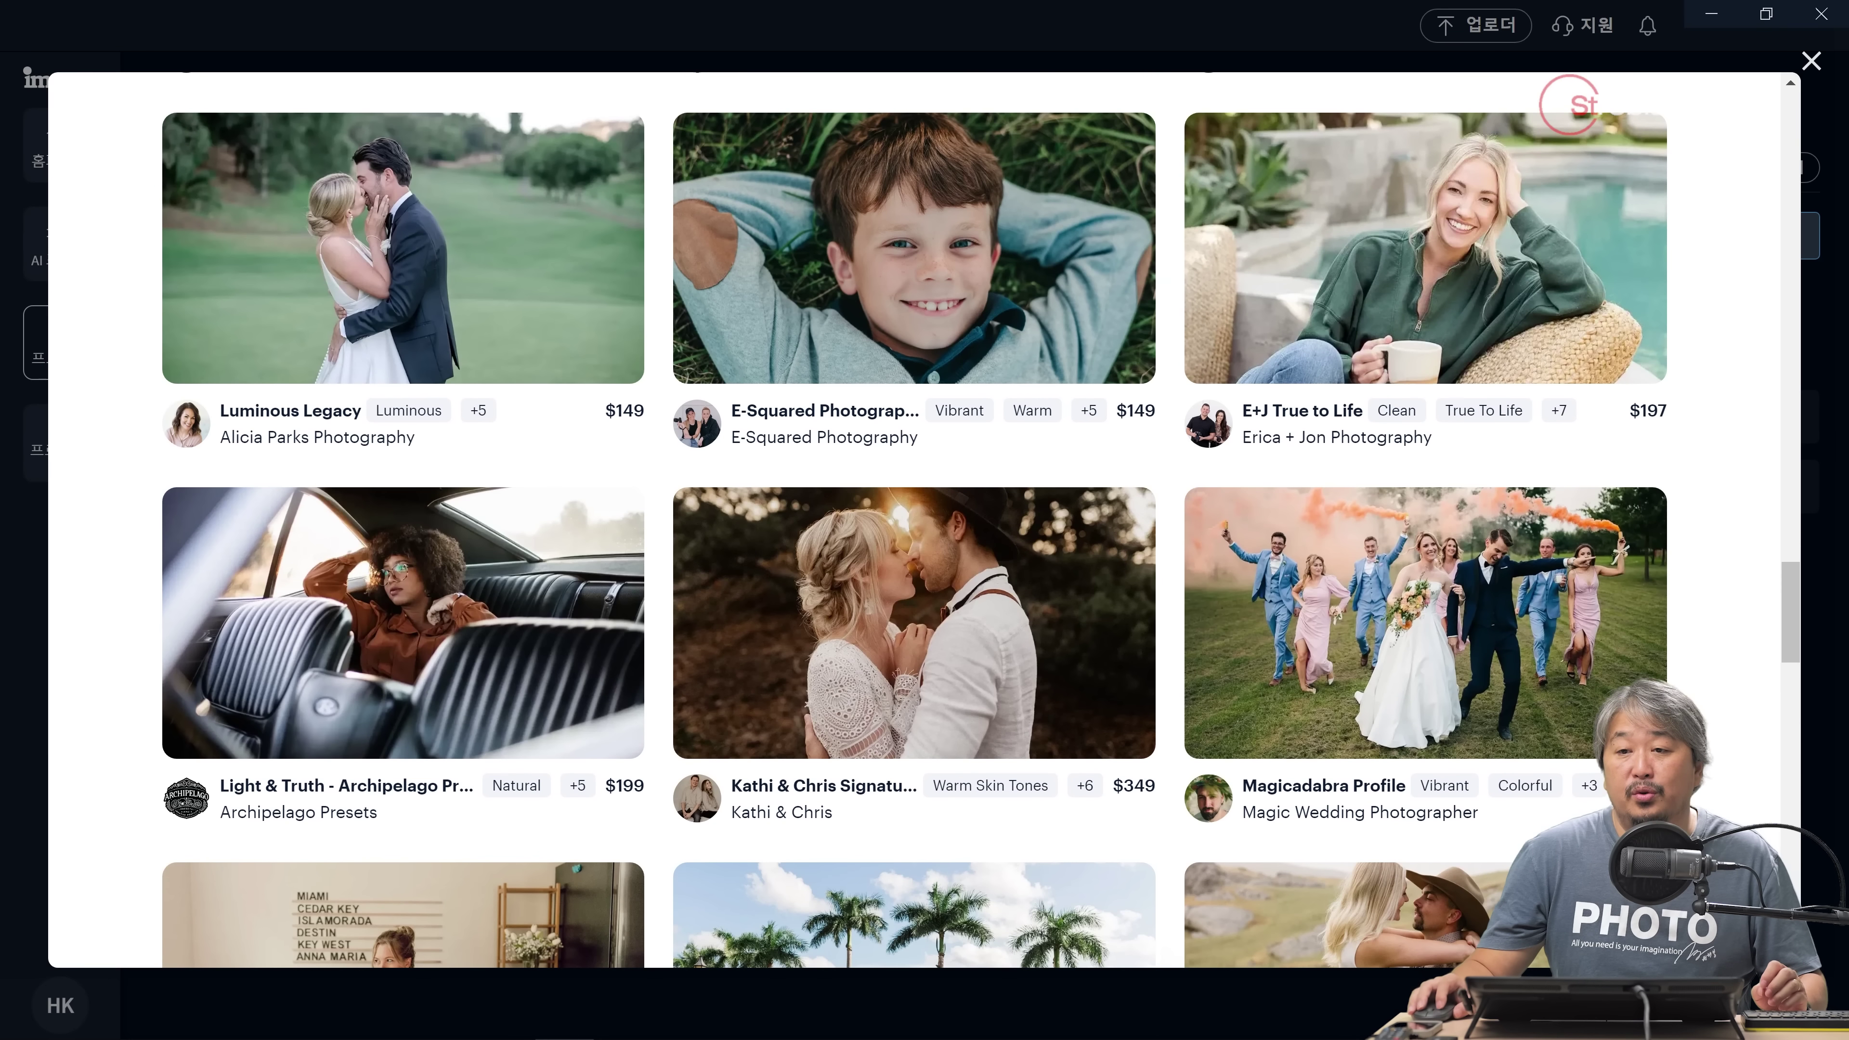
left_click(1811, 61)
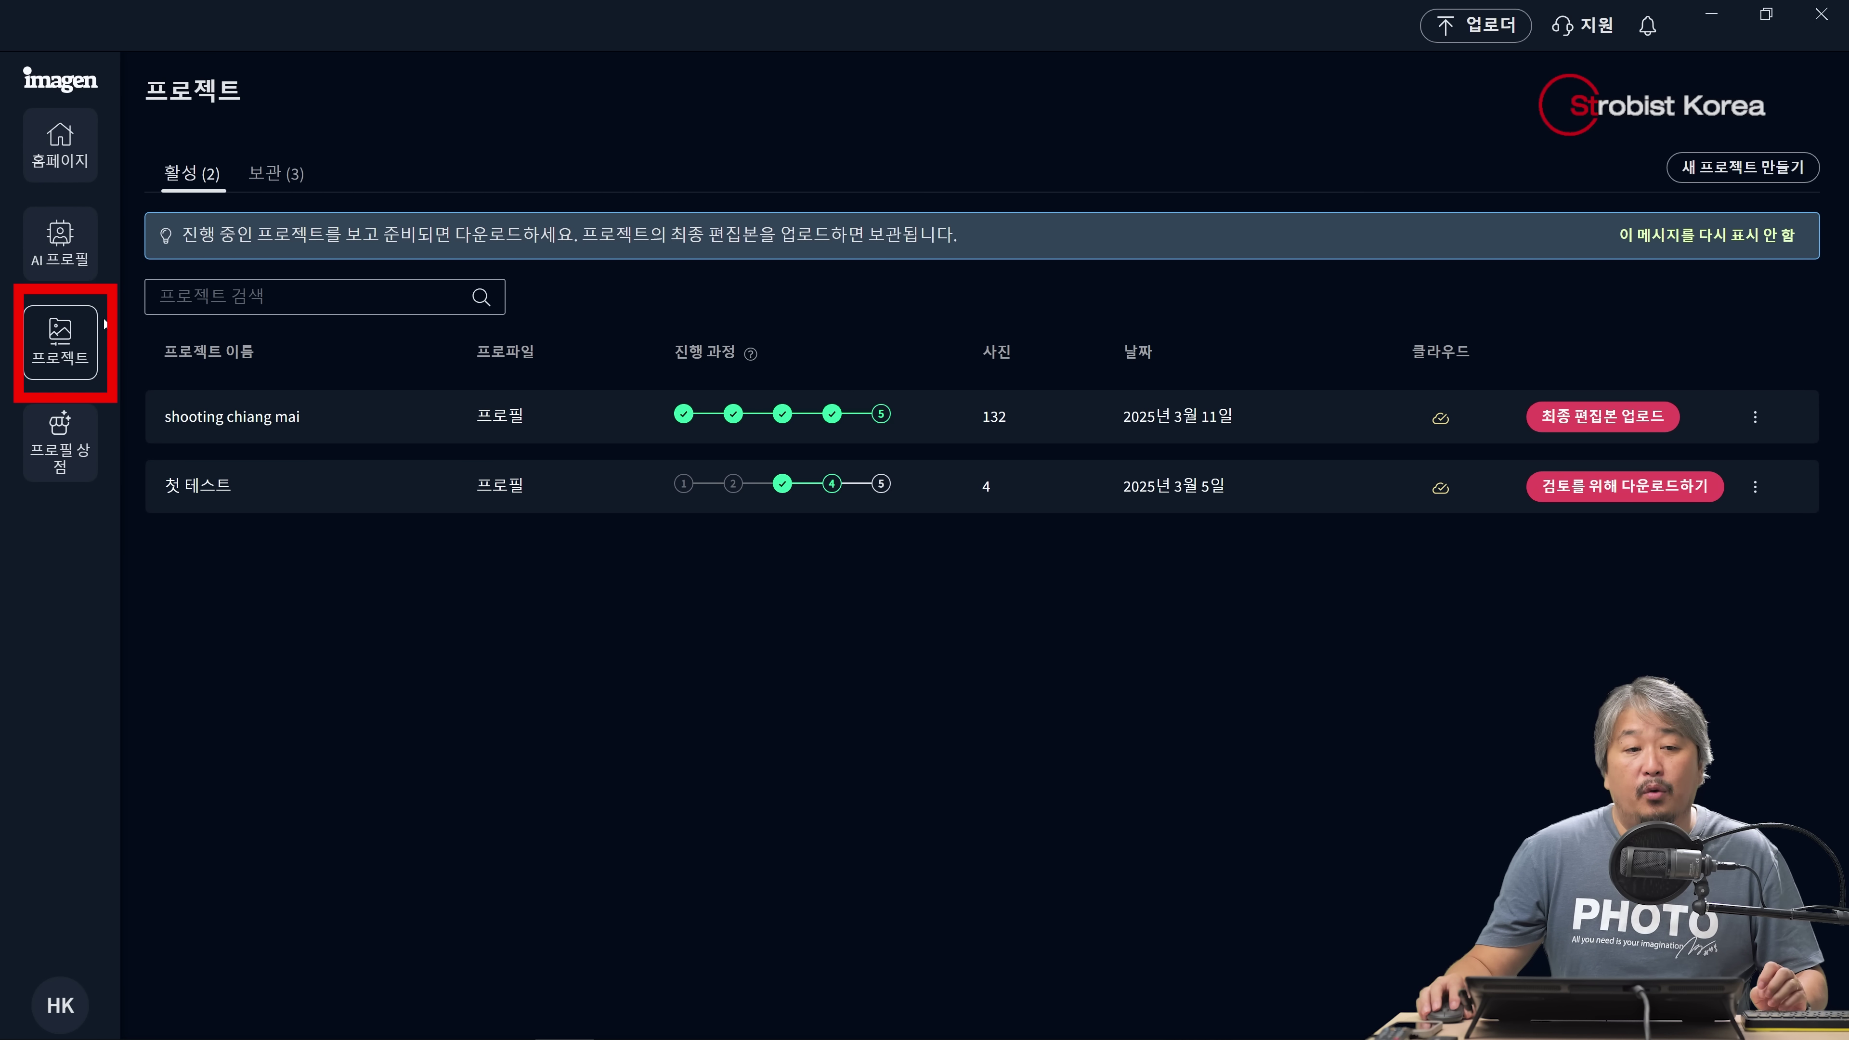
Create a new culling project and dismiss the tutorial prompt so it is not shown again
left_click(1735, 169)
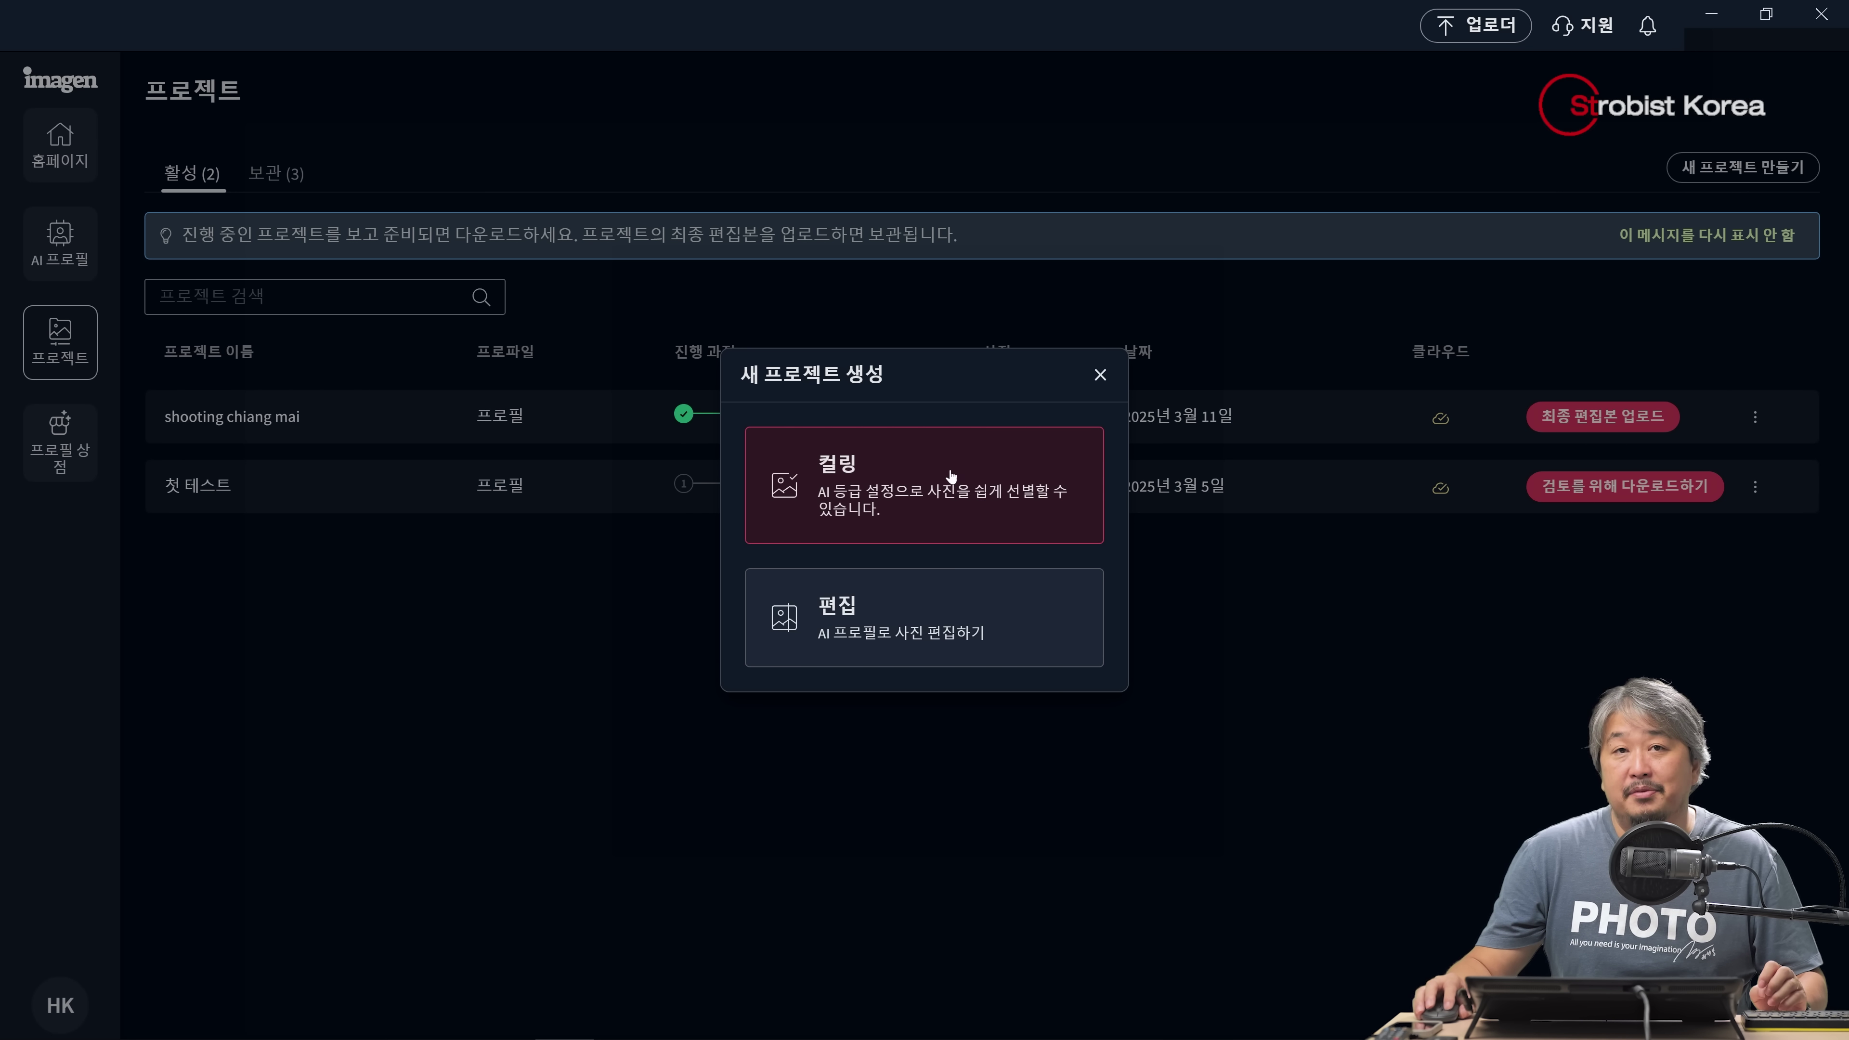
left_click(974, 482)
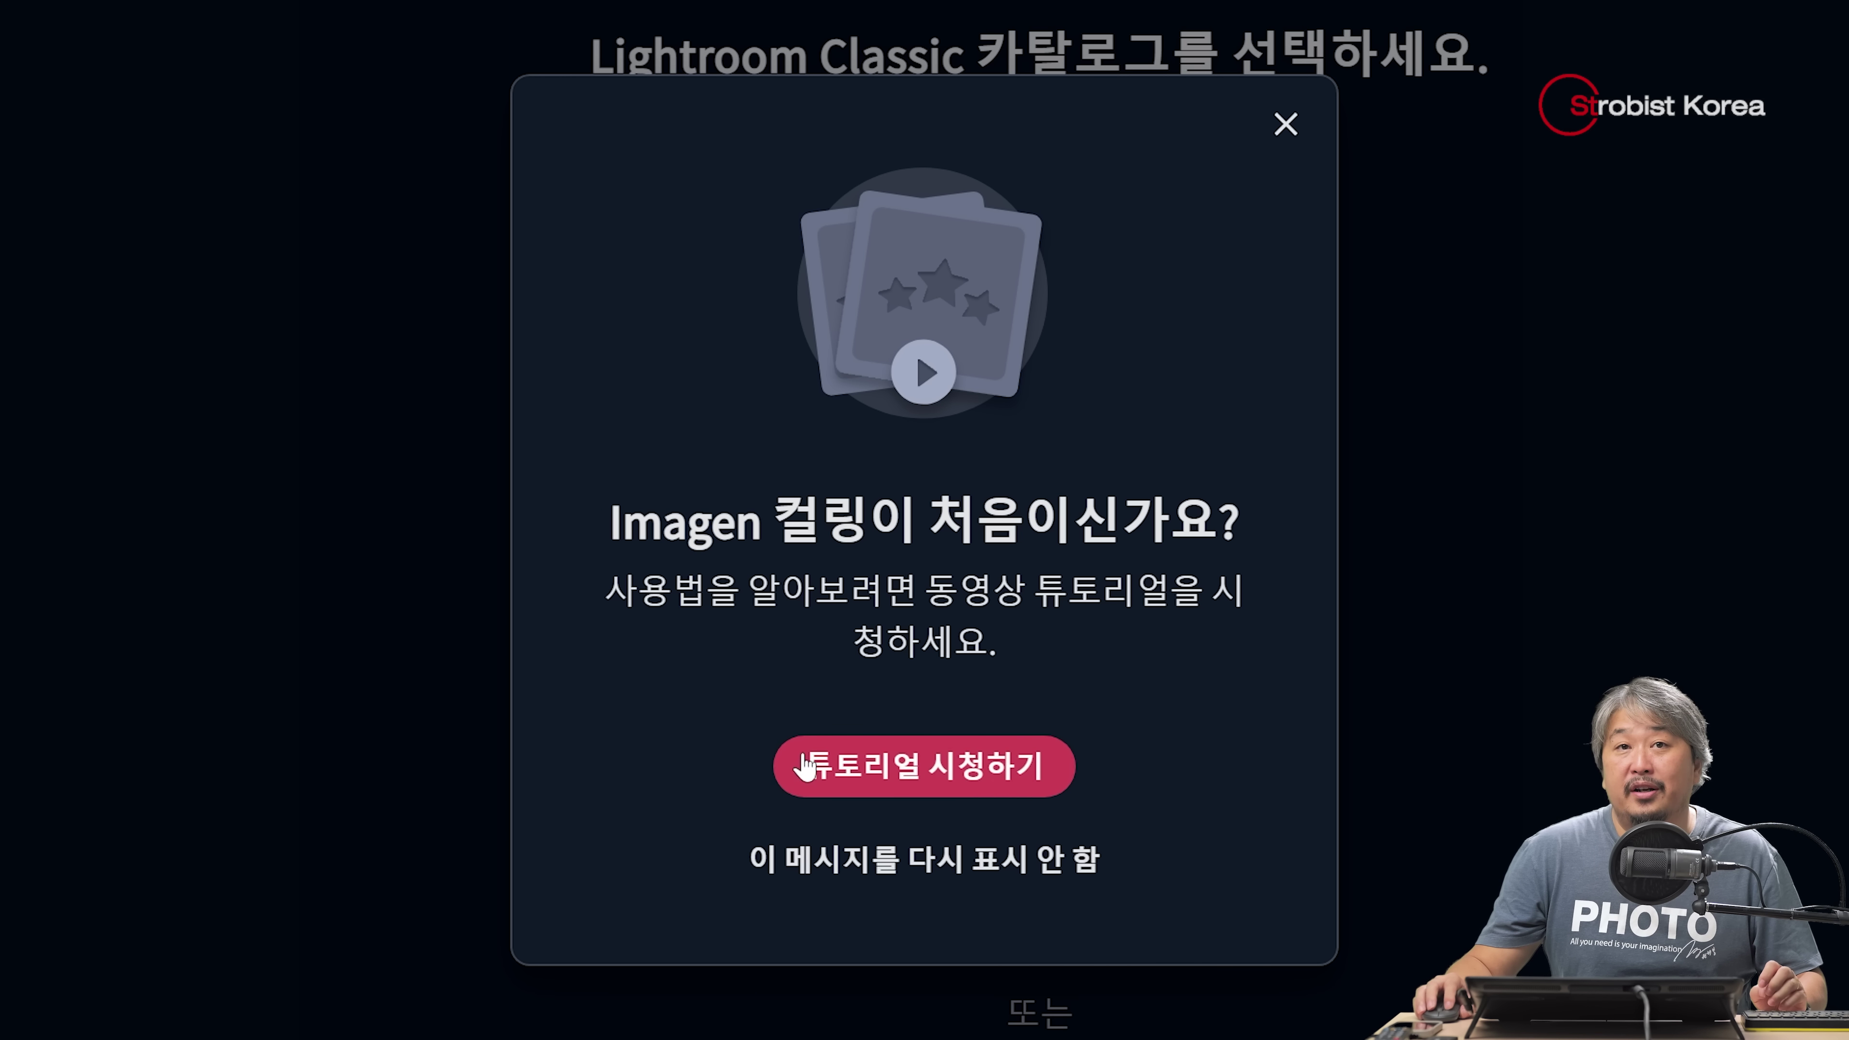
left_click(978, 874)
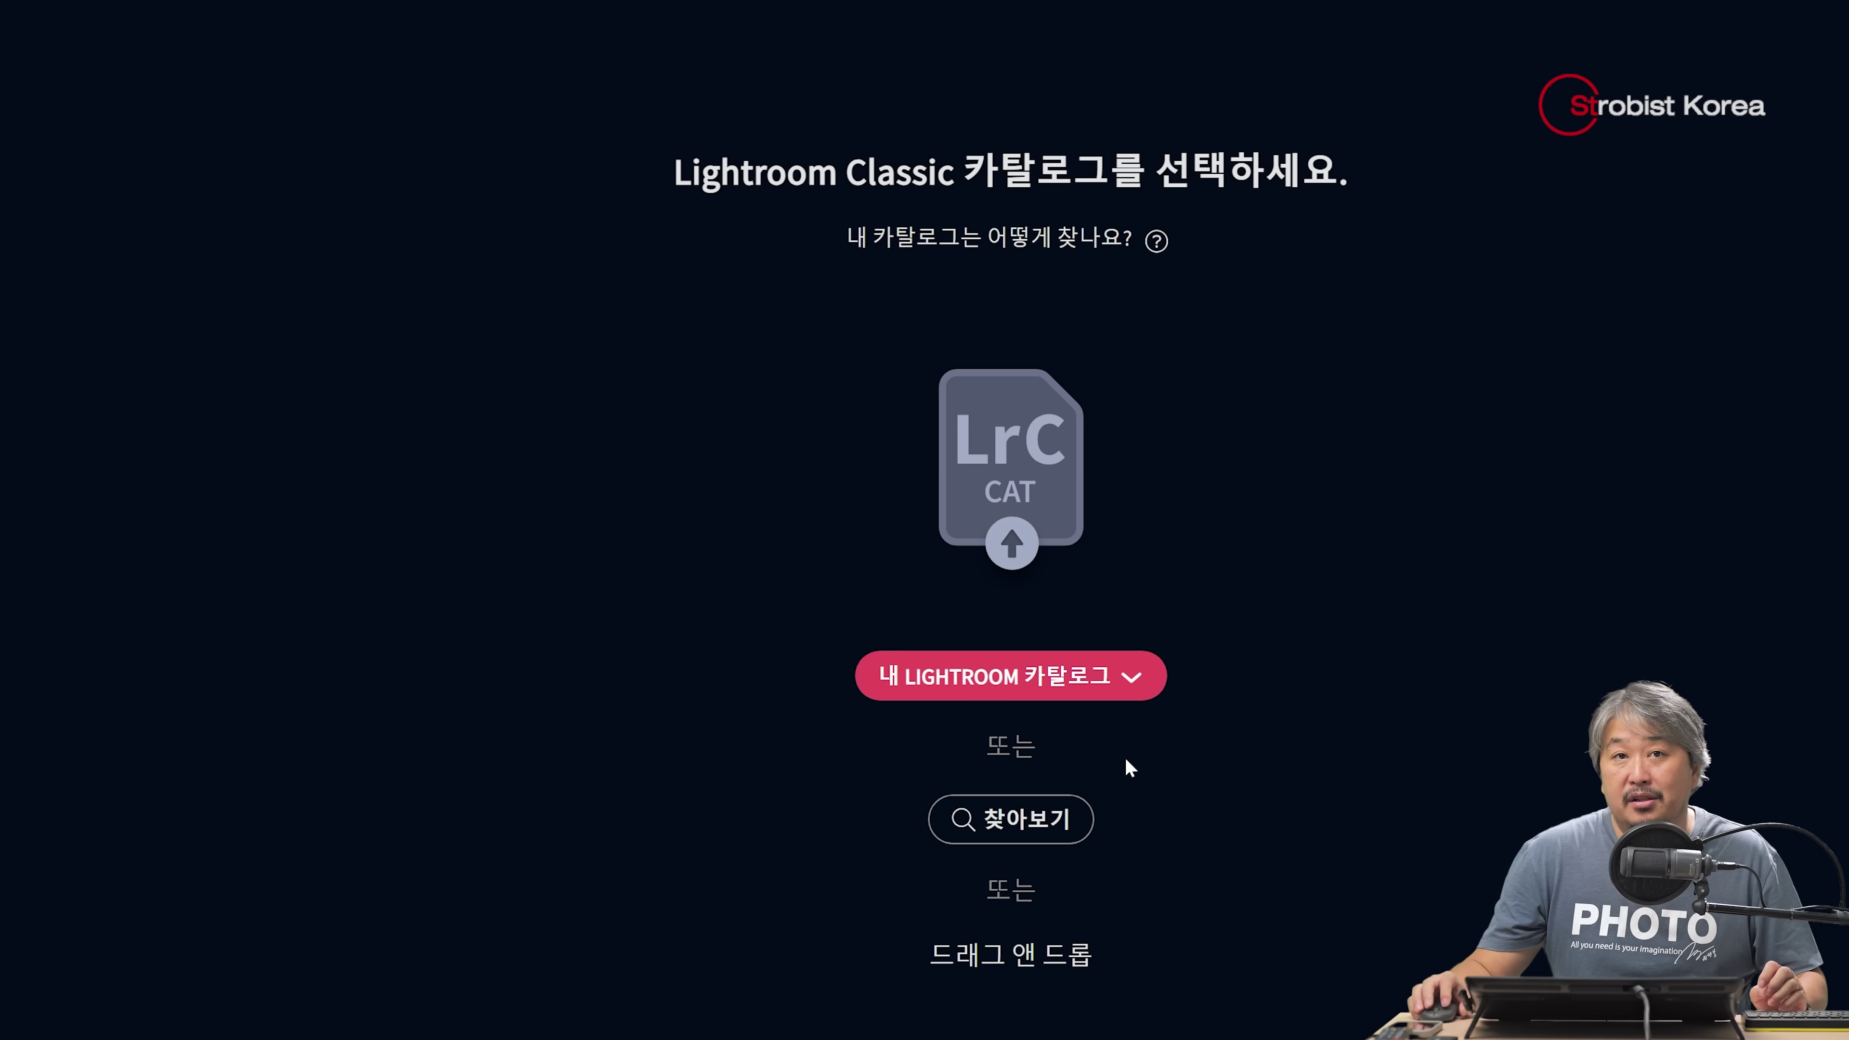
Load the Lightroom catalog C1.lrcat from E:\AITEST\C1 into the culling project
left_click(1039, 816)
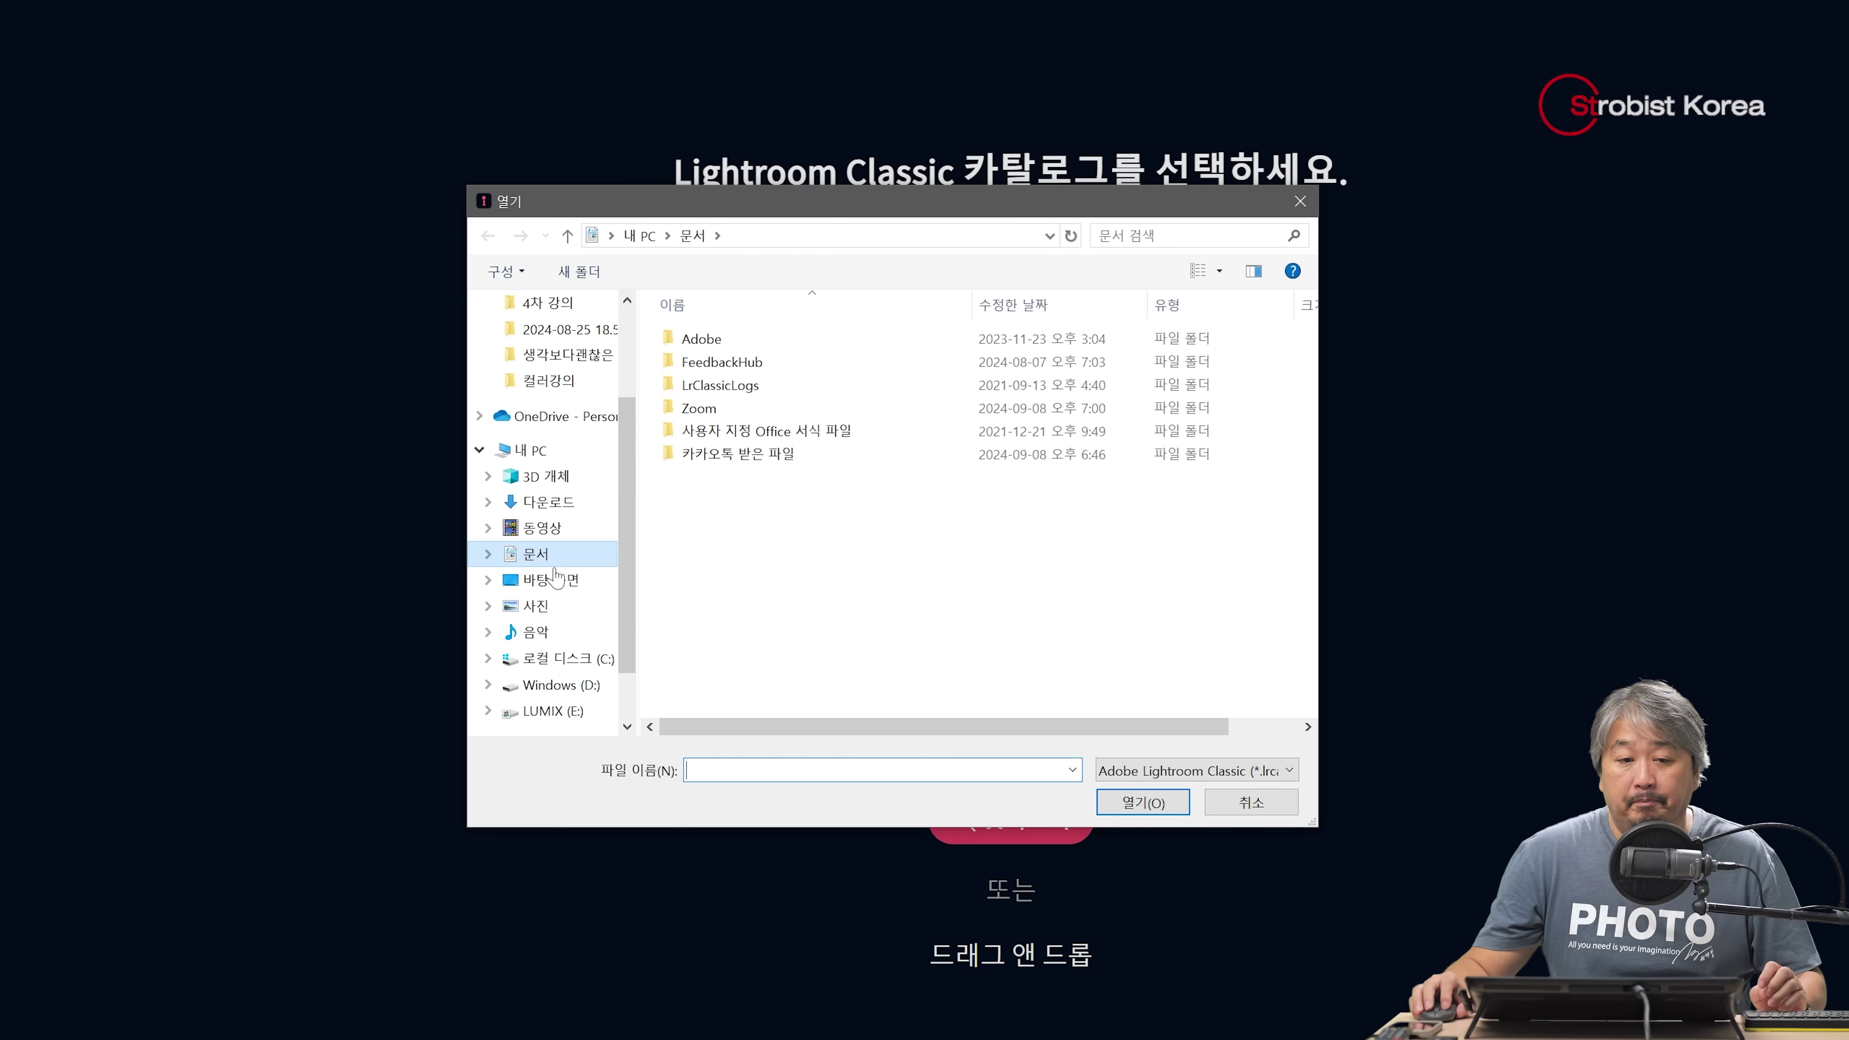
left_click(579, 635)
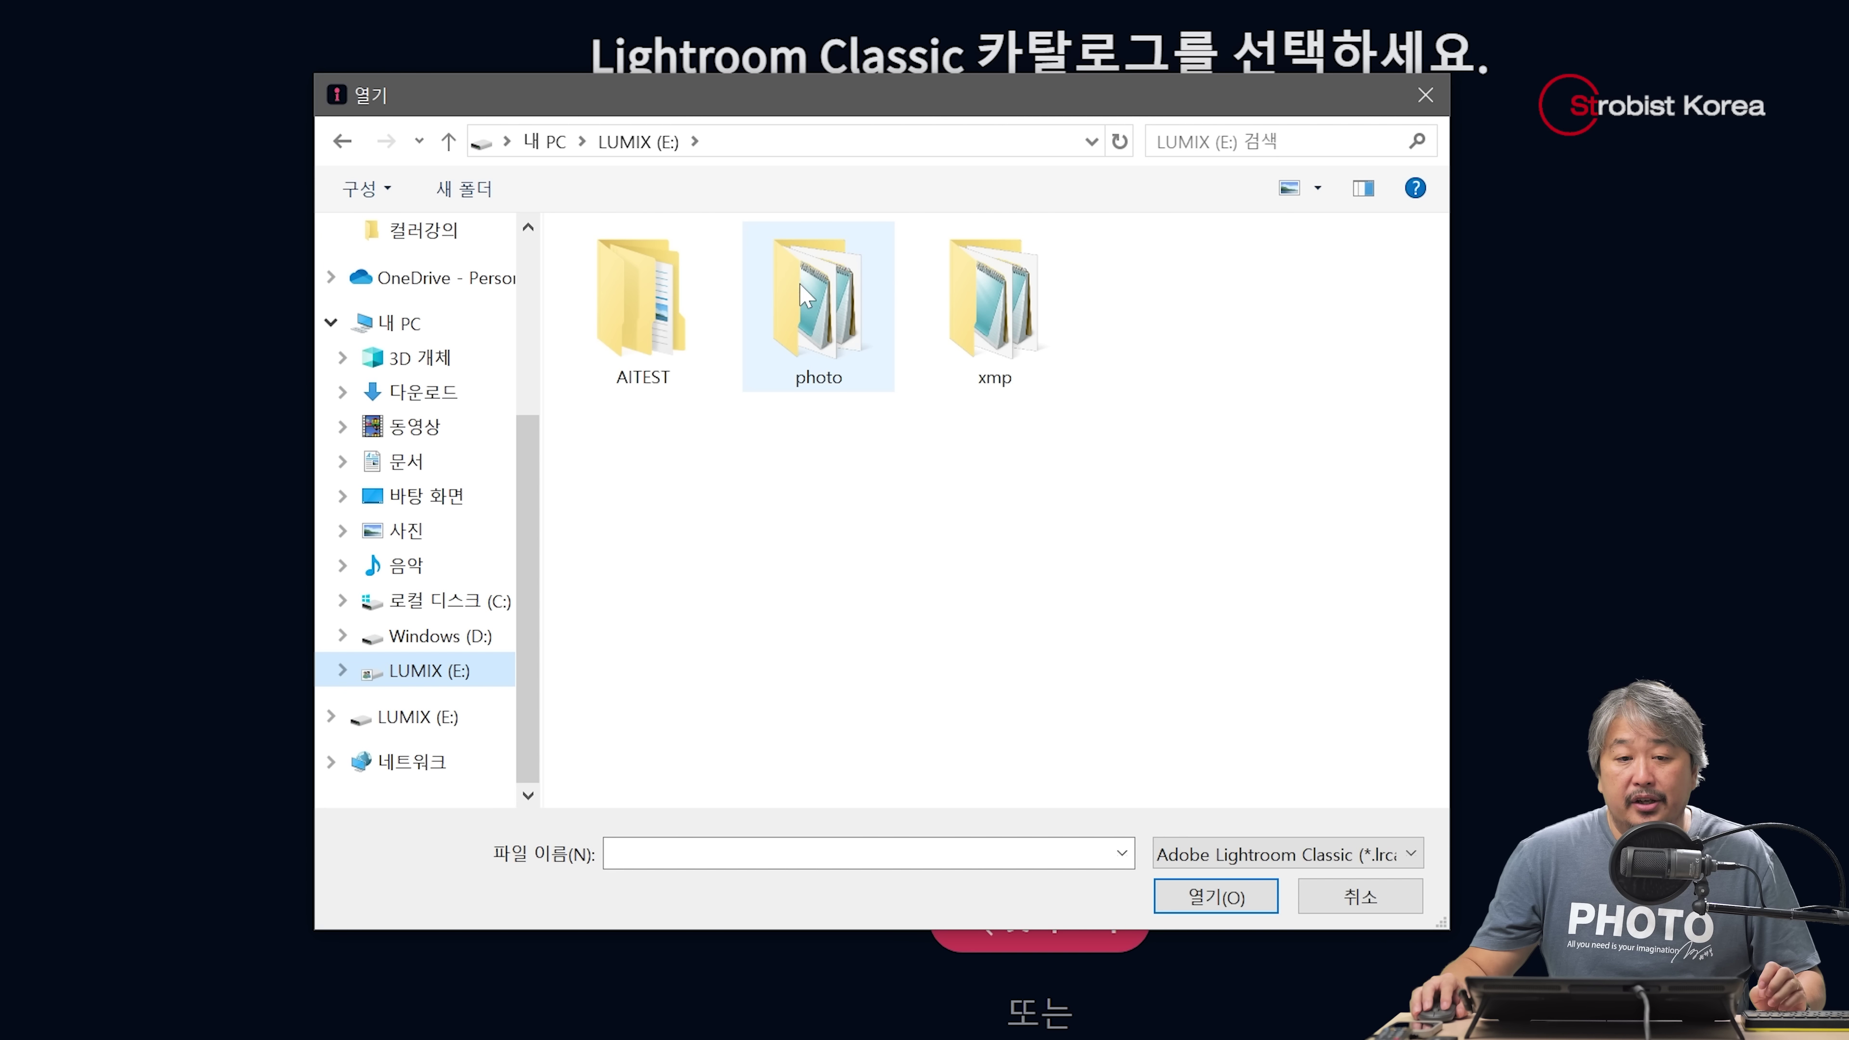
left_click(779, 407)
double_click(636, 300)
double_click(681, 283)
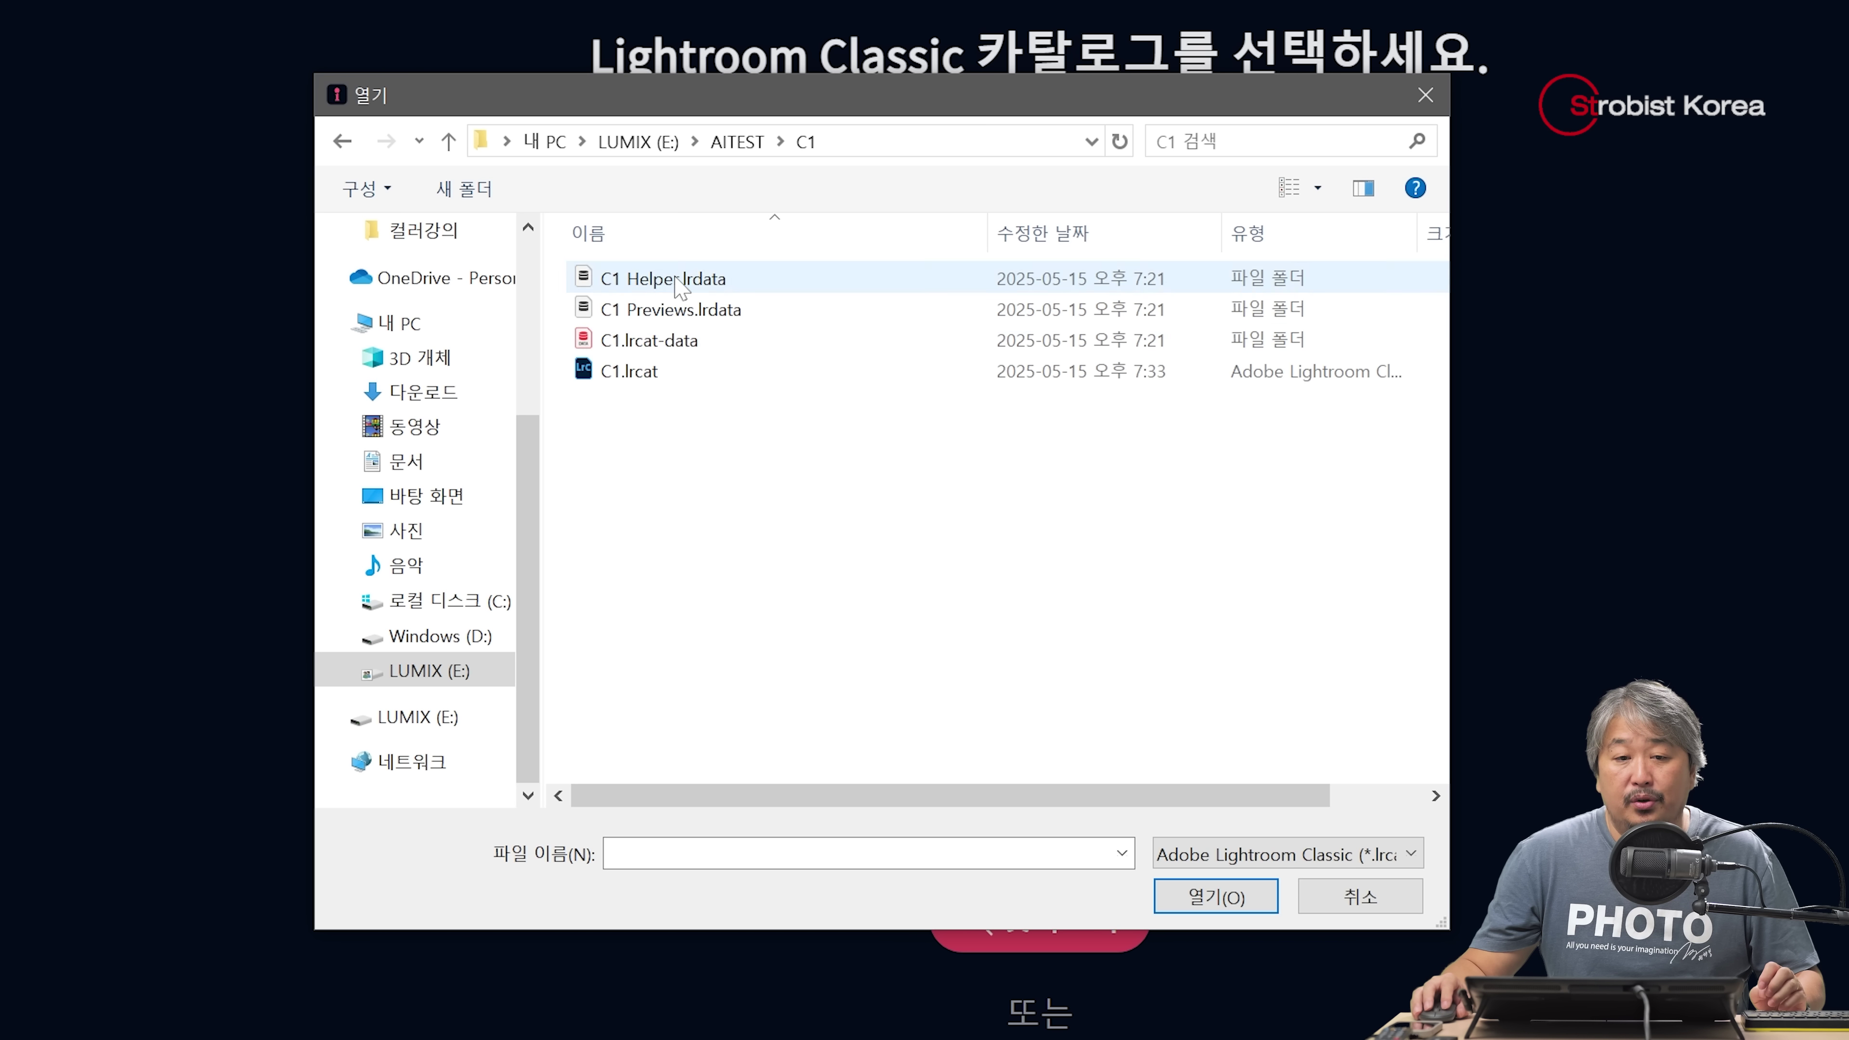
left_click(632, 385)
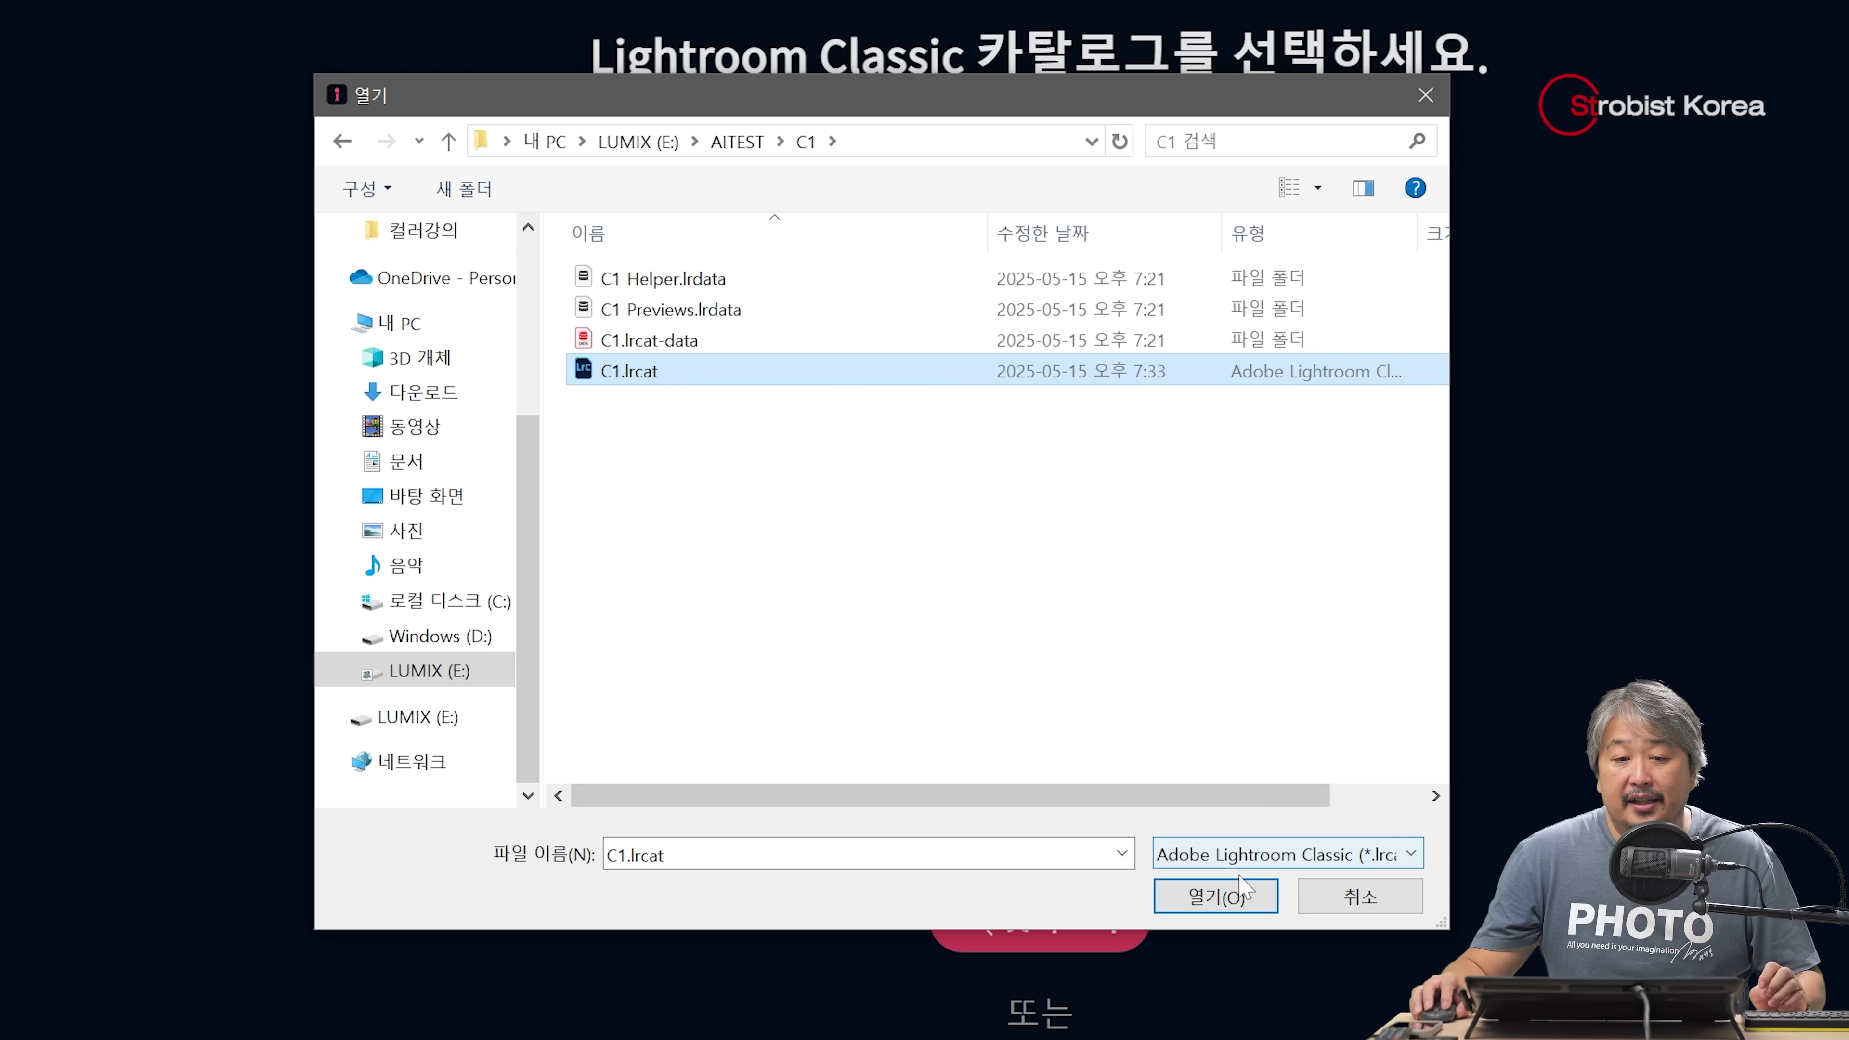
left_click(1227, 900)
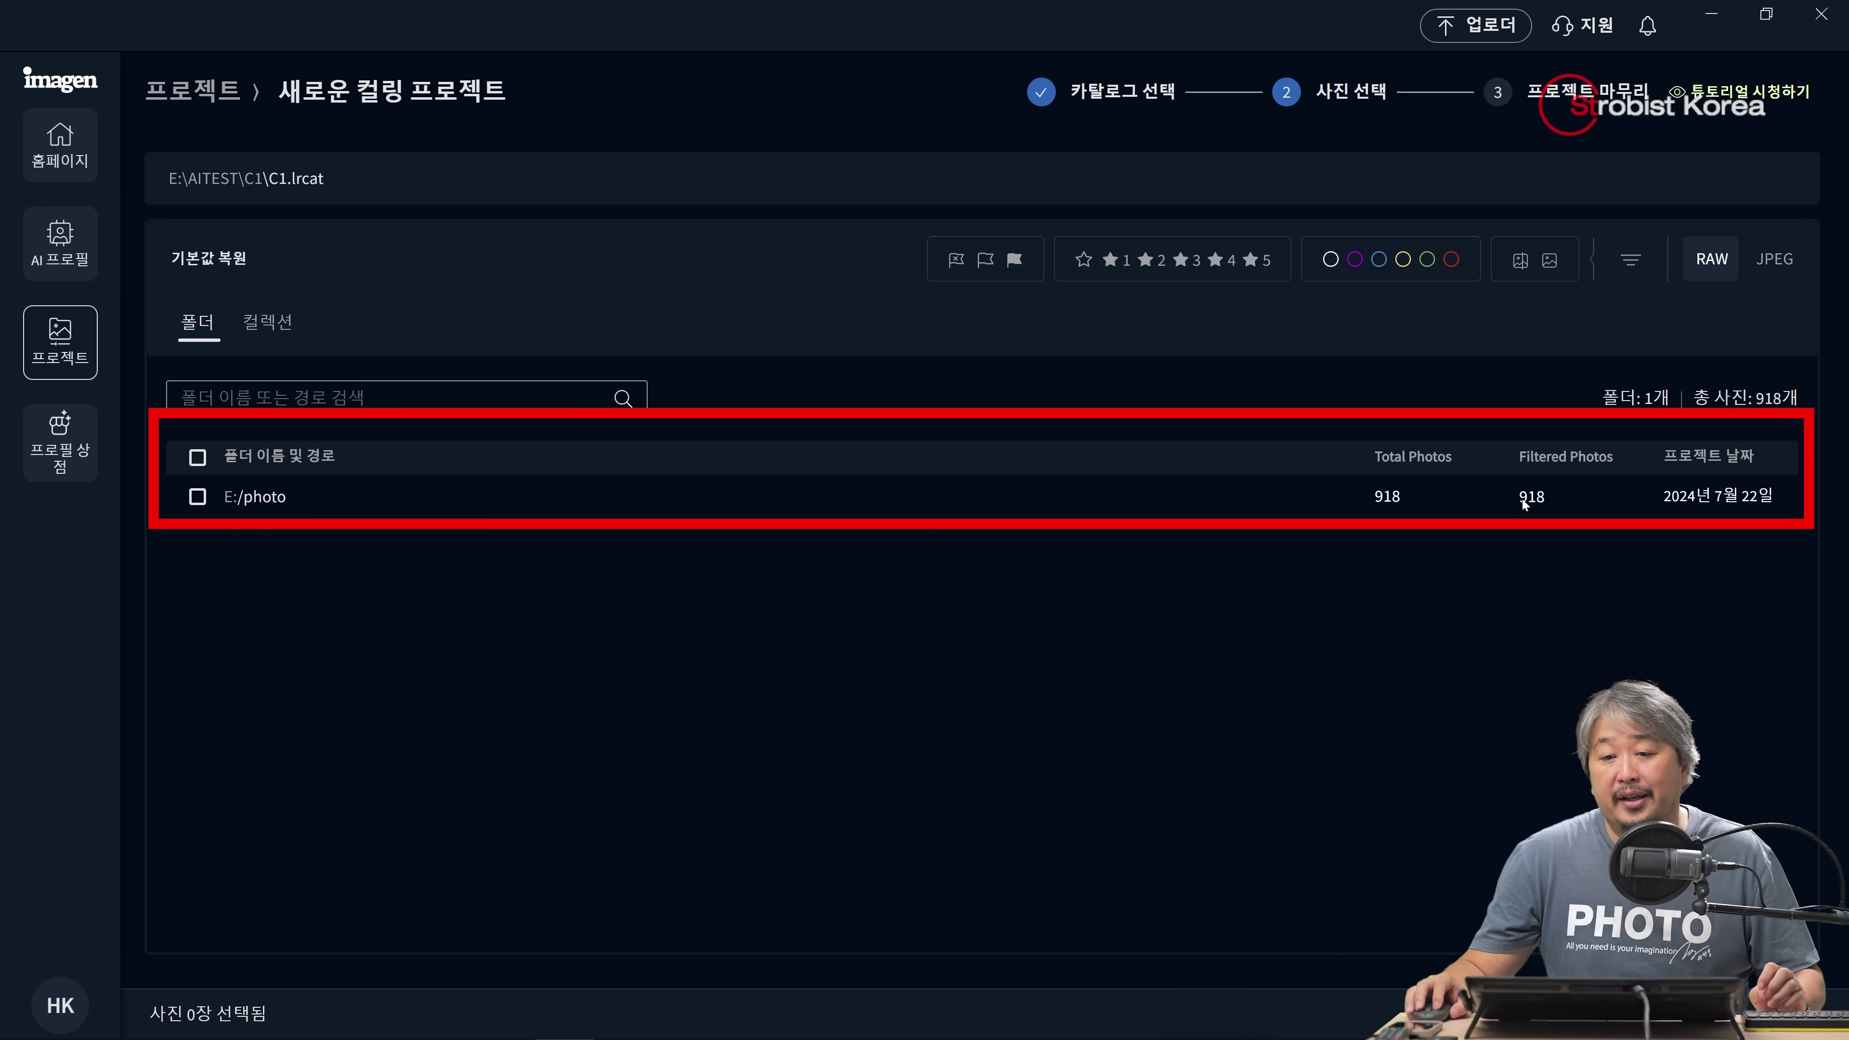
Select the E:/photo folder for culling and open the culling preferences to review the rating and grouping criteria
left_click(198, 497)
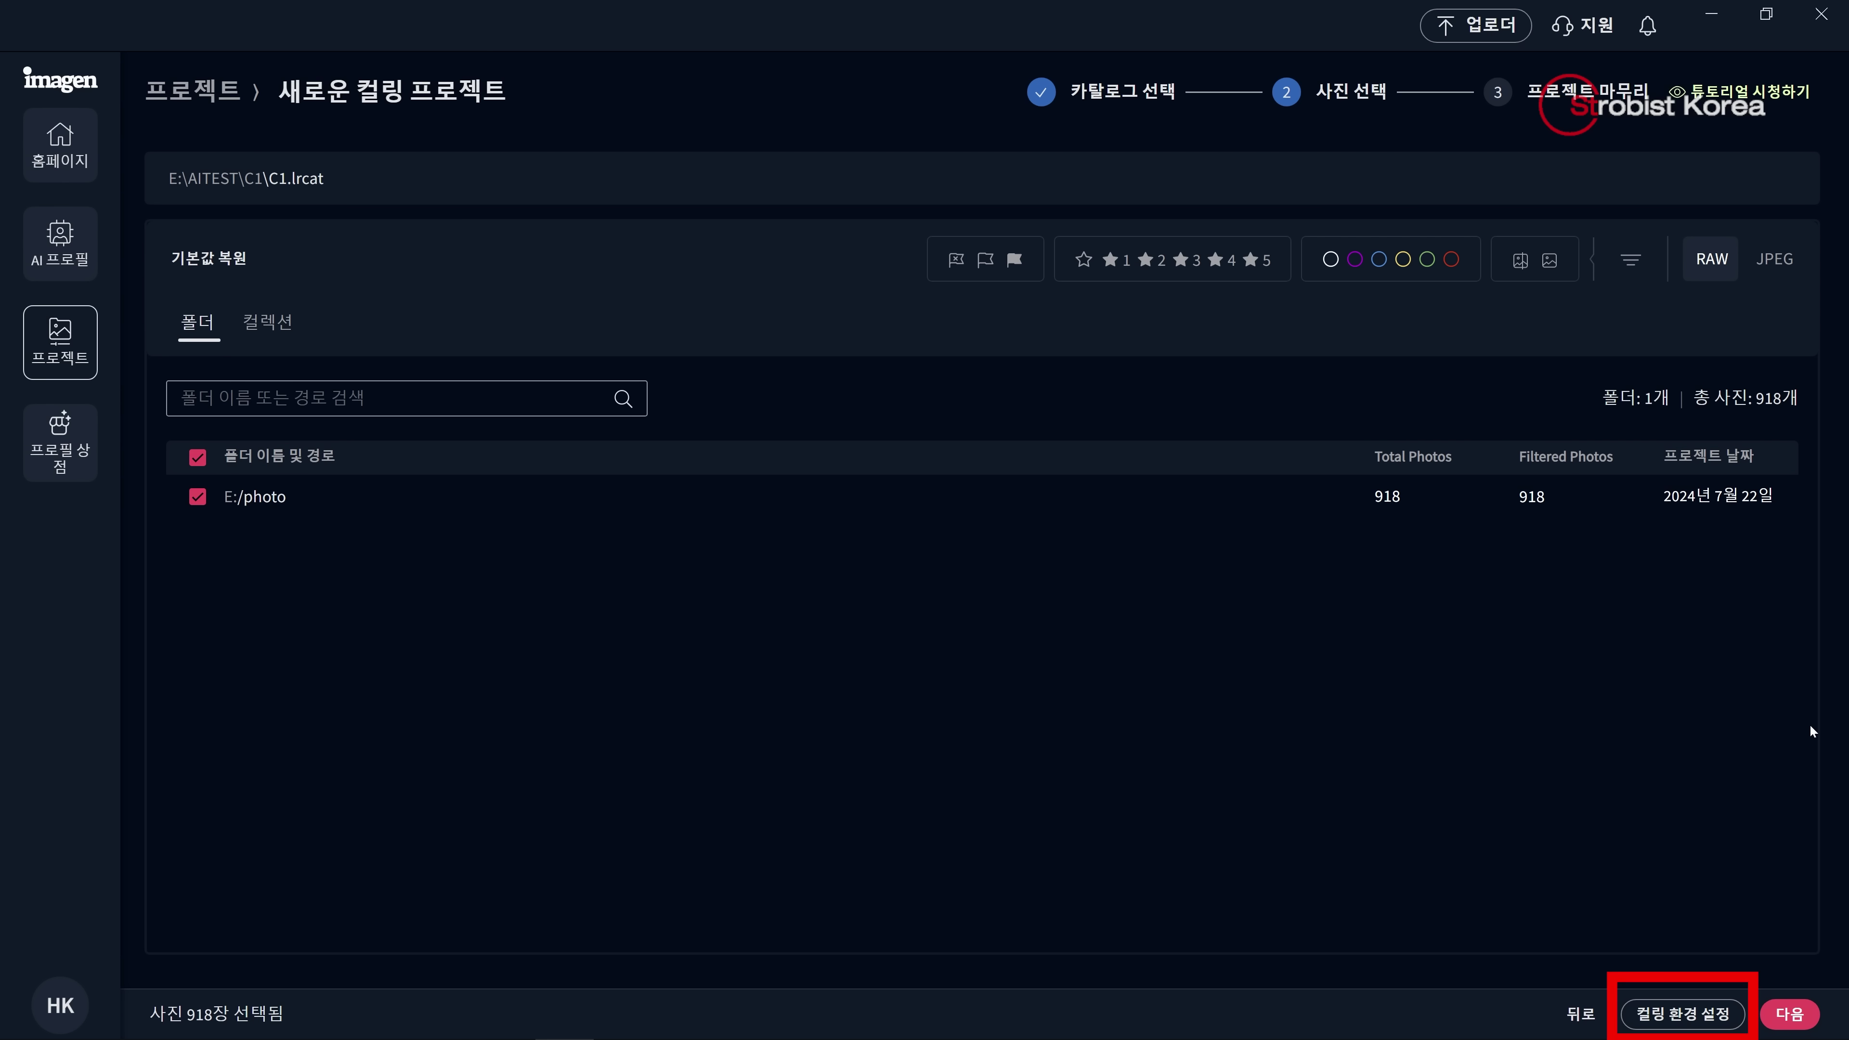
left_click(1687, 1019)
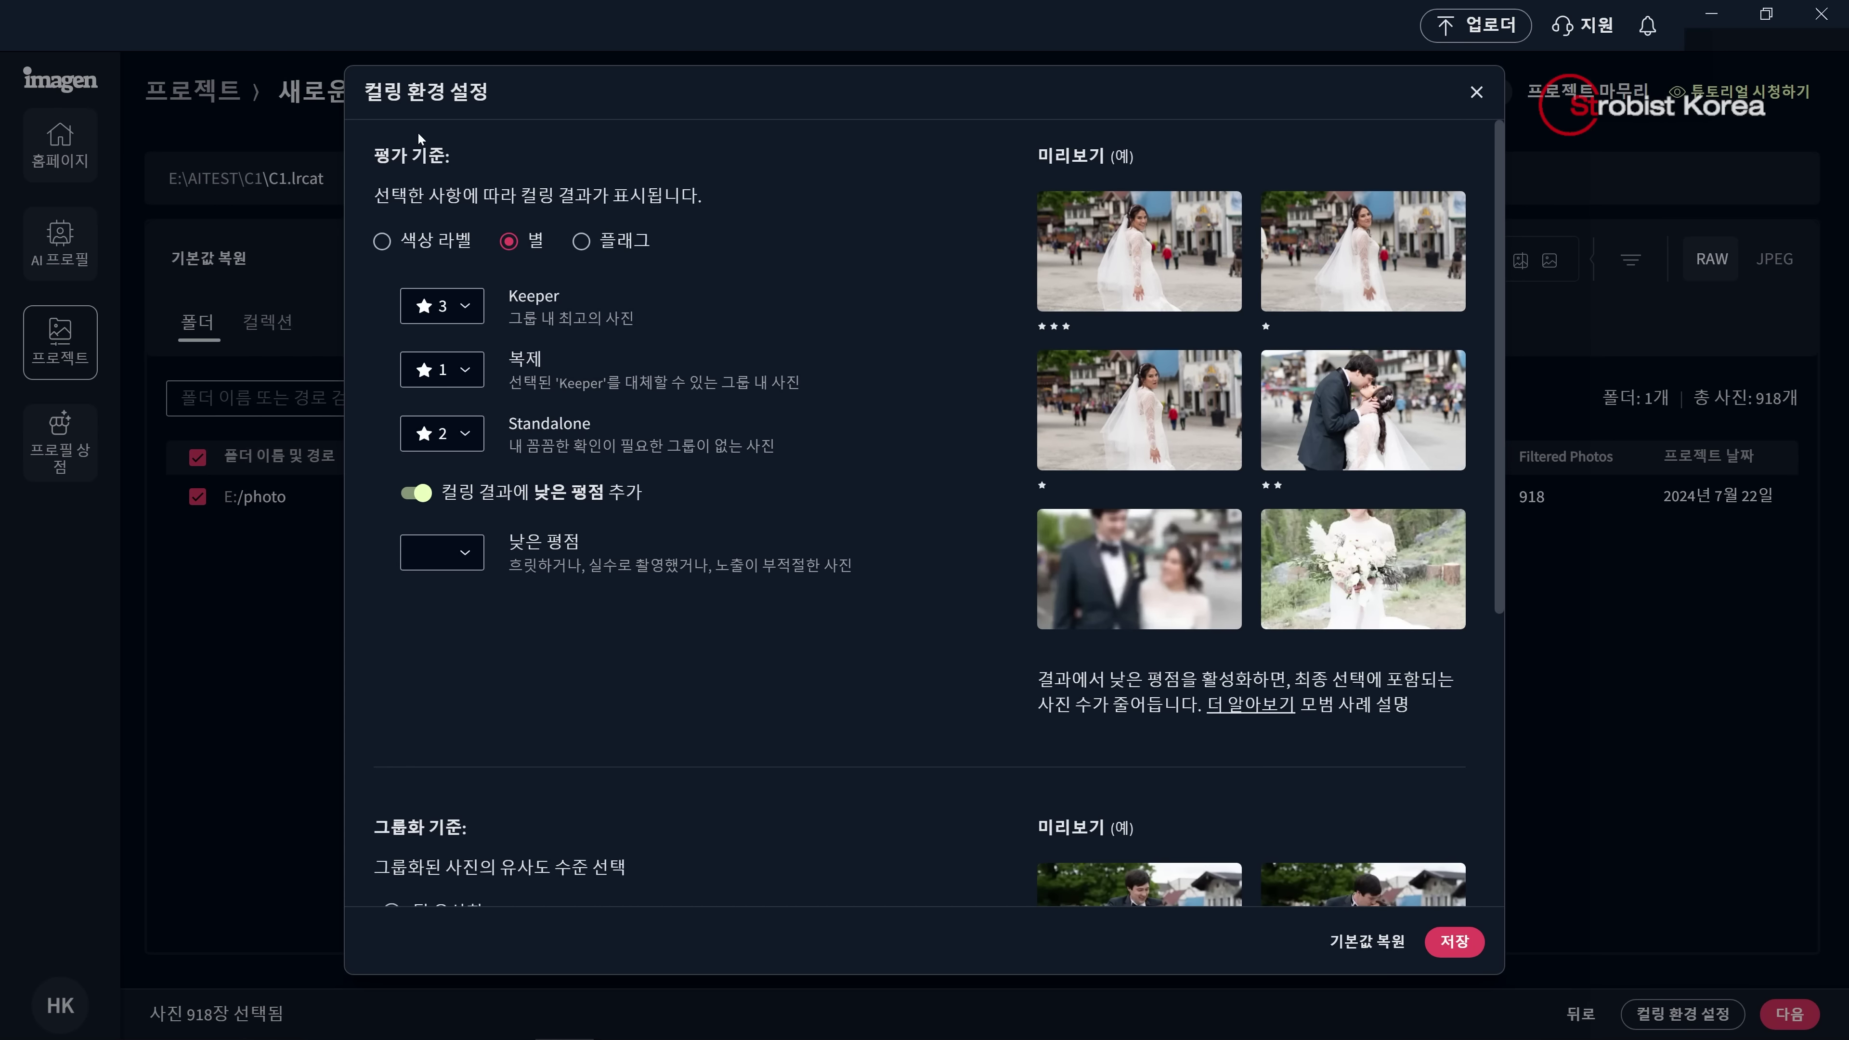
scroll(1244, 331, "down", 5)
scroll(1232, 323, "up", 5)
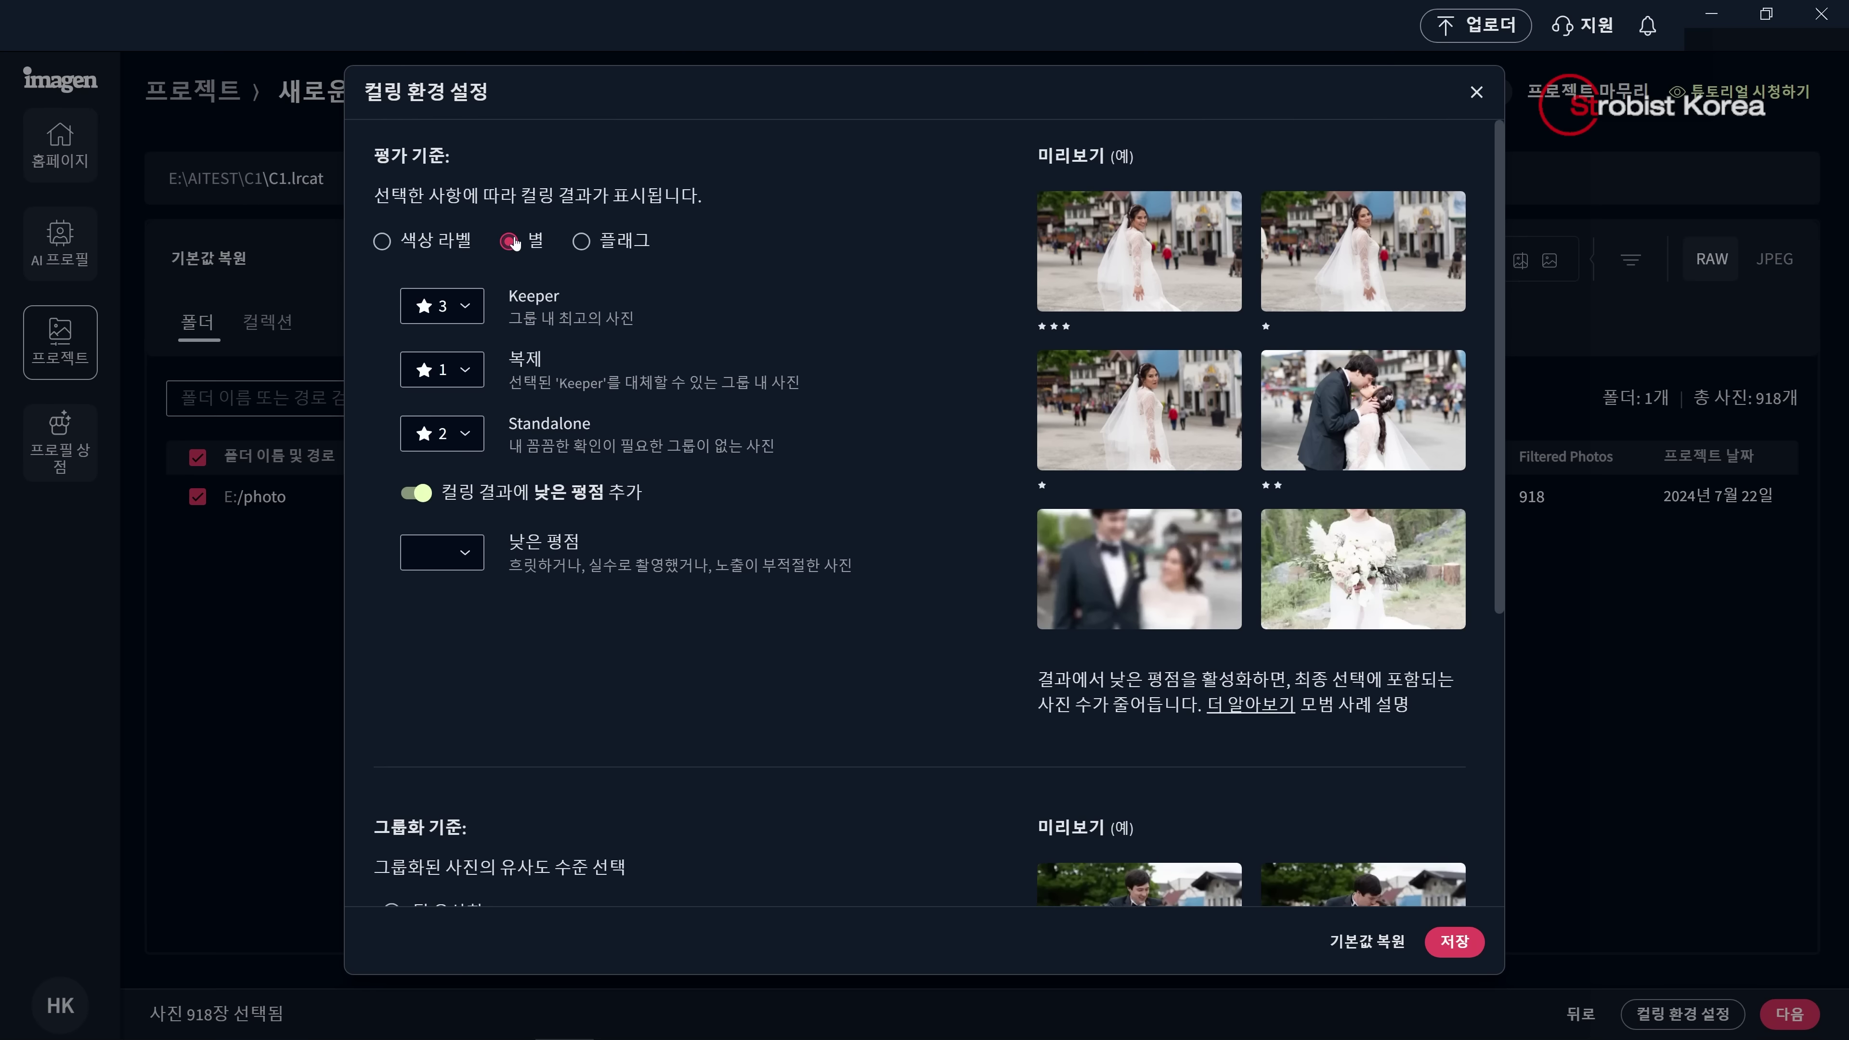
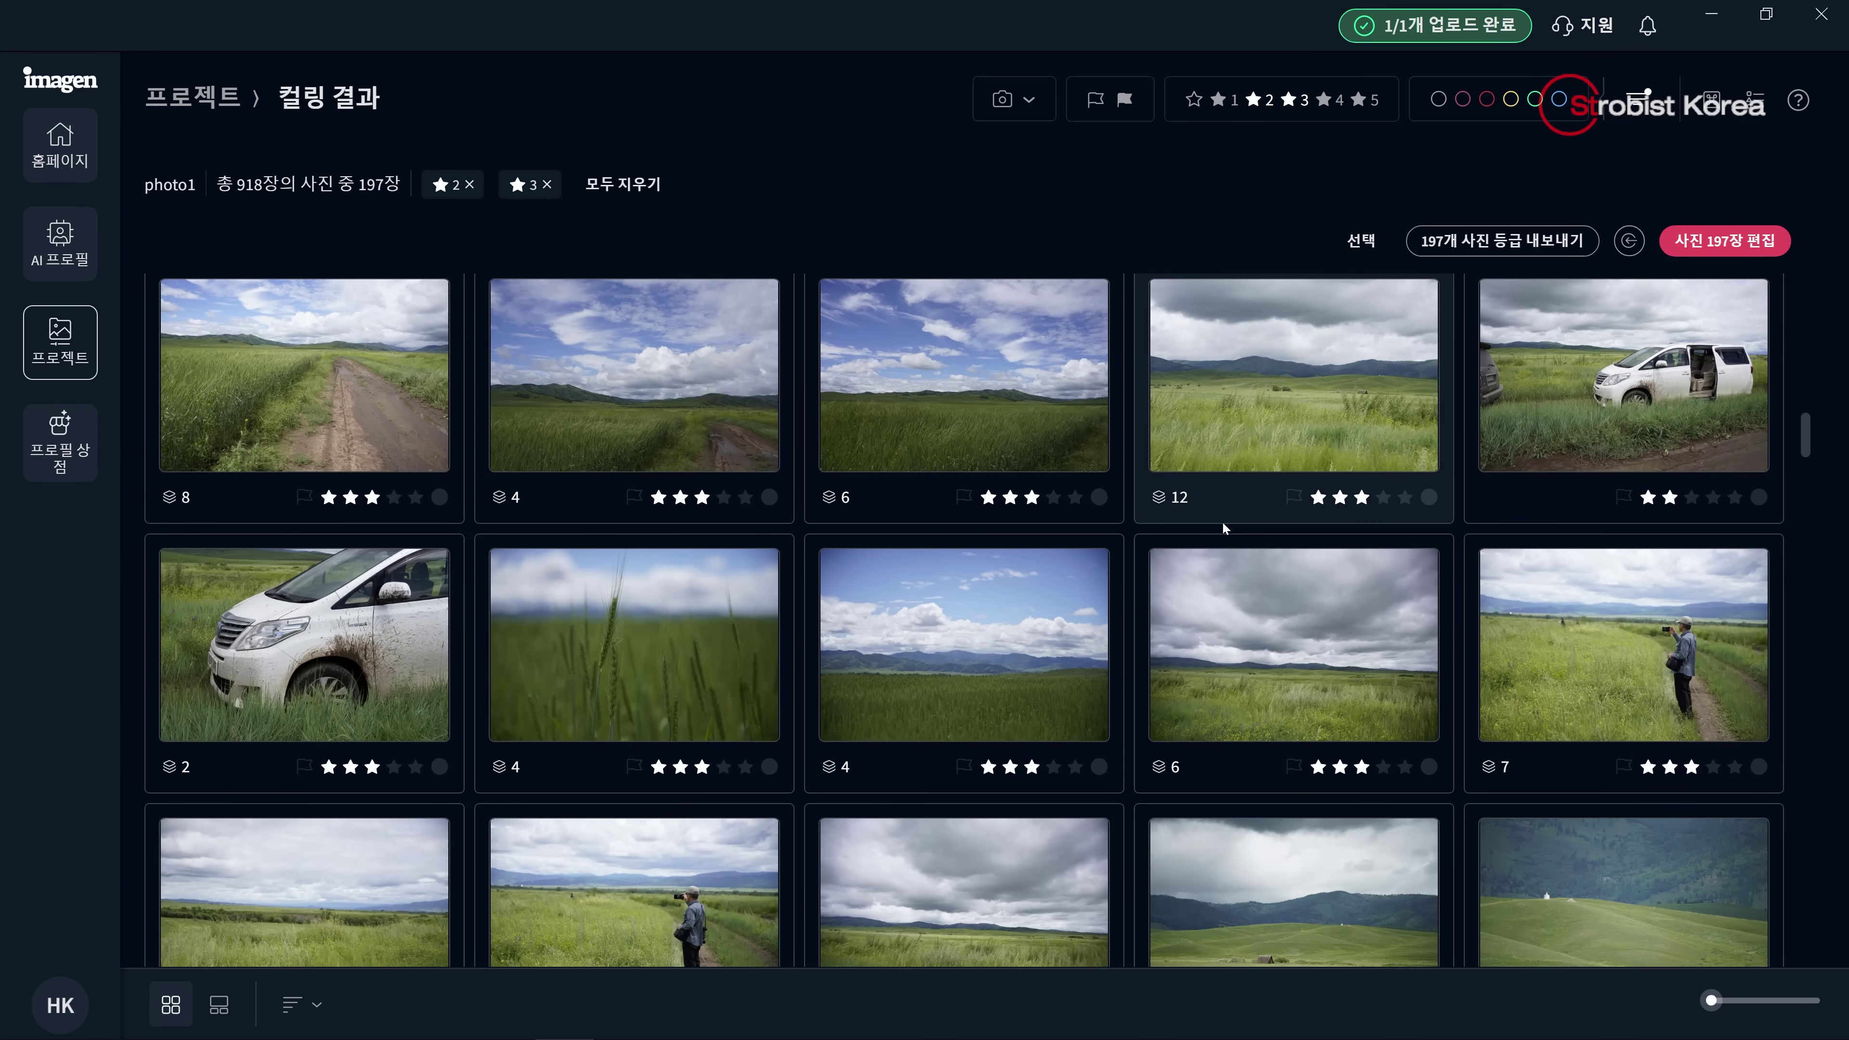
Look through the culled photos rated two and three stars in the photo1 project's results
scroll(1224, 530, "down", 1)
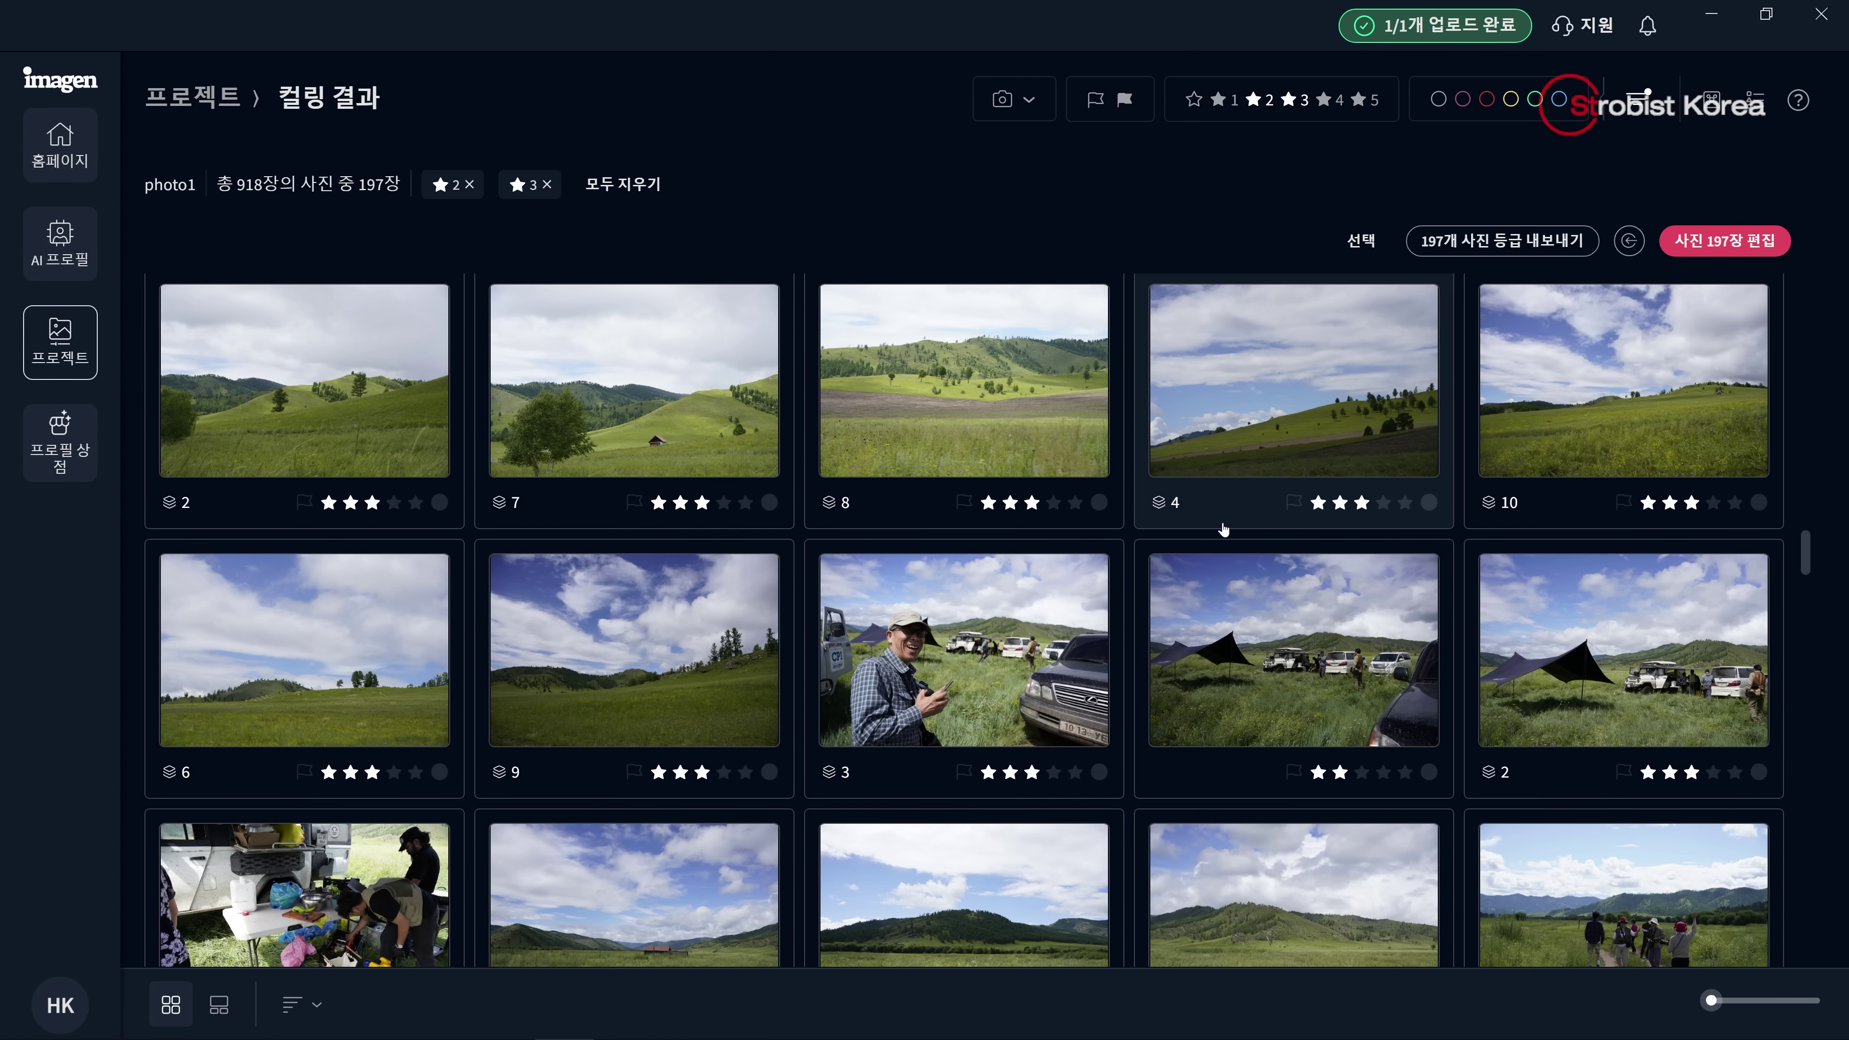
scroll(1224, 530, "down", 12)
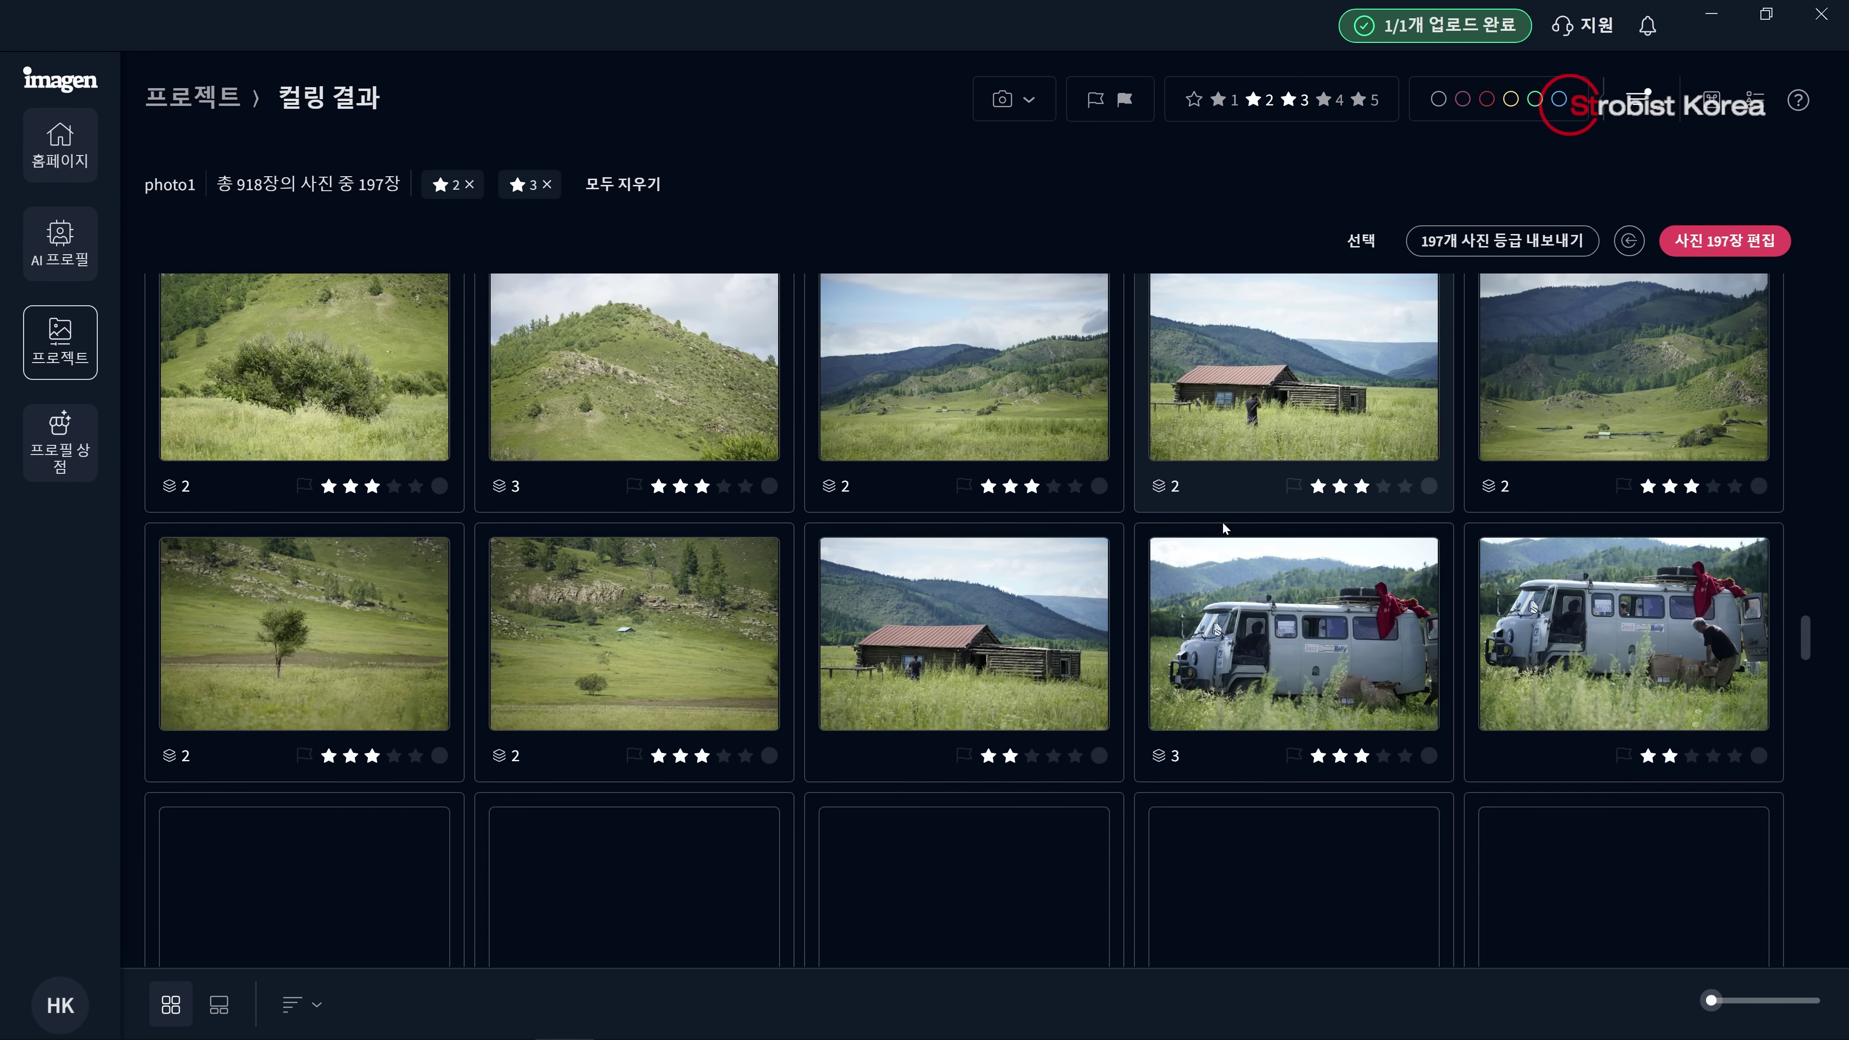
scroll(1224, 530, "down", 10)
scroll(1224, 530, "down", 11)
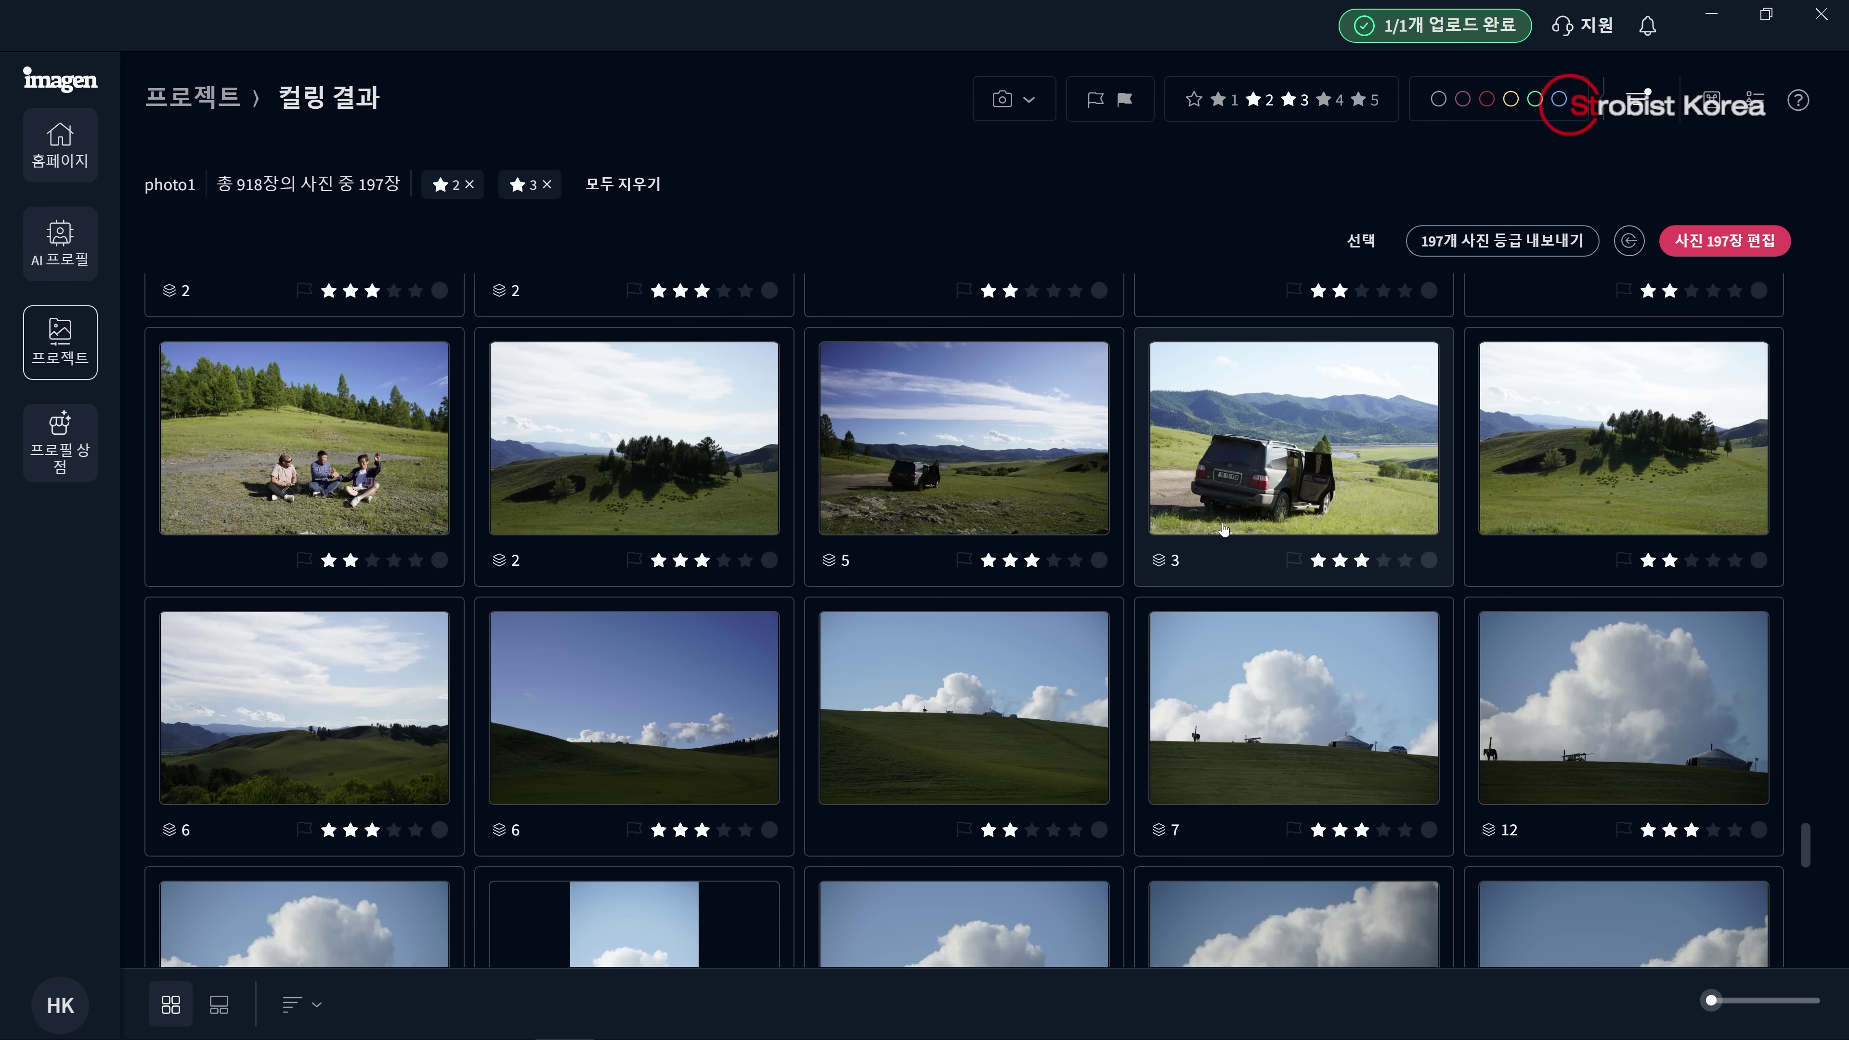
Examine the grouped similar shots near the end of the filtered culling results, comparing the alternatives within several groups
scroll(1224, 529, "down", 10)
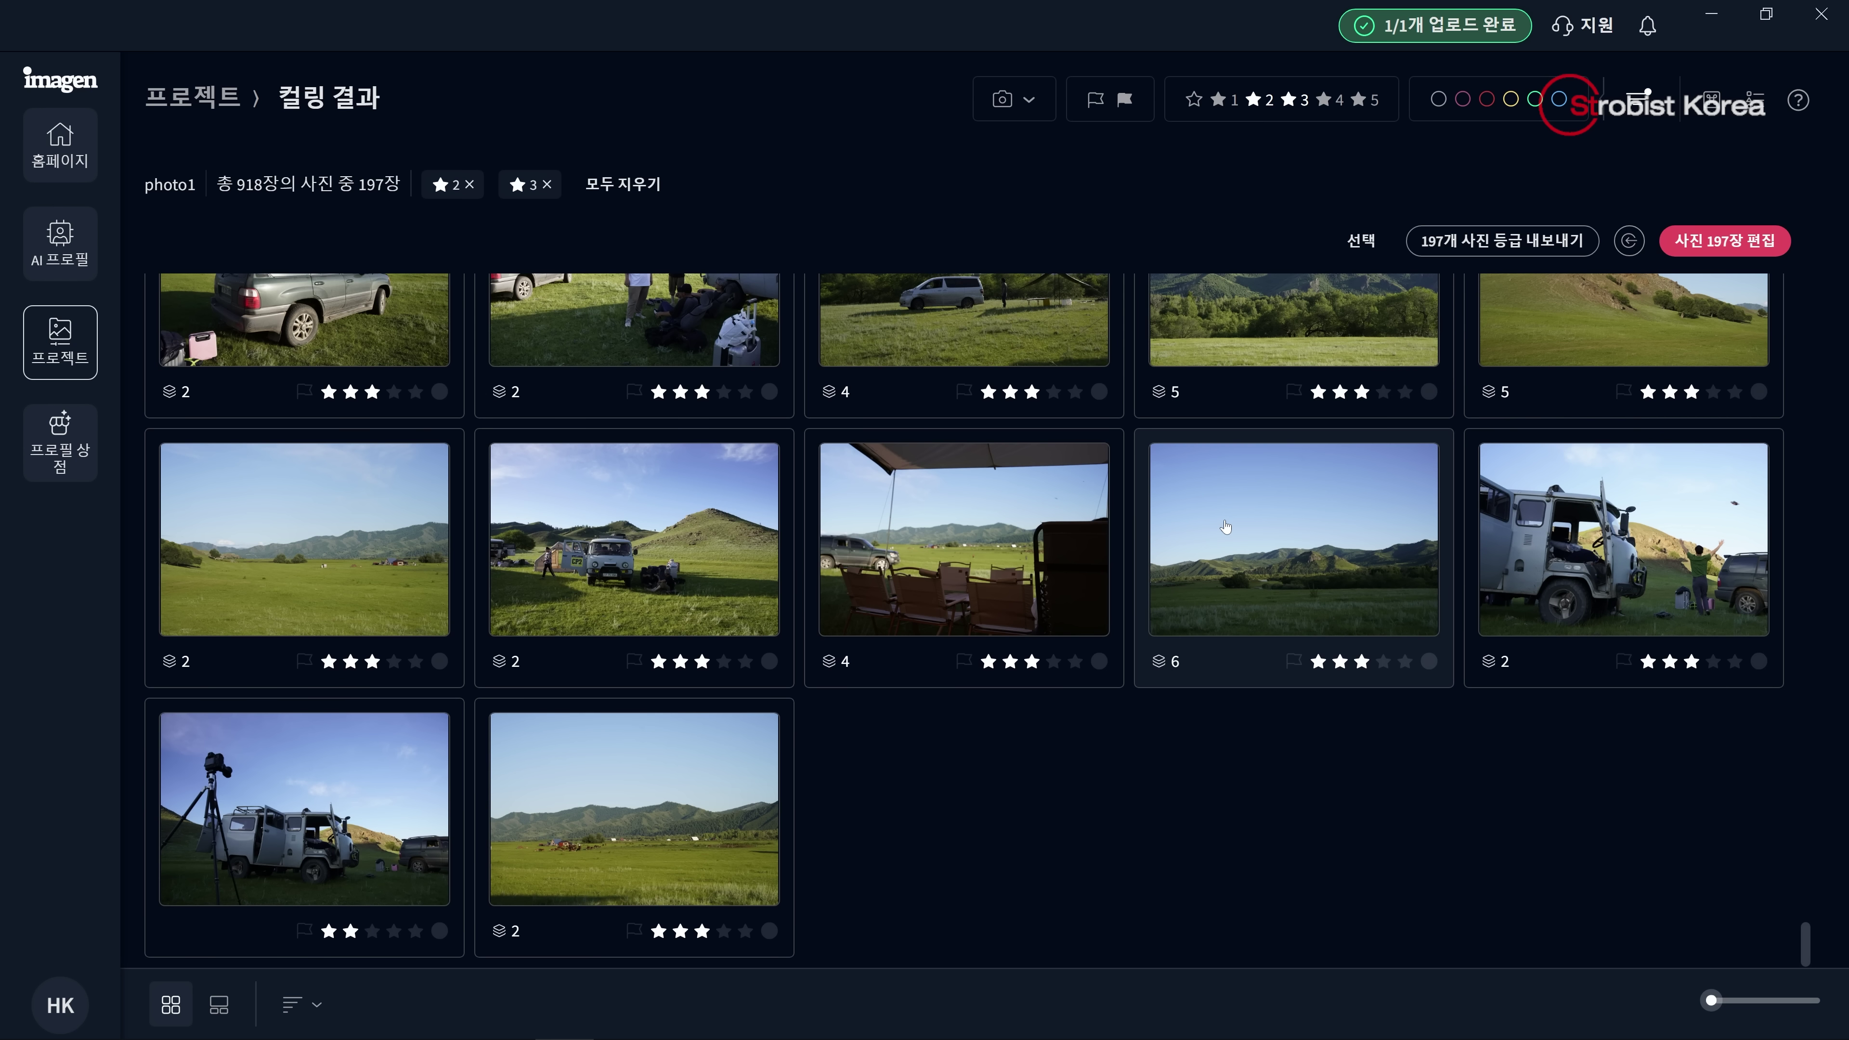
left_click(1048, 544)
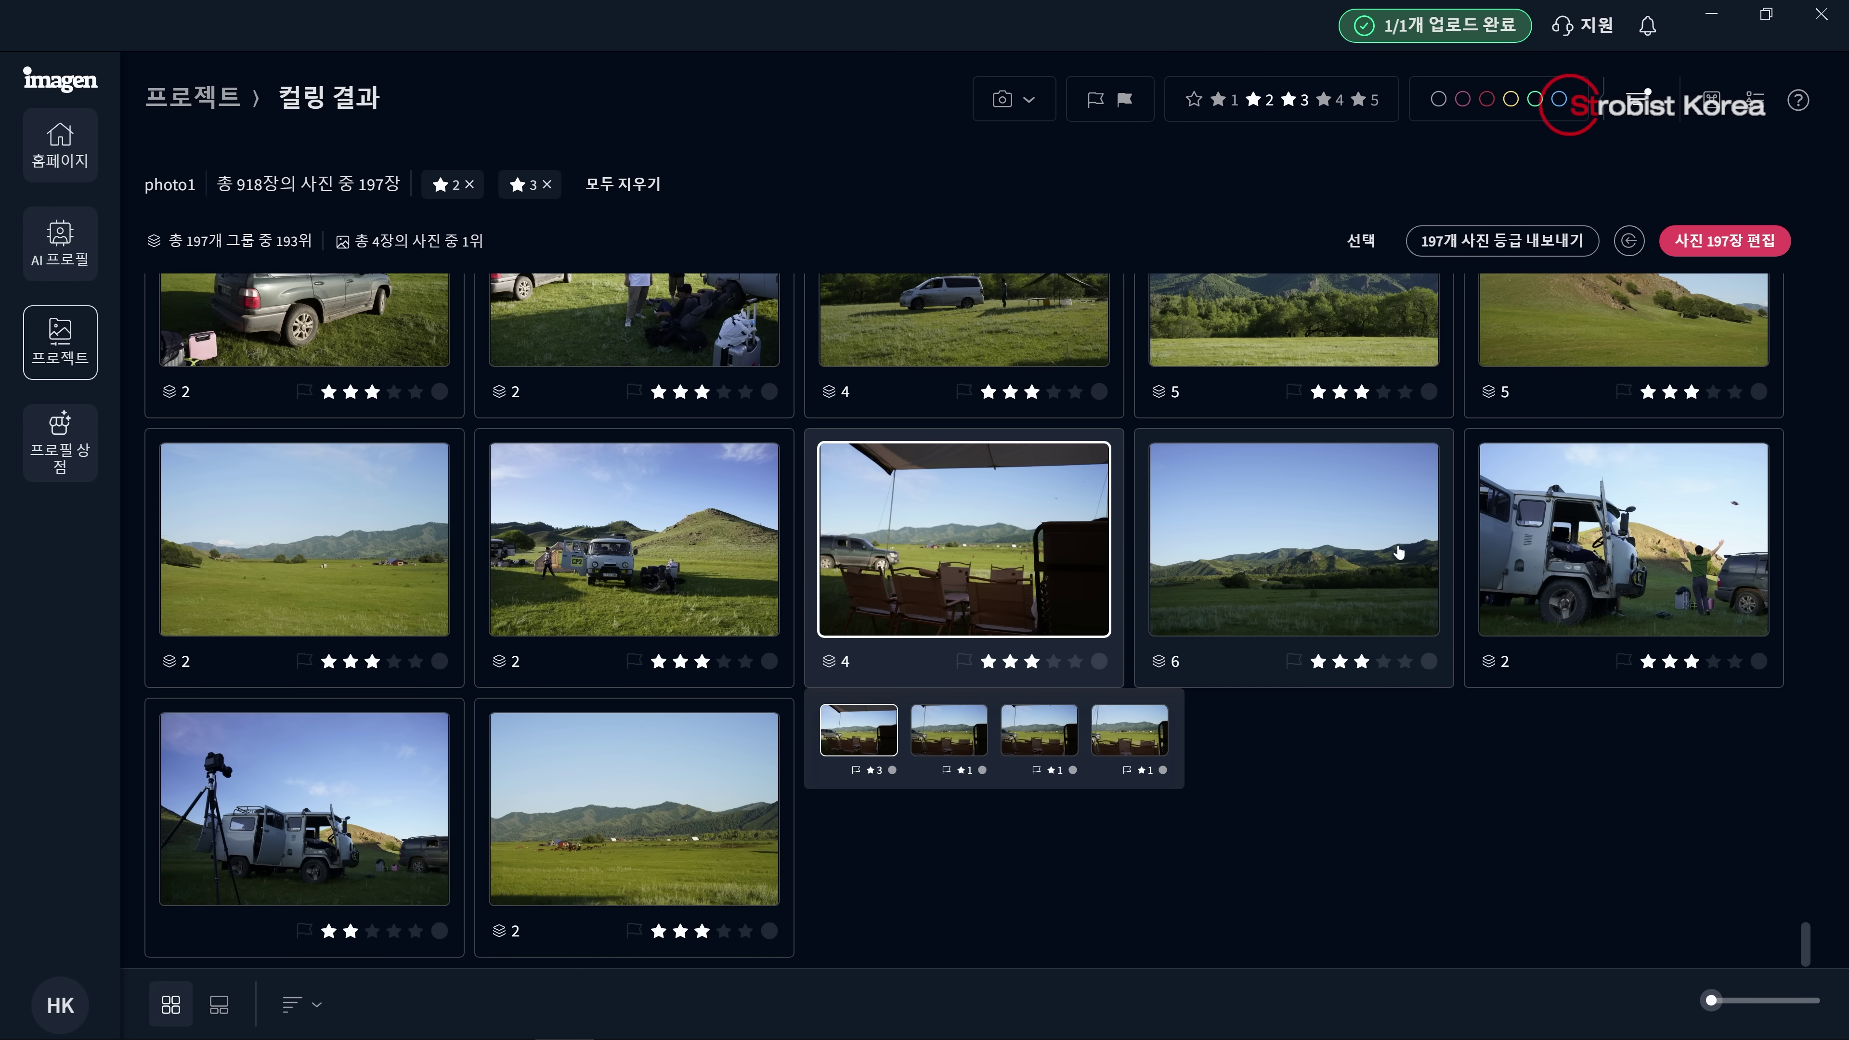
left_click(1644, 680)
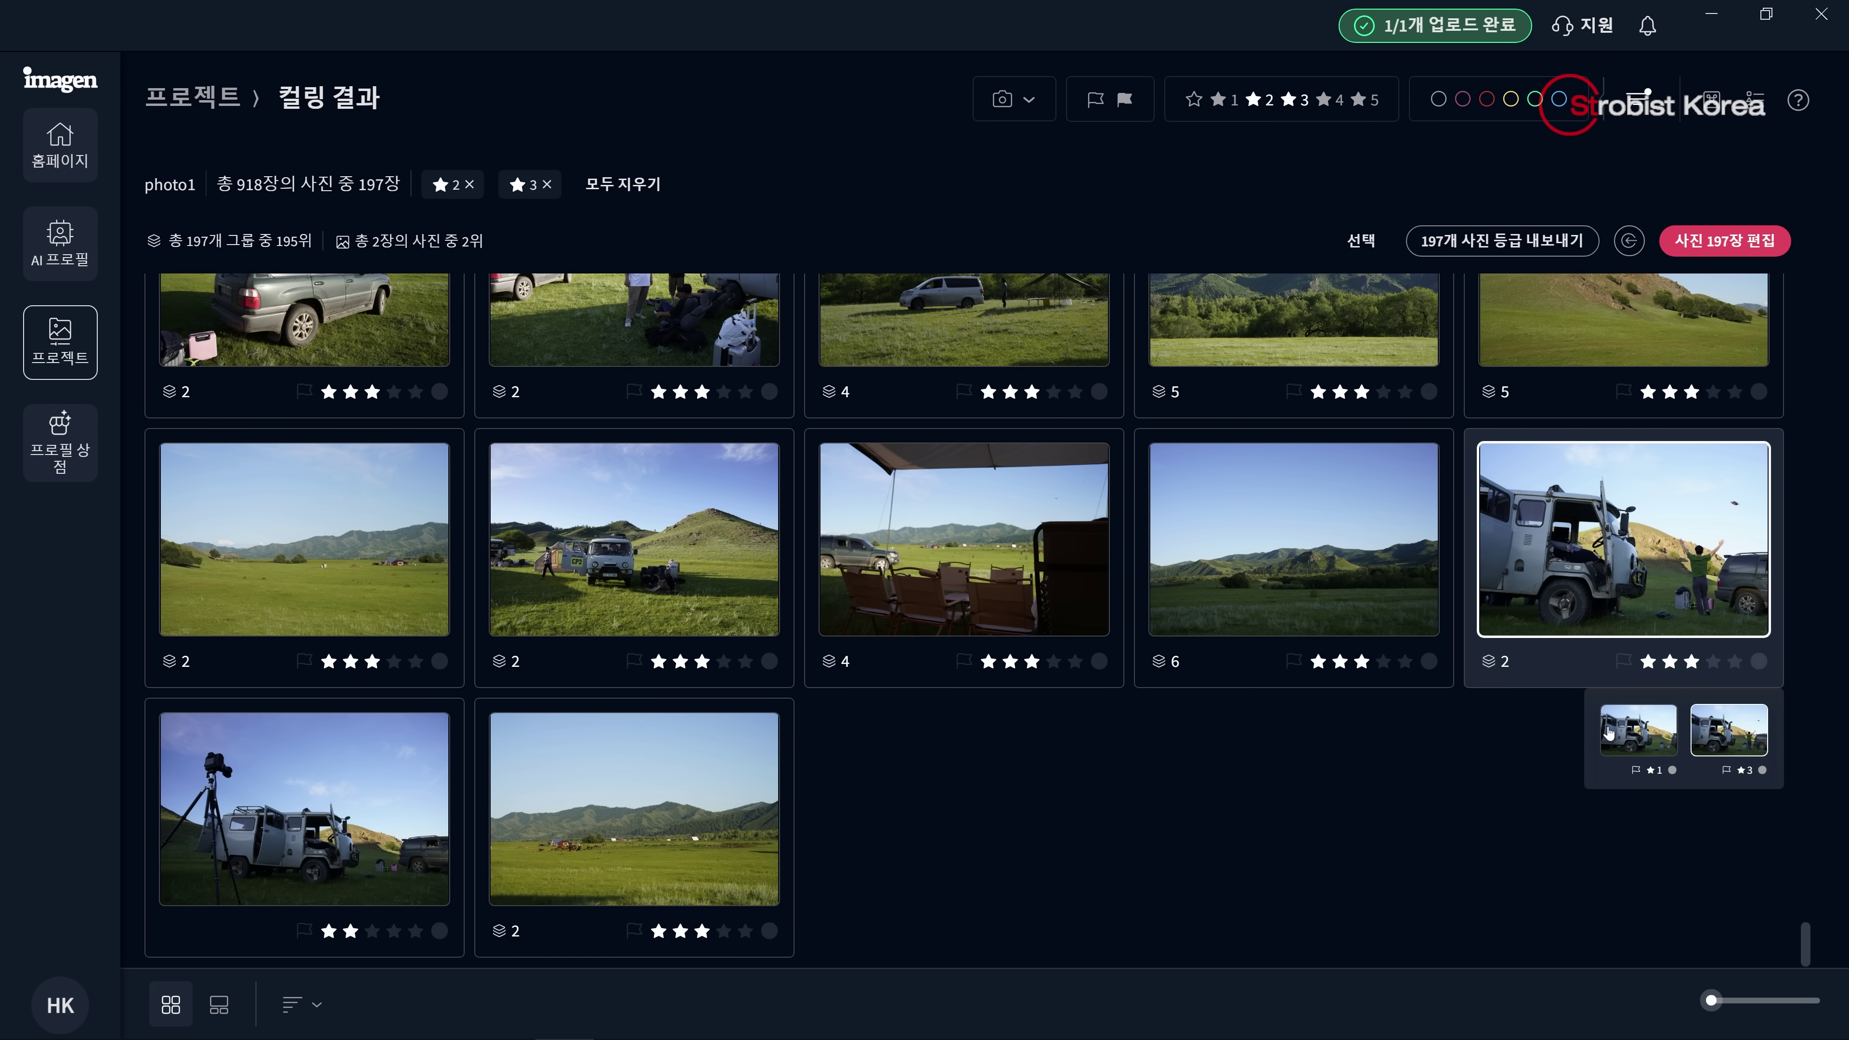
left_click(1328, 554)
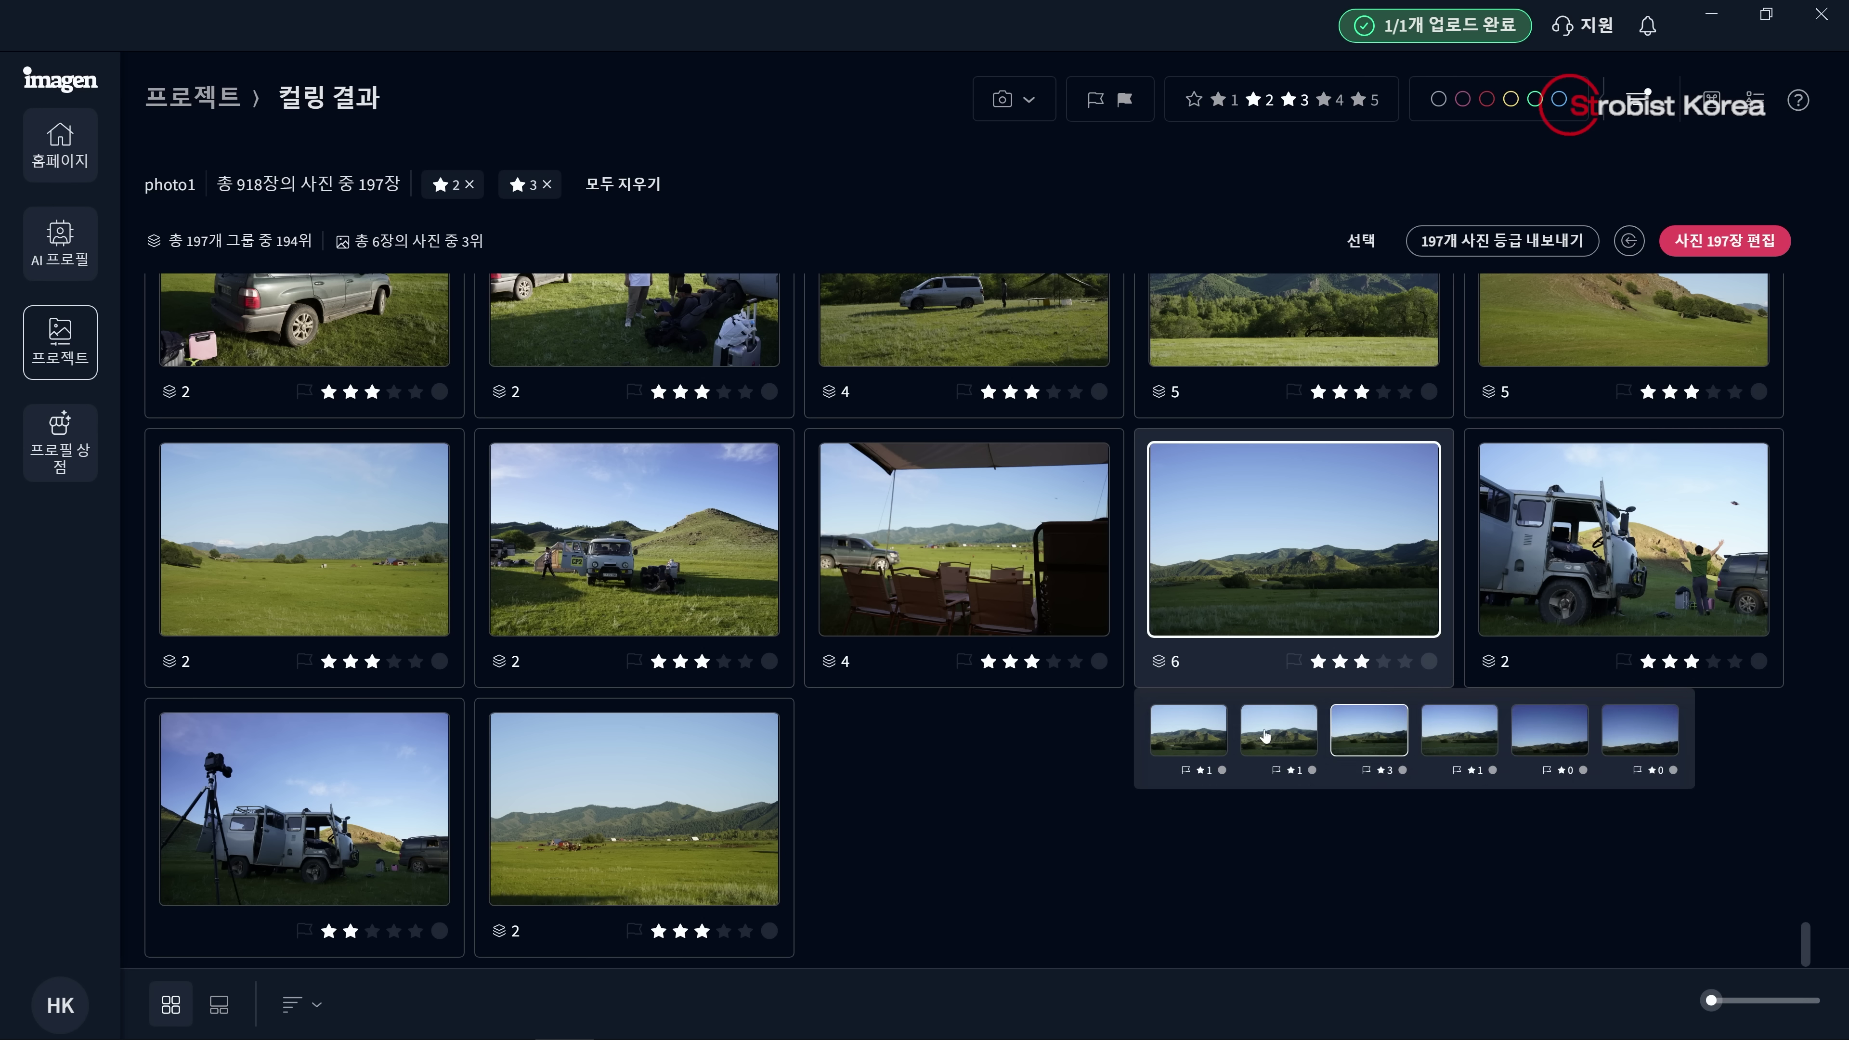
left_click(764, 738)
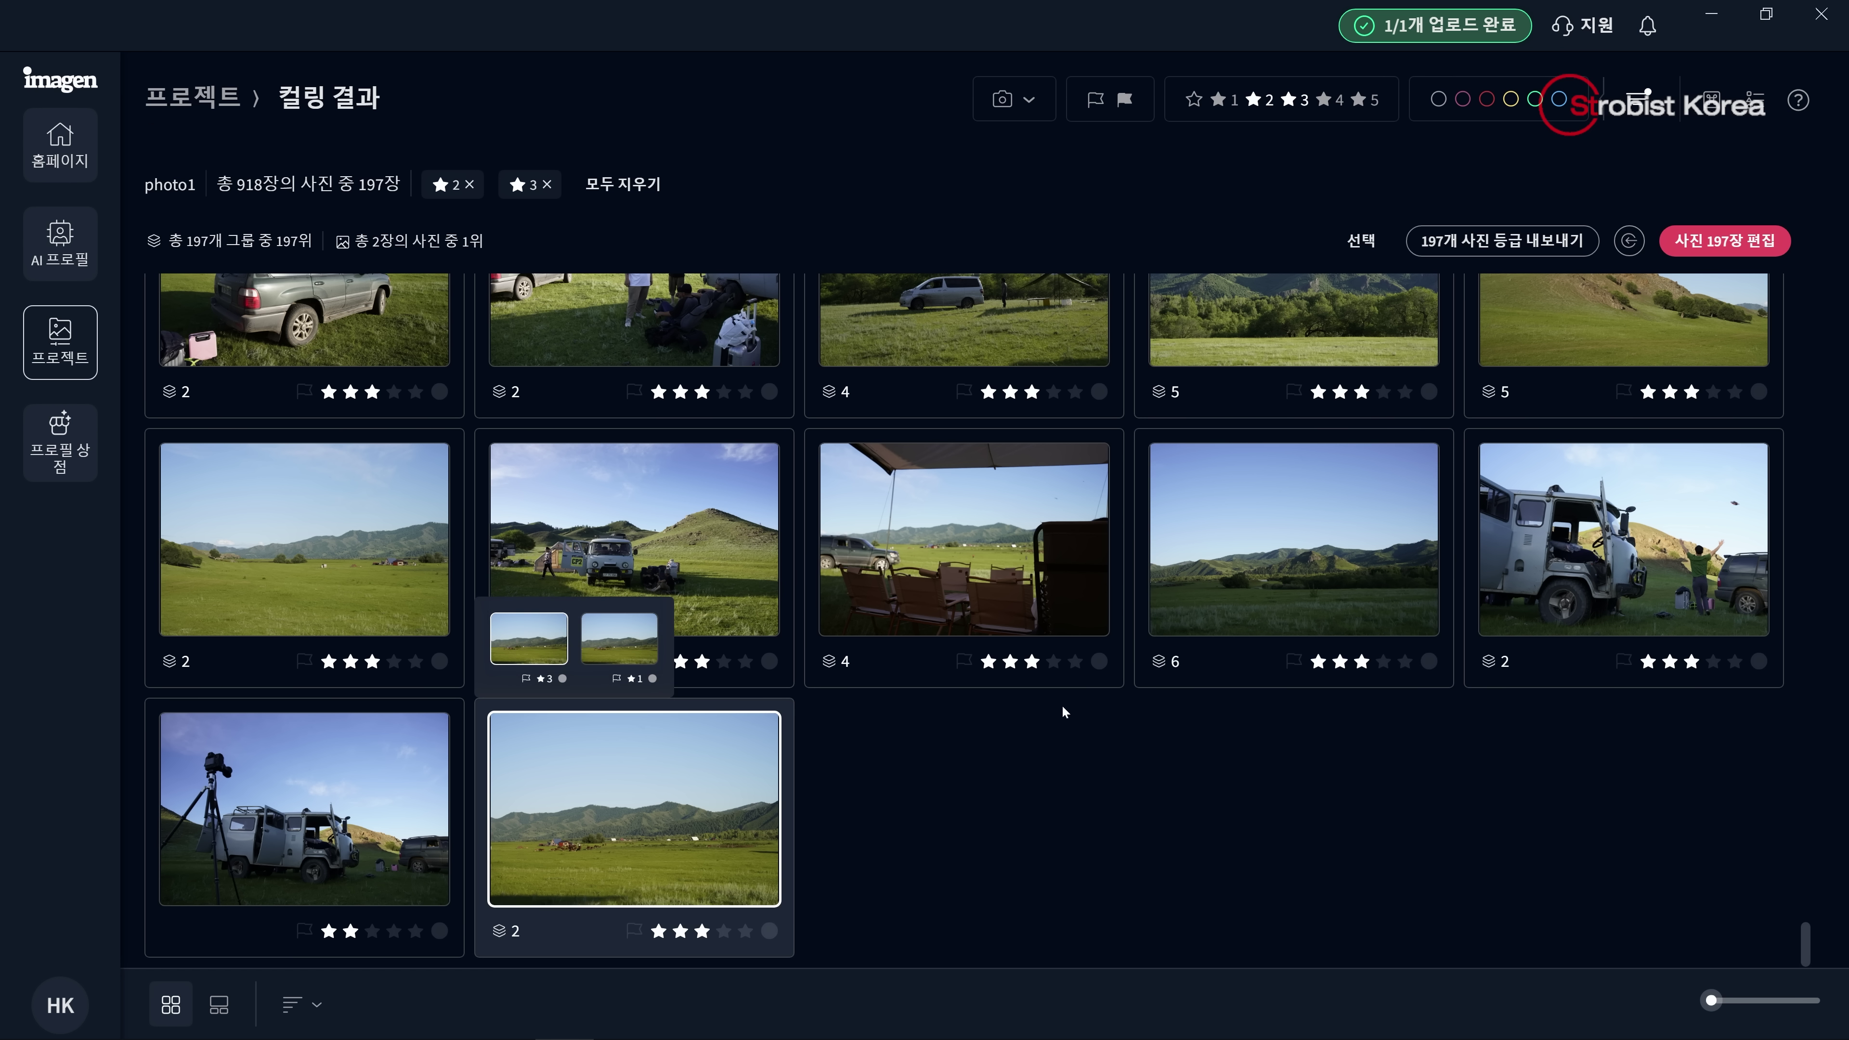
scroll(1068, 709, "up", 5)
scroll(1068, 708, "up", 15)
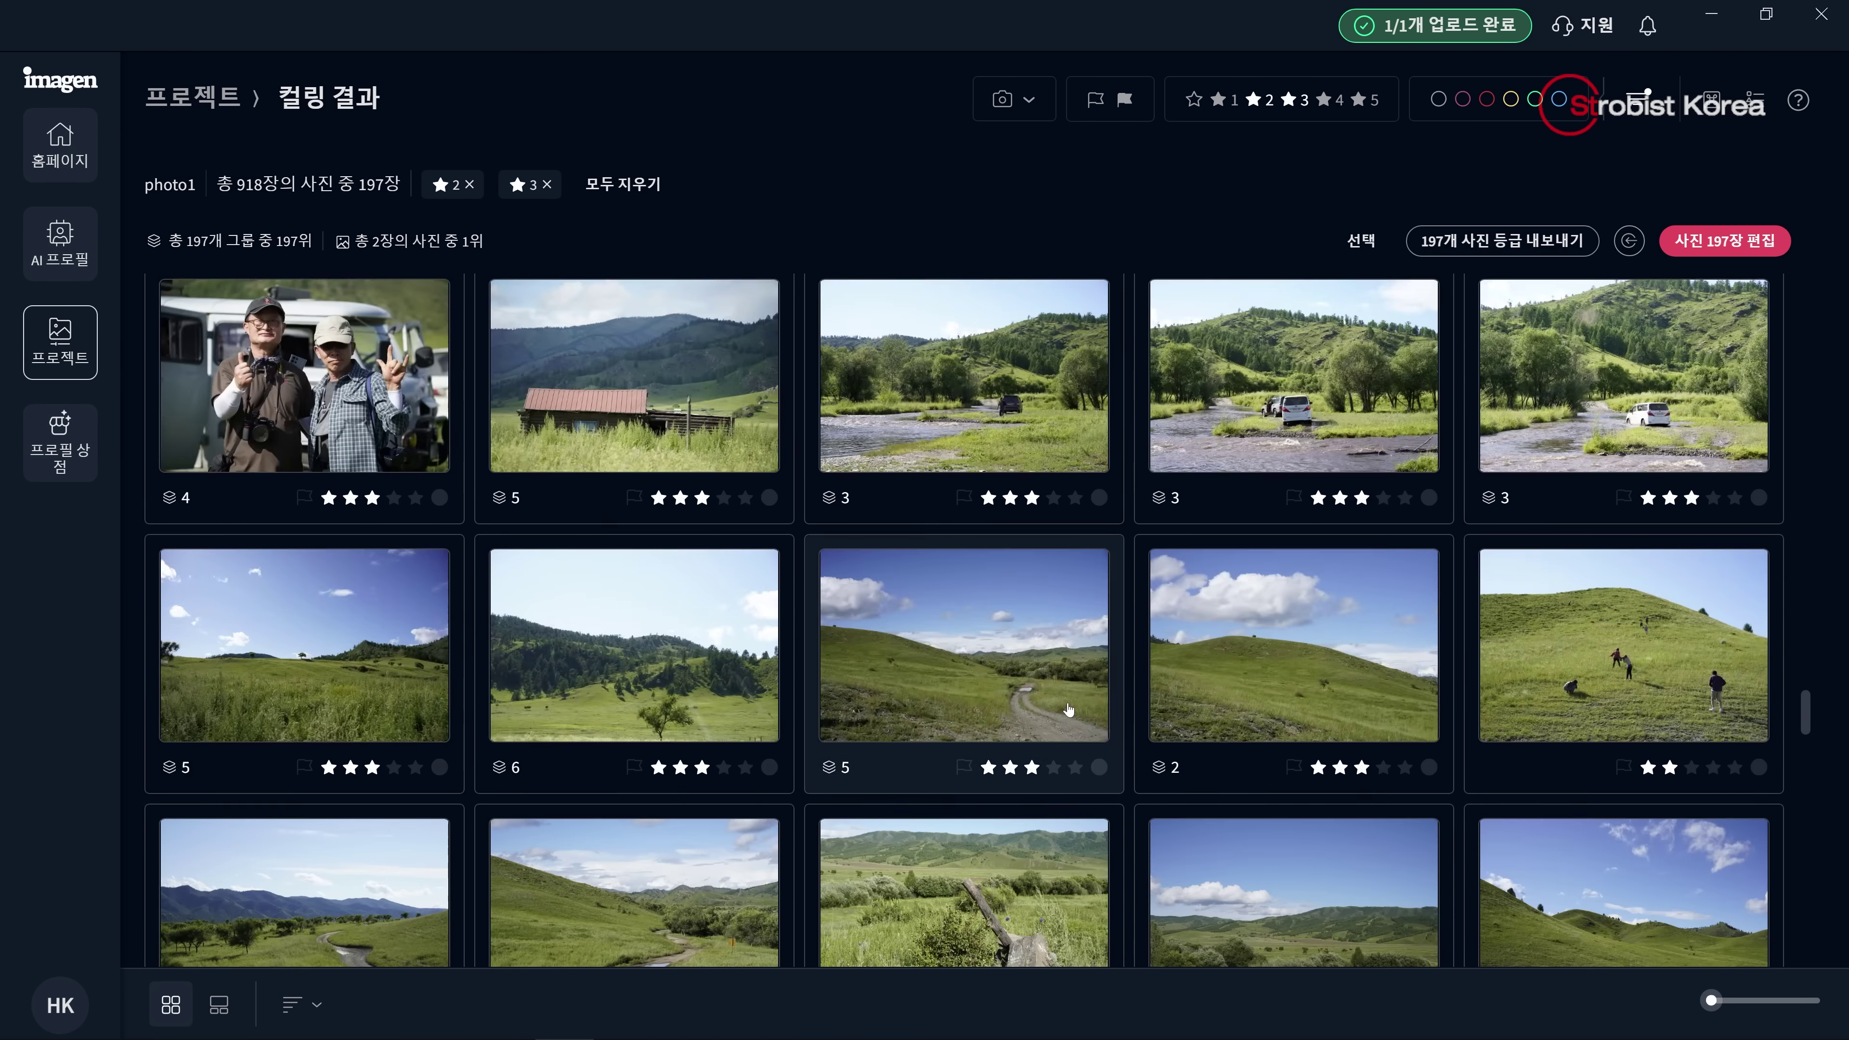
scroll(1068, 709, "down", 15)
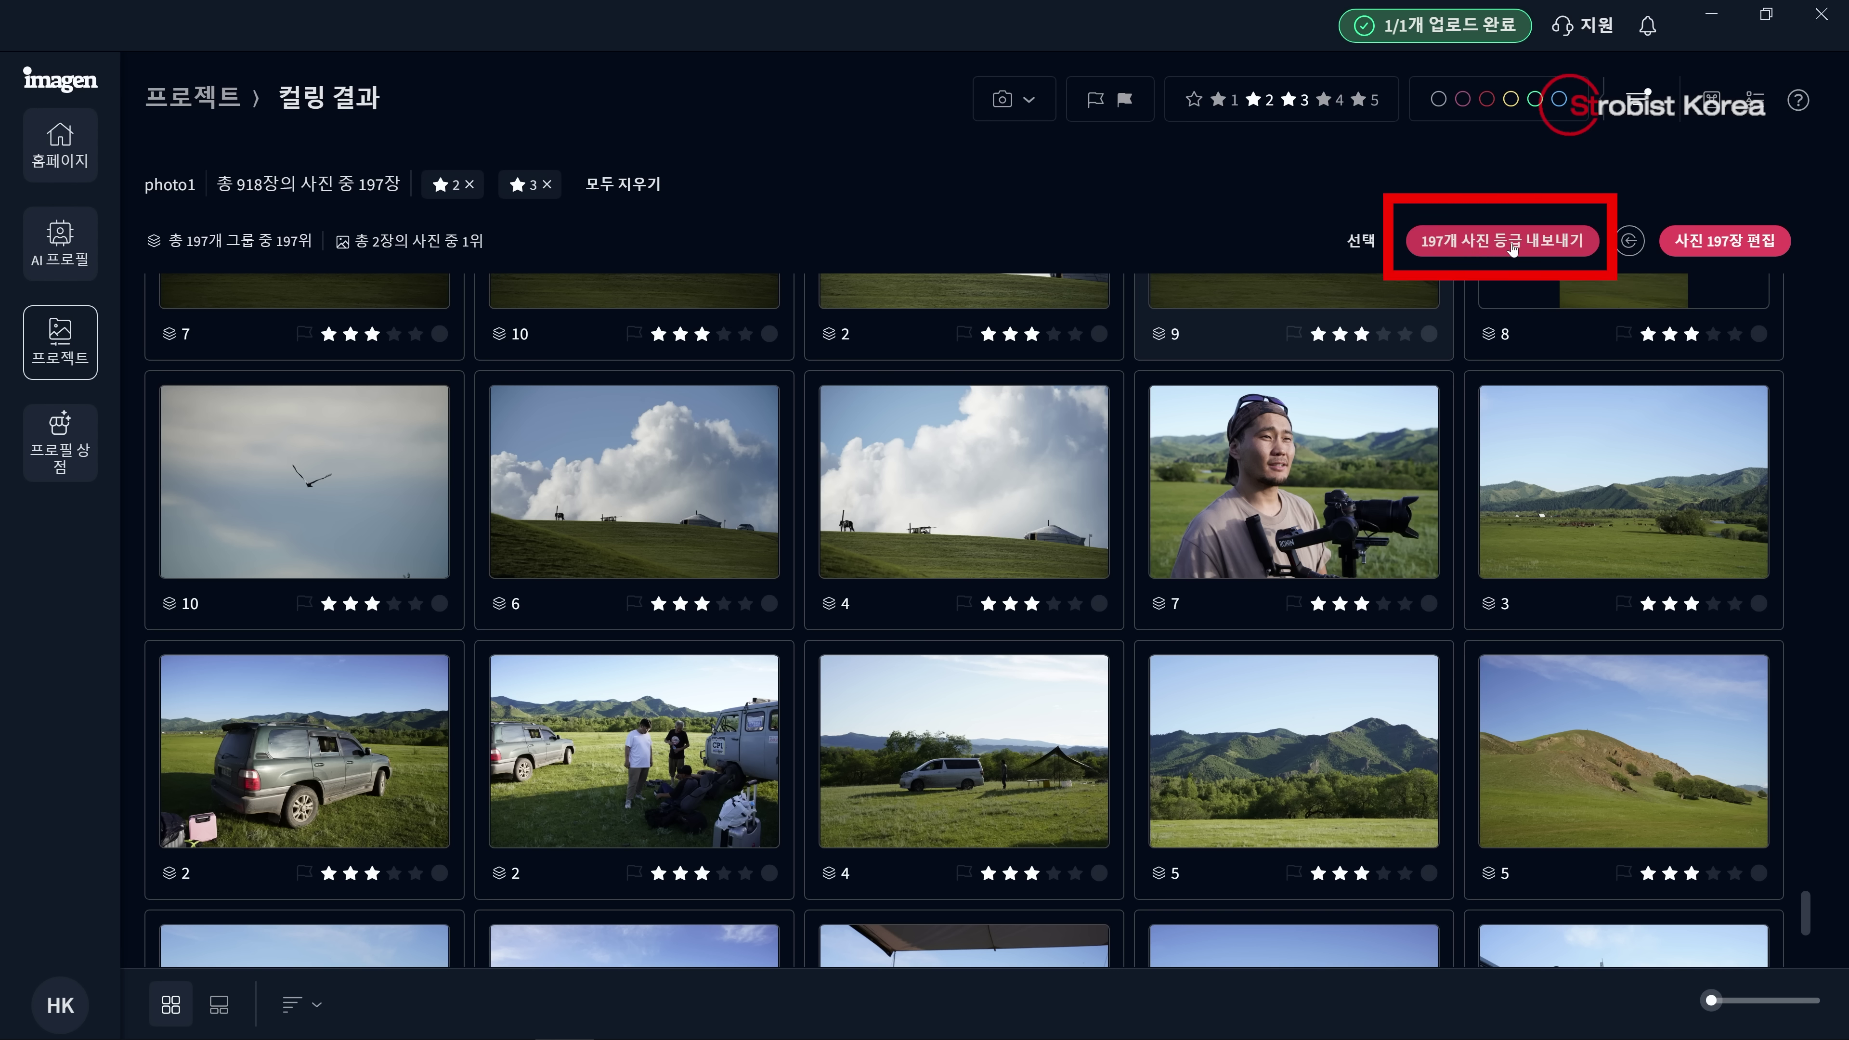
Export the ratings of all photos in the current filter to the Lightroom catalog C1.lrcat and open it in Lightroom
left_click(1514, 245)
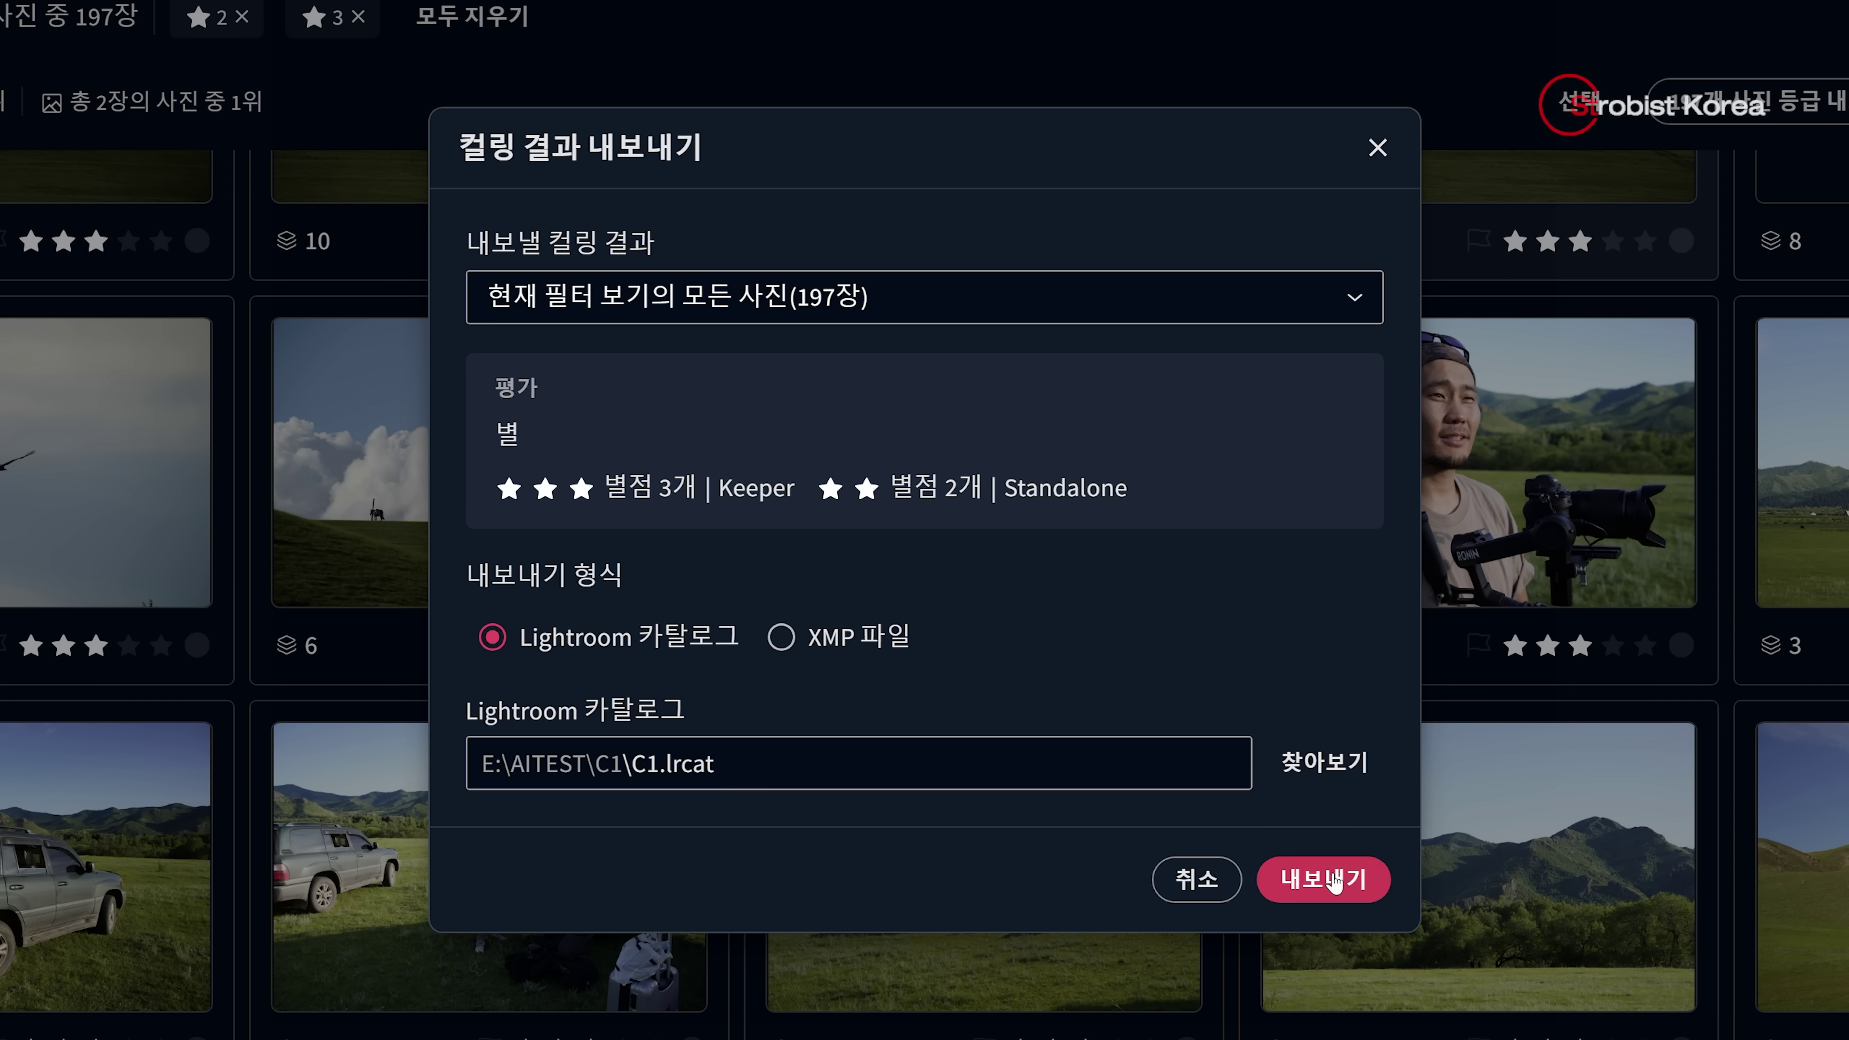
left_click(1334, 880)
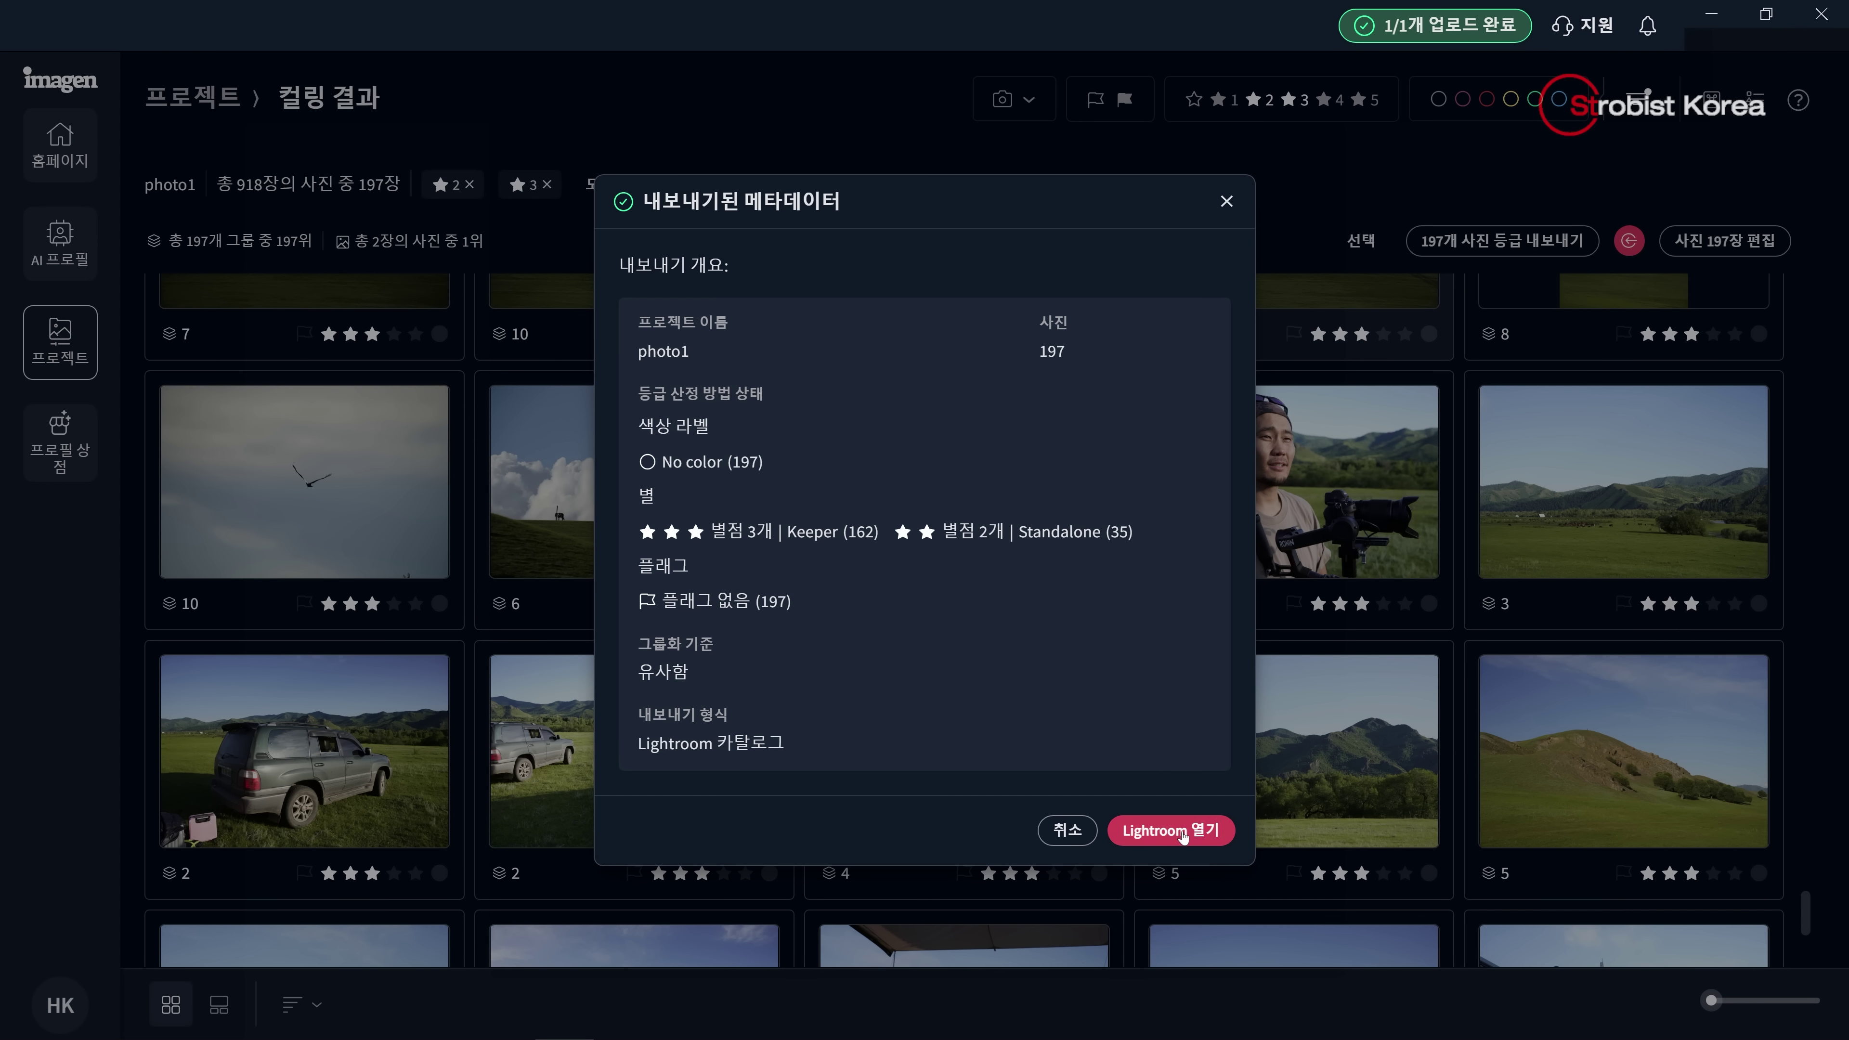
left_click(1172, 830)
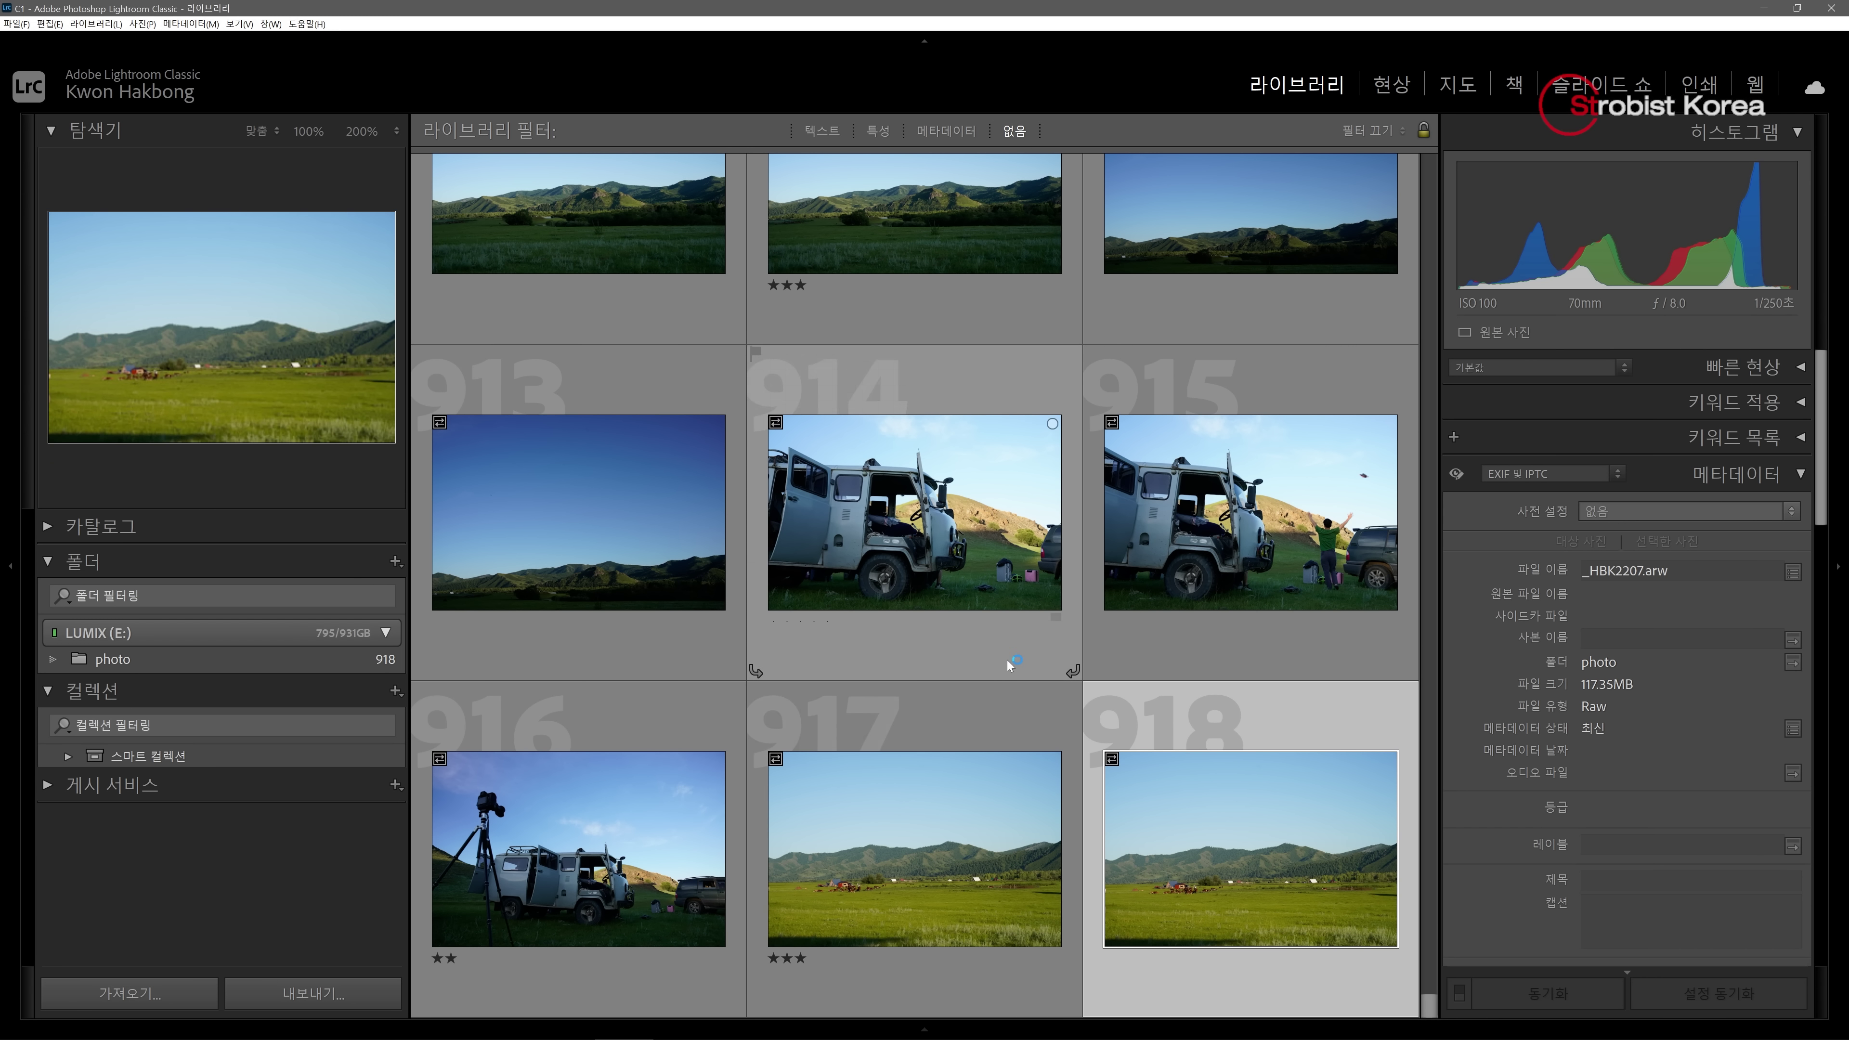
Check the star ratings in the Lightroom library and filter the photos to one star or higher
scroll(819, 741, "up", 3)
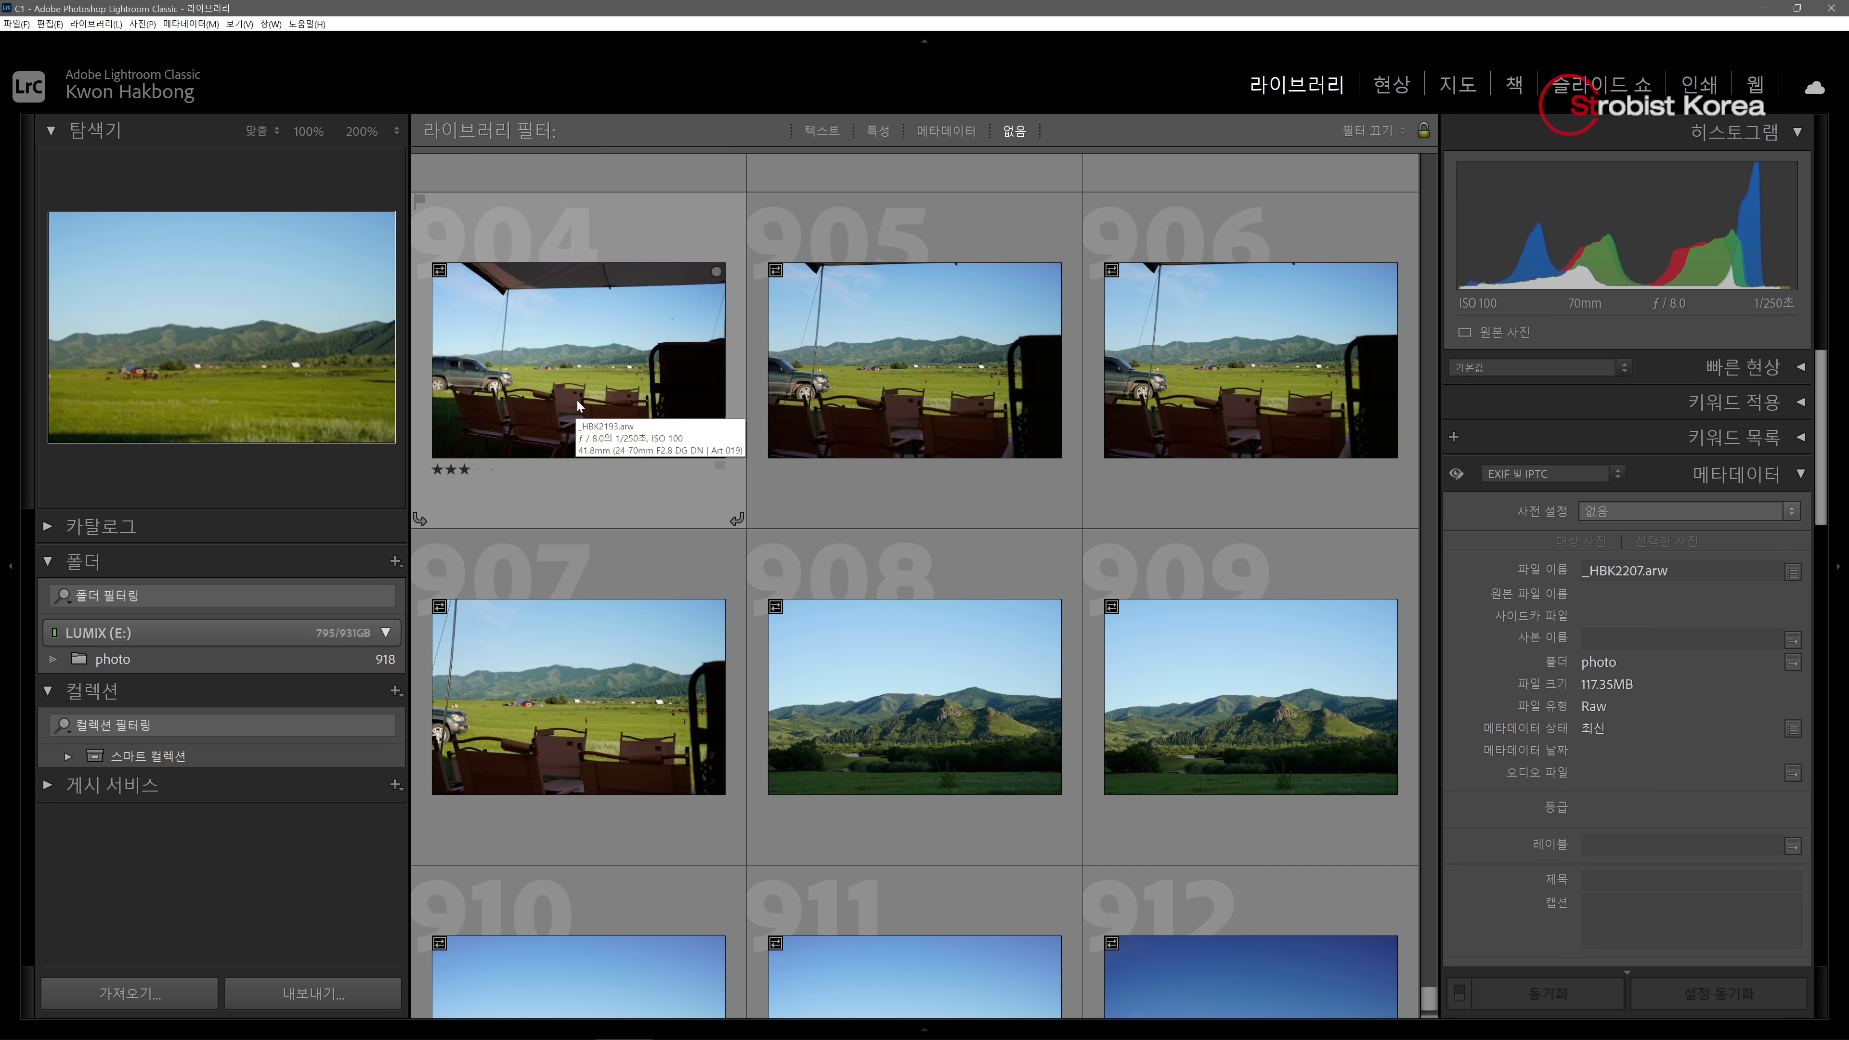
left_click(650, 428)
scroll(866, 501, "up", 7)
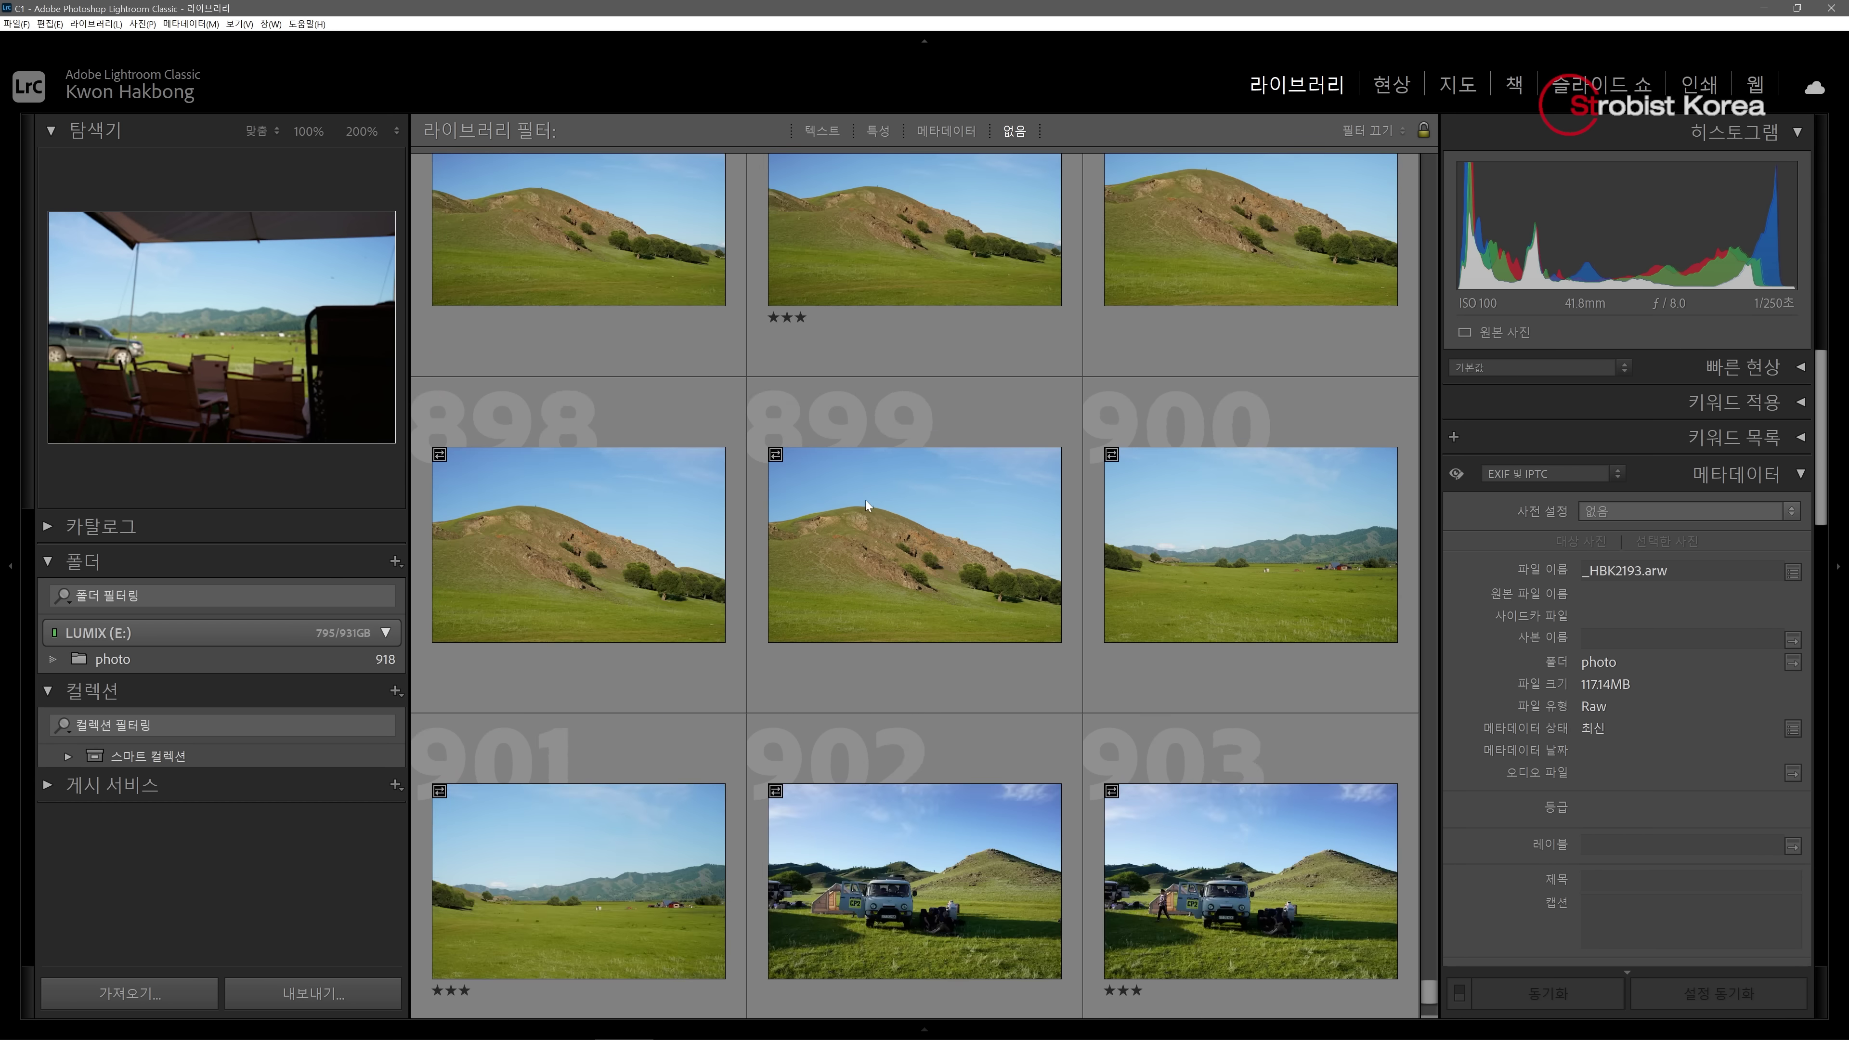
scroll(866, 500, "up", 10)
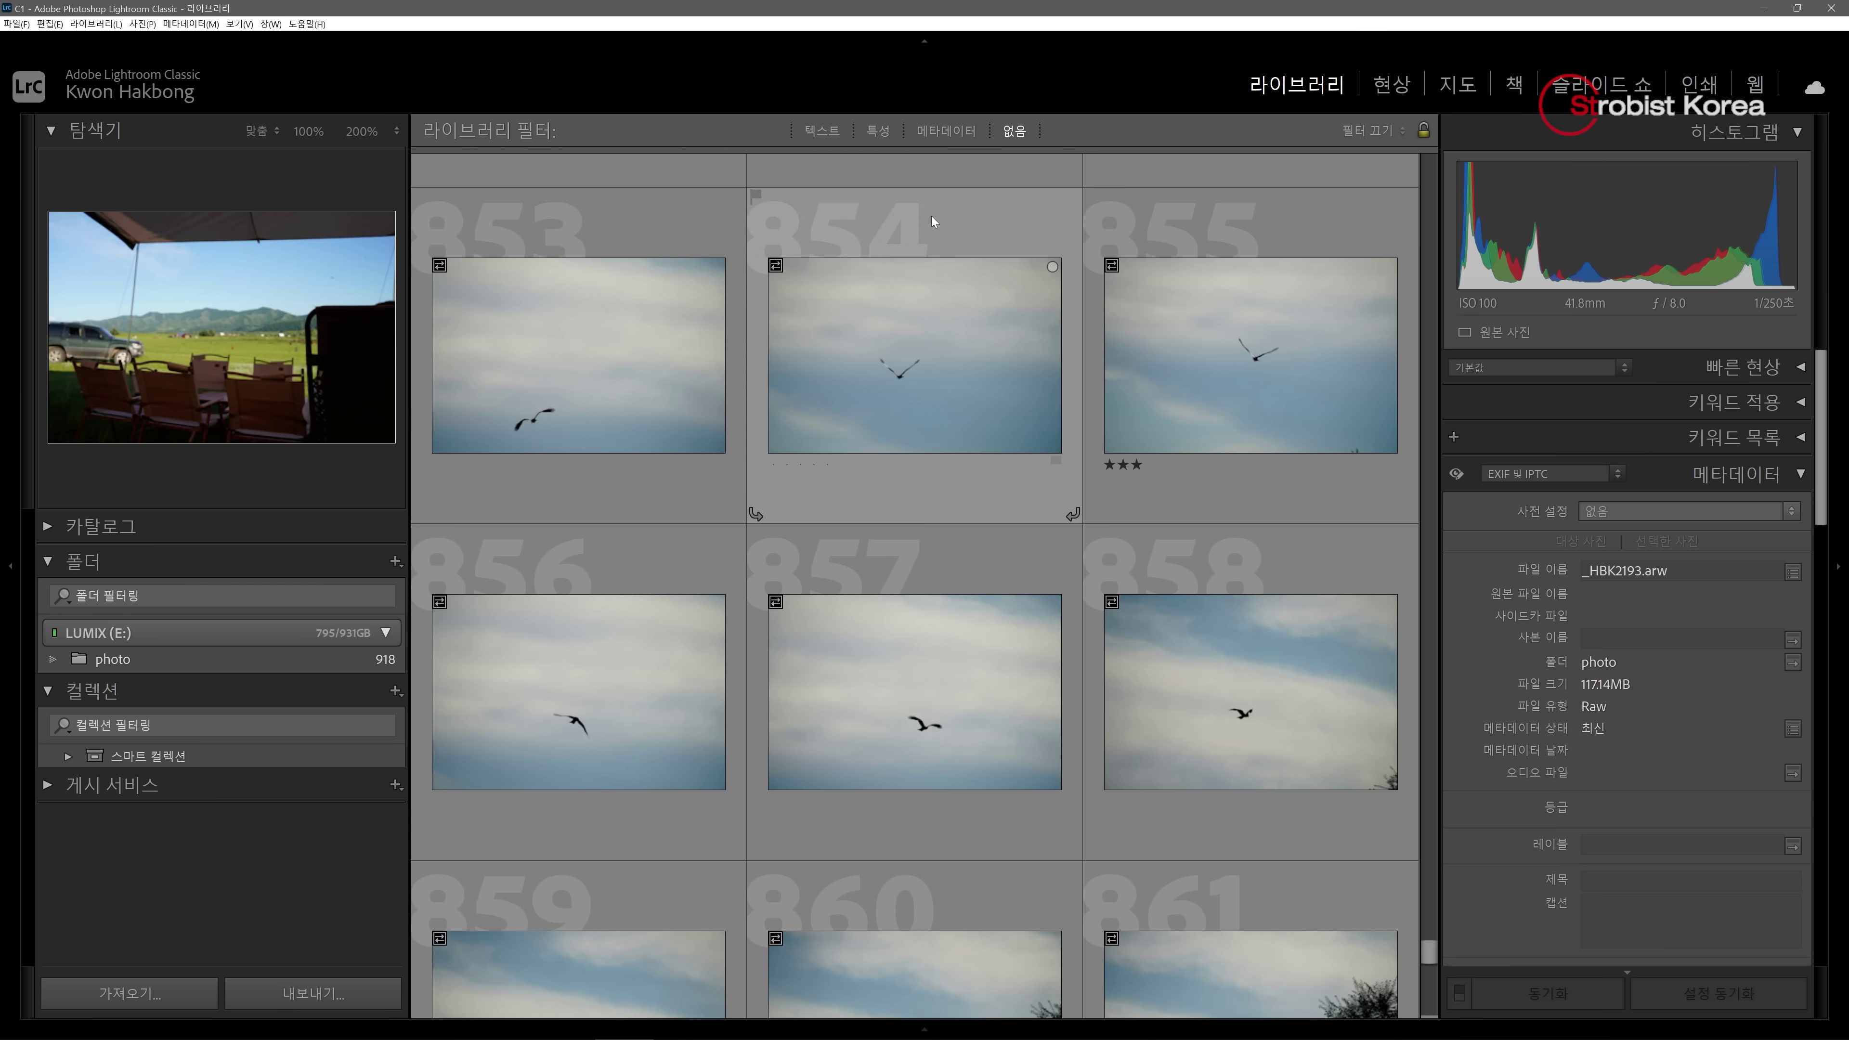
left_click(879, 130)
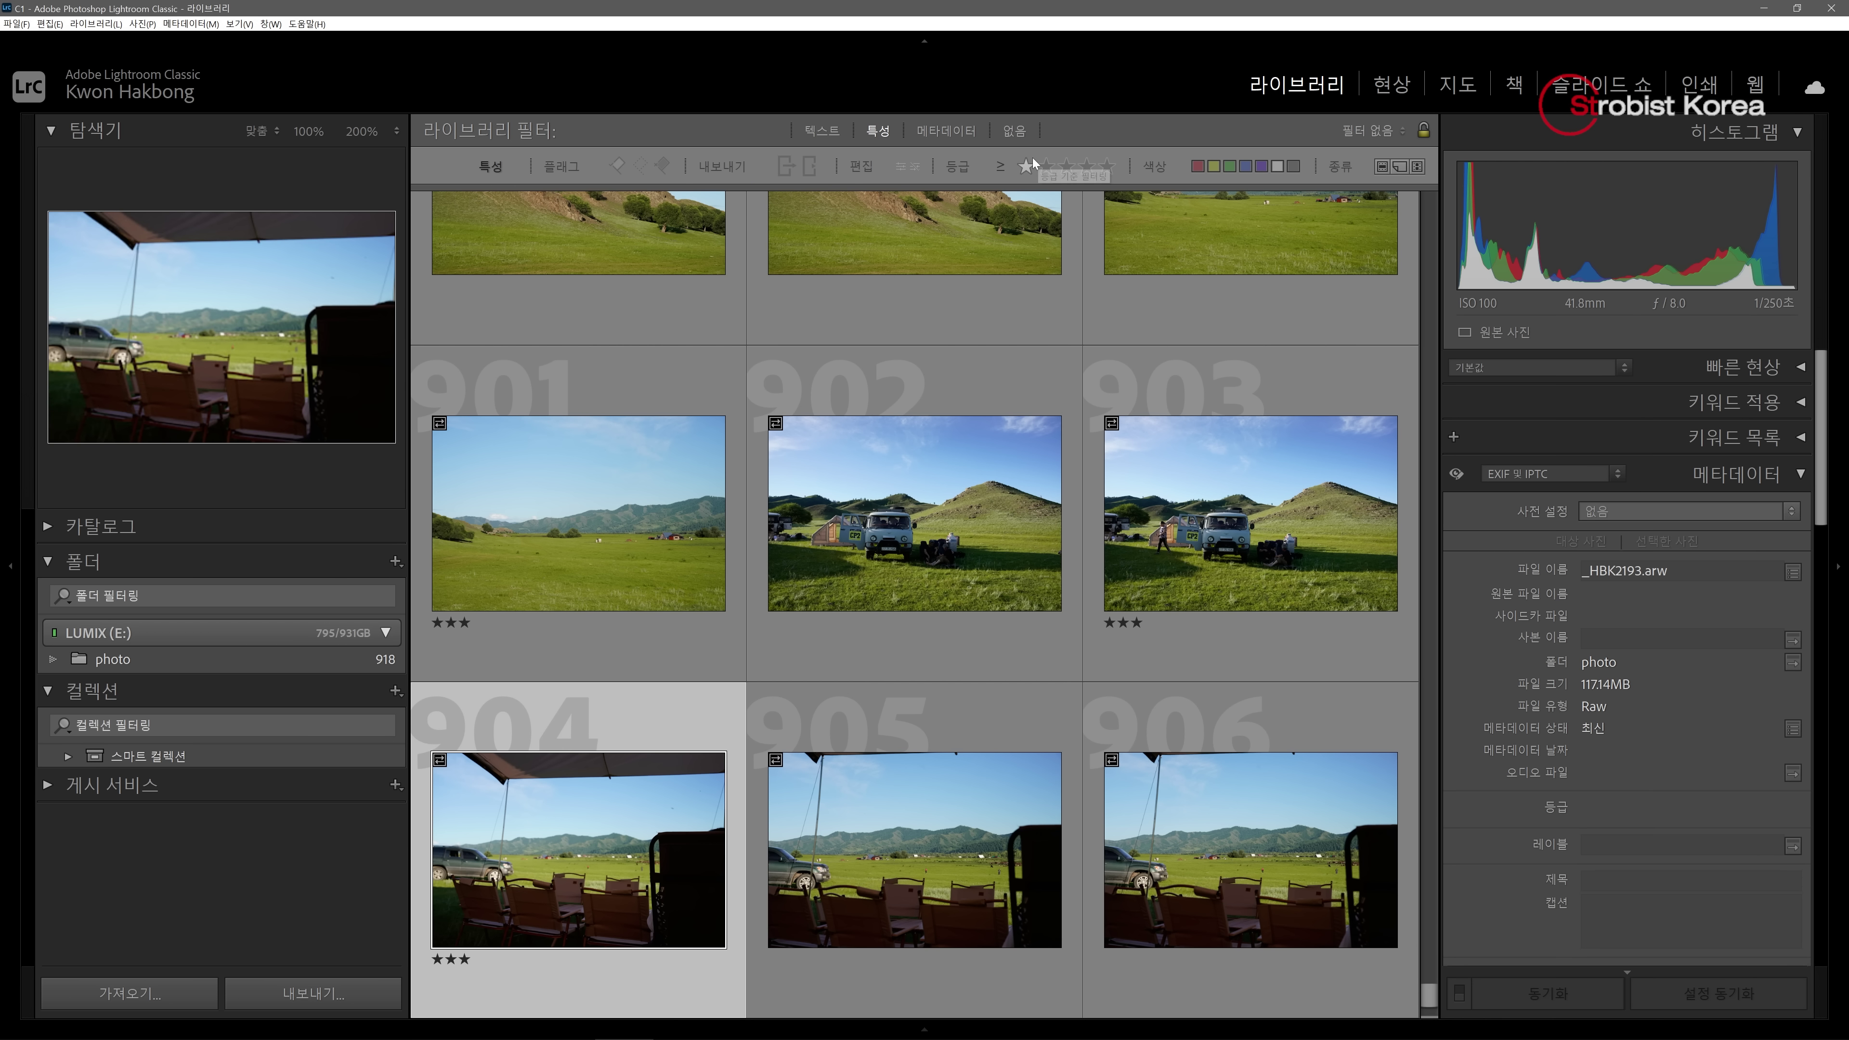
left_click(1027, 164)
scroll(888, 783, "down", 2)
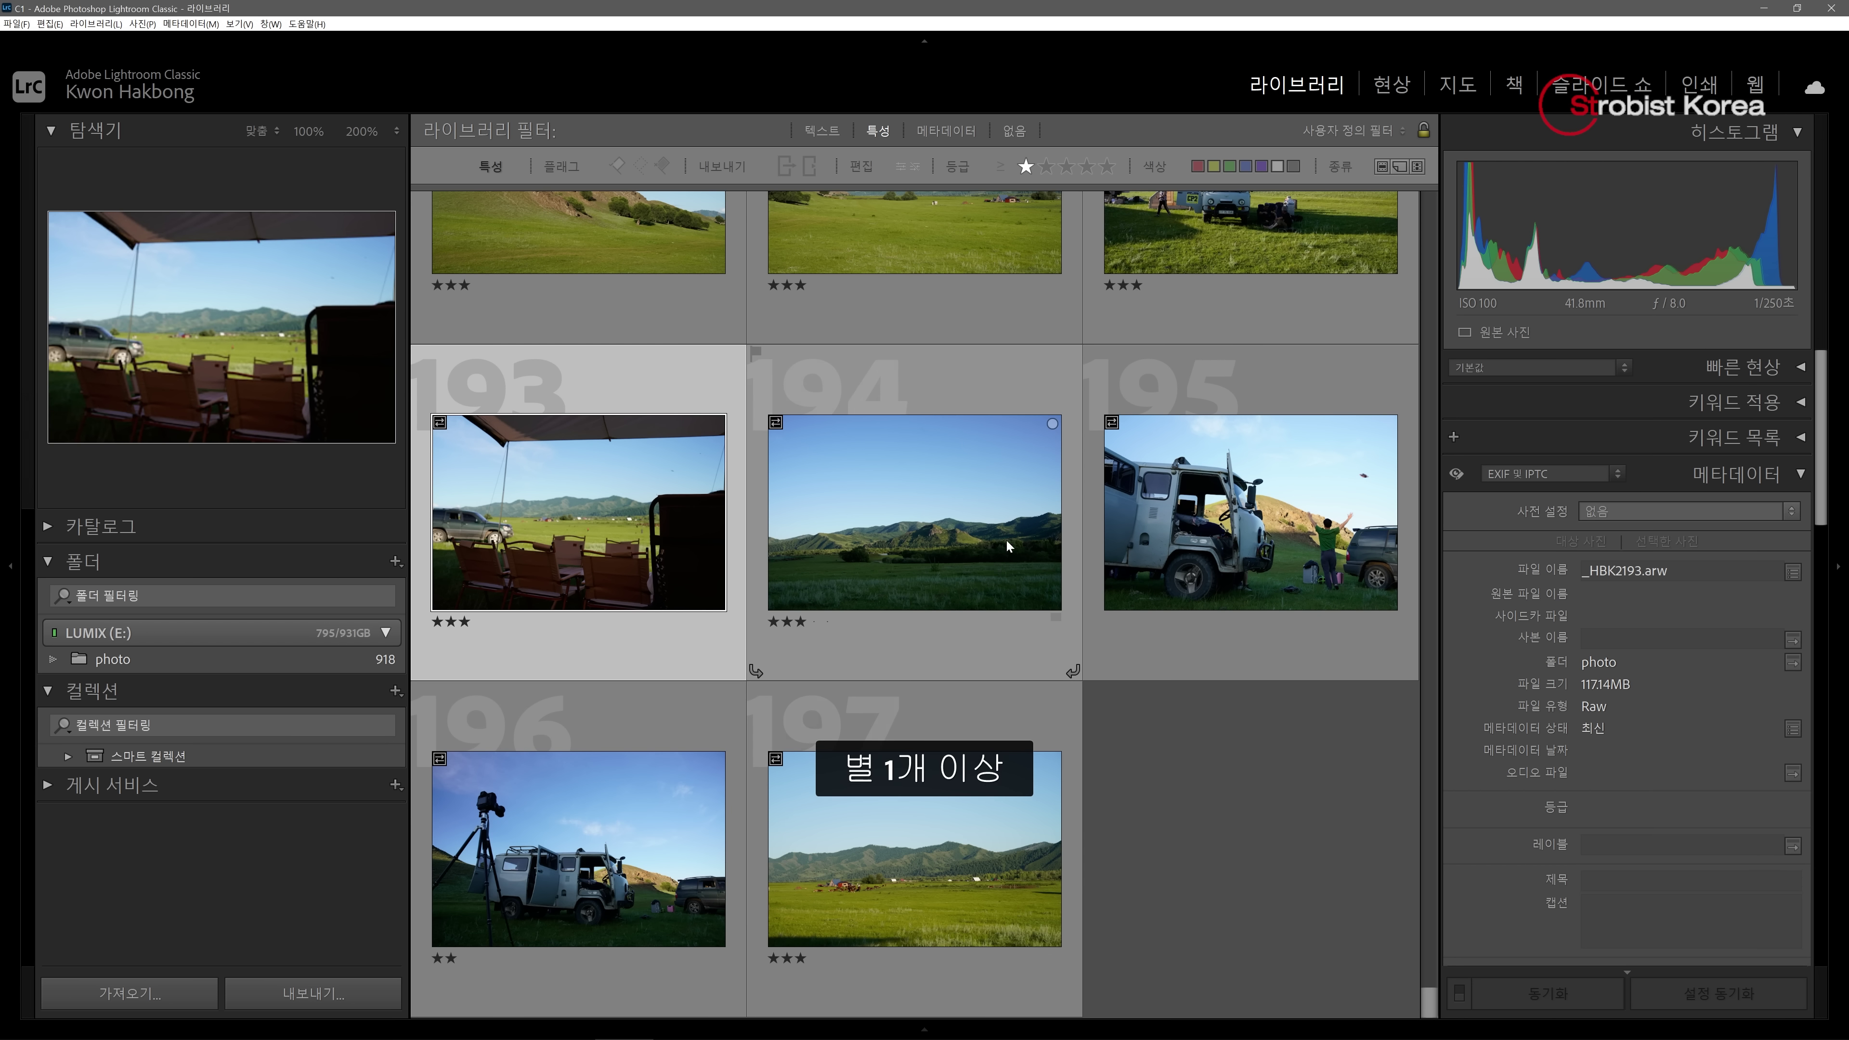
left_click(888, 783)
scroll(1230, 764, "up", 10)
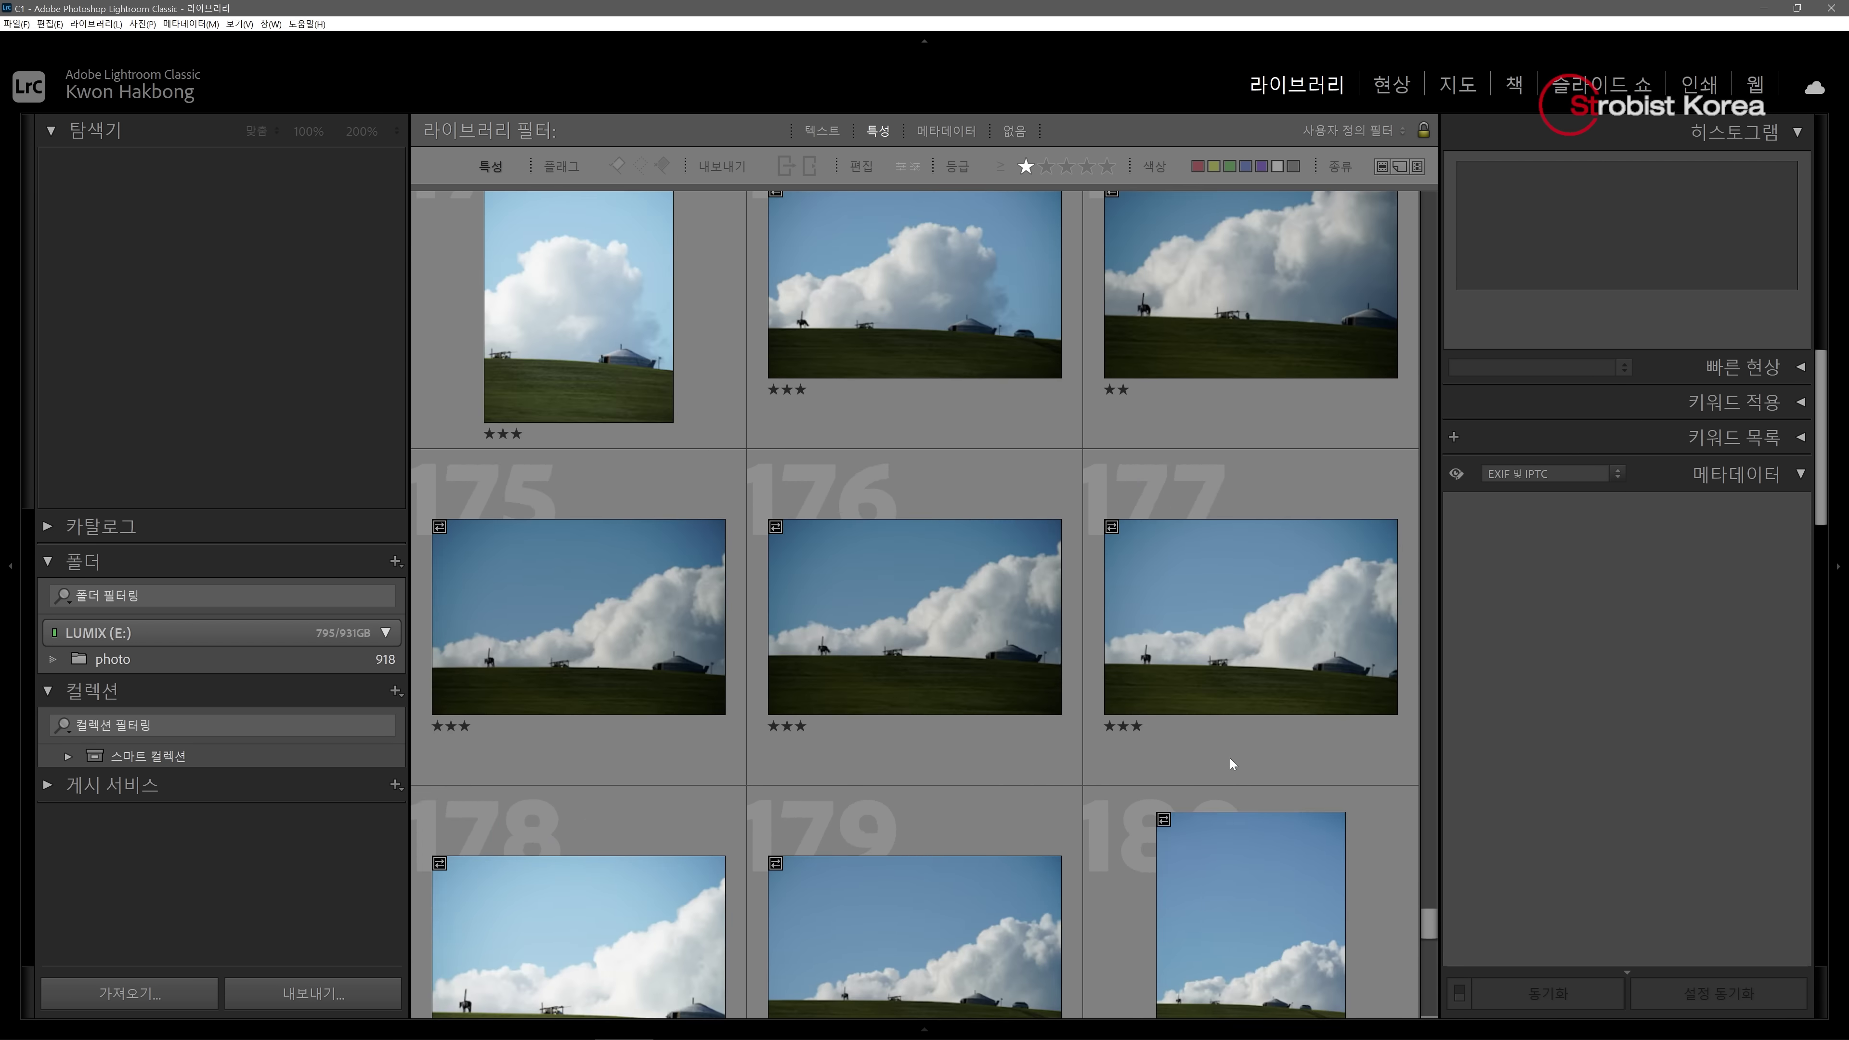
scroll(1231, 764, "up", 20)
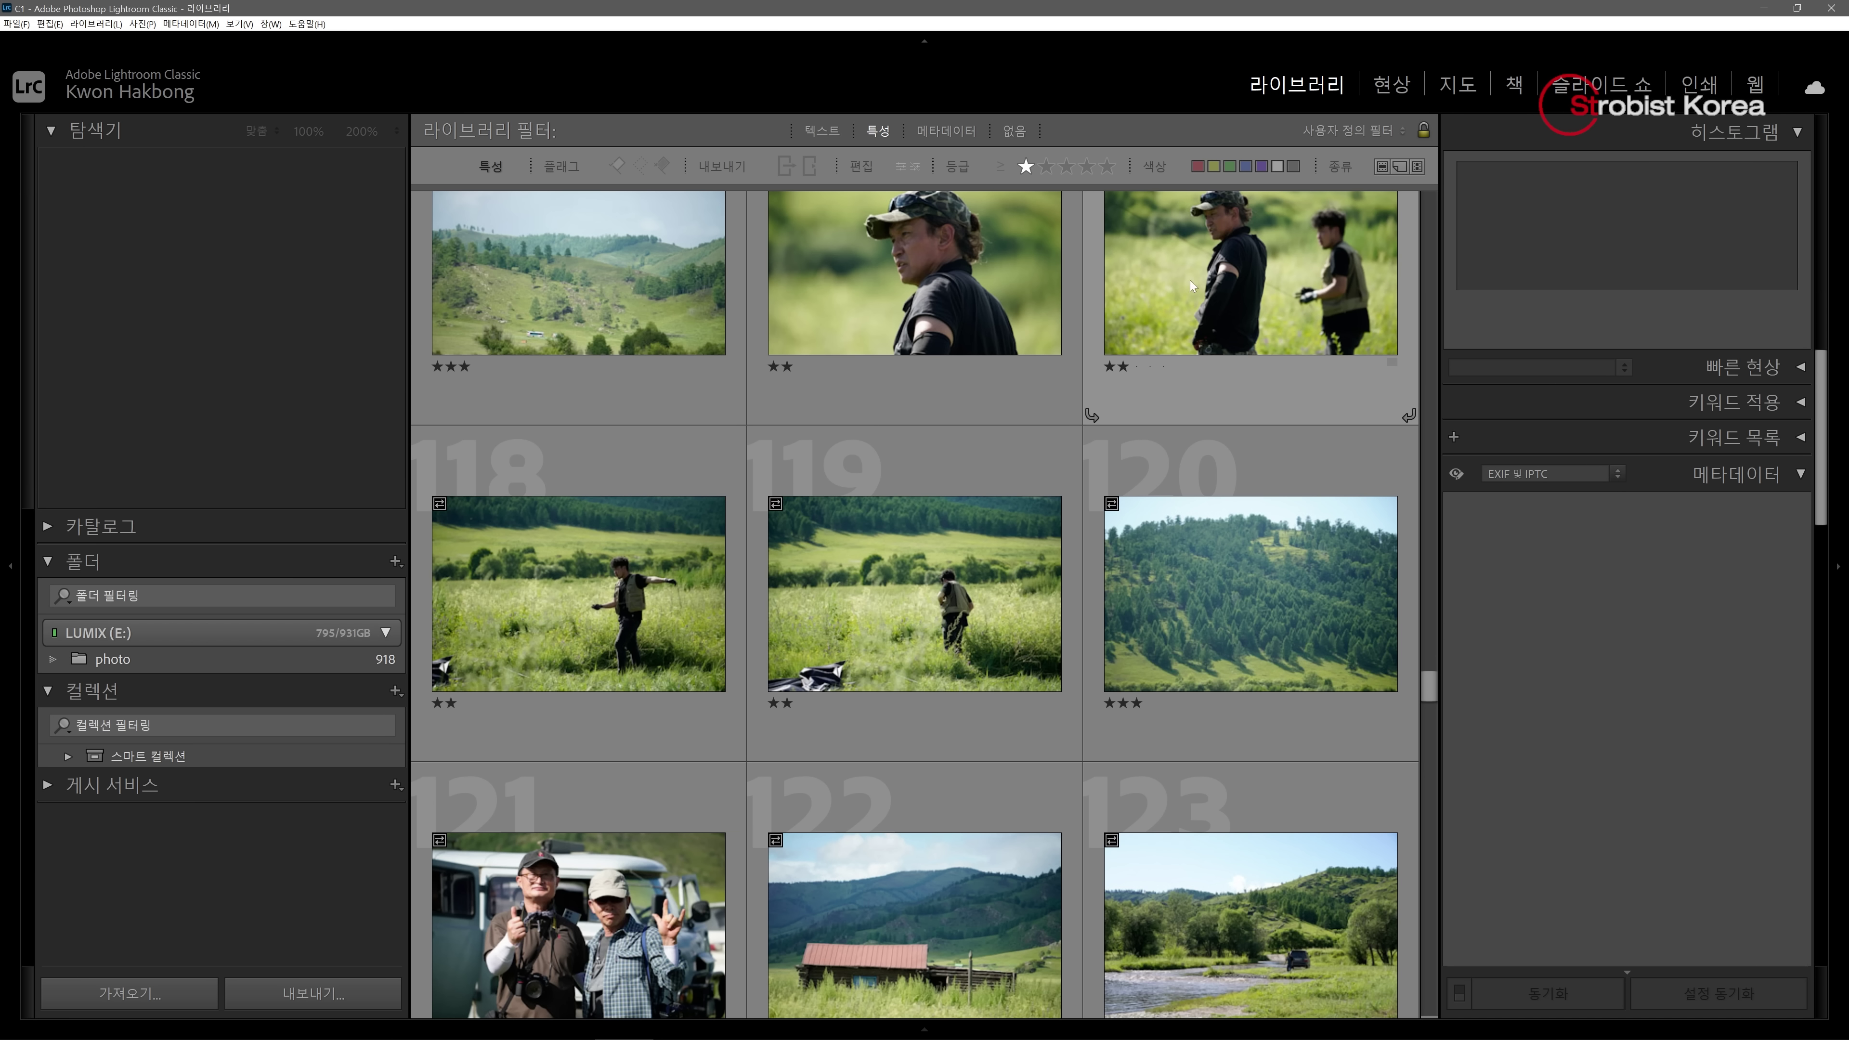
Filter the library to photos rated three stars or higher and browse through them
left_click(1066, 166)
scroll(1104, 457, "down", 2)
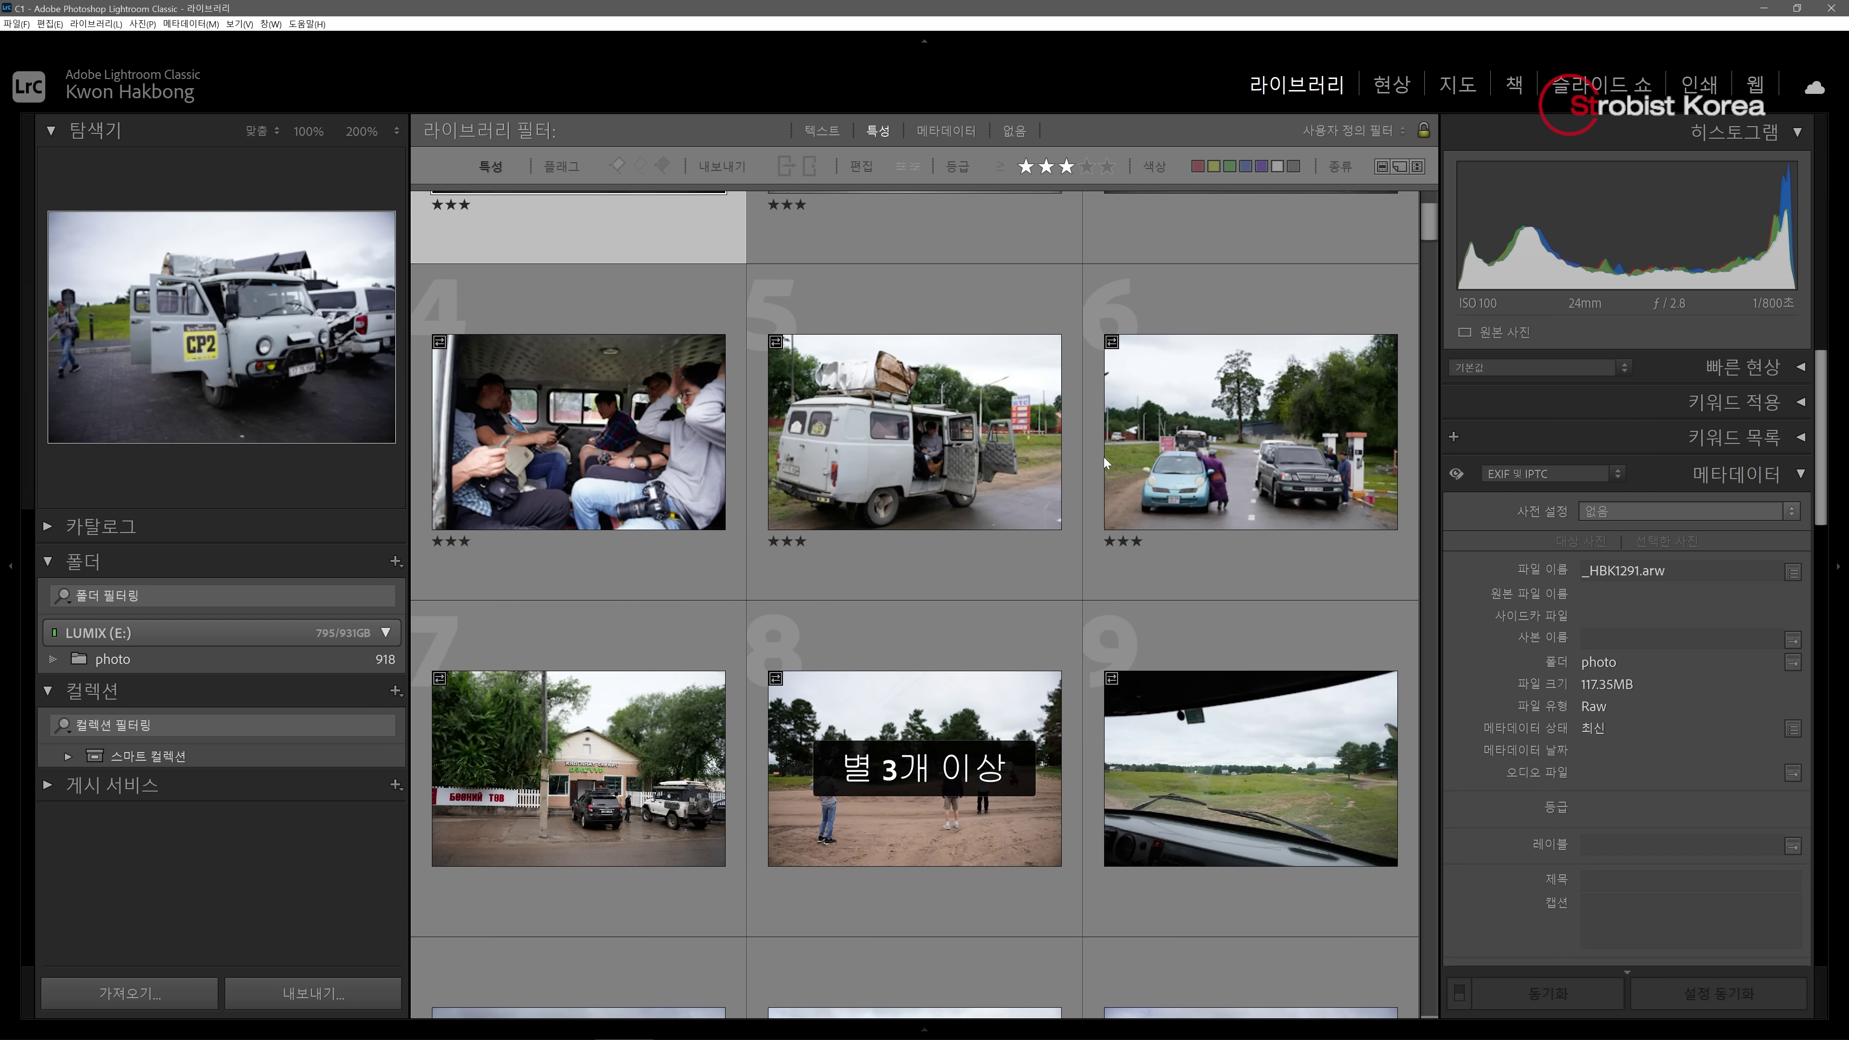
scroll(1104, 456, "down", 8)
scroll(1104, 456, "down", 15)
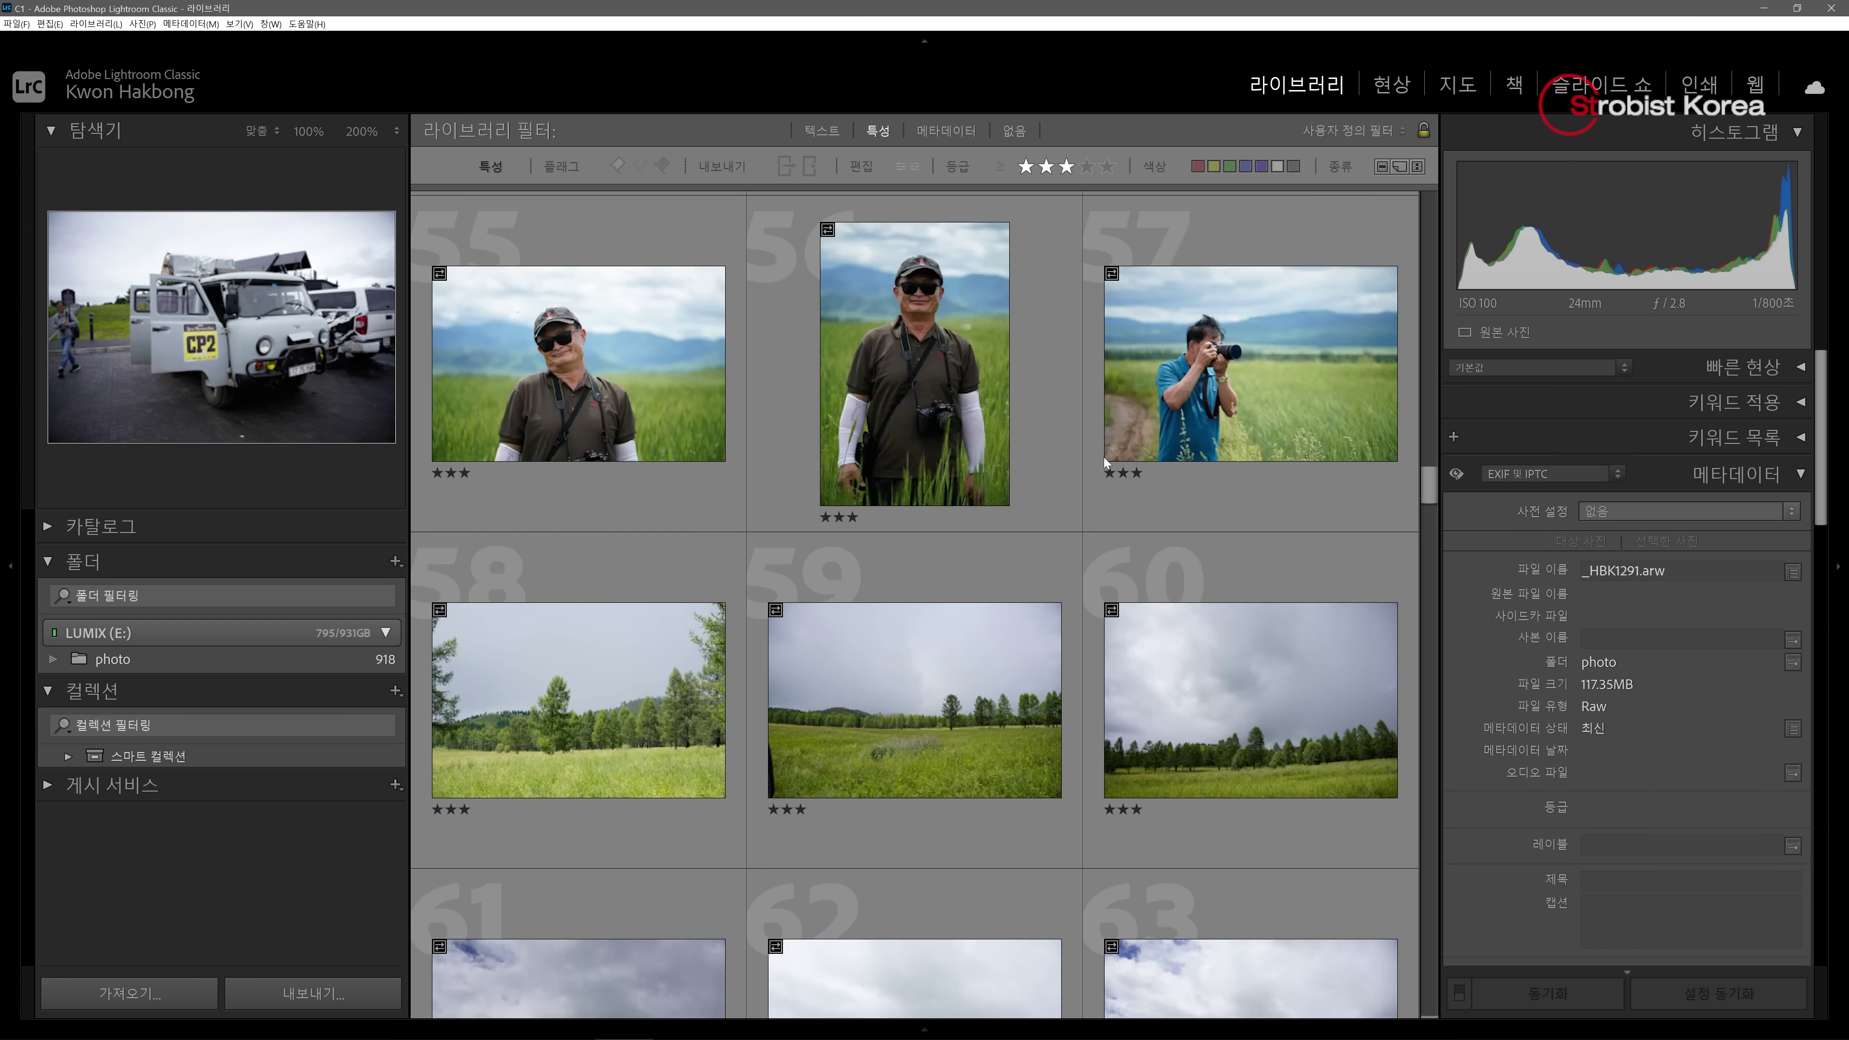
scroll(1103, 457, "down", 10)
scroll(1104, 460, "up", 20)
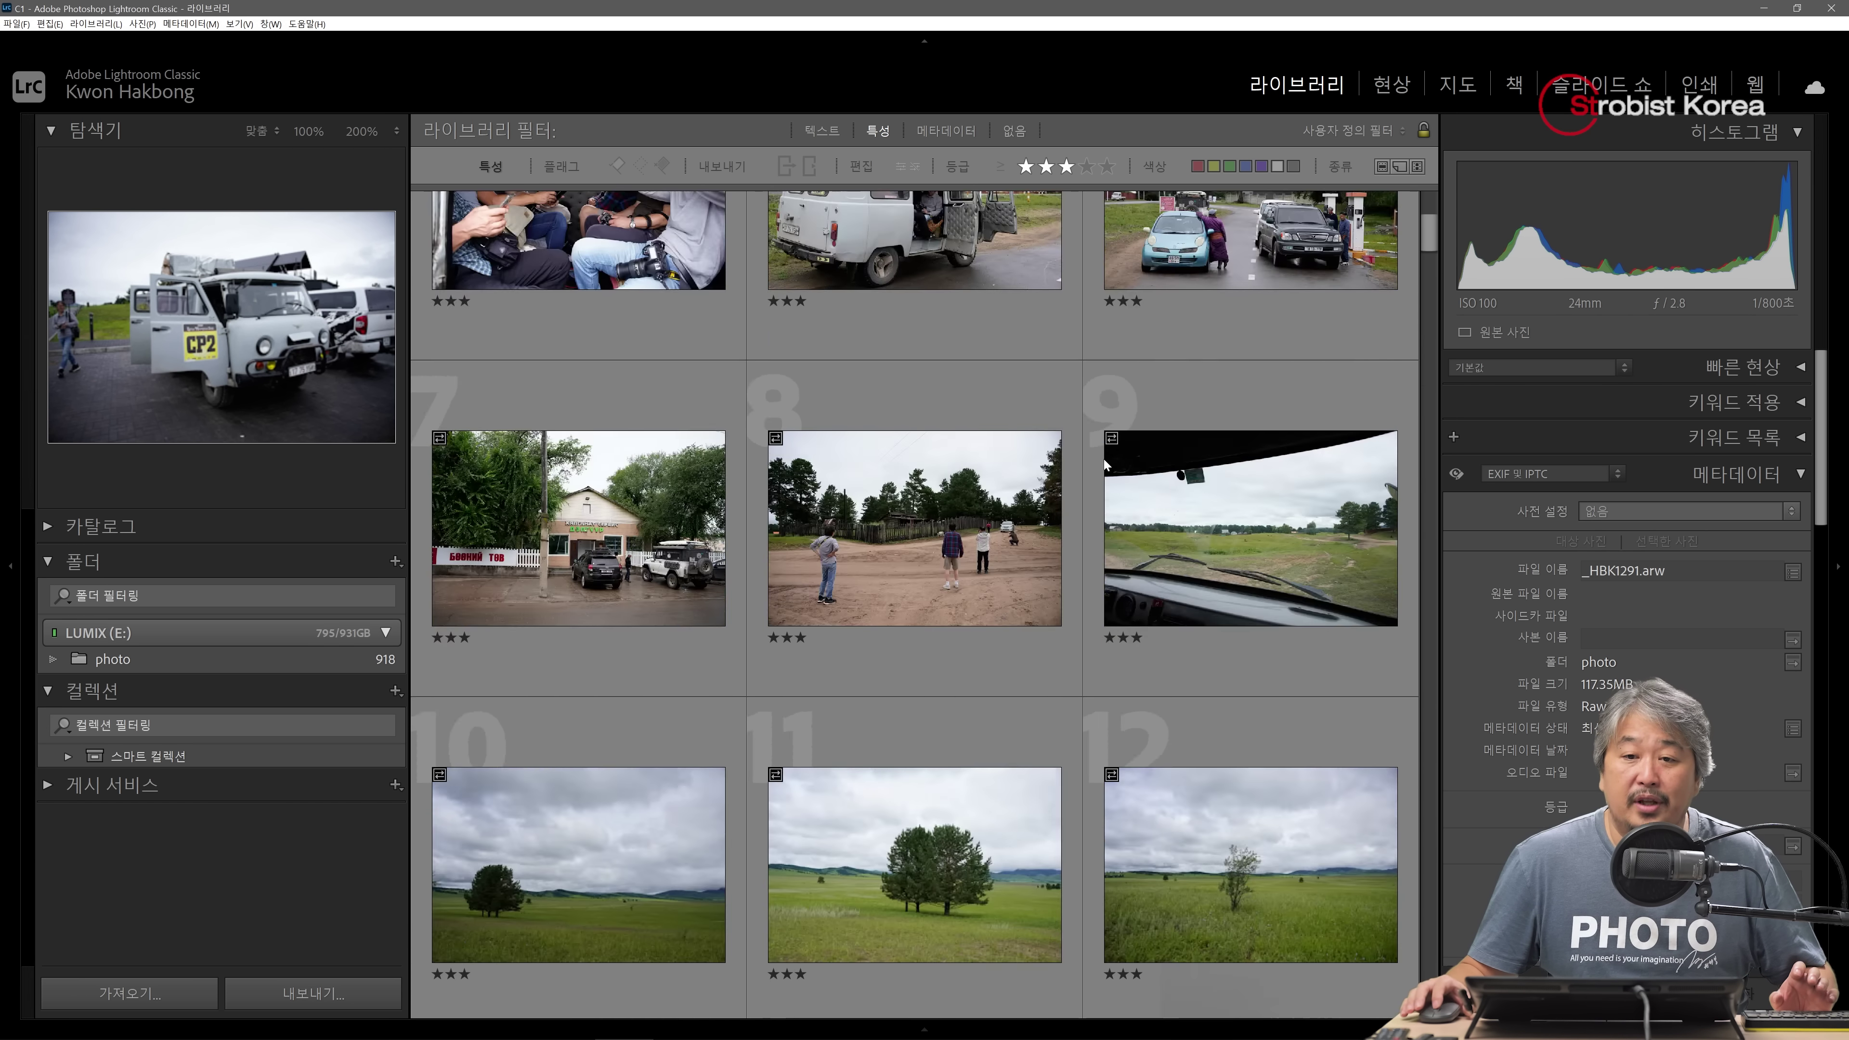
scroll(1104, 460, "up", 4)
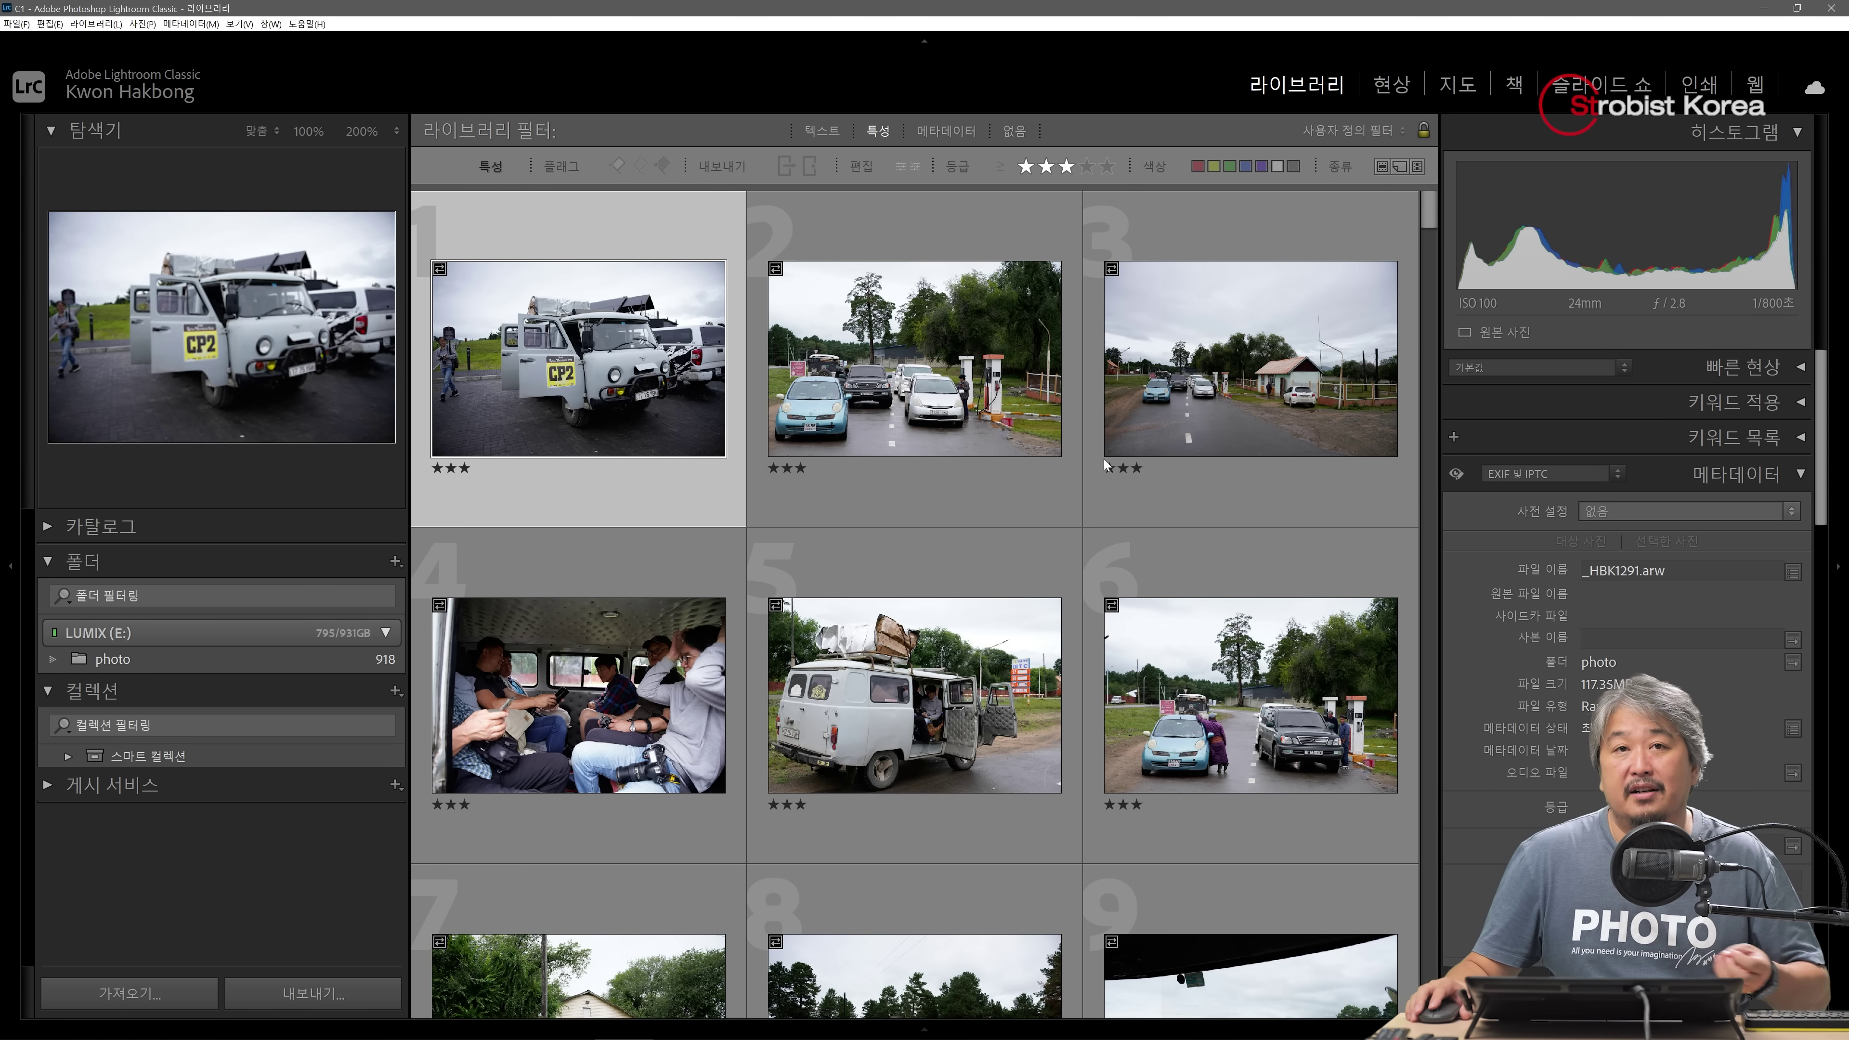
scroll(1104, 460, "down", 10)
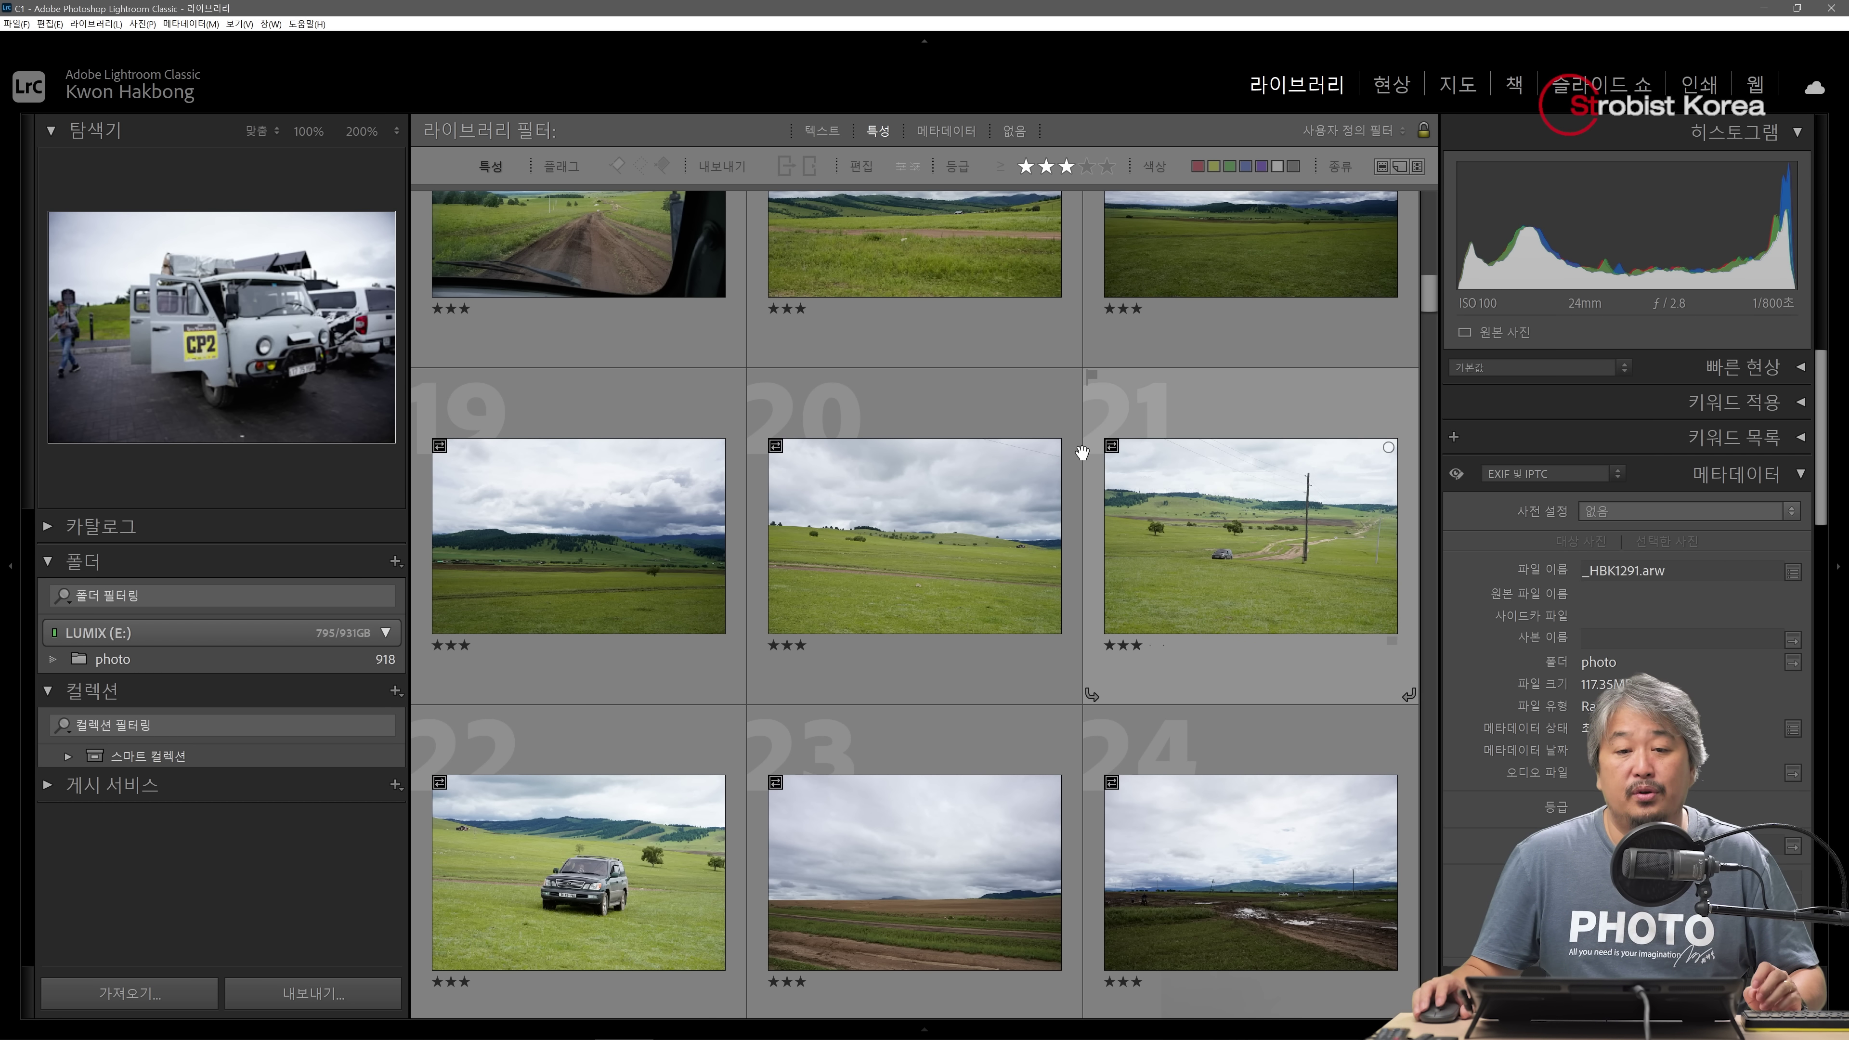
Compare the neighbouring green landscape shots and set the rating of _HBK1386.arw to two stars
key("alt+Tab")
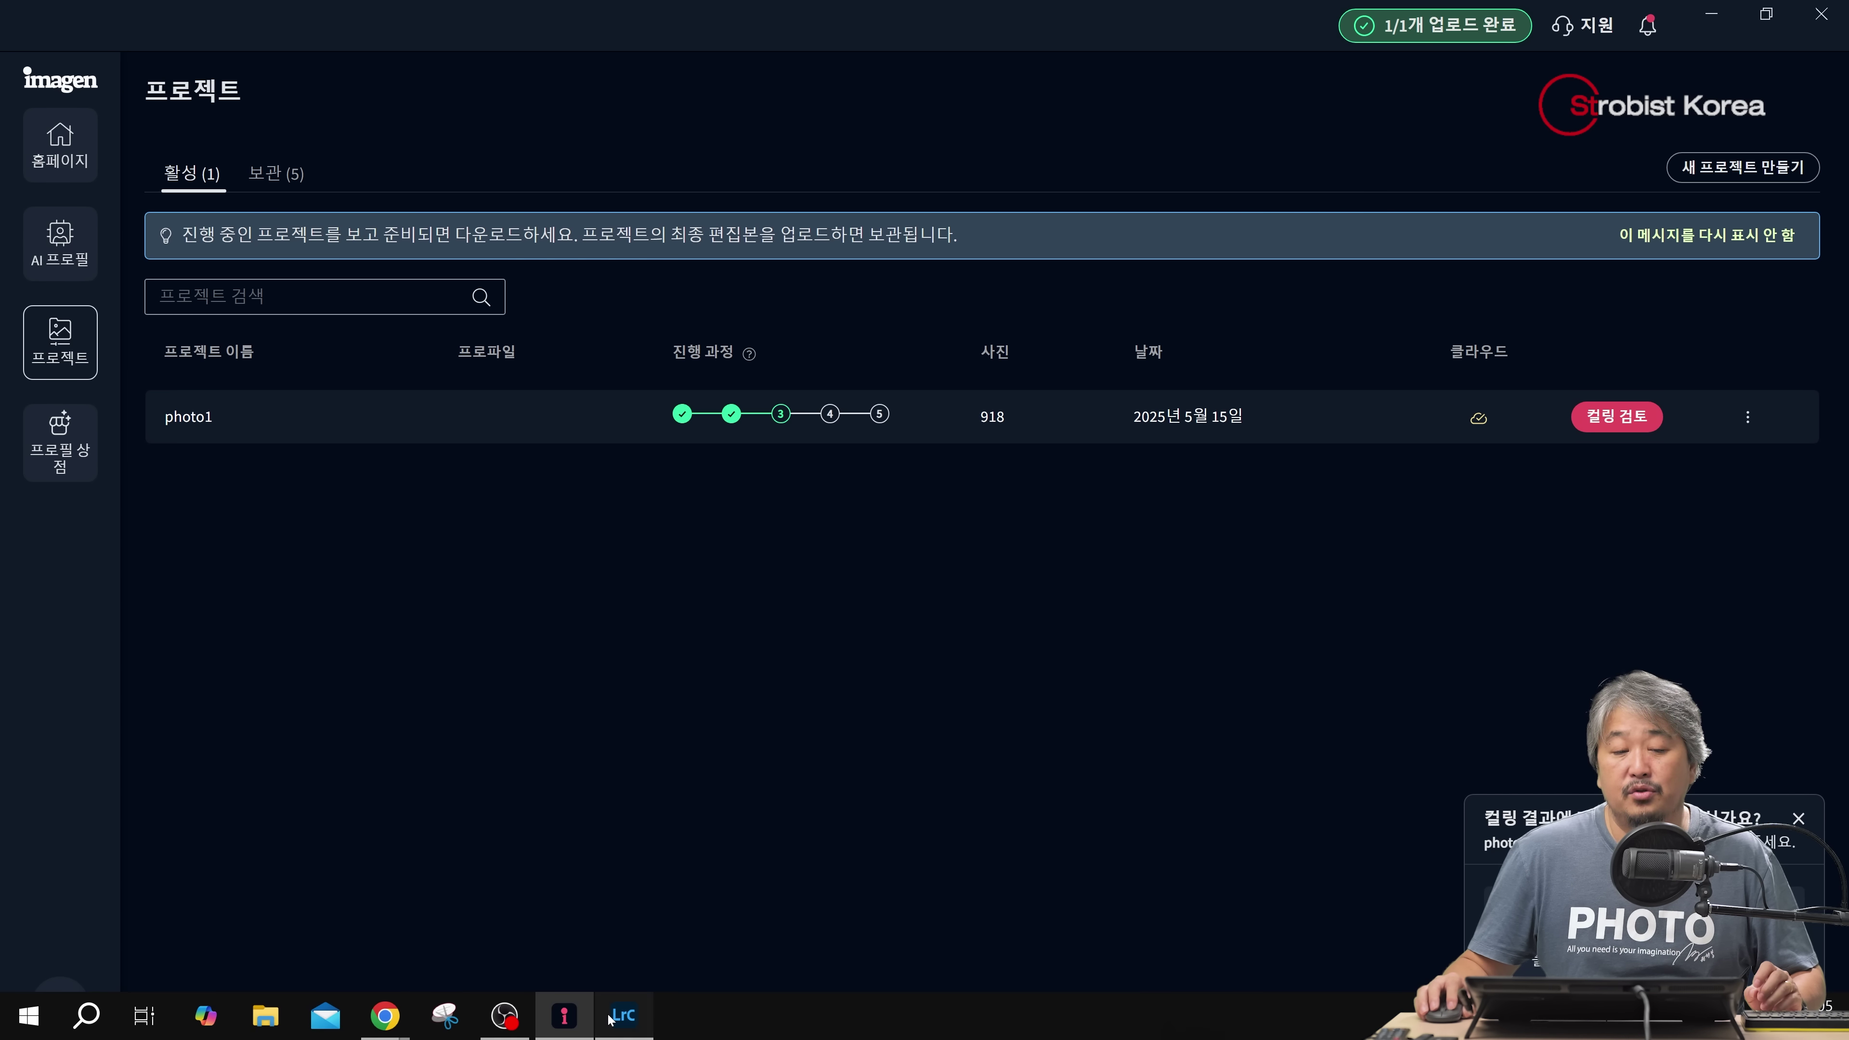
key("alt+Tab")
left_click(946, 512)
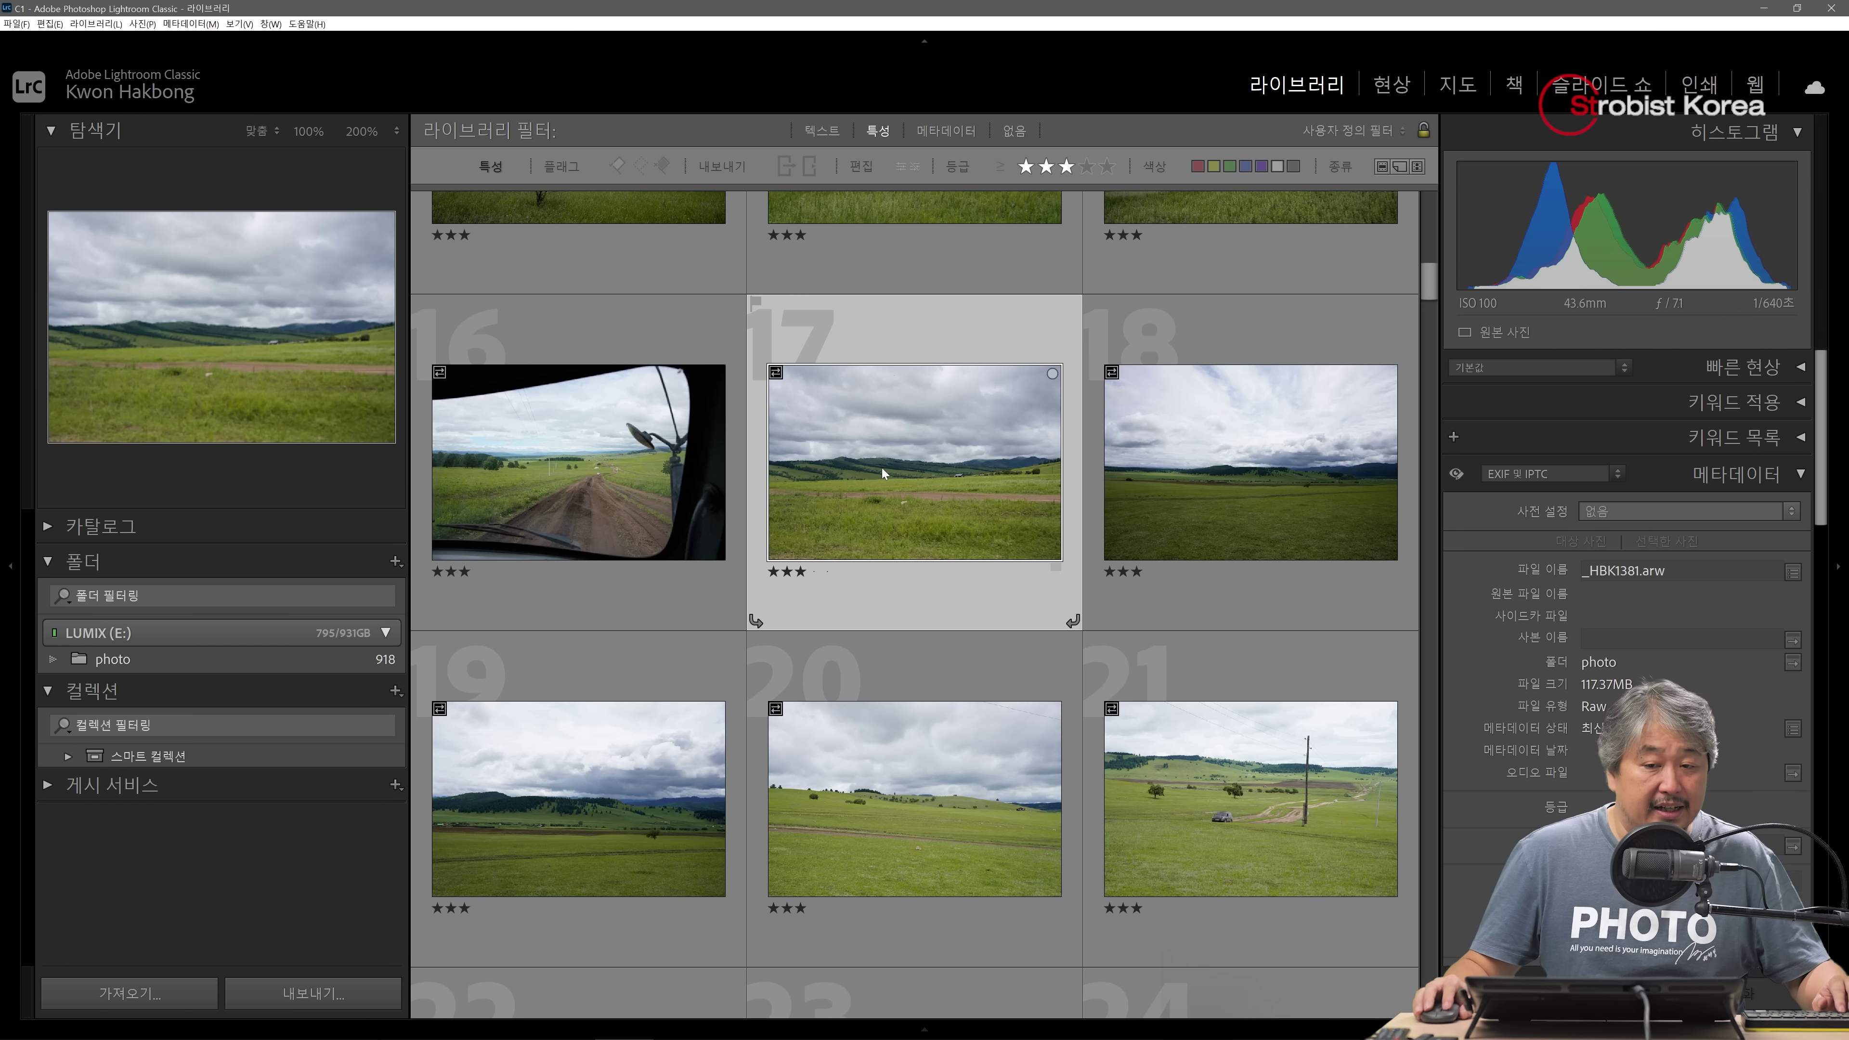
left_click(1121, 484)
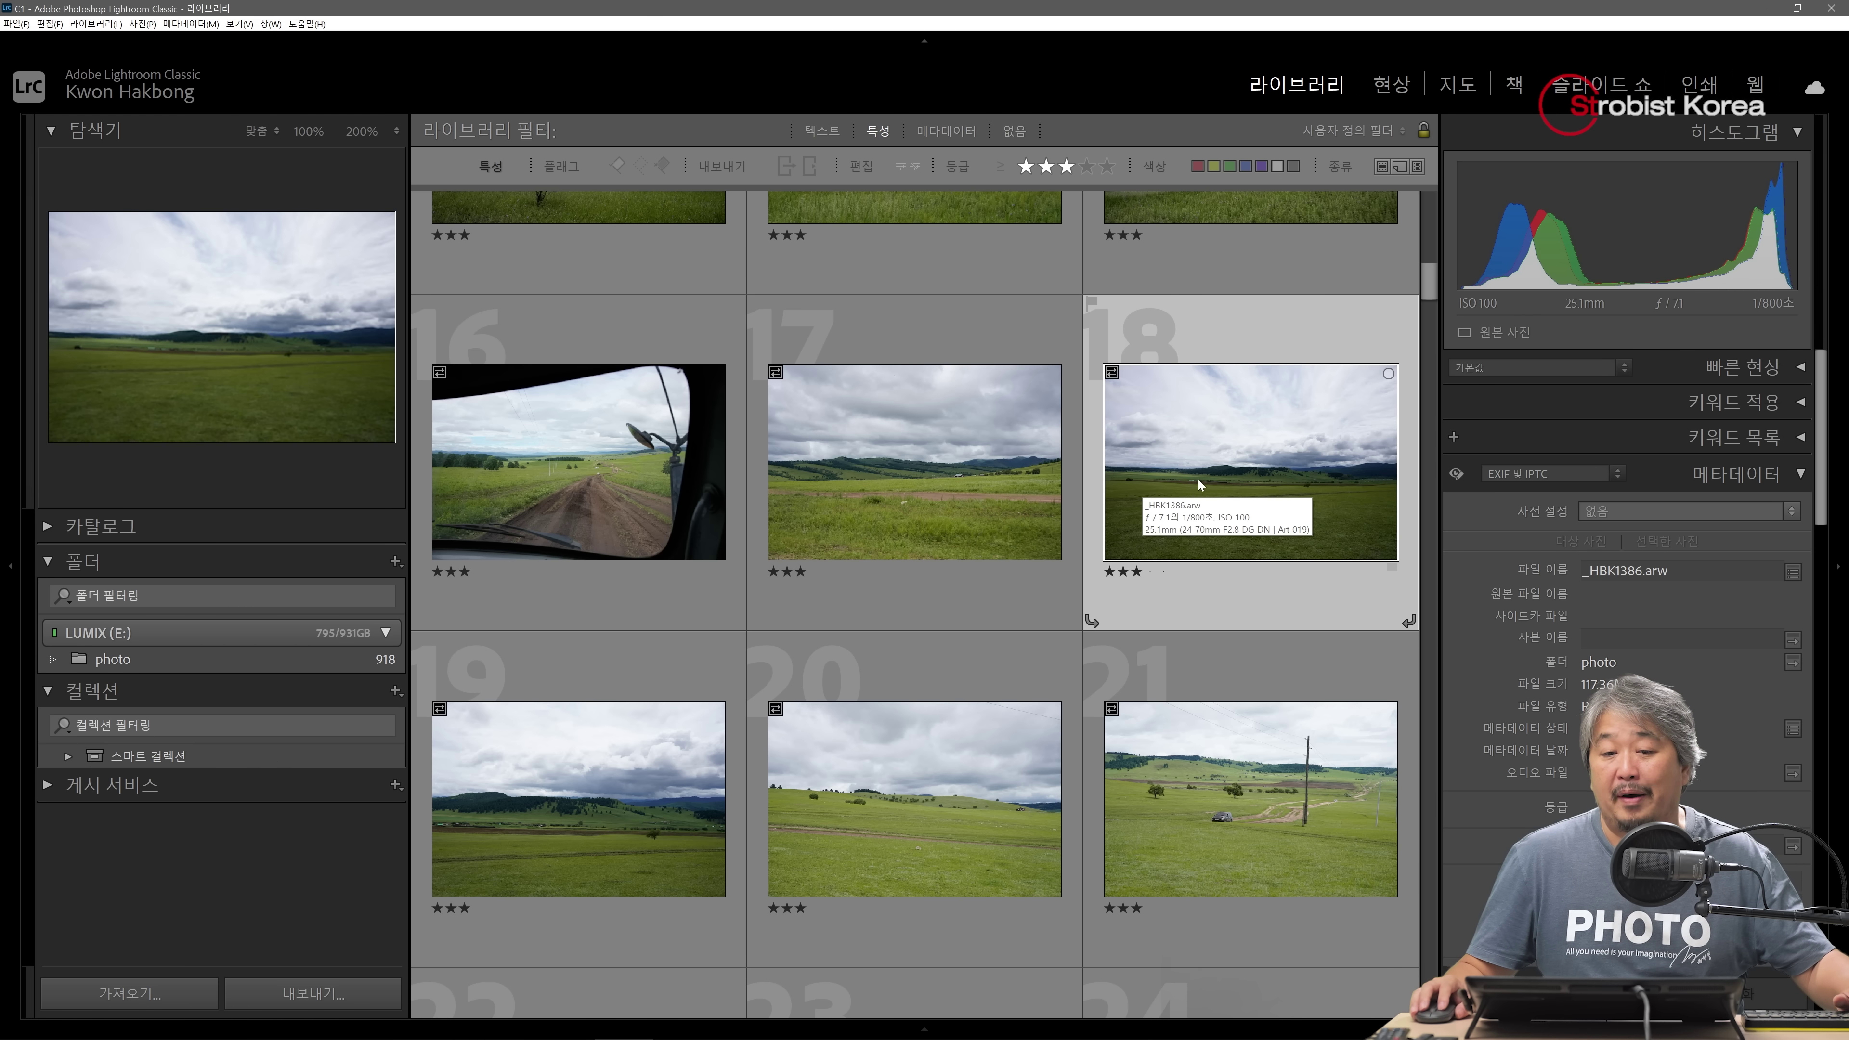
key("2")
Look through the remaining three-star photos, view _HBK1399.arw enlarged and return to the grid
left_click(1034, 475)
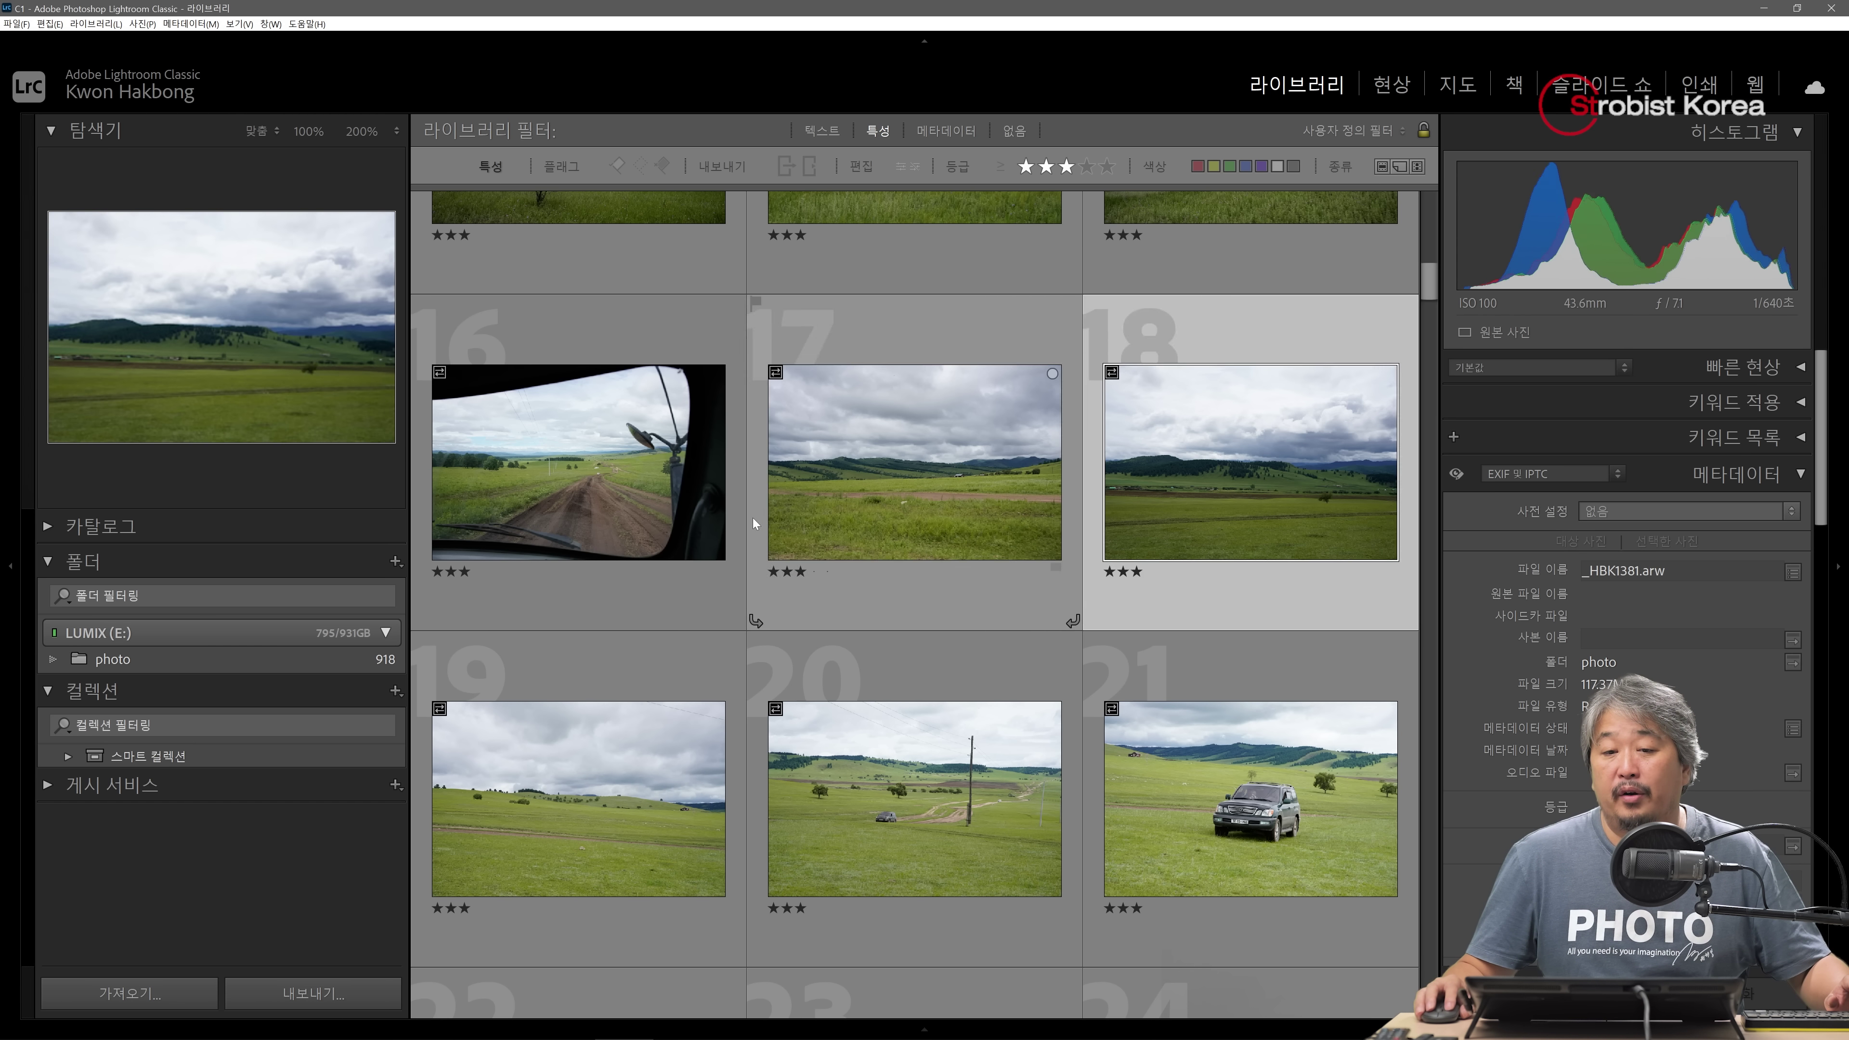
key("Down")
left_click(1216, 778)
scroll(1216, 773, "down", 10)
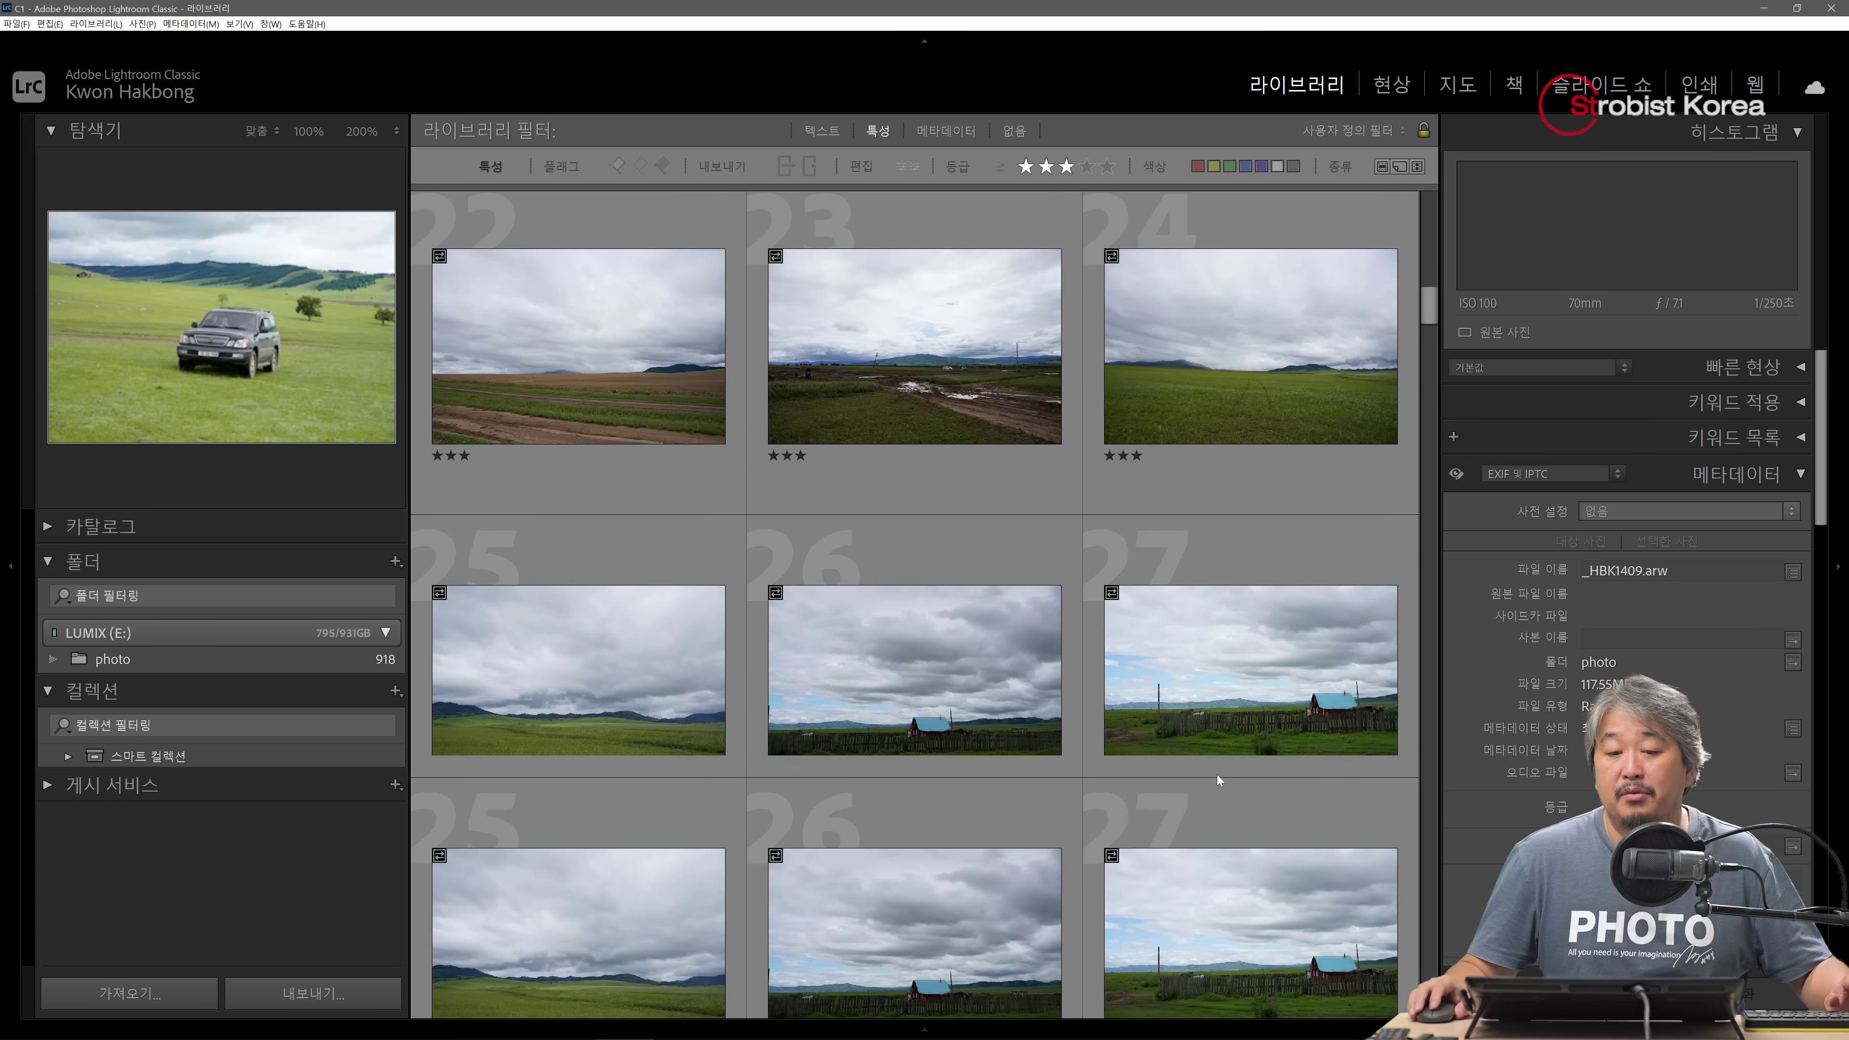
scroll(1216, 773, "up", 20)
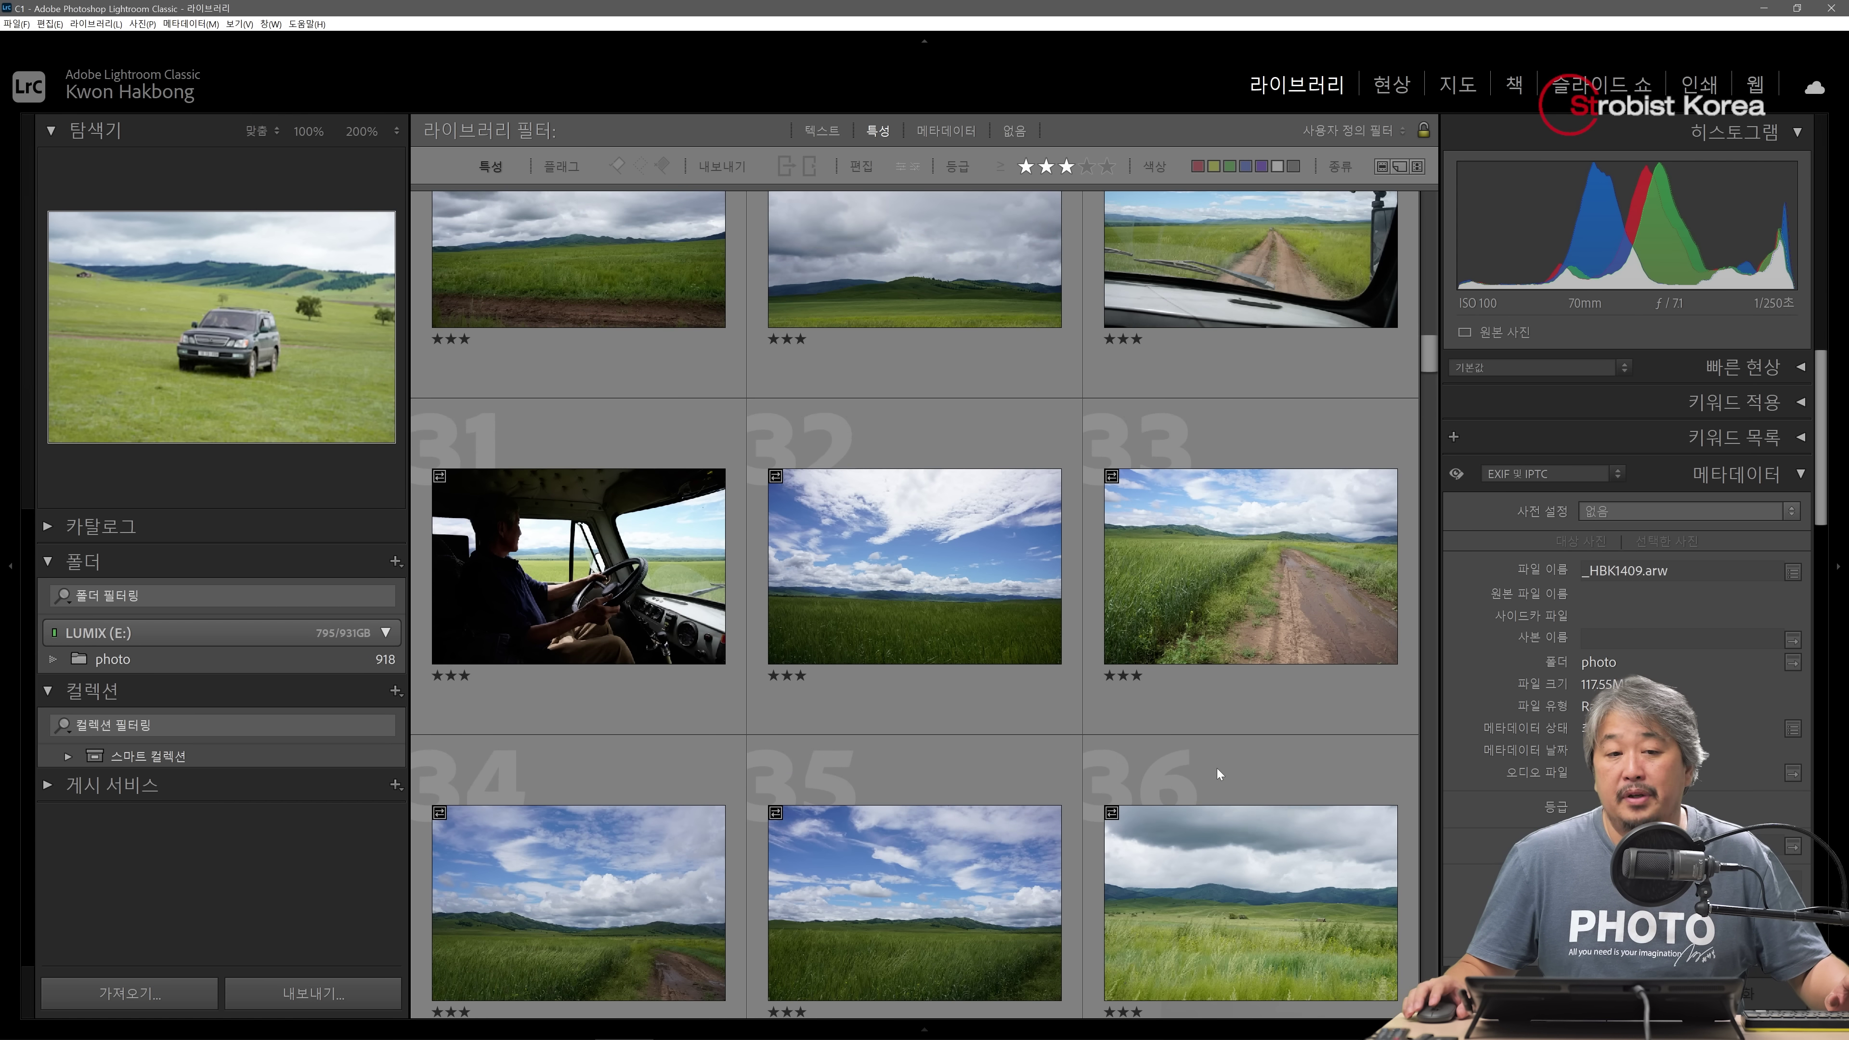
scroll(1219, 772, "down", 14)
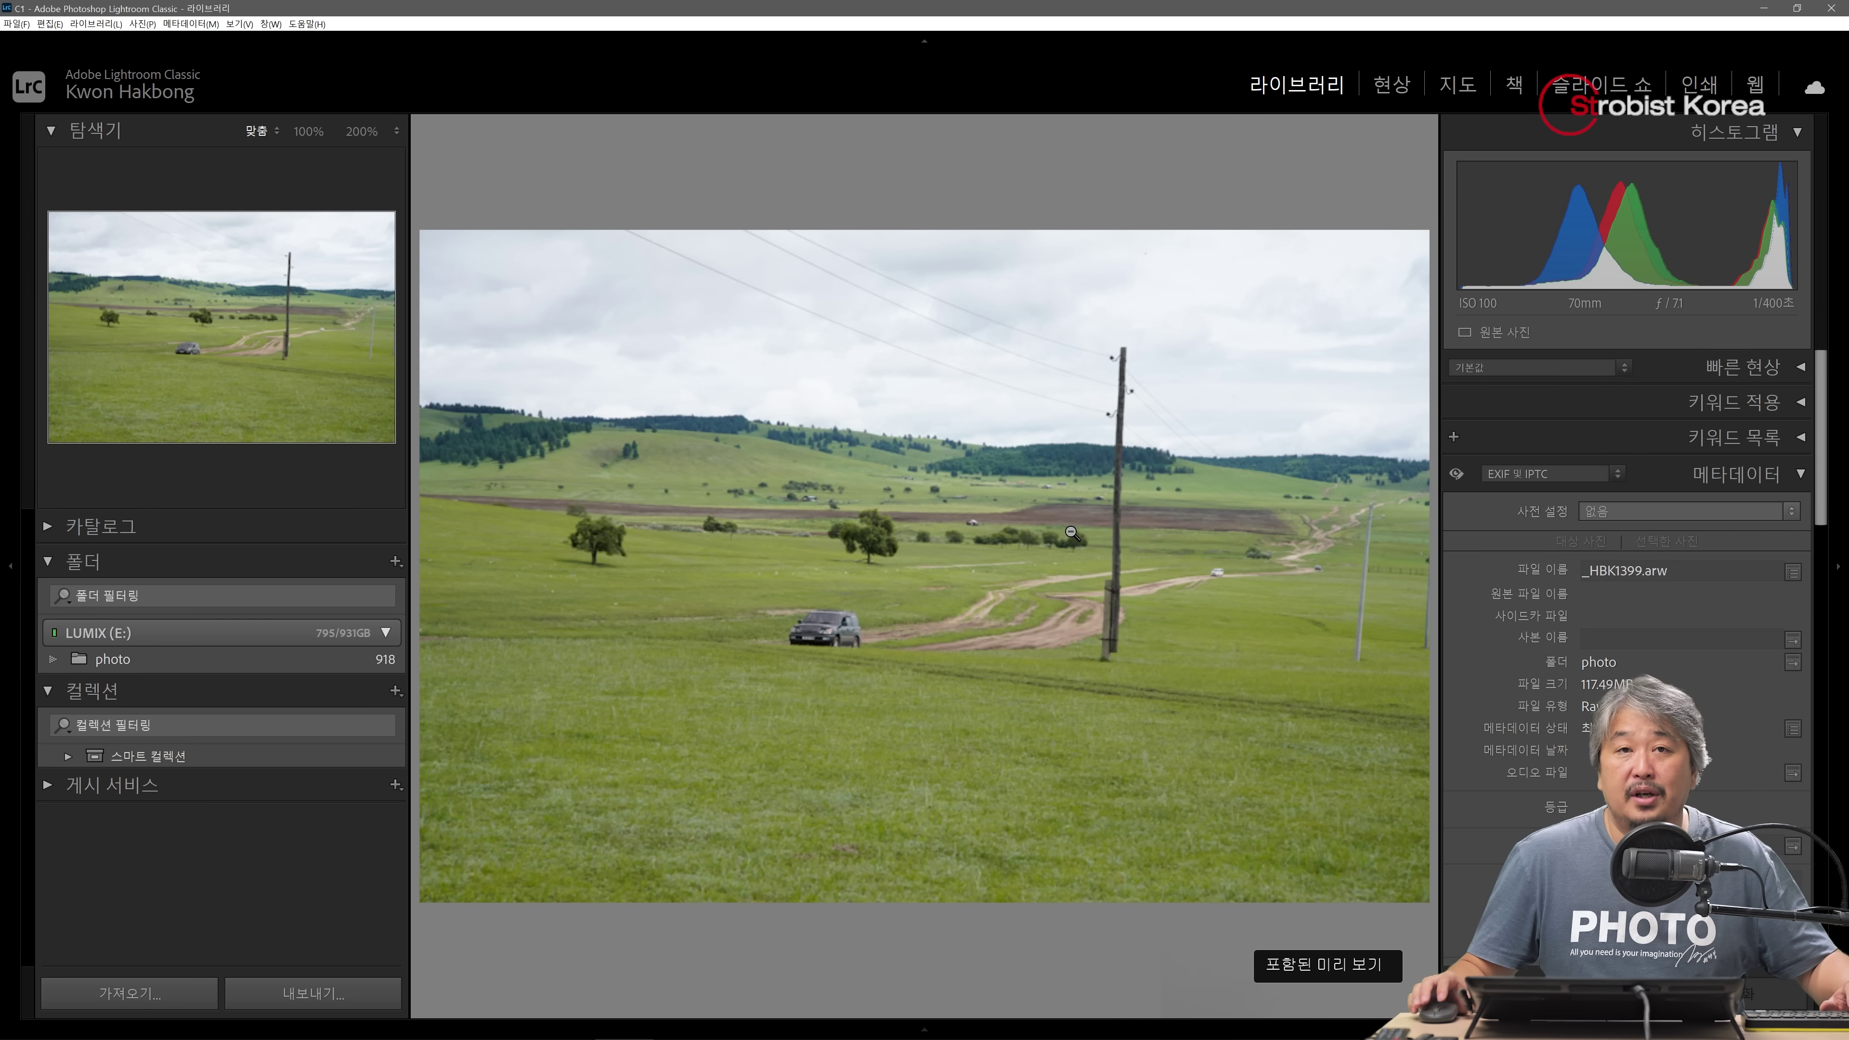
key("g")
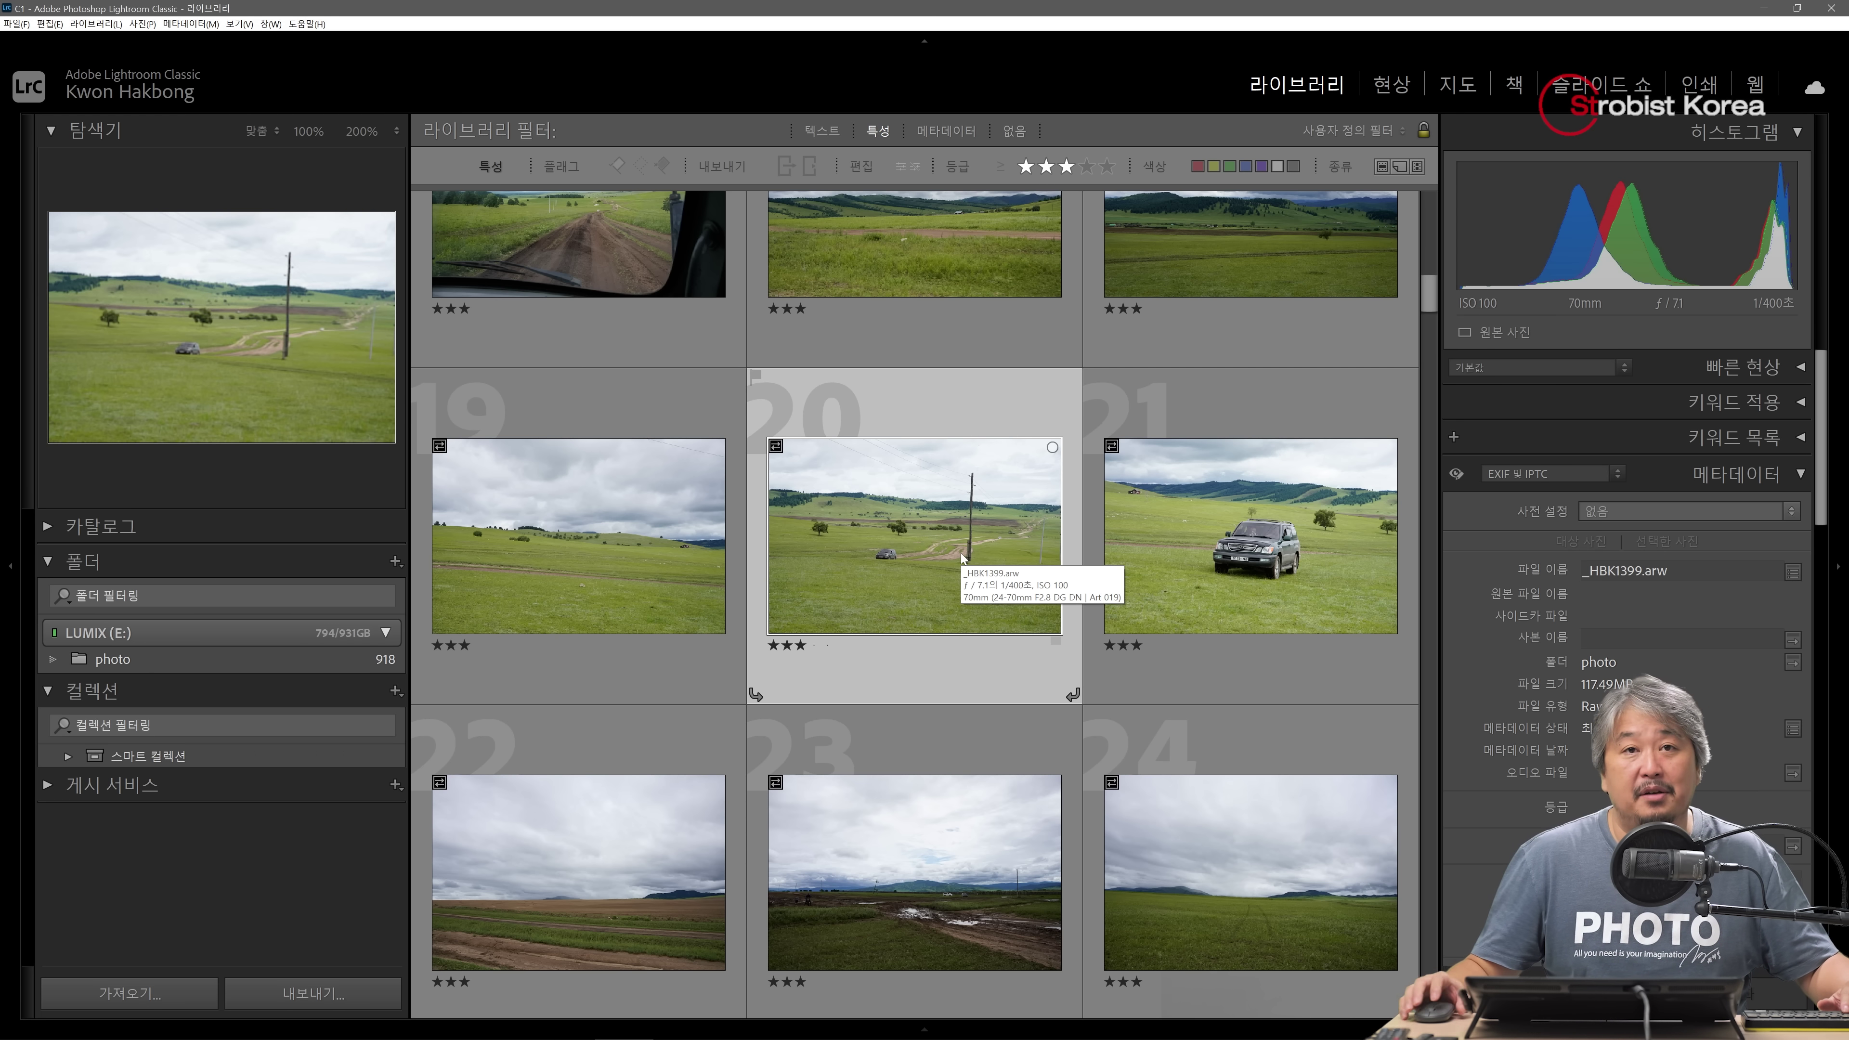
Develop _HBK1399.arw with exposure +0.33, highlights −100, shadows +8, whites +36, blacks −35, temperature 5707 and tint +23, and adjust its colour mix
double_click(952, 527)
key("d")
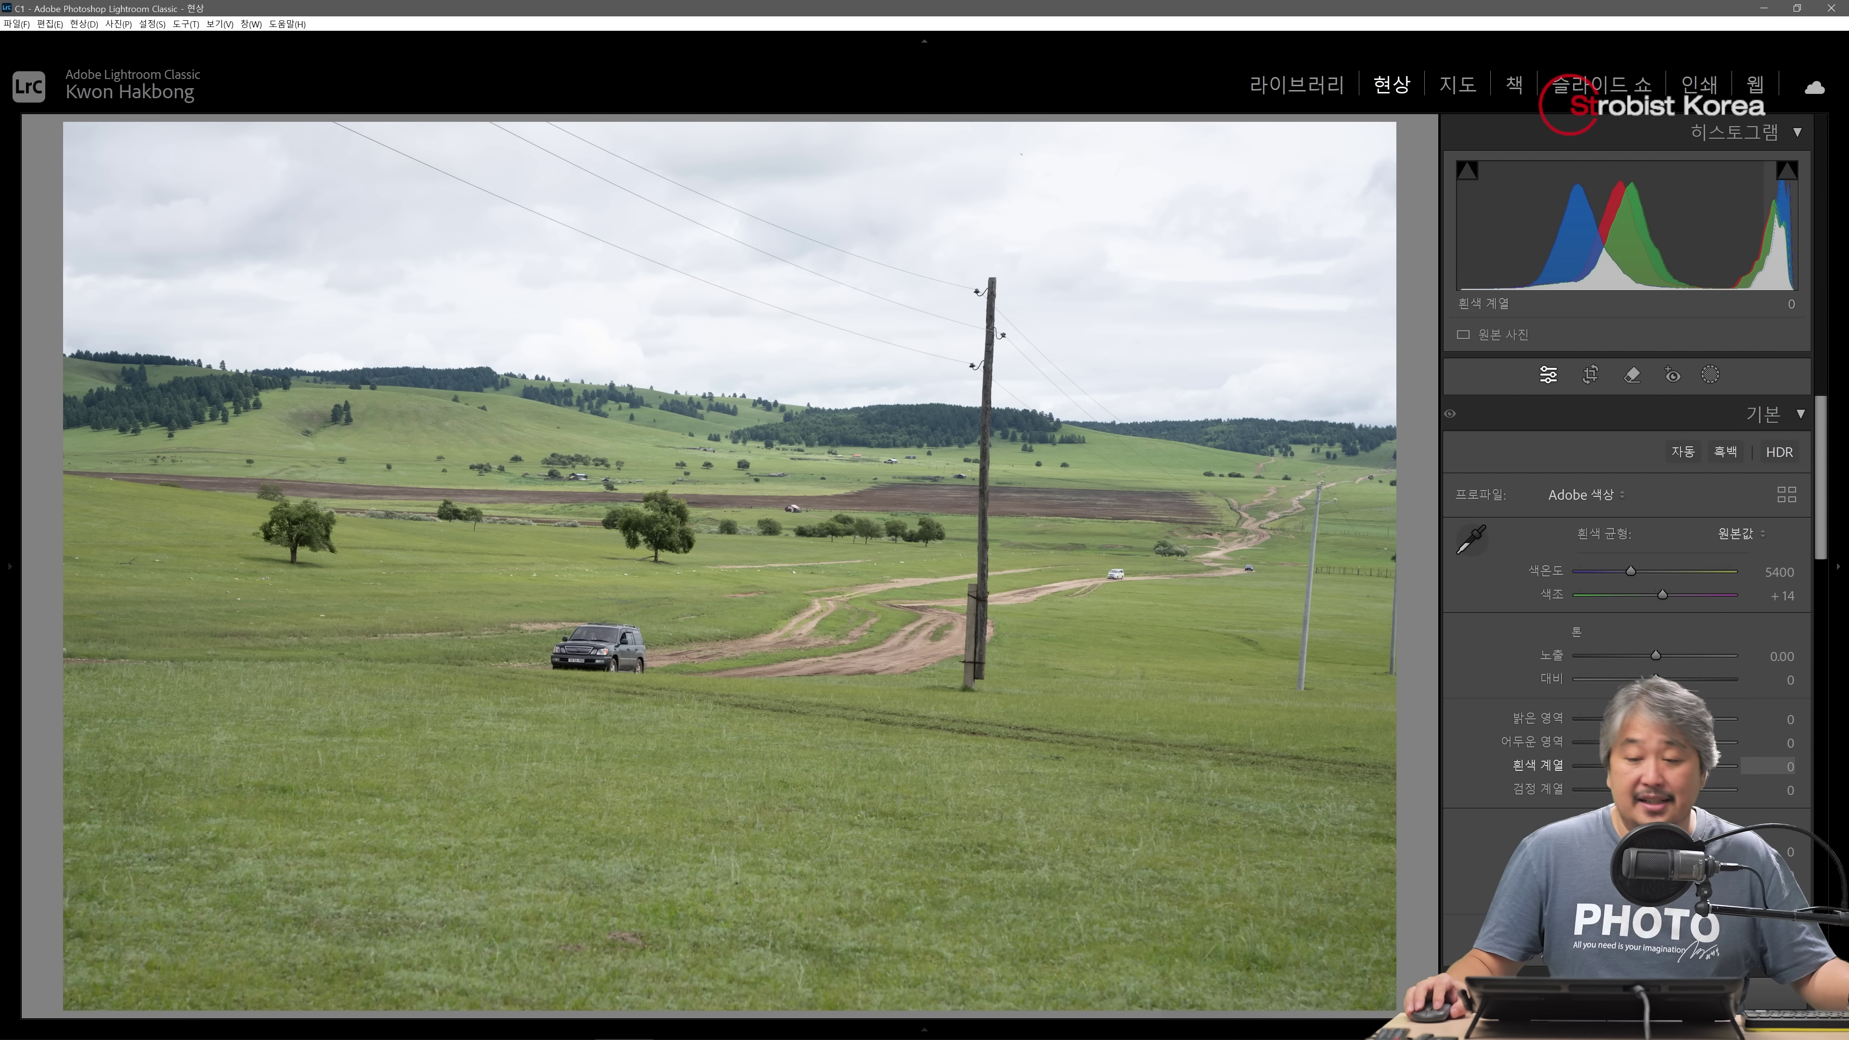
left_click_drag(1656, 765, 1601, 718)
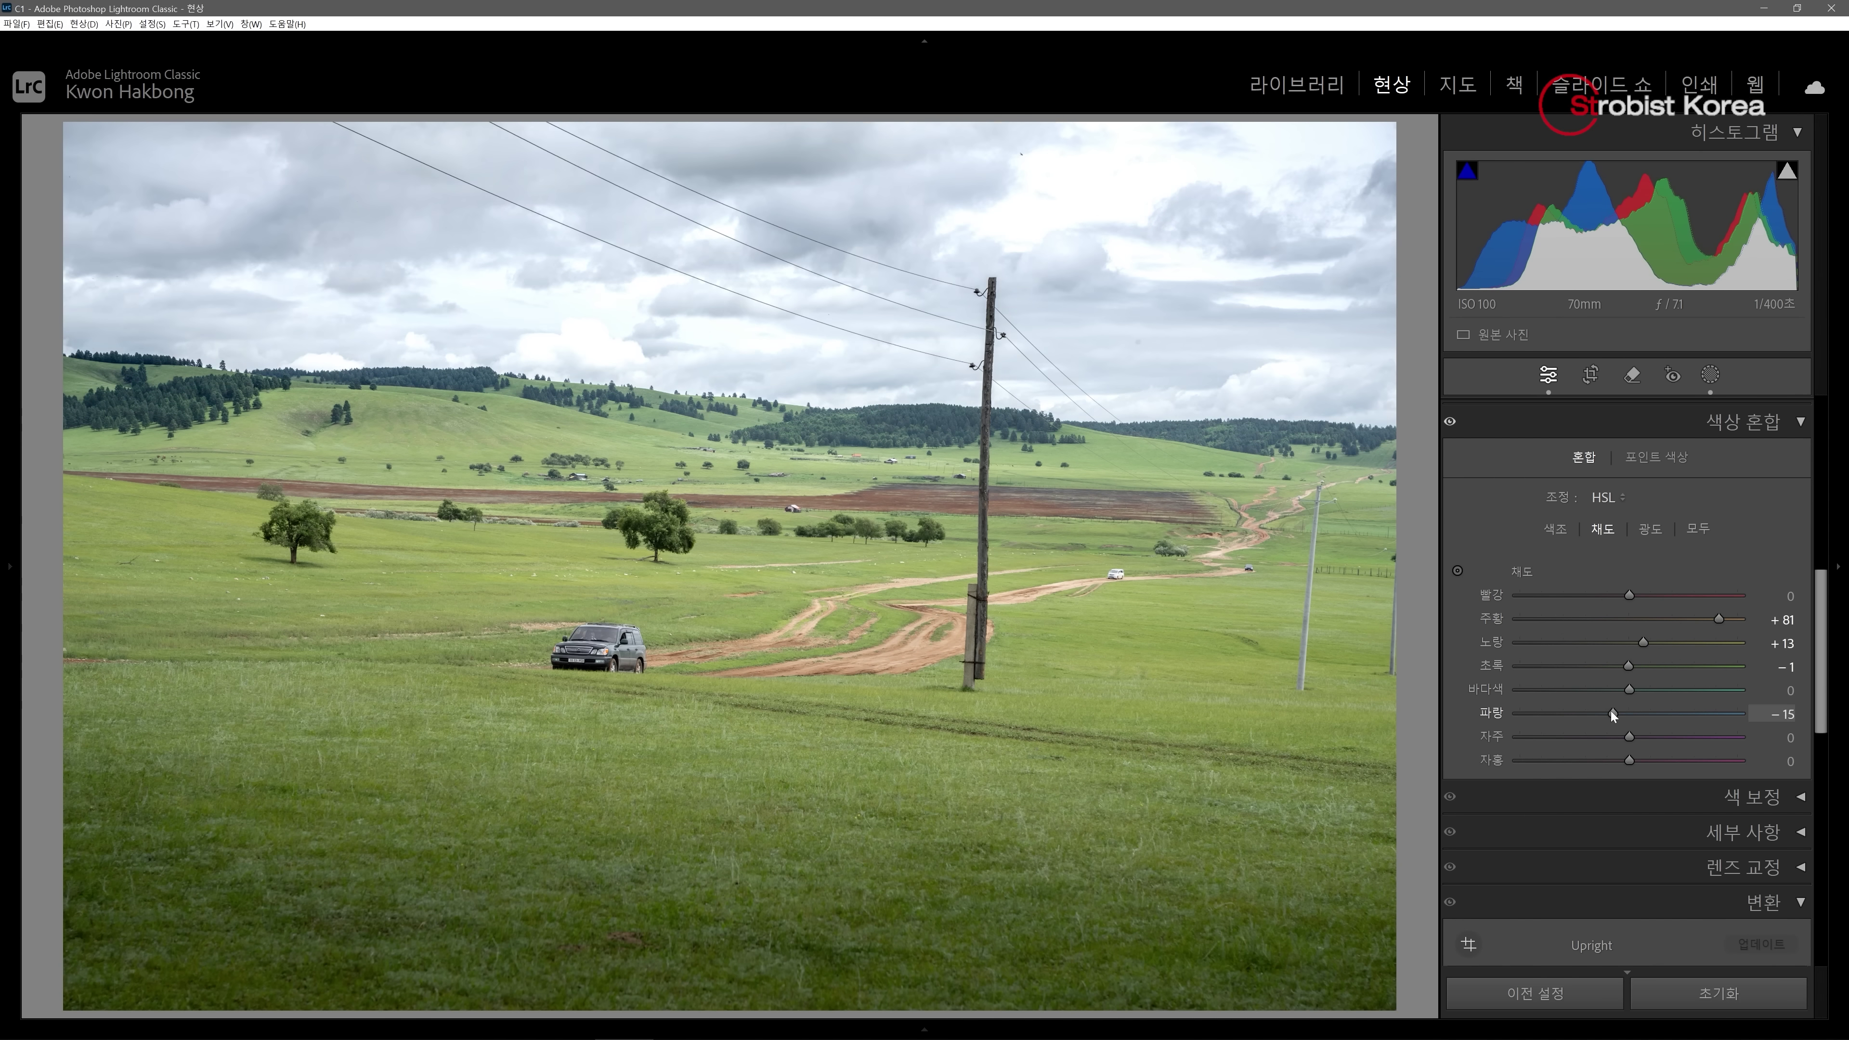
left_click_drag(1629, 618, 1602, 619)
left_click_drag(1630, 690, 1533, 690)
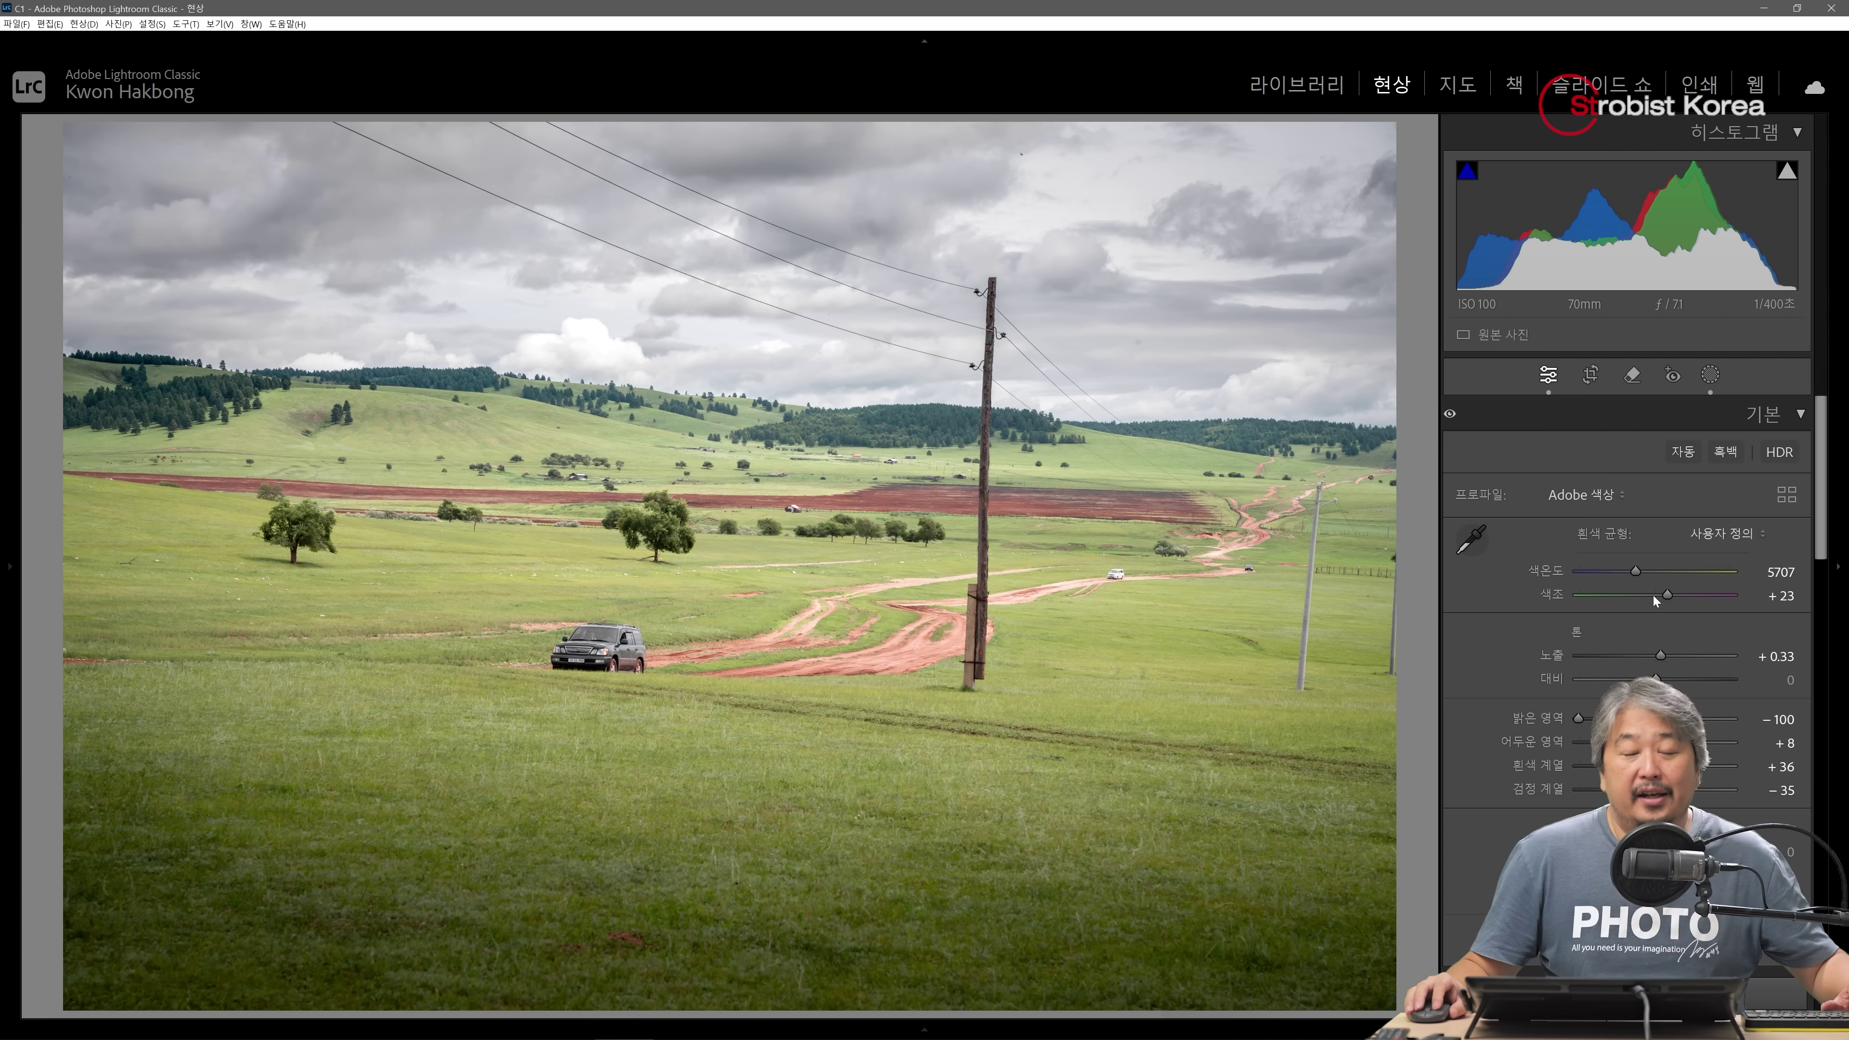
Leave the photo edit, switch to Imagen and show the list of own AI profiles
key("g")
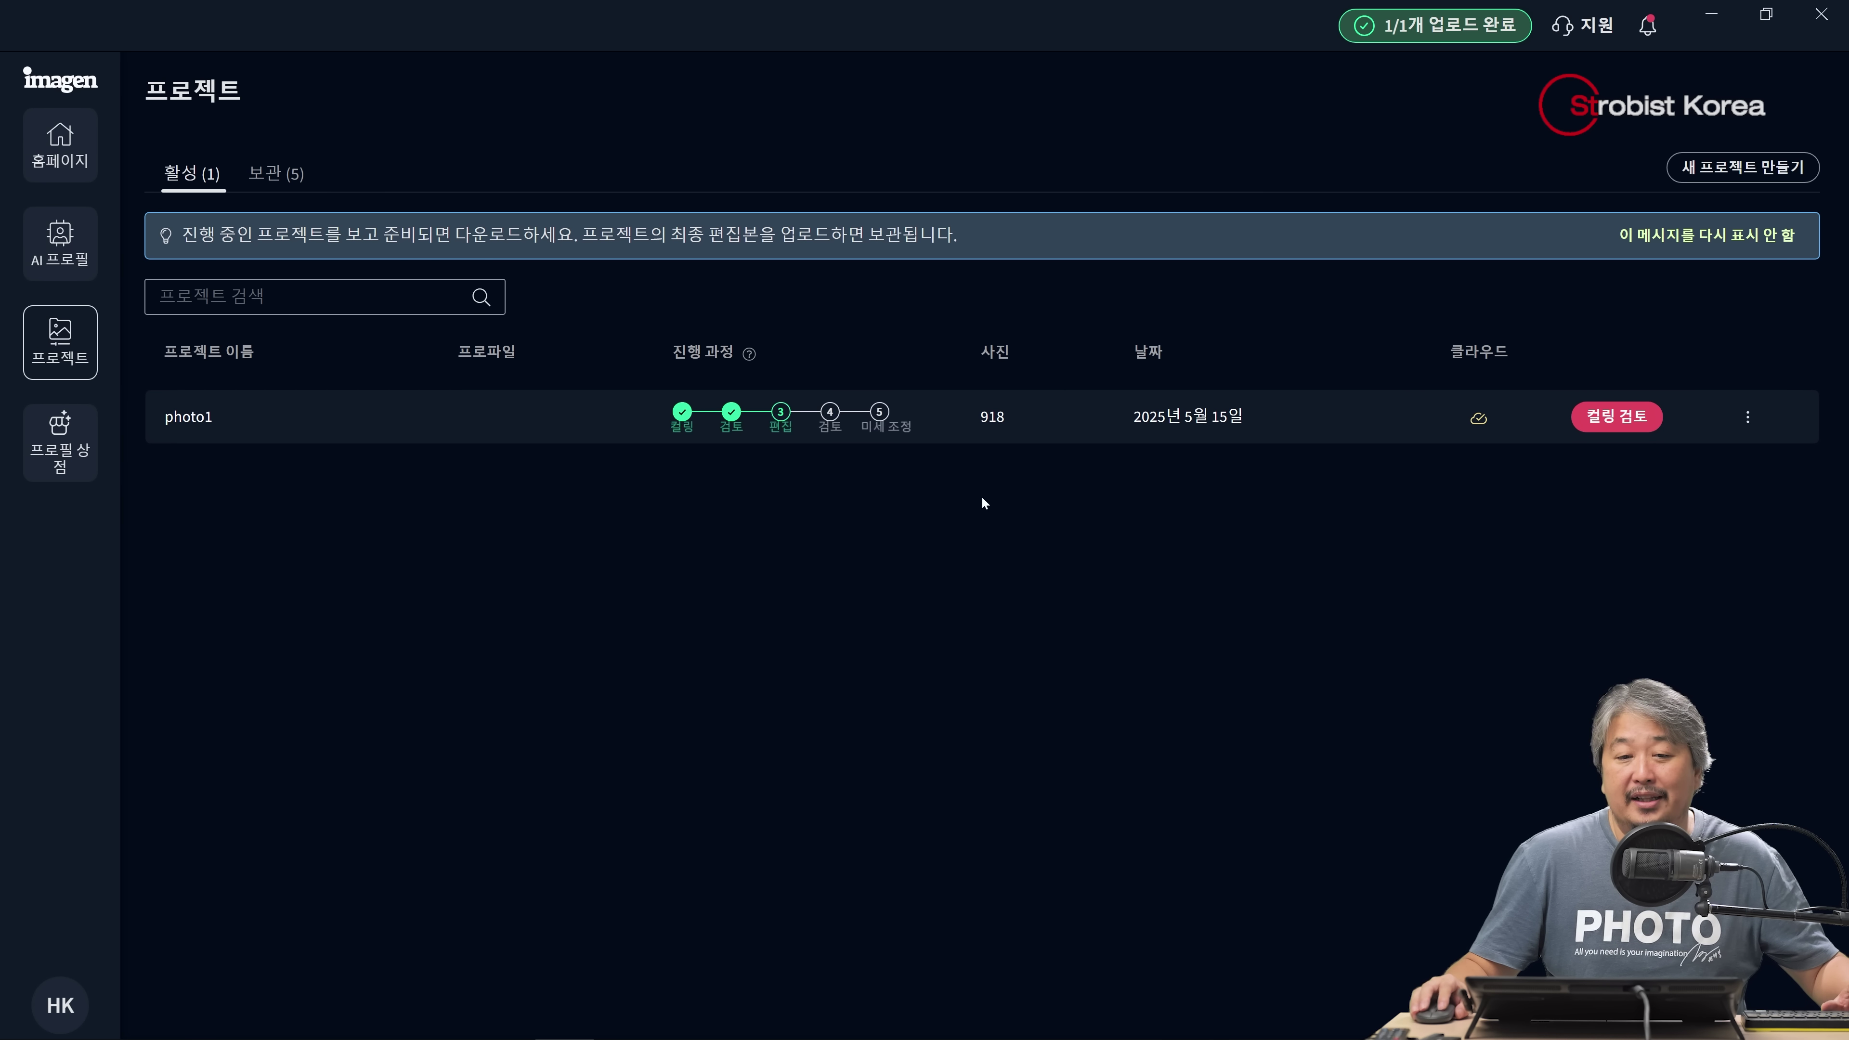
left_click(54, 251)
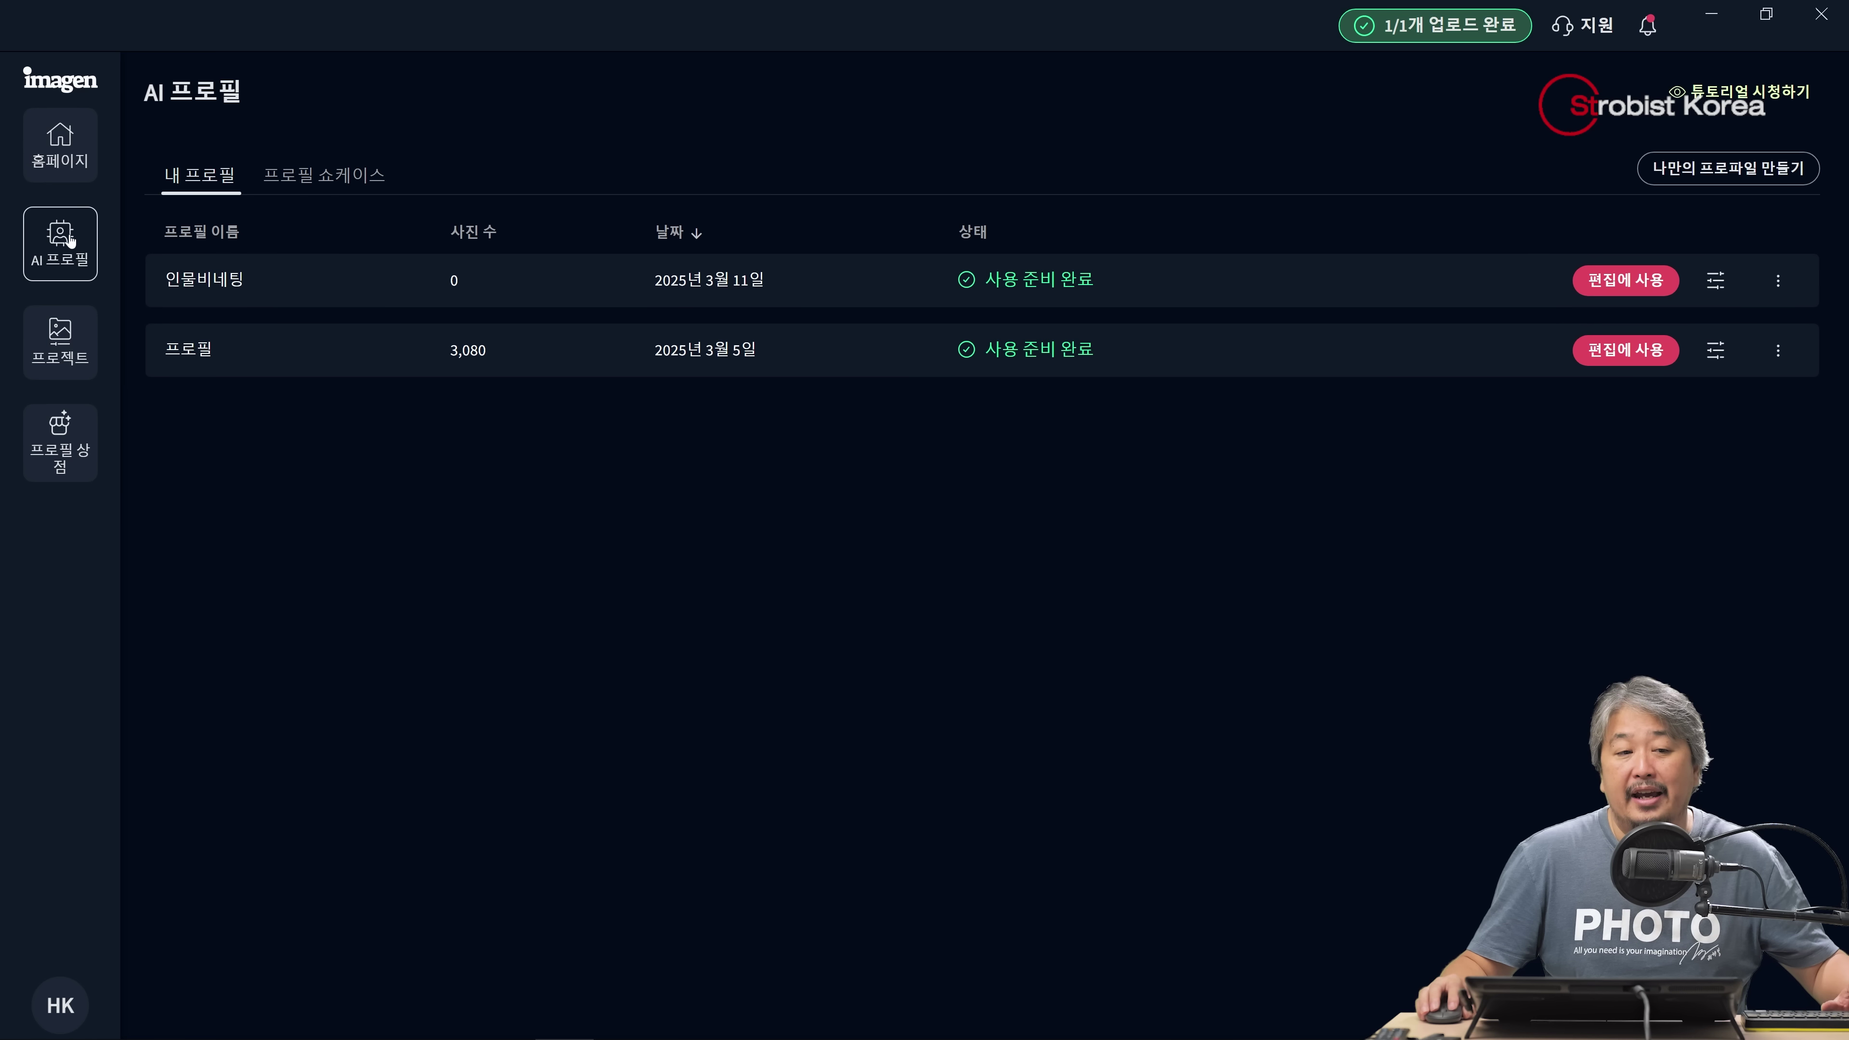
Start creating a Lite personal AI profile and name it Mongol_landscape
left_click(1713, 175)
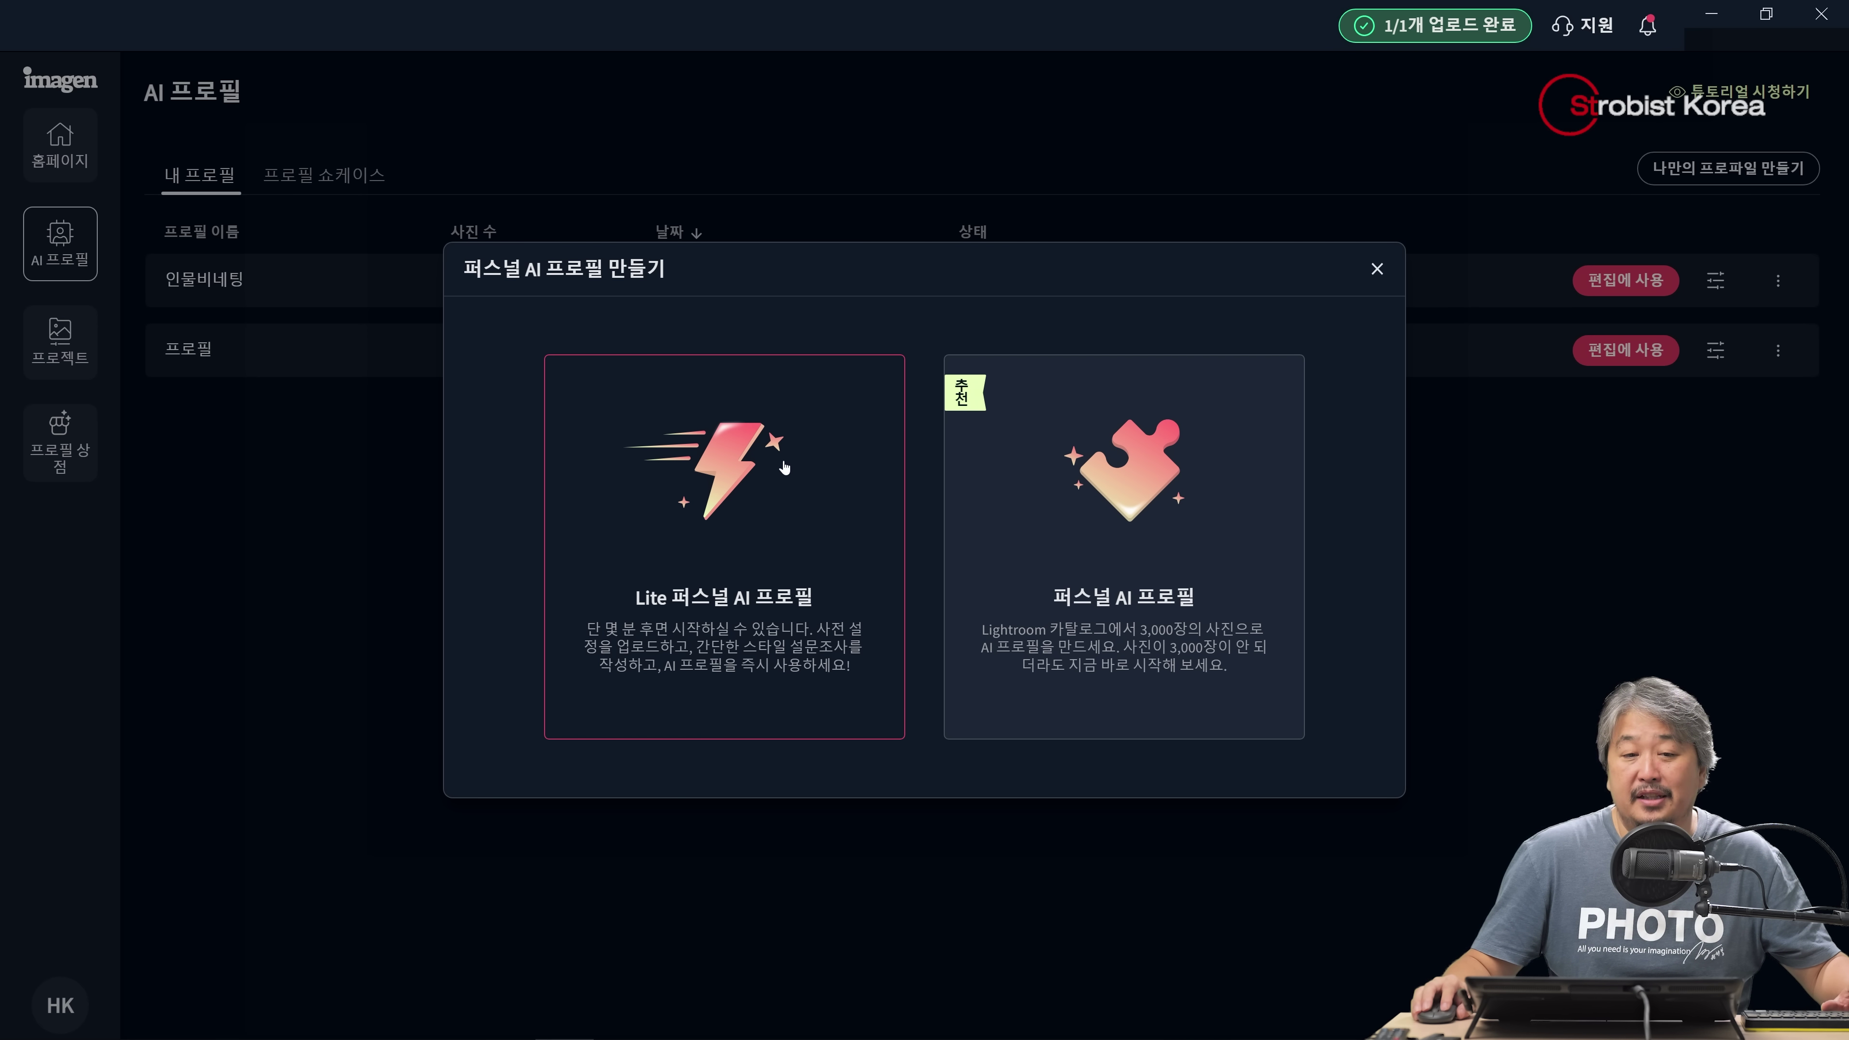
left_click(784, 467)
left_click(738, 427)
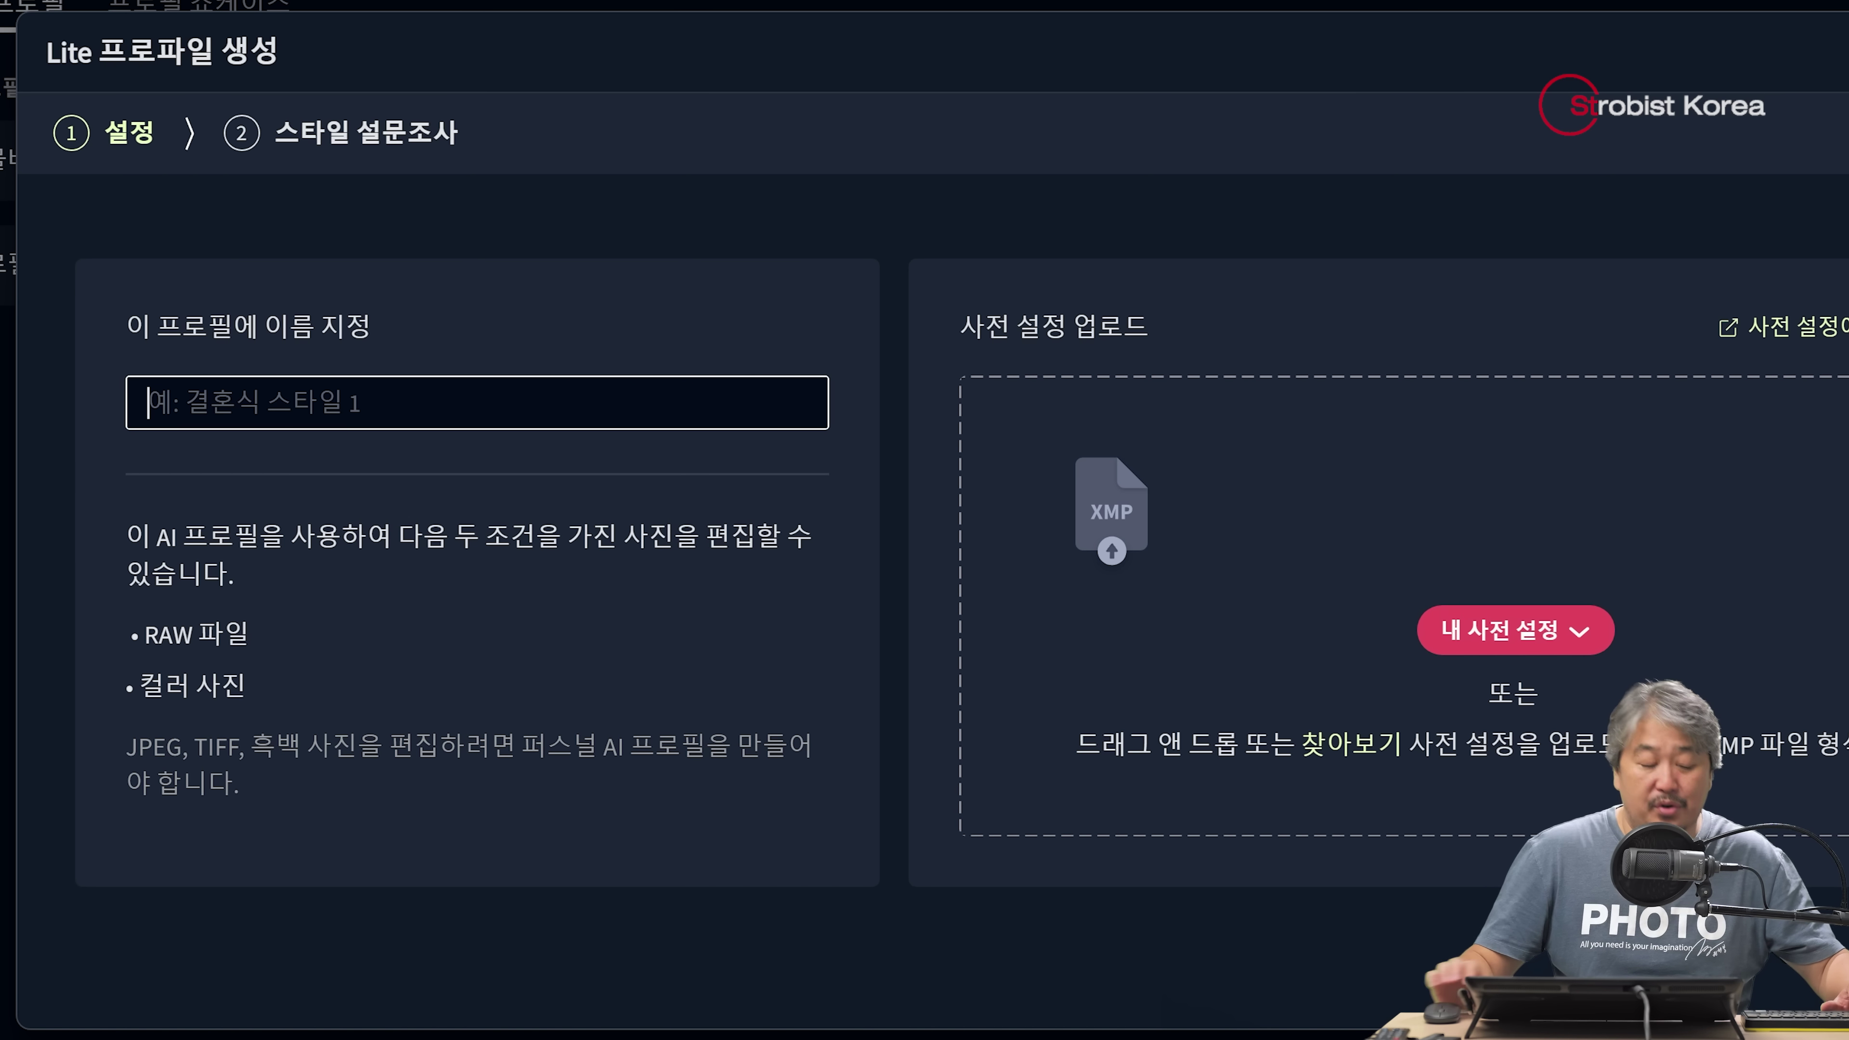
type("Mongol_la")
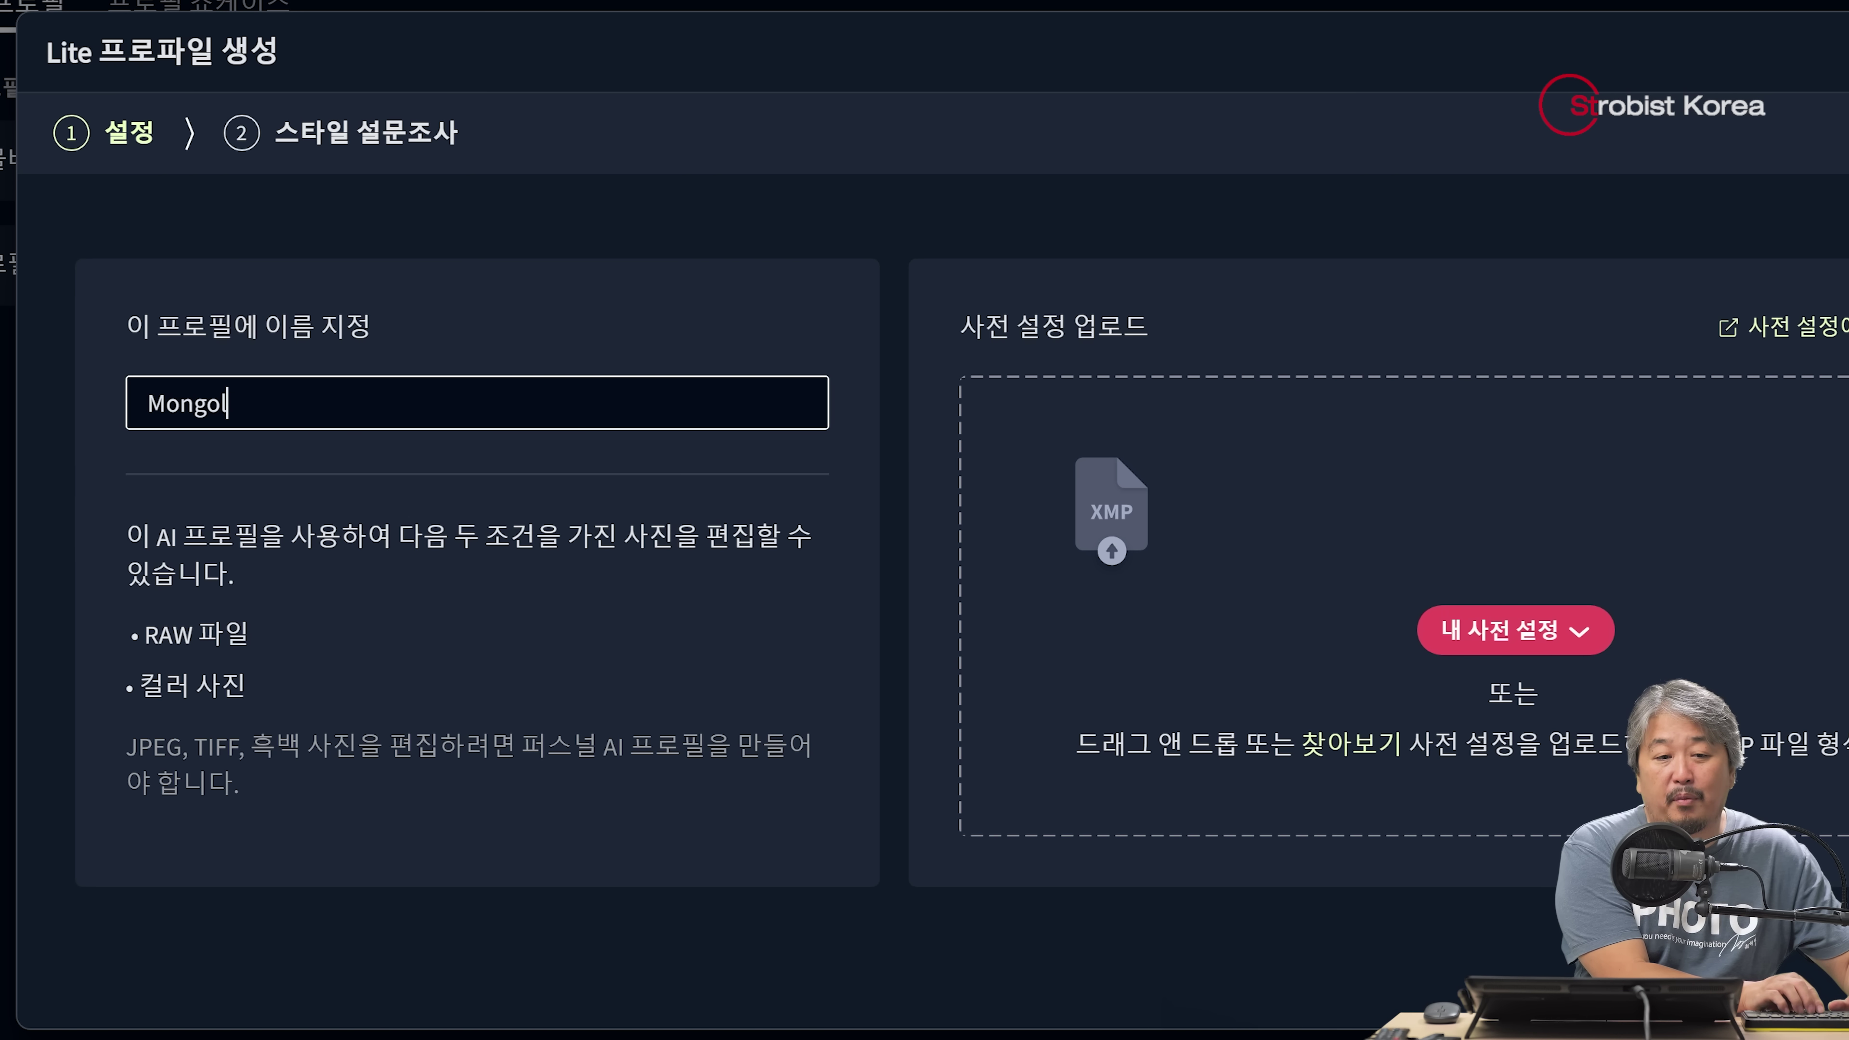
type("ndscape")
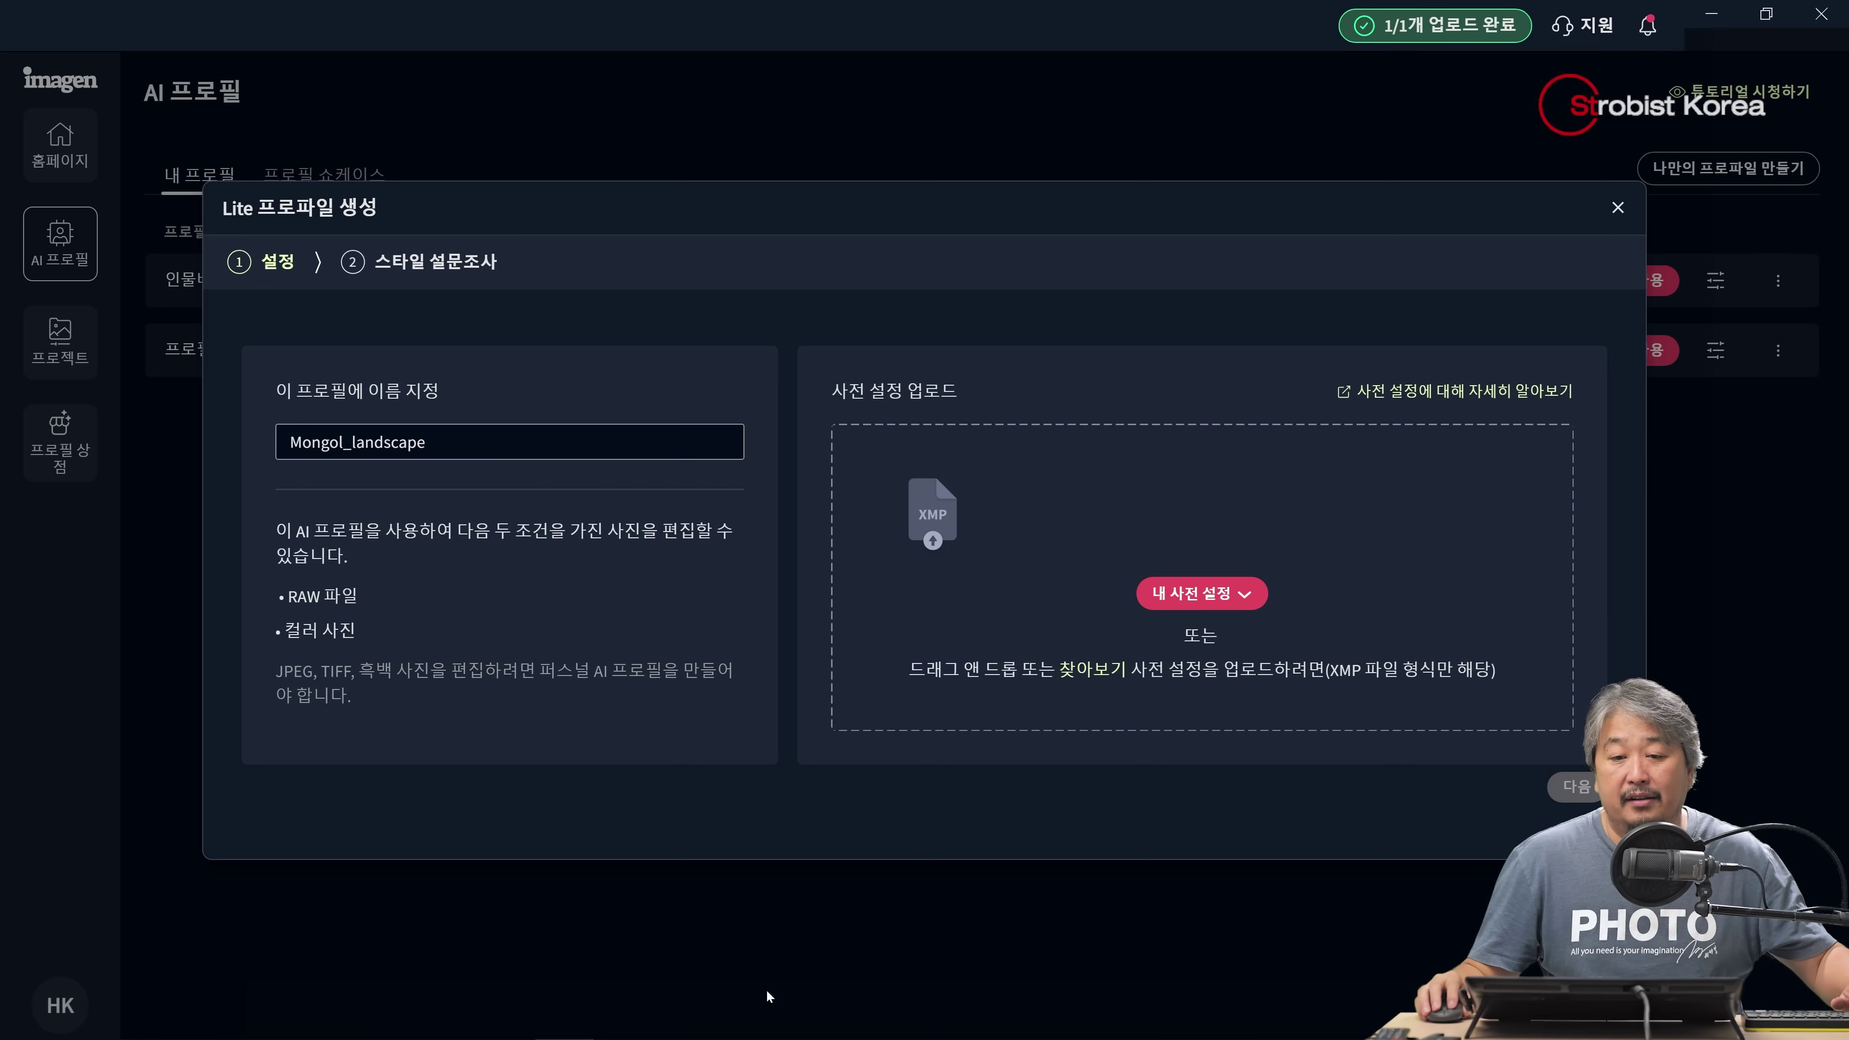
Switch to Lightroom Classic, look through the list of develop presets, collapse it and return to the library
left_click(624, 1015)
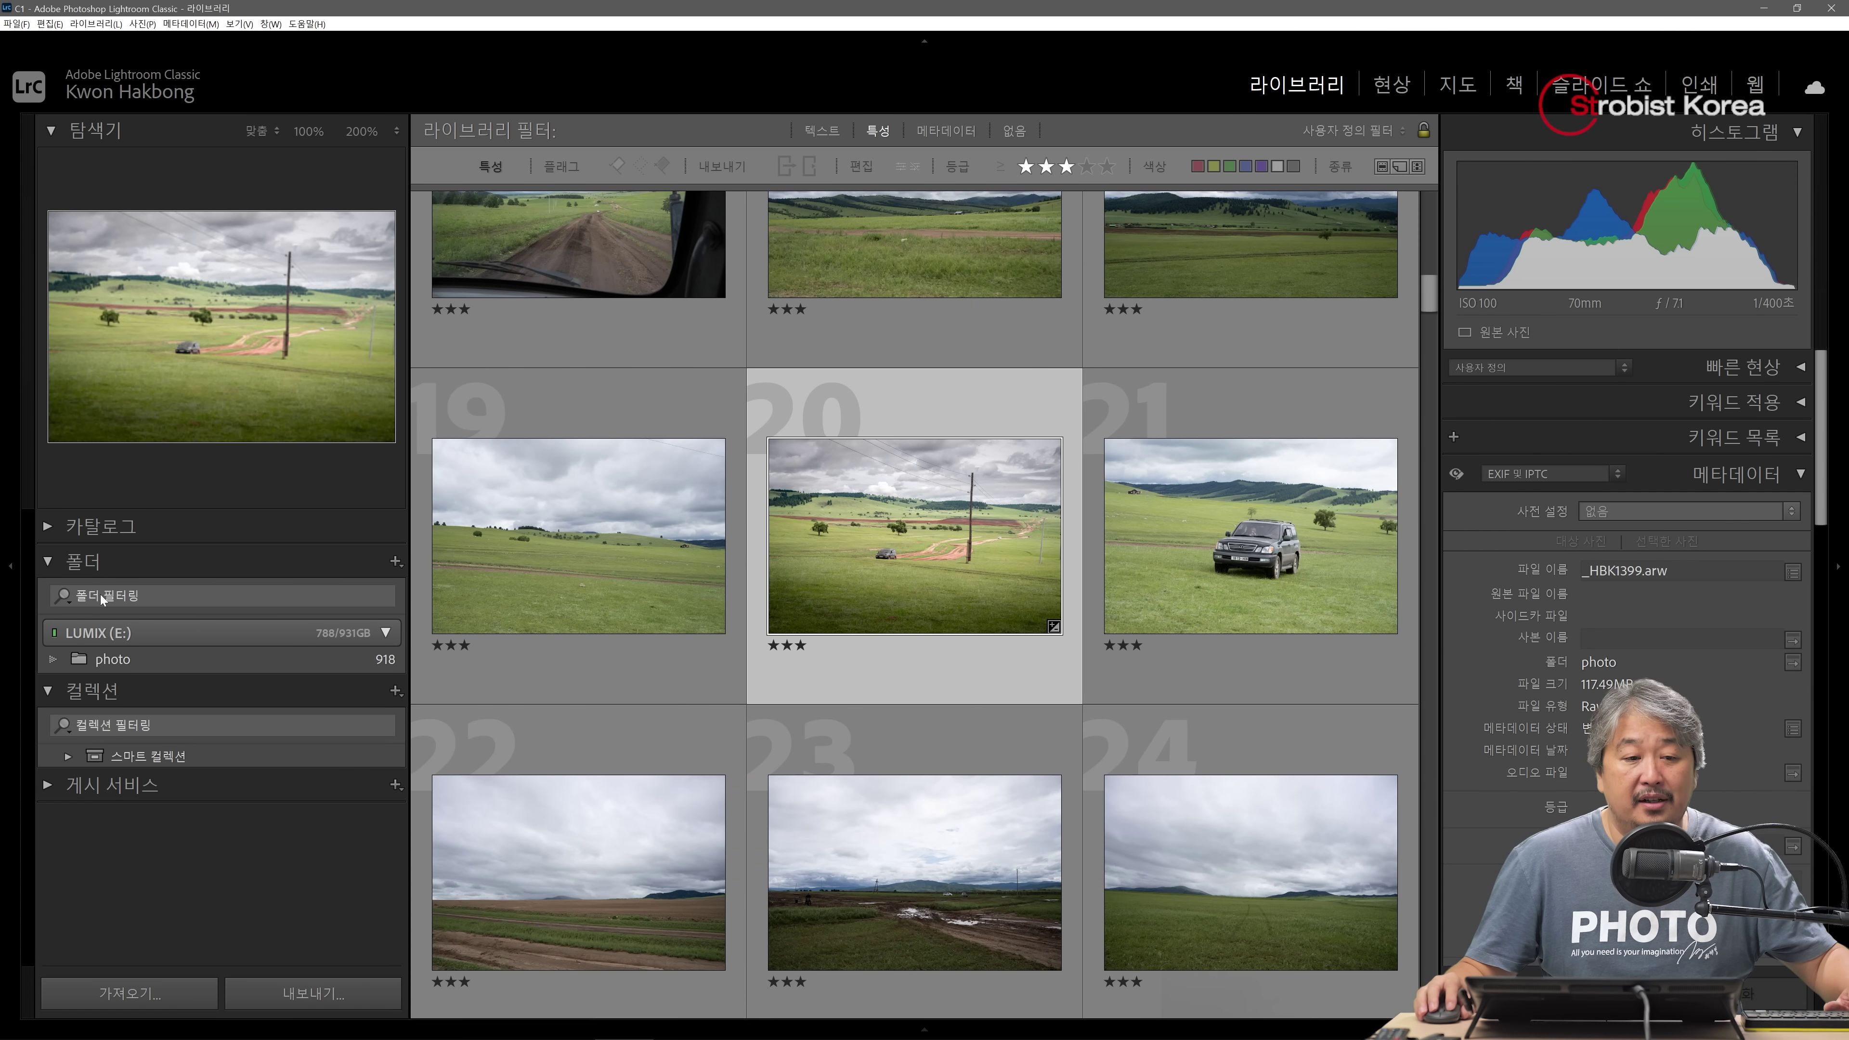
key("d")
left_click(110, 233)
scroll(87, 510, "down", 10)
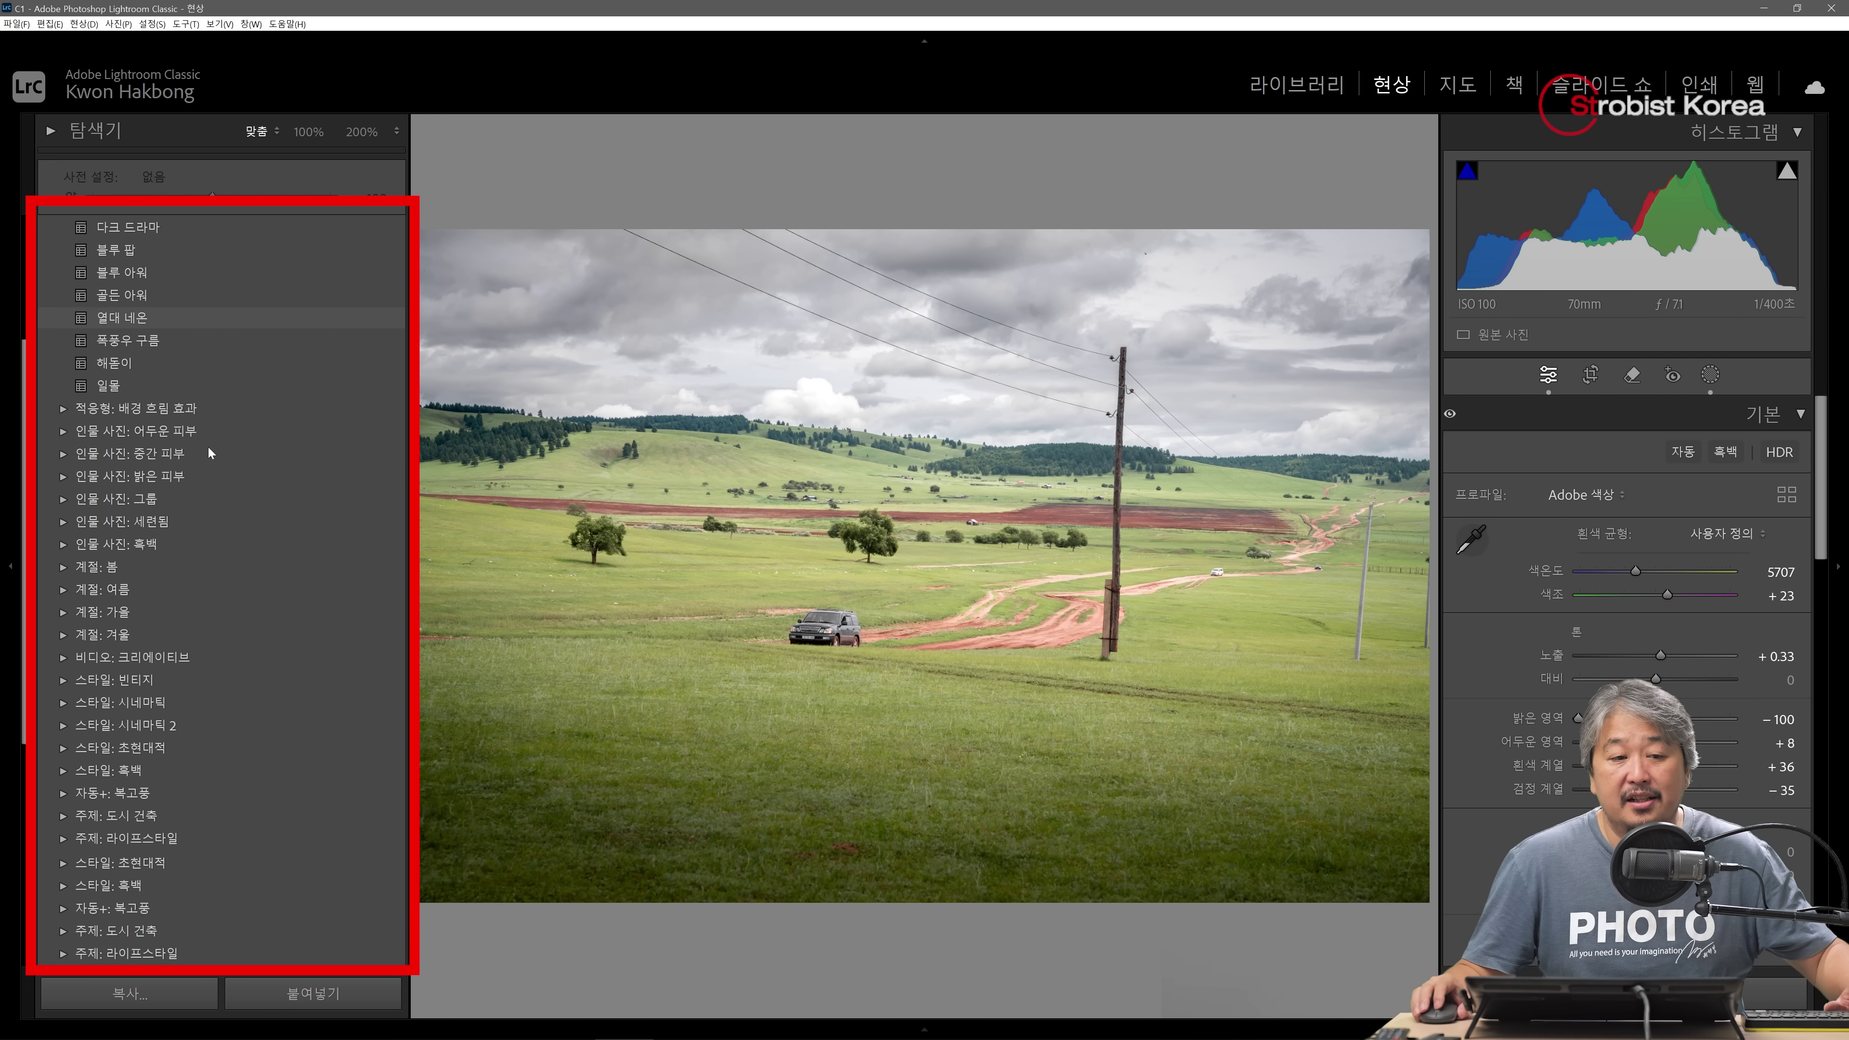
scroll(240, 521, "up", 5)
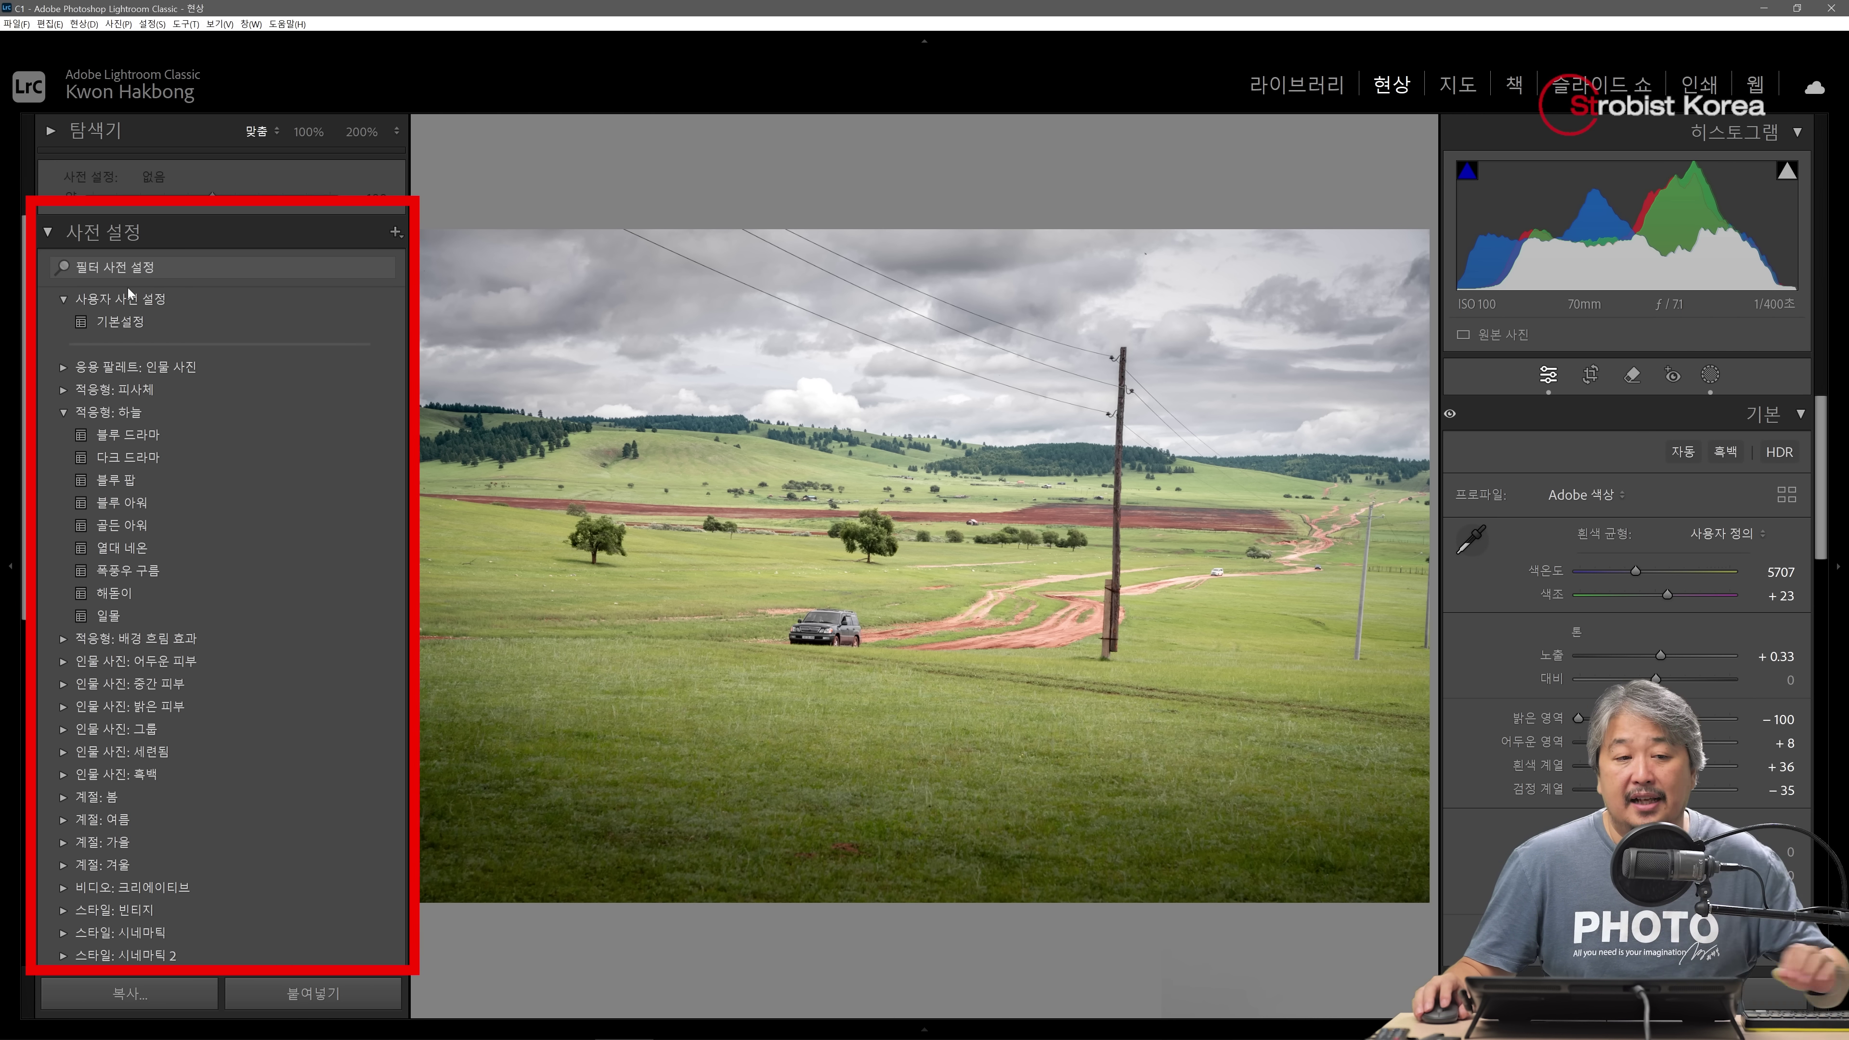
left_click(47, 233)
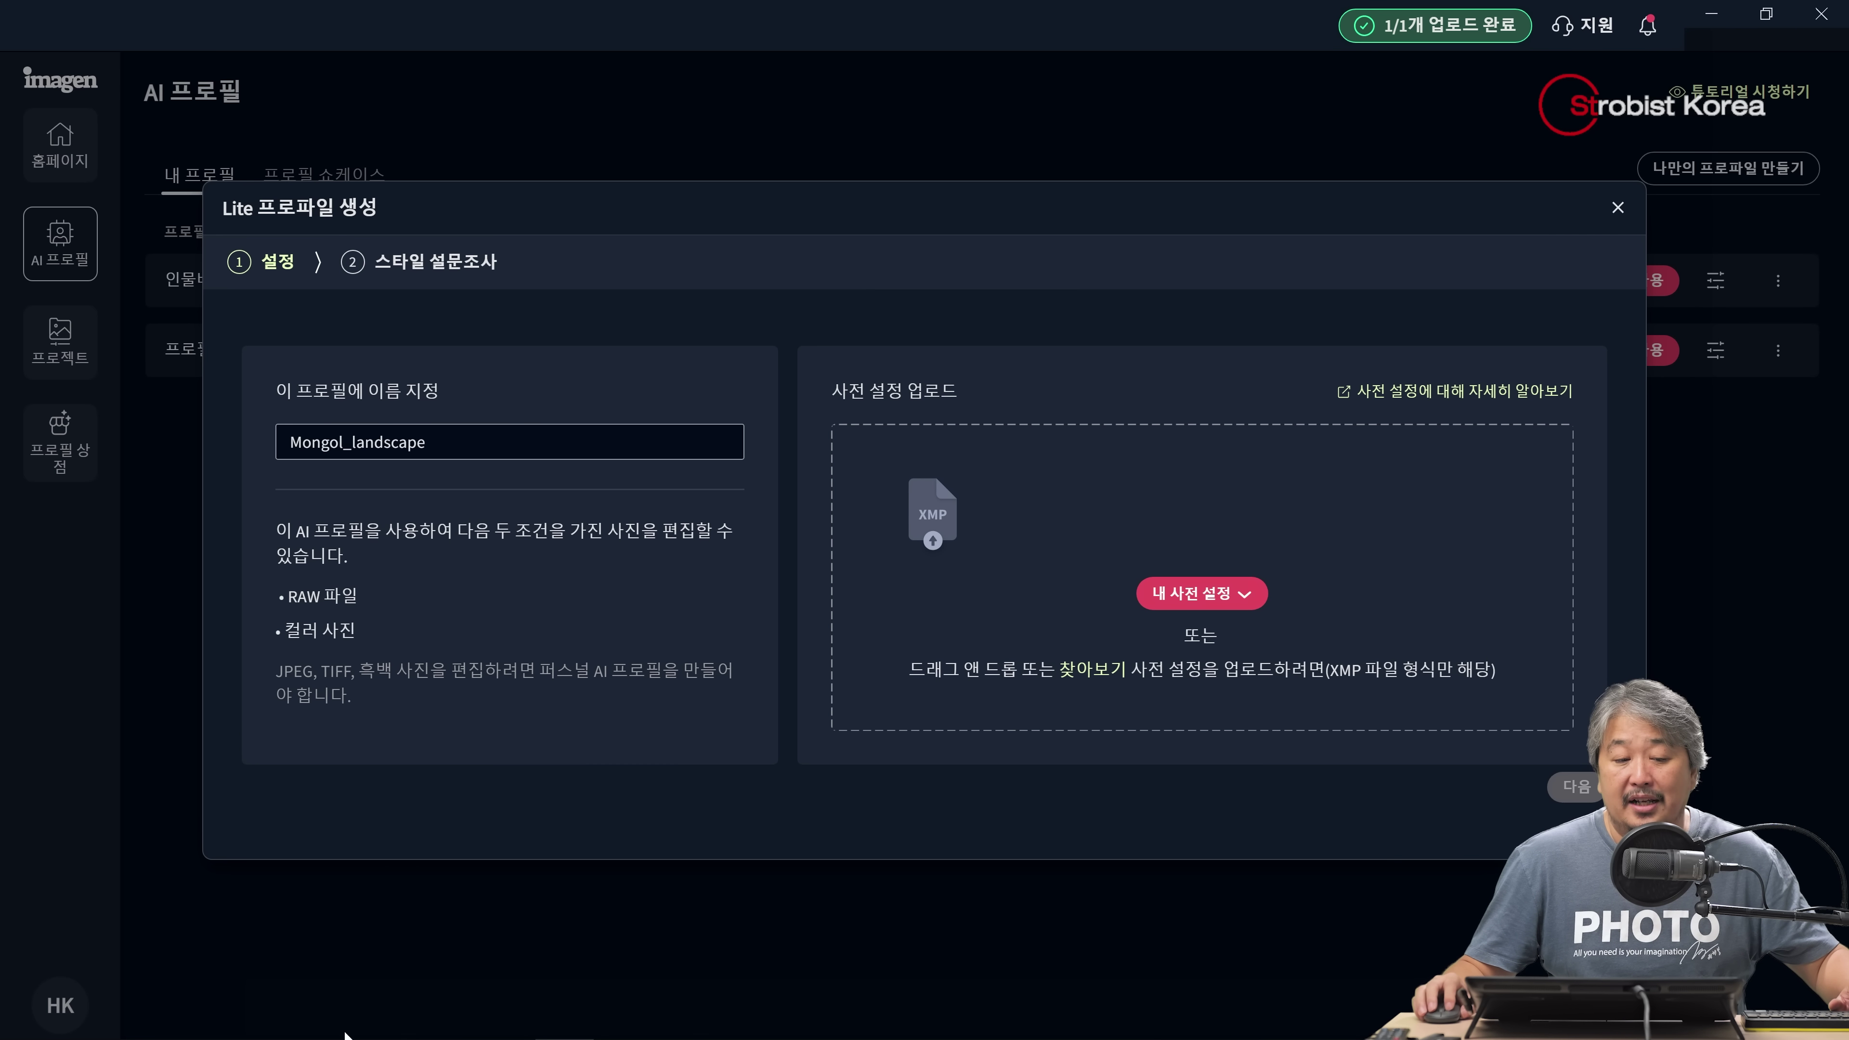
left_click(626, 1016)
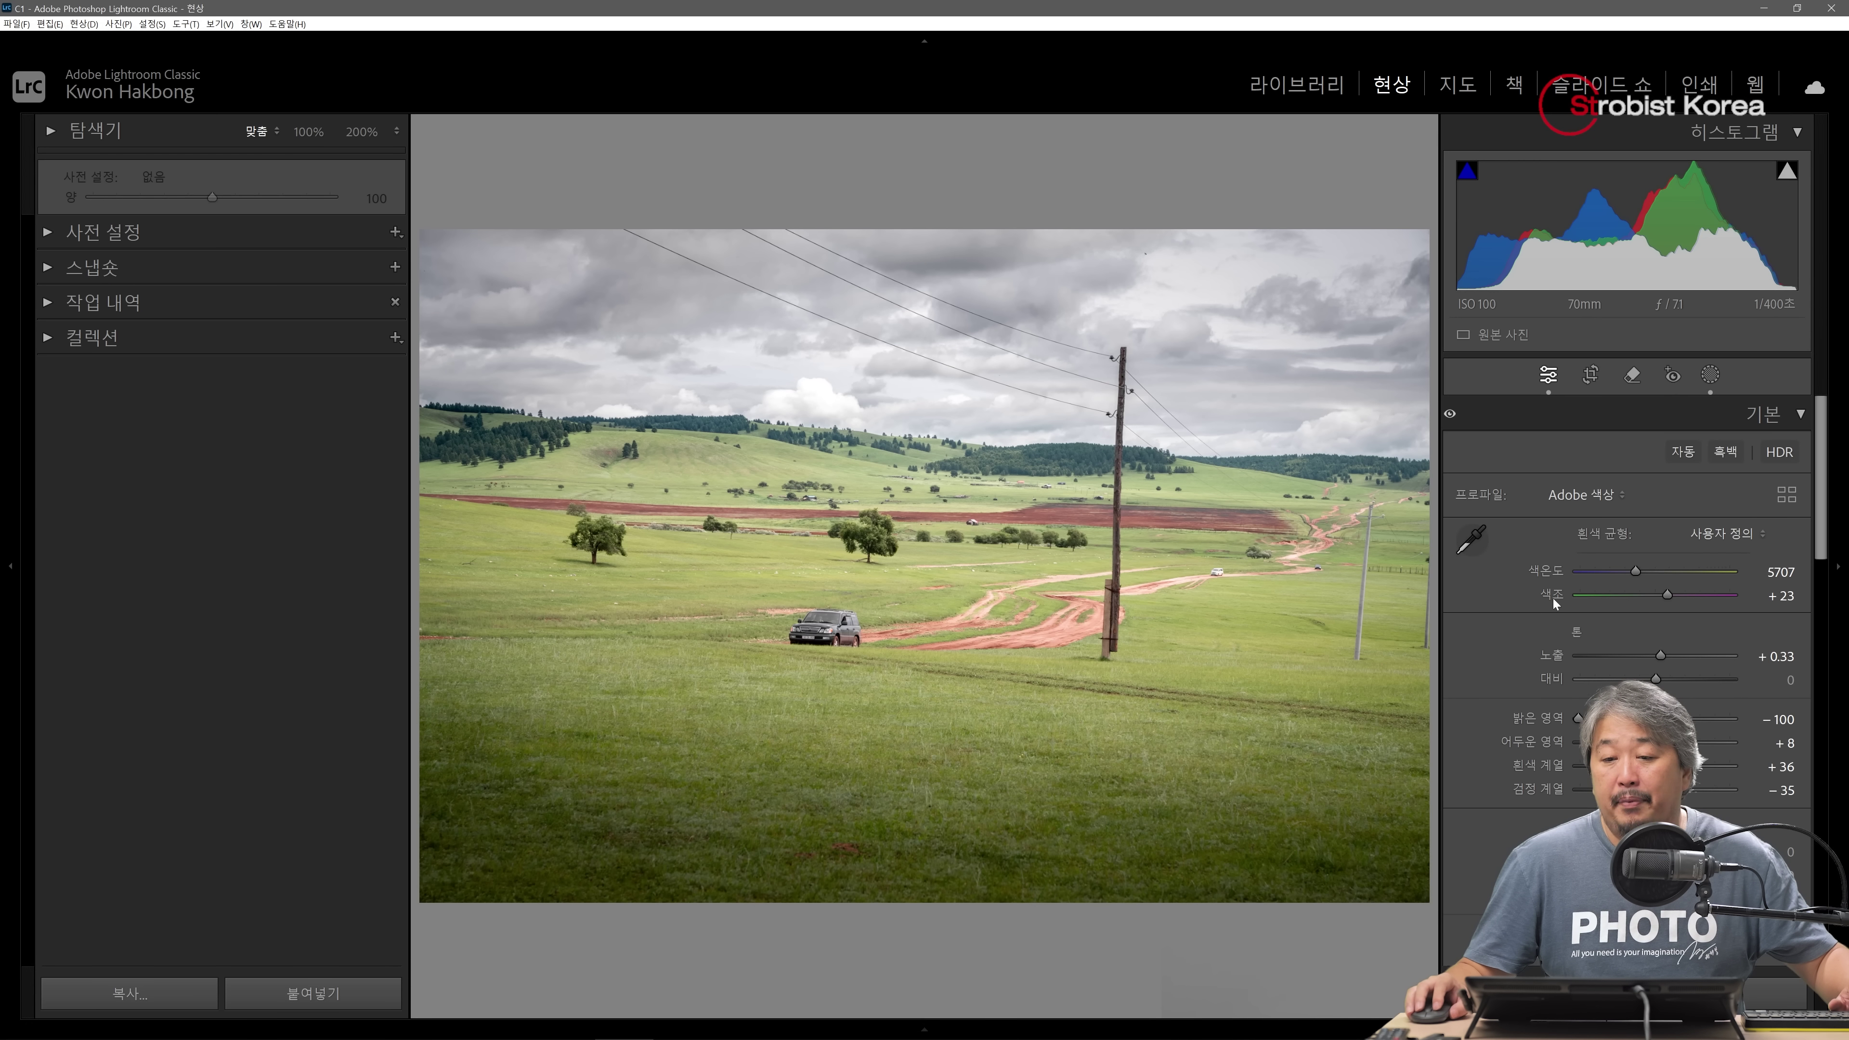
key("g")
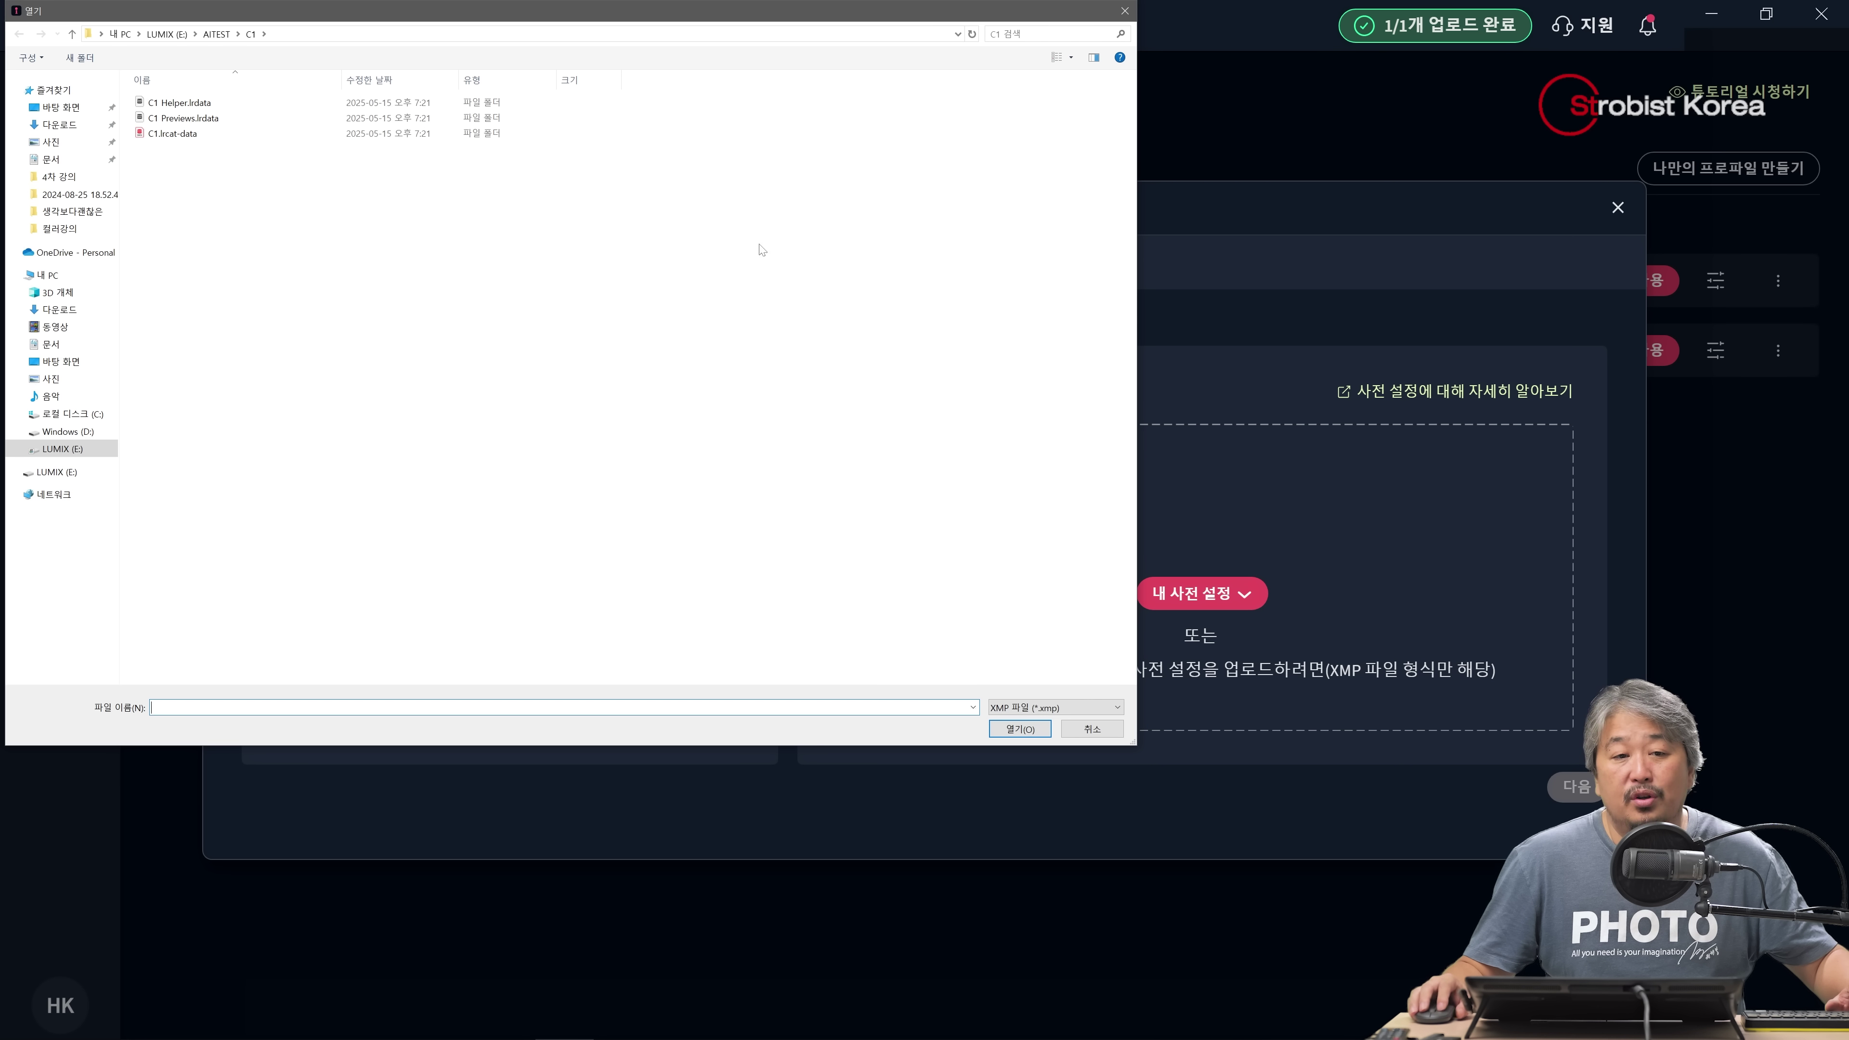
Check the photo folder on LUMIX (E:) for XMP files, also listing all file types, and cancel the preset file selection
left_click(62, 449)
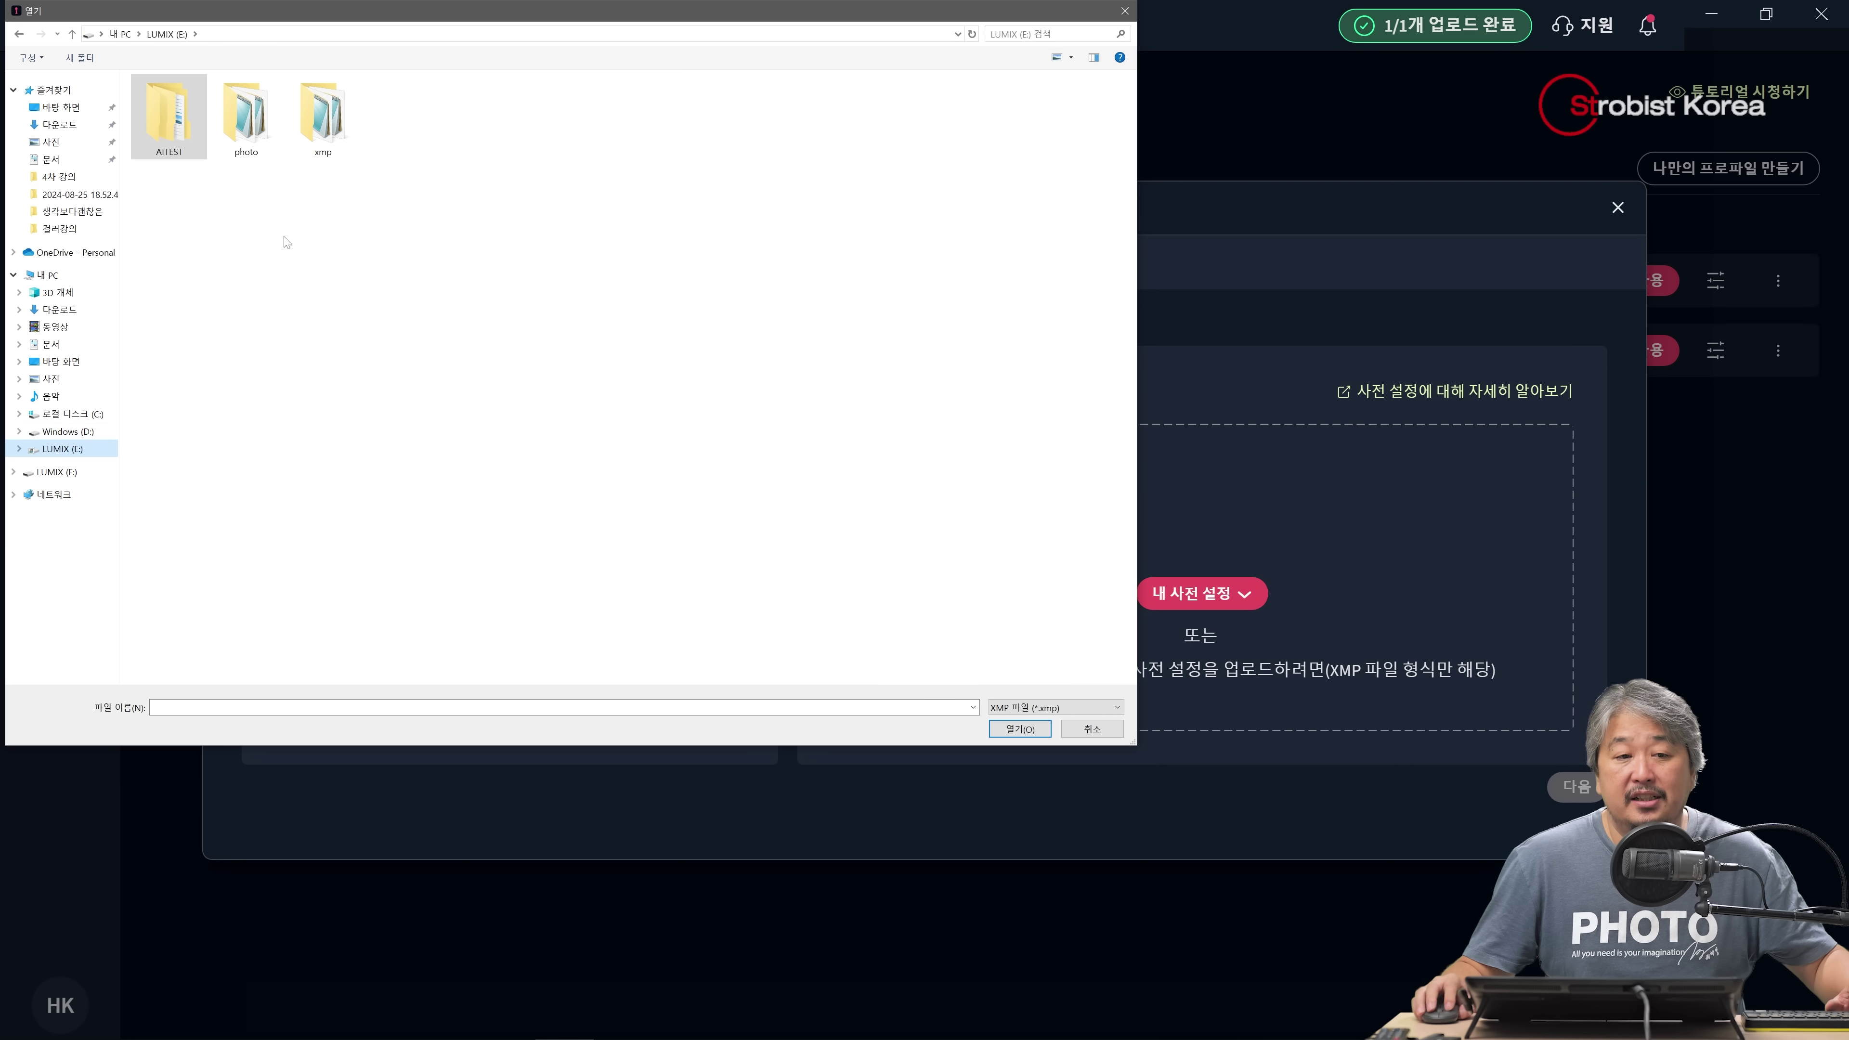
double_click(270, 125)
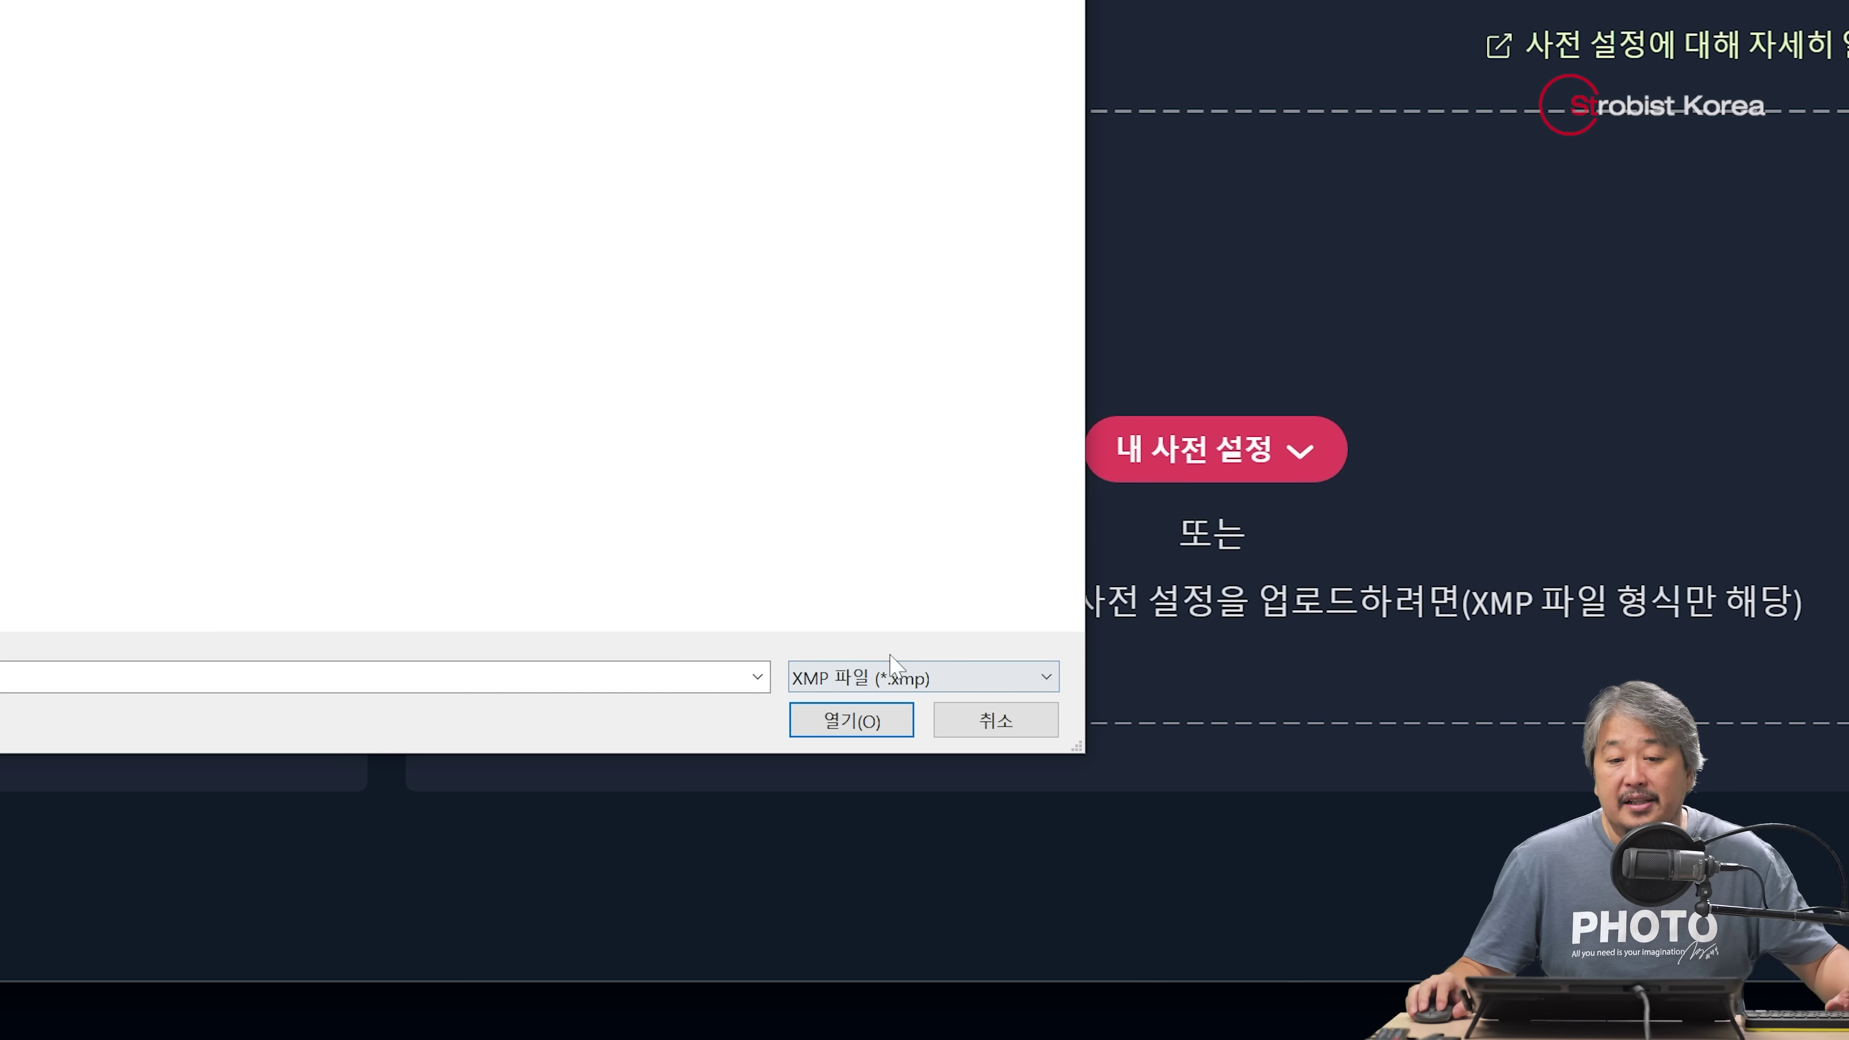
left_click(931, 674)
left_click(899, 729)
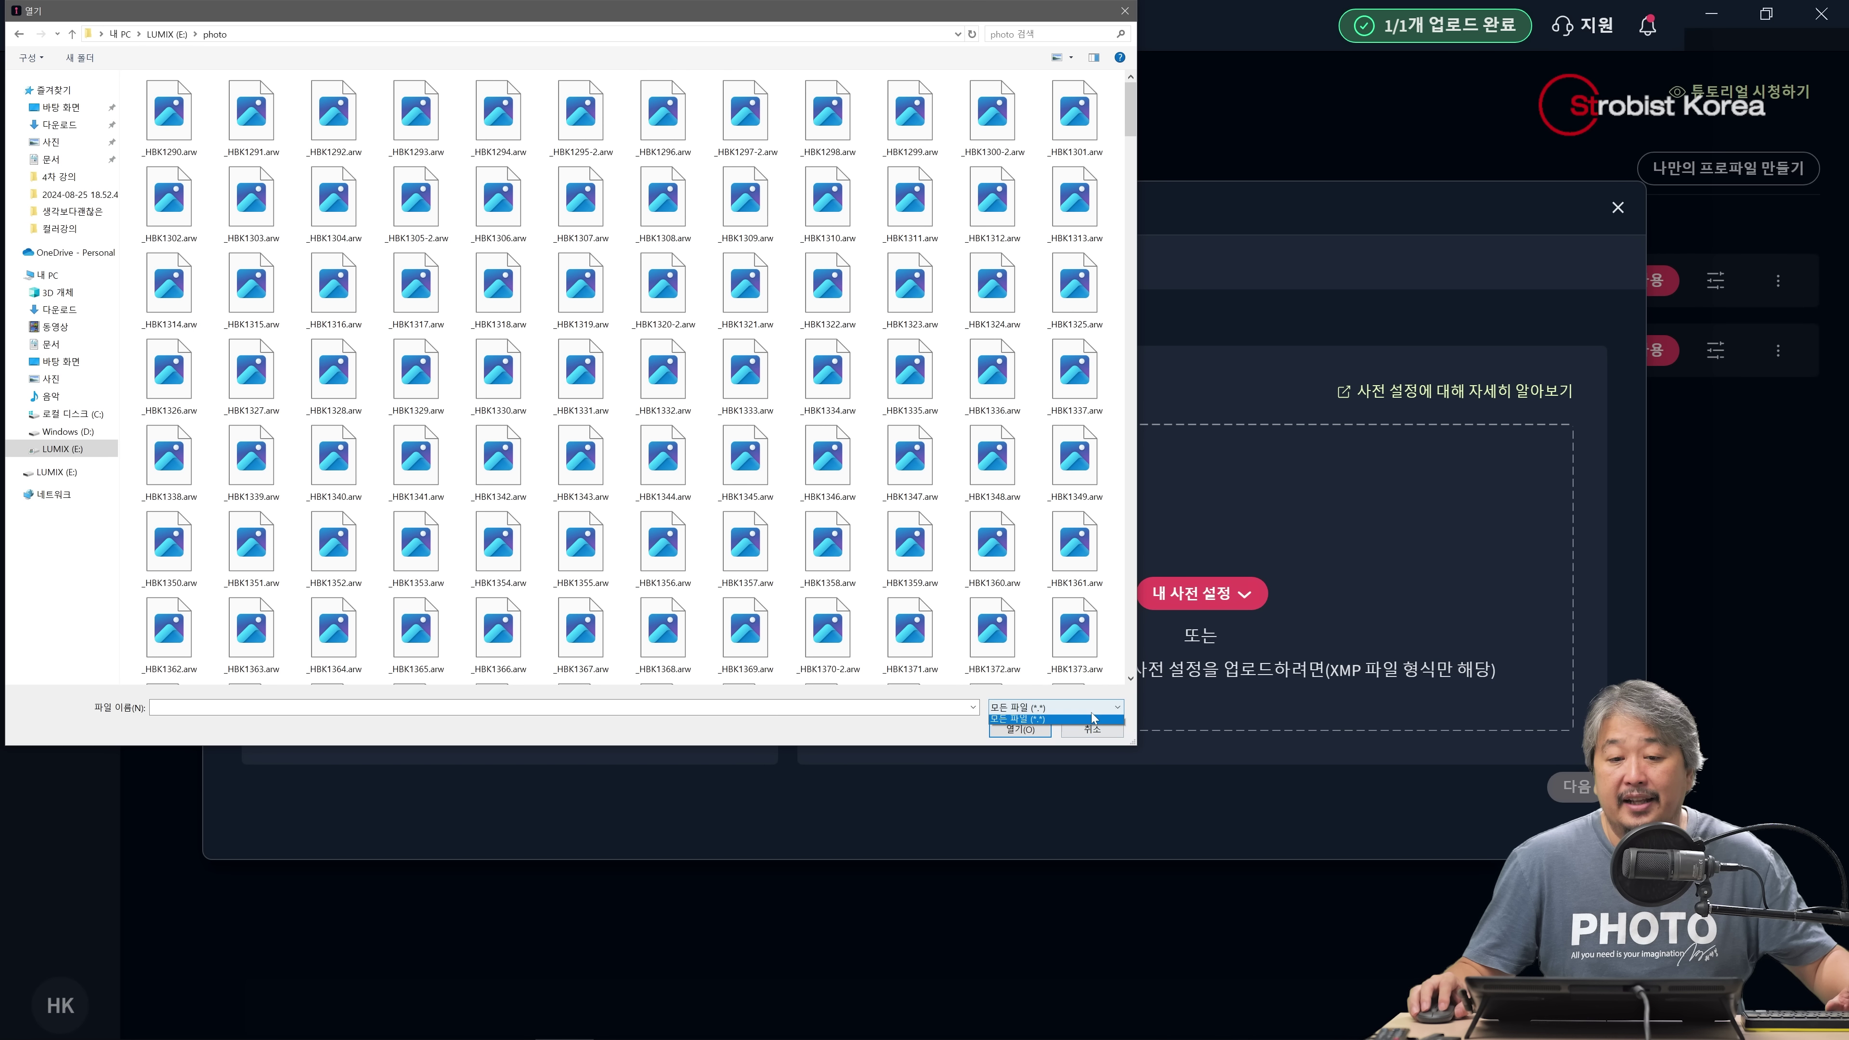
left_click(1094, 718)
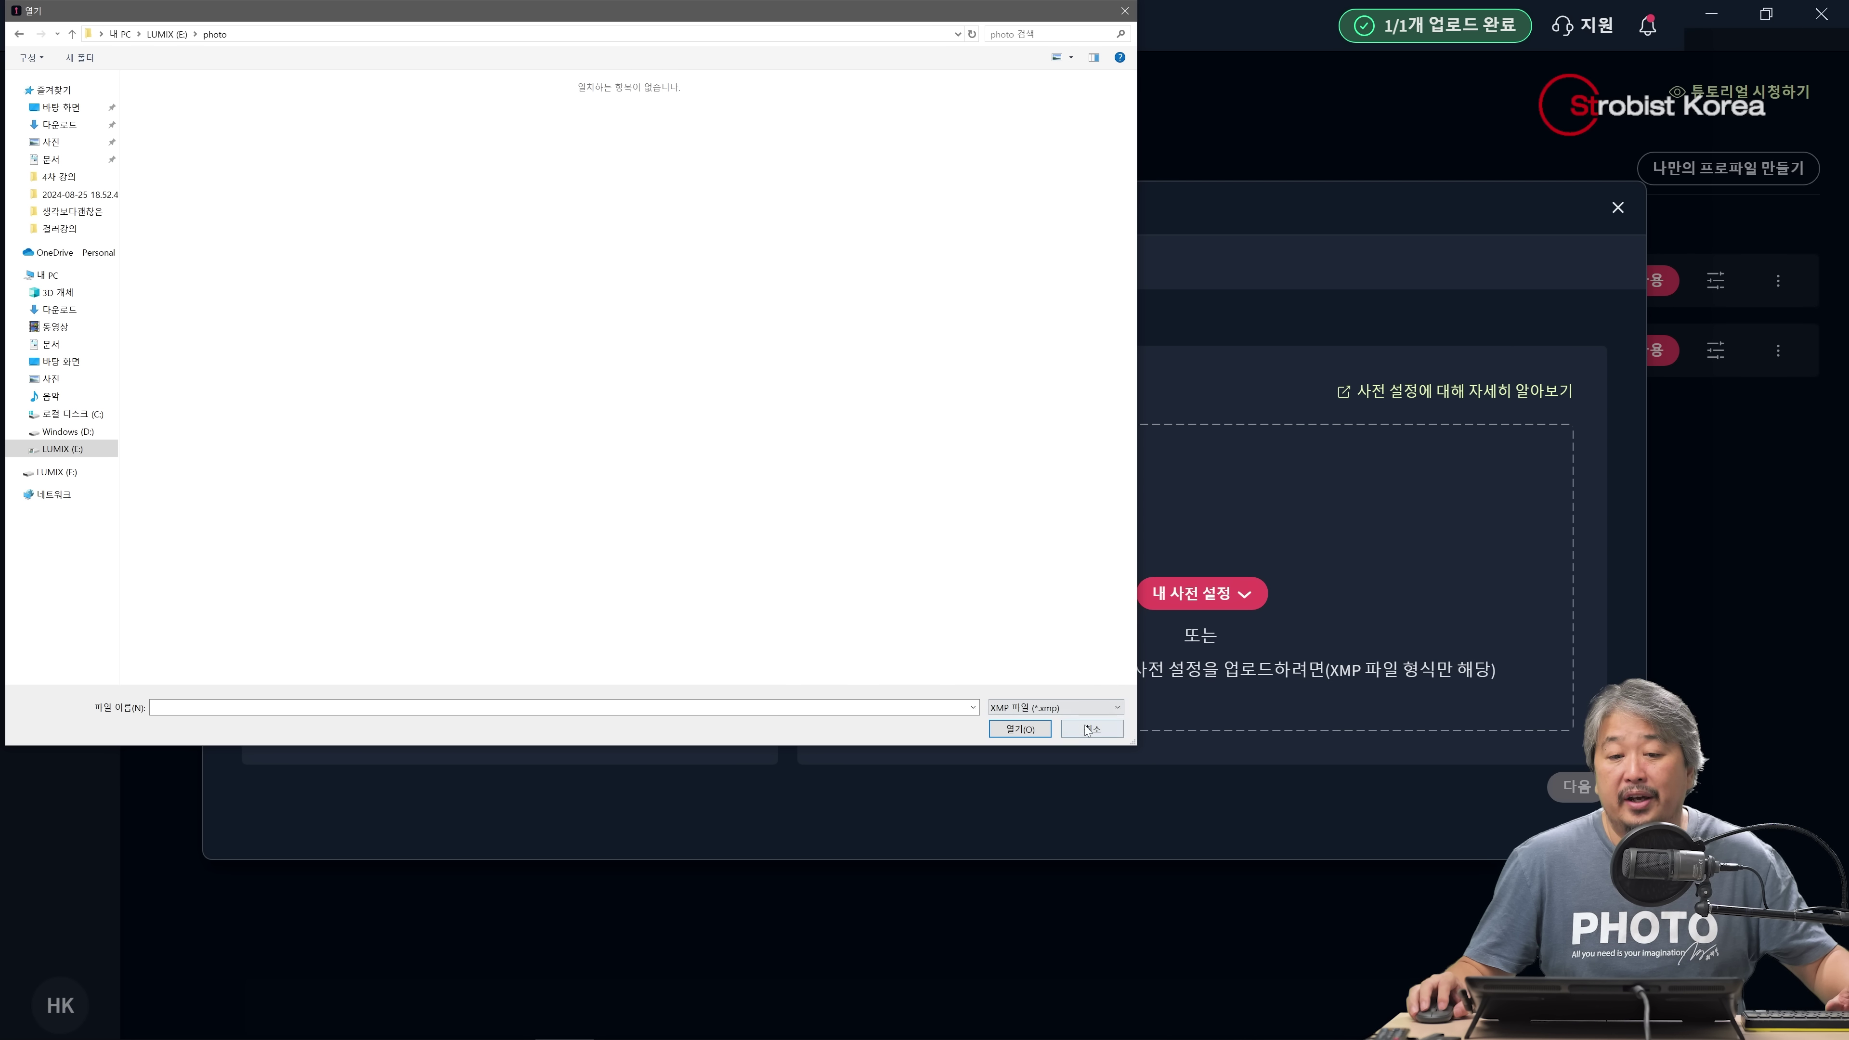
left_click(1087, 730)
Switch to Lightroom Classic, open the export settings for _HBK1399.arw and set the image format to 원본 (Original)
mouse_move(1048, 1039)
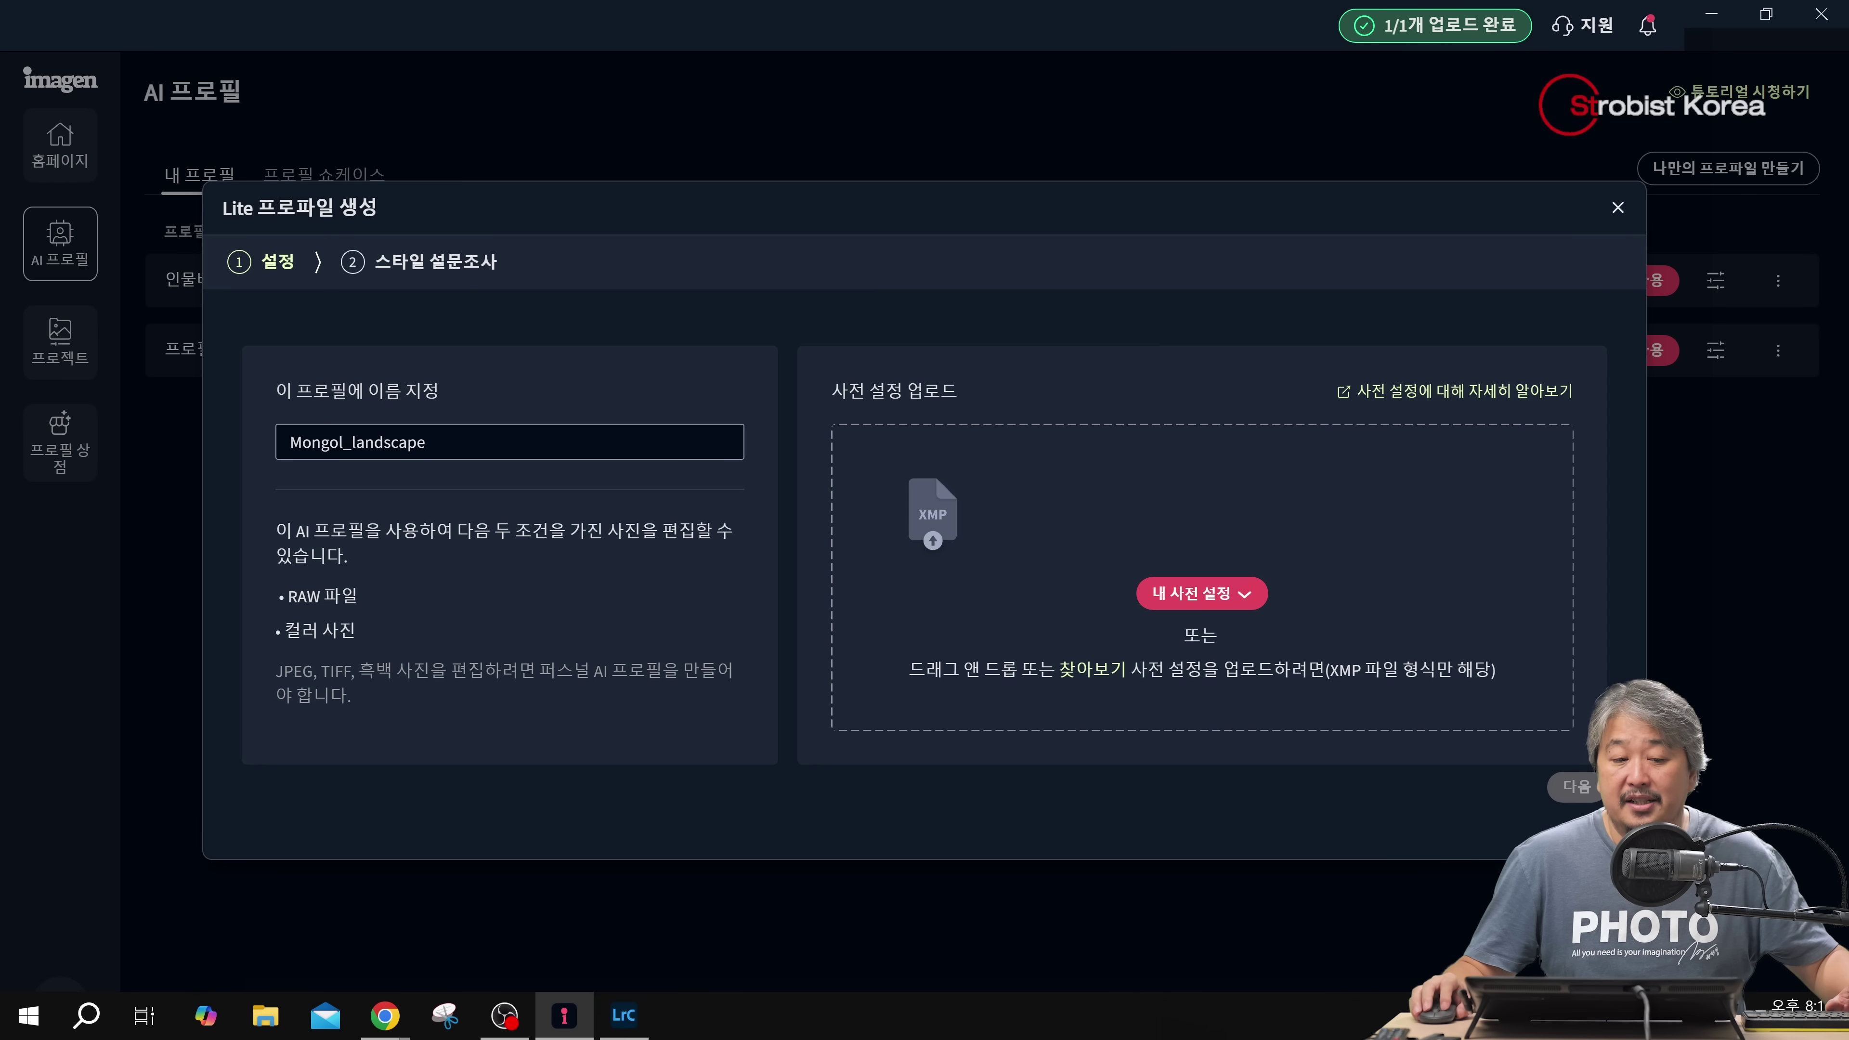
left_click(624, 1015)
right_click(843, 338)
mouse_move(910, 724)
left_click(1090, 723)
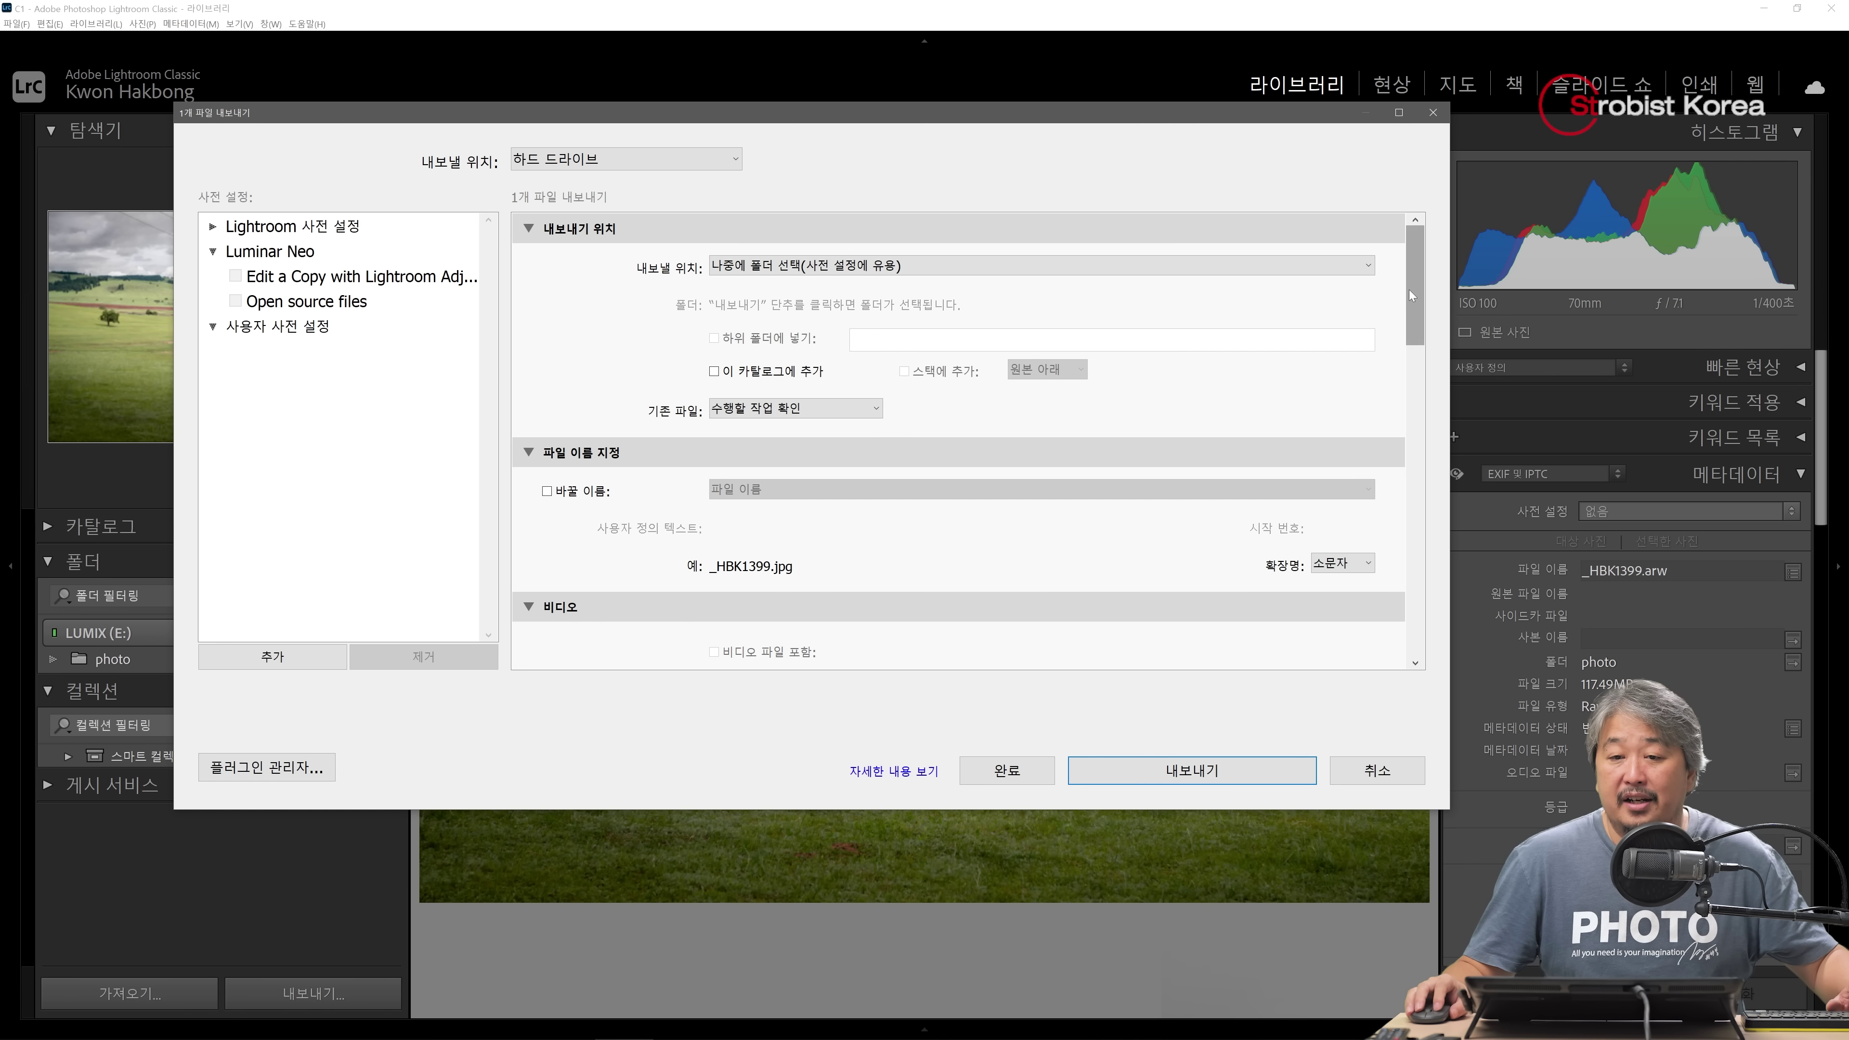
left_click_drag(1410, 291, 1421, 393)
left_click(903, 421)
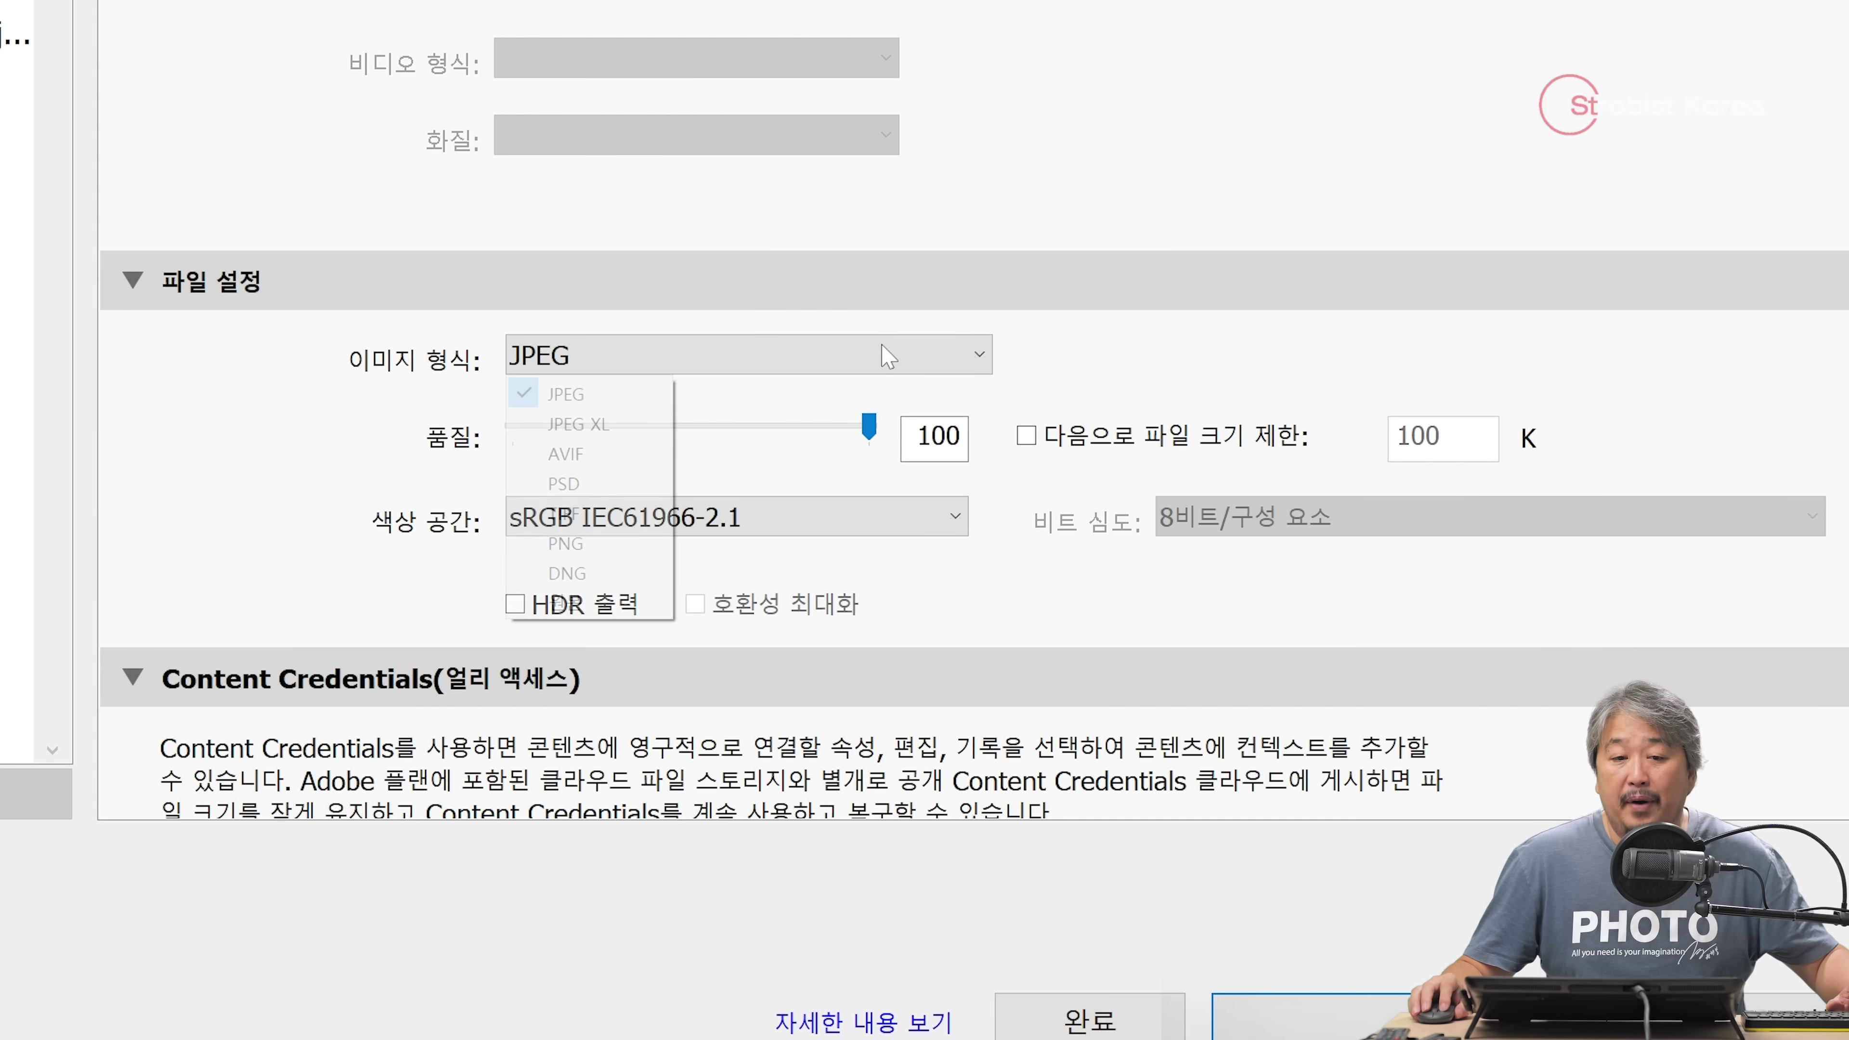
left_click(615, 580)
left_click(742, 363)
left_click(627, 601)
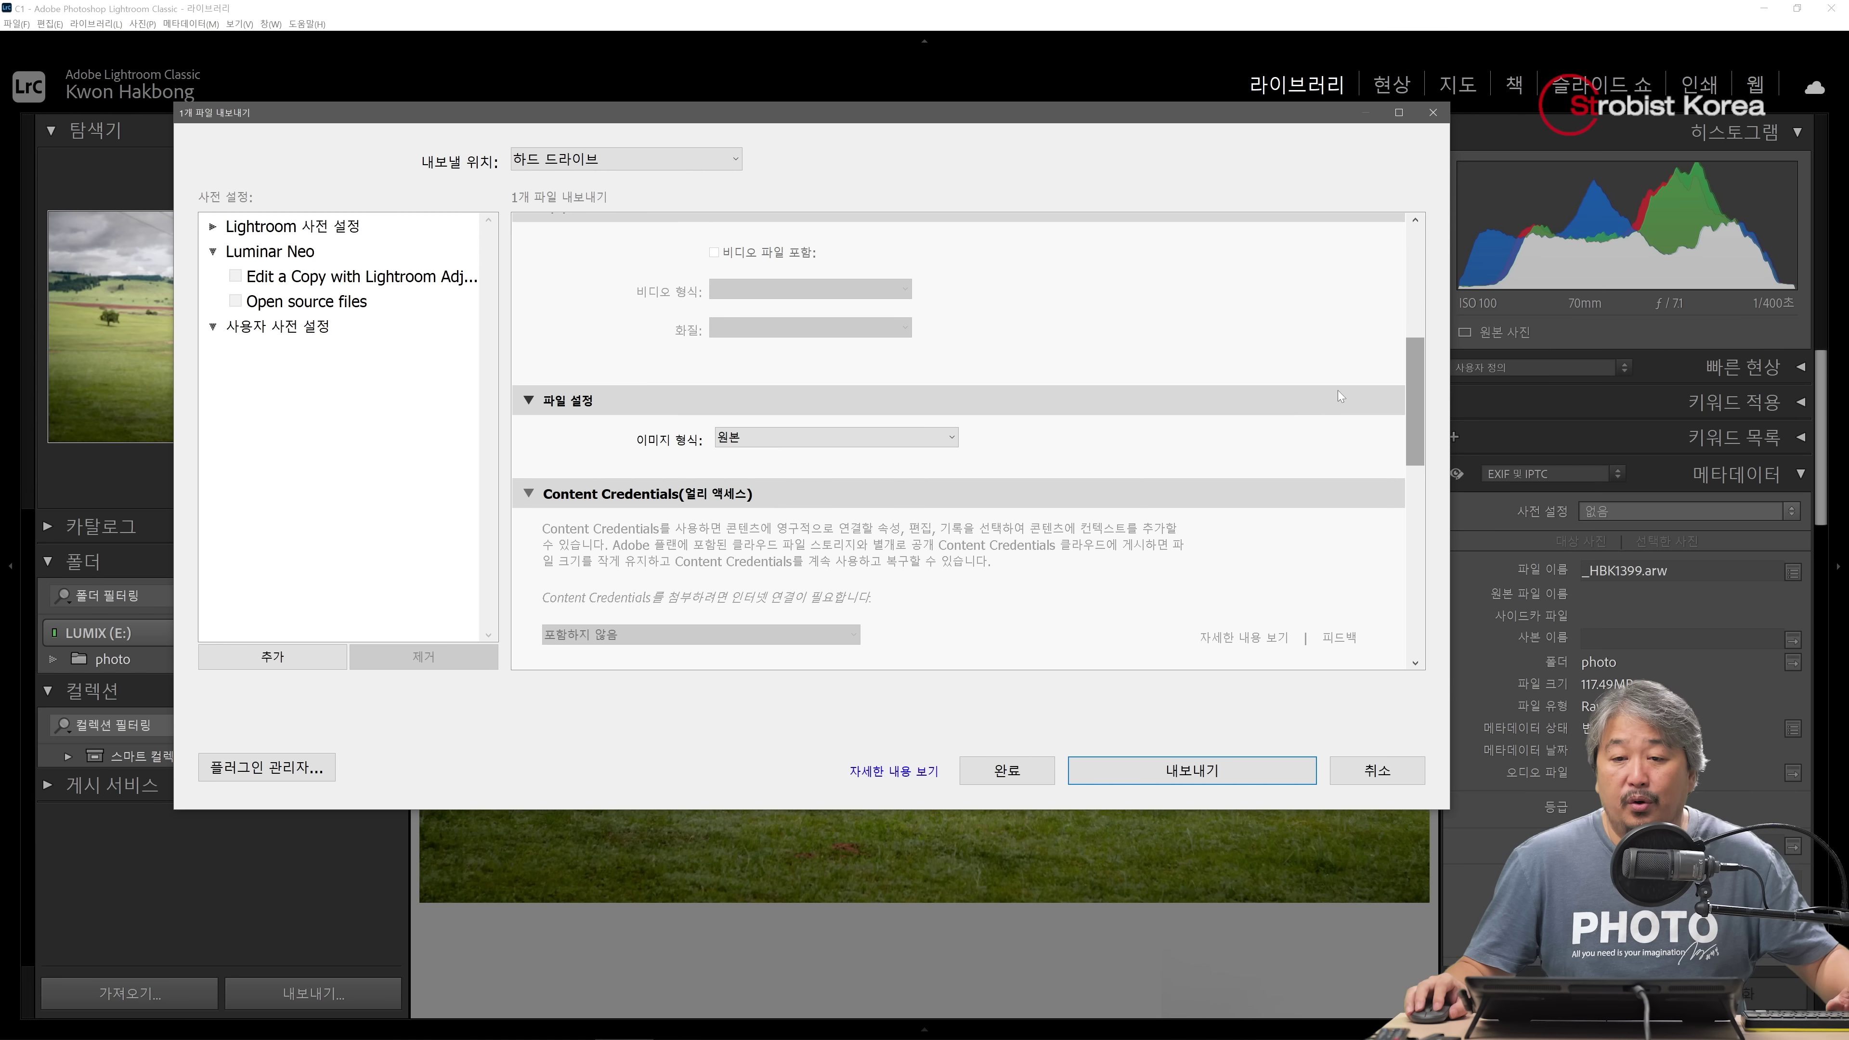
left_click_drag(1403, 387, 1384, 601)
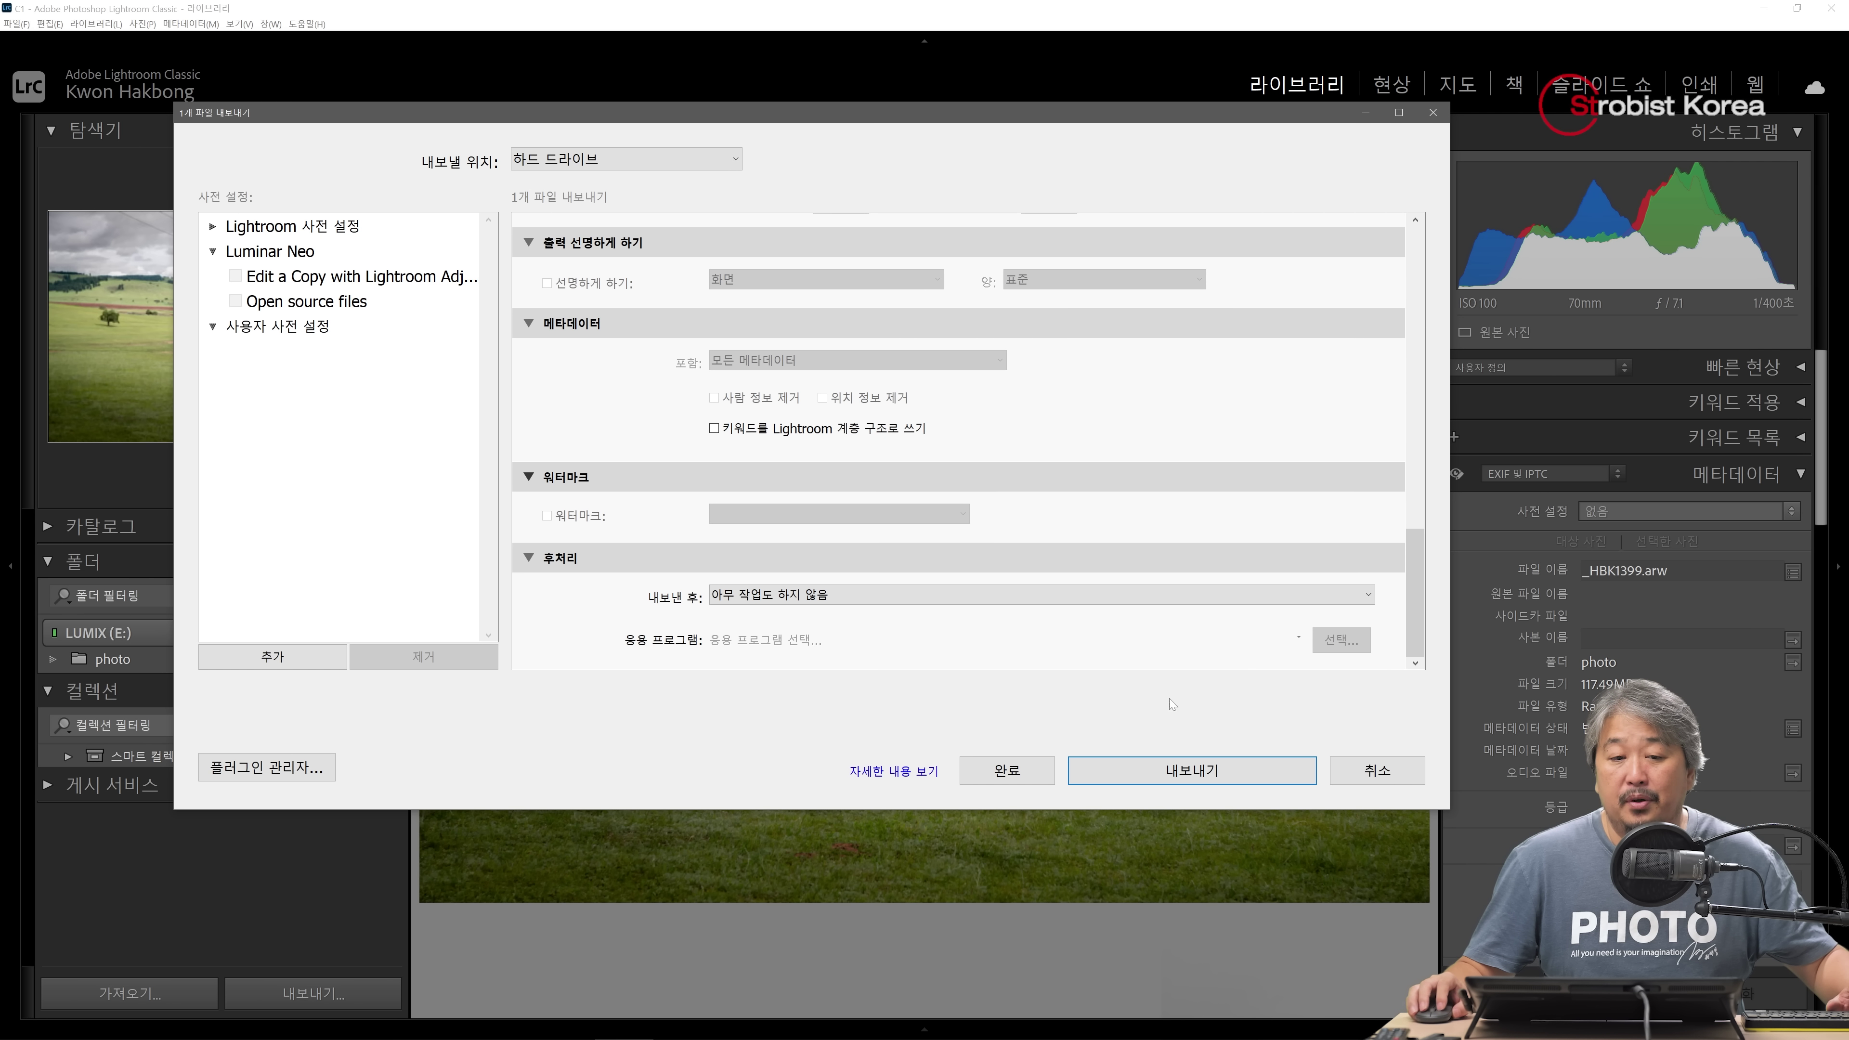
Export _HBK1399.arw into a new folder named 1399 on the LUMIX (E:) drive
left_click(1205, 772)
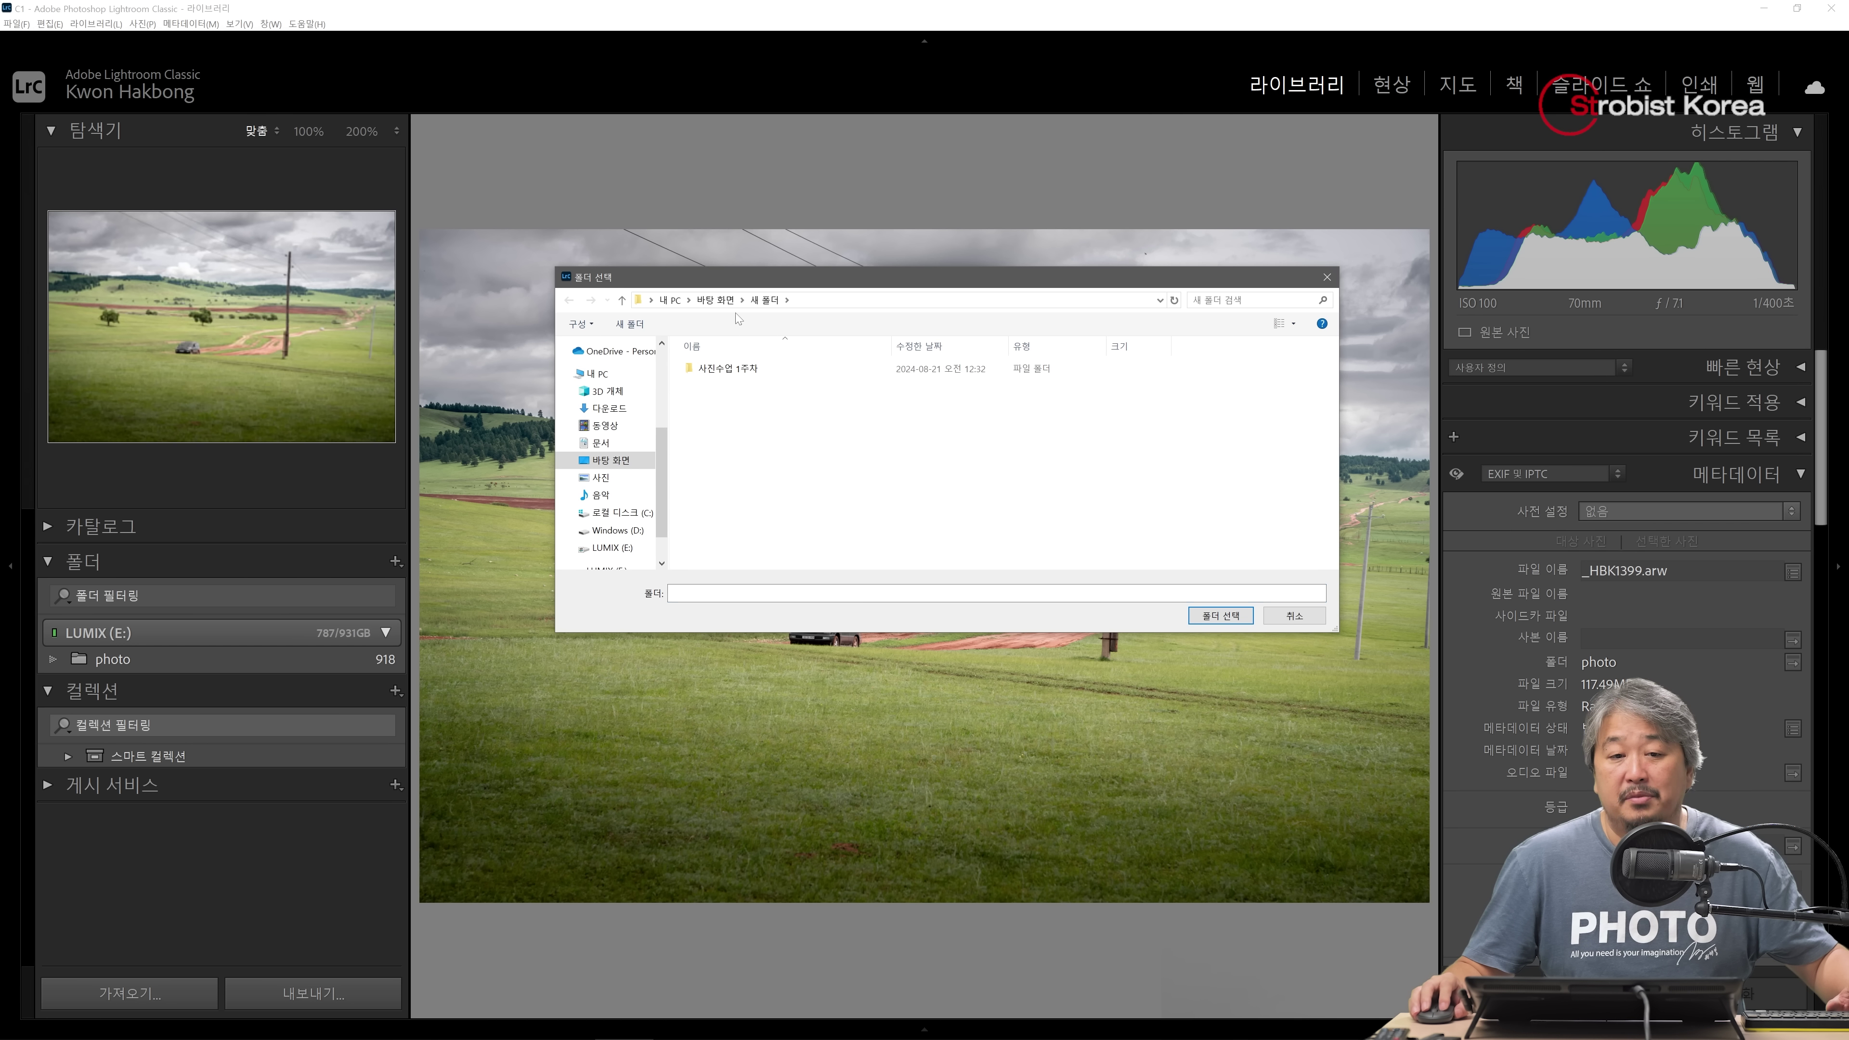
scroll(639, 500, "down", 1)
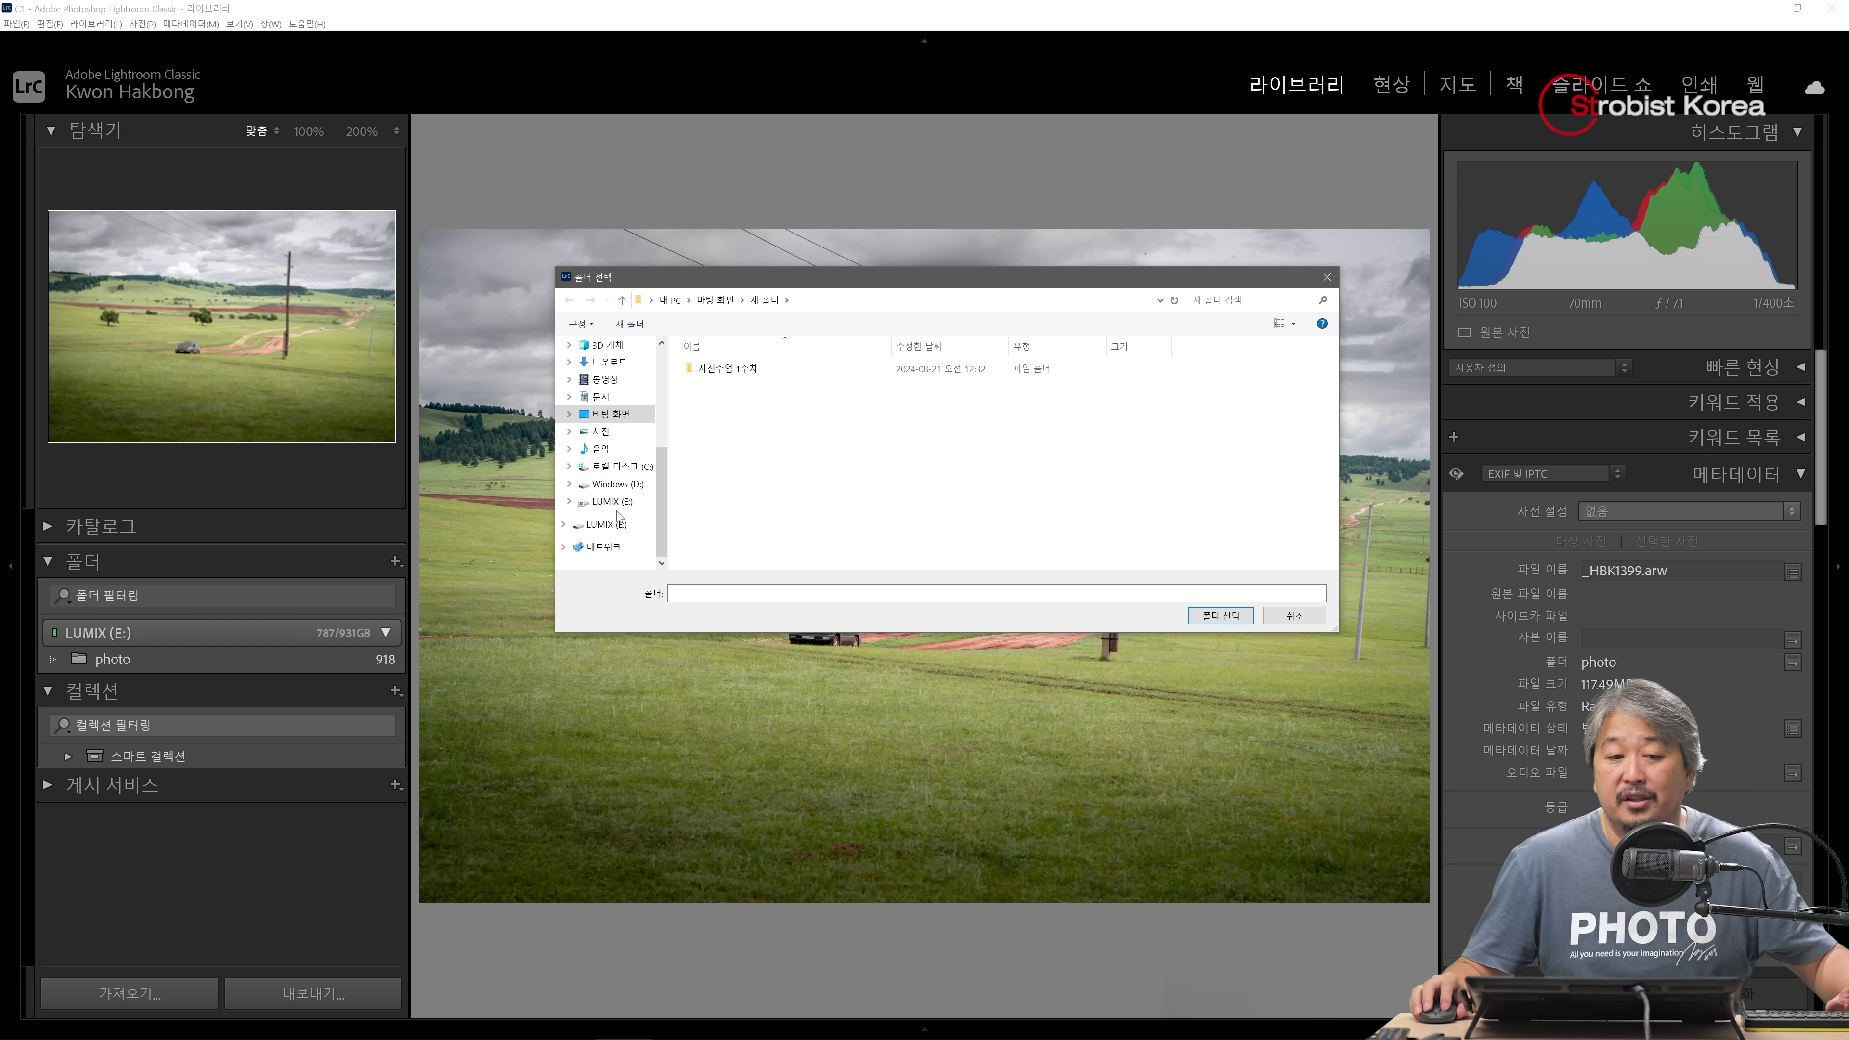
left_click(617, 505)
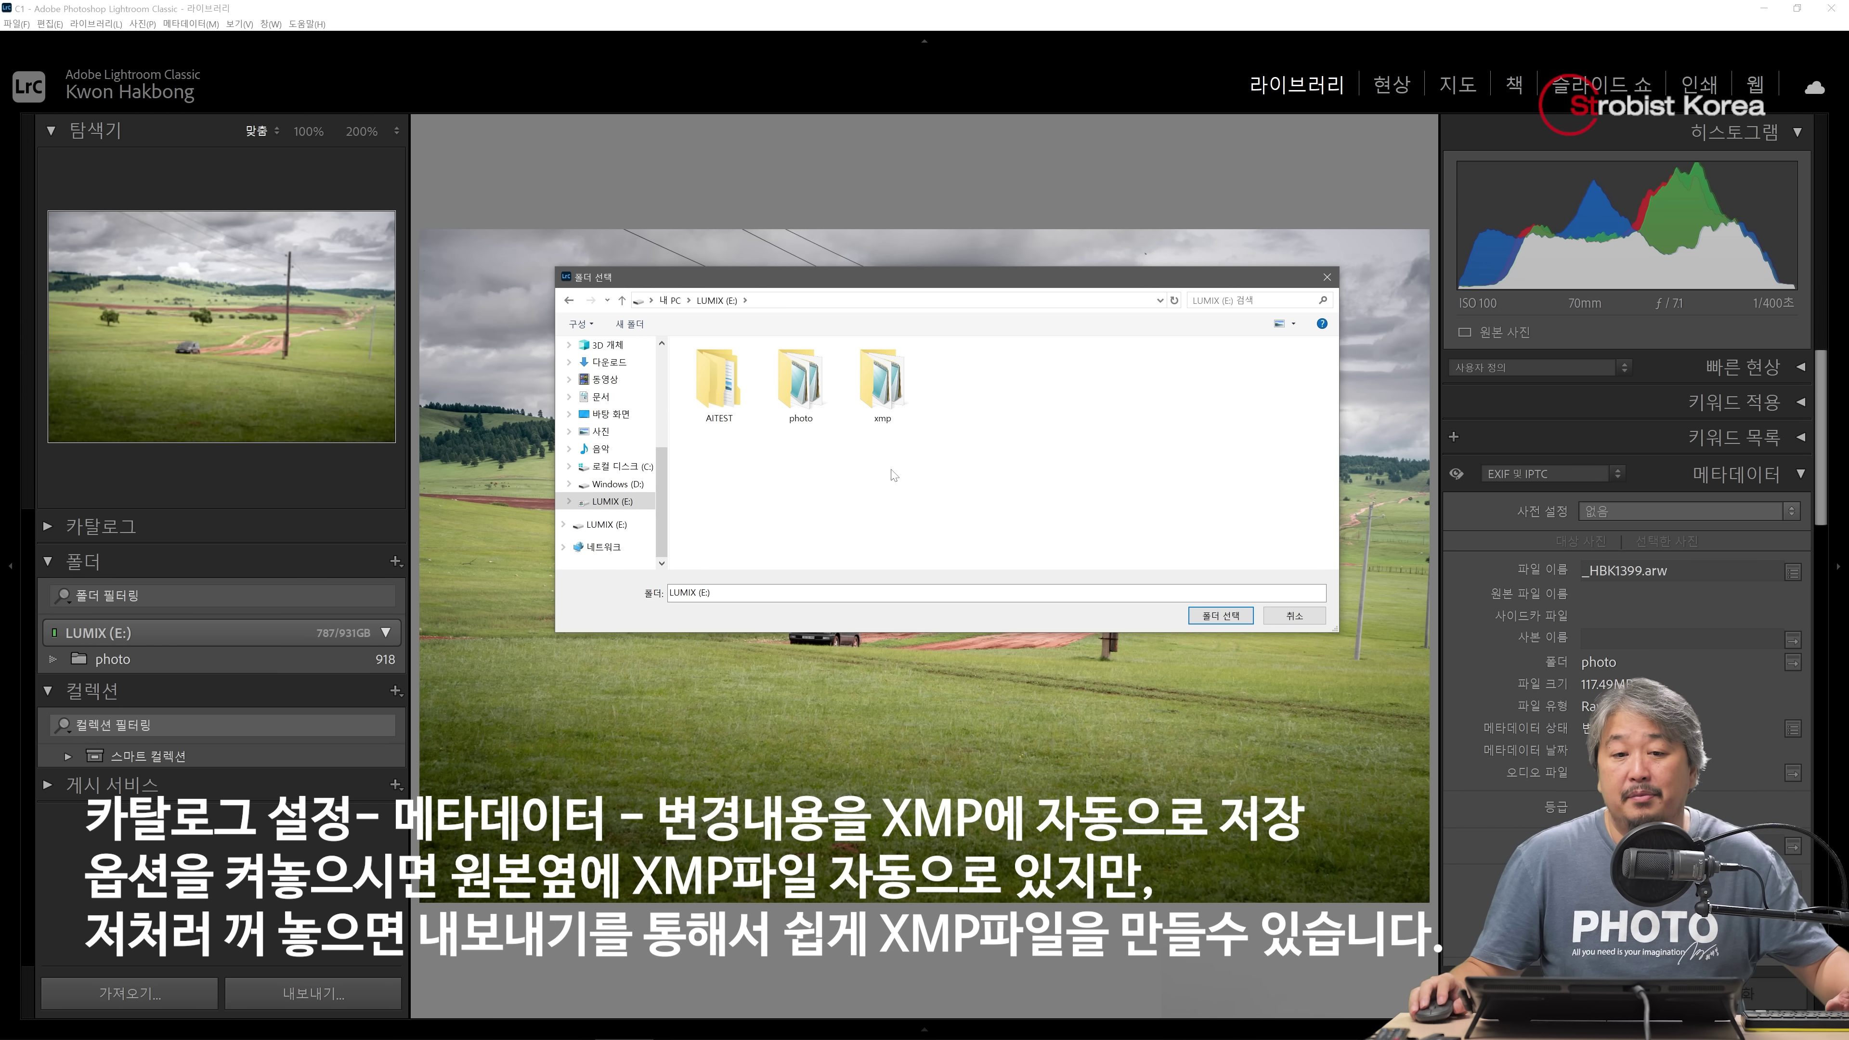
right_click(1009, 370)
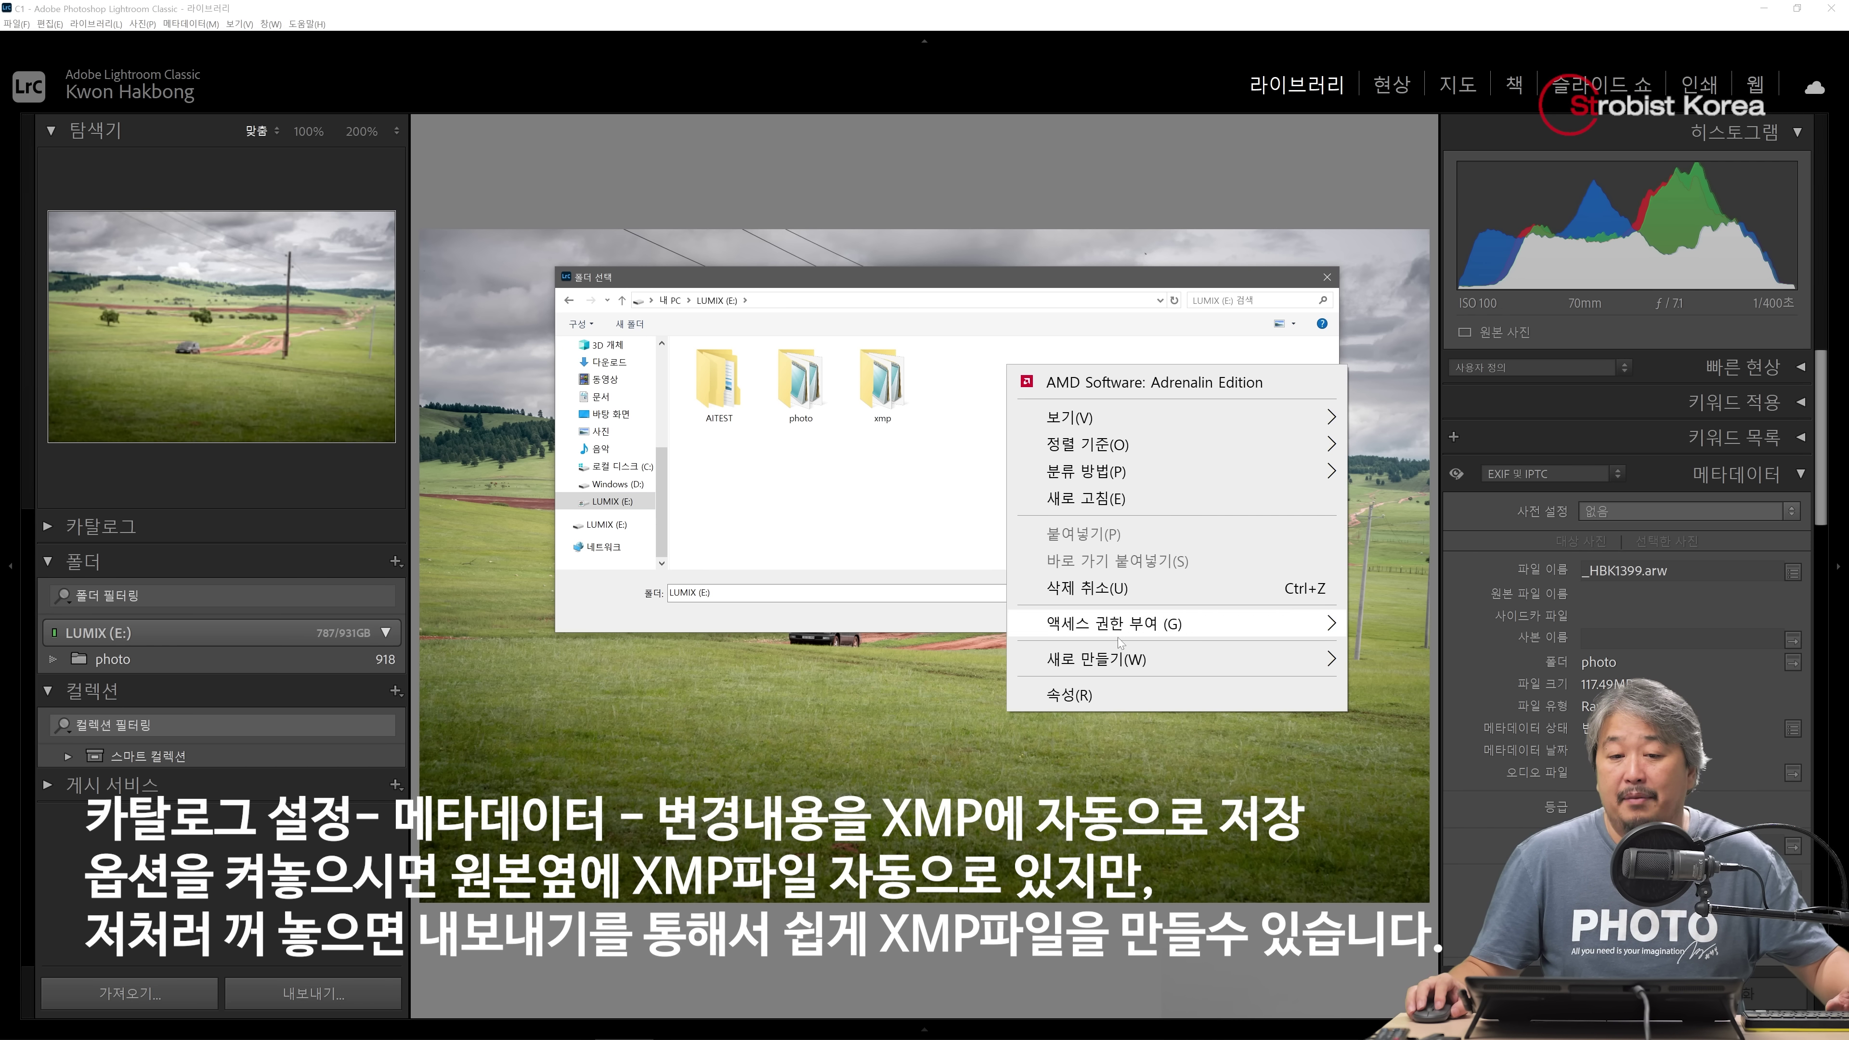
mouse_move(1274, 659)
left_click(1384, 663)
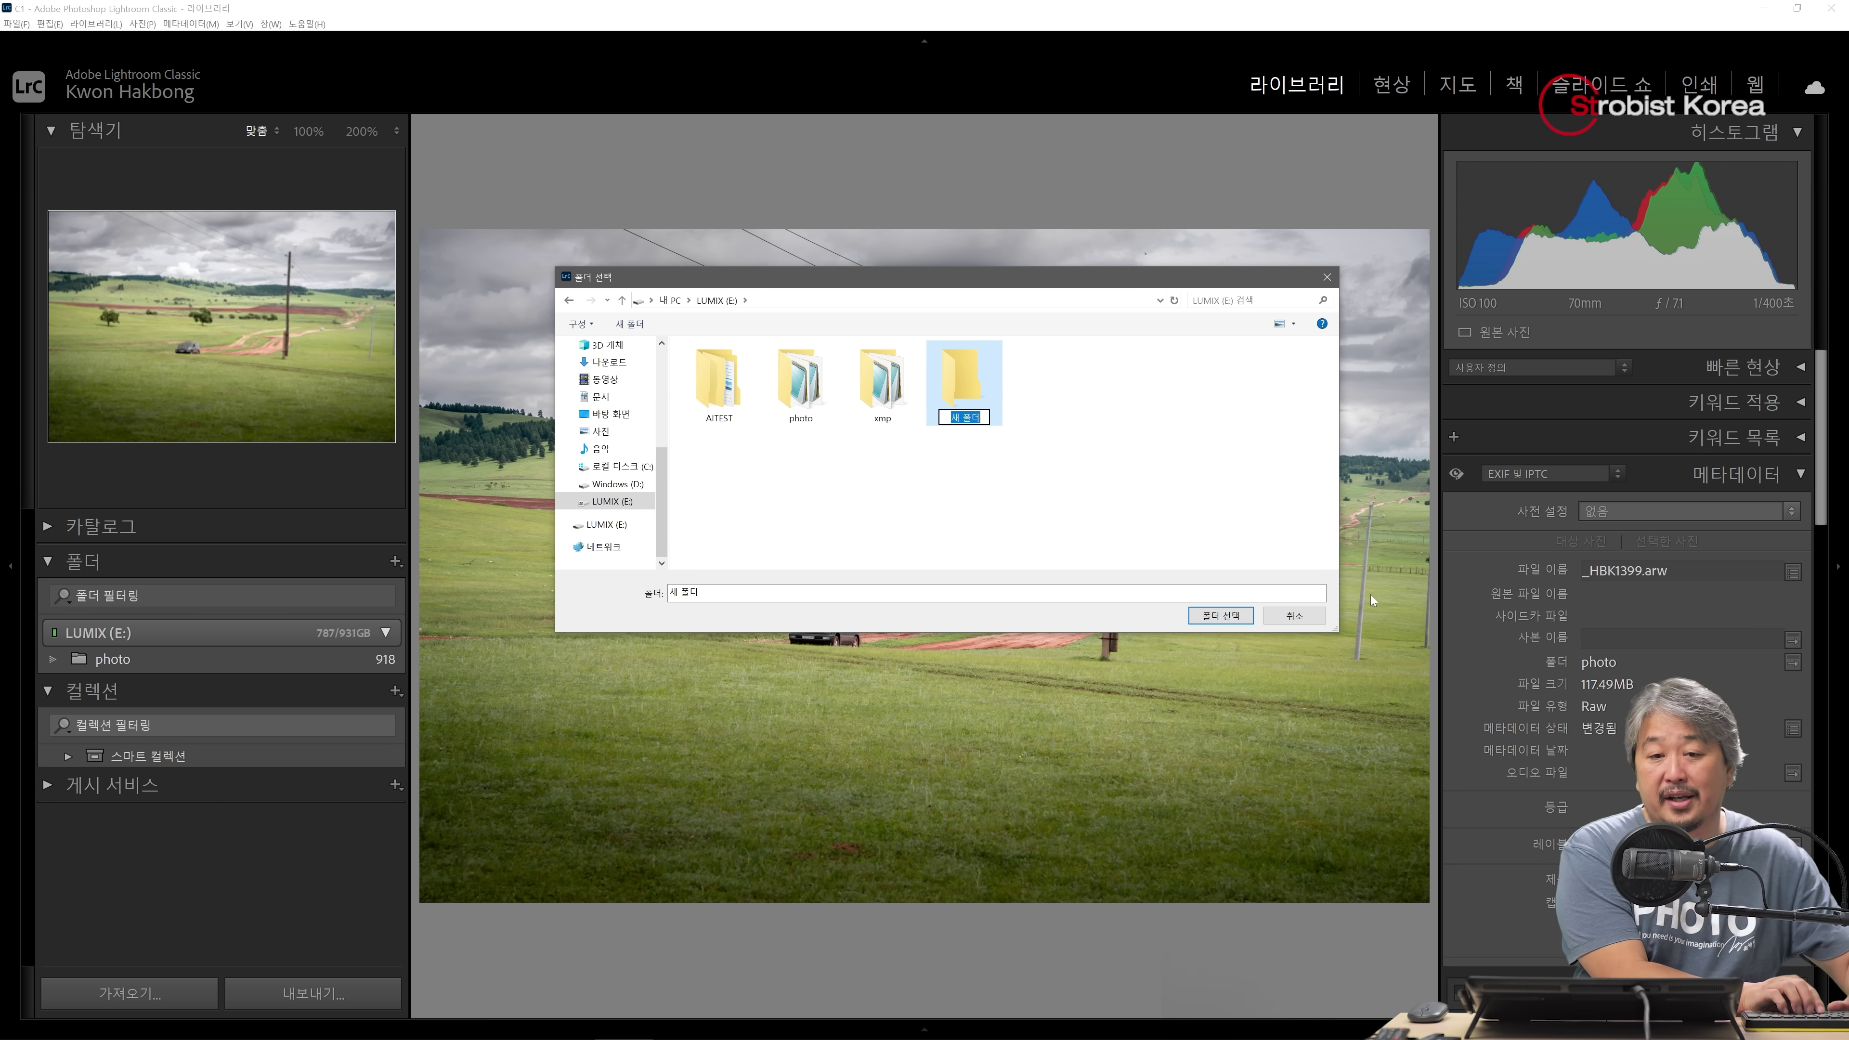
type("1399")
key("Return")
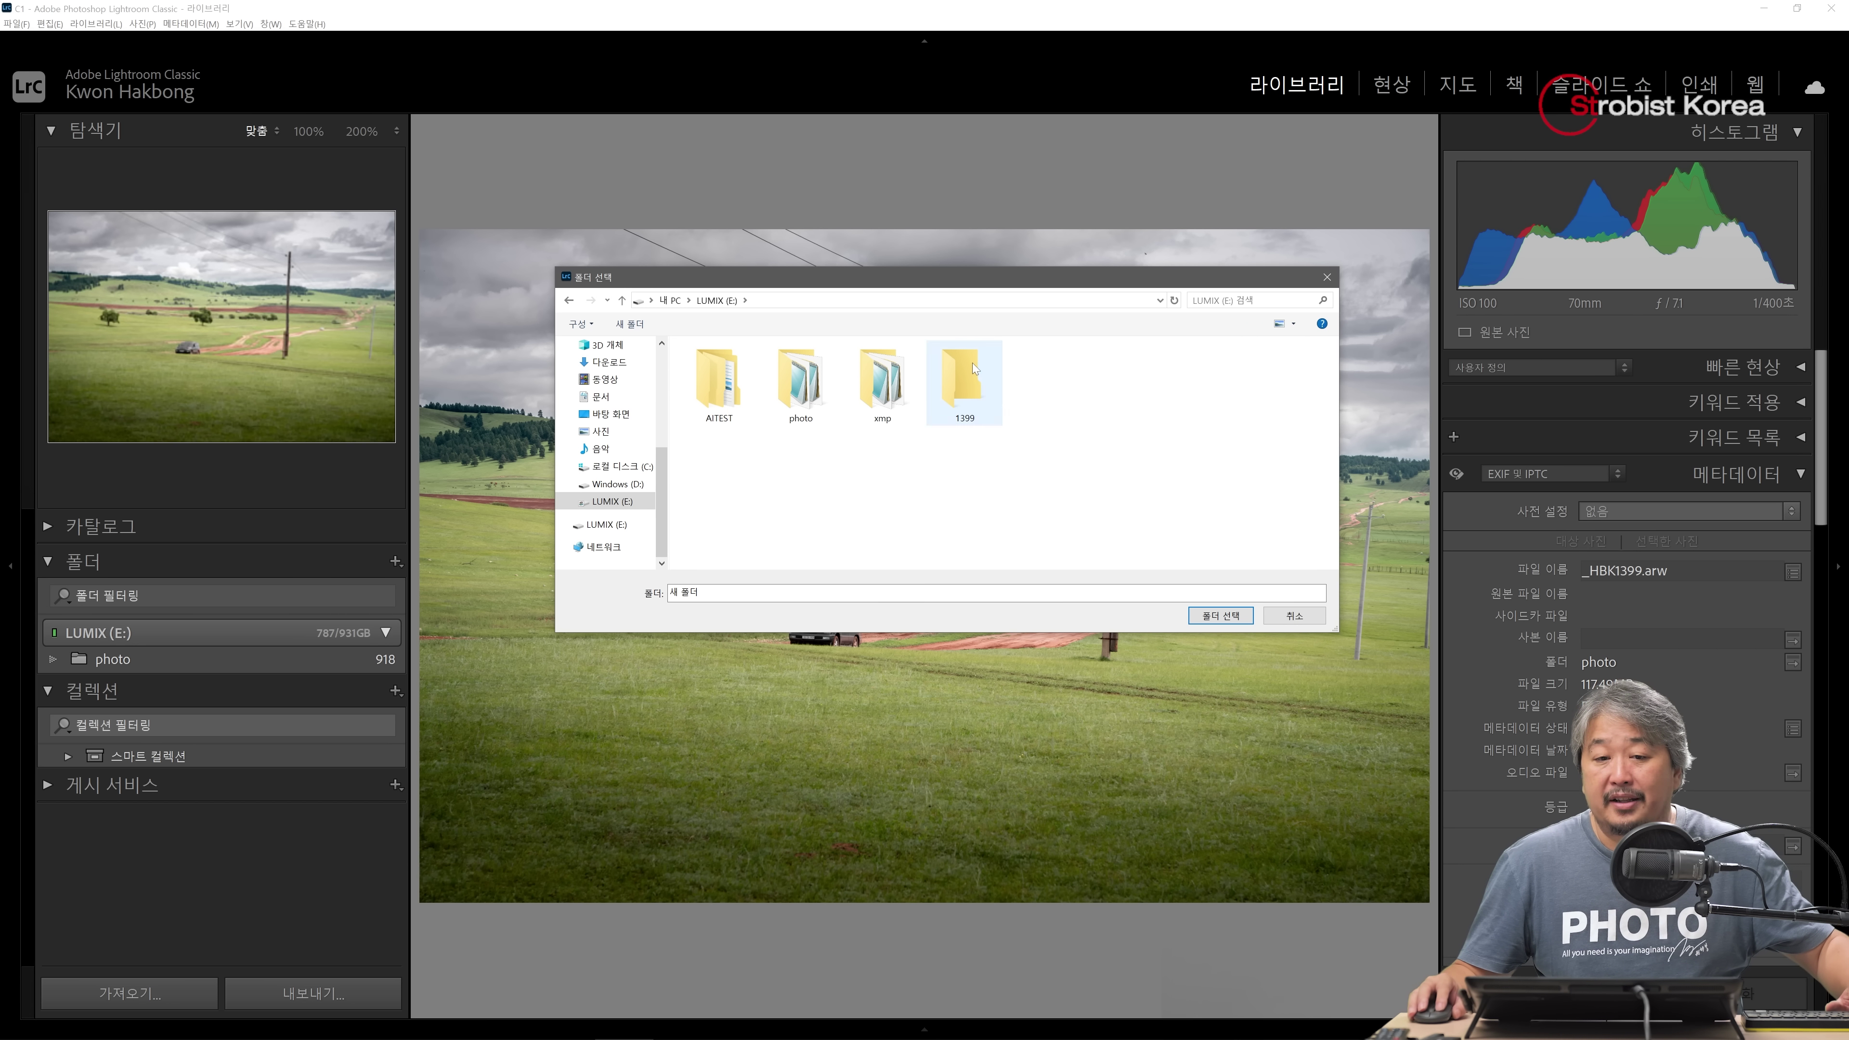
double_click(972, 363)
left_click(1218, 616)
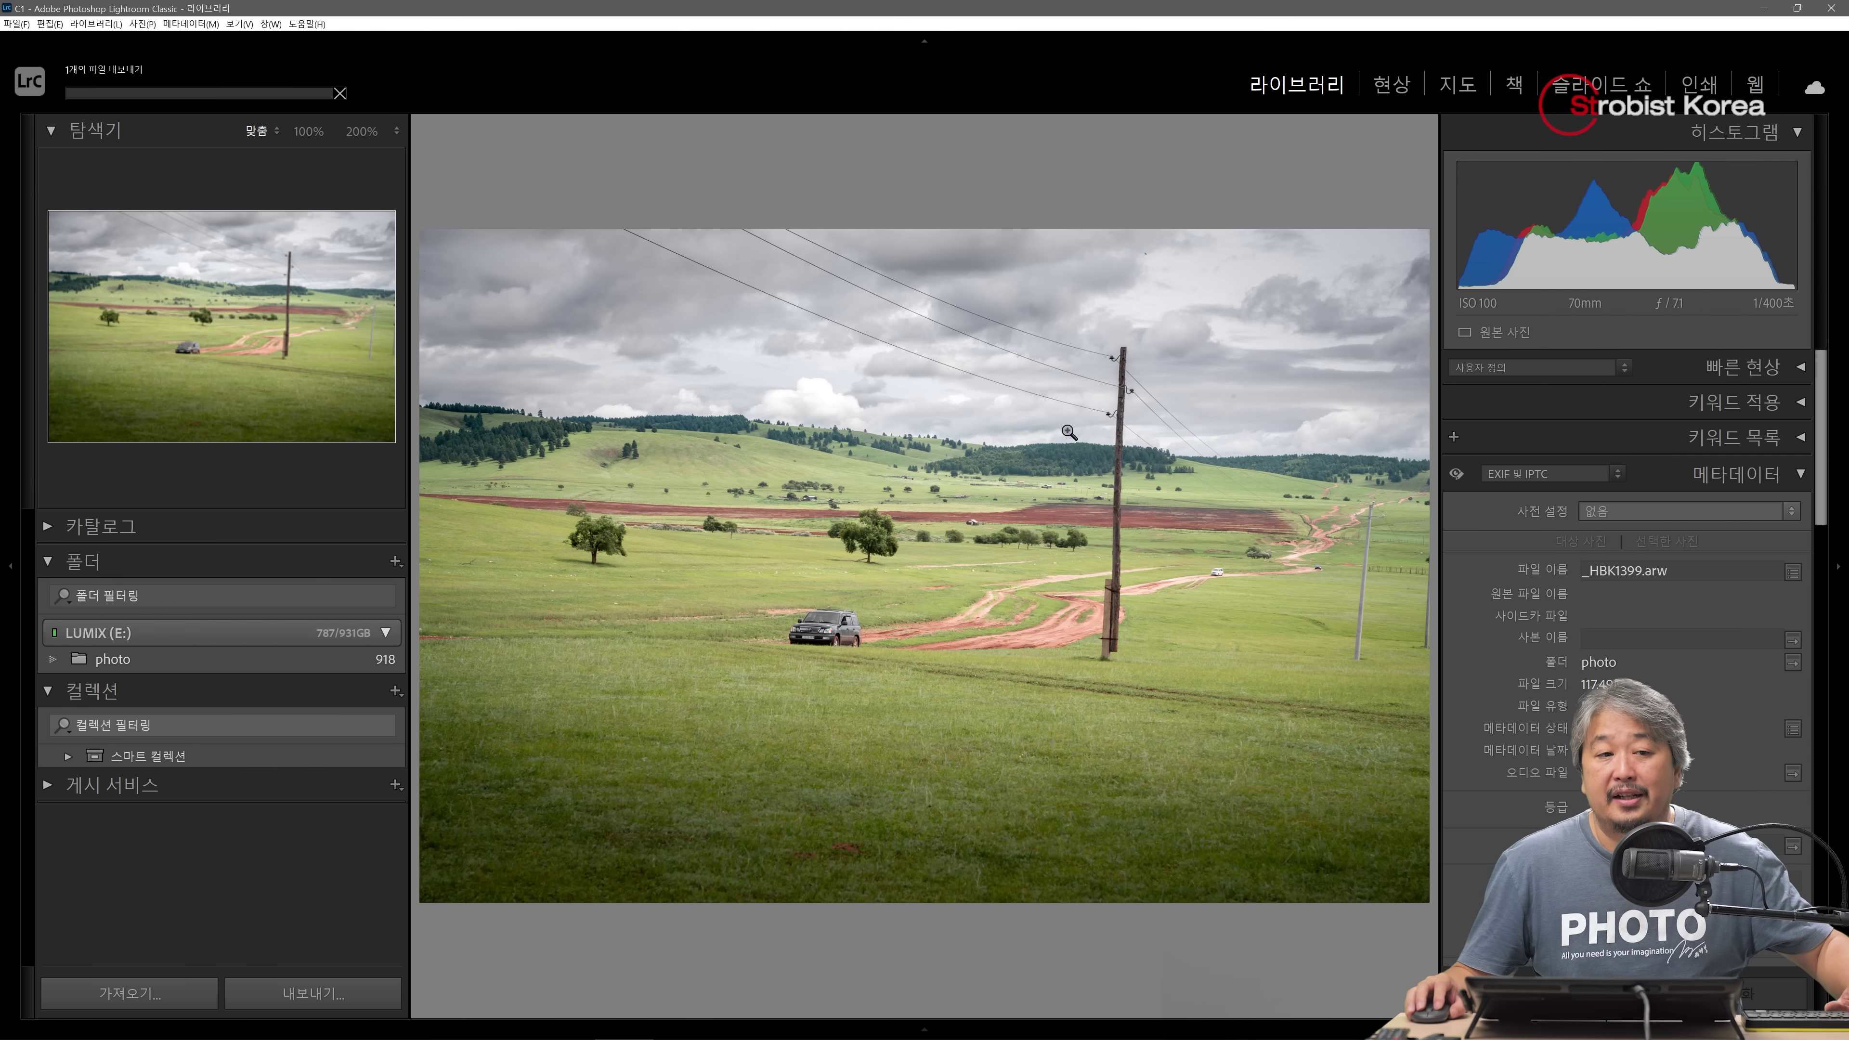
Open the 1399 folder in File Explorer and check the exported _HBK1399.arw and _HBK1399.xmp files
left_click(266, 1023)
left_click(430, 683)
double_click(626, 321)
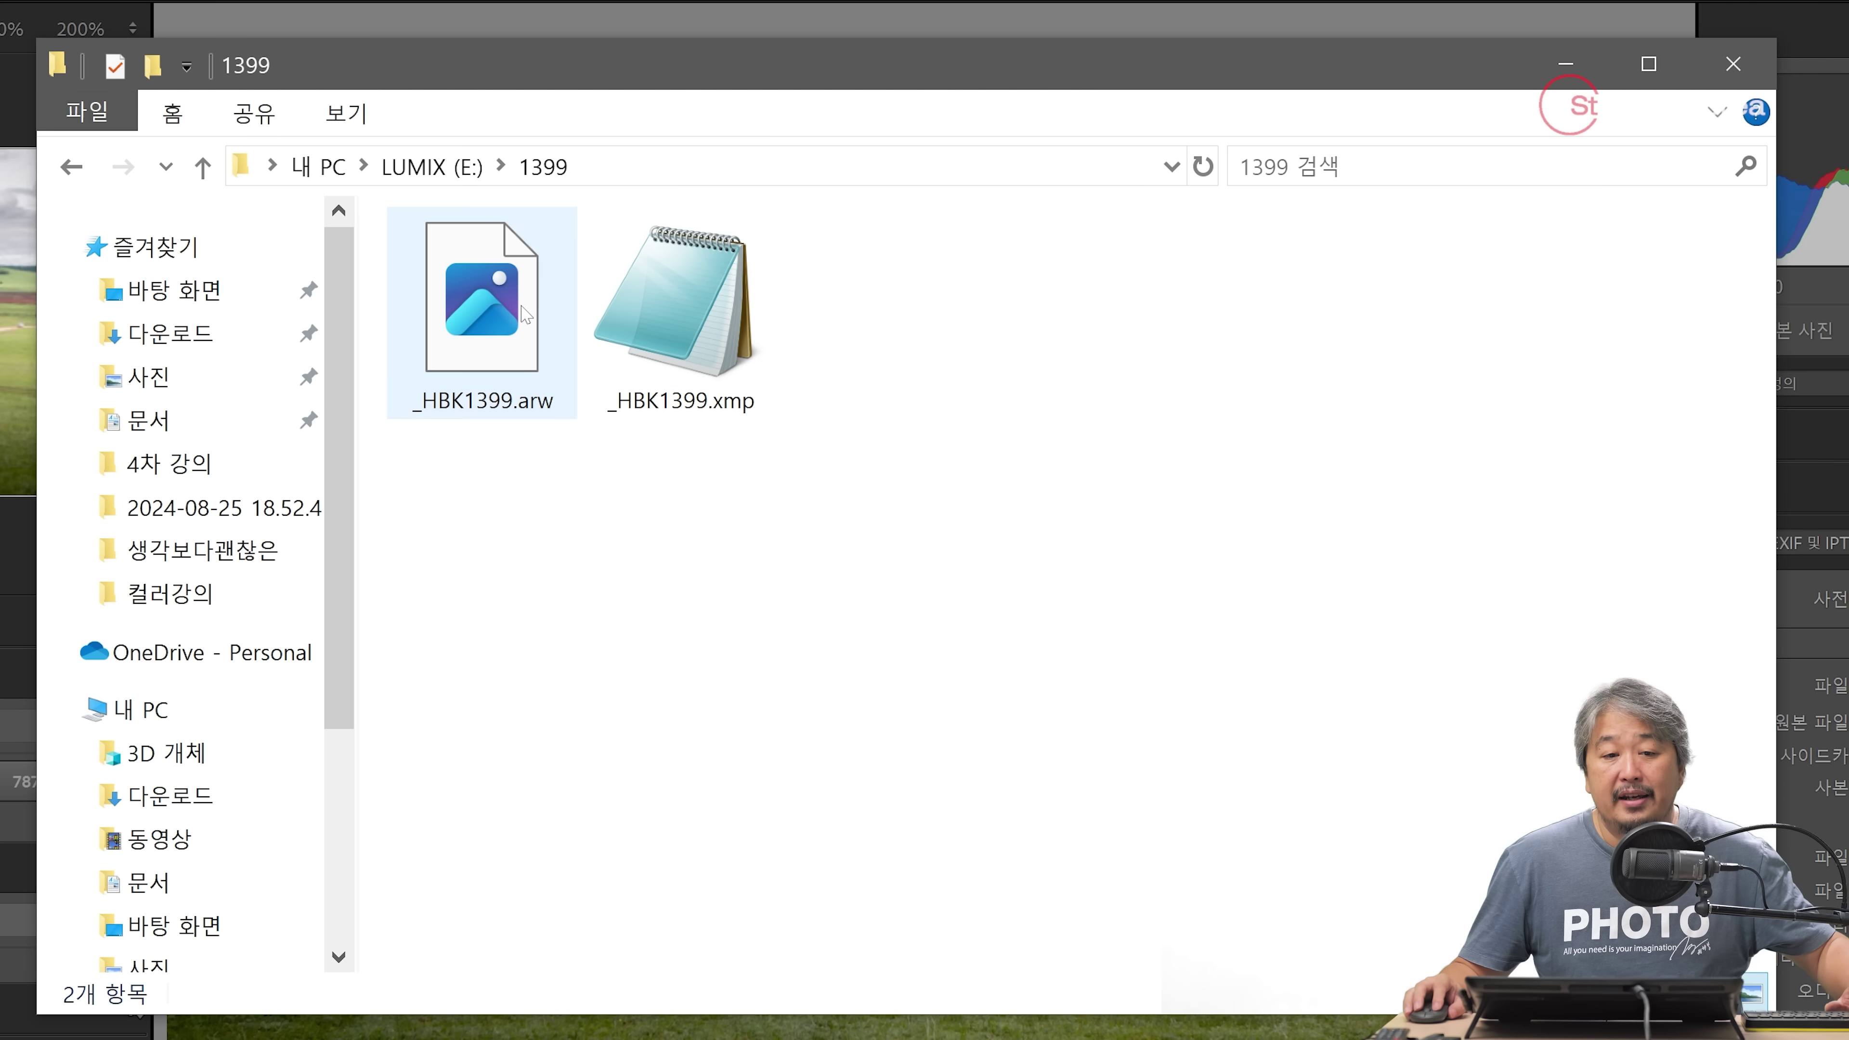
left_click(654, 362)
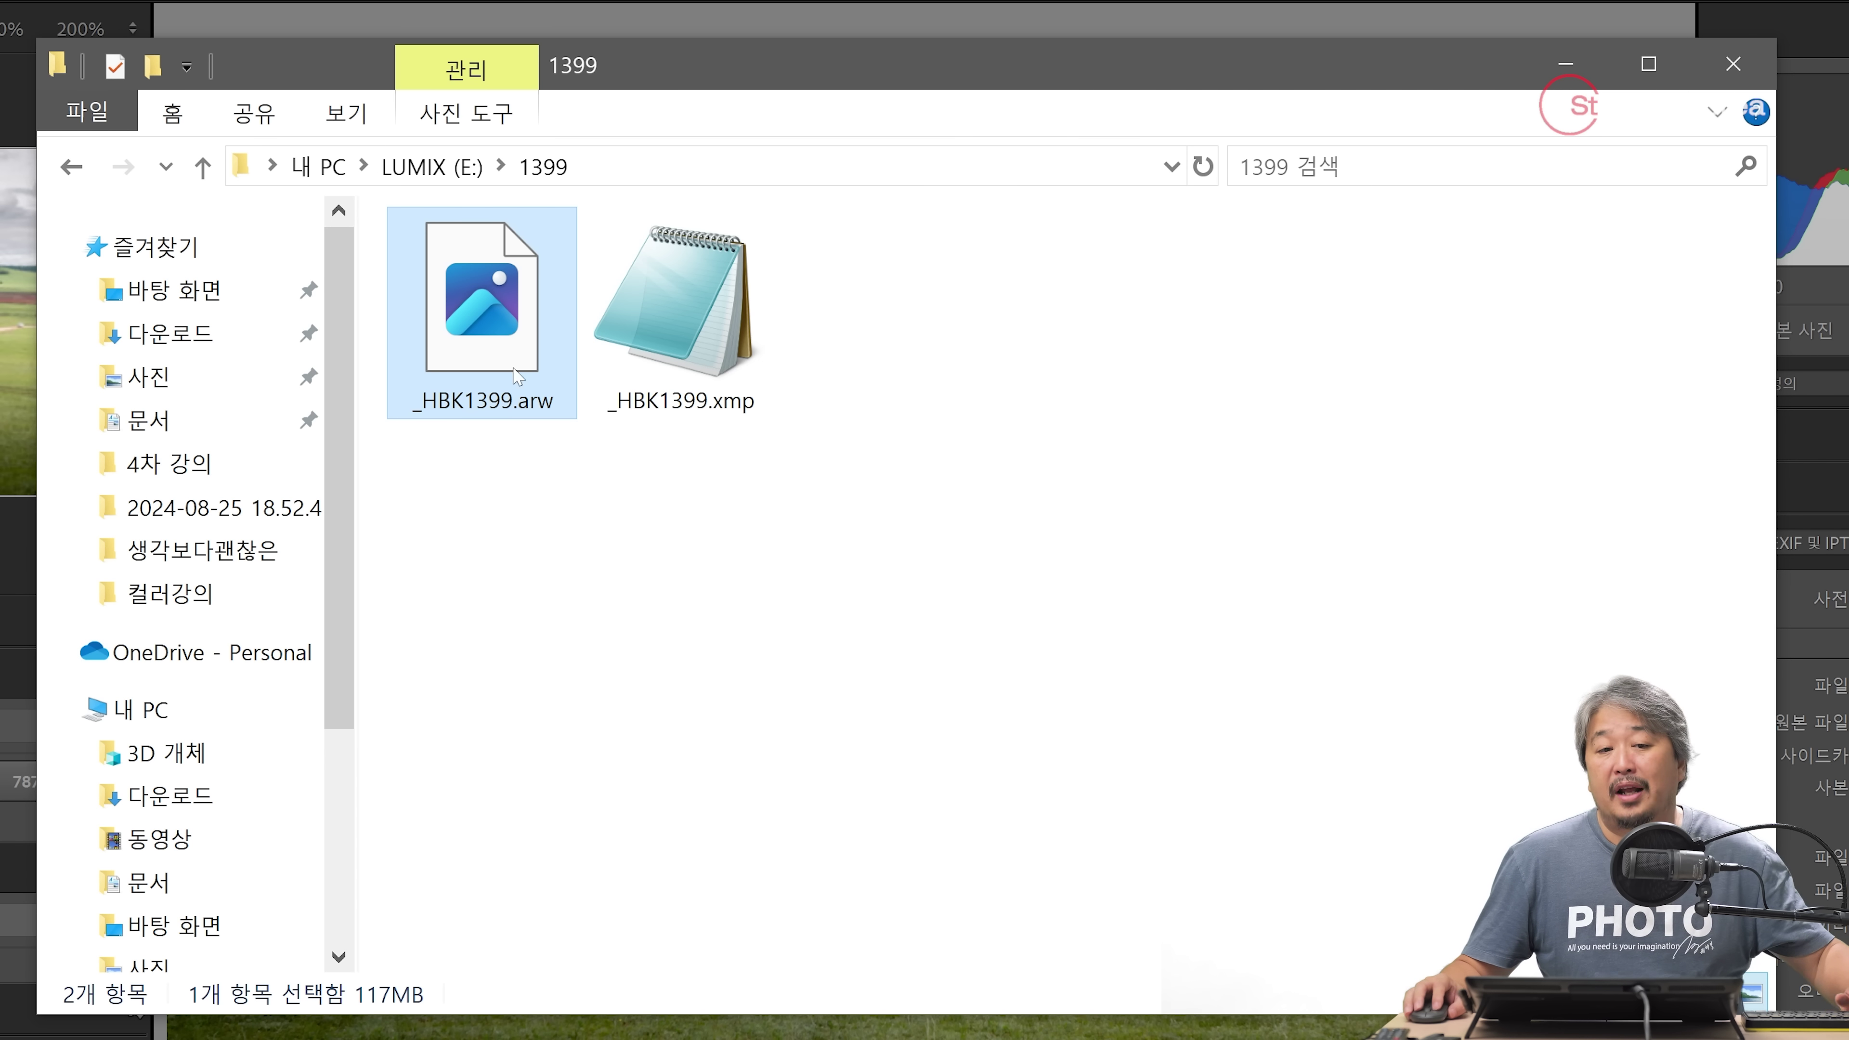
left_click(677, 321)
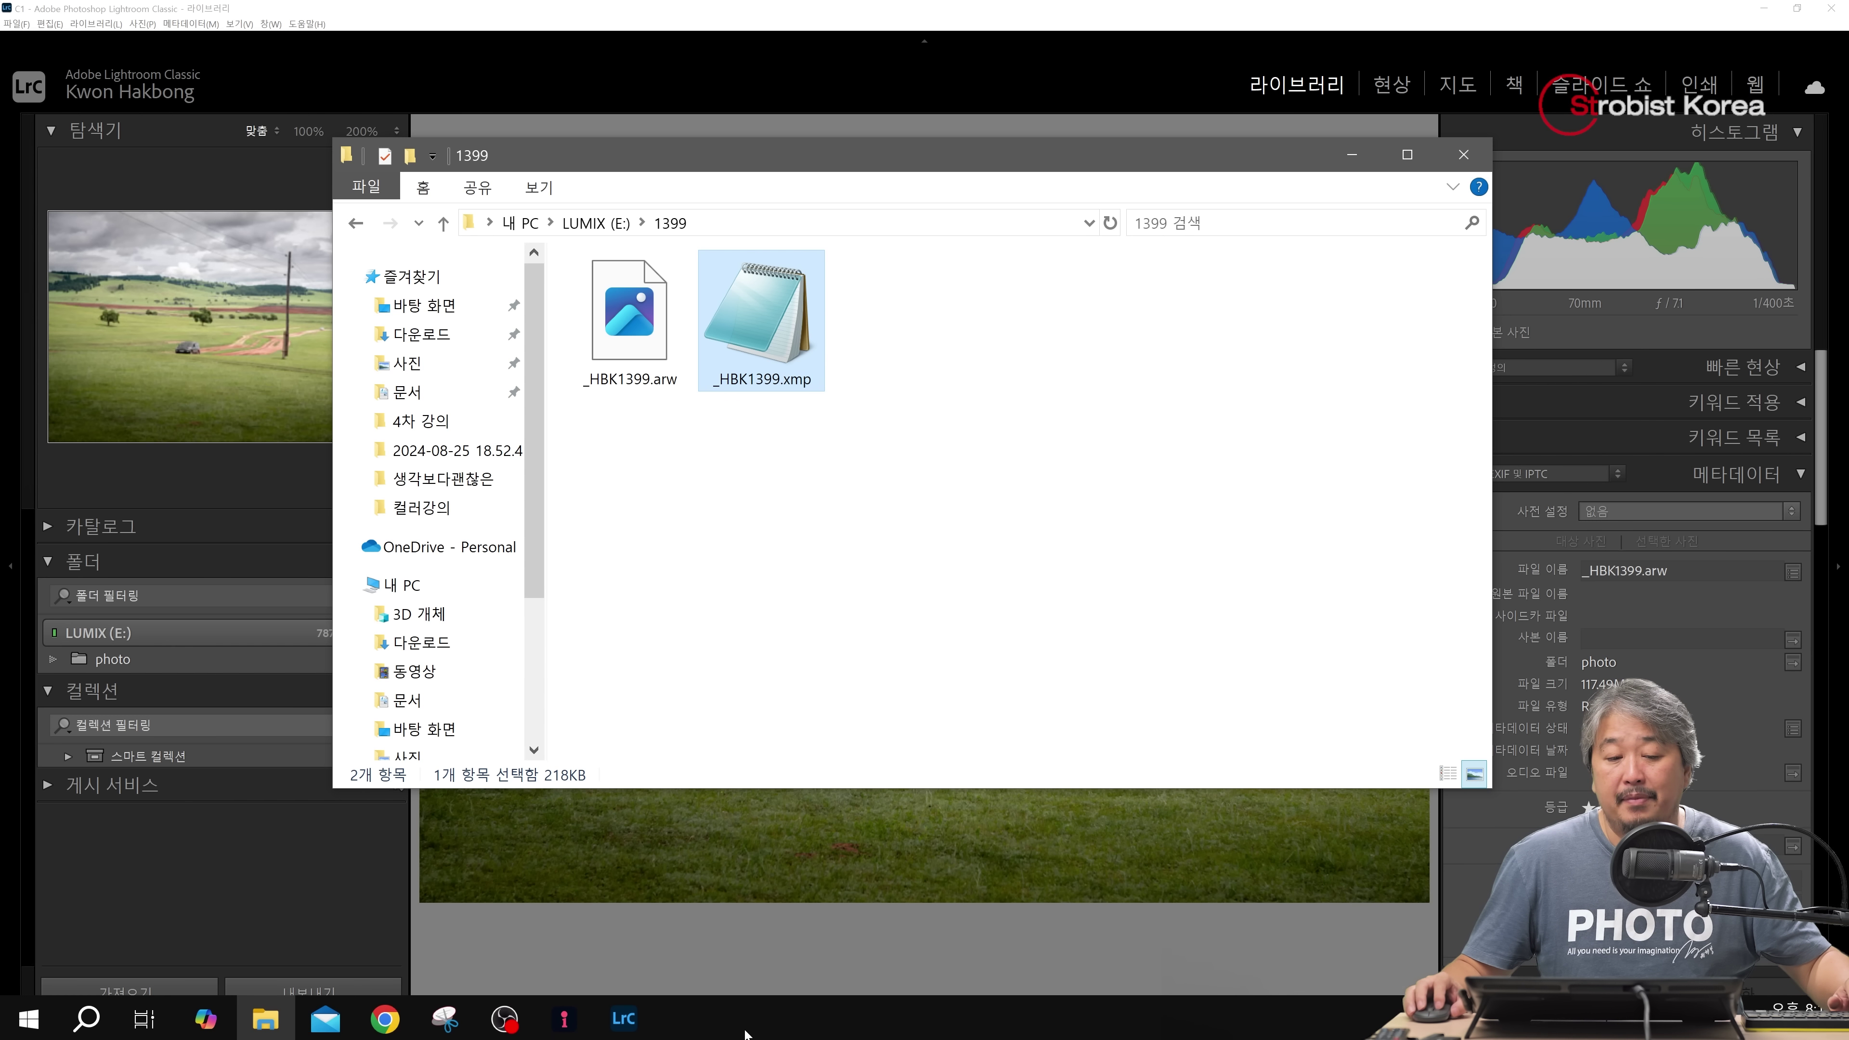
Switch to Imagen and choose _HBK1399.xmp from the 1399 folder on LUMIX (E:) as the profile's preset
left_click(564, 1018)
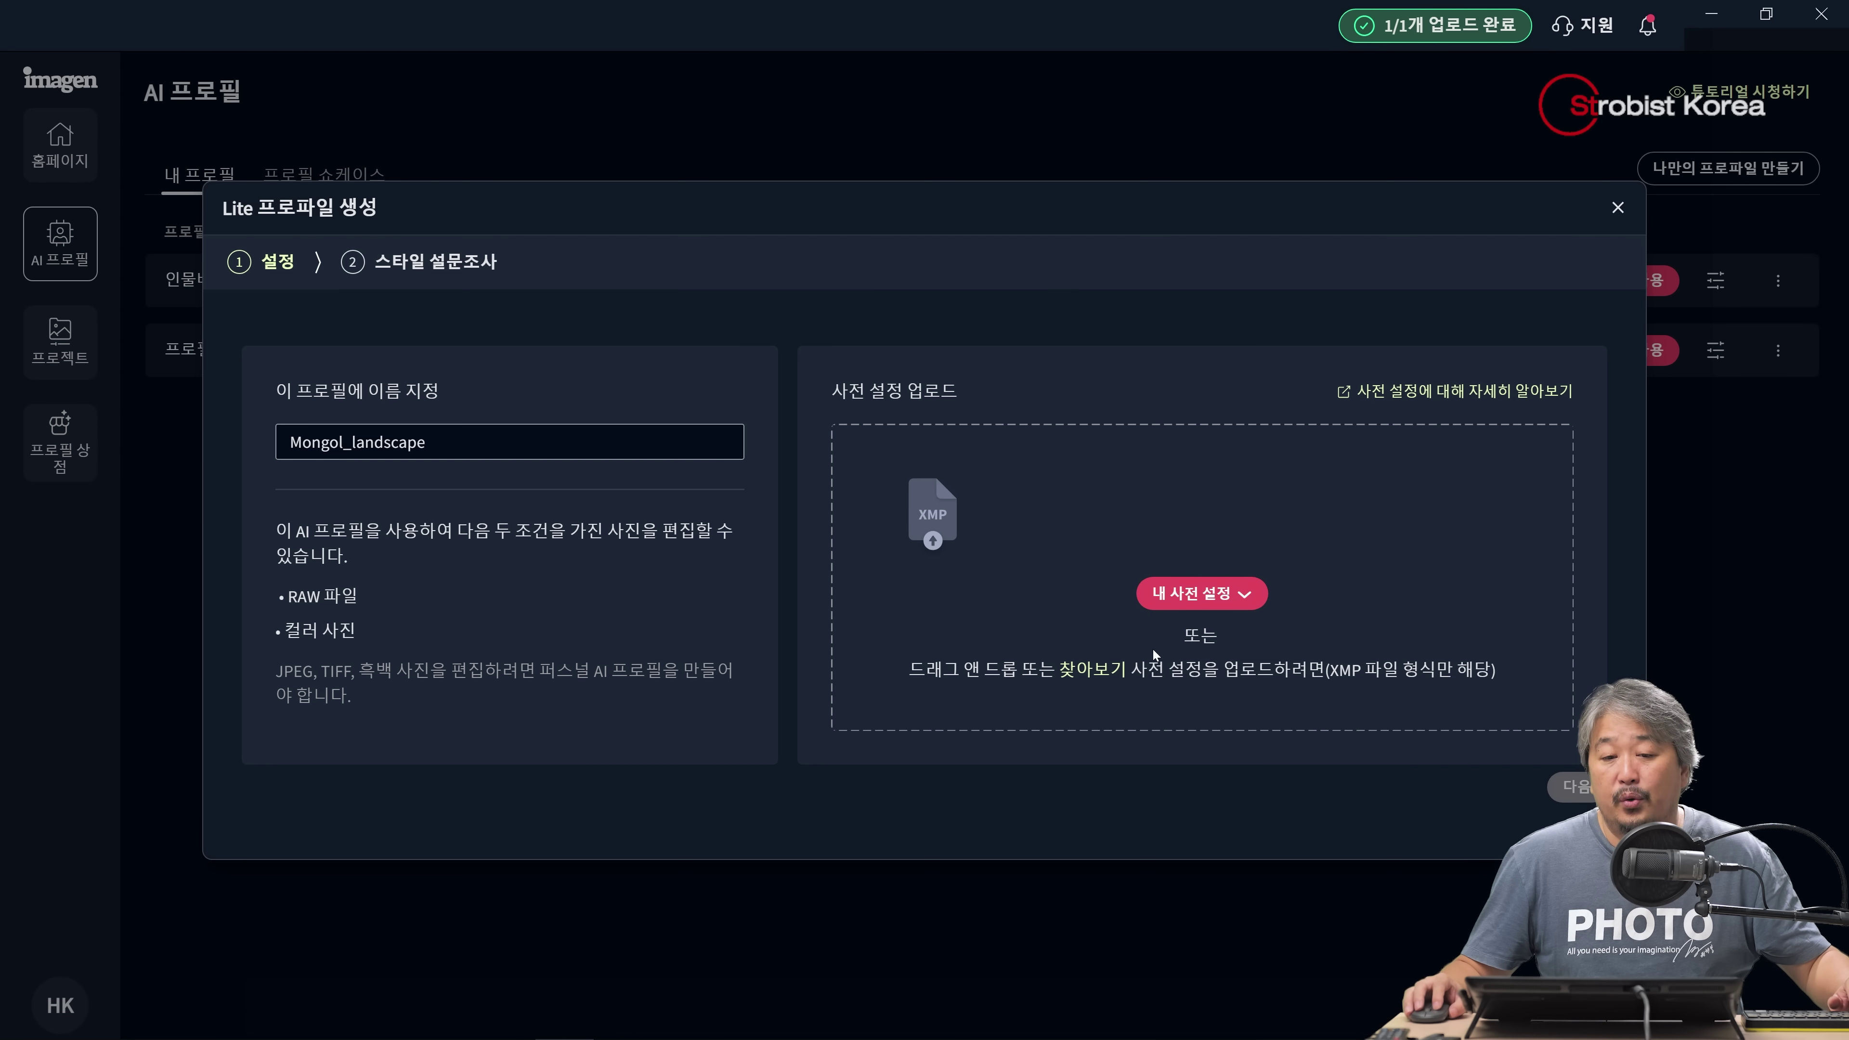
left_click(1096, 669)
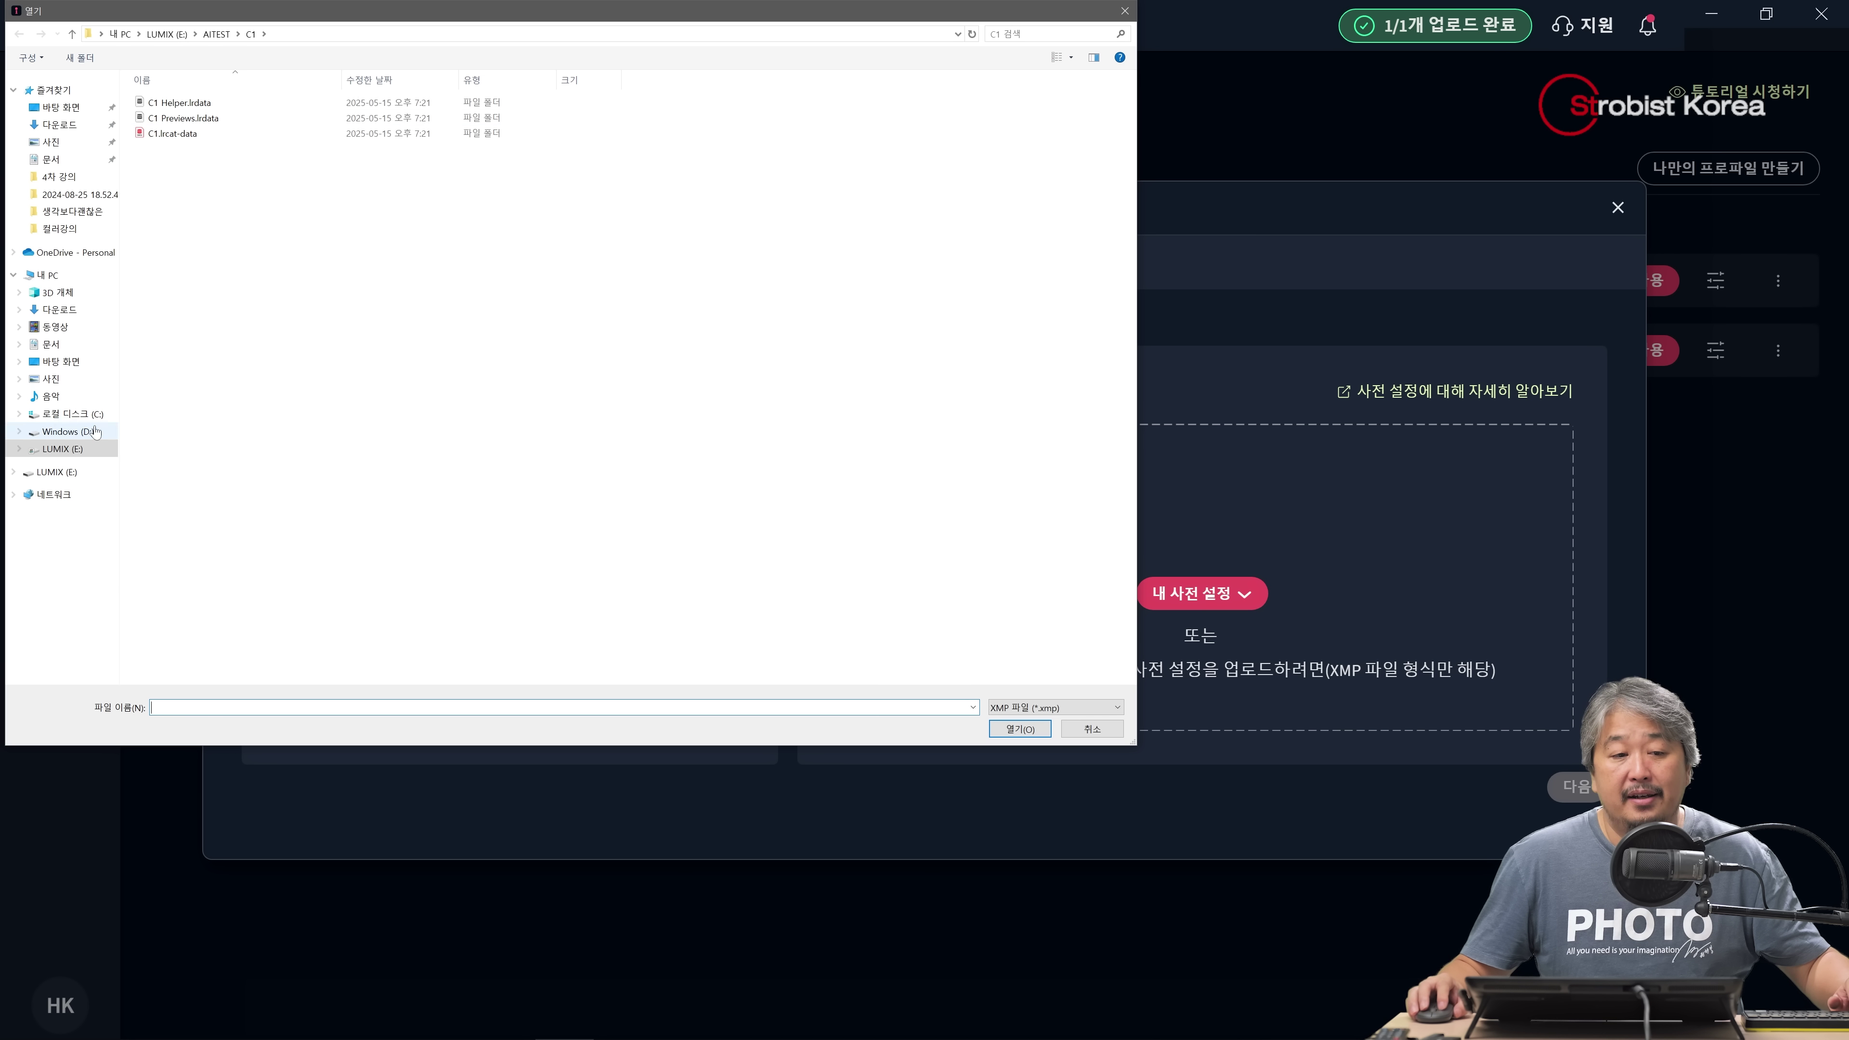
left_click(62, 449)
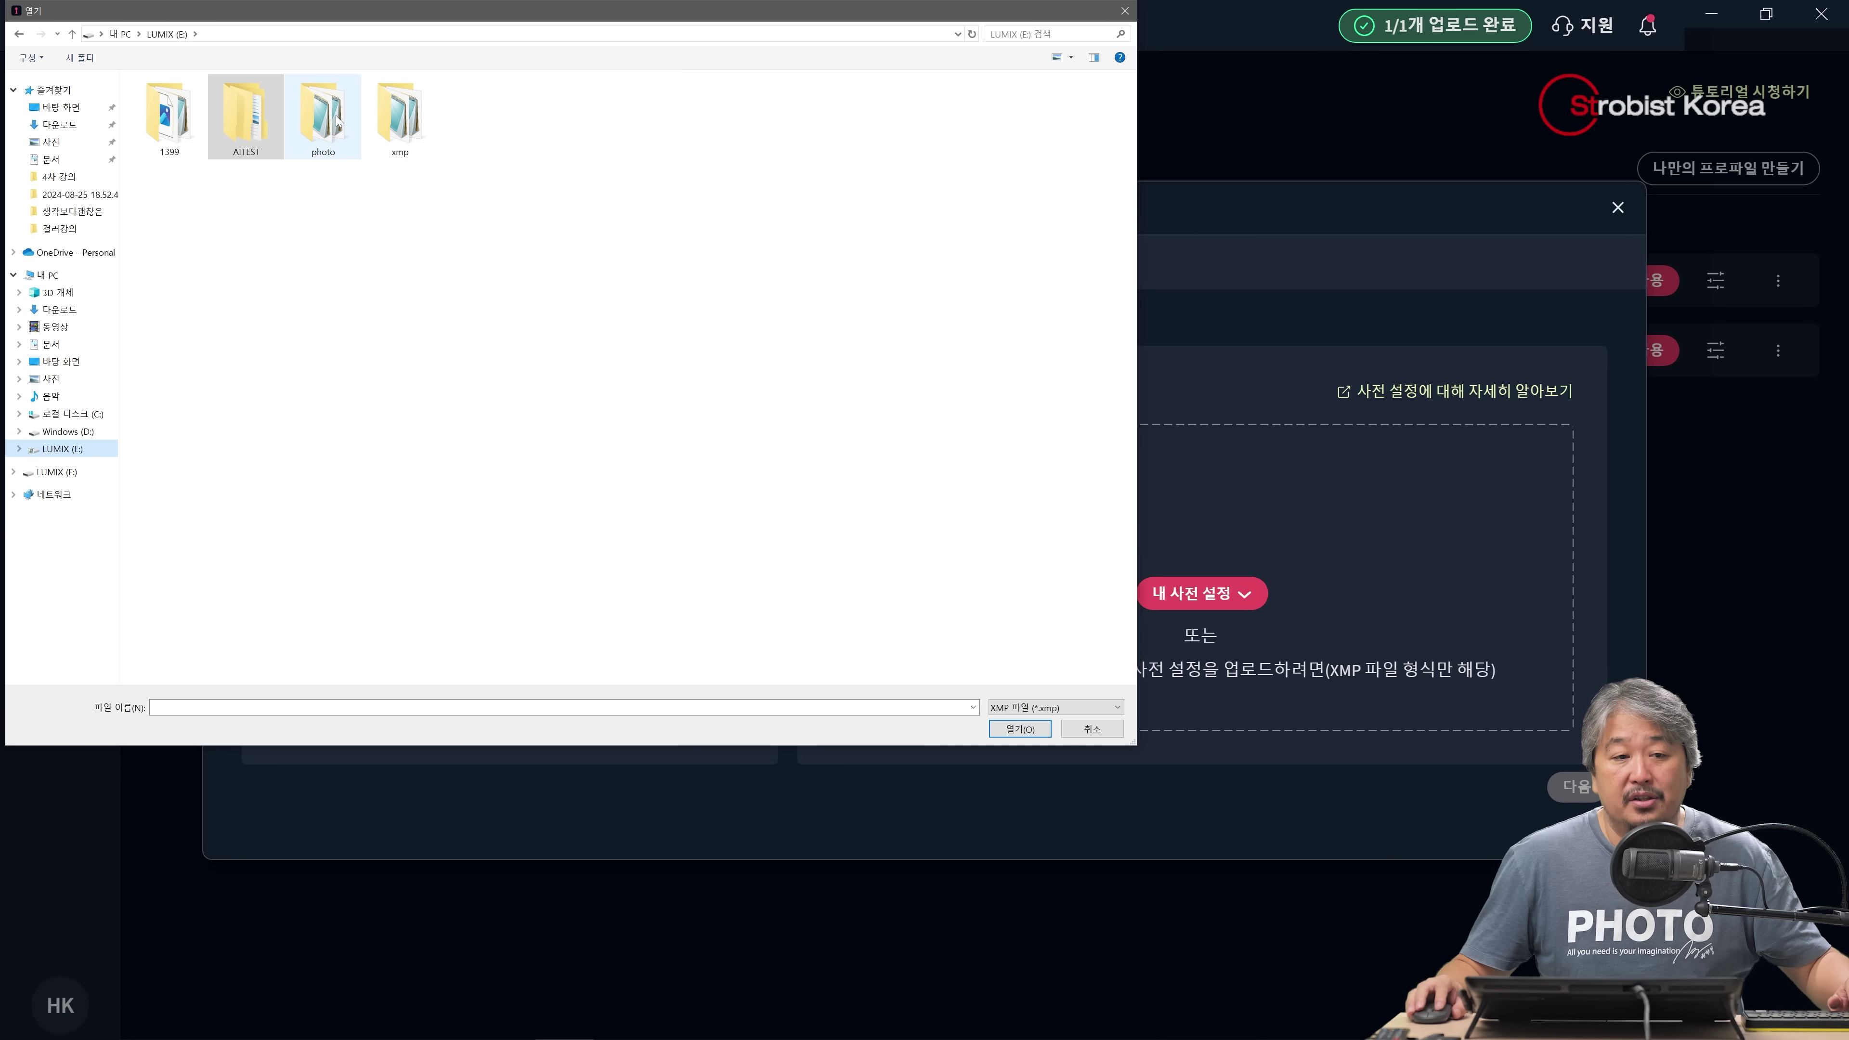
double_click(173, 121)
double_click(175, 124)
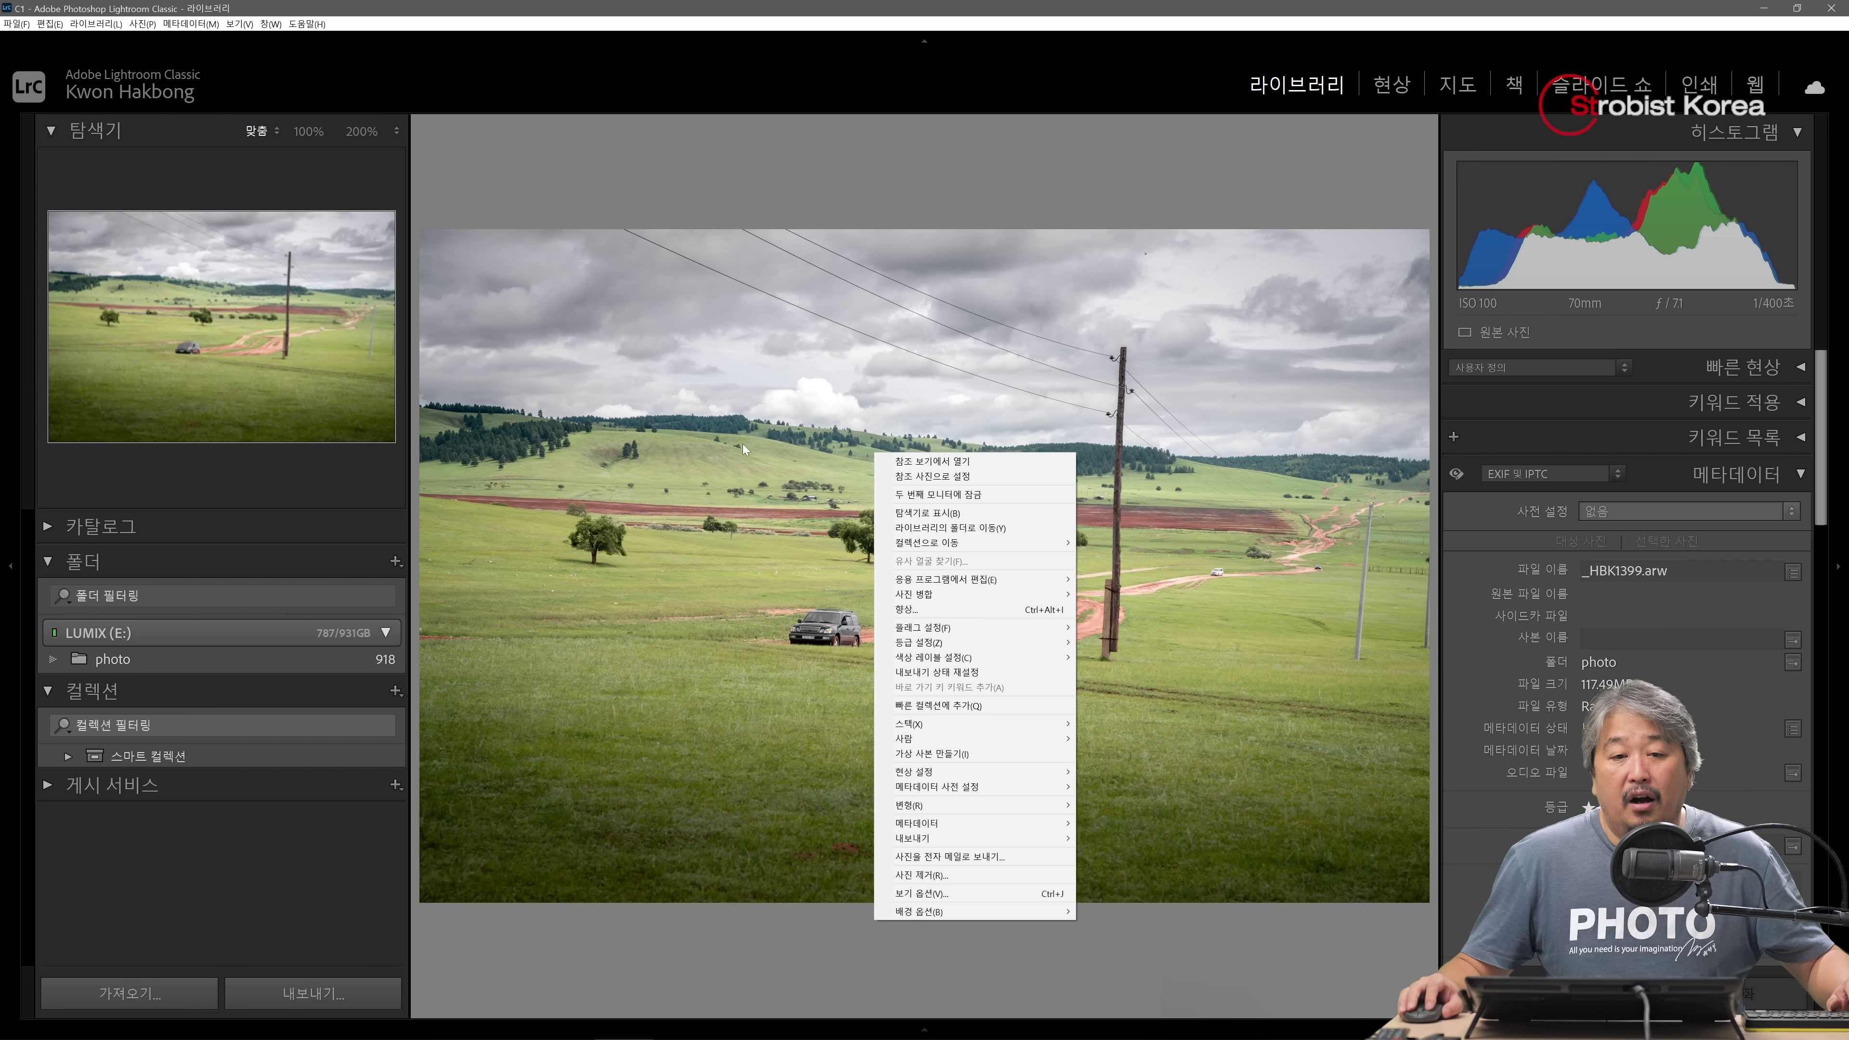
Open _HBK1399.arw in the Develop module, review the settings offered for a new develop preset and cancel without creating one
left_click(783, 182)
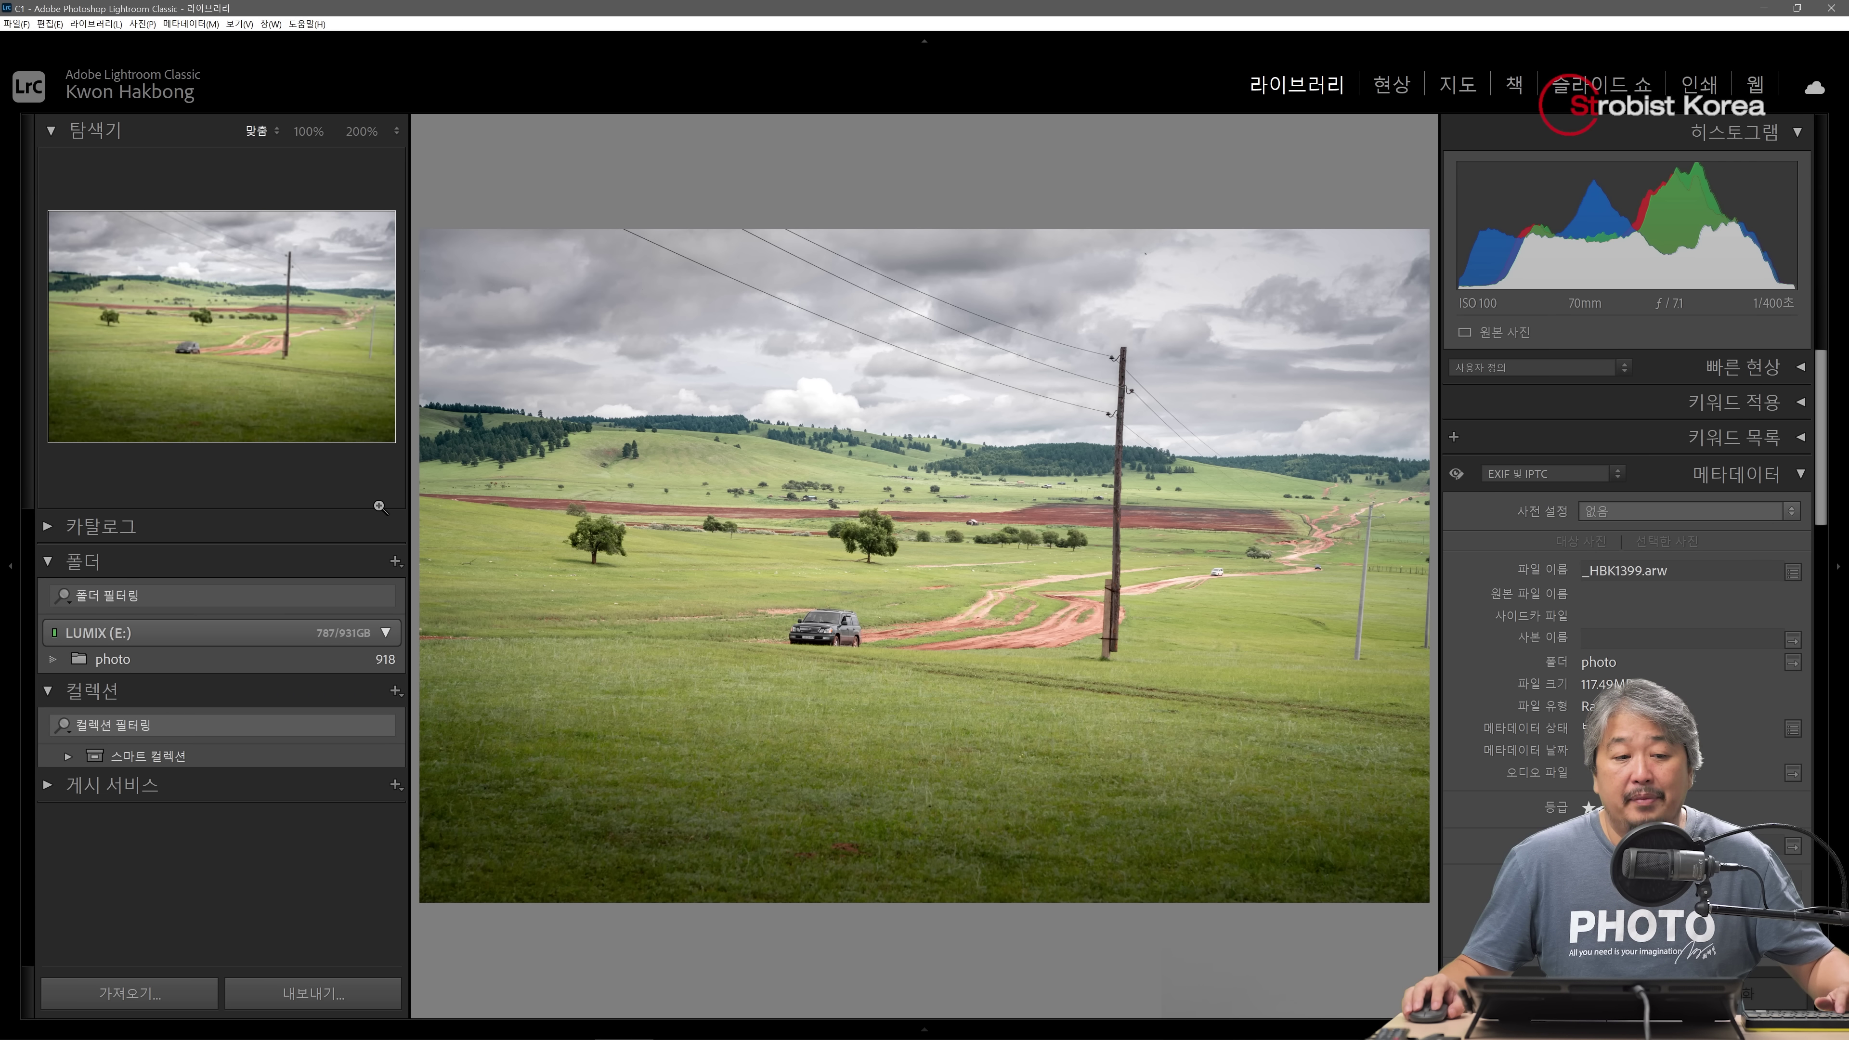
key("d")
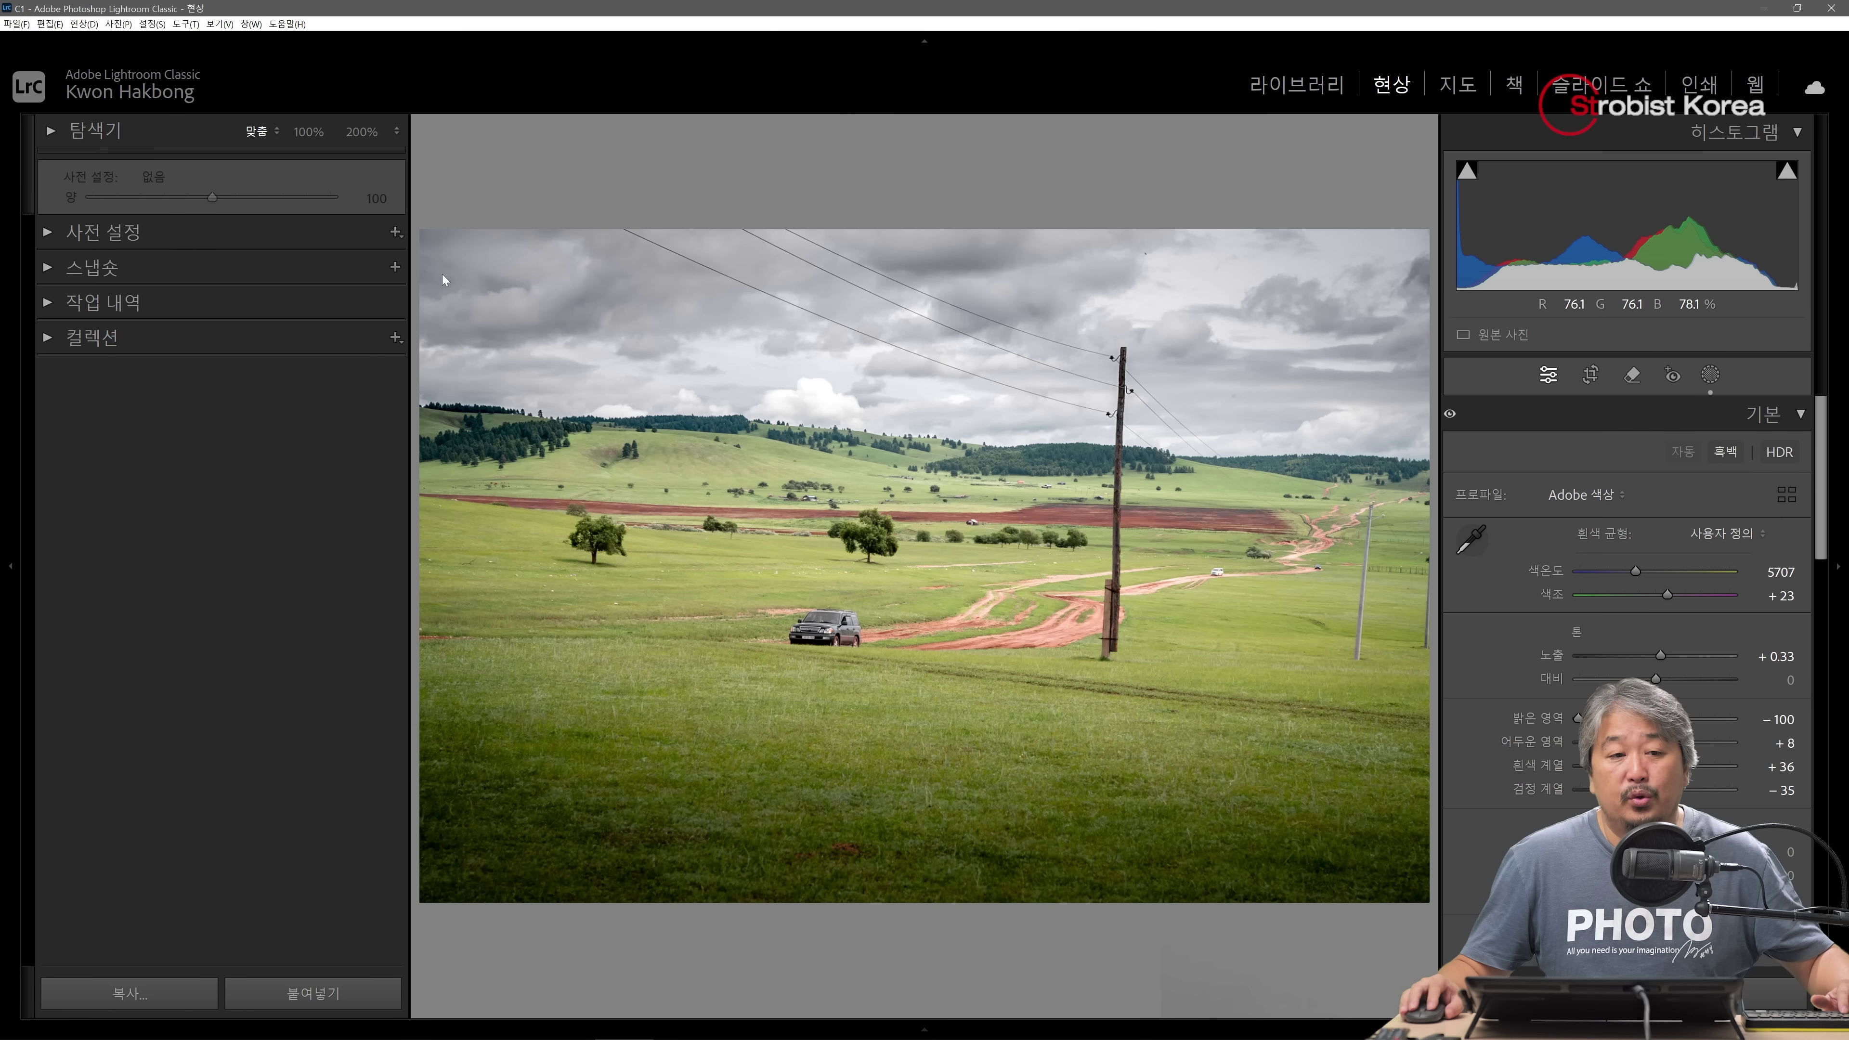
left_click(56, 231)
left_click(395, 232)
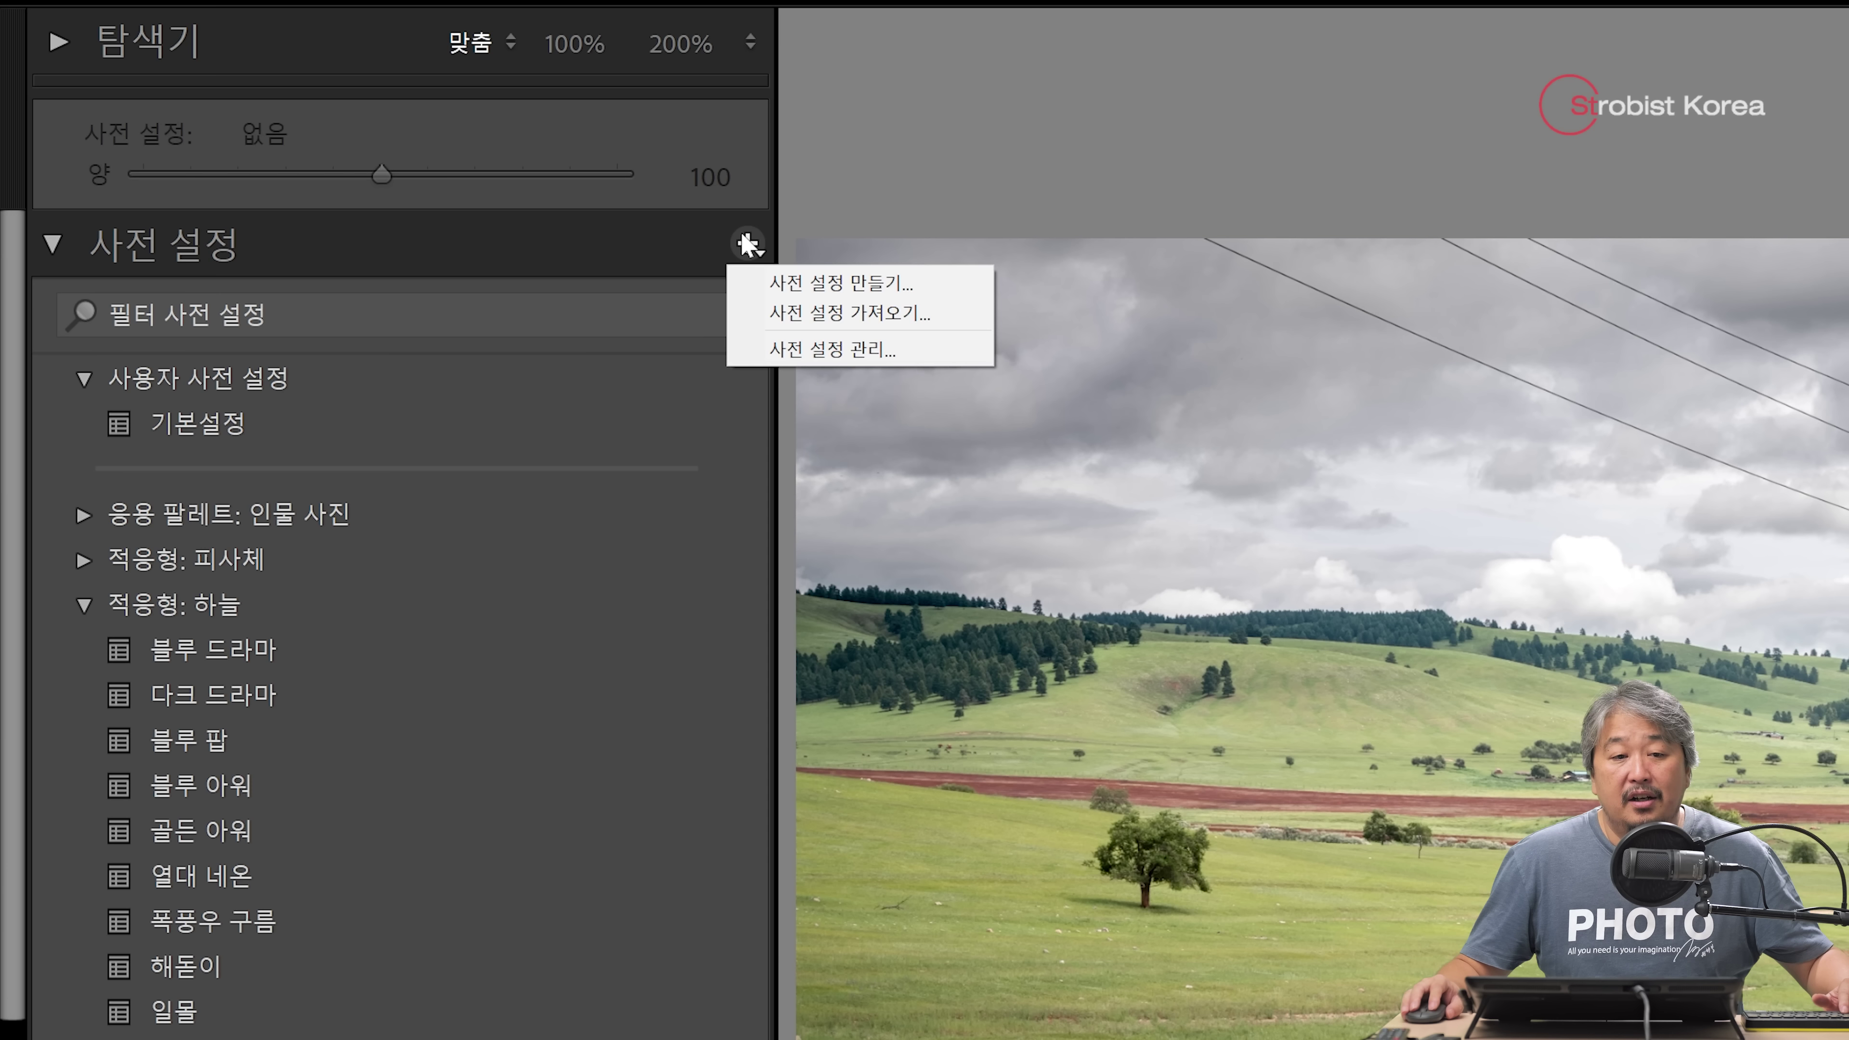
left_click(889, 289)
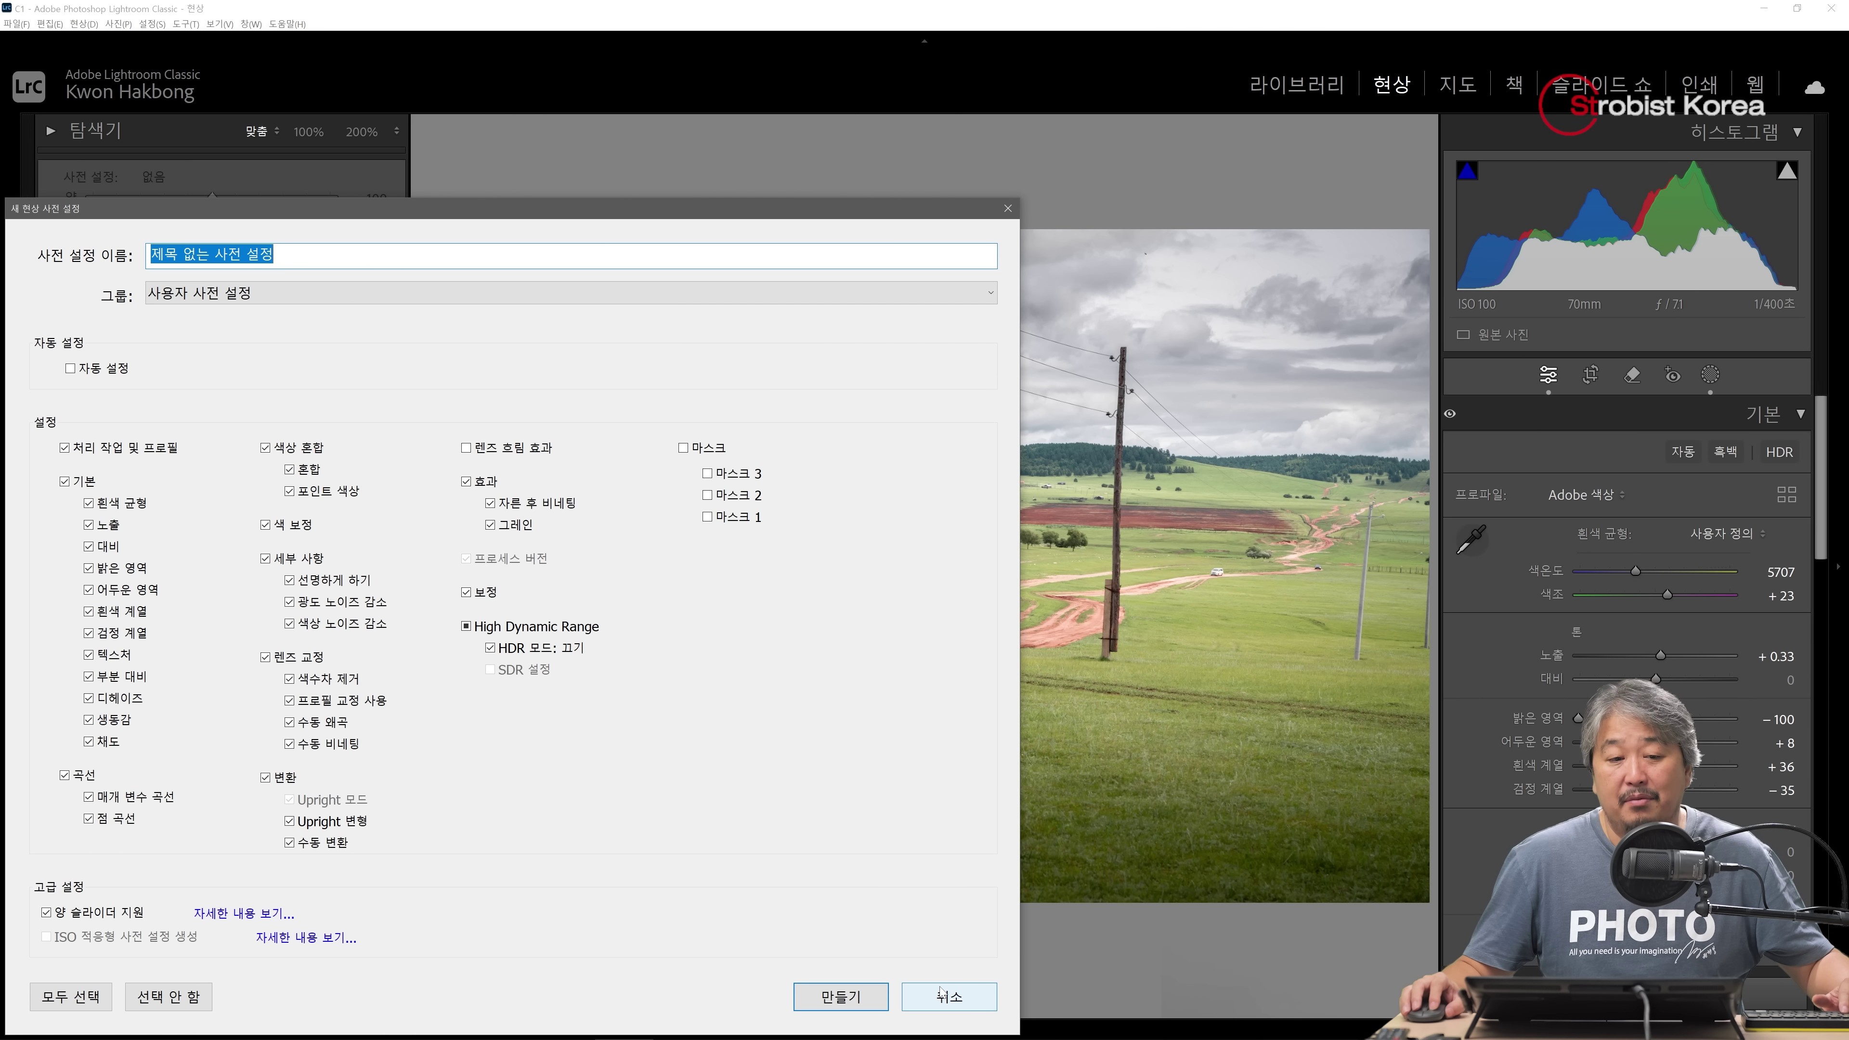
left_click(959, 1004)
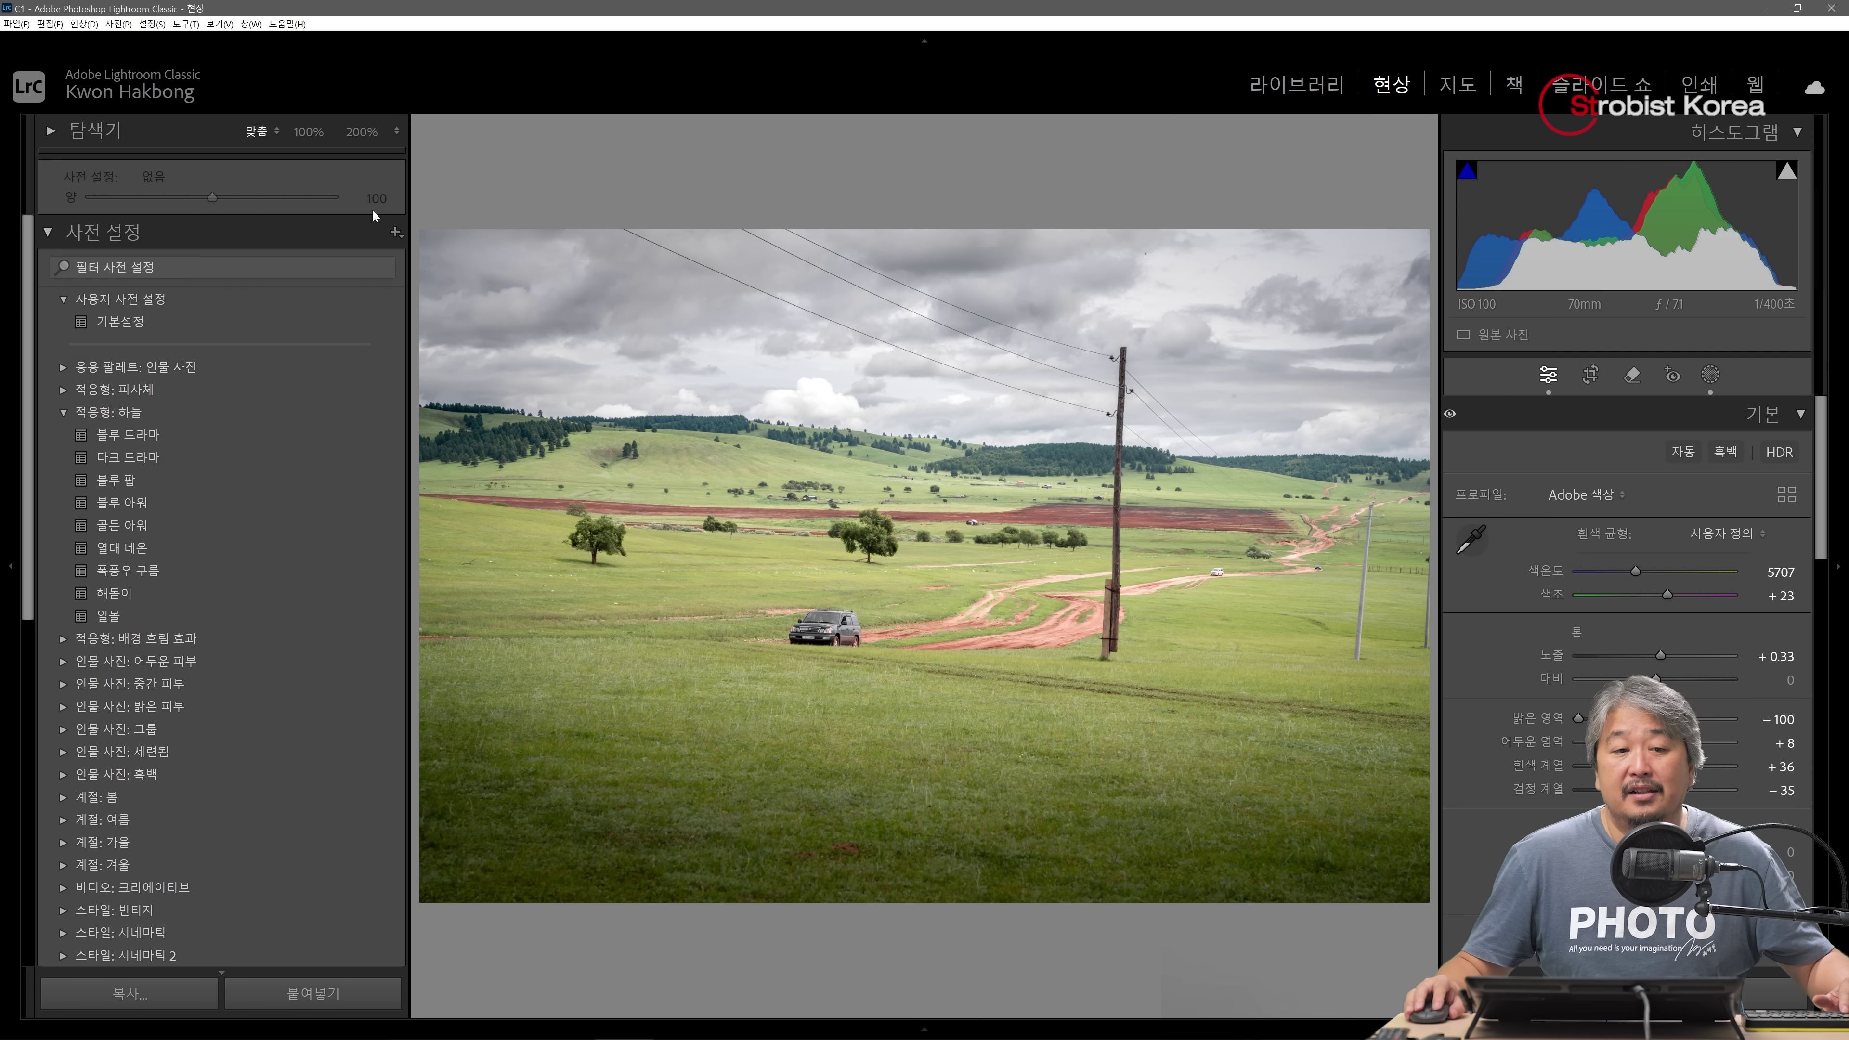
left_click(64, 234)
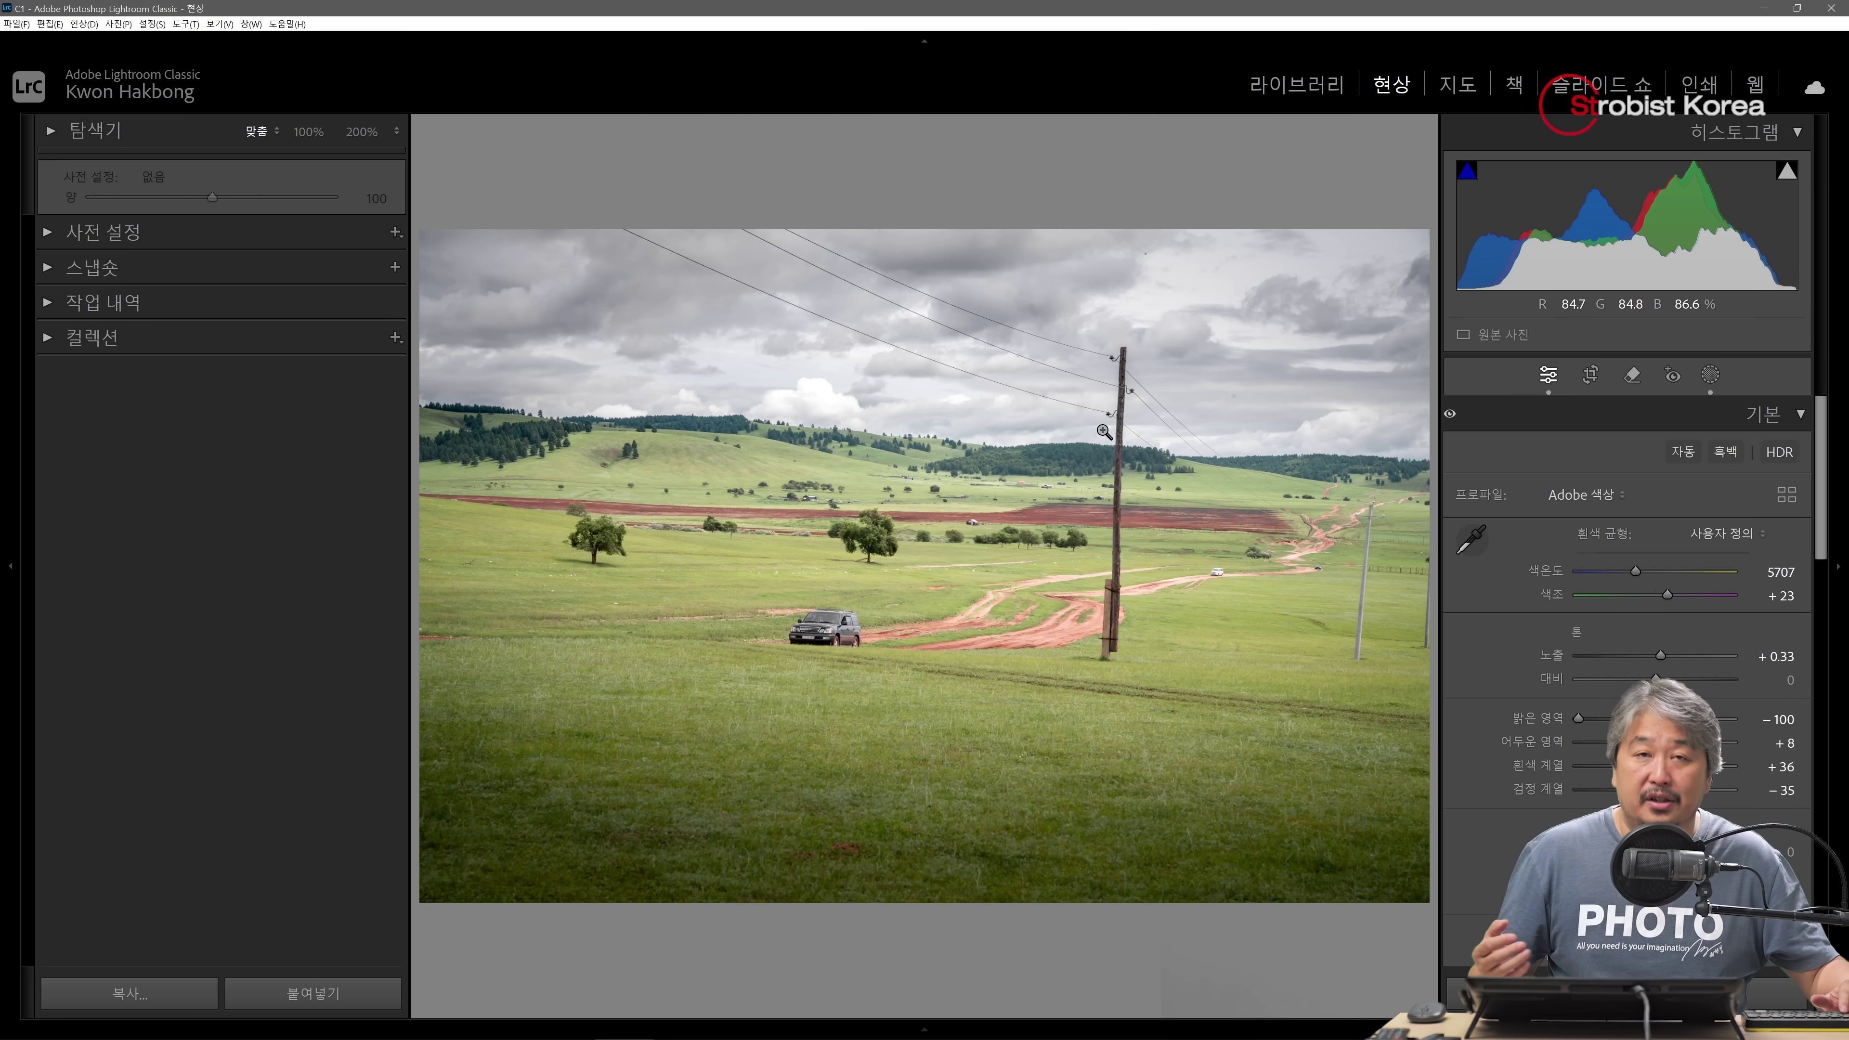
Switch back to Imagen and continue the Mongol_landscape Lite profile to the style survey
left_click(9, 496)
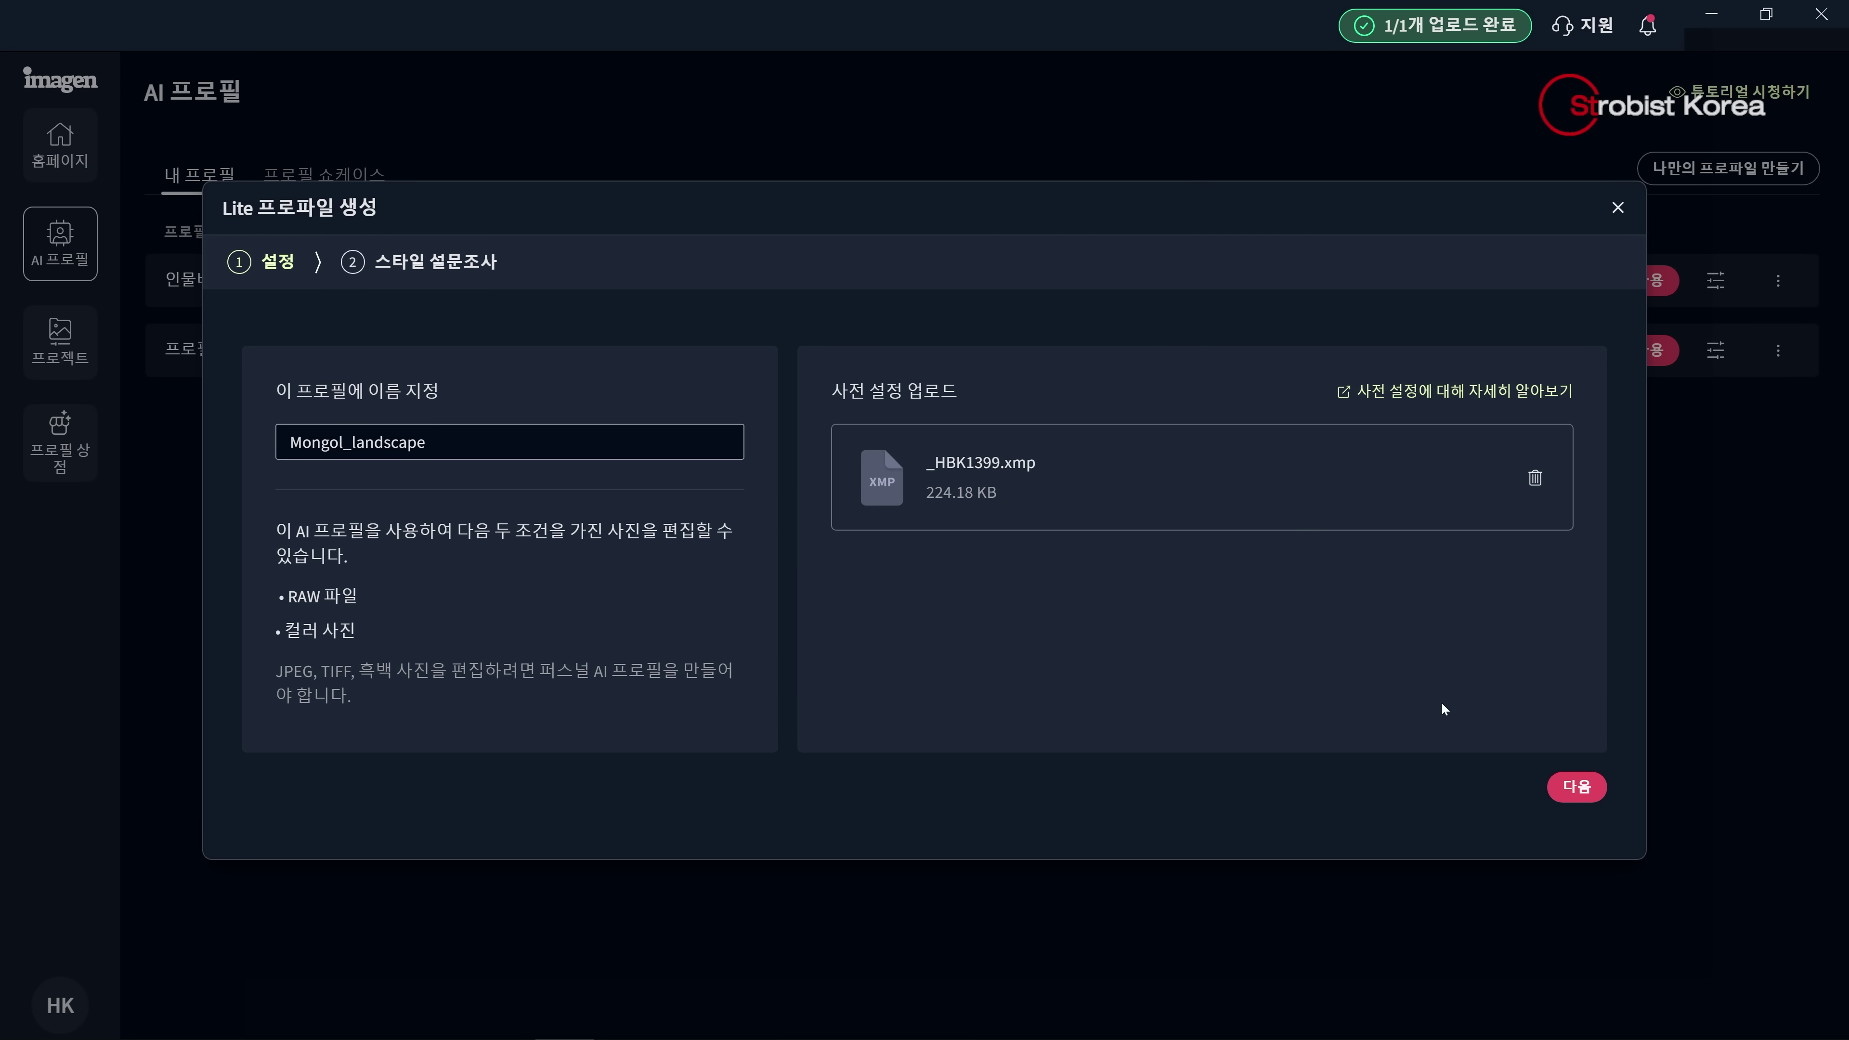
left_click(1574, 787)
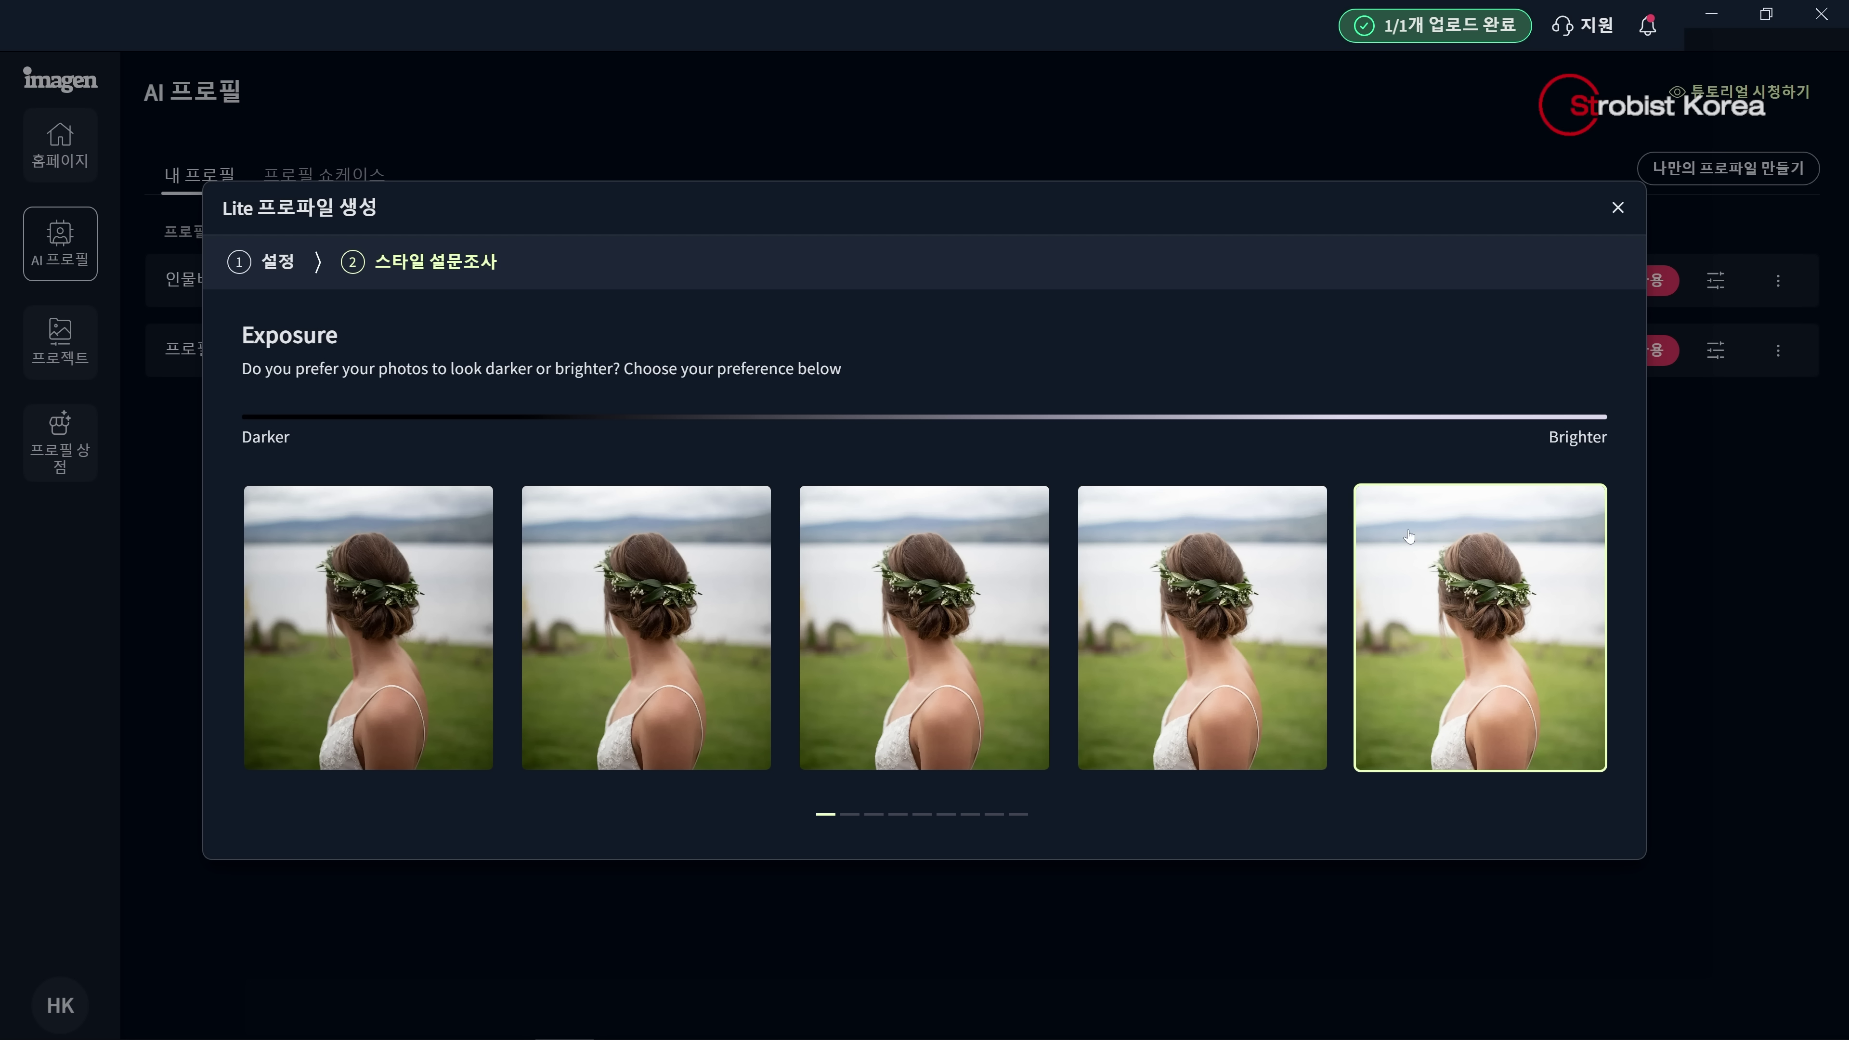
left_click(1522, 612)
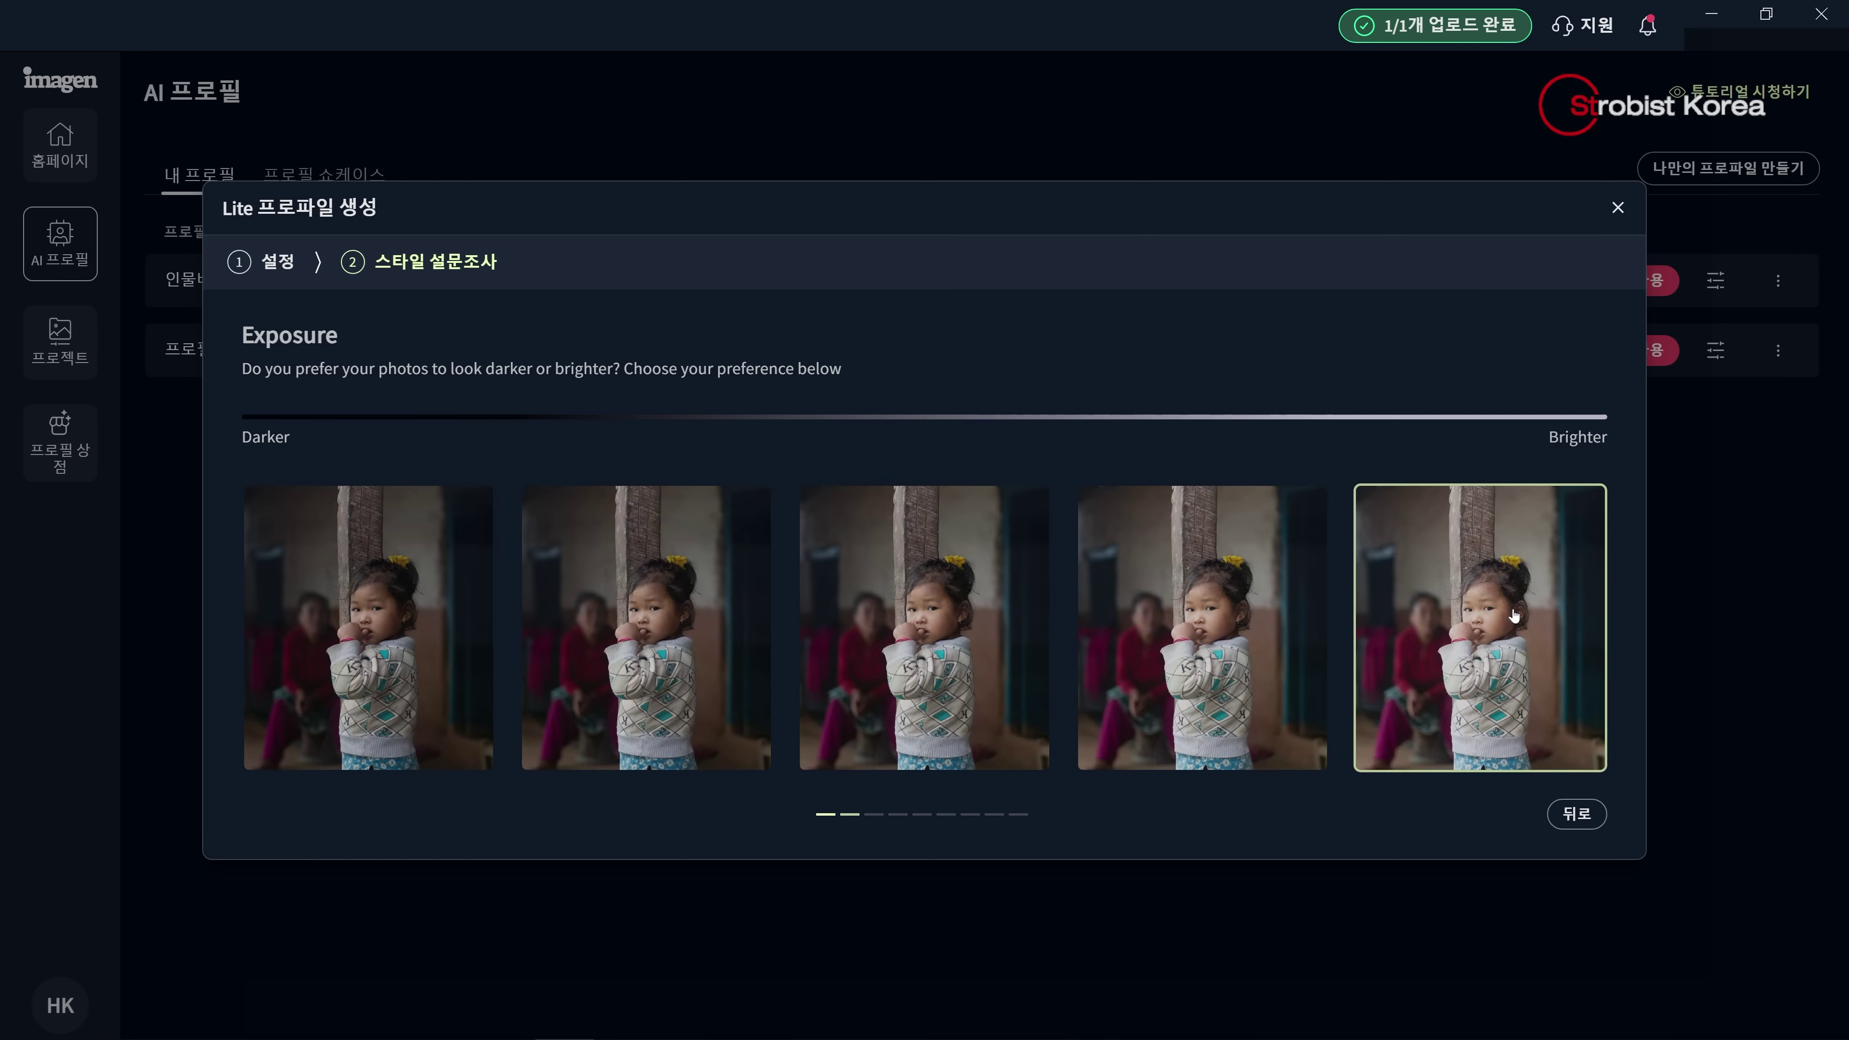
left_click(330, 590)
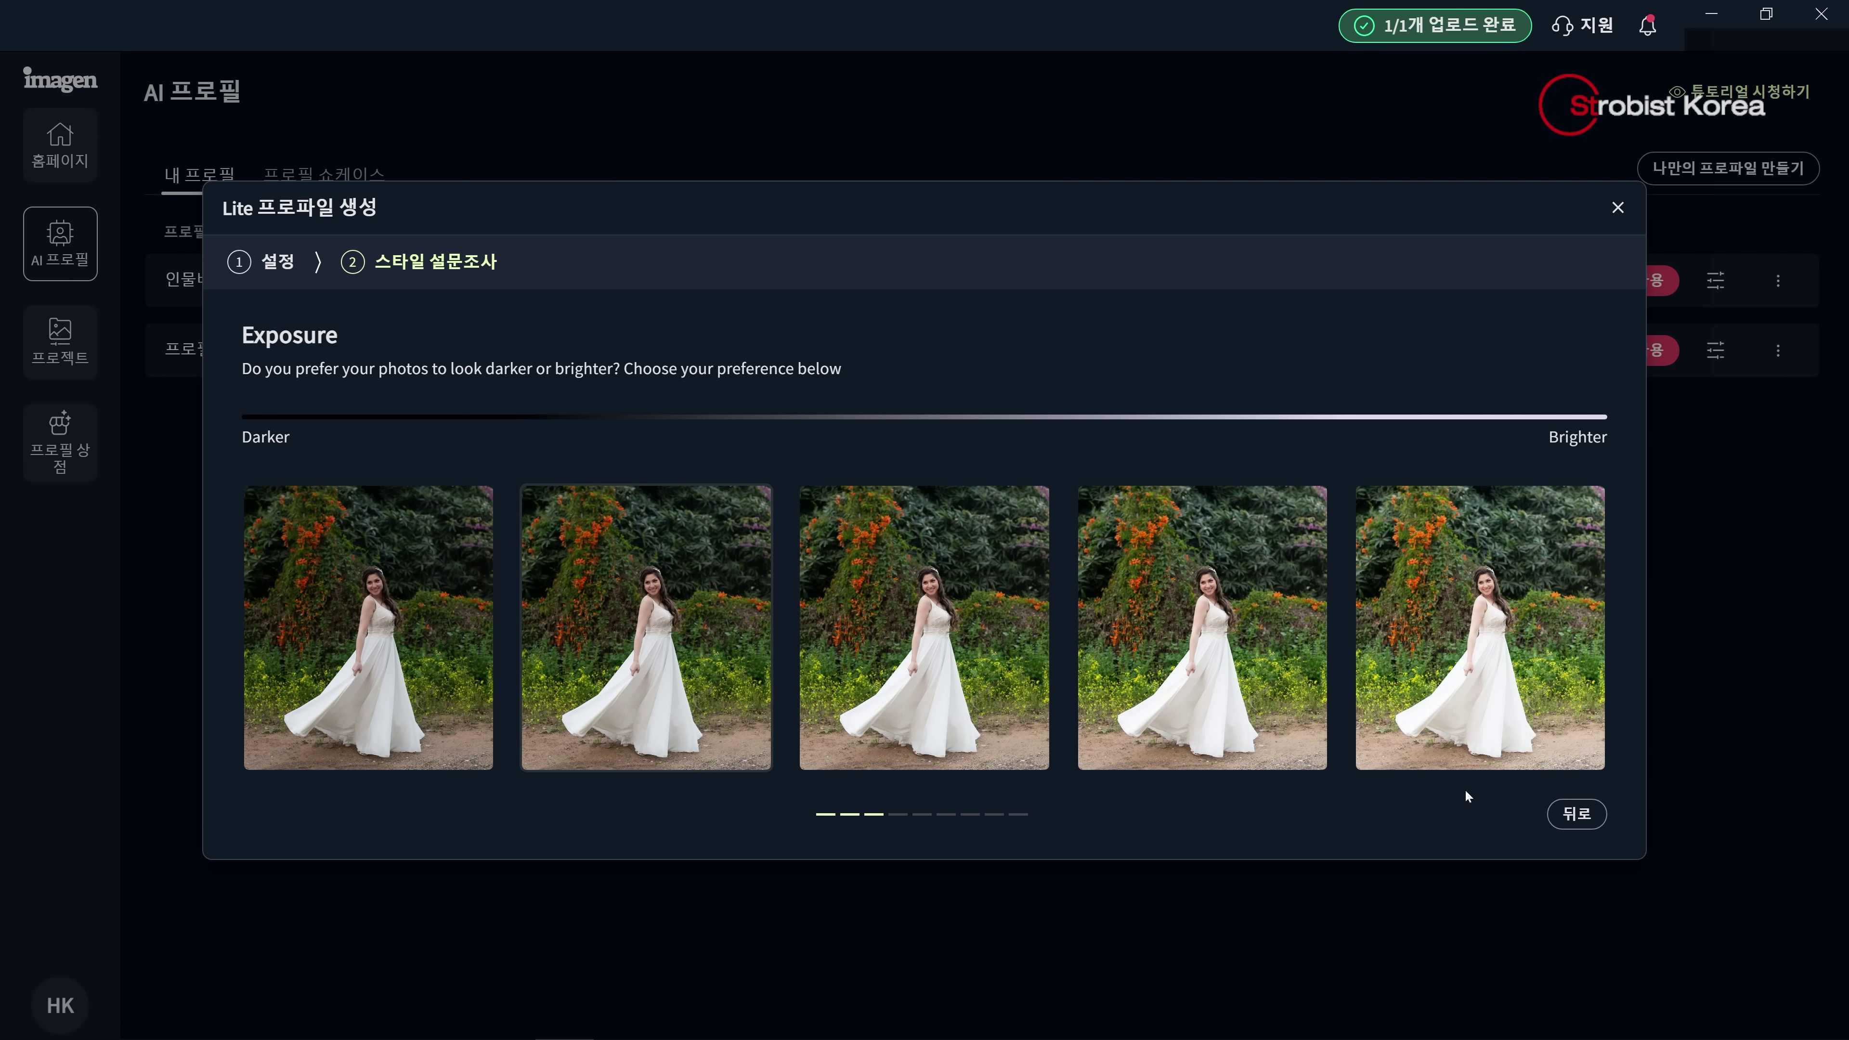
left_click(1570, 814)
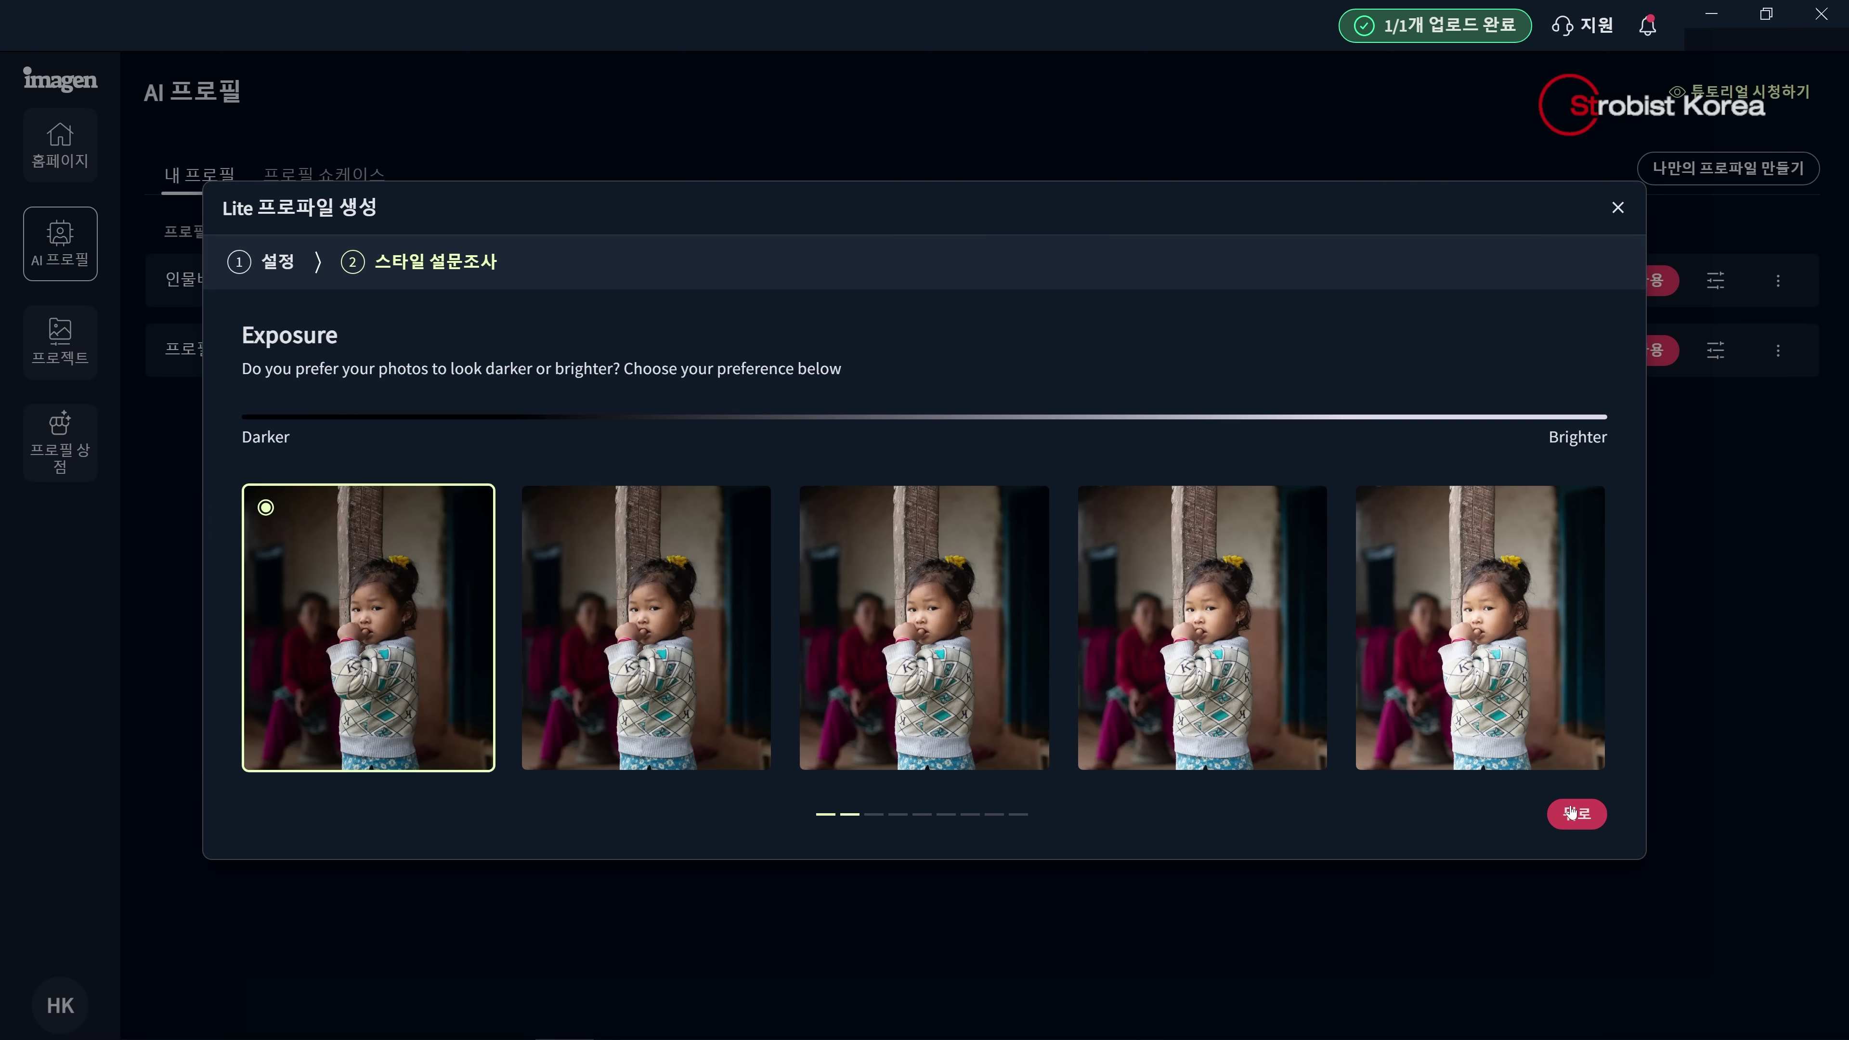
left_click(1570, 812)
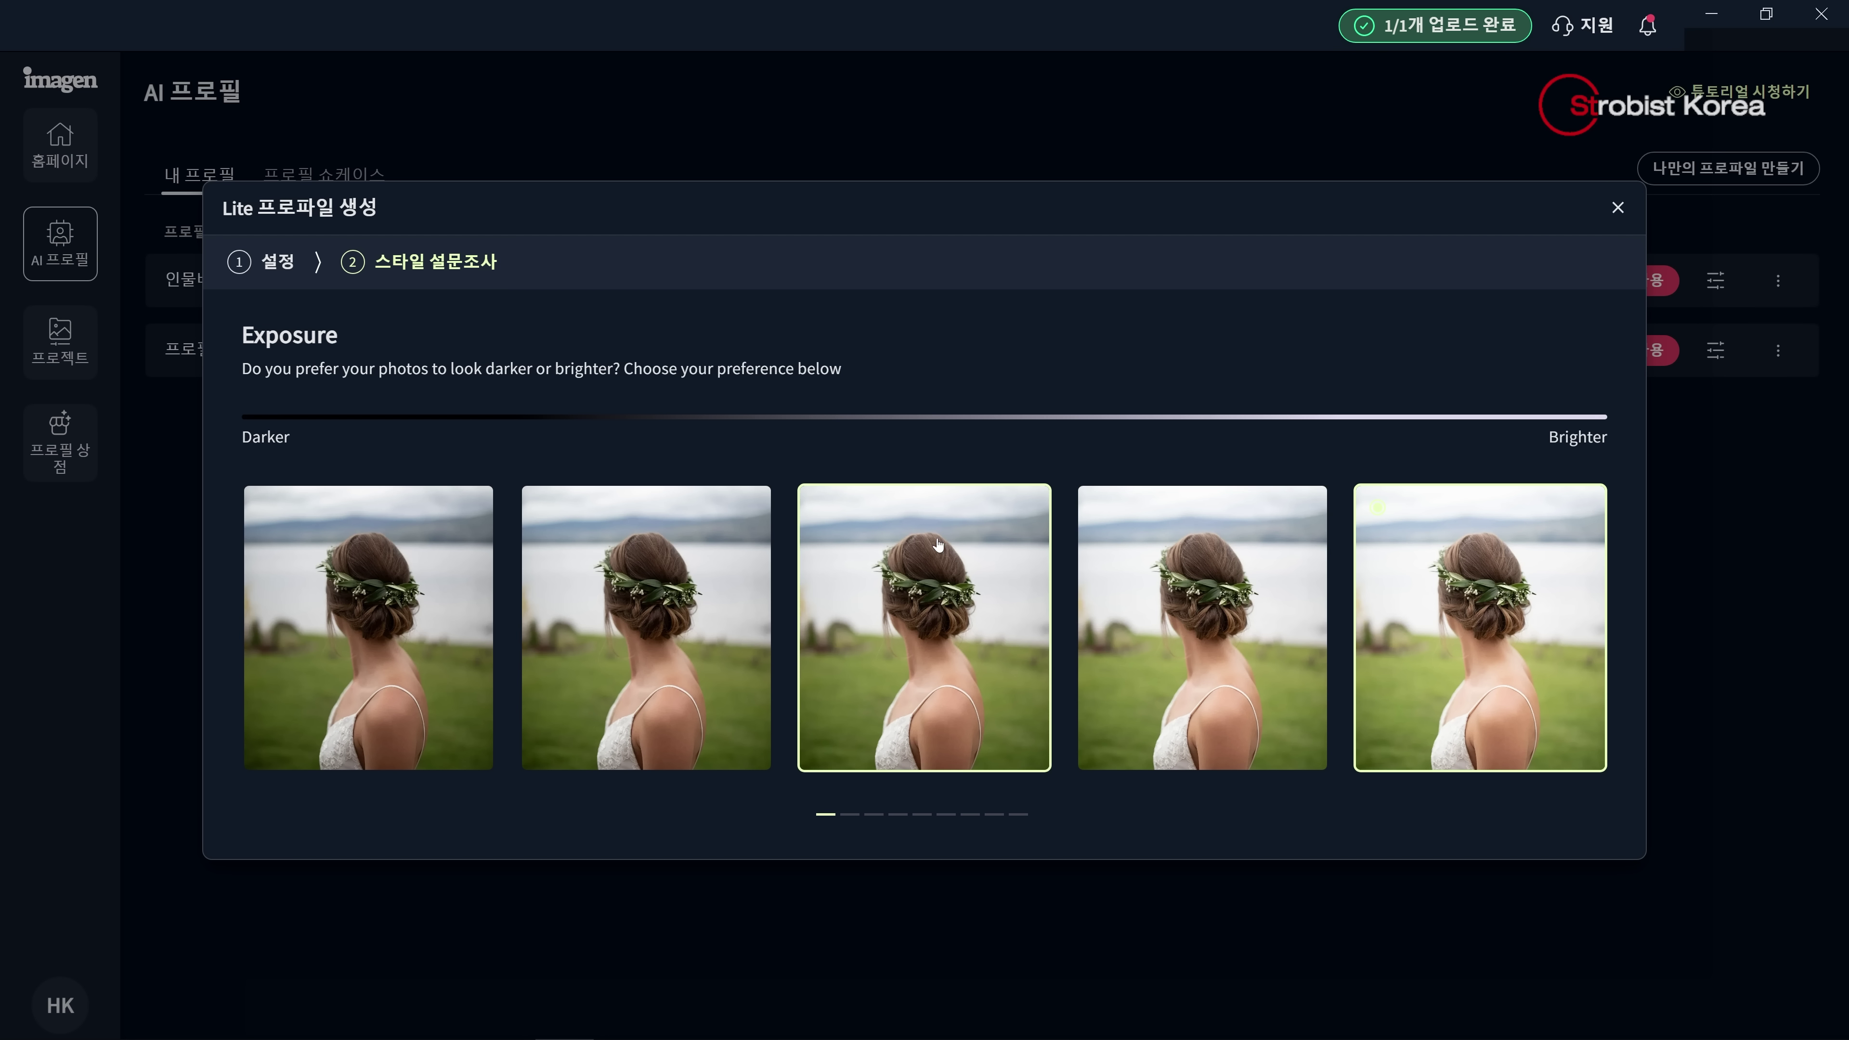
Answer the survey's three Exposure questions with the middle brightness variant for the bride portrait, child and wedding dress photos
left_click(1000, 564)
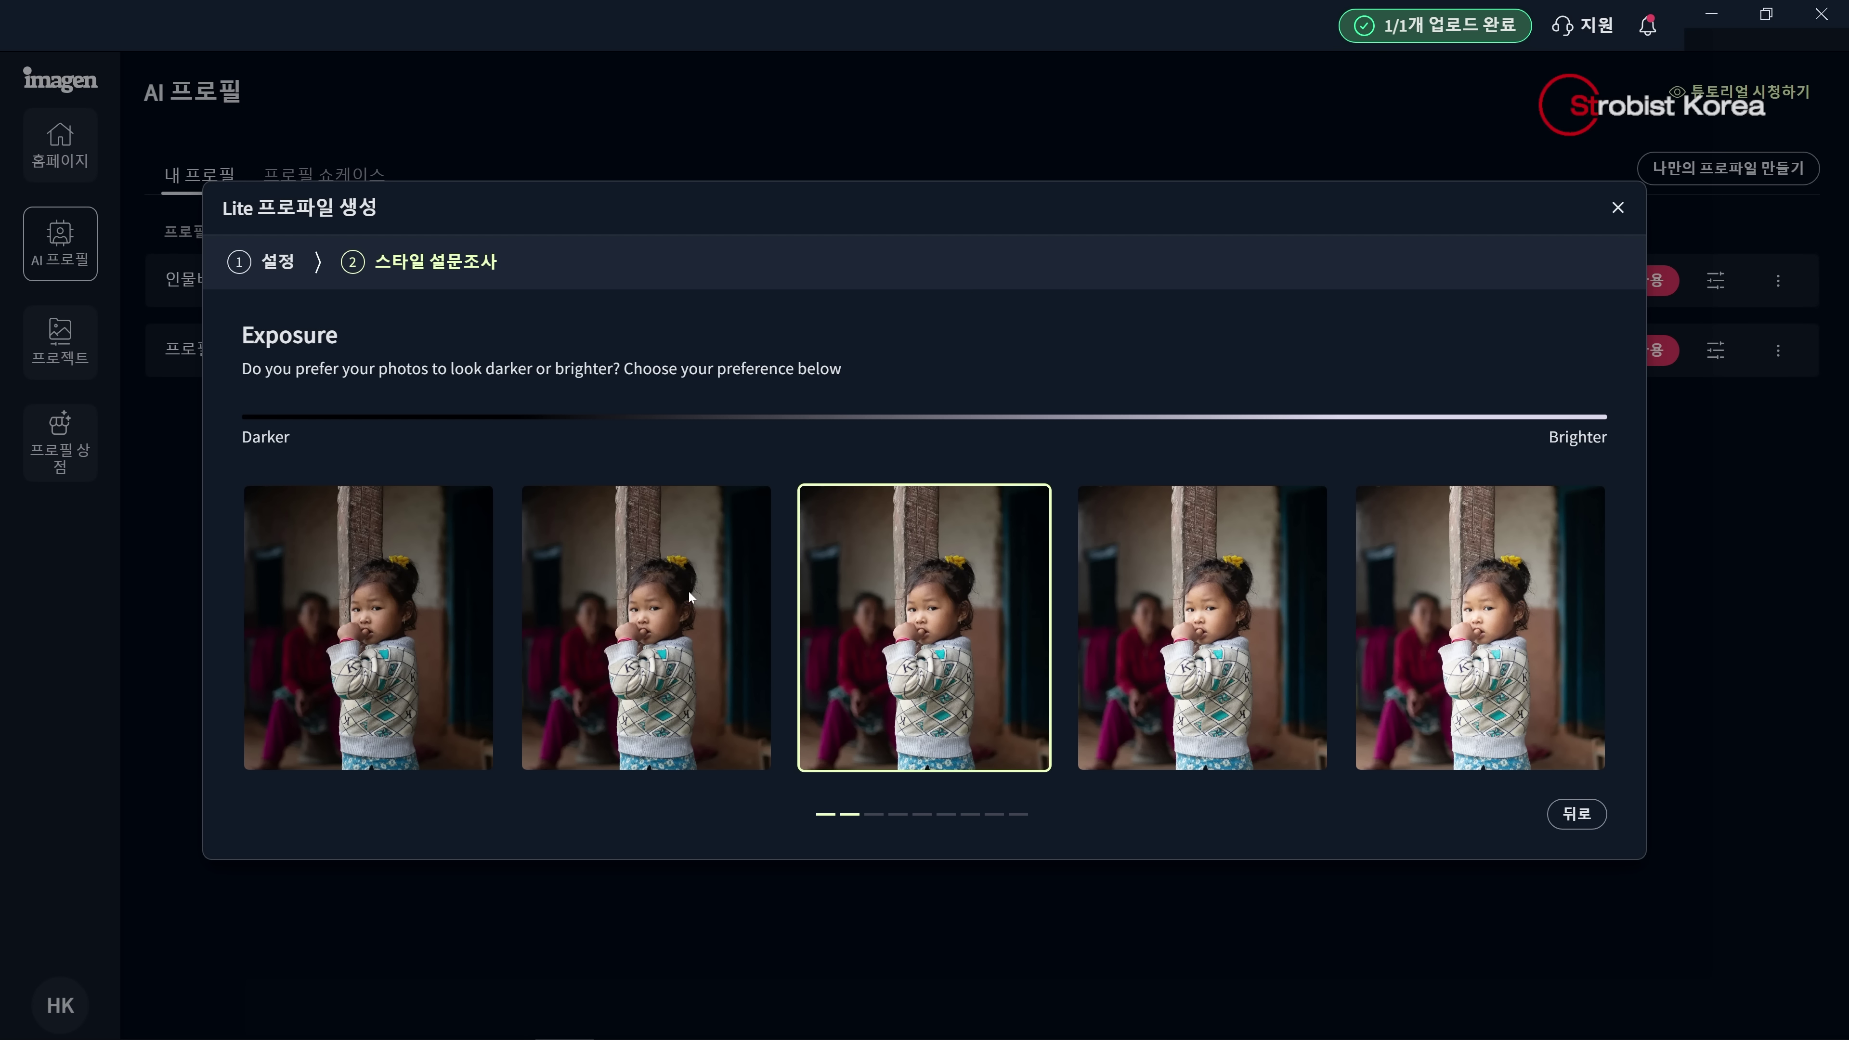
left_click(954, 625)
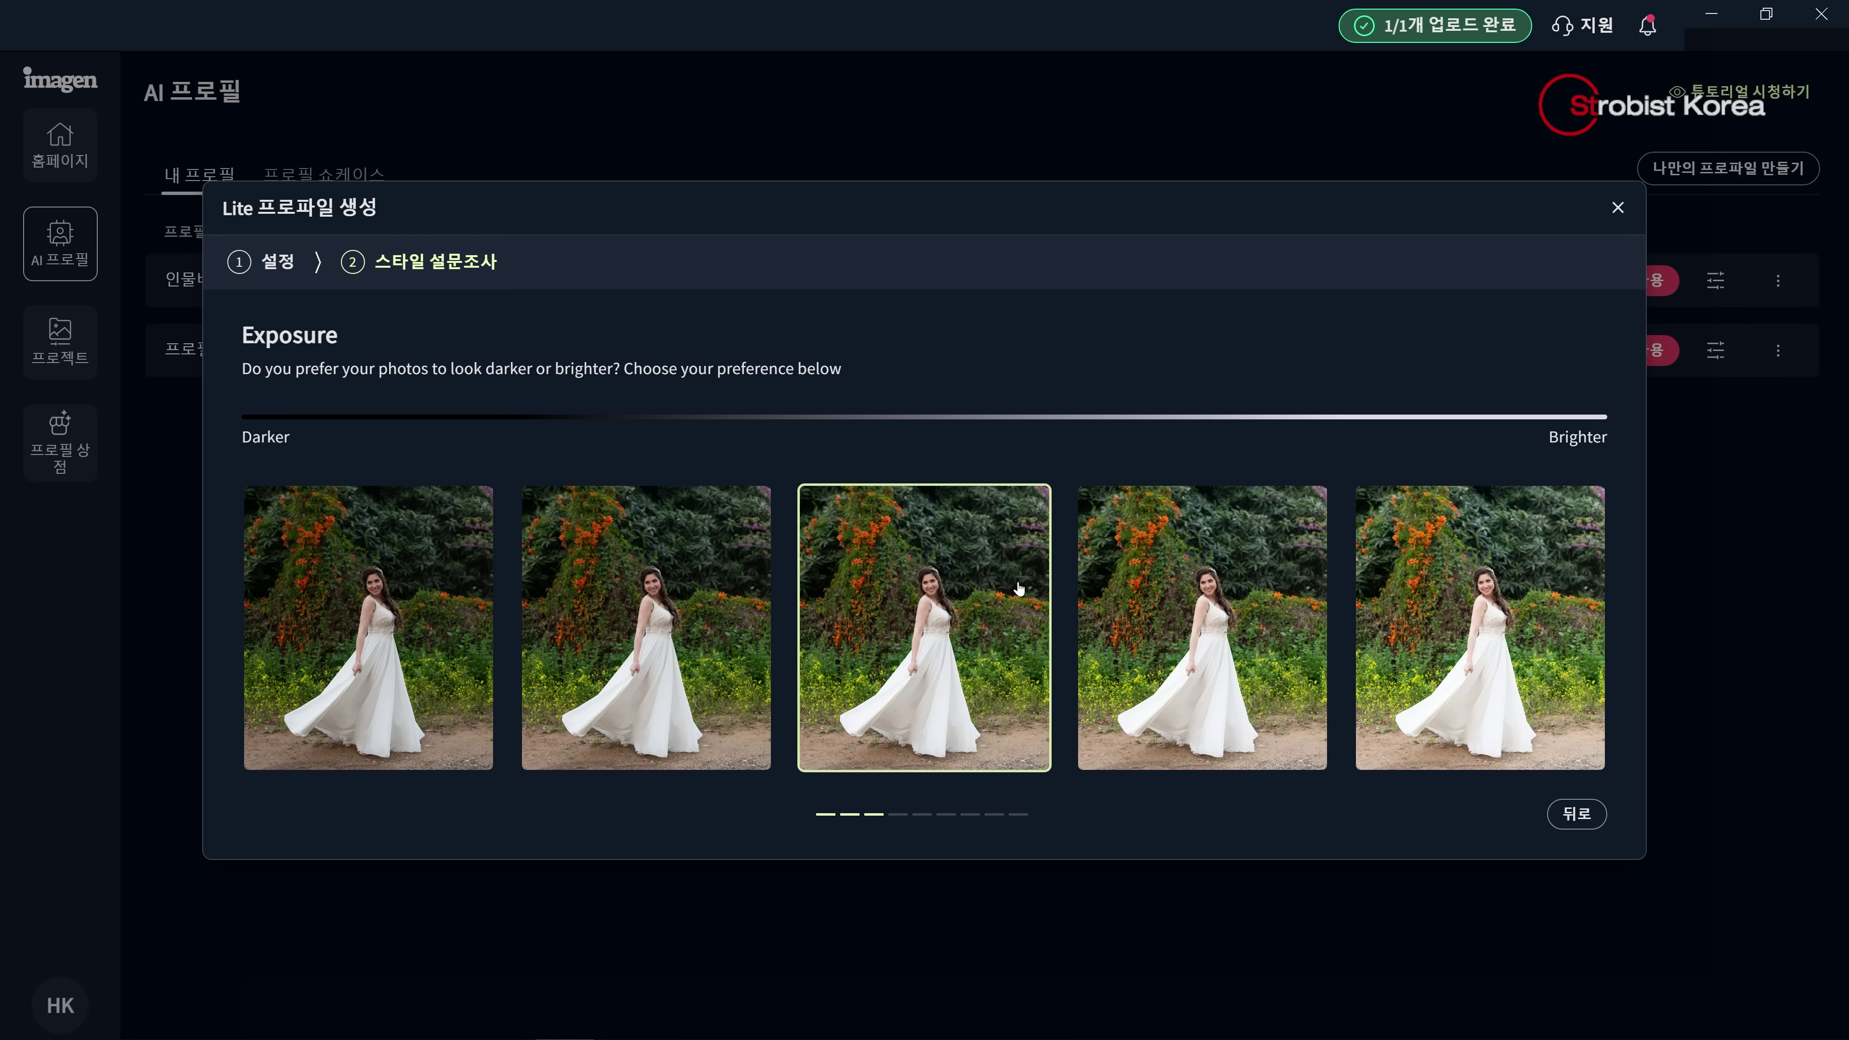
left_click(999, 655)
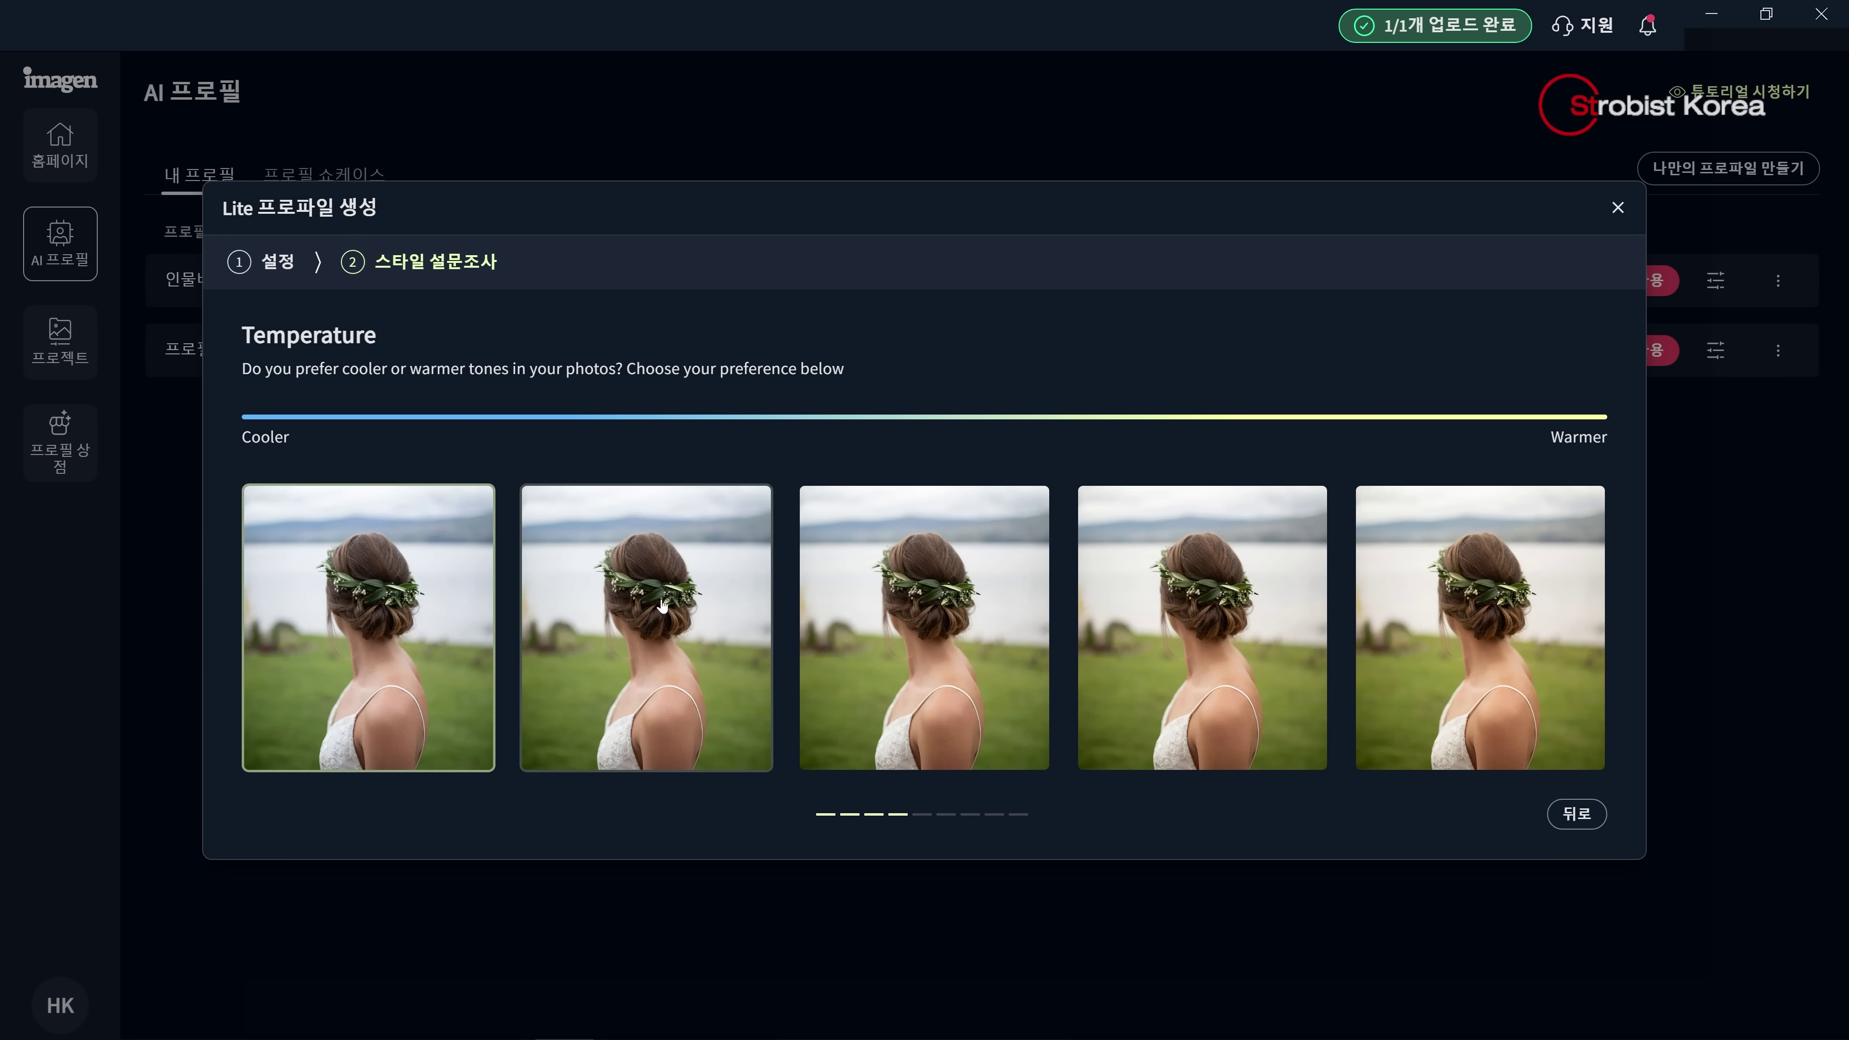
Answer the Temperature questions with the middle variant for the first two photos and the second-coolest for the wedding dress photo
left_click(960, 596)
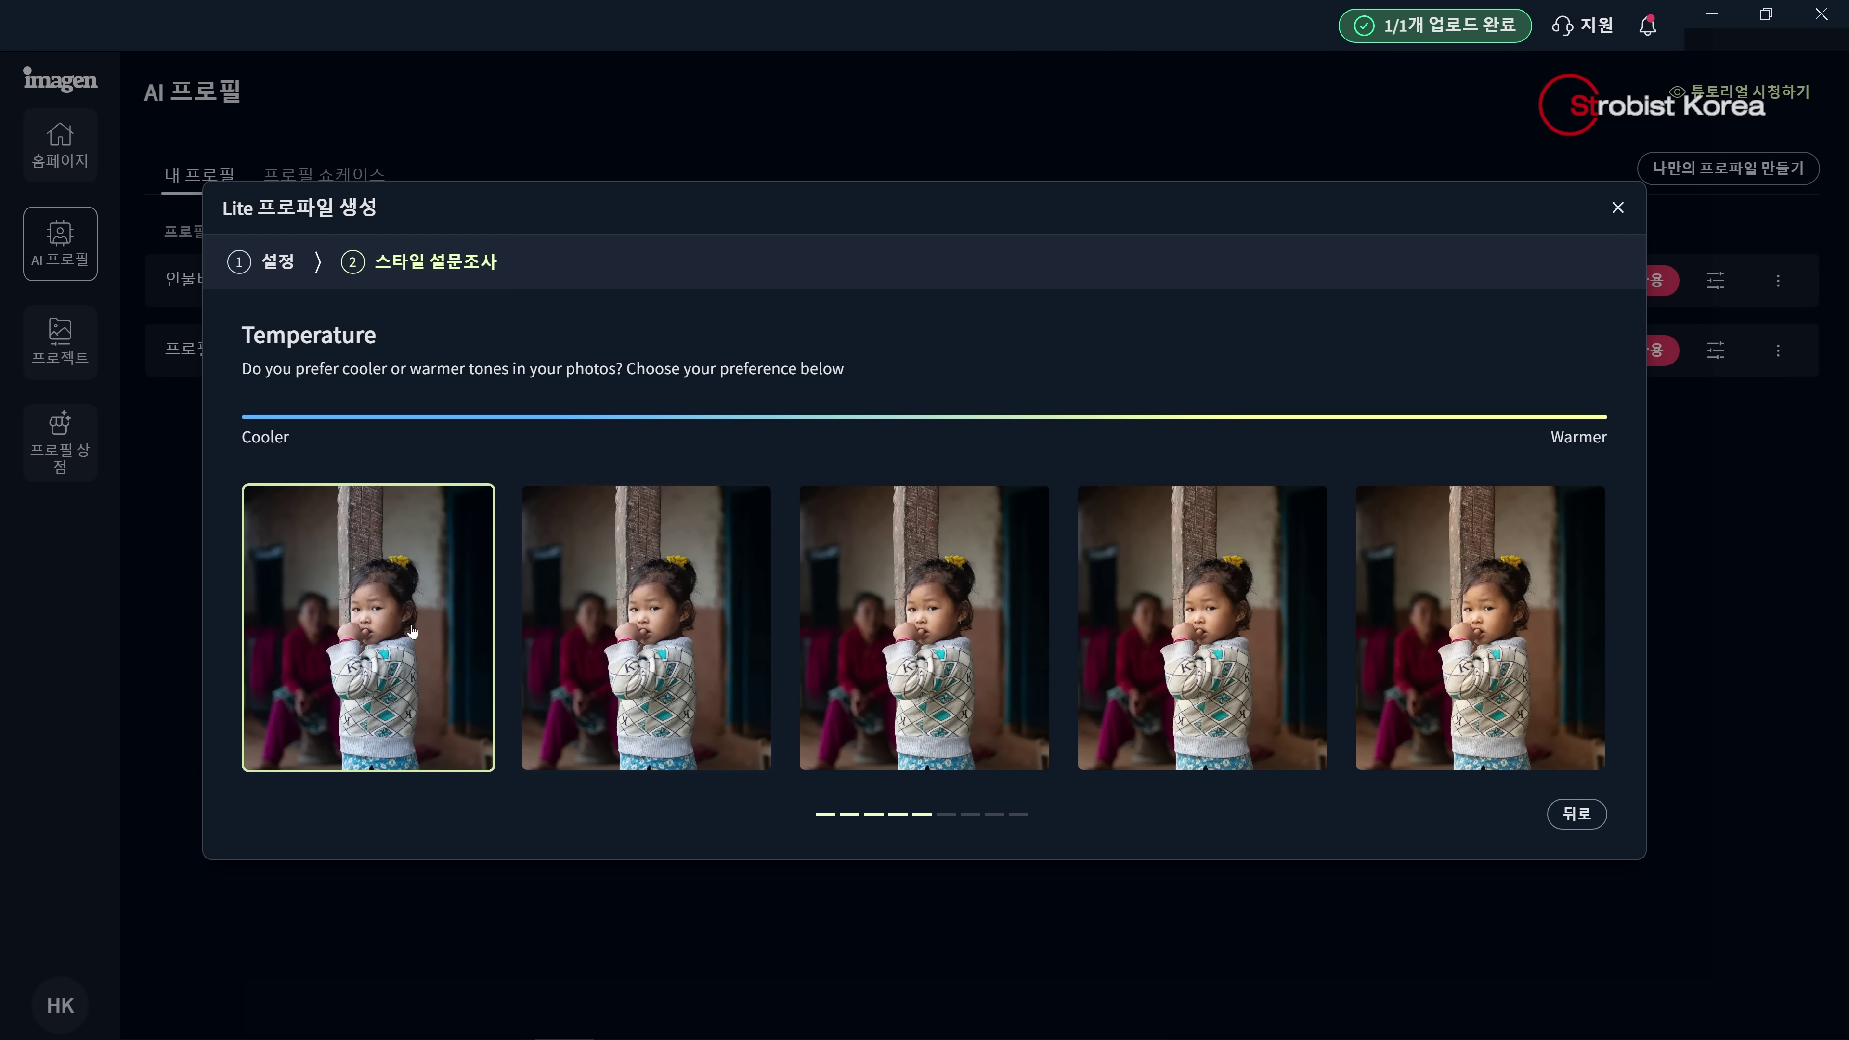
left_click(865, 631)
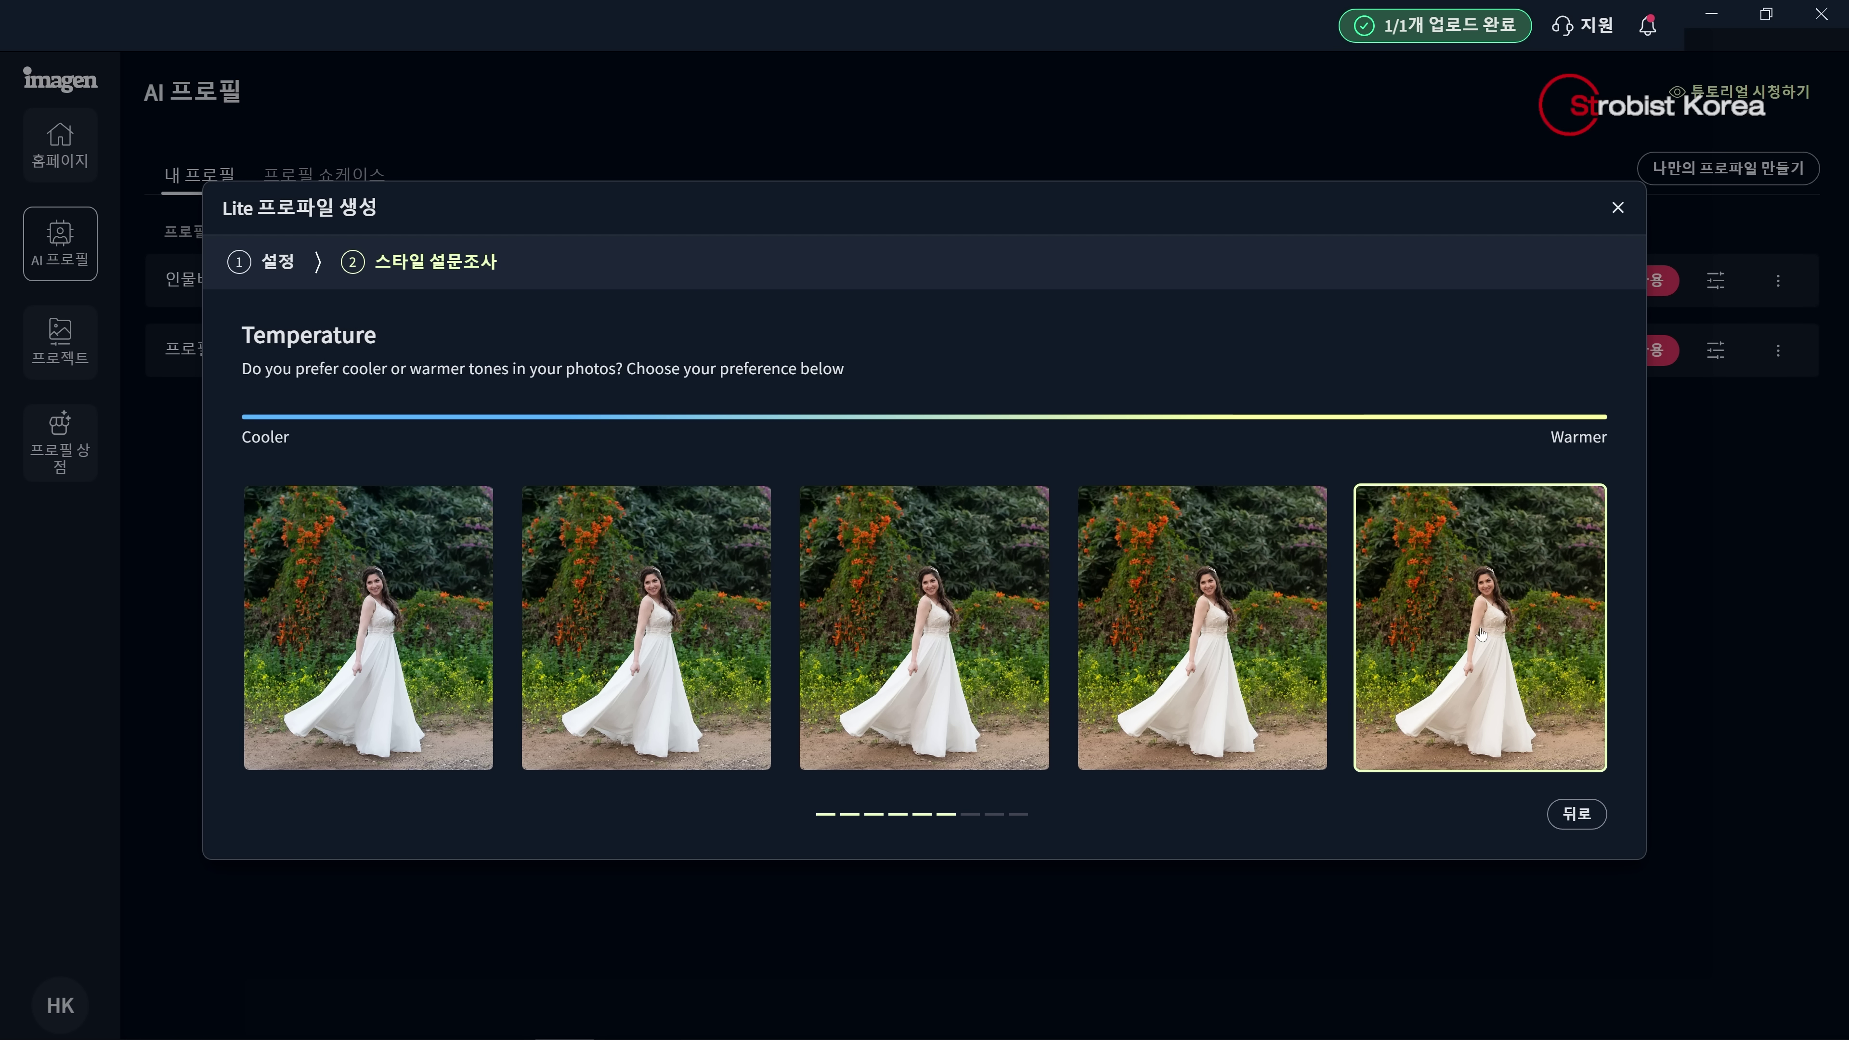
left_click(642, 638)
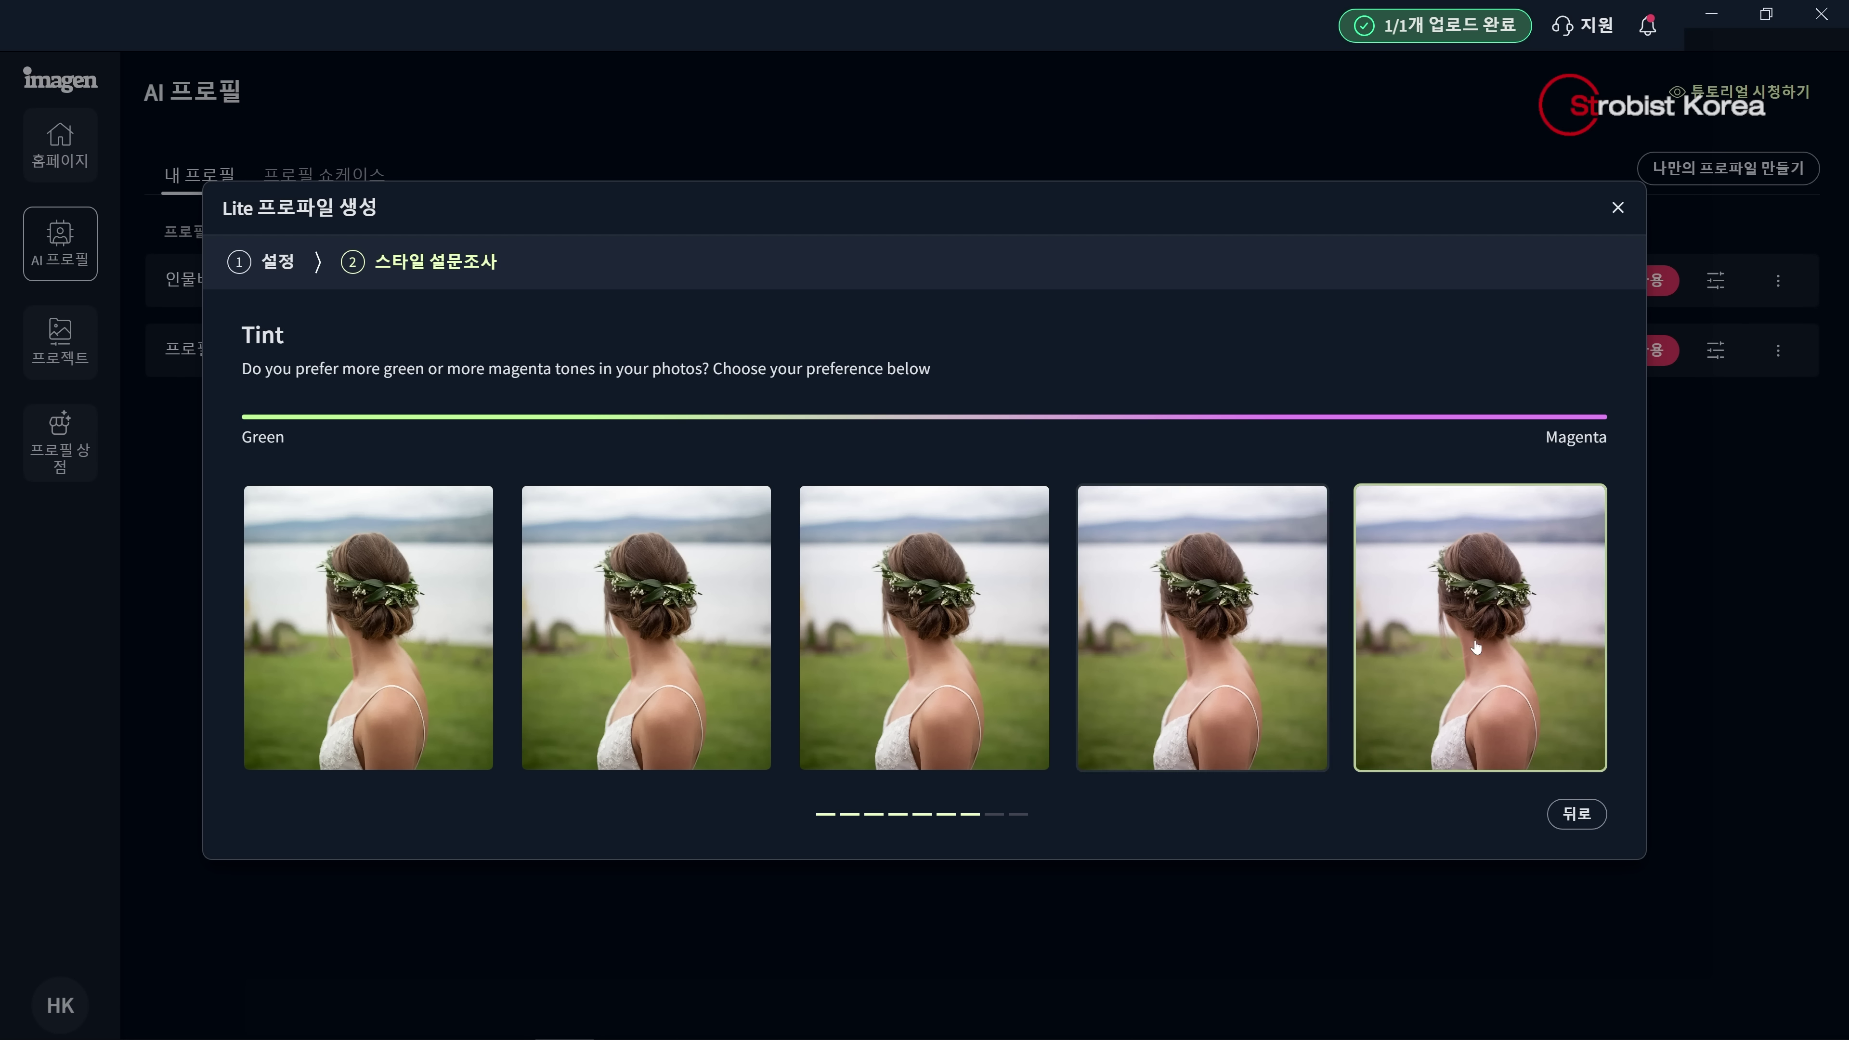
Answer the Tint questions with the middle, second-greenest and middle variants, then build the profile and postpone editing with it
left_click(921, 651)
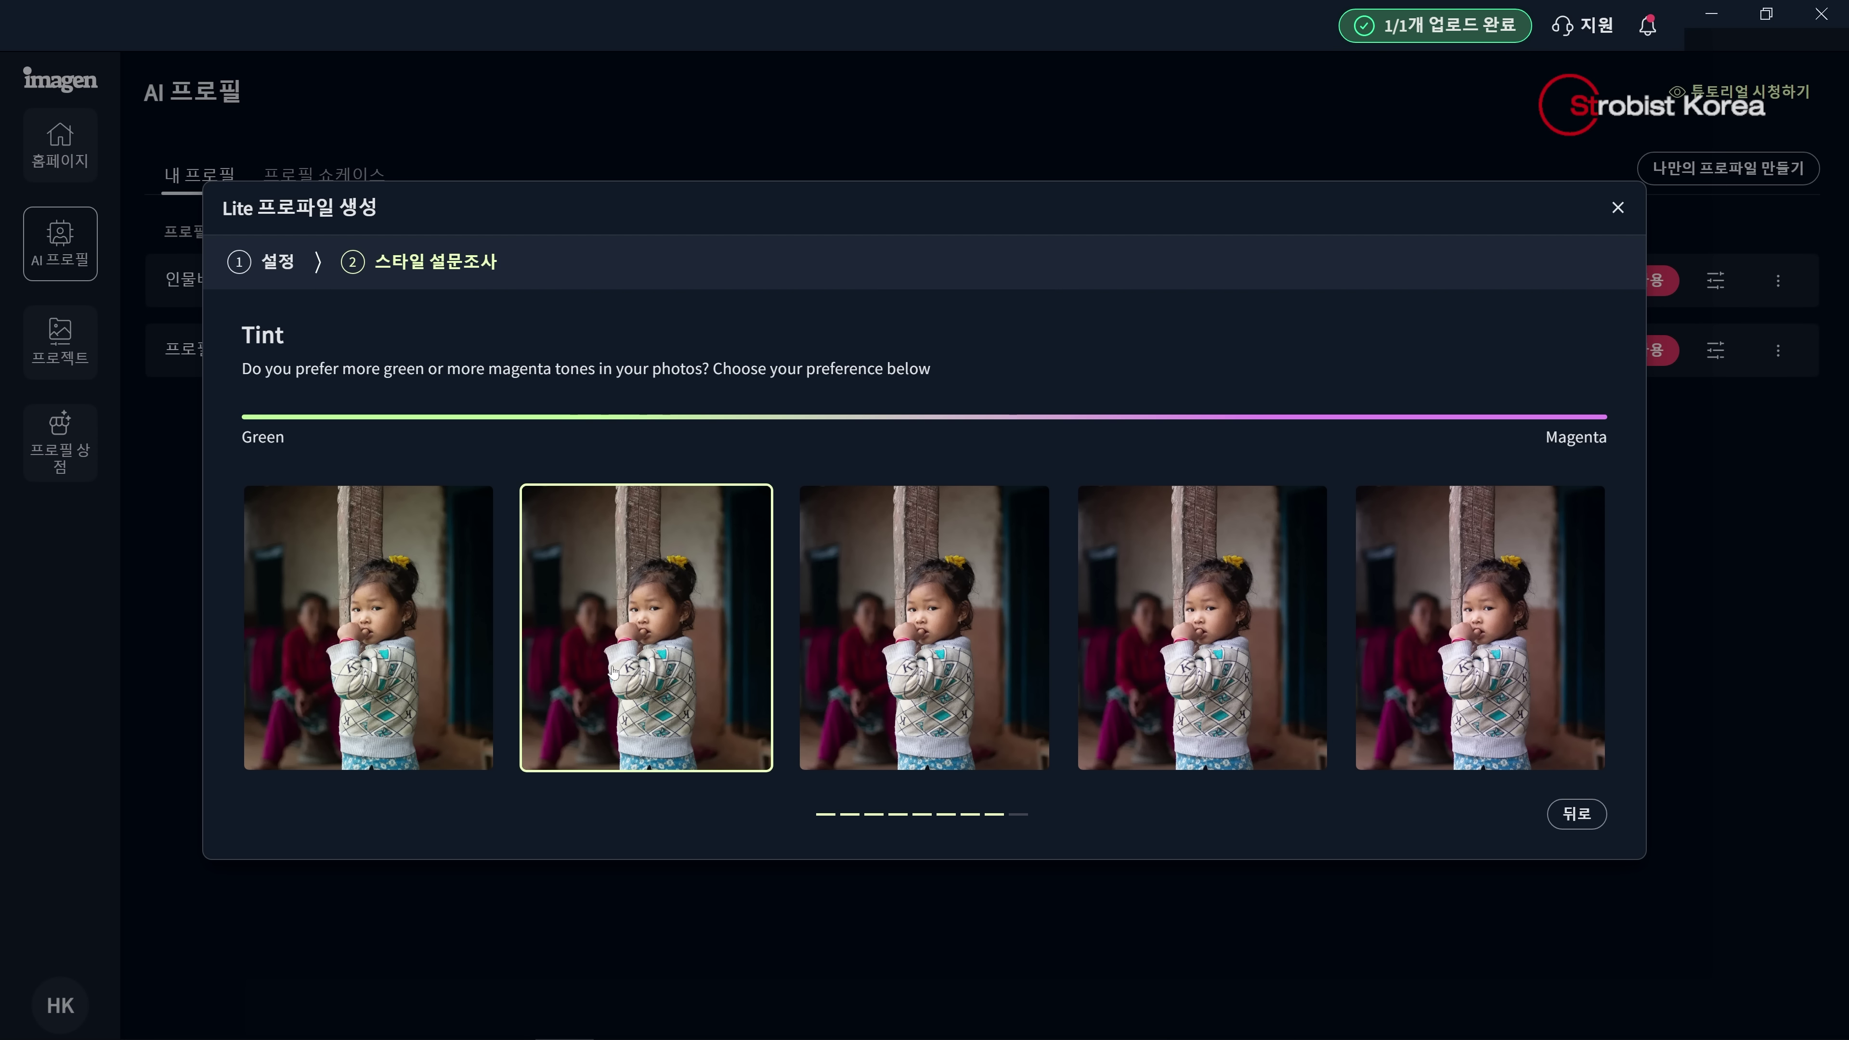
left_click(639, 643)
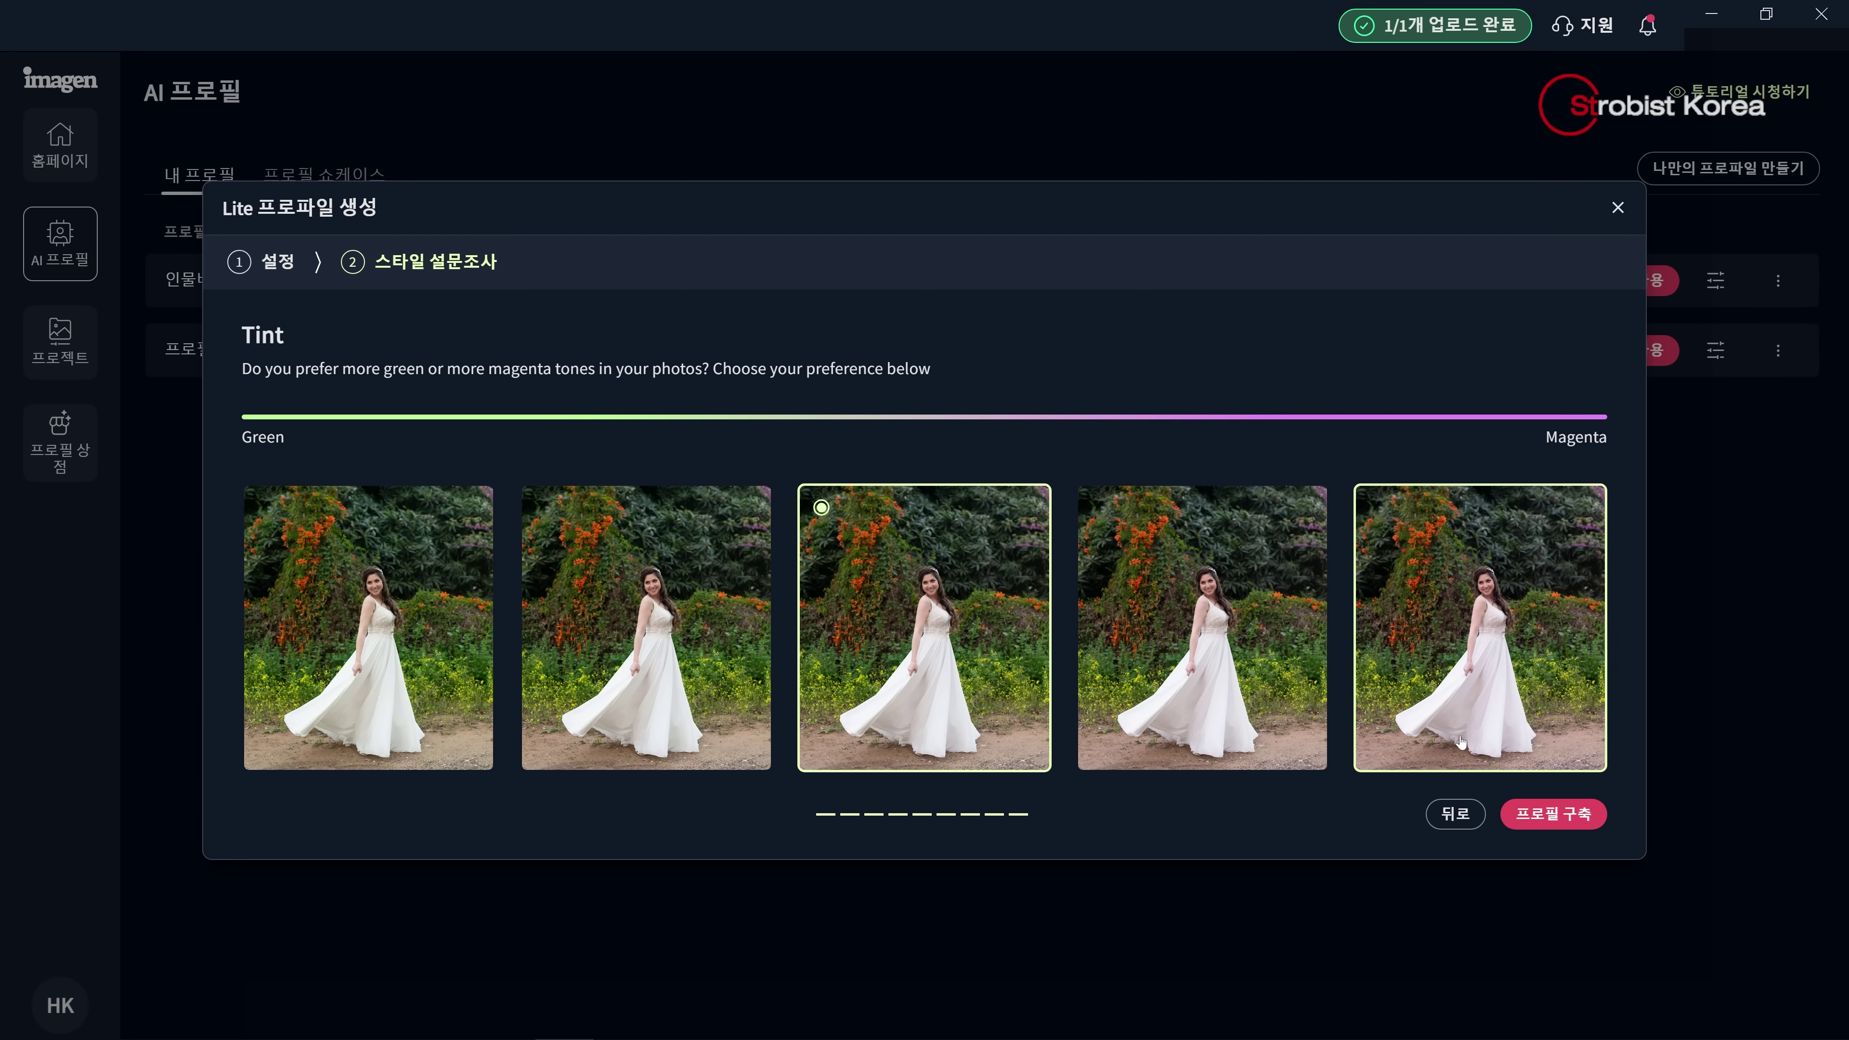
left_click(1559, 820)
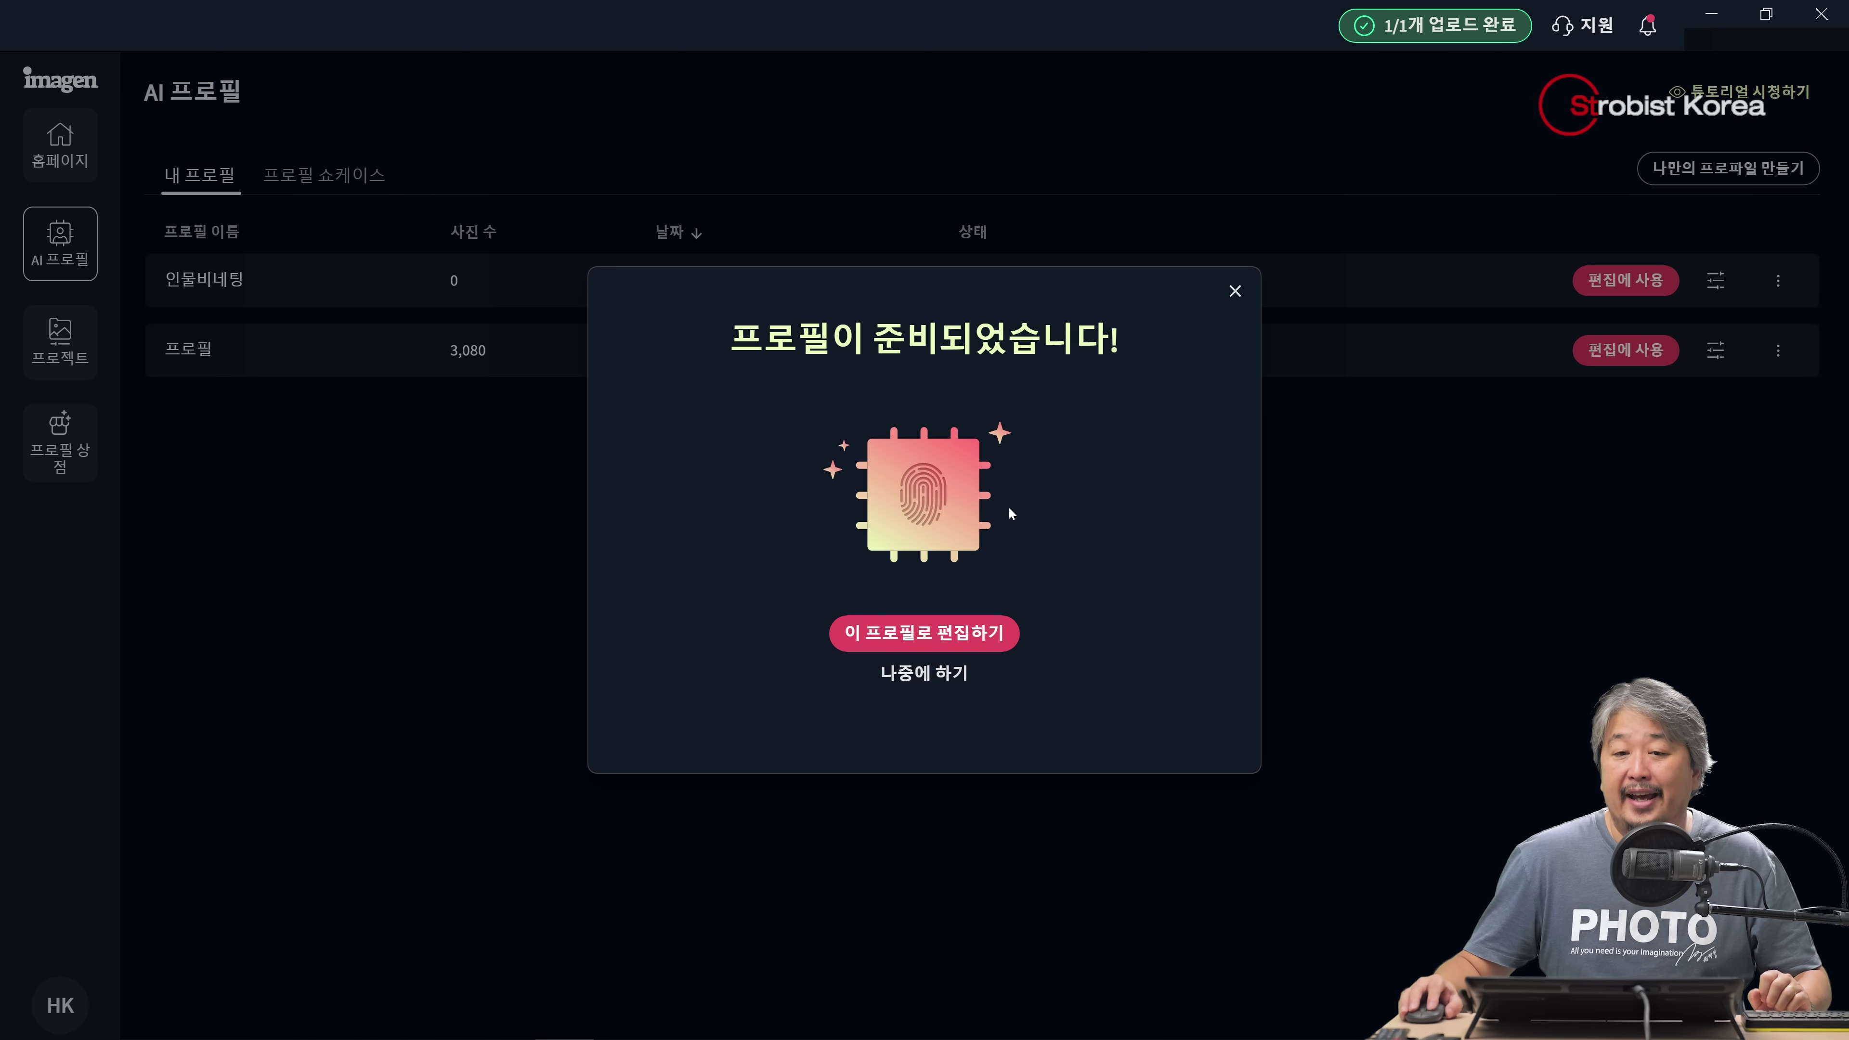
left_click(952, 680)
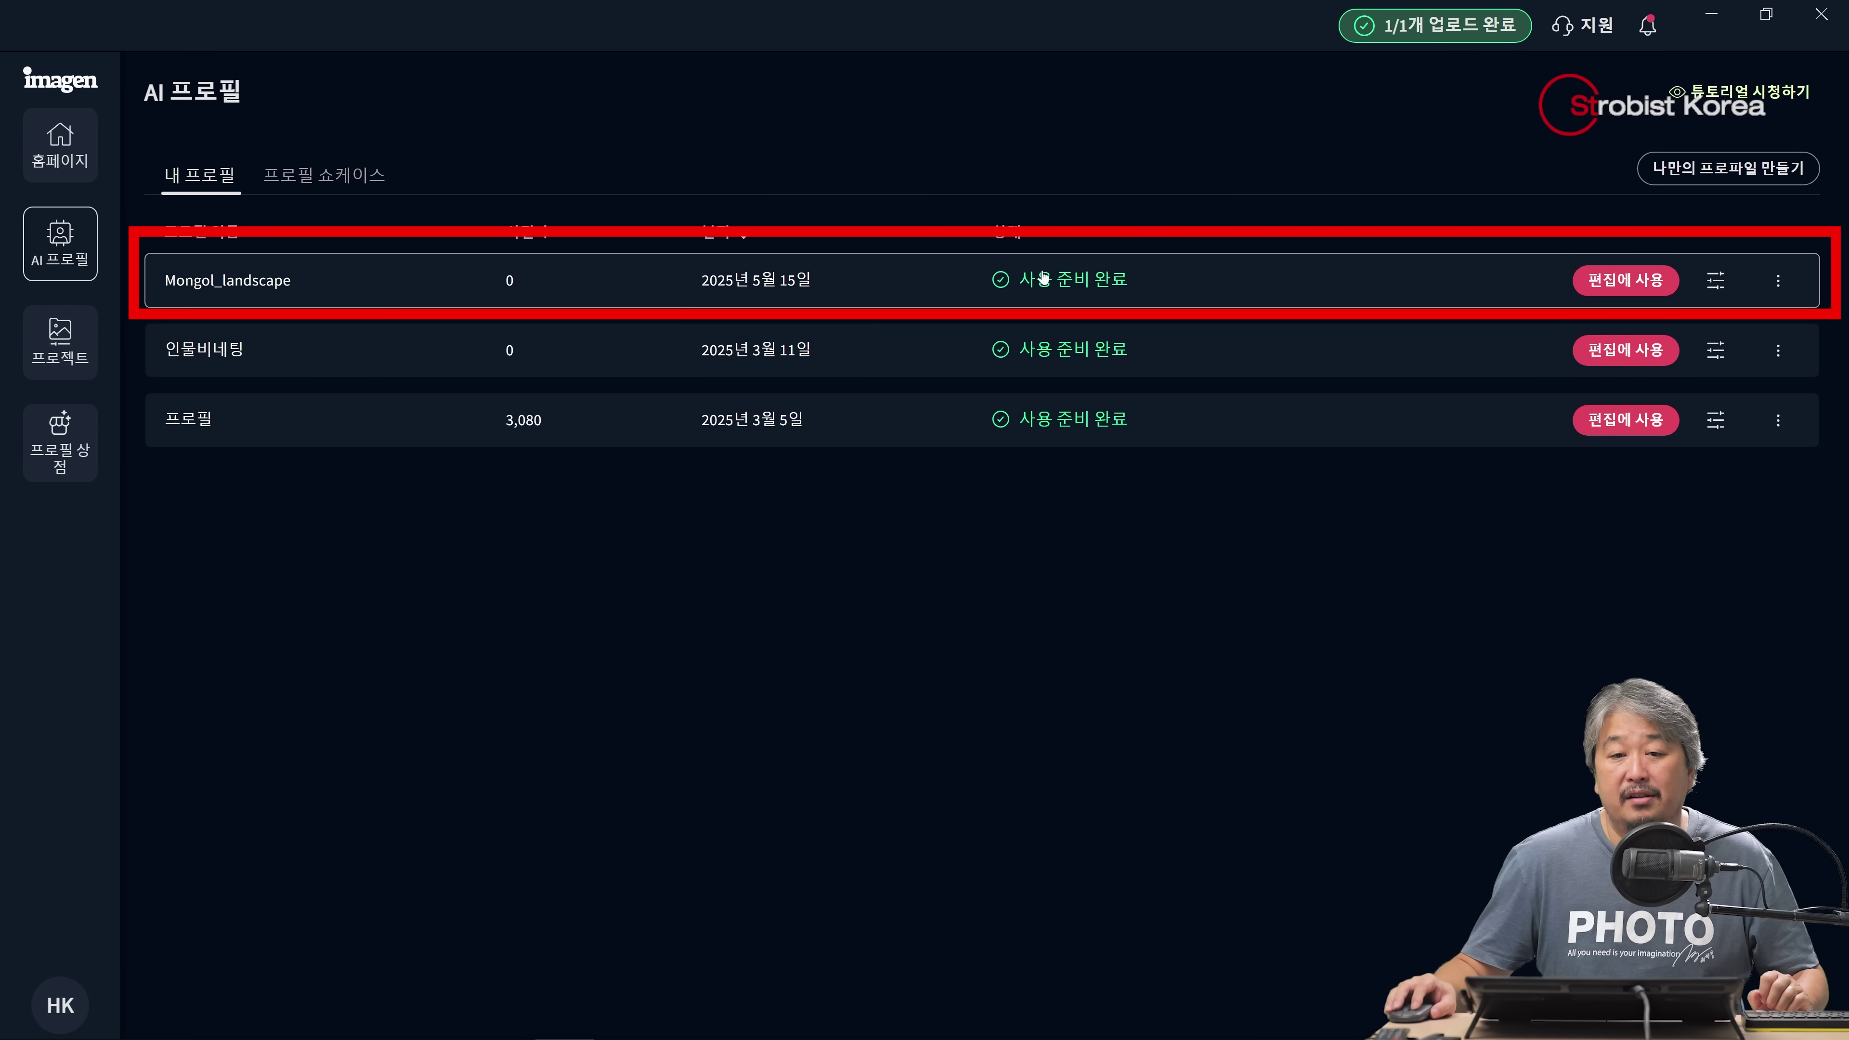
mouse_move(1102, 287)
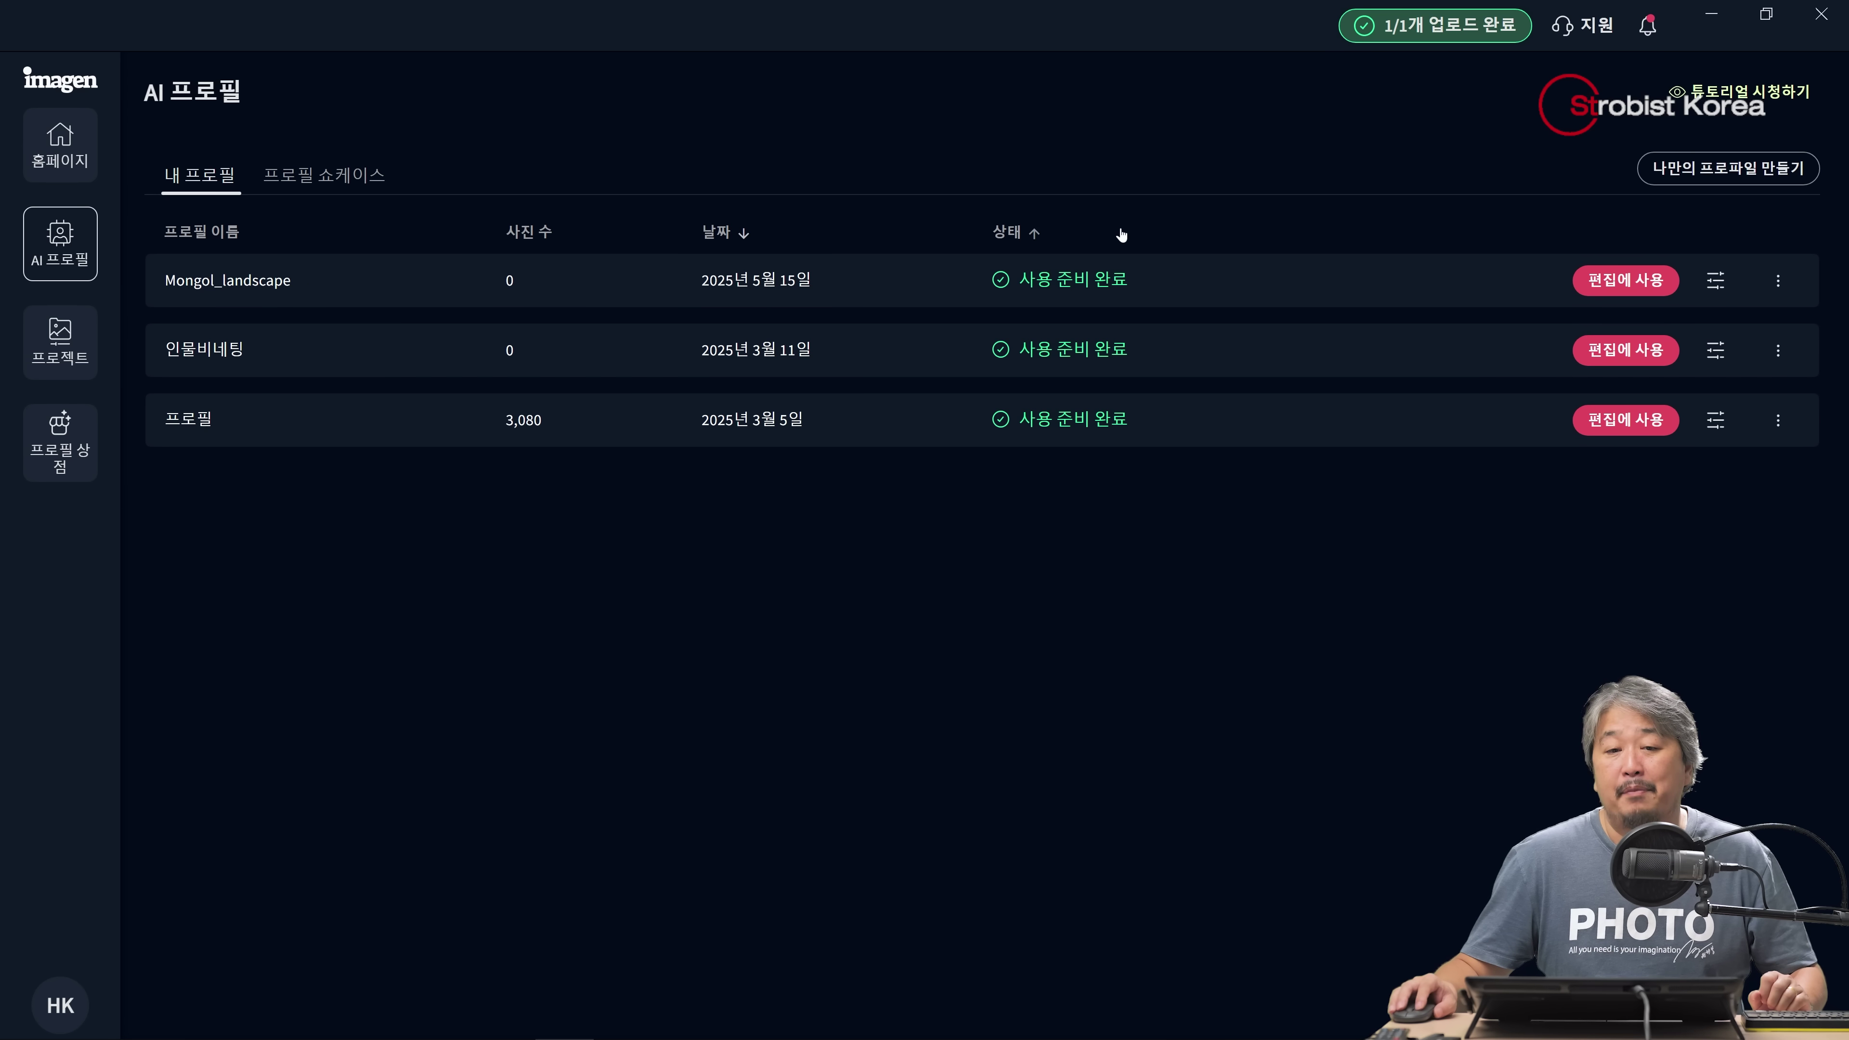
Go to the projects list and open the send-for-editing dialog (편집을 위해 전송) of the photo1 project
left_click(90, 329)
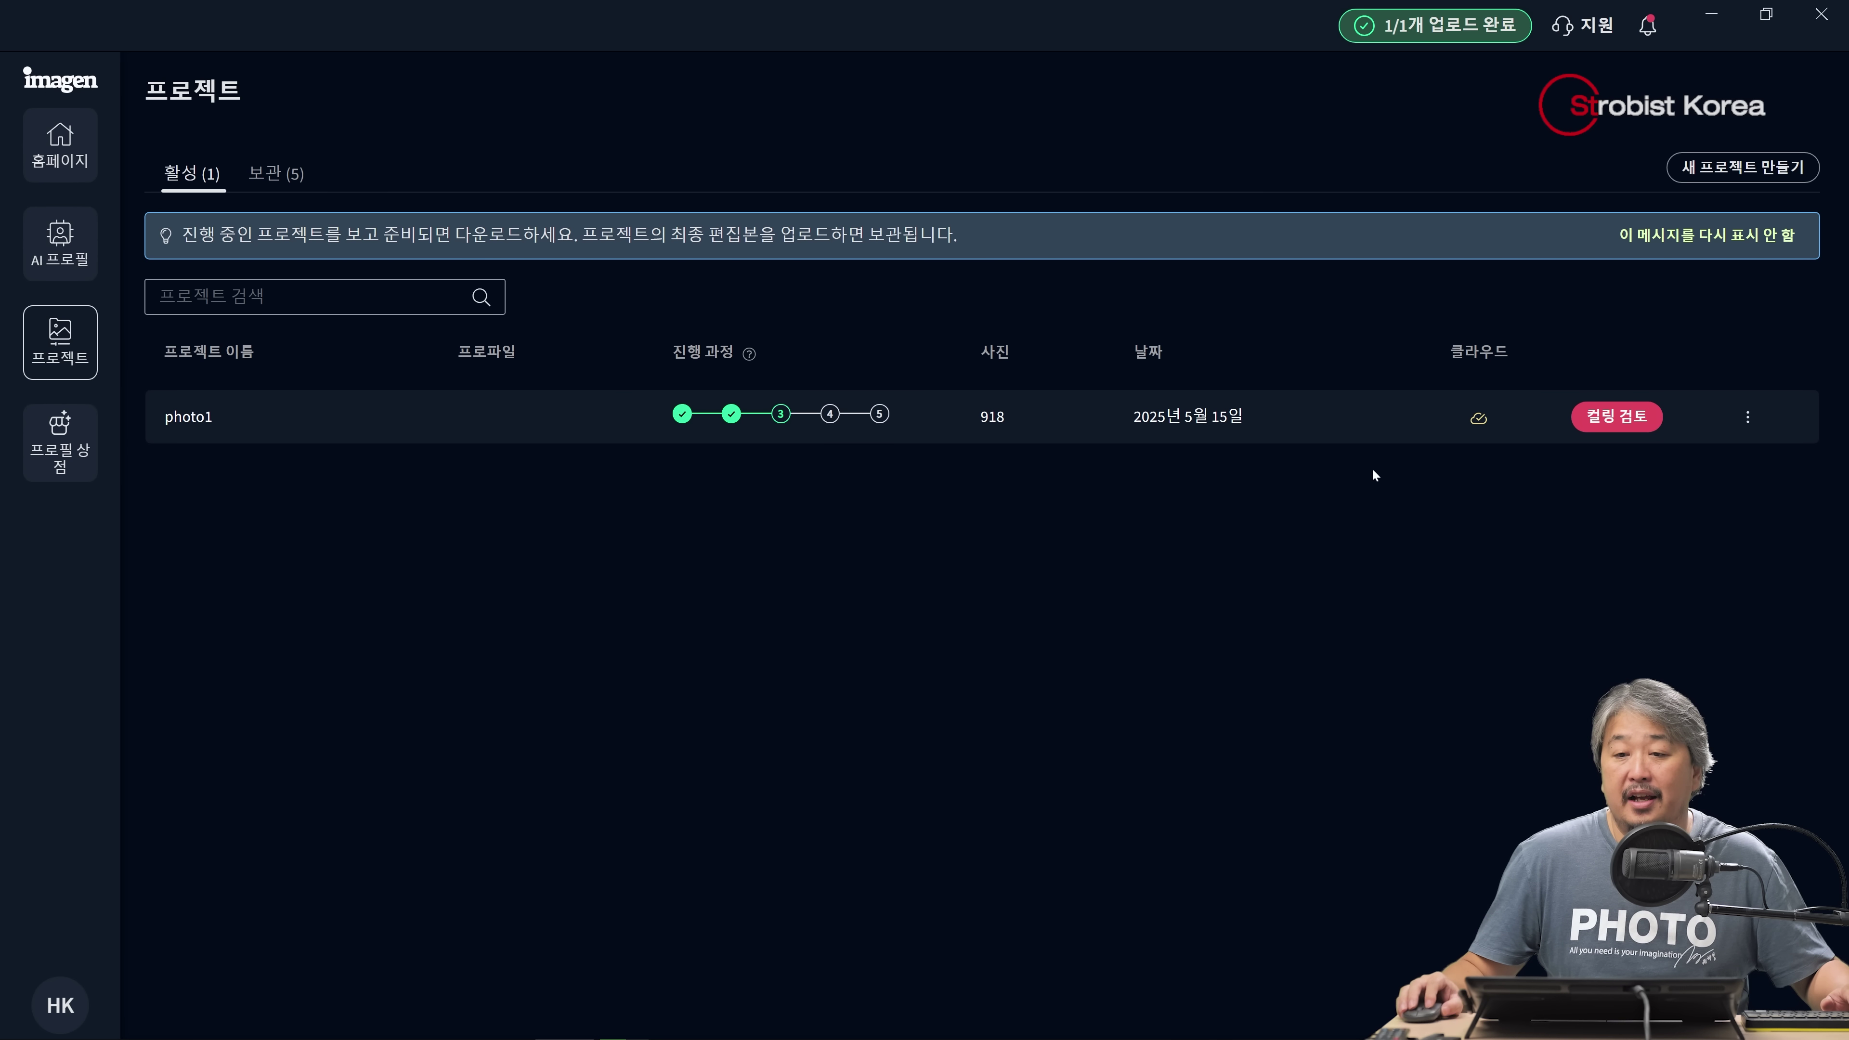
left_click(1747, 418)
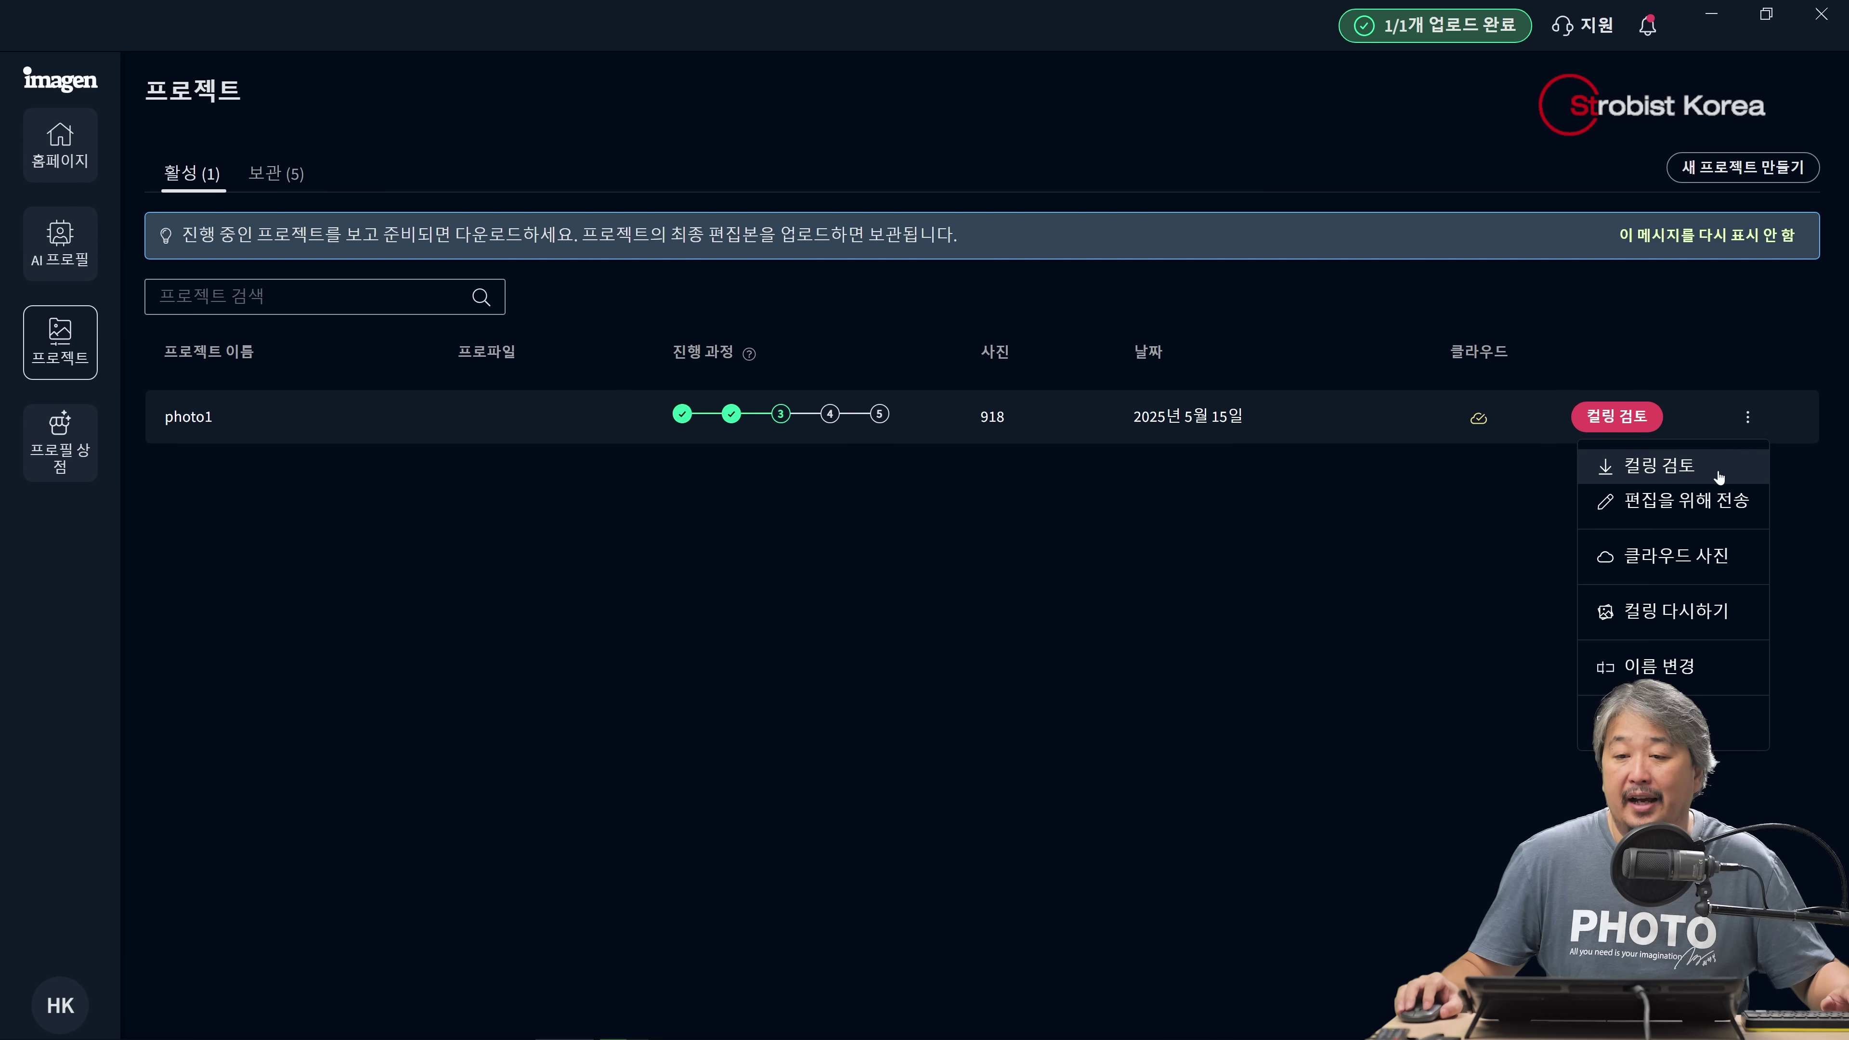
left_click(1733, 421)
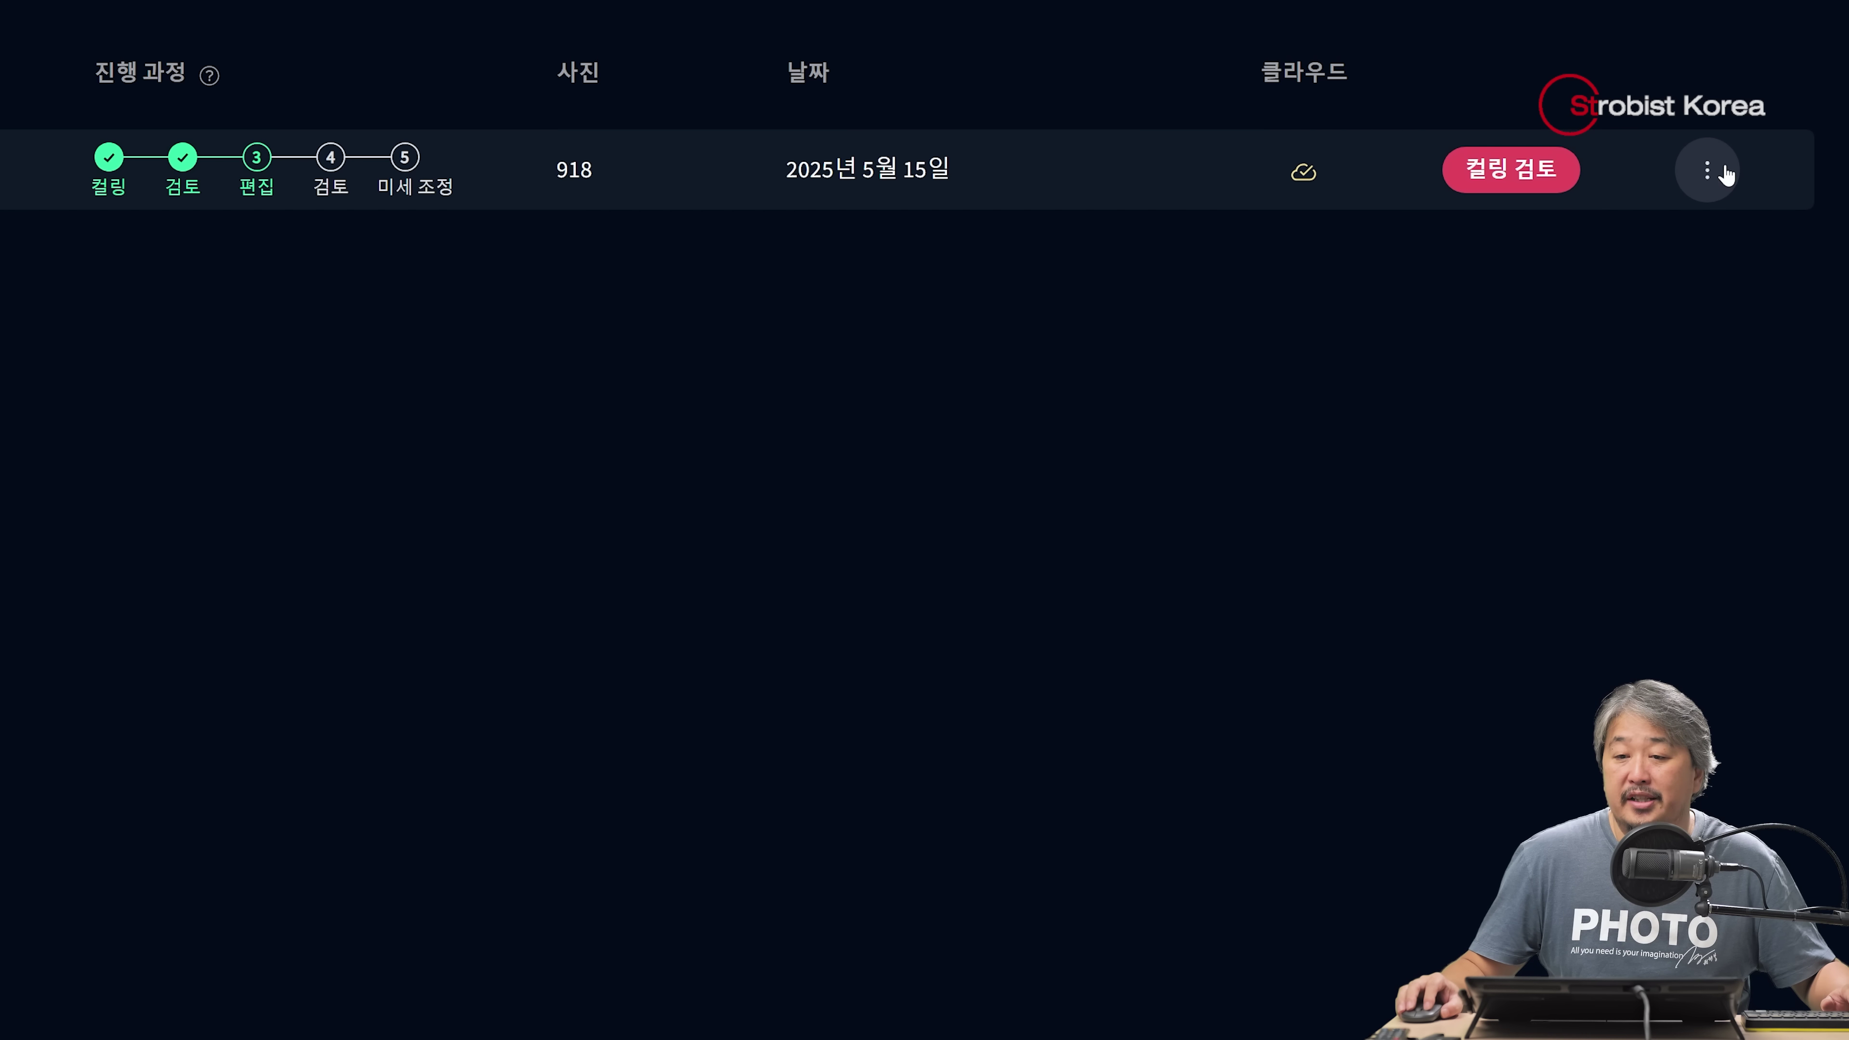
left_click(1725, 174)
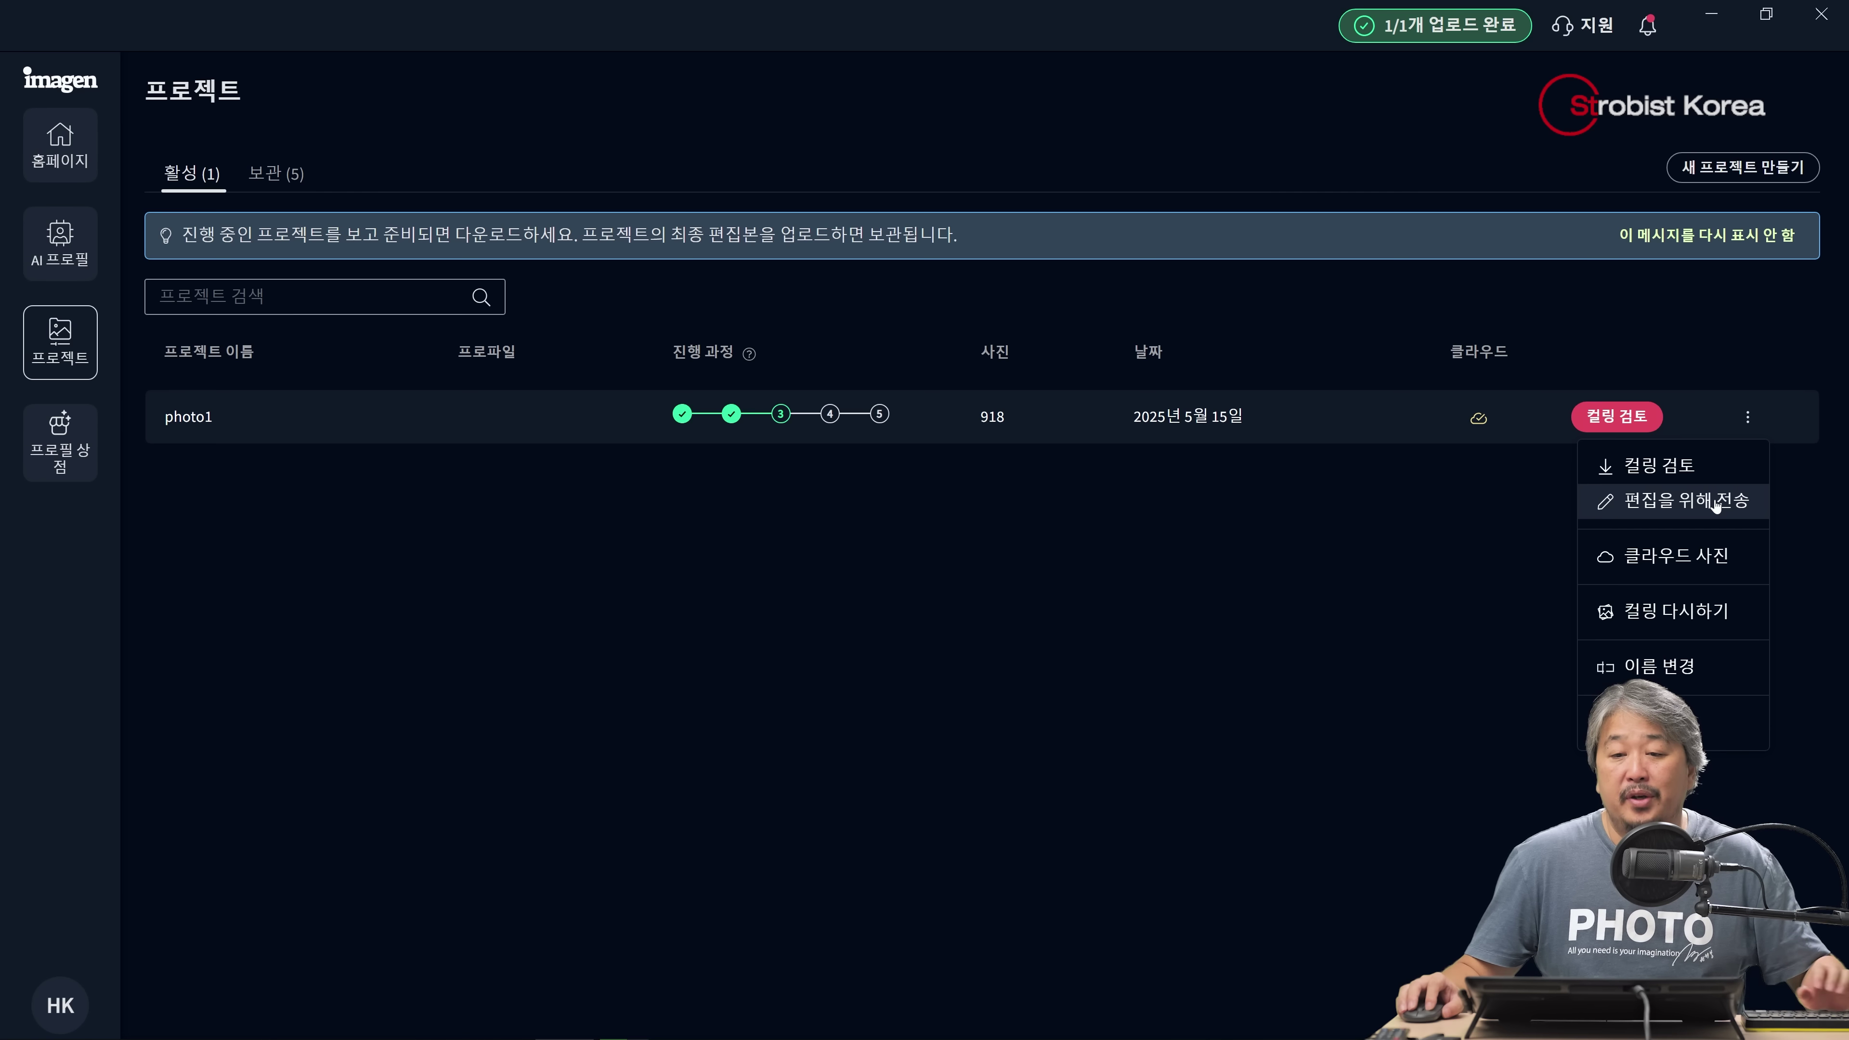
left_click(1667, 306)
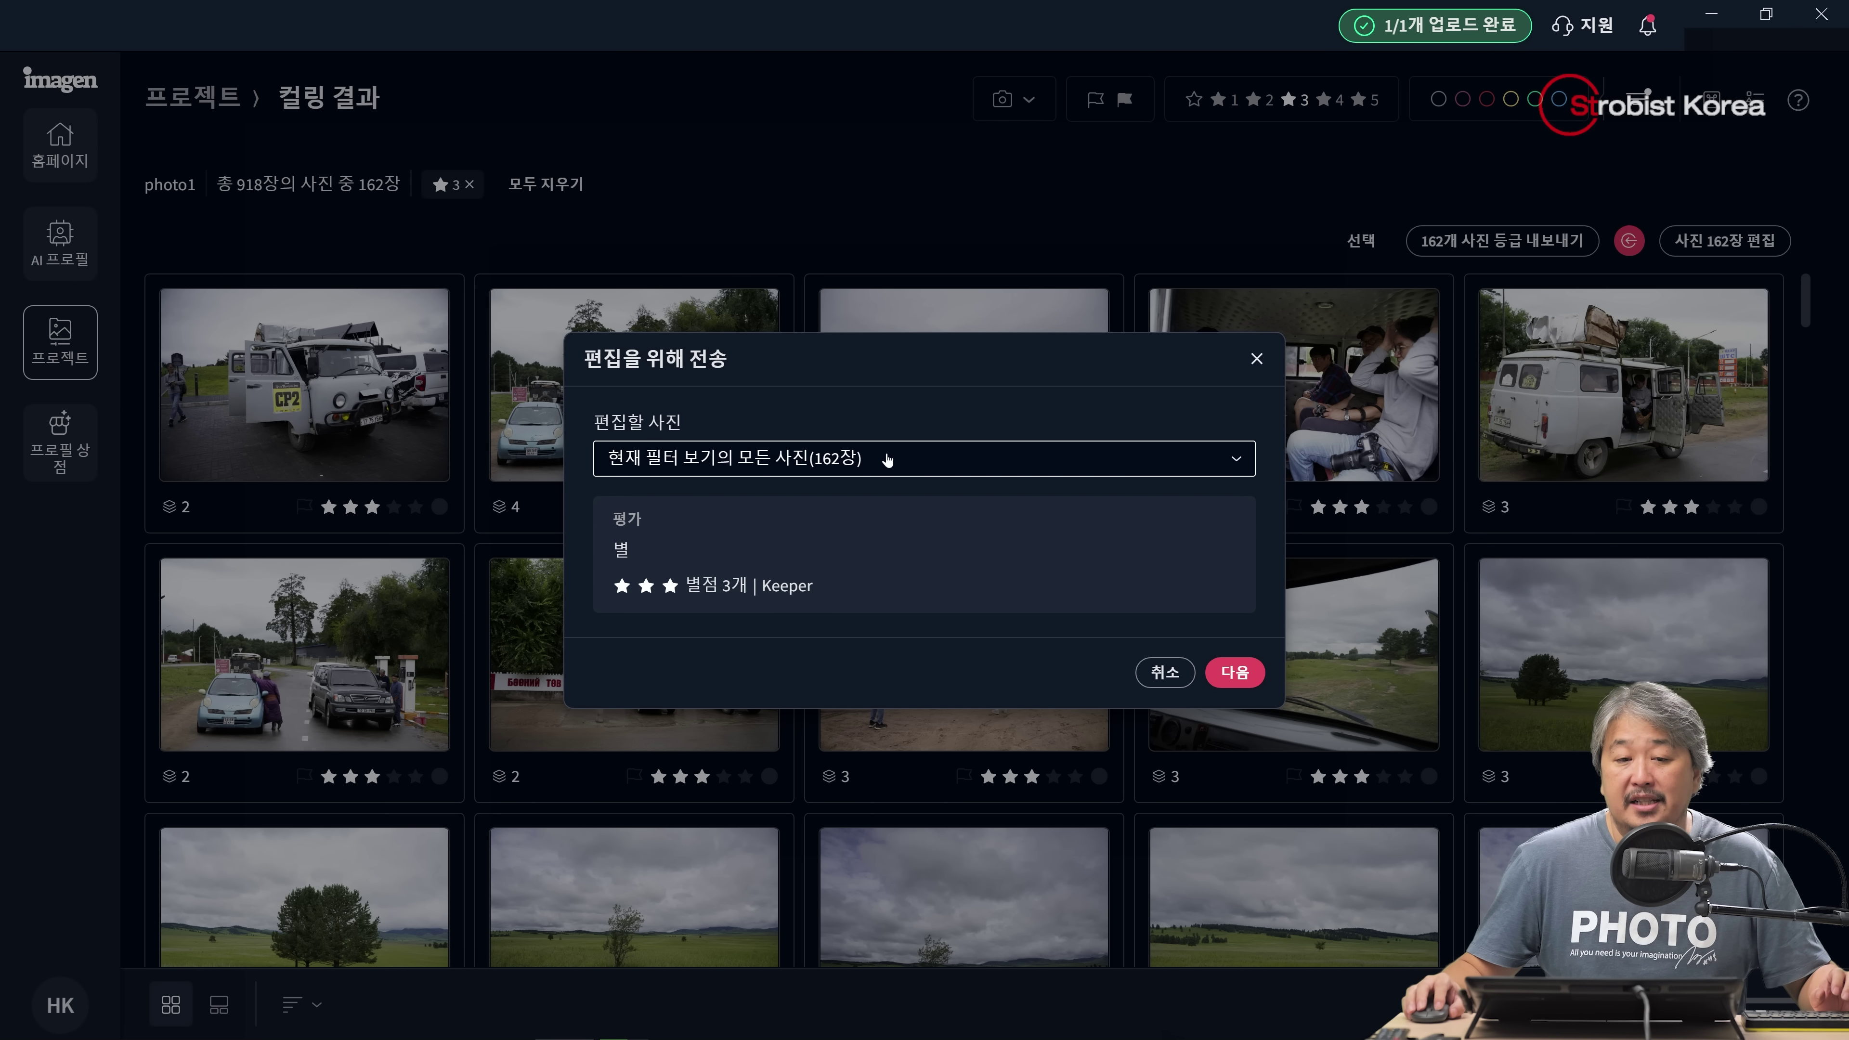
Check the photos-to-edit options in the send-for-editing dialog and close it without sending
left_click(887, 460)
left_click(888, 459)
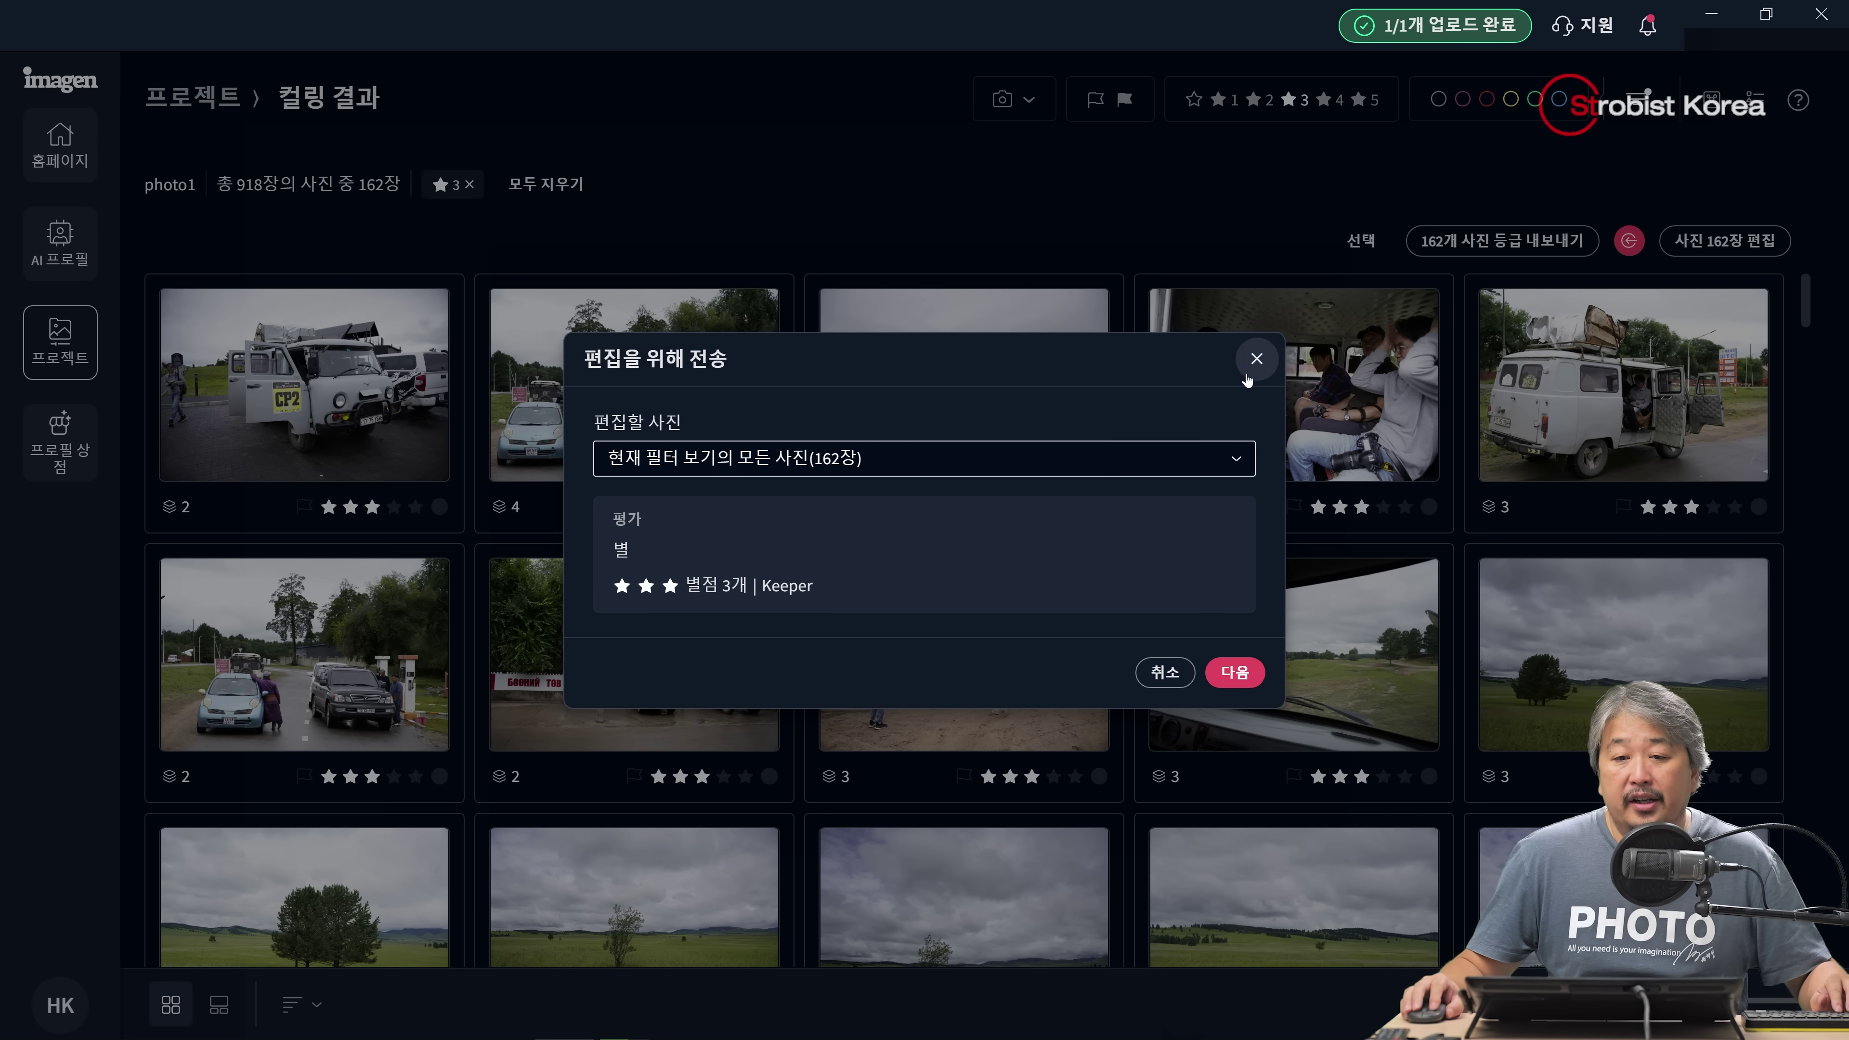
left_click(1254, 358)
Select the first eight photos in the three-star culling results and rate them four stars
mouse_move(386, 399)
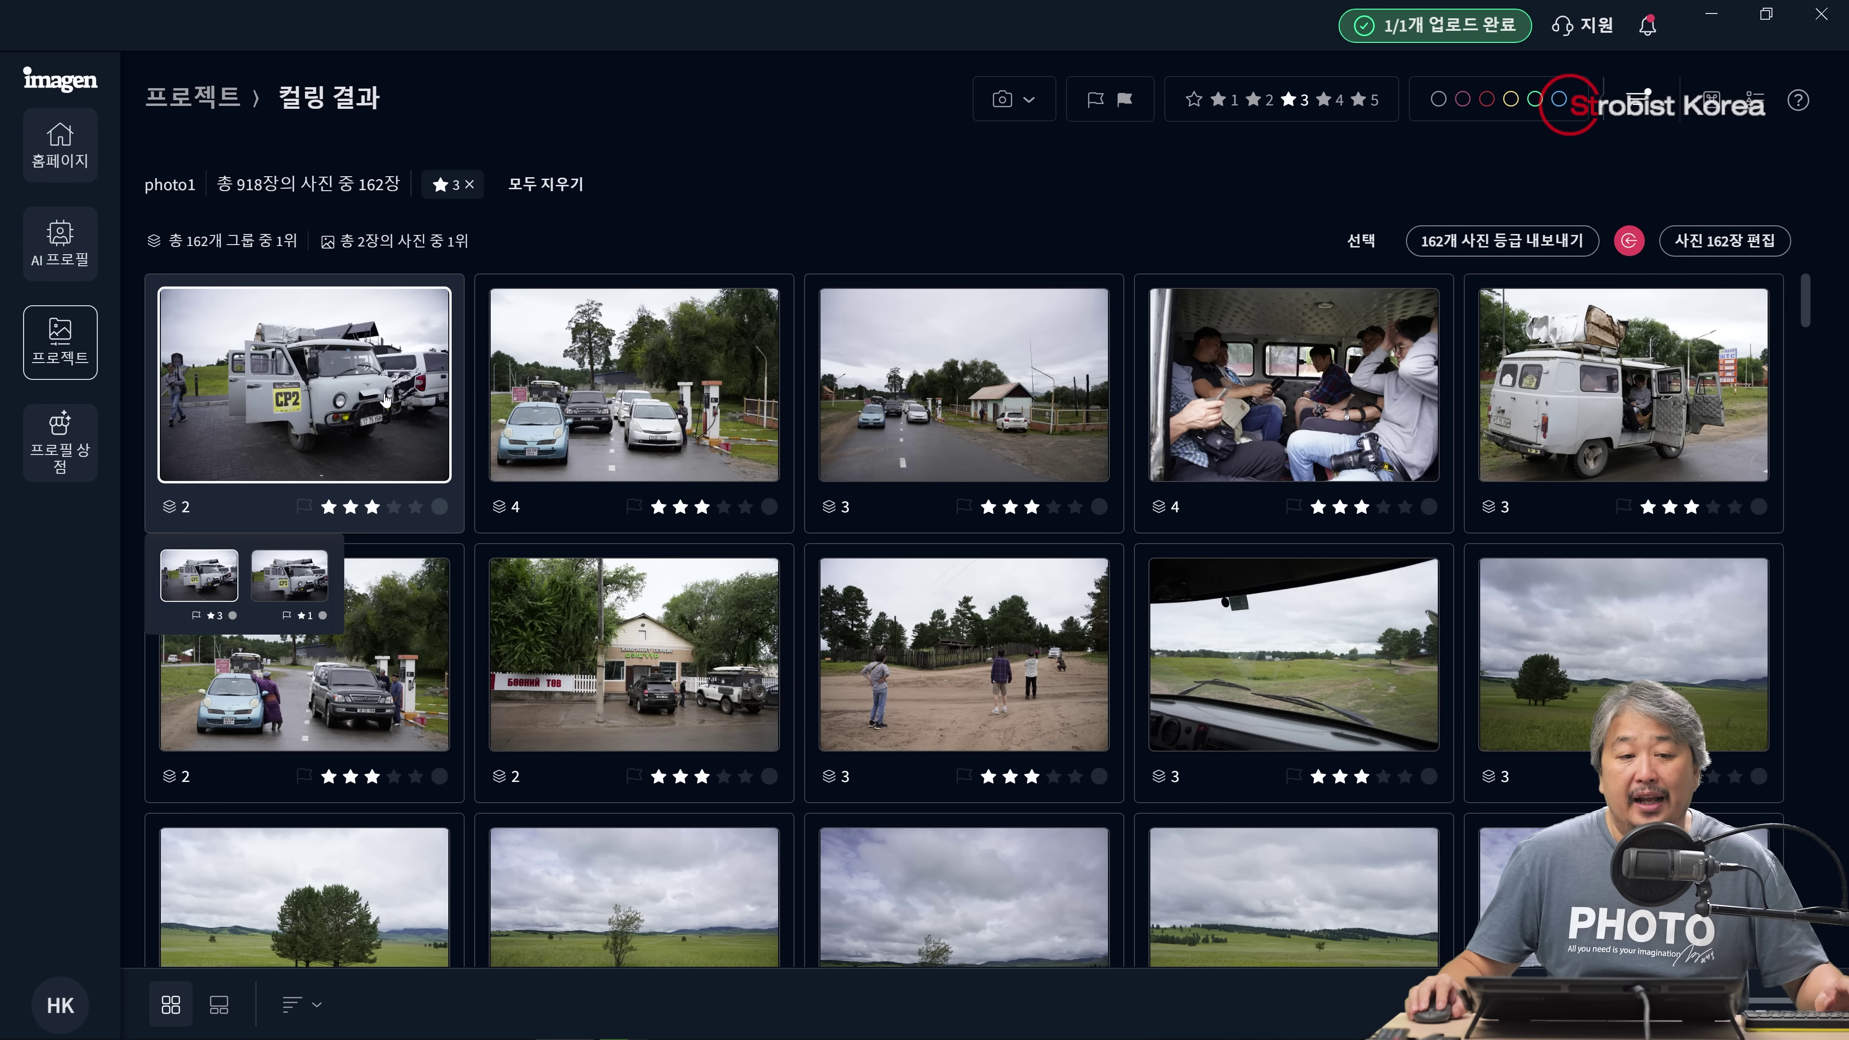
left_click(1001, 643, "shift")
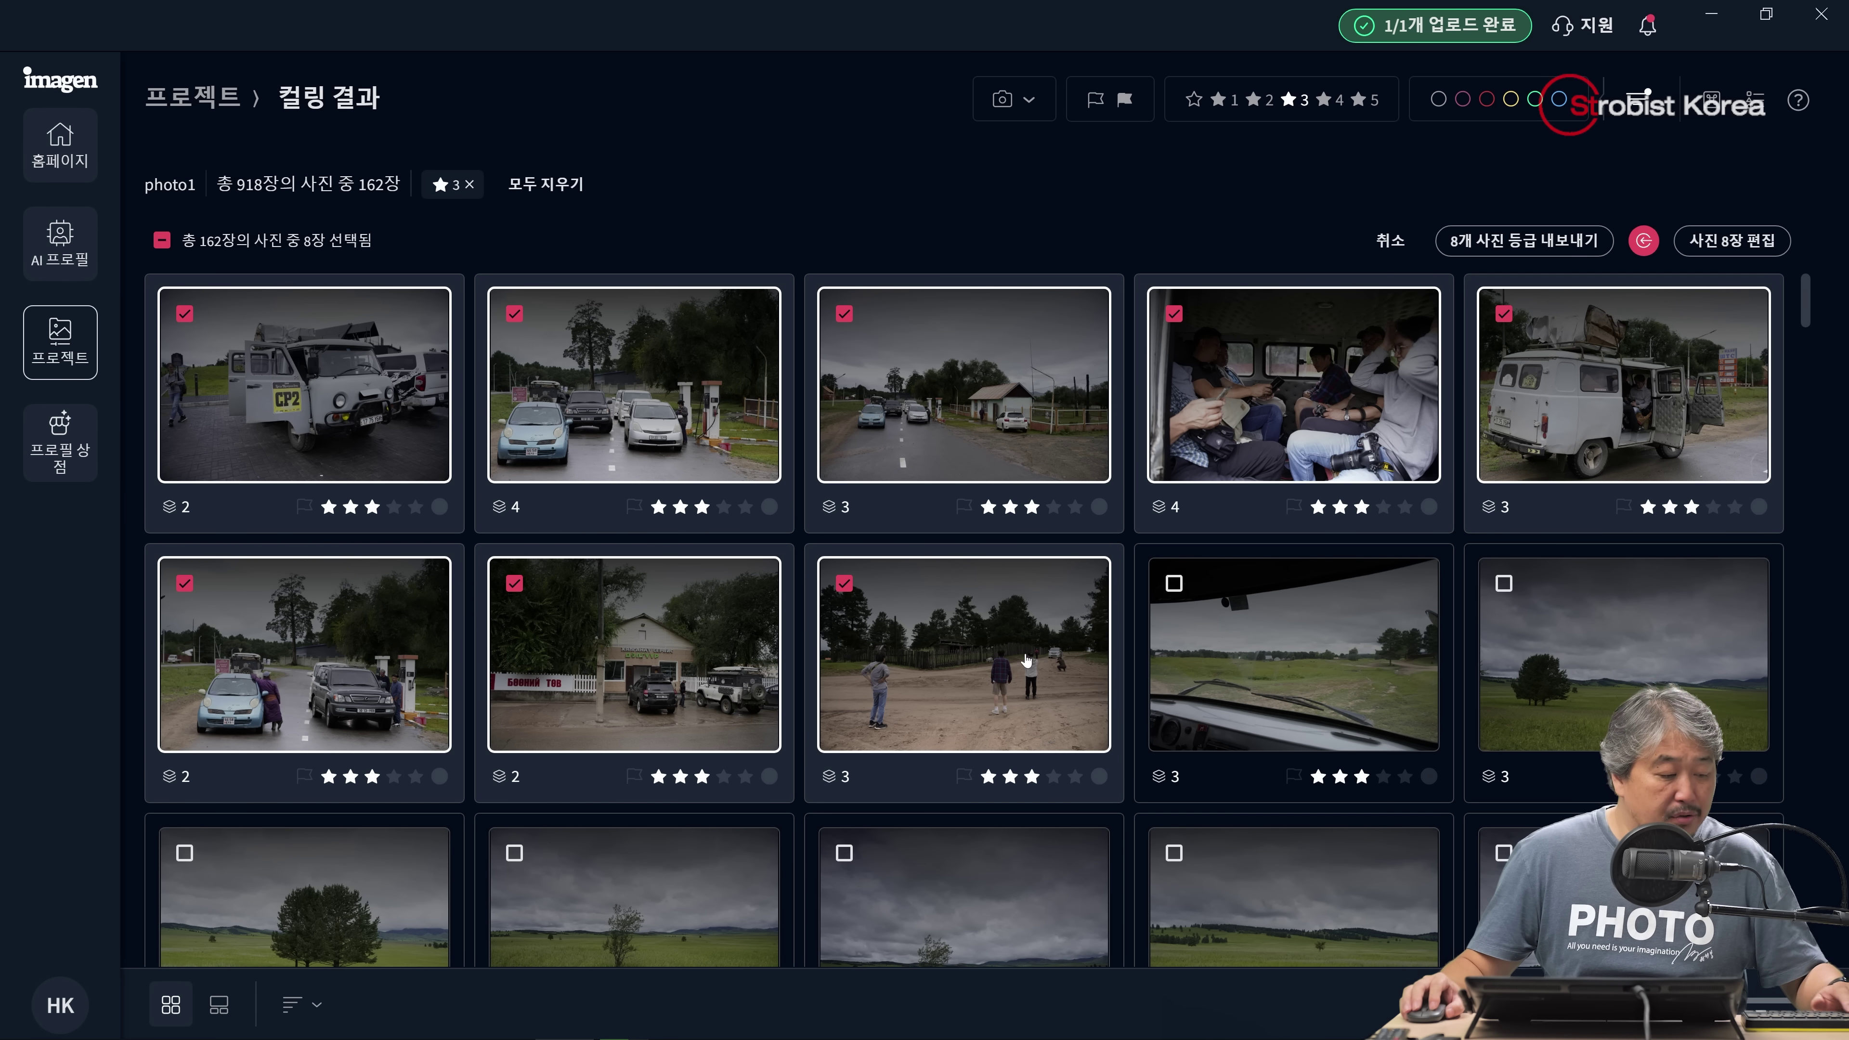
key("4")
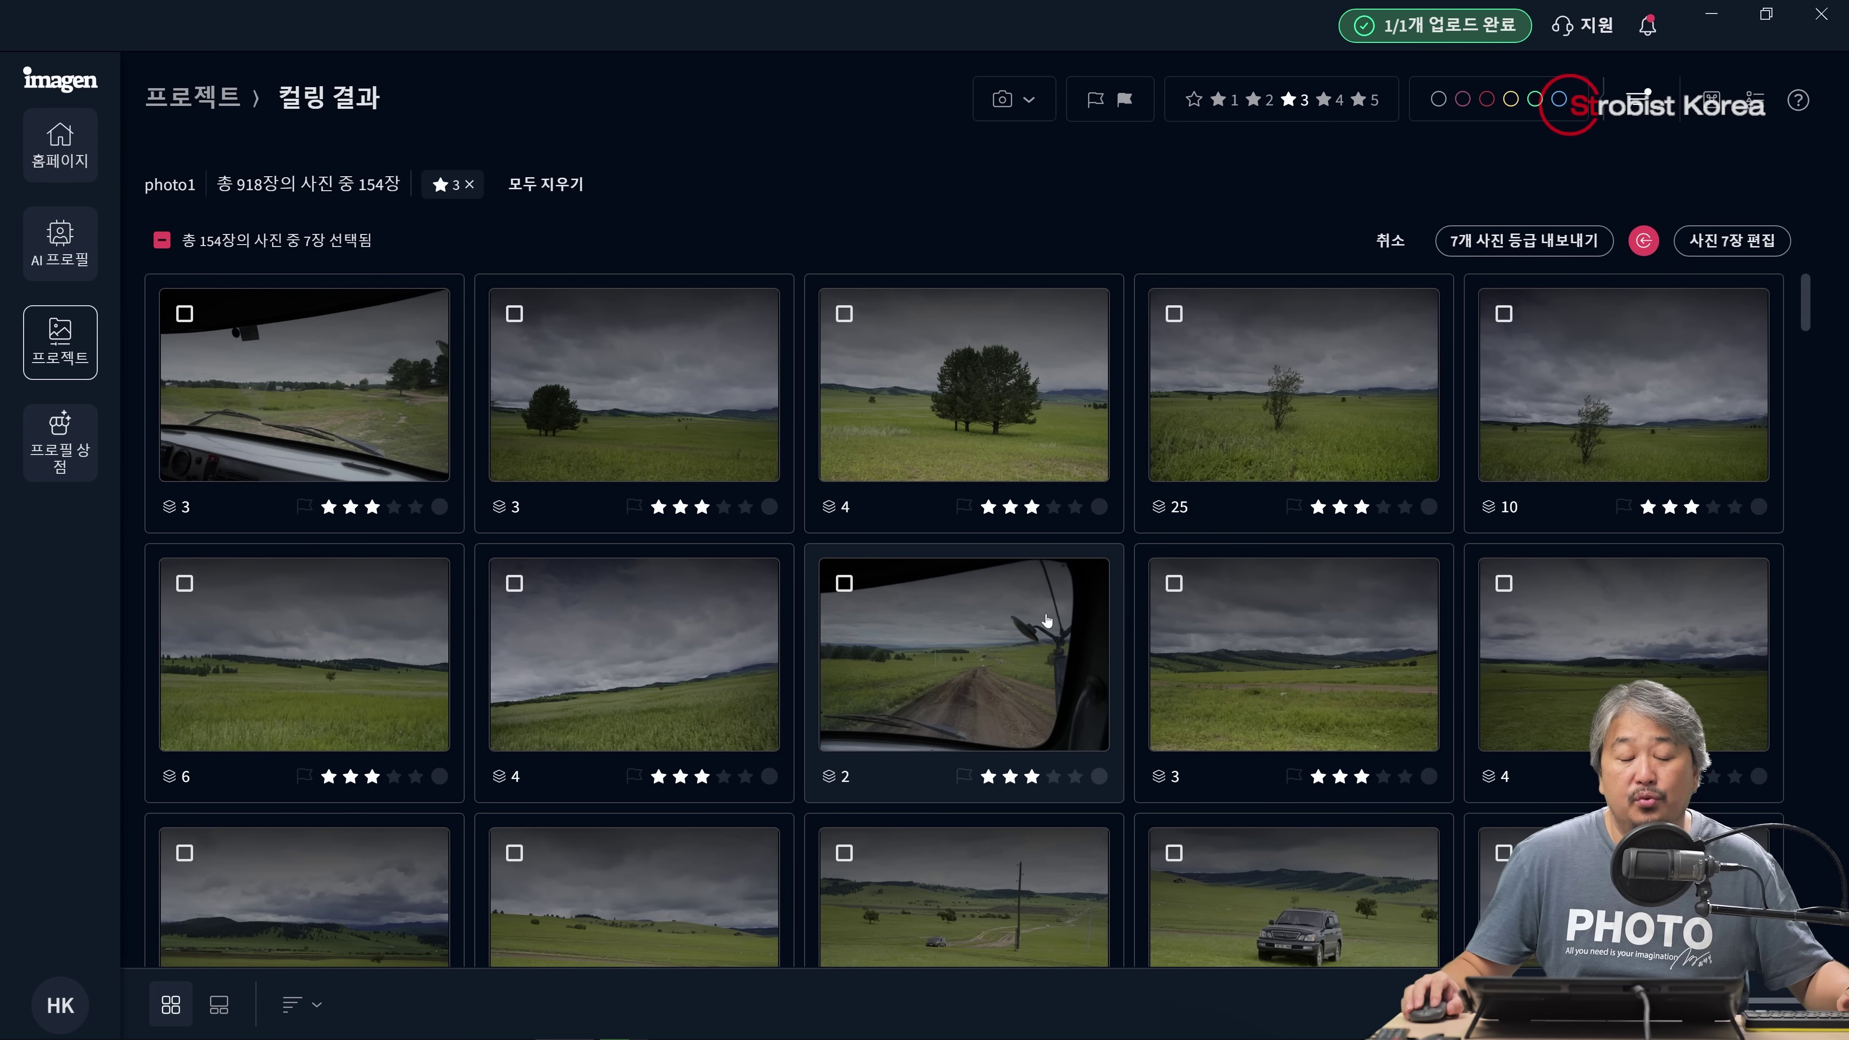
Select the windshield view, the lone-tree landscape and the driver photo further down, and give them four stars as well
left_click(628, 421)
left_click(388, 396)
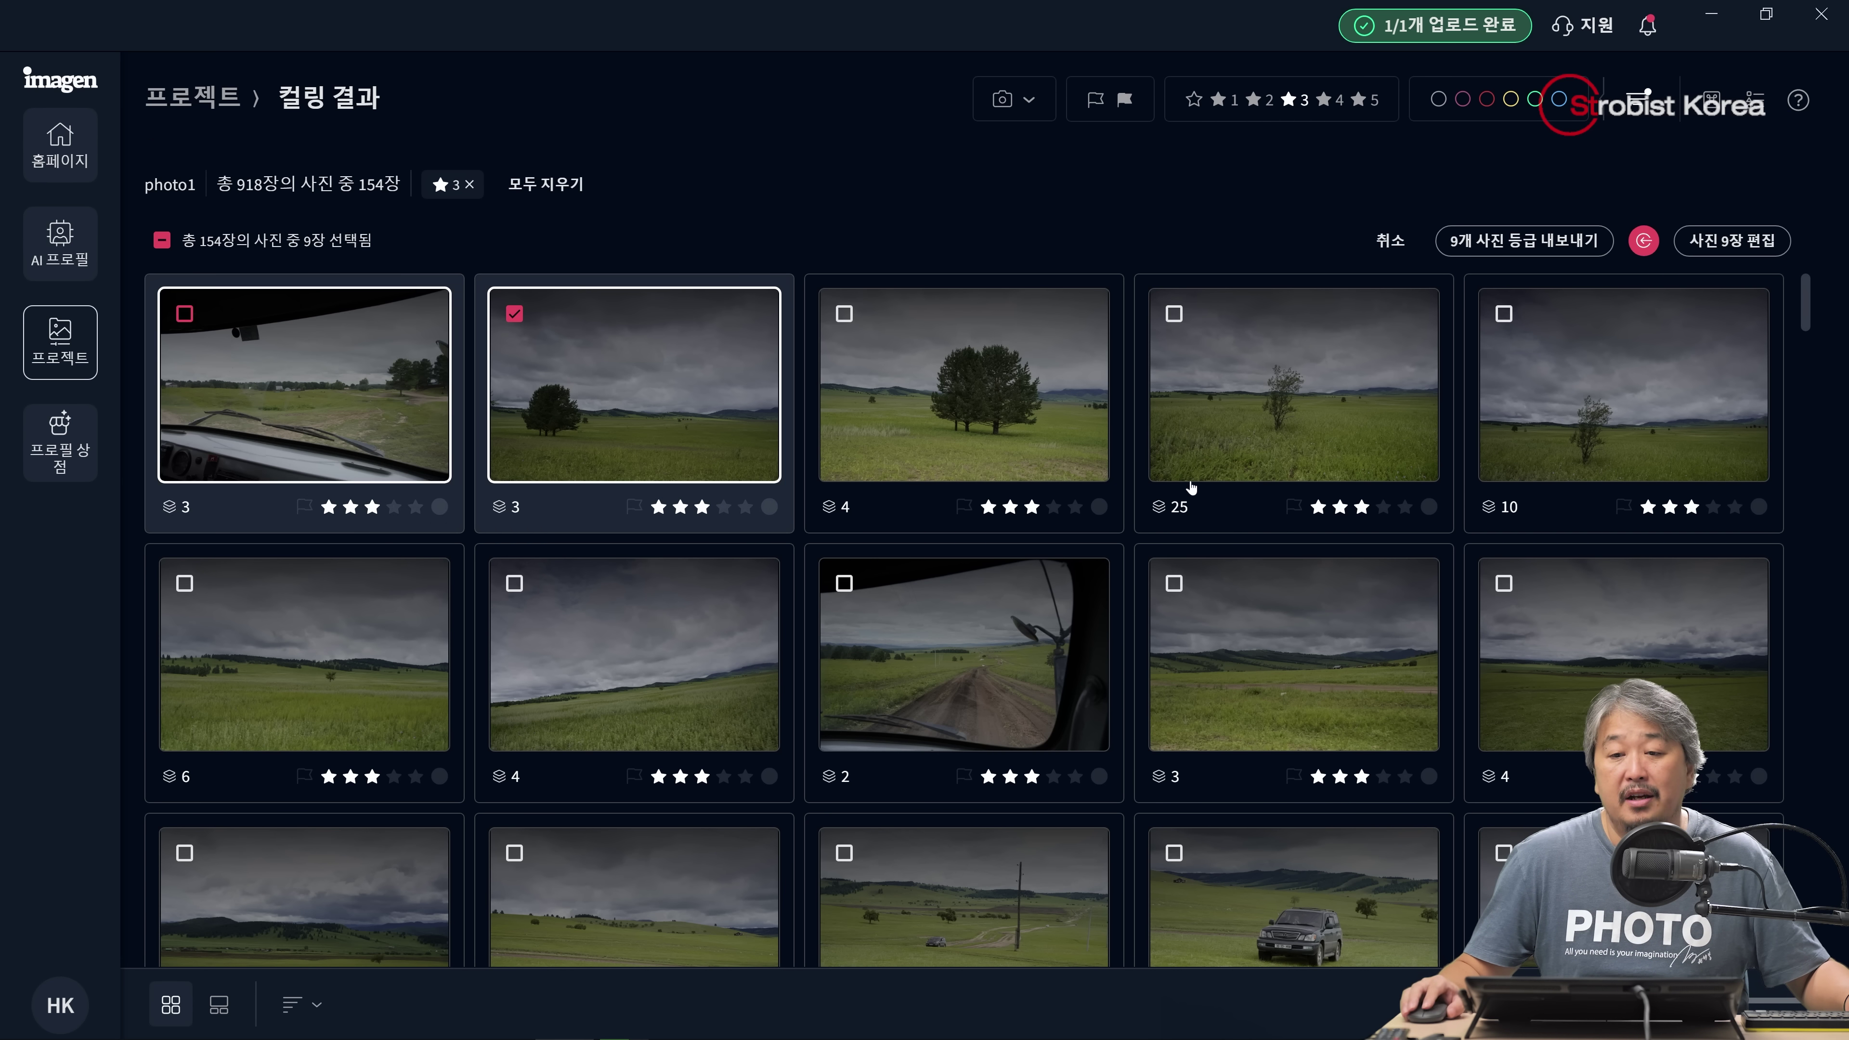
scroll(1228, 515, "down", 3)
scroll(1228, 515, "down", 8)
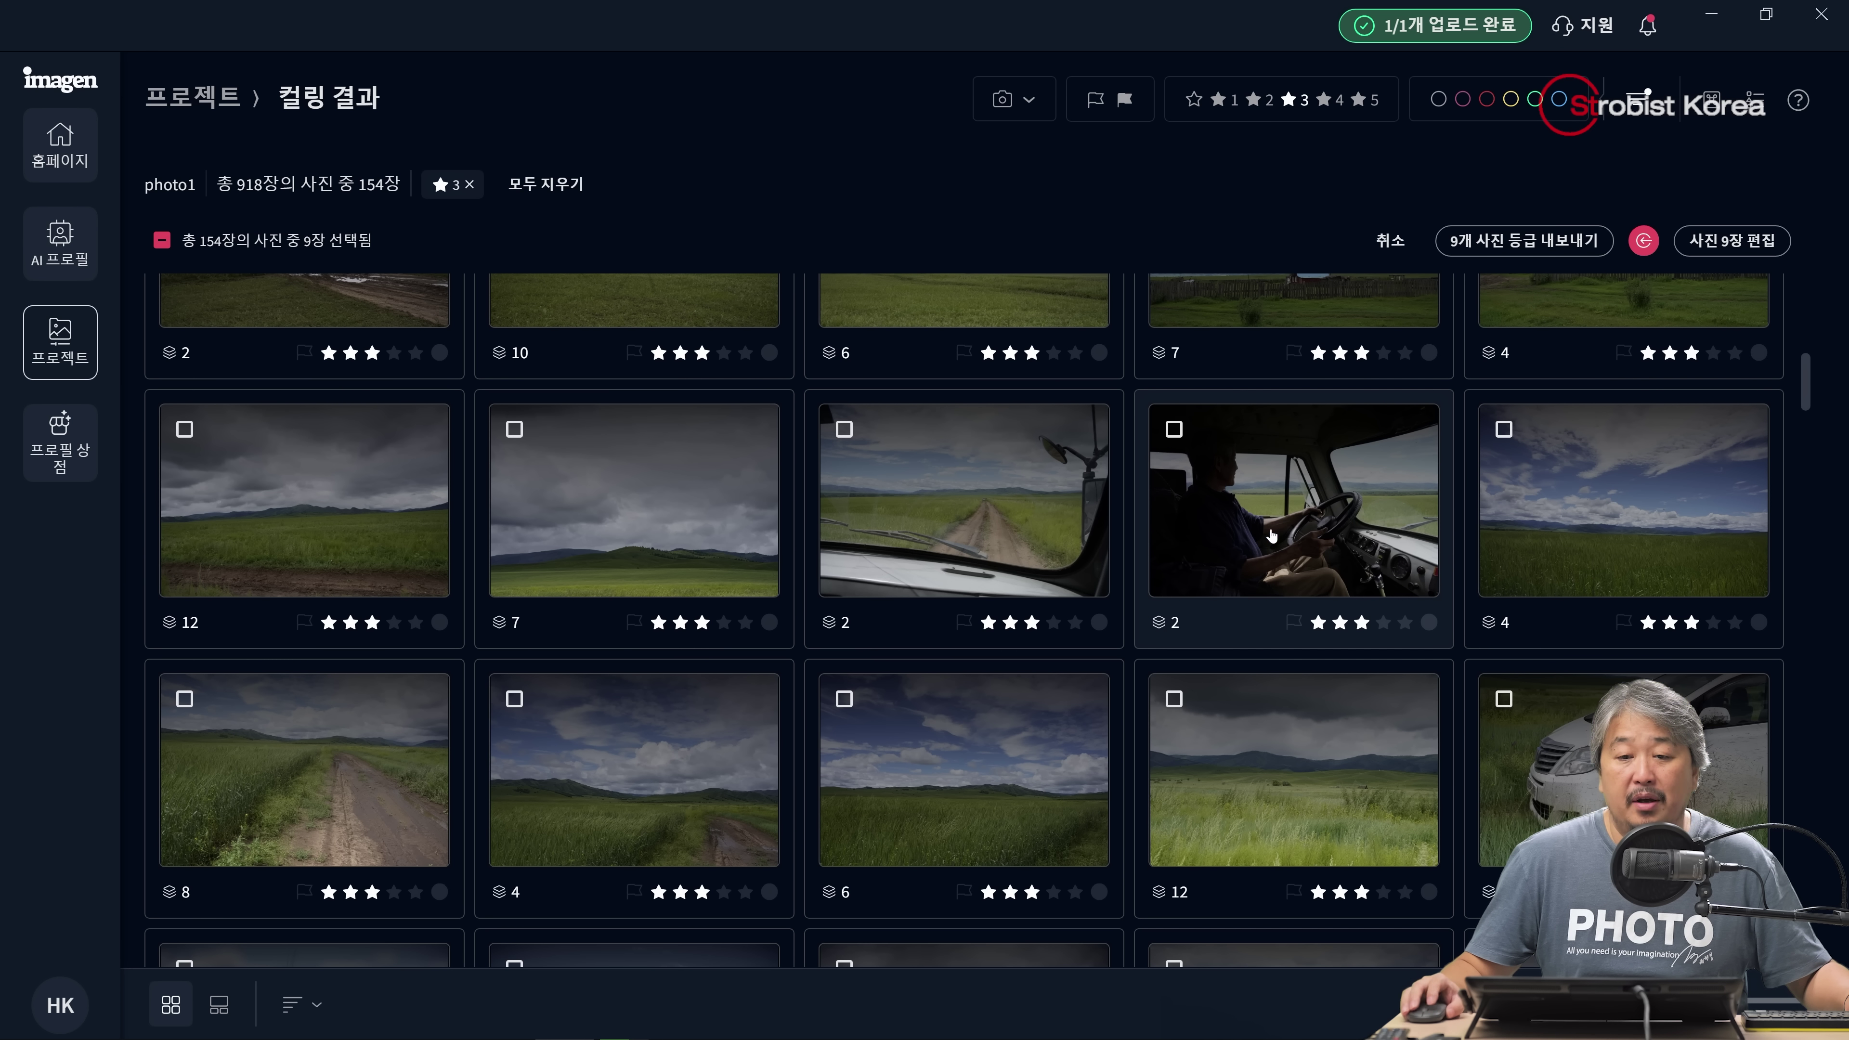
left_click(1298, 505)
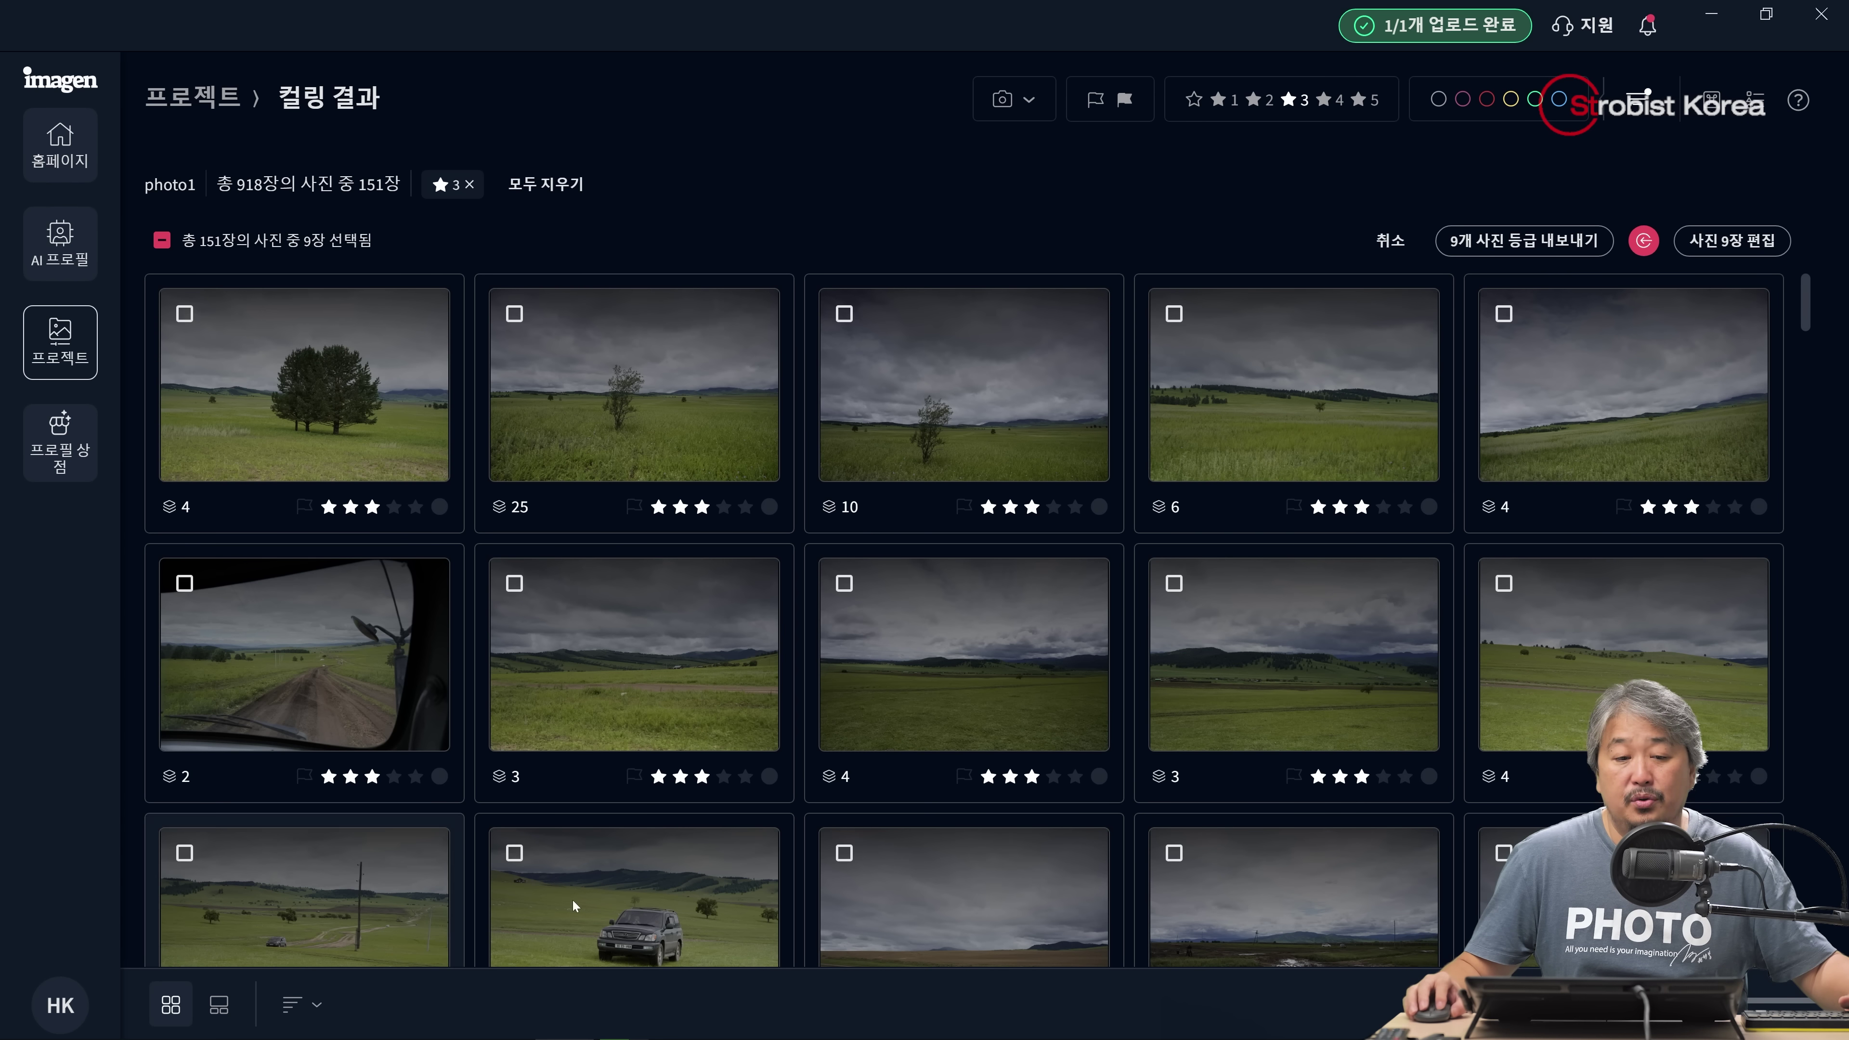
Select the SUV photo and the two portraits of the man in sunglasses, and rate them four stars
scroll(850, 698, "down", 5)
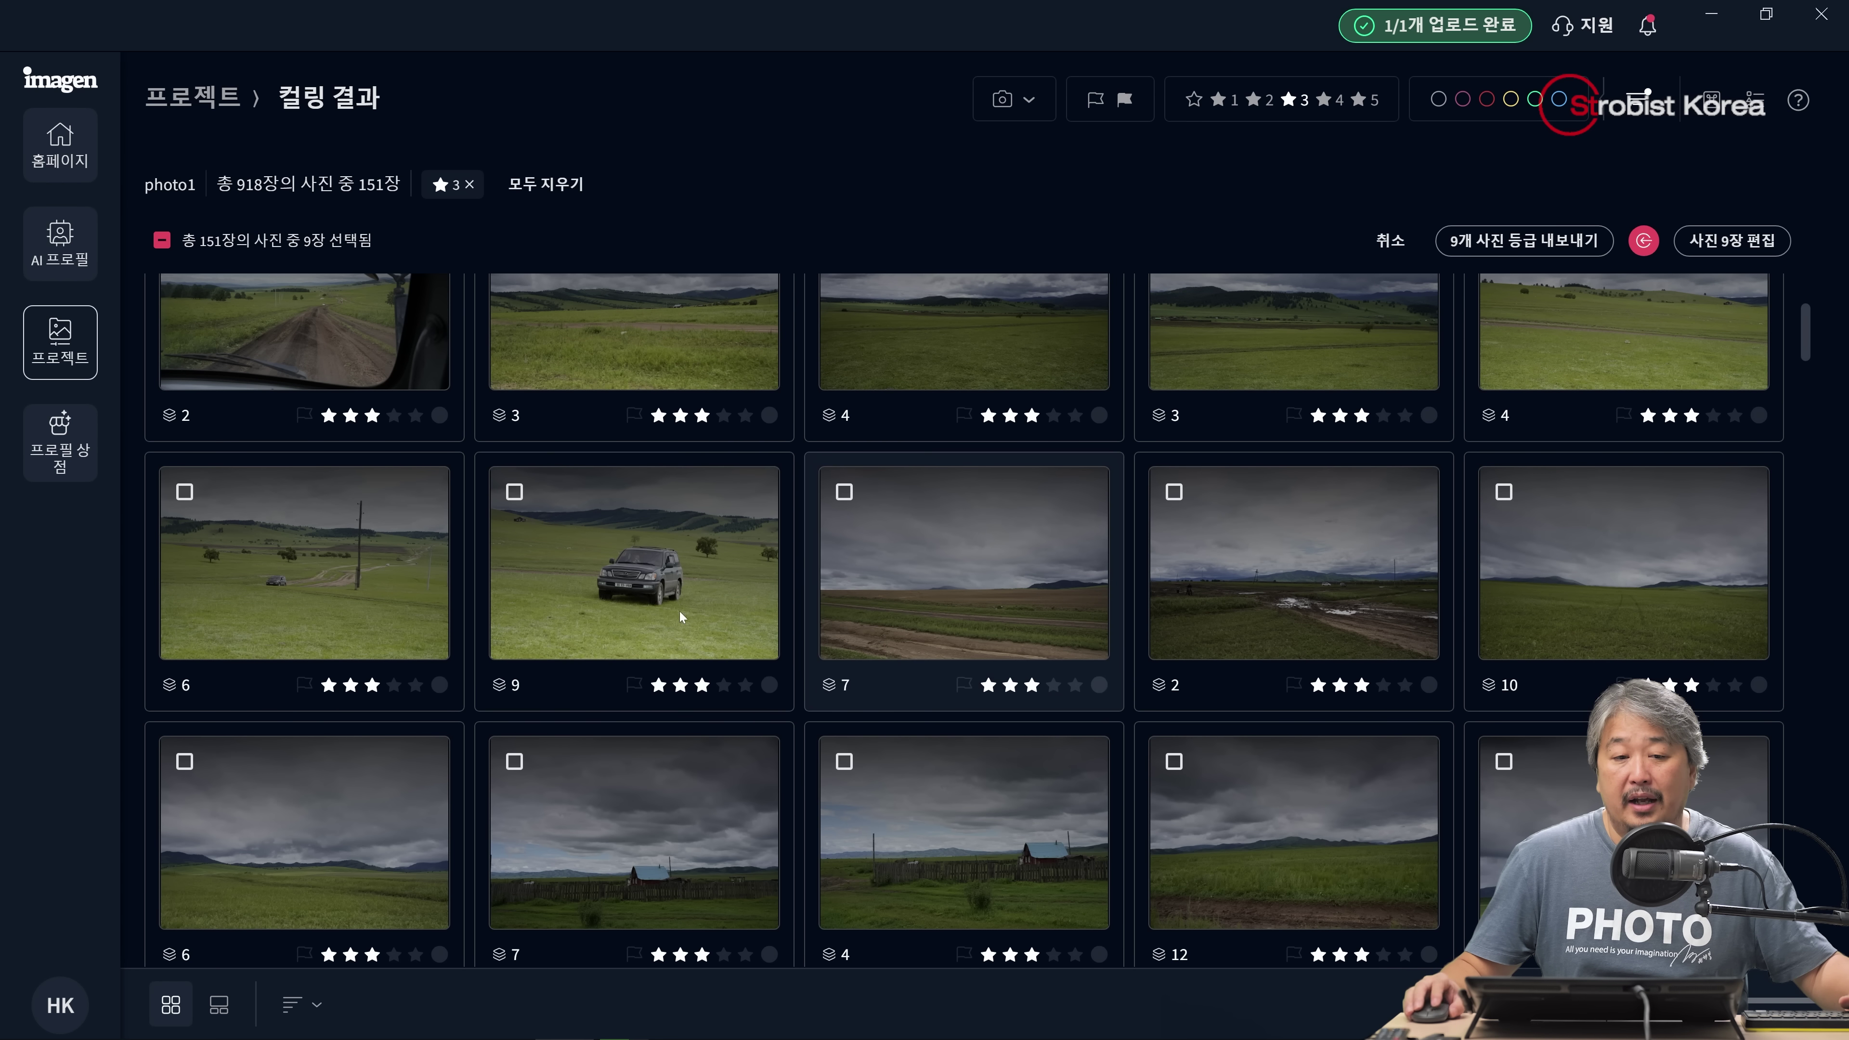
left_click(735, 616)
key("4")
scroll(878, 610, "down", 3)
scroll(970, 614, "down", 12)
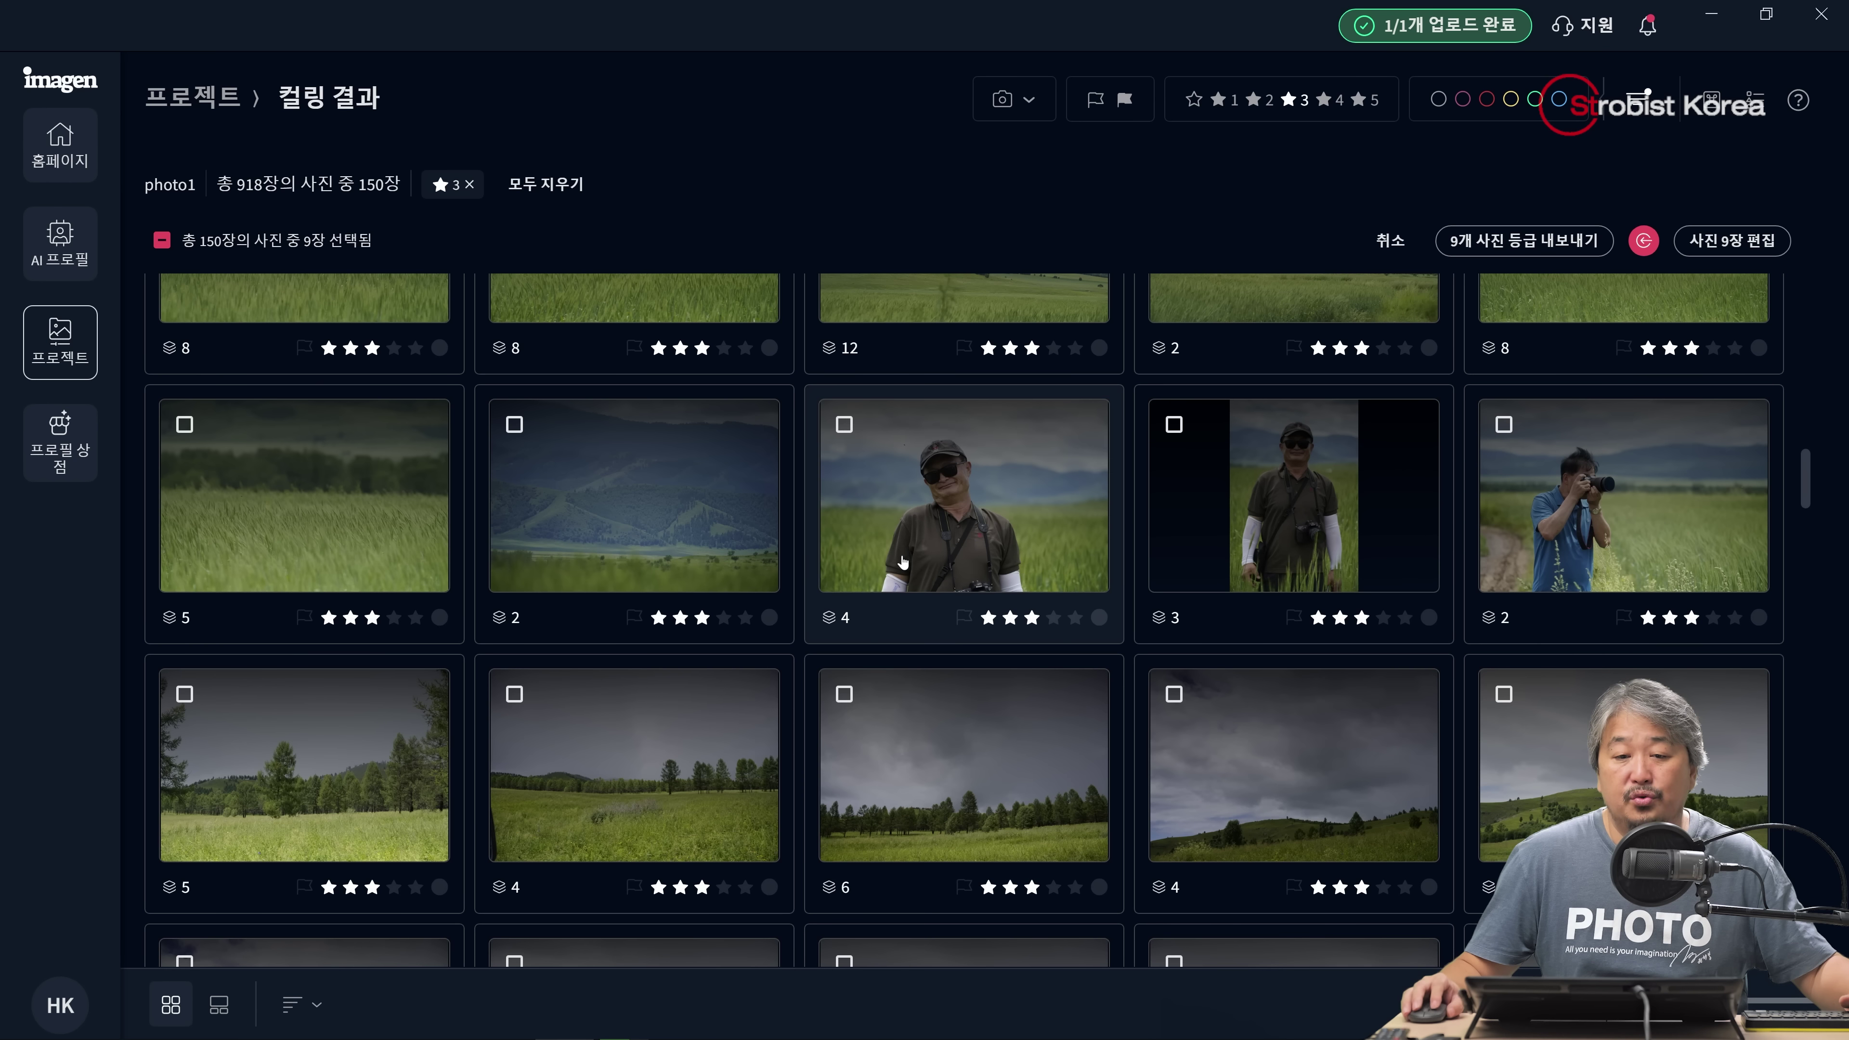
left_click(903, 562)
key("4")
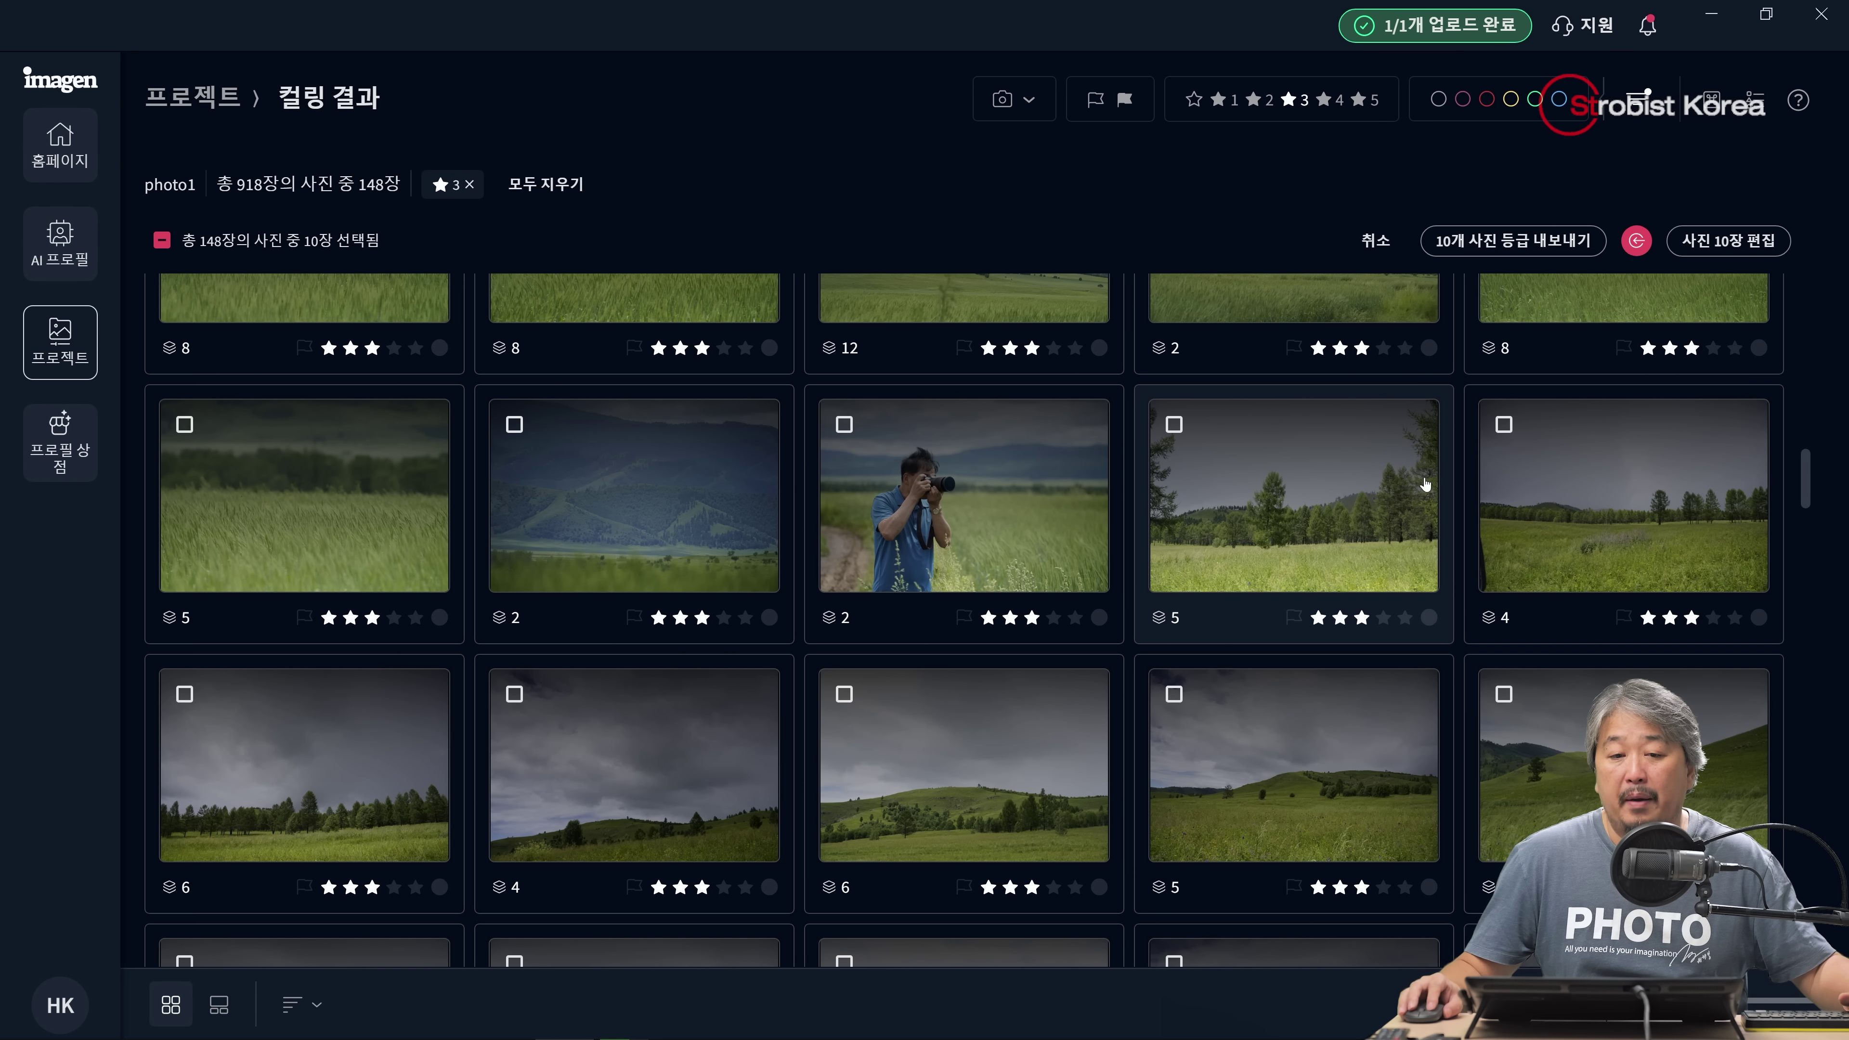
Give four stars to the photographer photo, the man standing beside the SUV and the photo of the cluttered camp table
left_click(1426, 485)
left_click(1035, 514)
left_click(1197, 531)
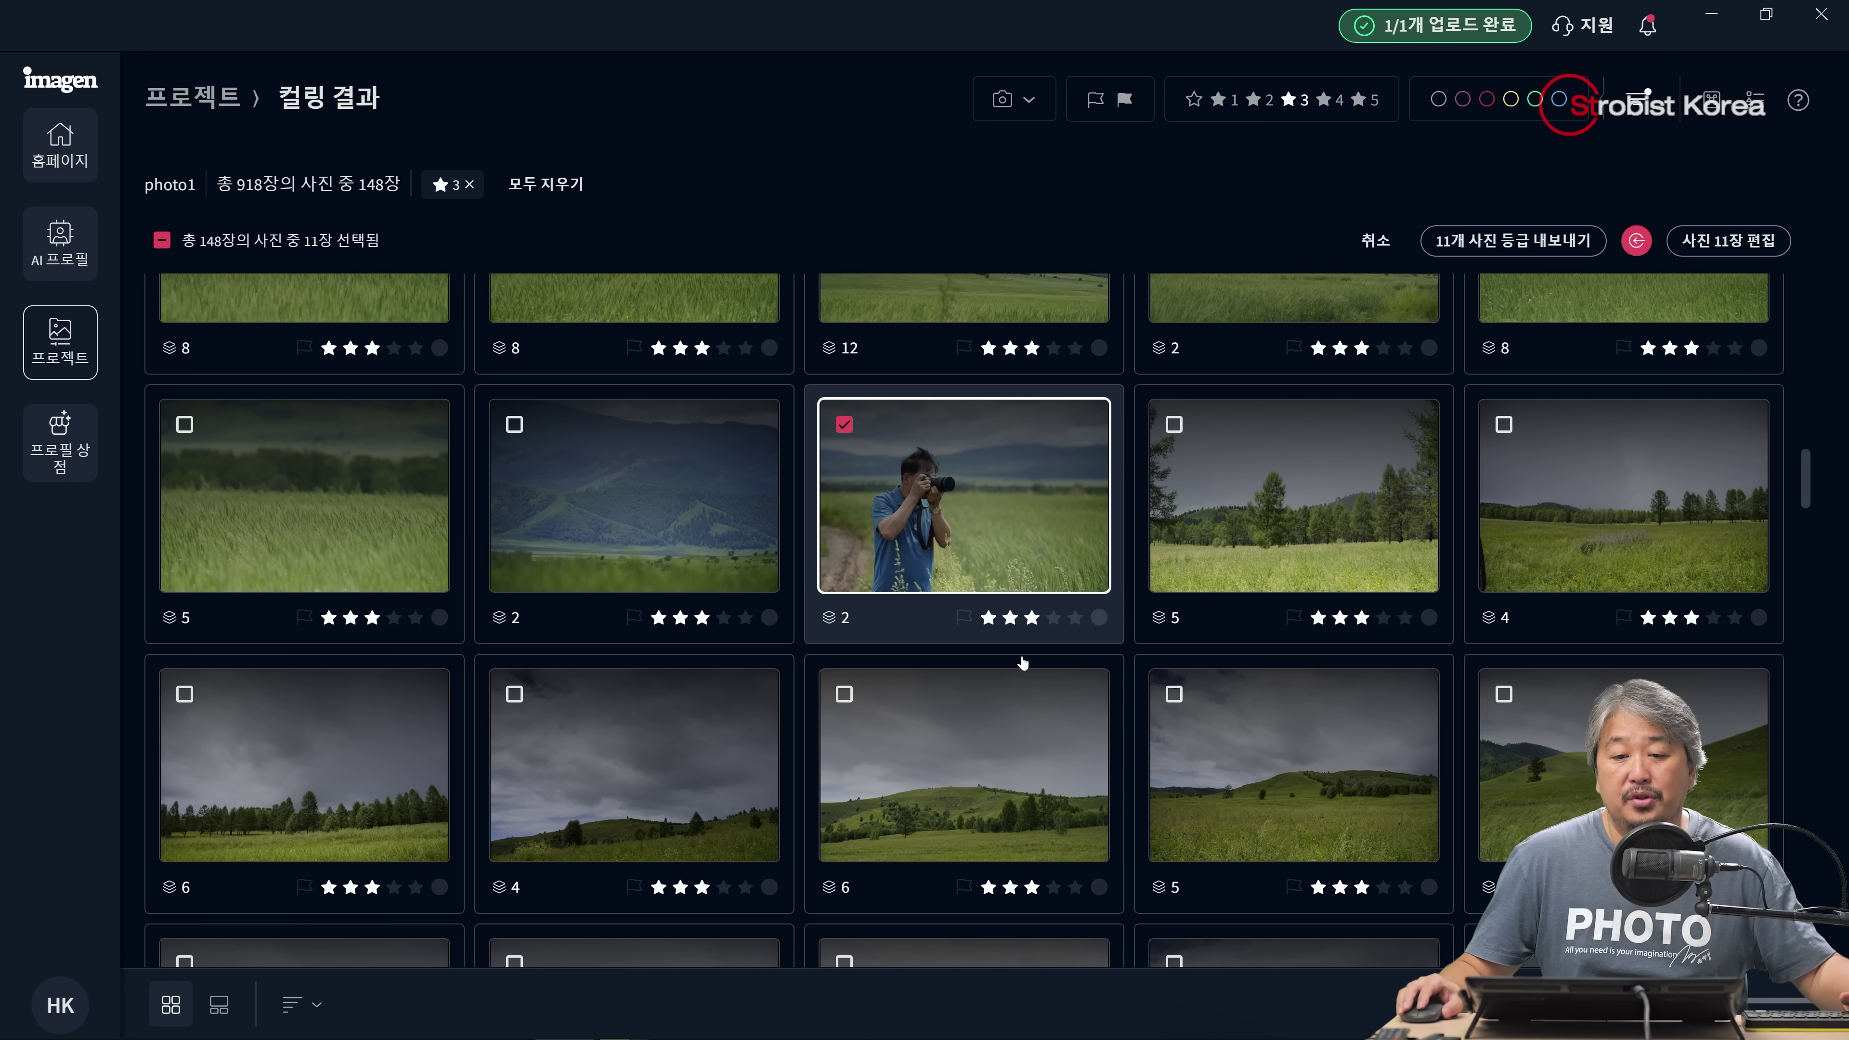
key("4")
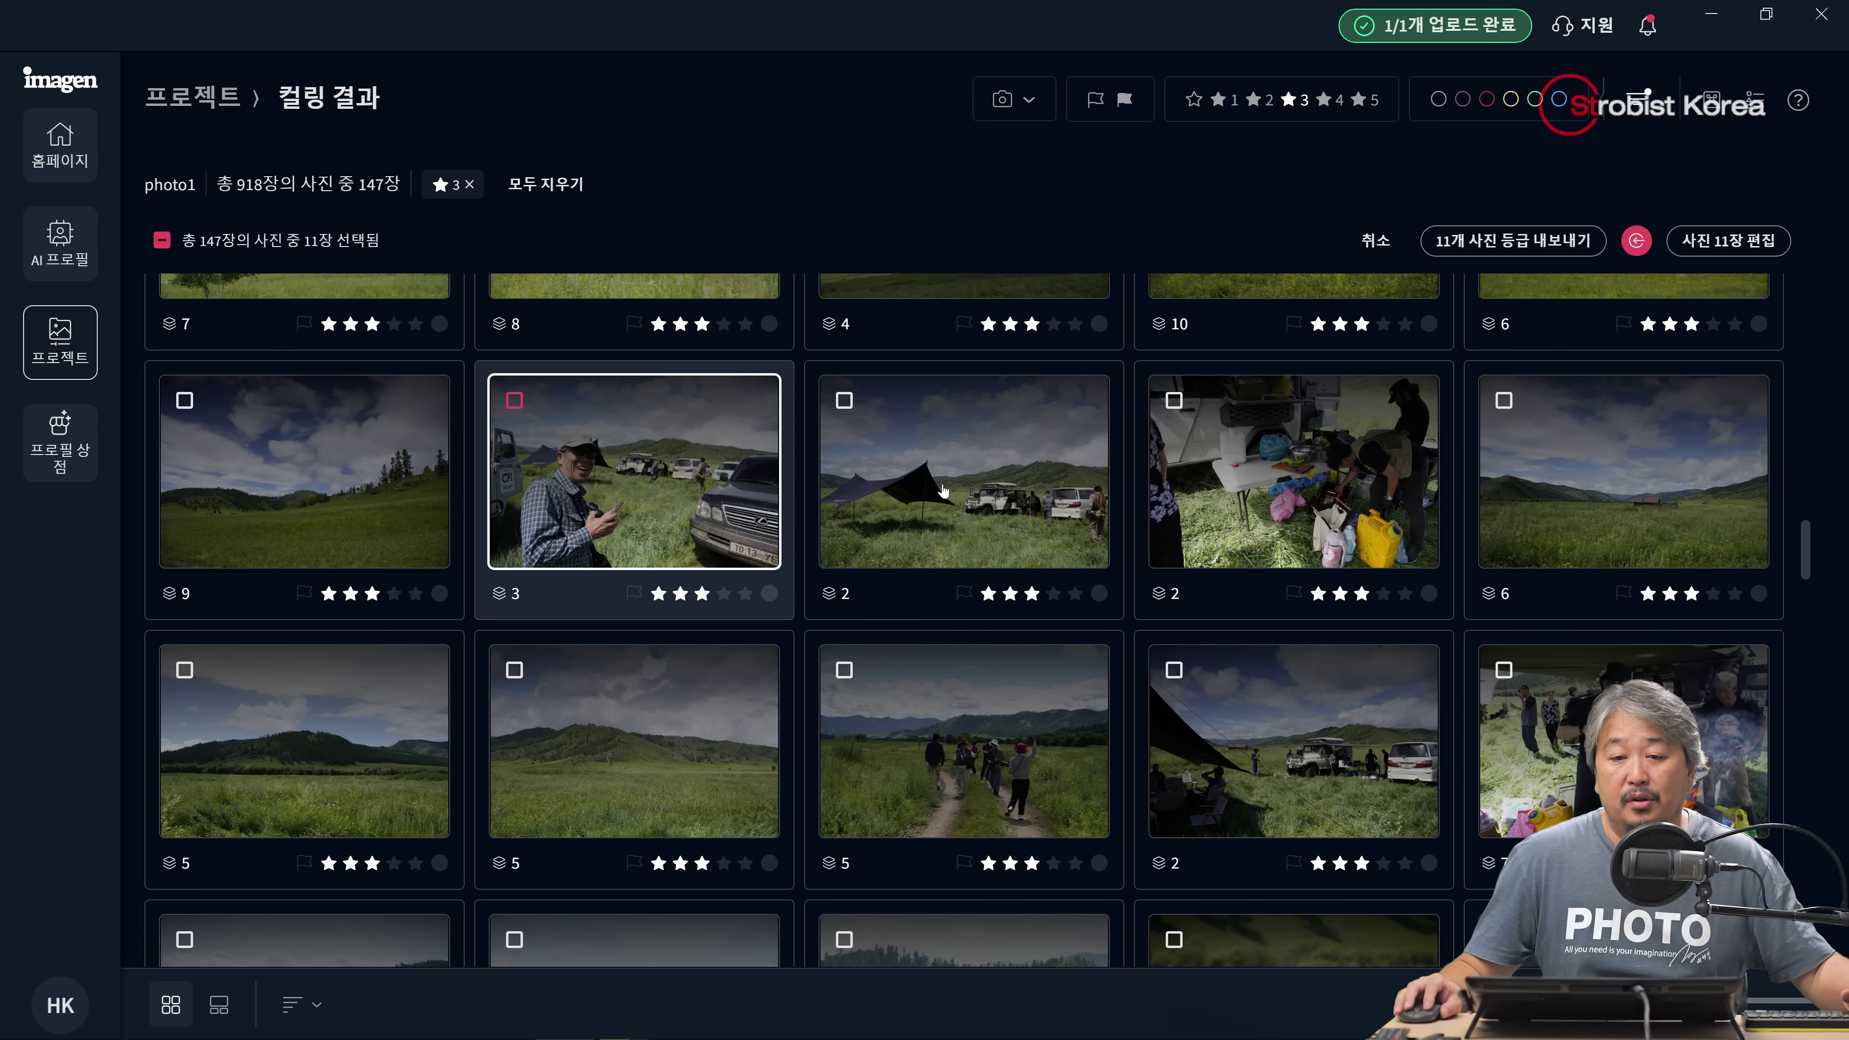
scroll(1080, 645, "down", 5)
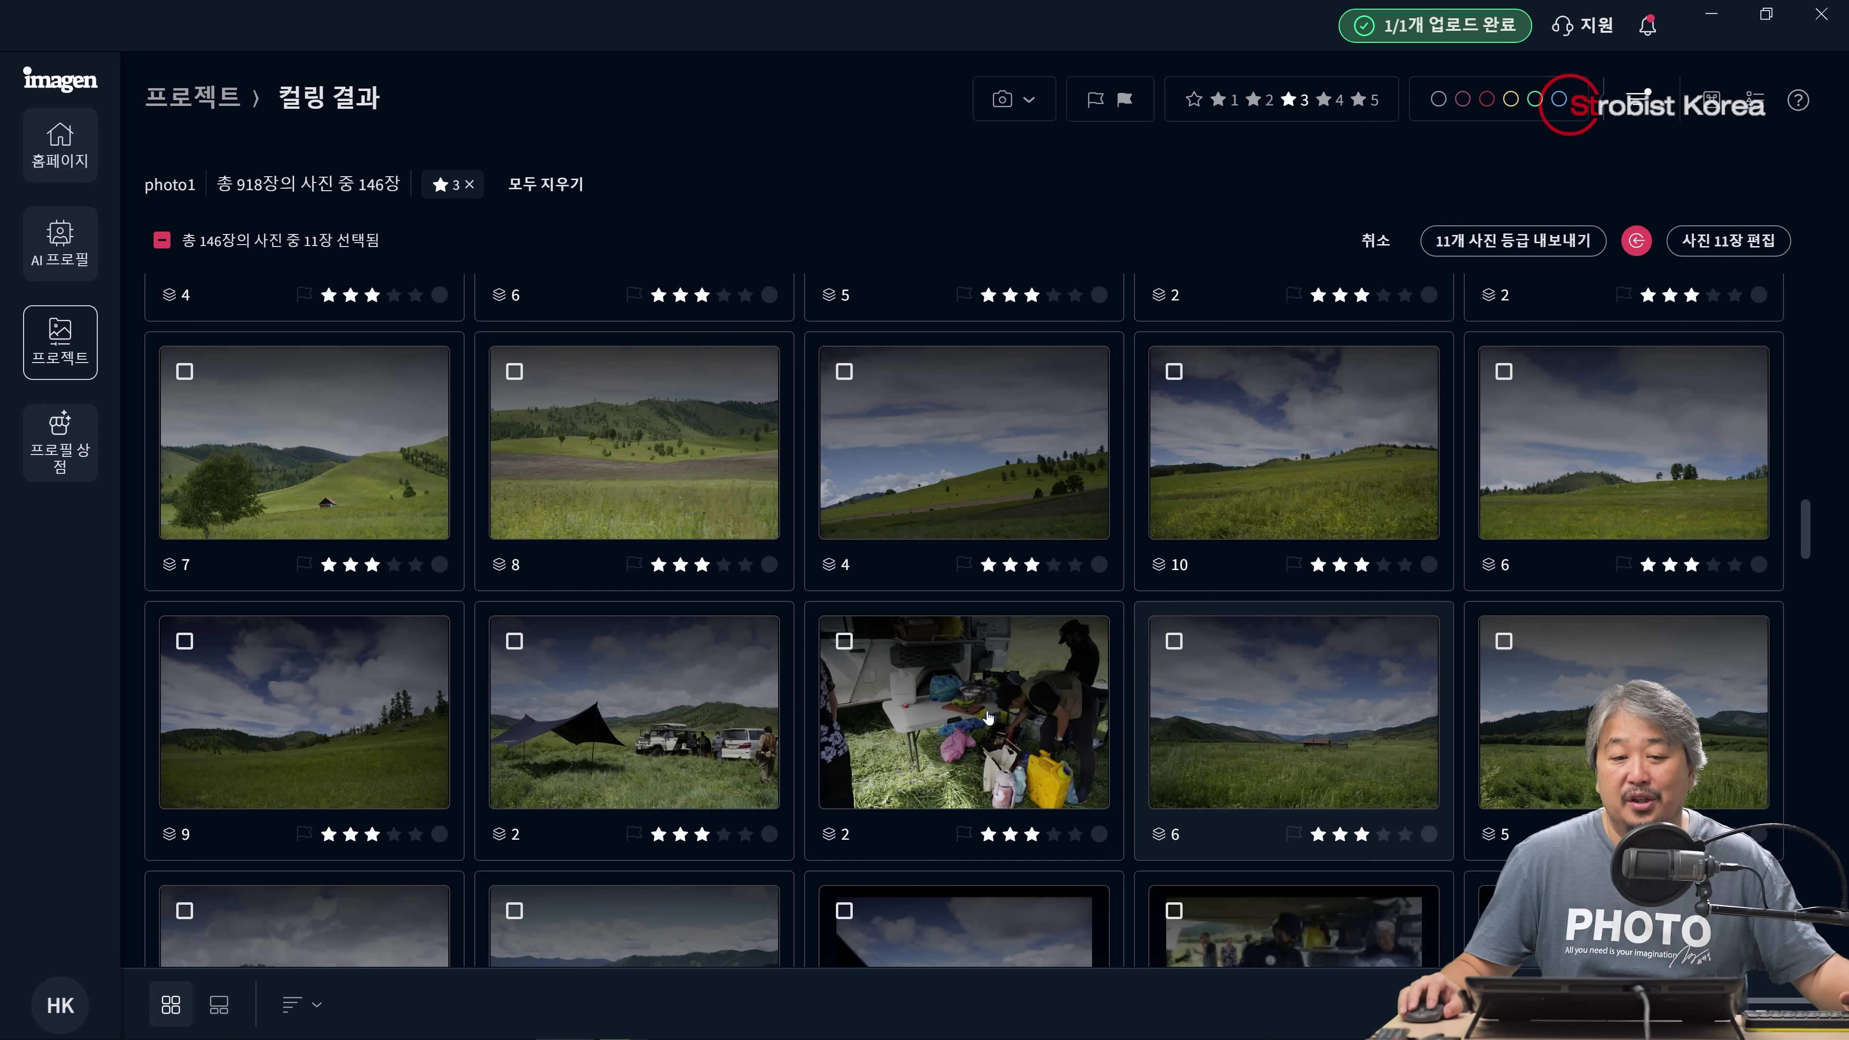
key("4")
key("4")
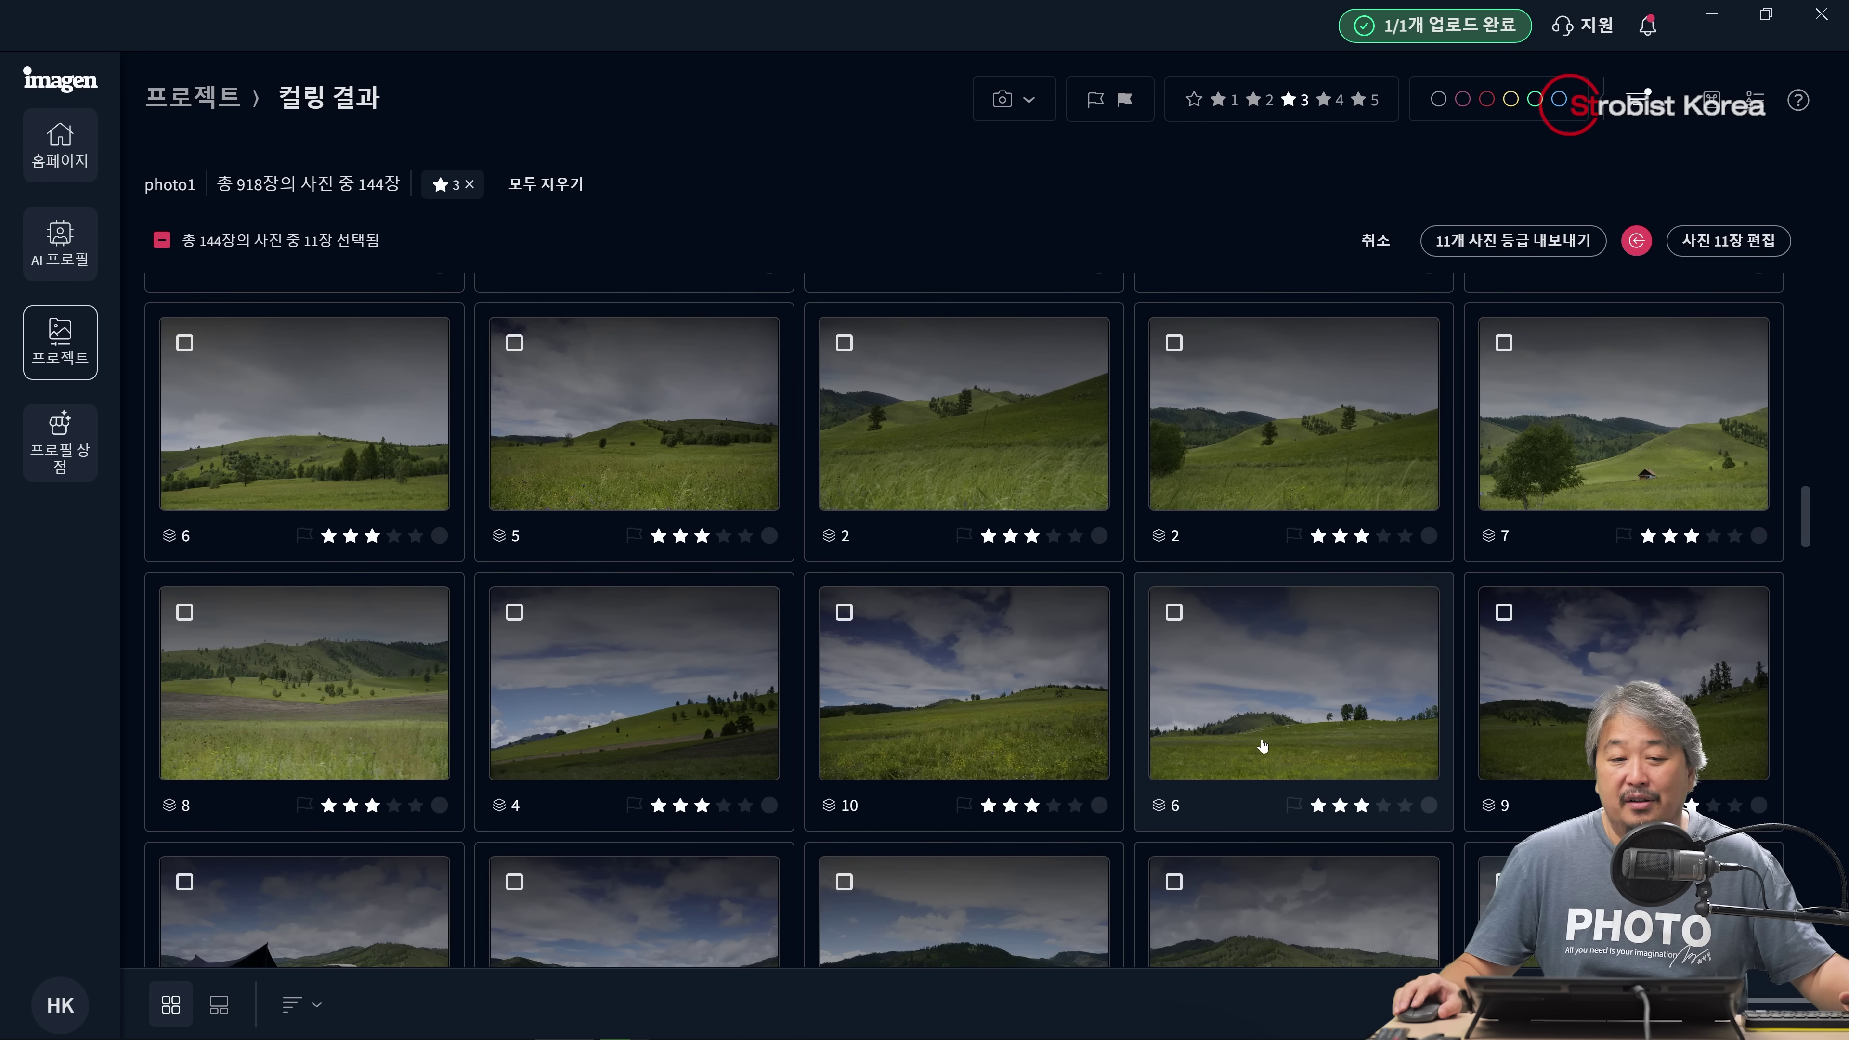
Re-rate the hikers, tarp camp, outdoor cooking and cameraman-in-the-grass photos to take them out of the three-star results
scroll(1613, 445, "down", 1)
left_click(1516, 512)
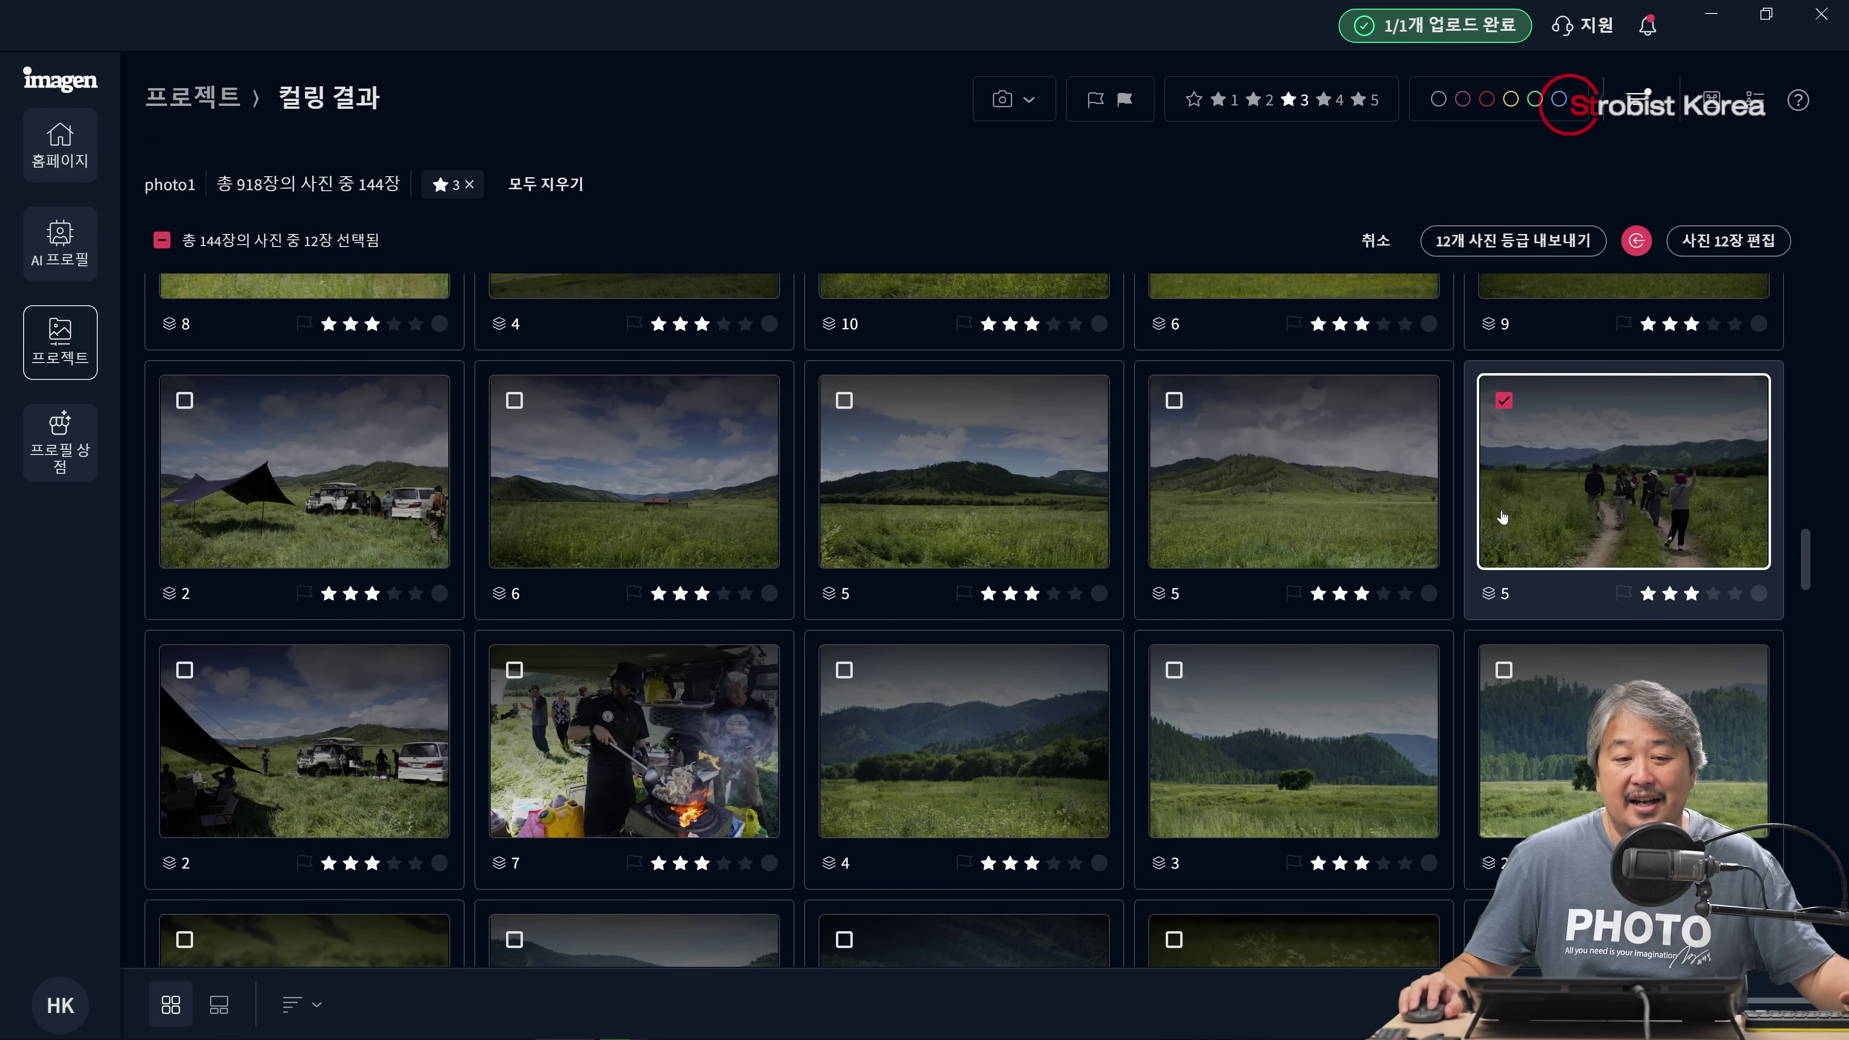
key("1")
scroll(664, 784, "down", 6)
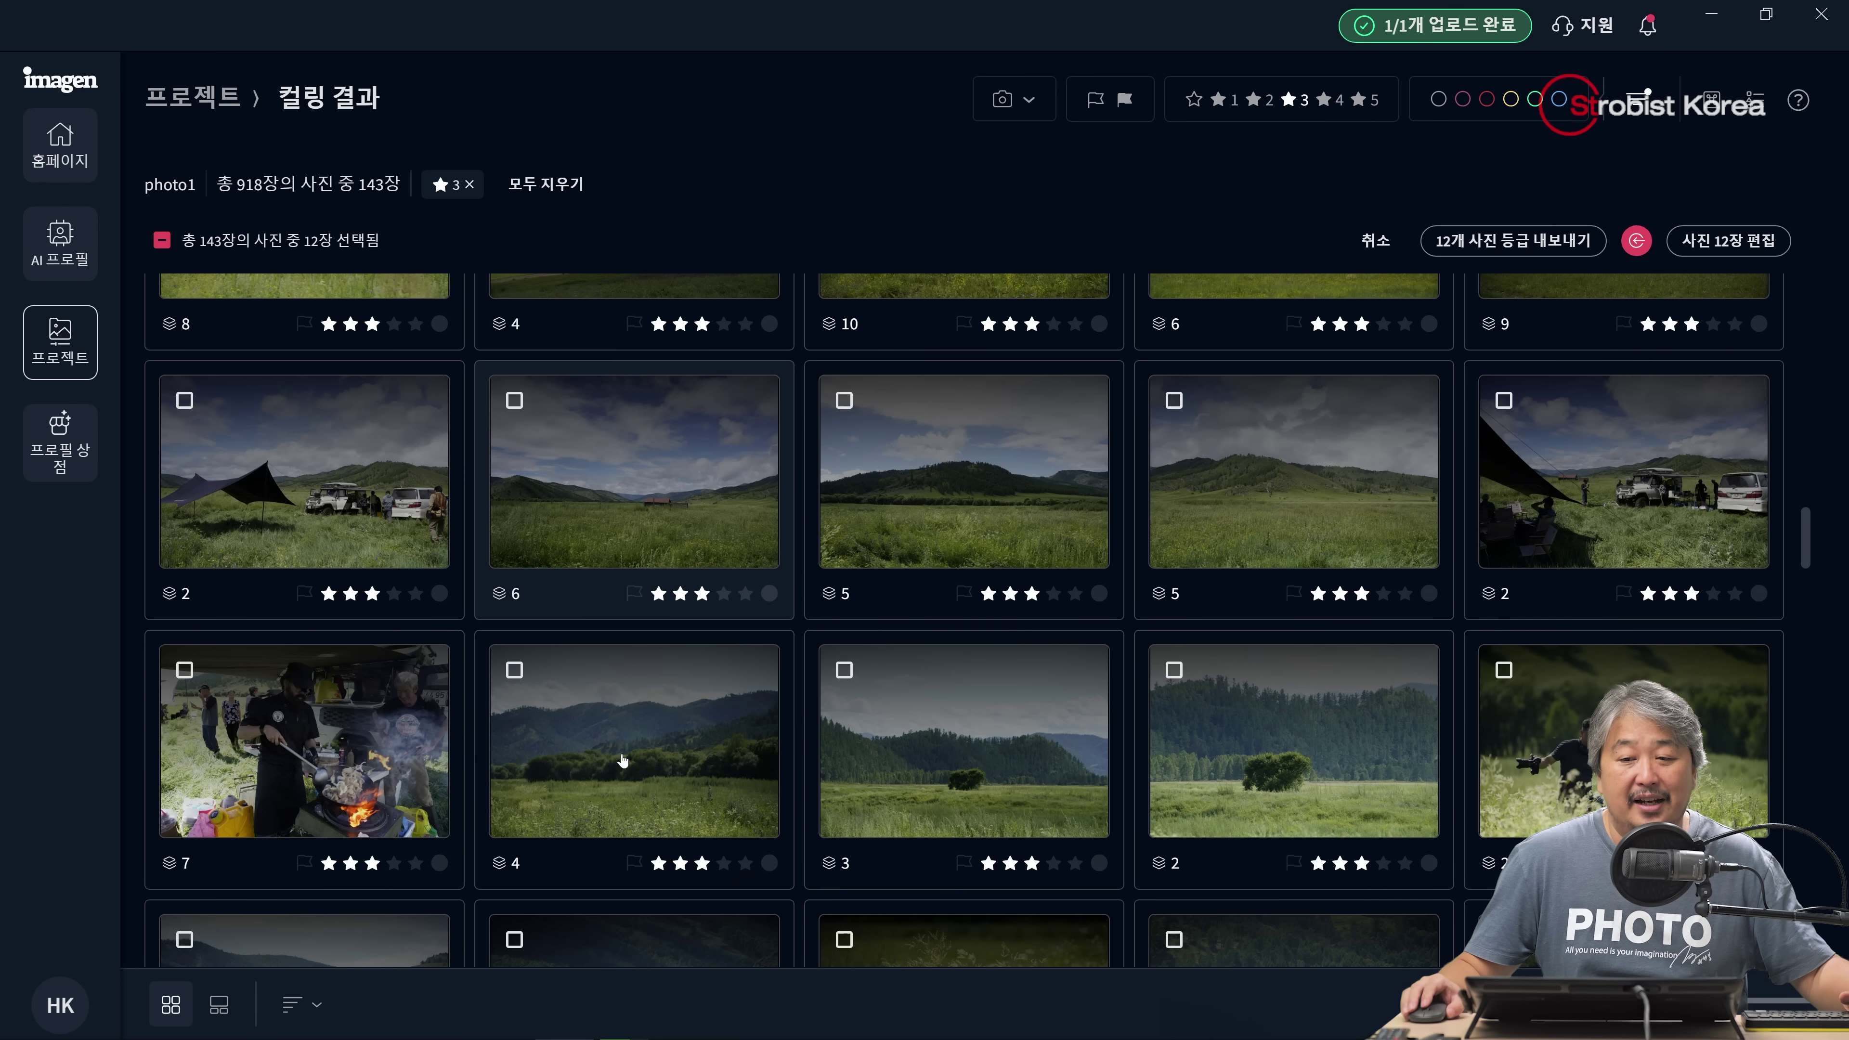
left_click(327, 710)
left_click(334, 519)
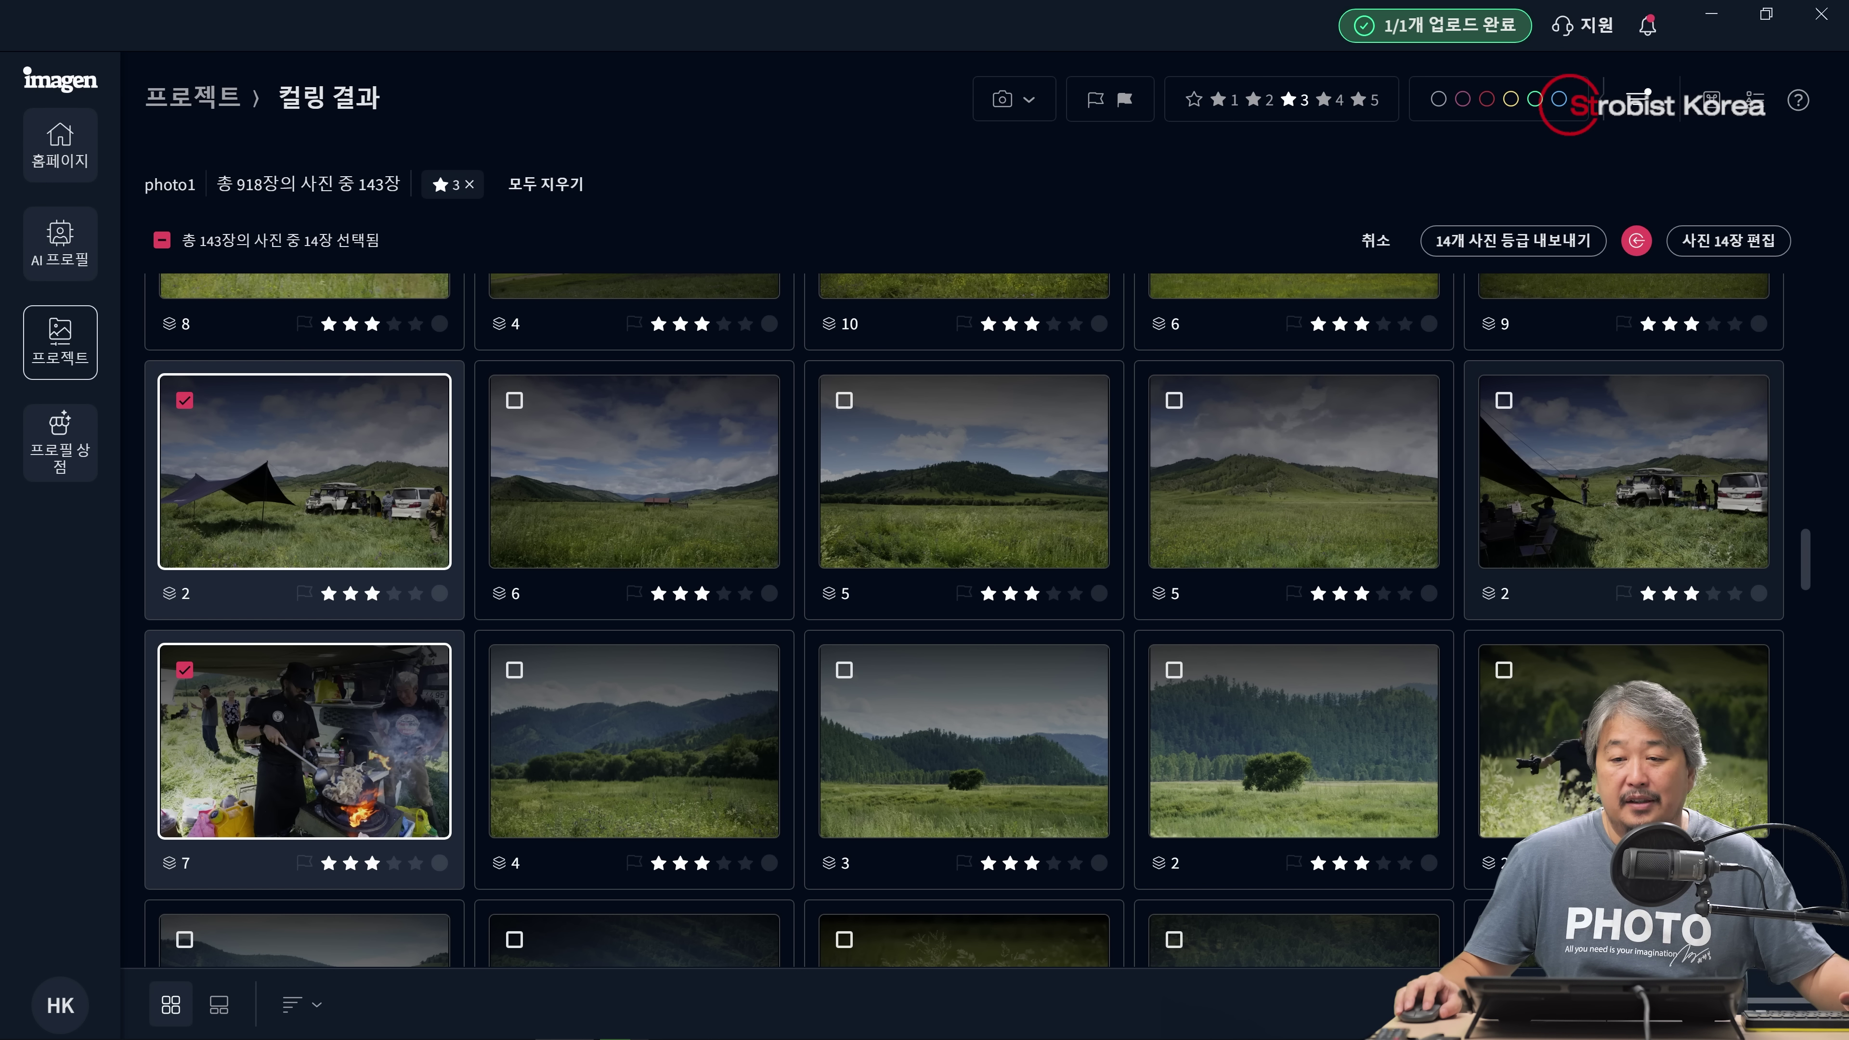
left_click(1595, 510)
left_click(1586, 723)
scroll(1165, 583, "down", 6)
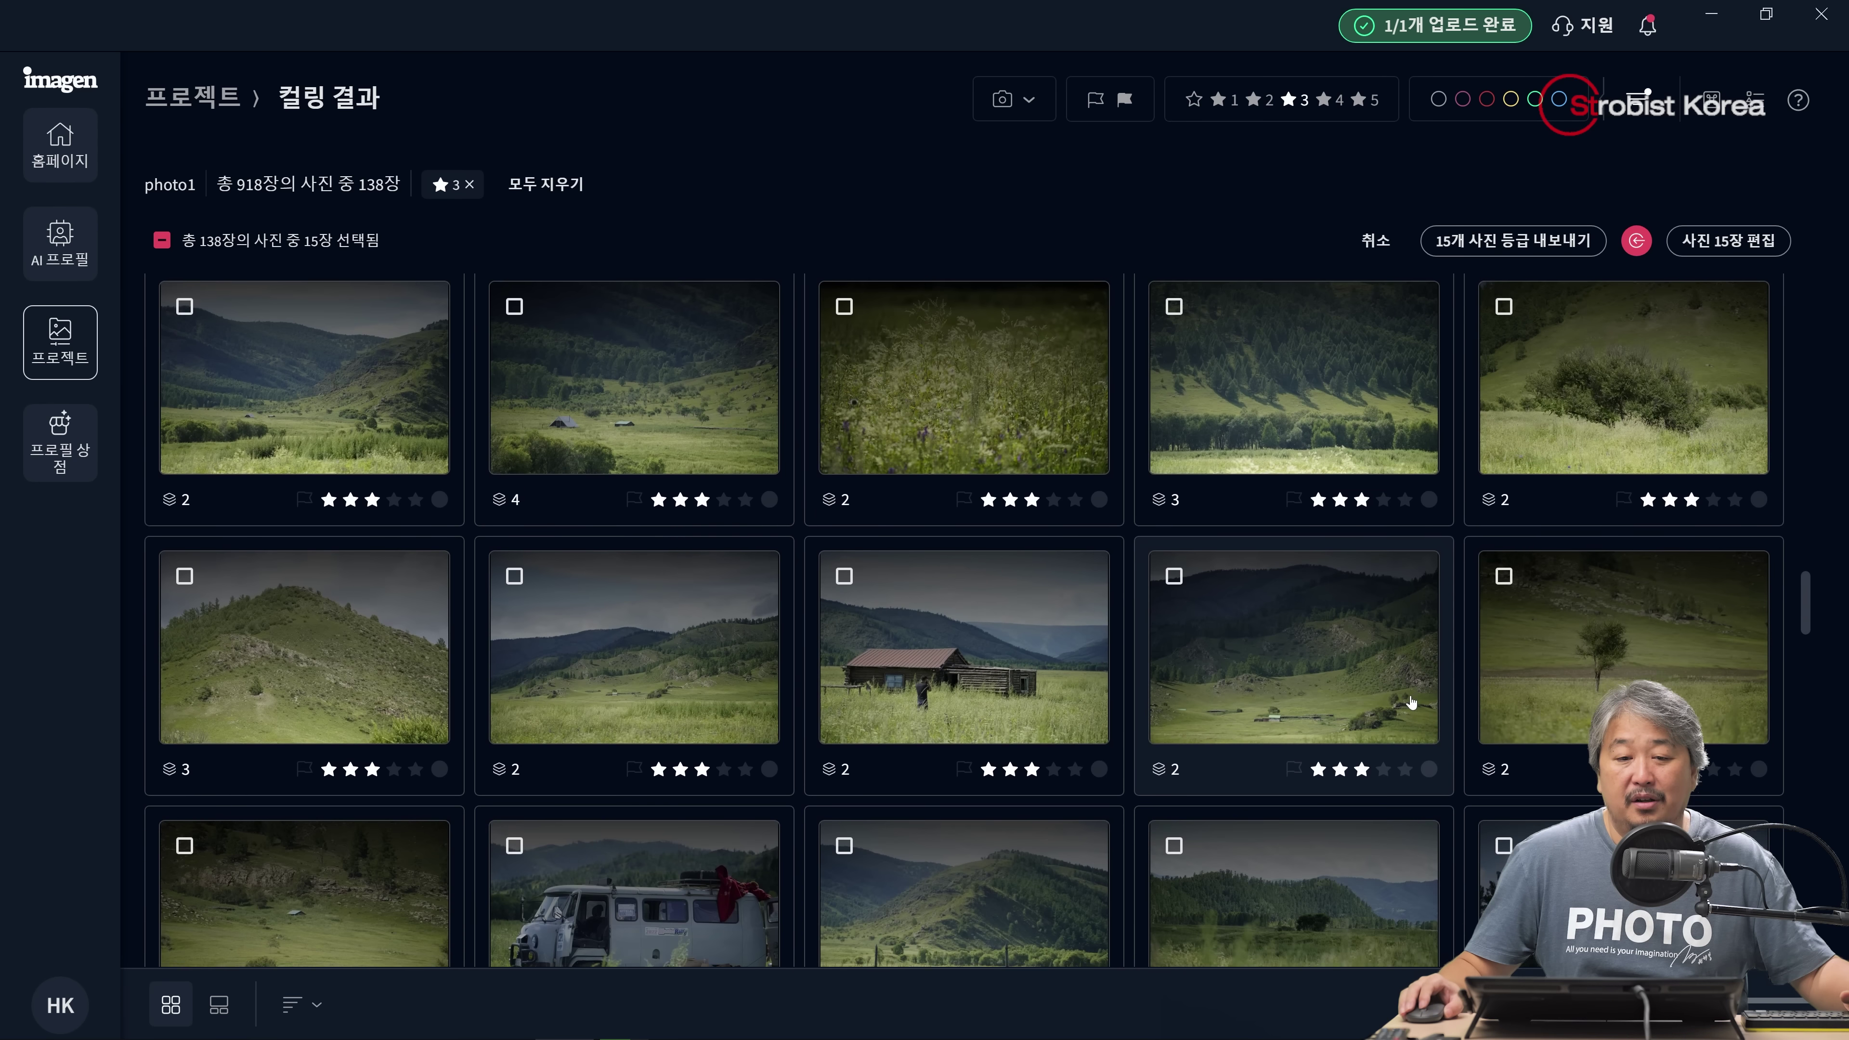
Re-rate the cameraman portrait and the photos of people and parked vehicles at the camp to remove them from the three-star results
scroll(1598, 519, "down", 5)
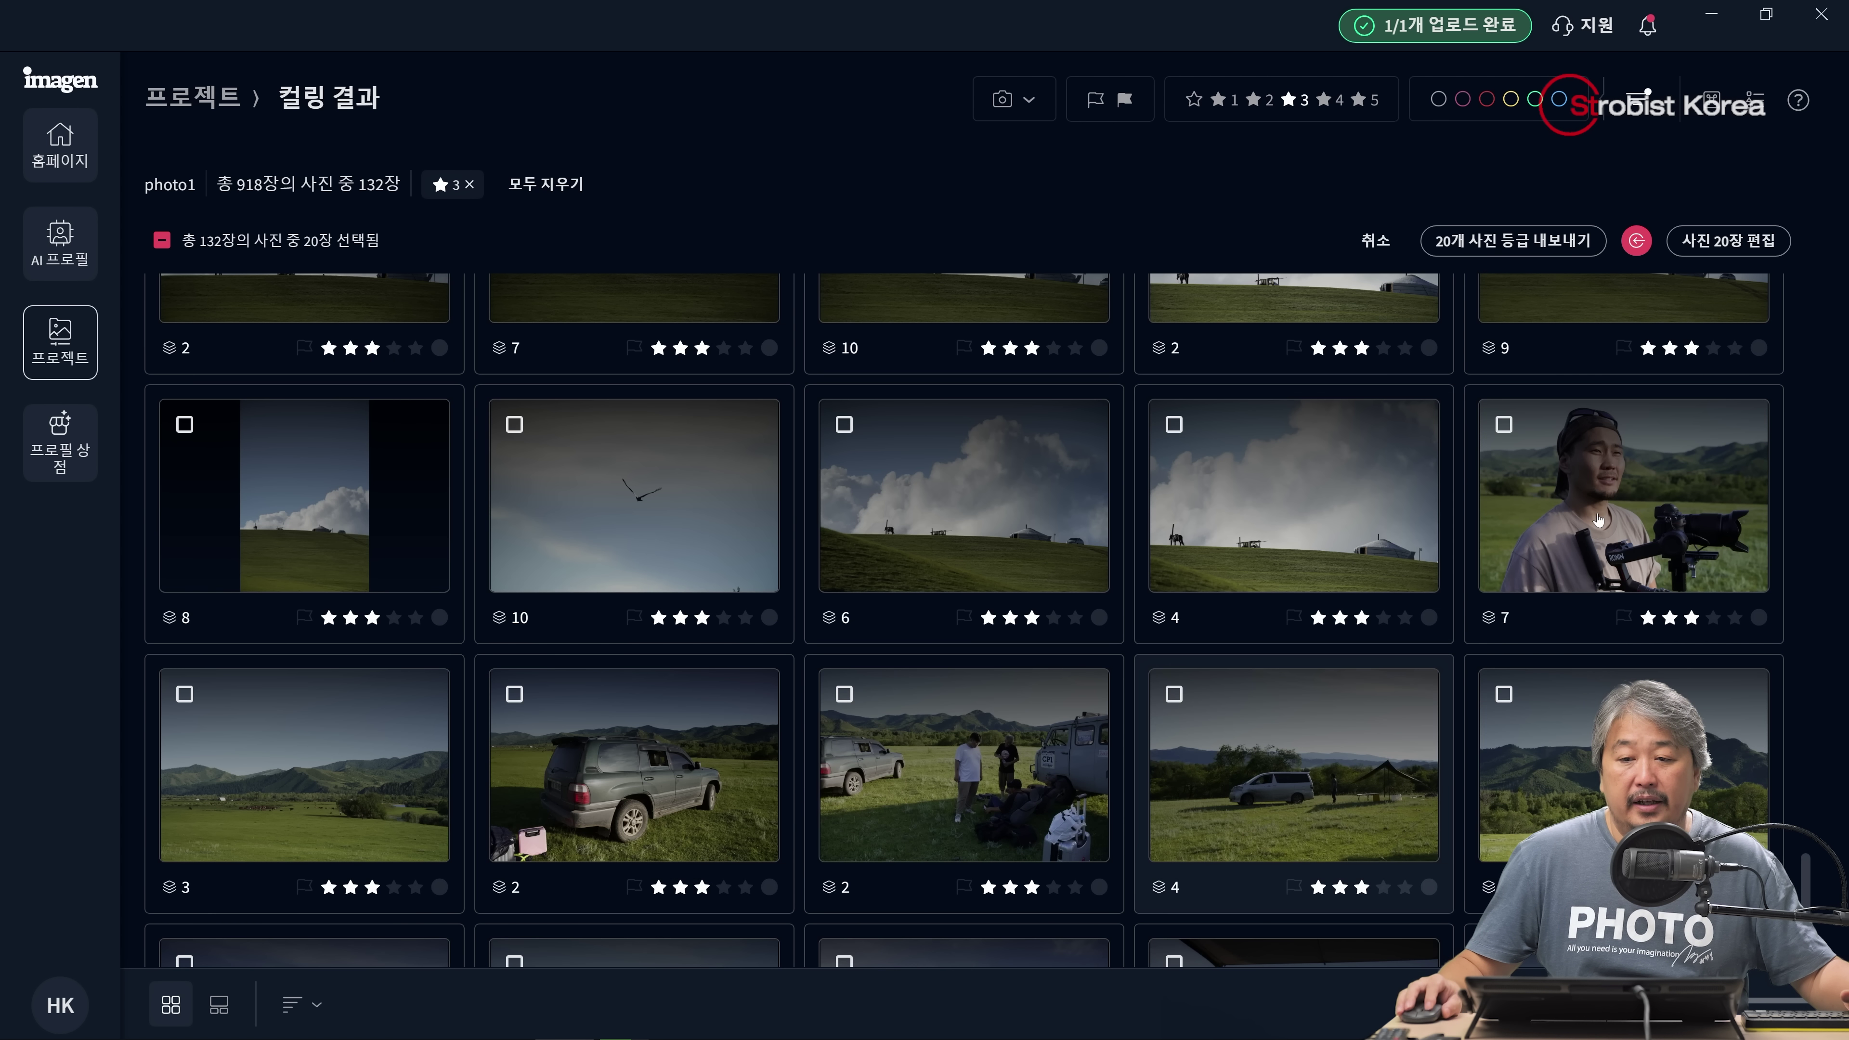
left_click(1598, 519)
left_click(968, 772)
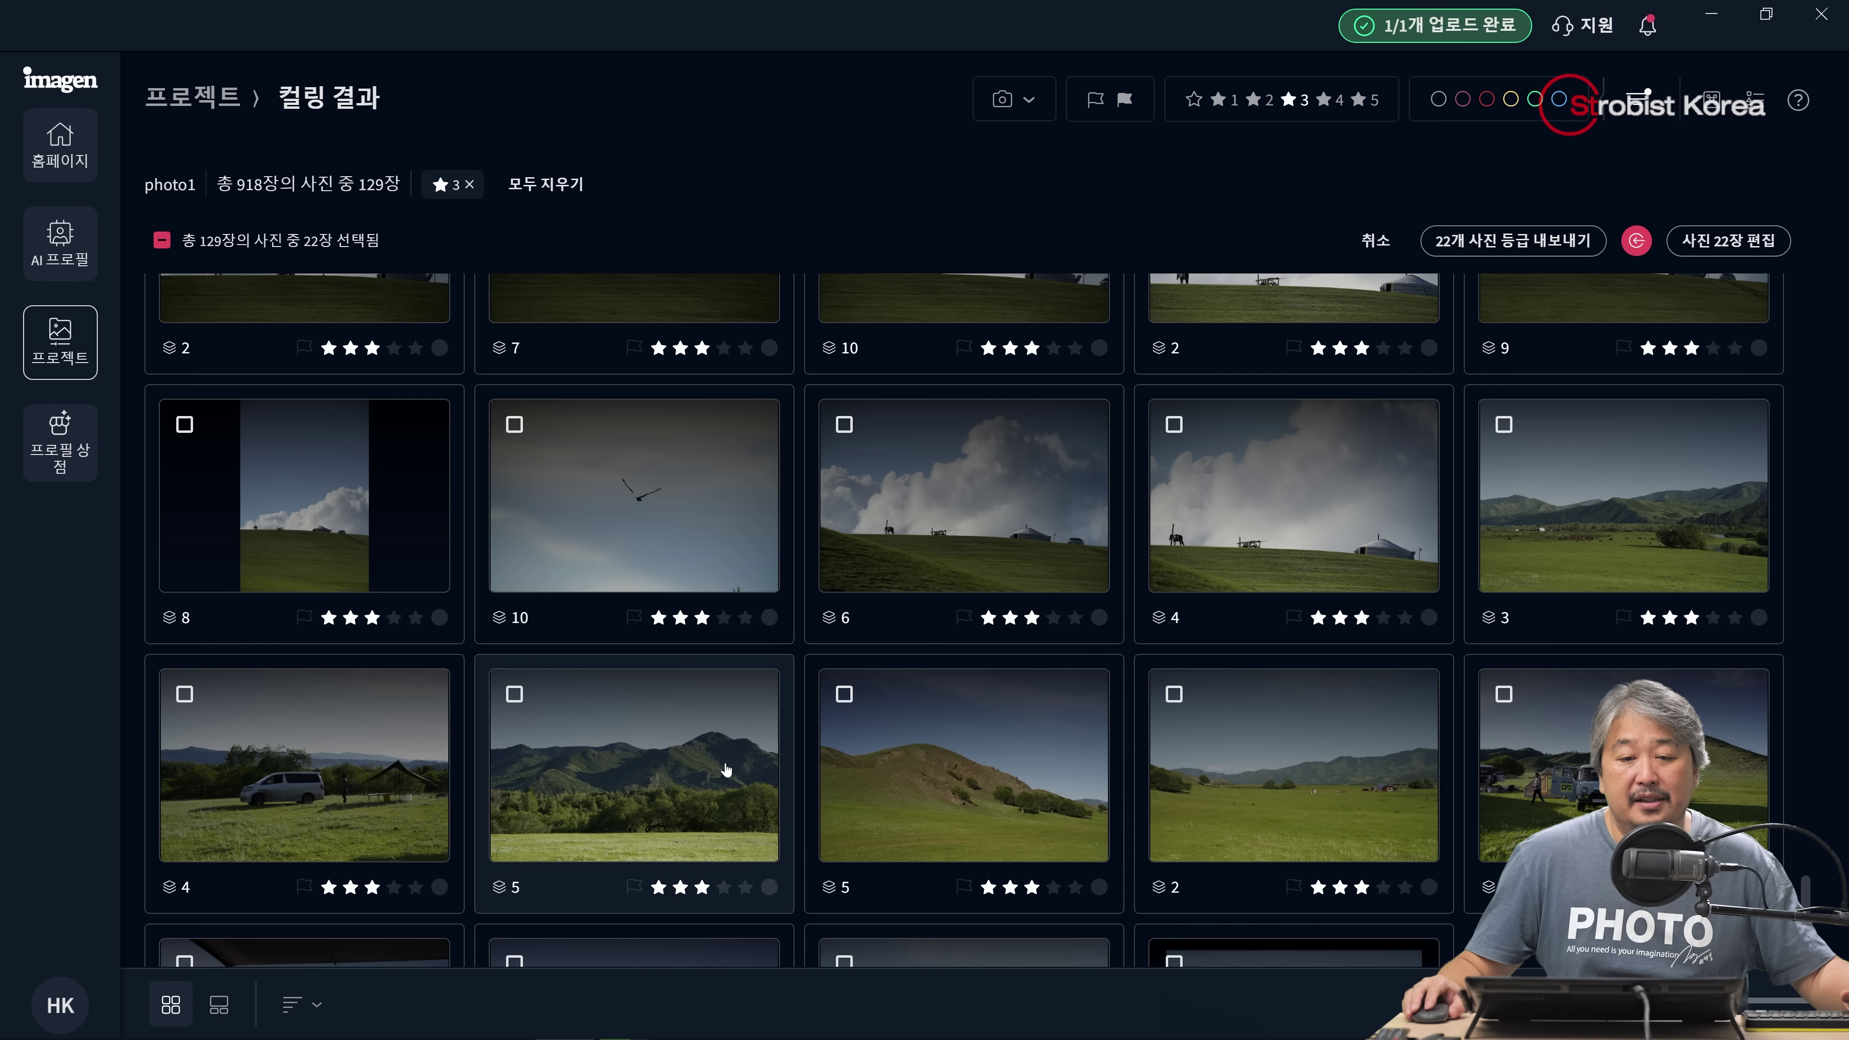
scroll(726, 770, "down", 2)
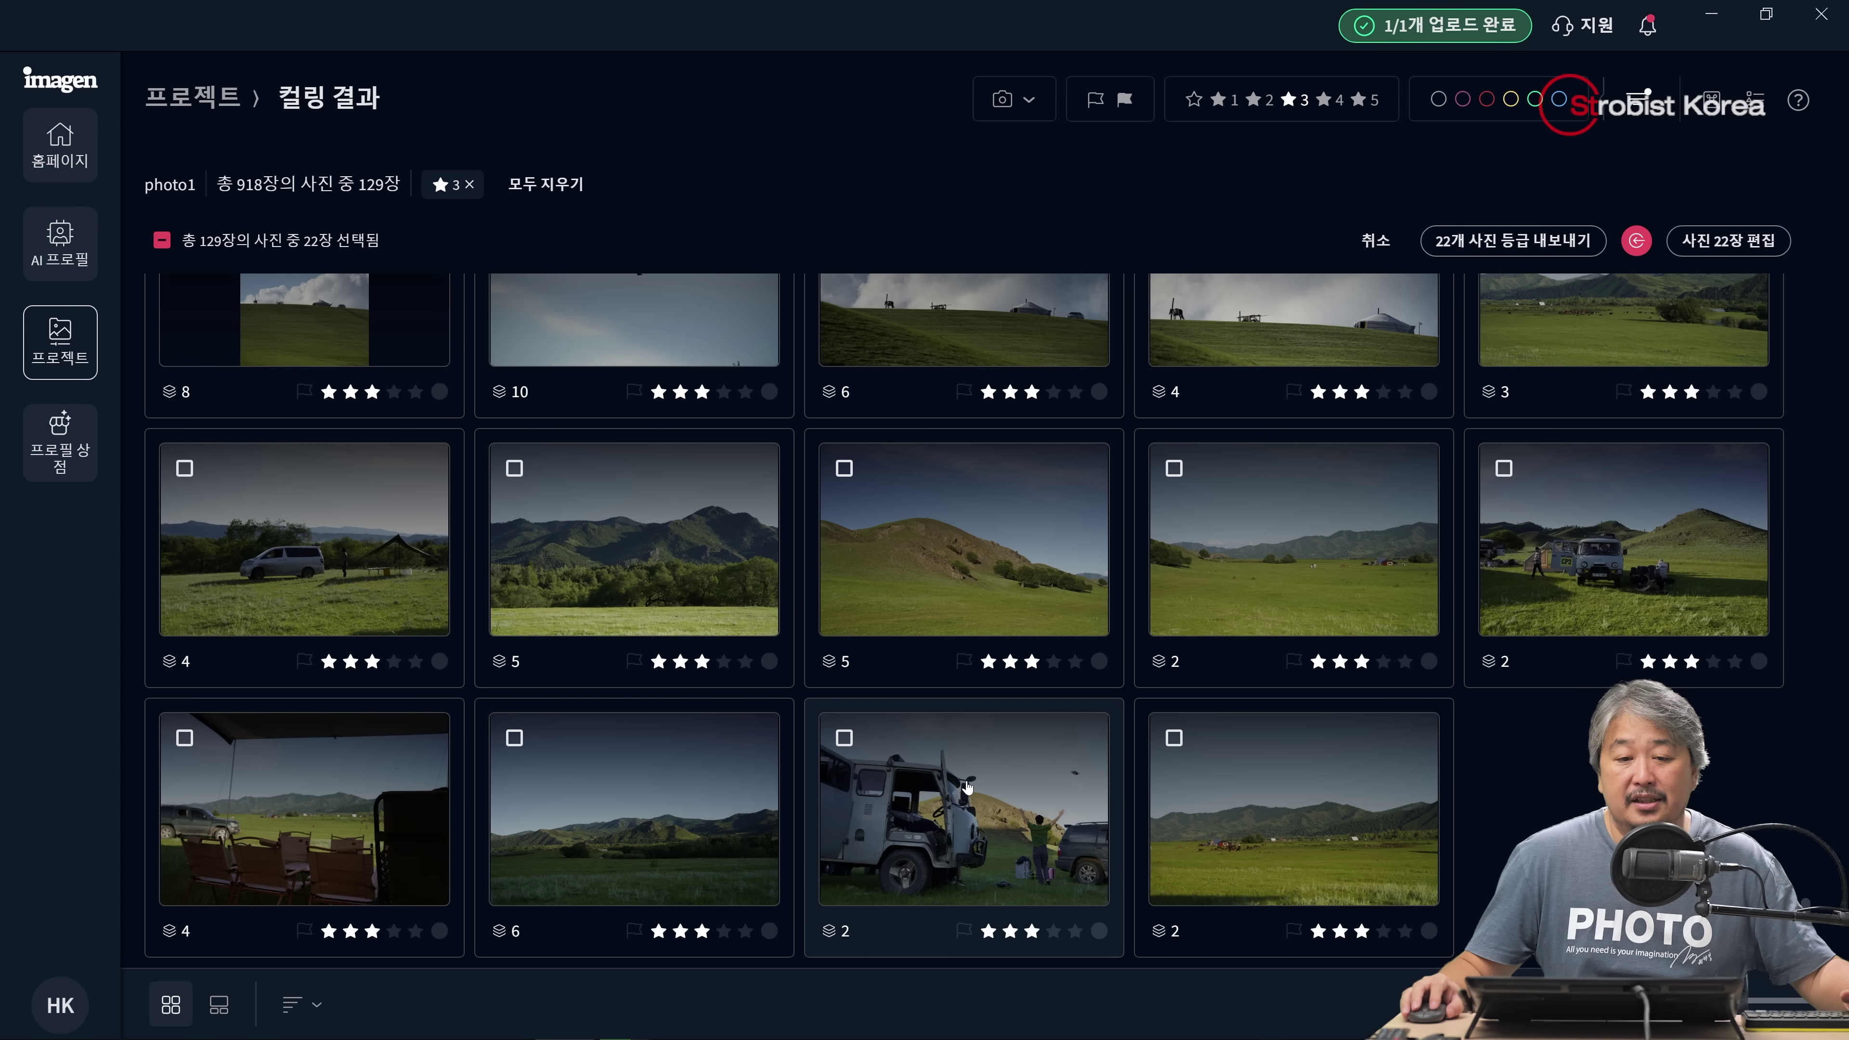
left_click(968, 786)
Return to the start of the three-star results and select all the remaining landscape photos
scroll(1368, 757, "up", 3)
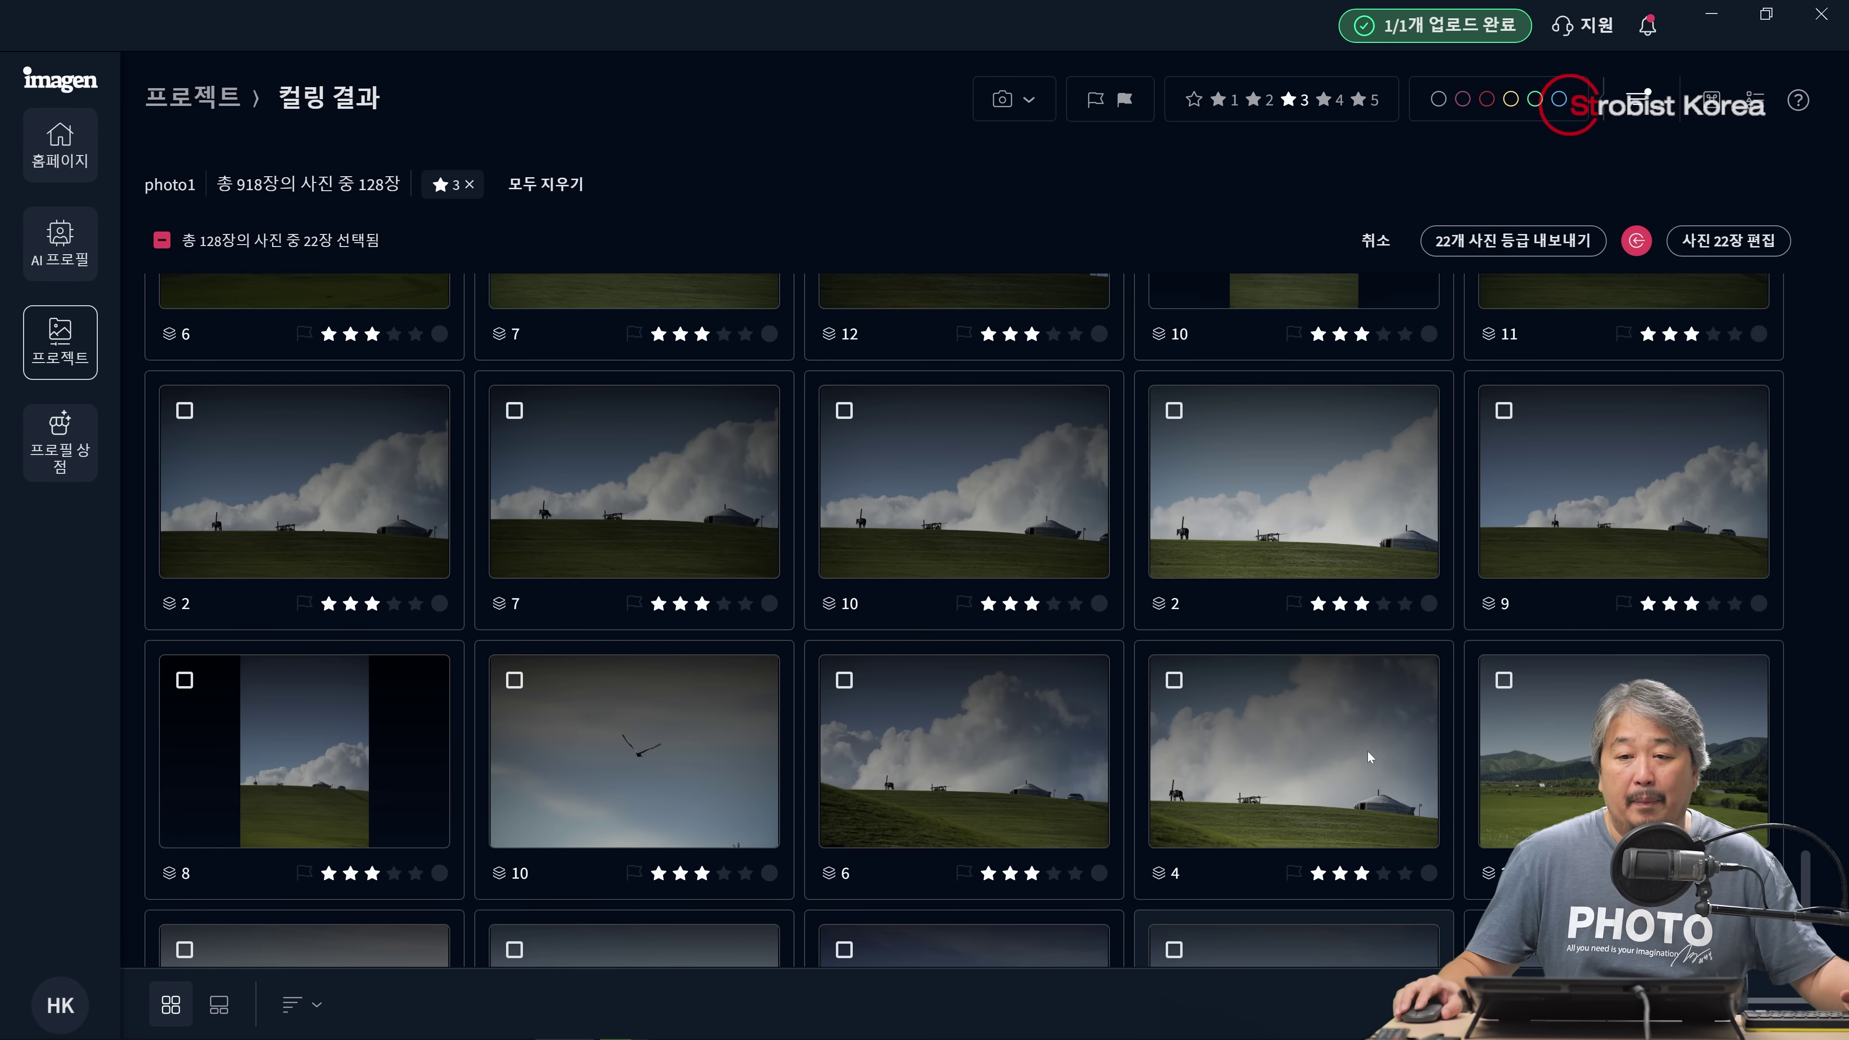
scroll(1369, 757, "up", 10)
scroll(1369, 758, "up", 8)
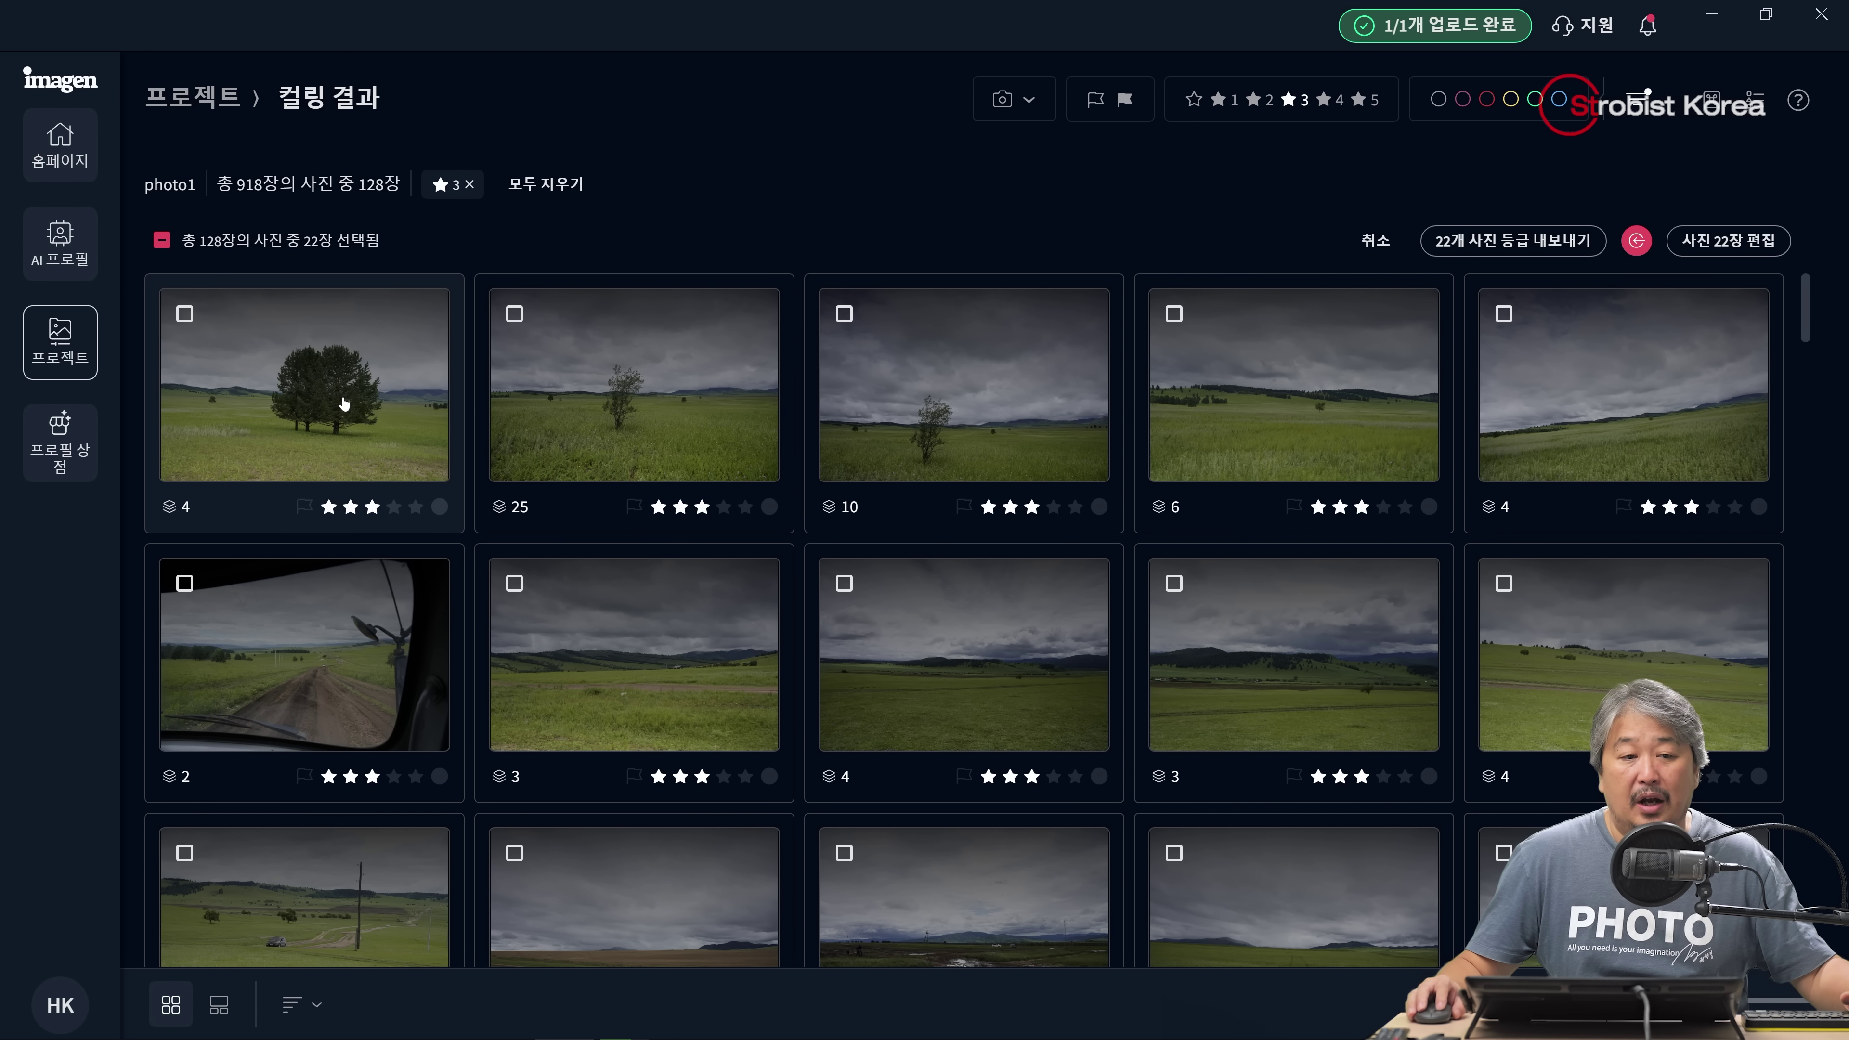
left_click(344, 404)
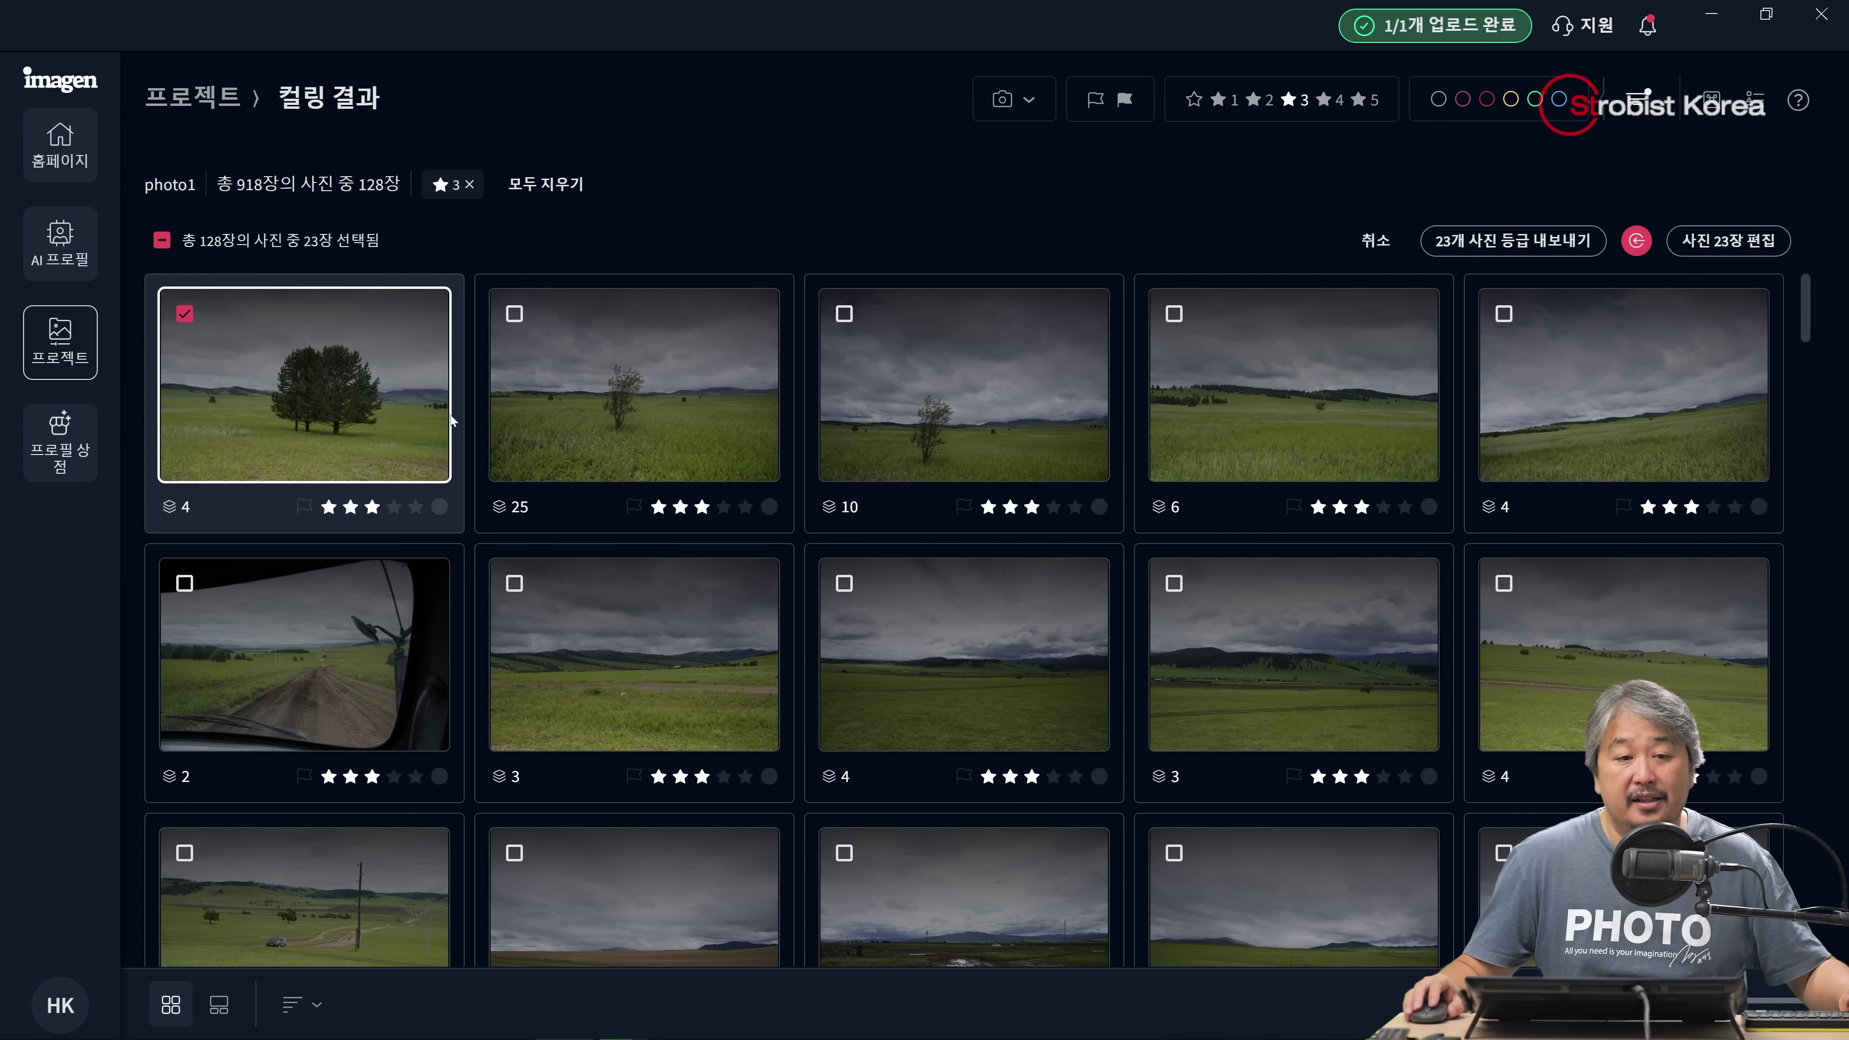
scroll(453, 421, "down", 10)
key("ctrl+a")
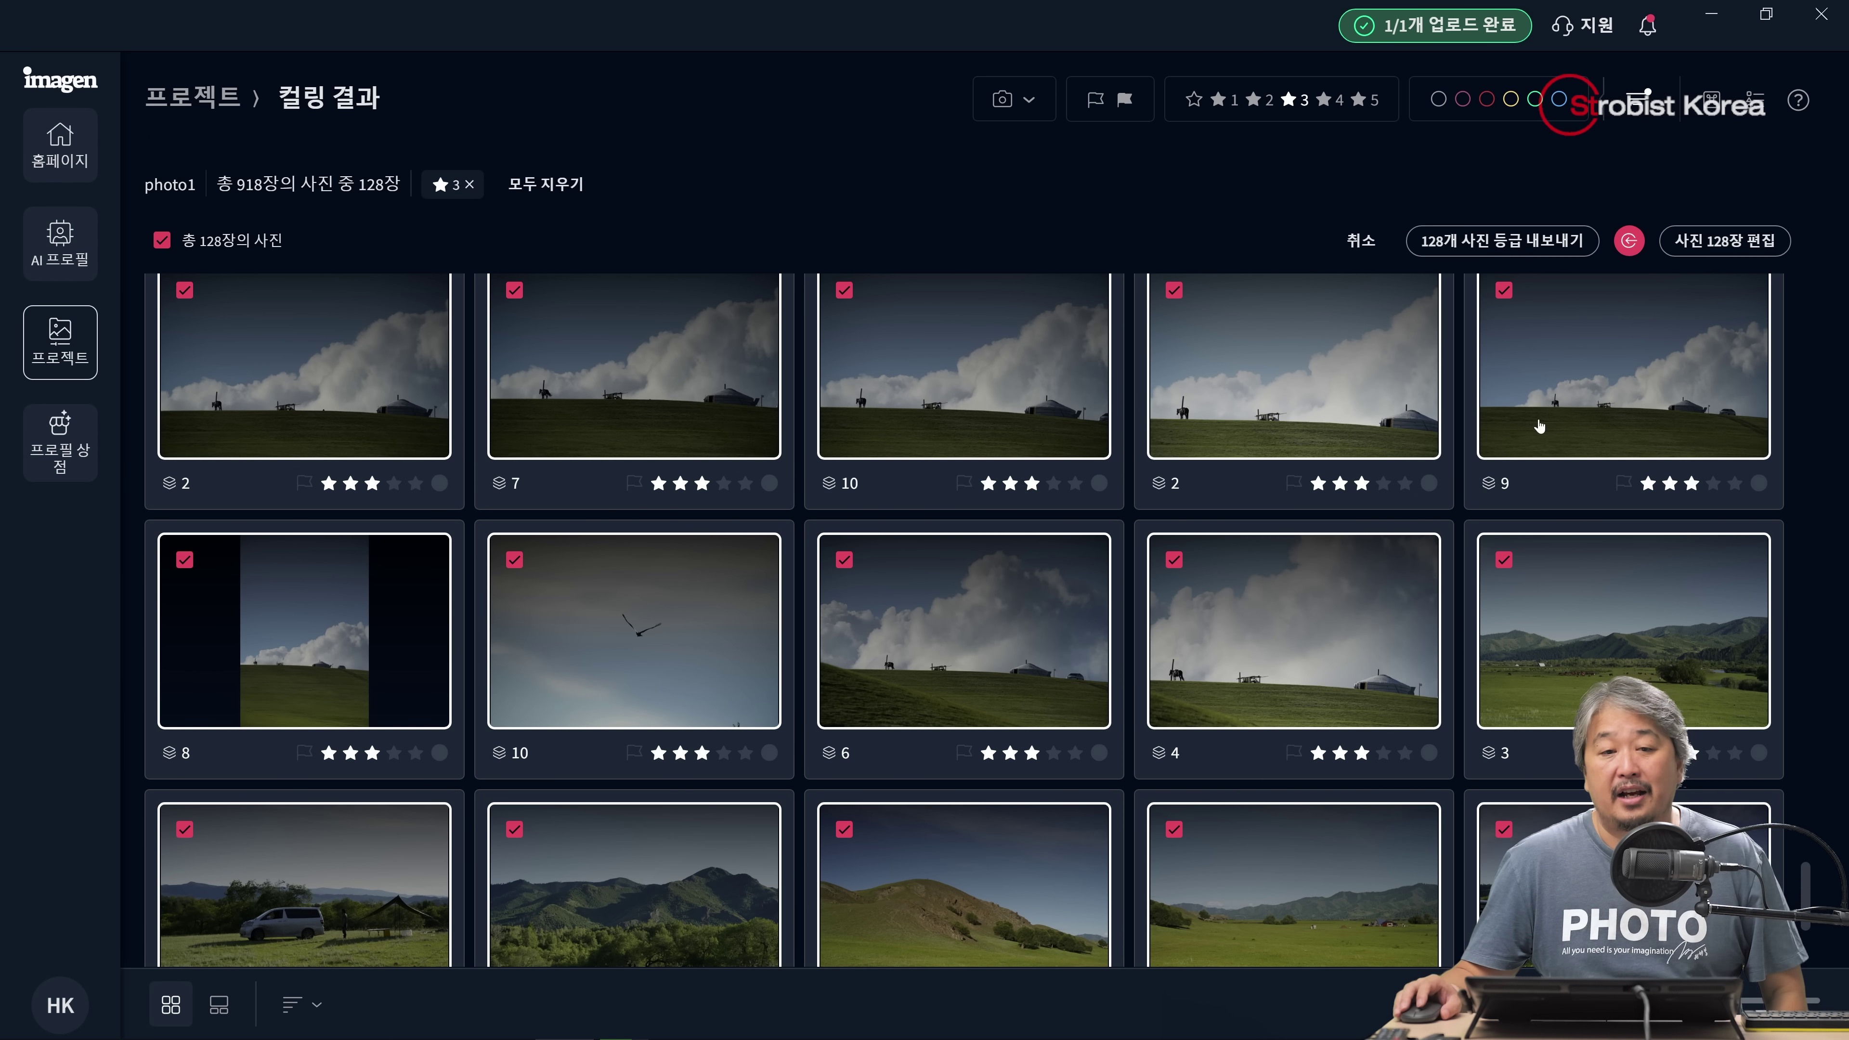
scroll(1619, 467, "down", 15)
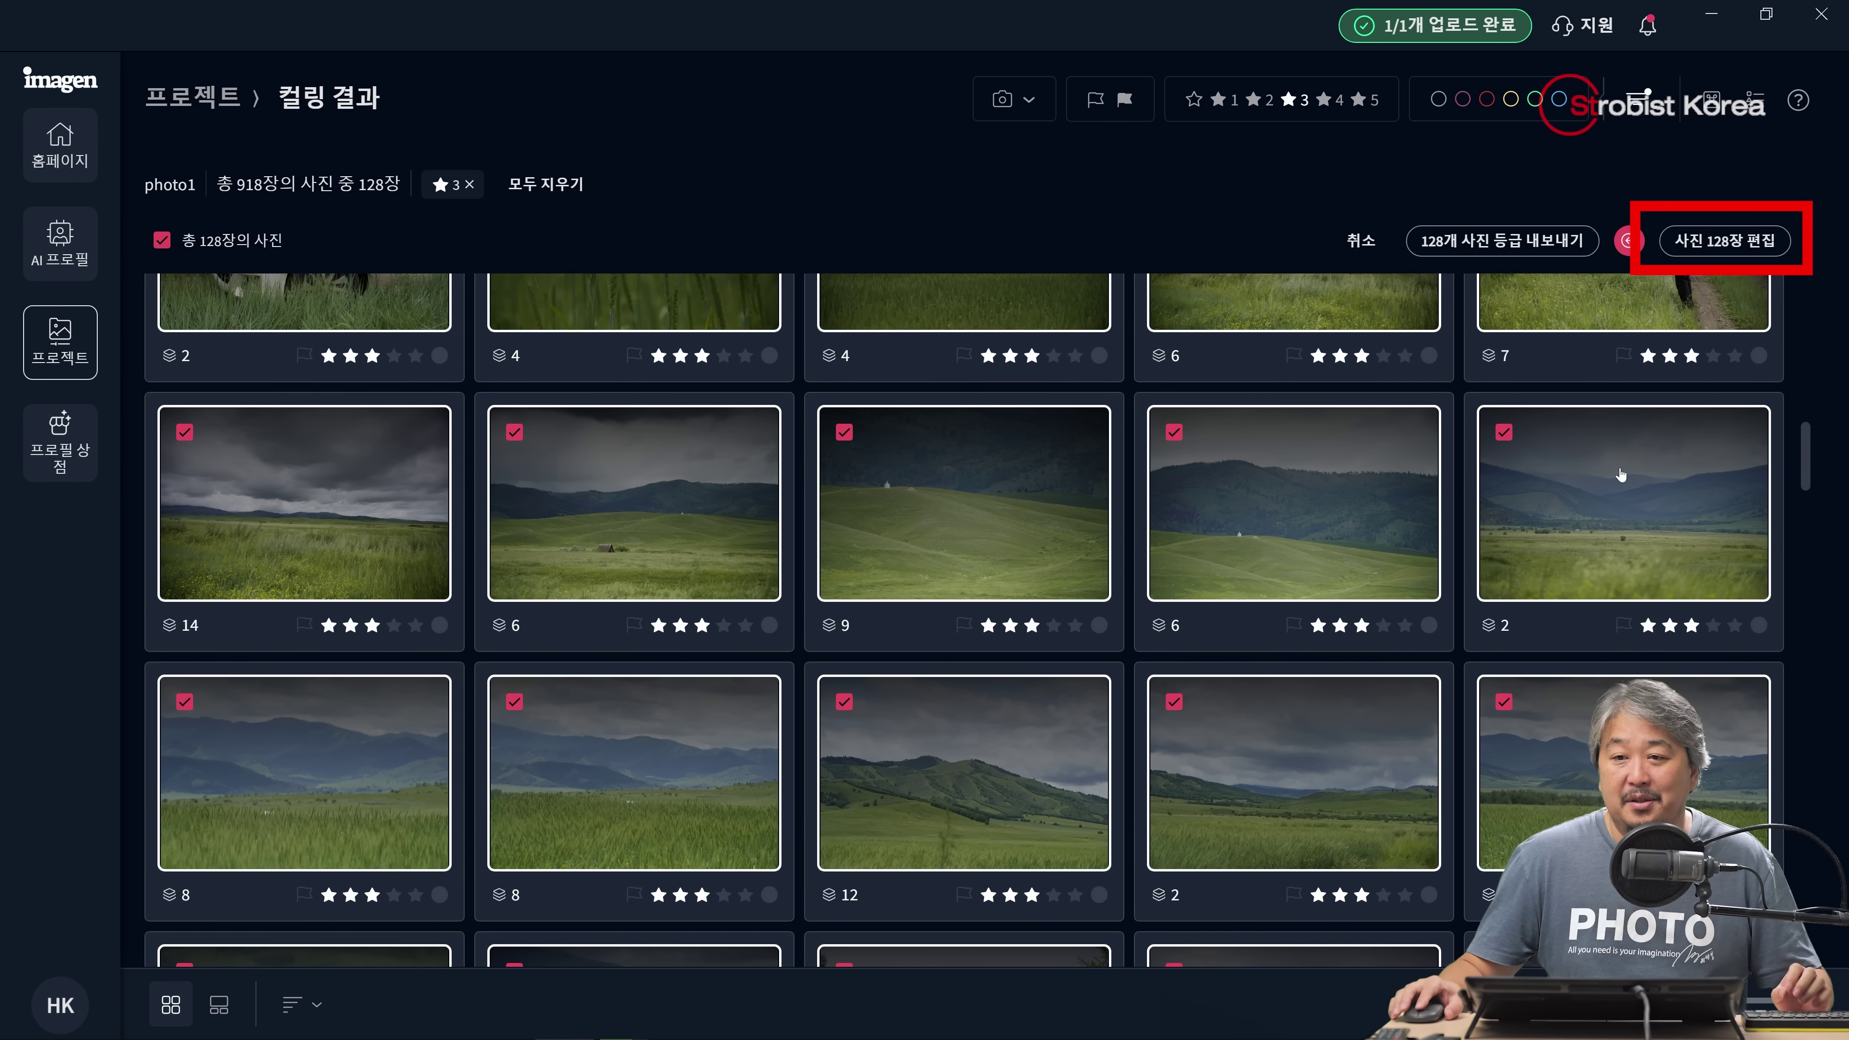
scroll(1621, 475, "up", 10)
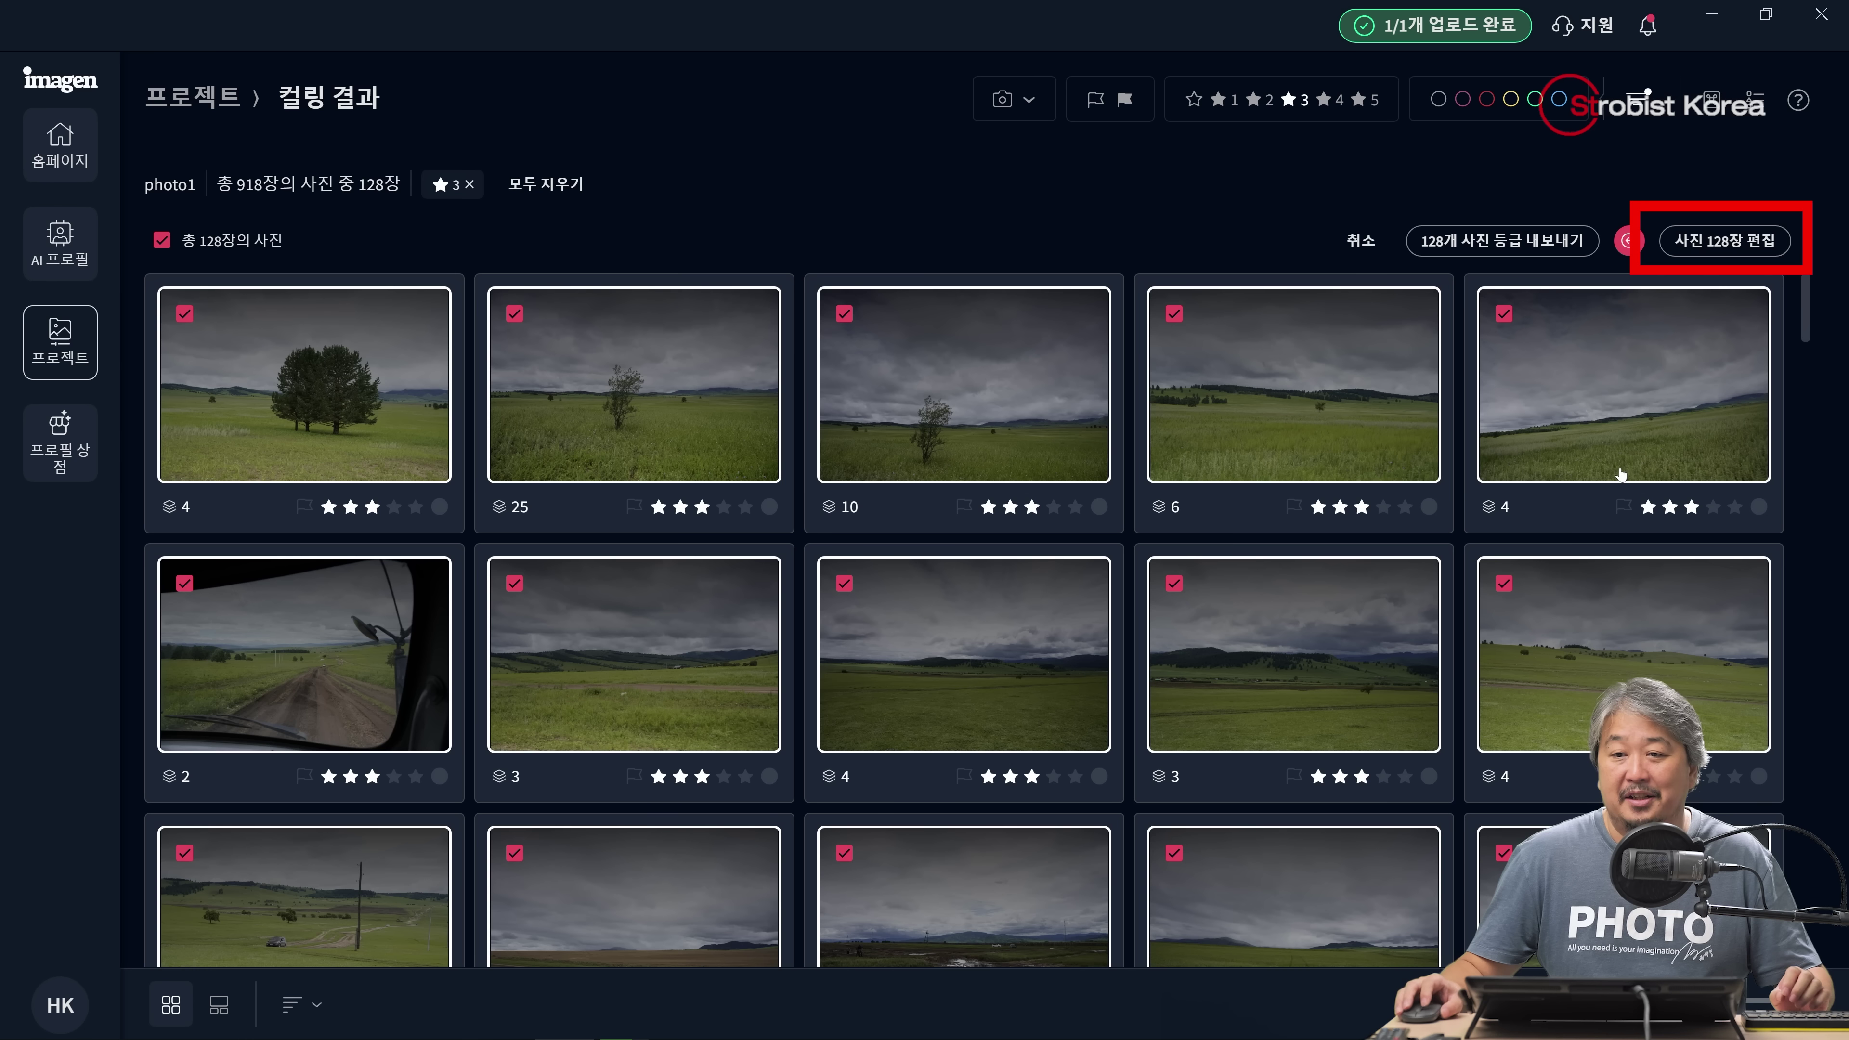
Send the selected photos (선택한 사진) on to the editing setup and choose Mongol_landscape as the AI profile
left_click(1745, 246)
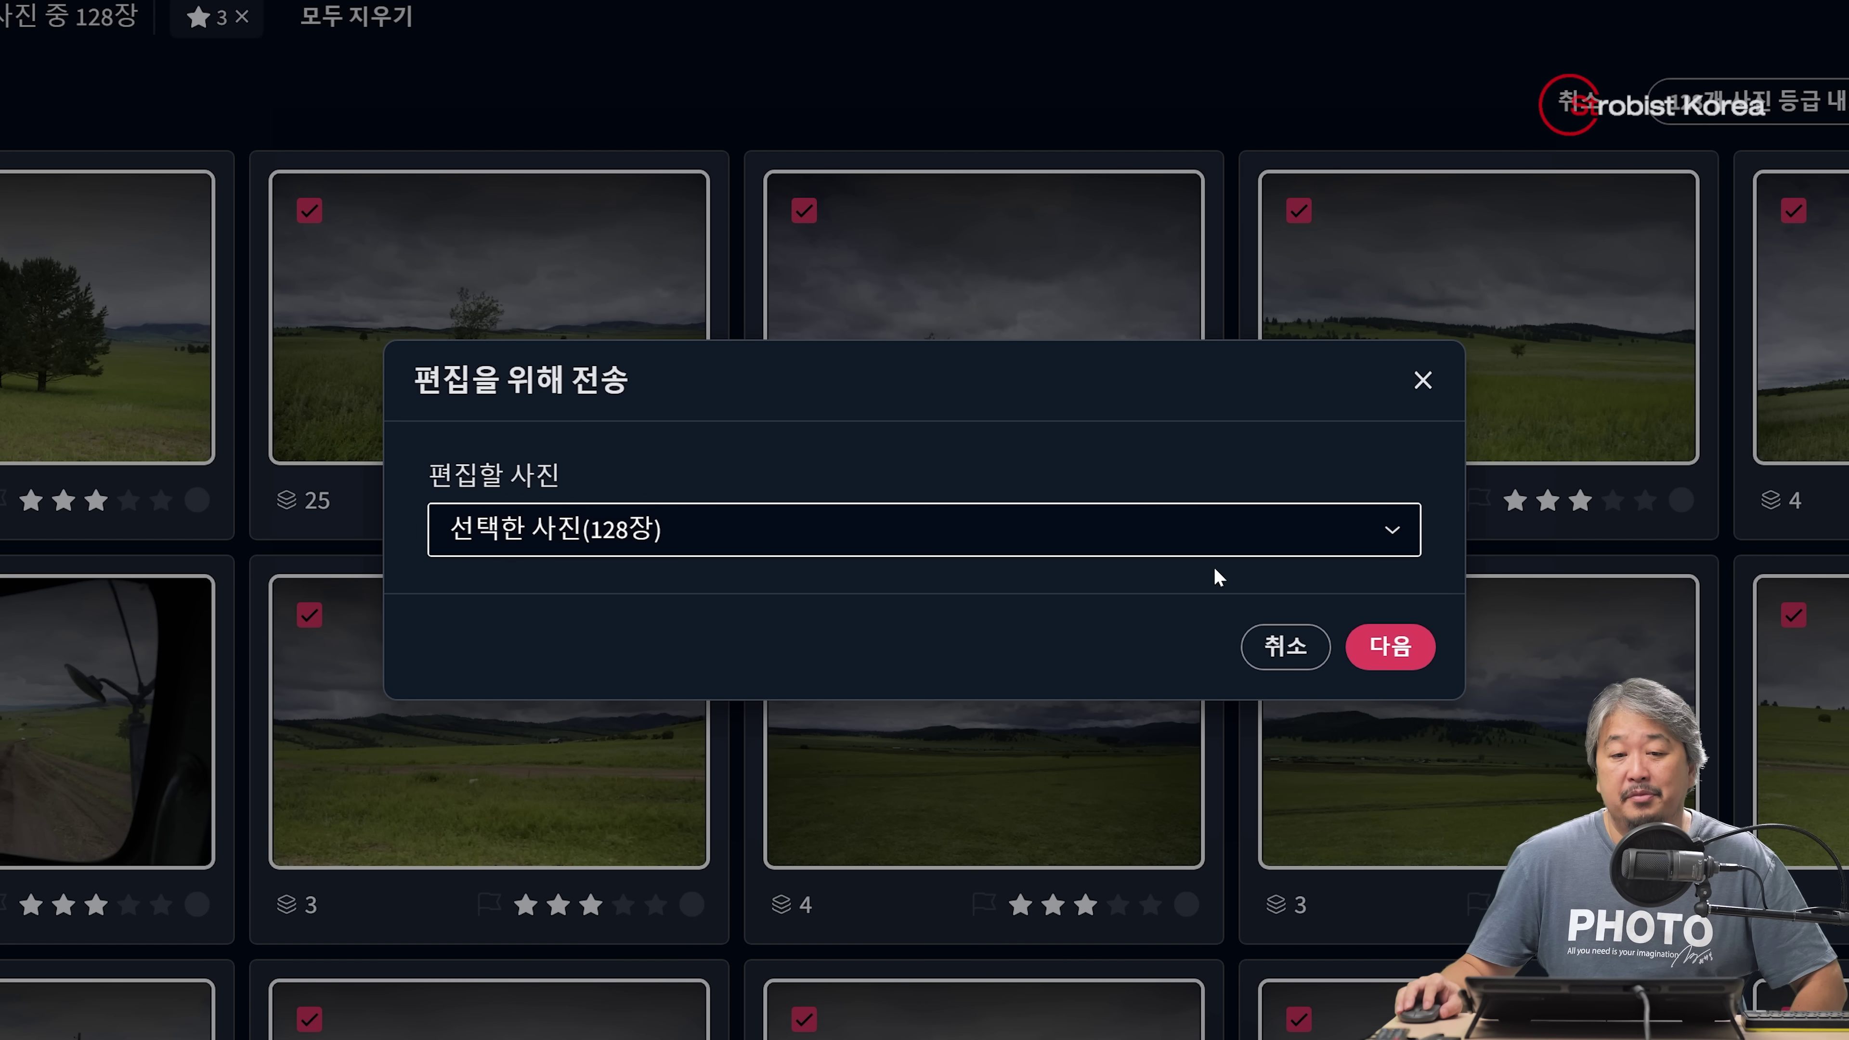
left_click(1390, 647)
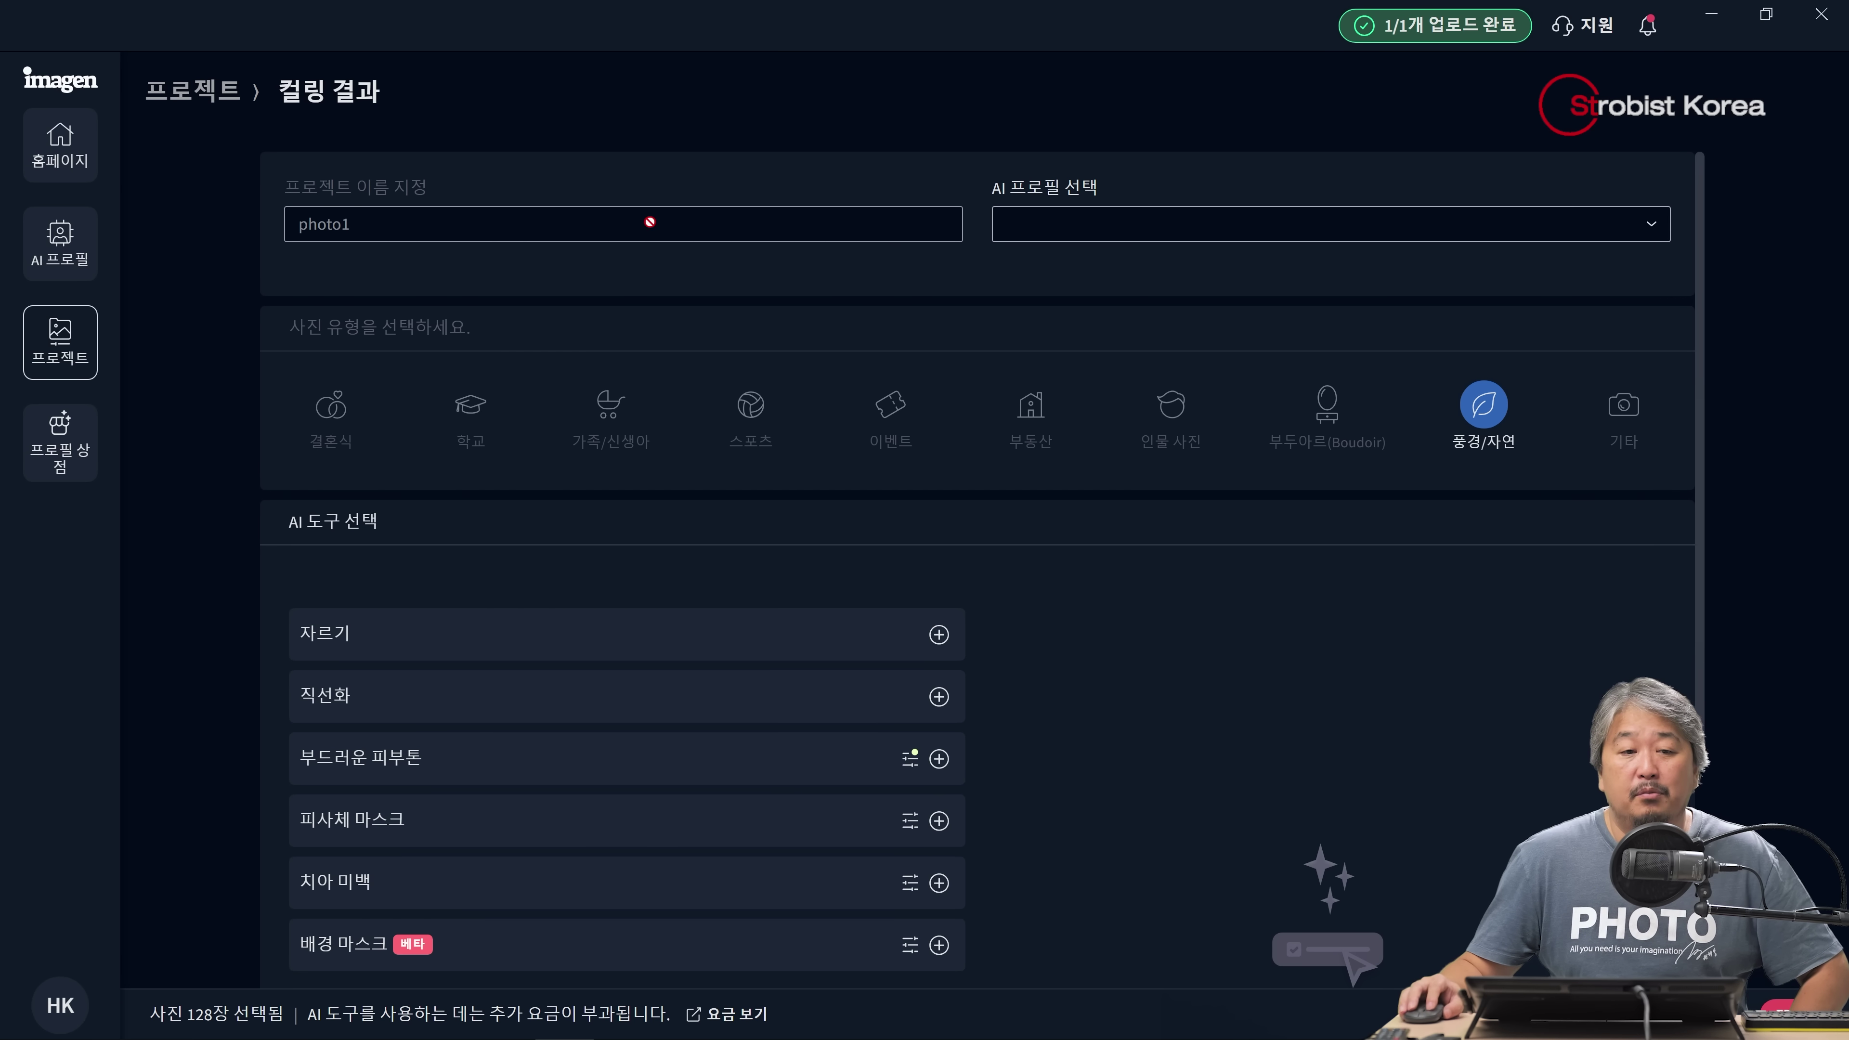
left_click(1198, 224)
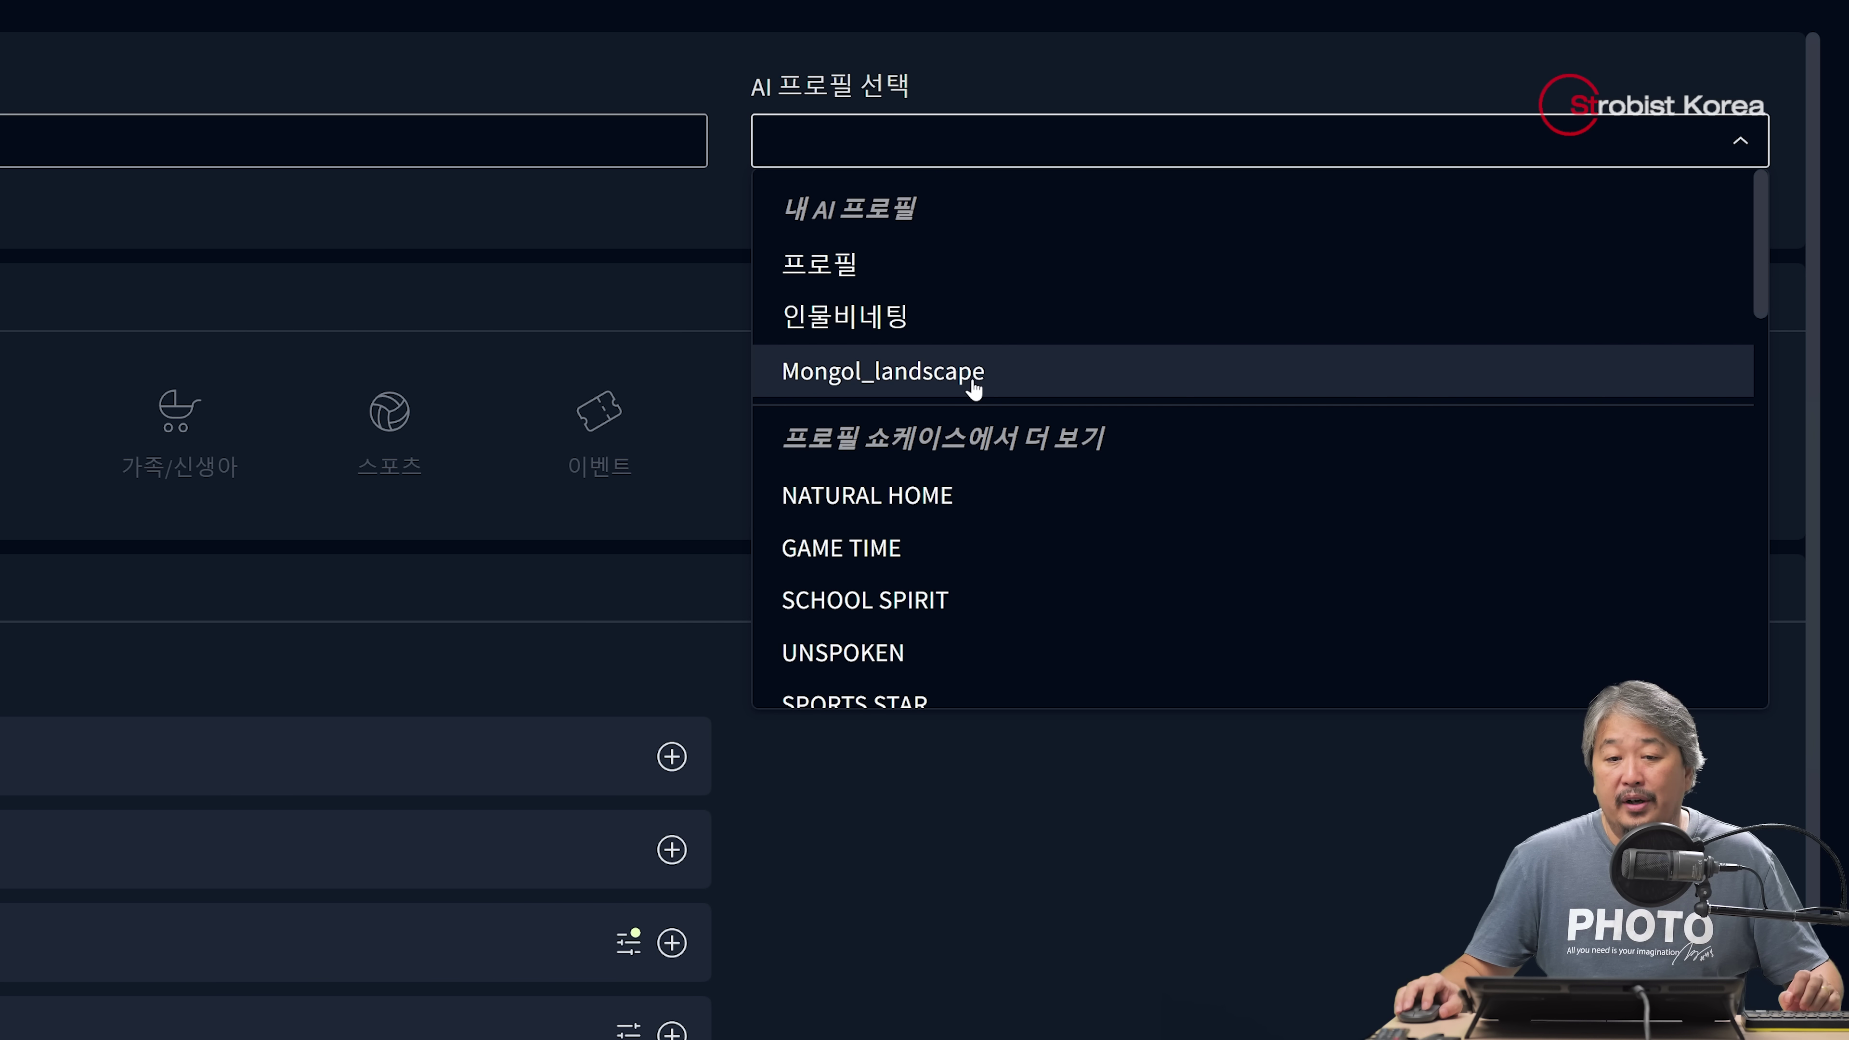
left_click(973, 382)
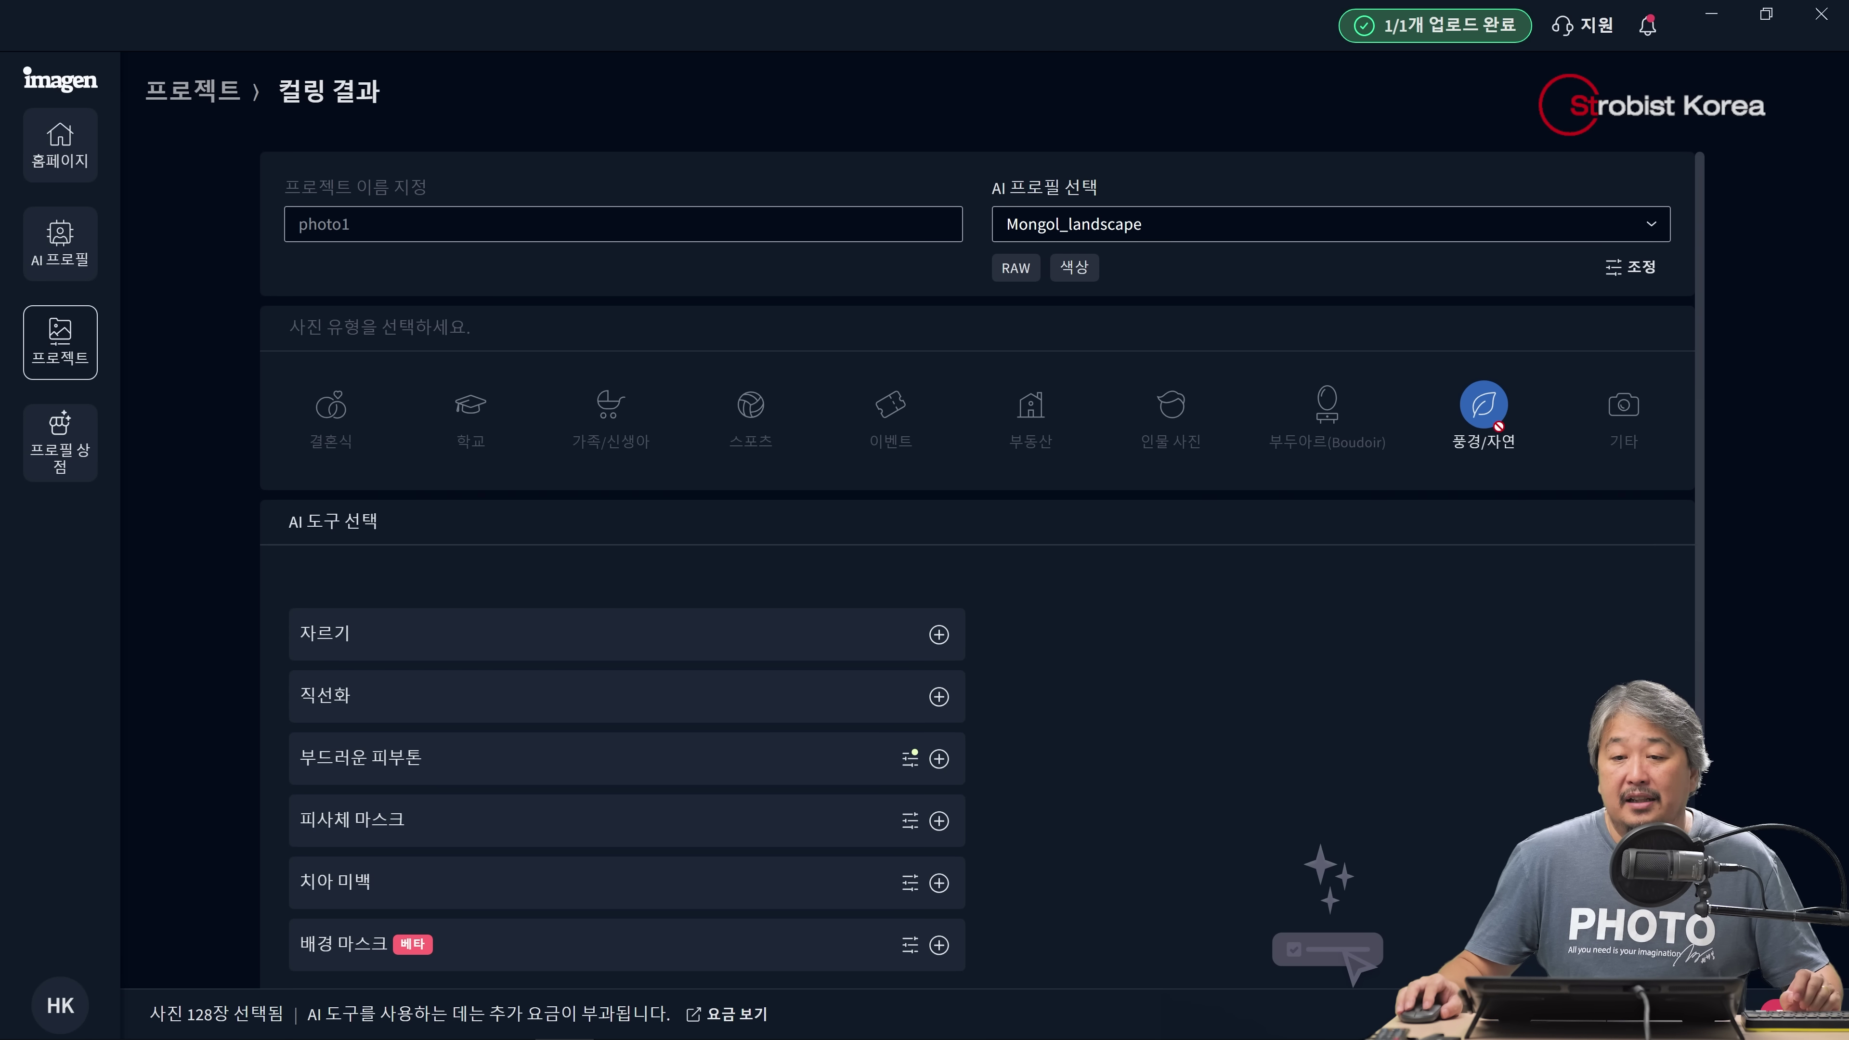
Add the Crop (자르기) and Straighten (직선화) AI tools to the edit
scroll(1354, 518, "down", 3)
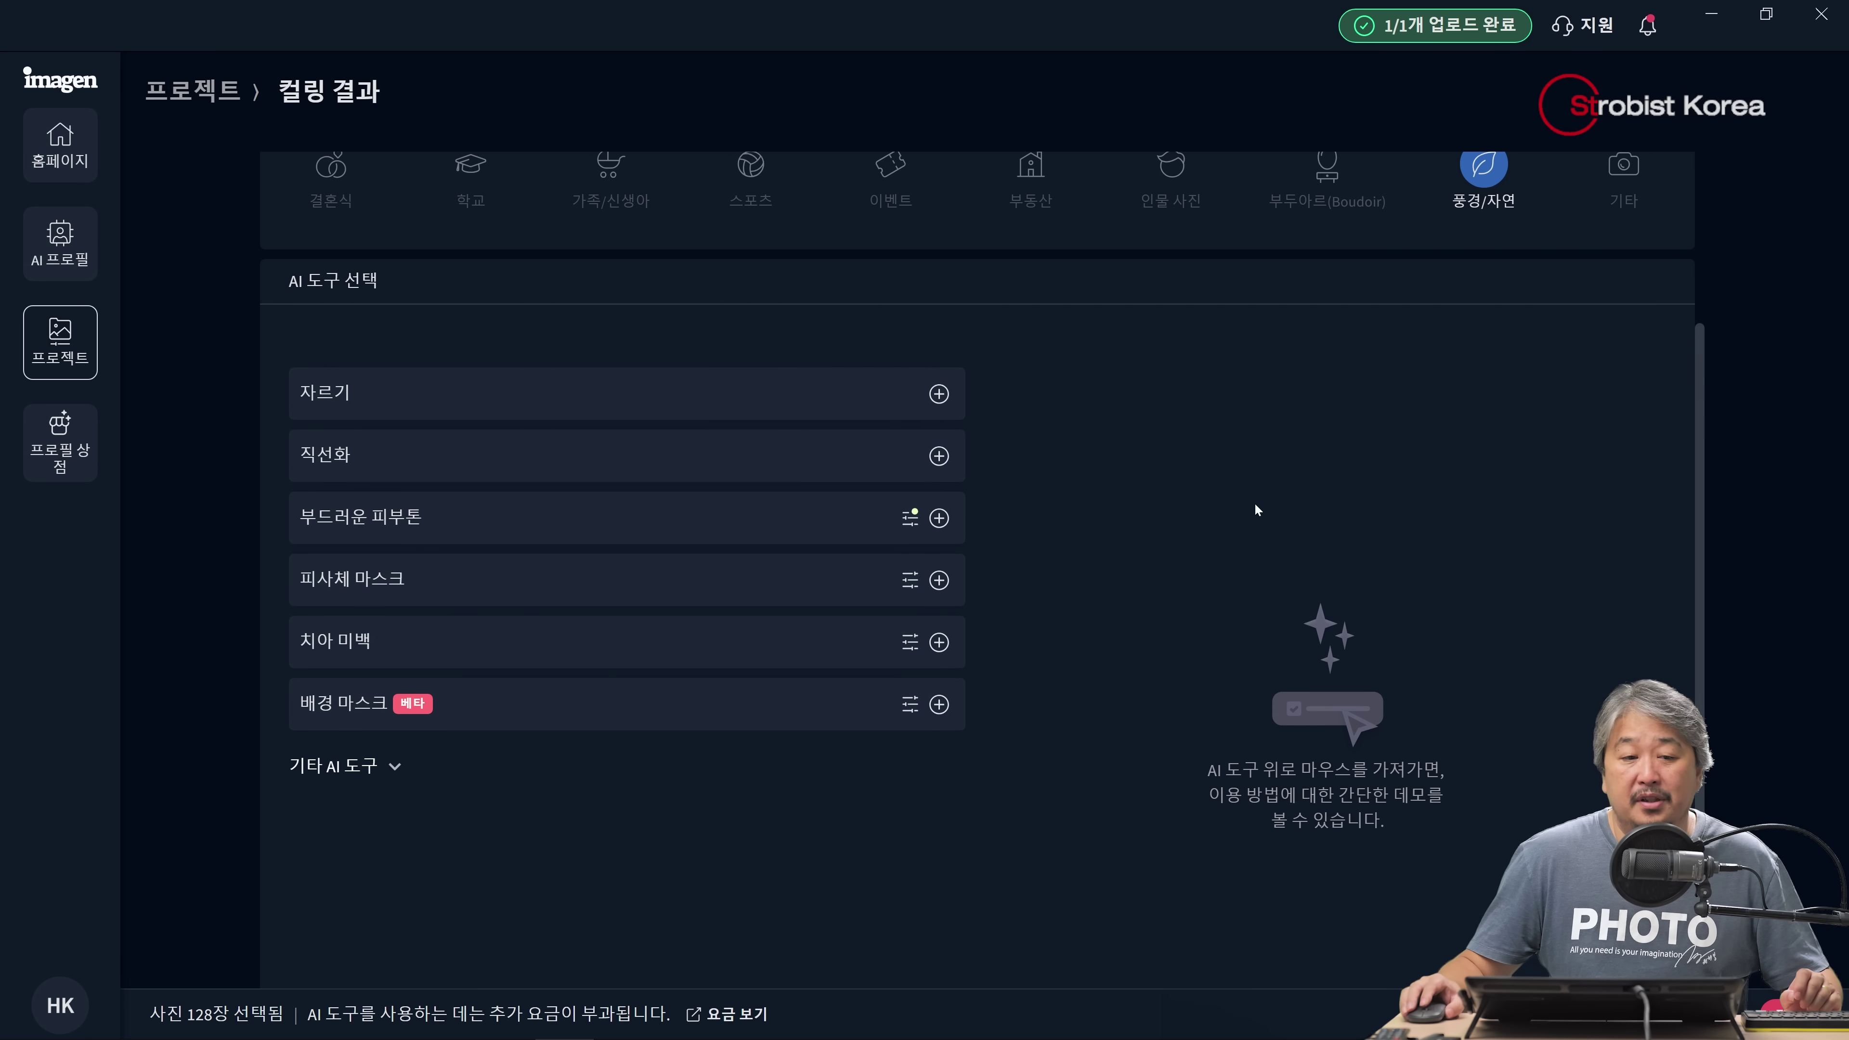
mouse_move(851, 388)
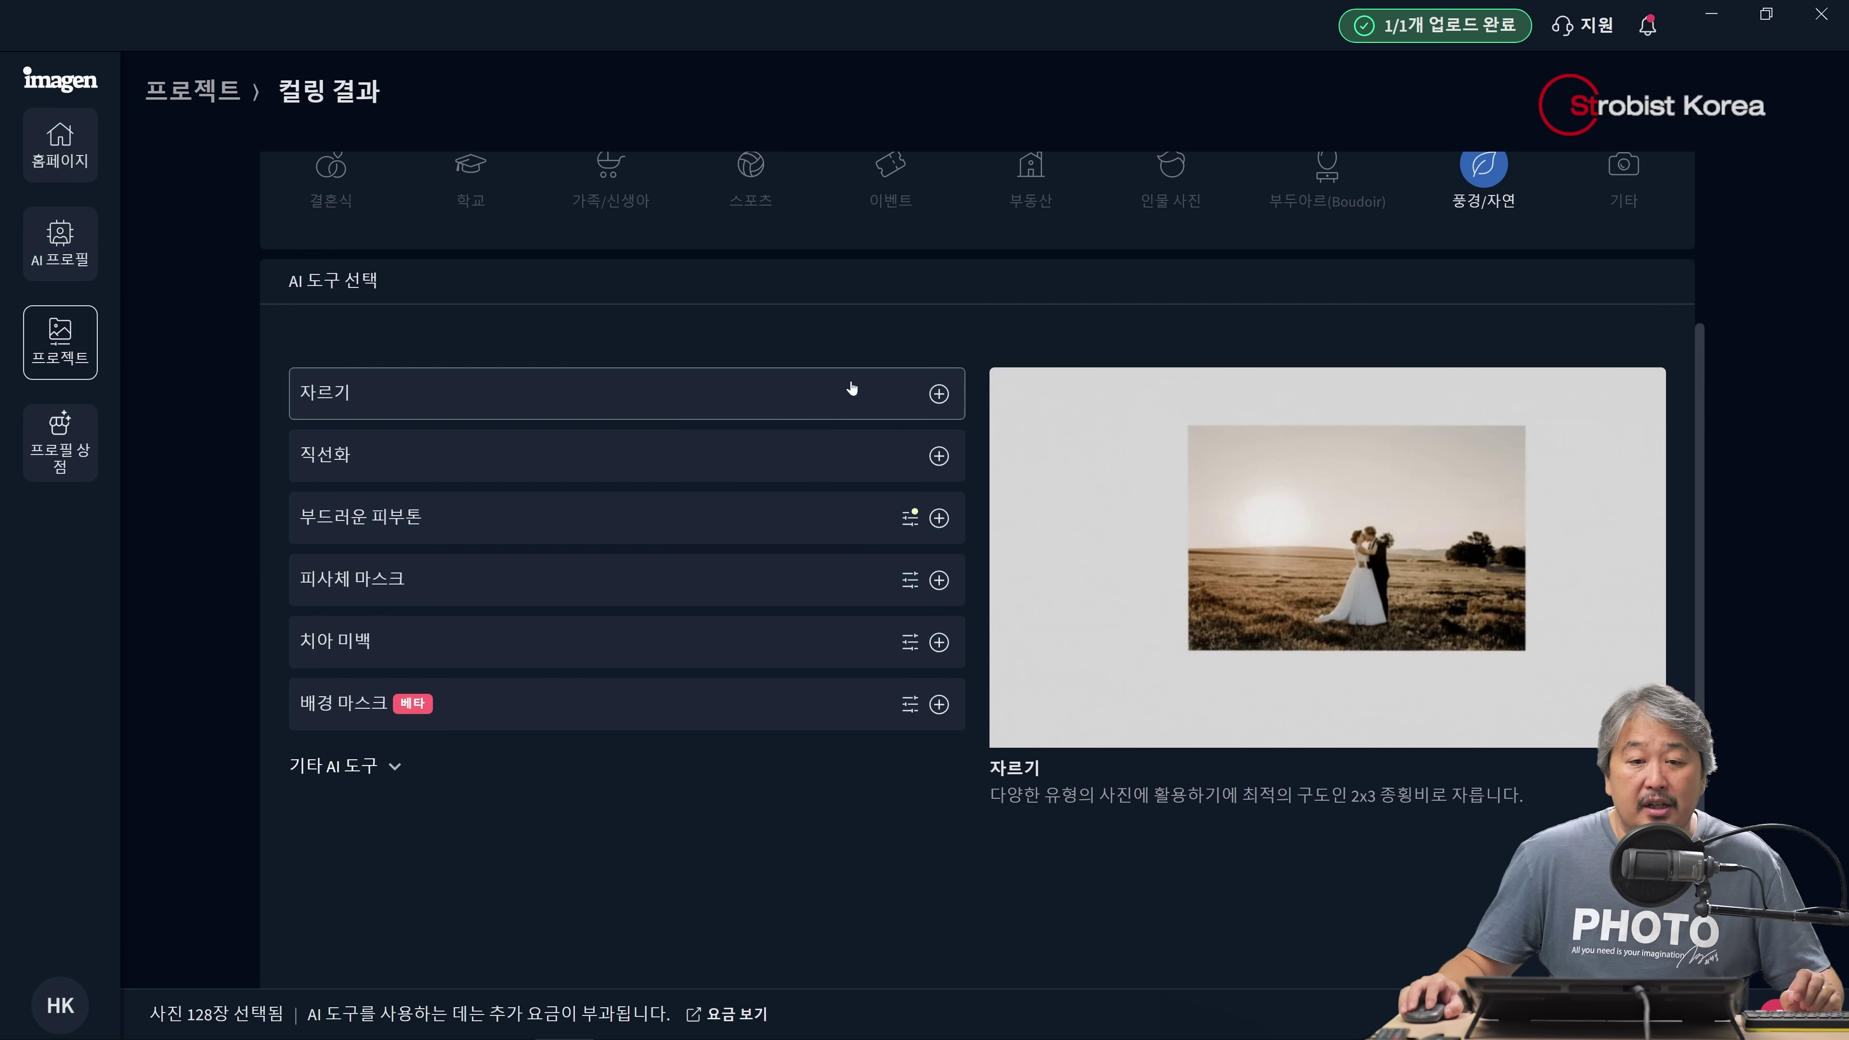
left_click(938, 400)
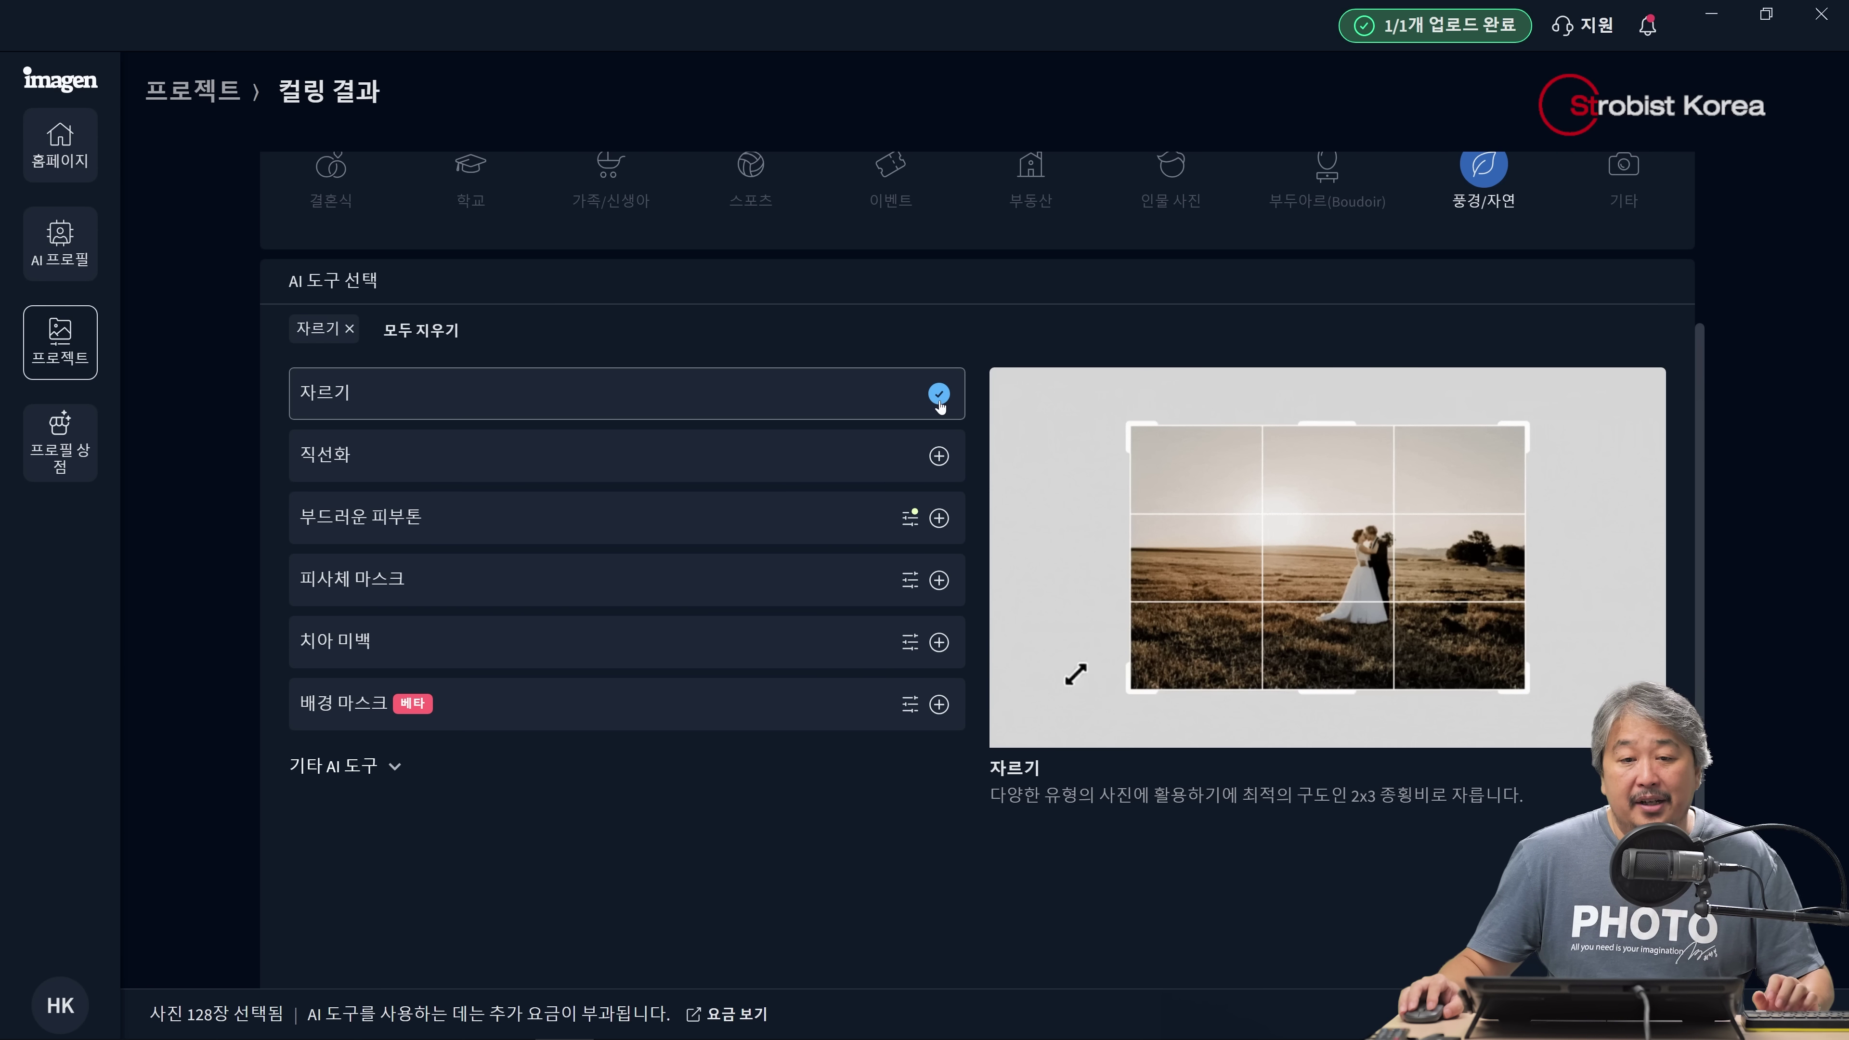
left_click(939, 456)
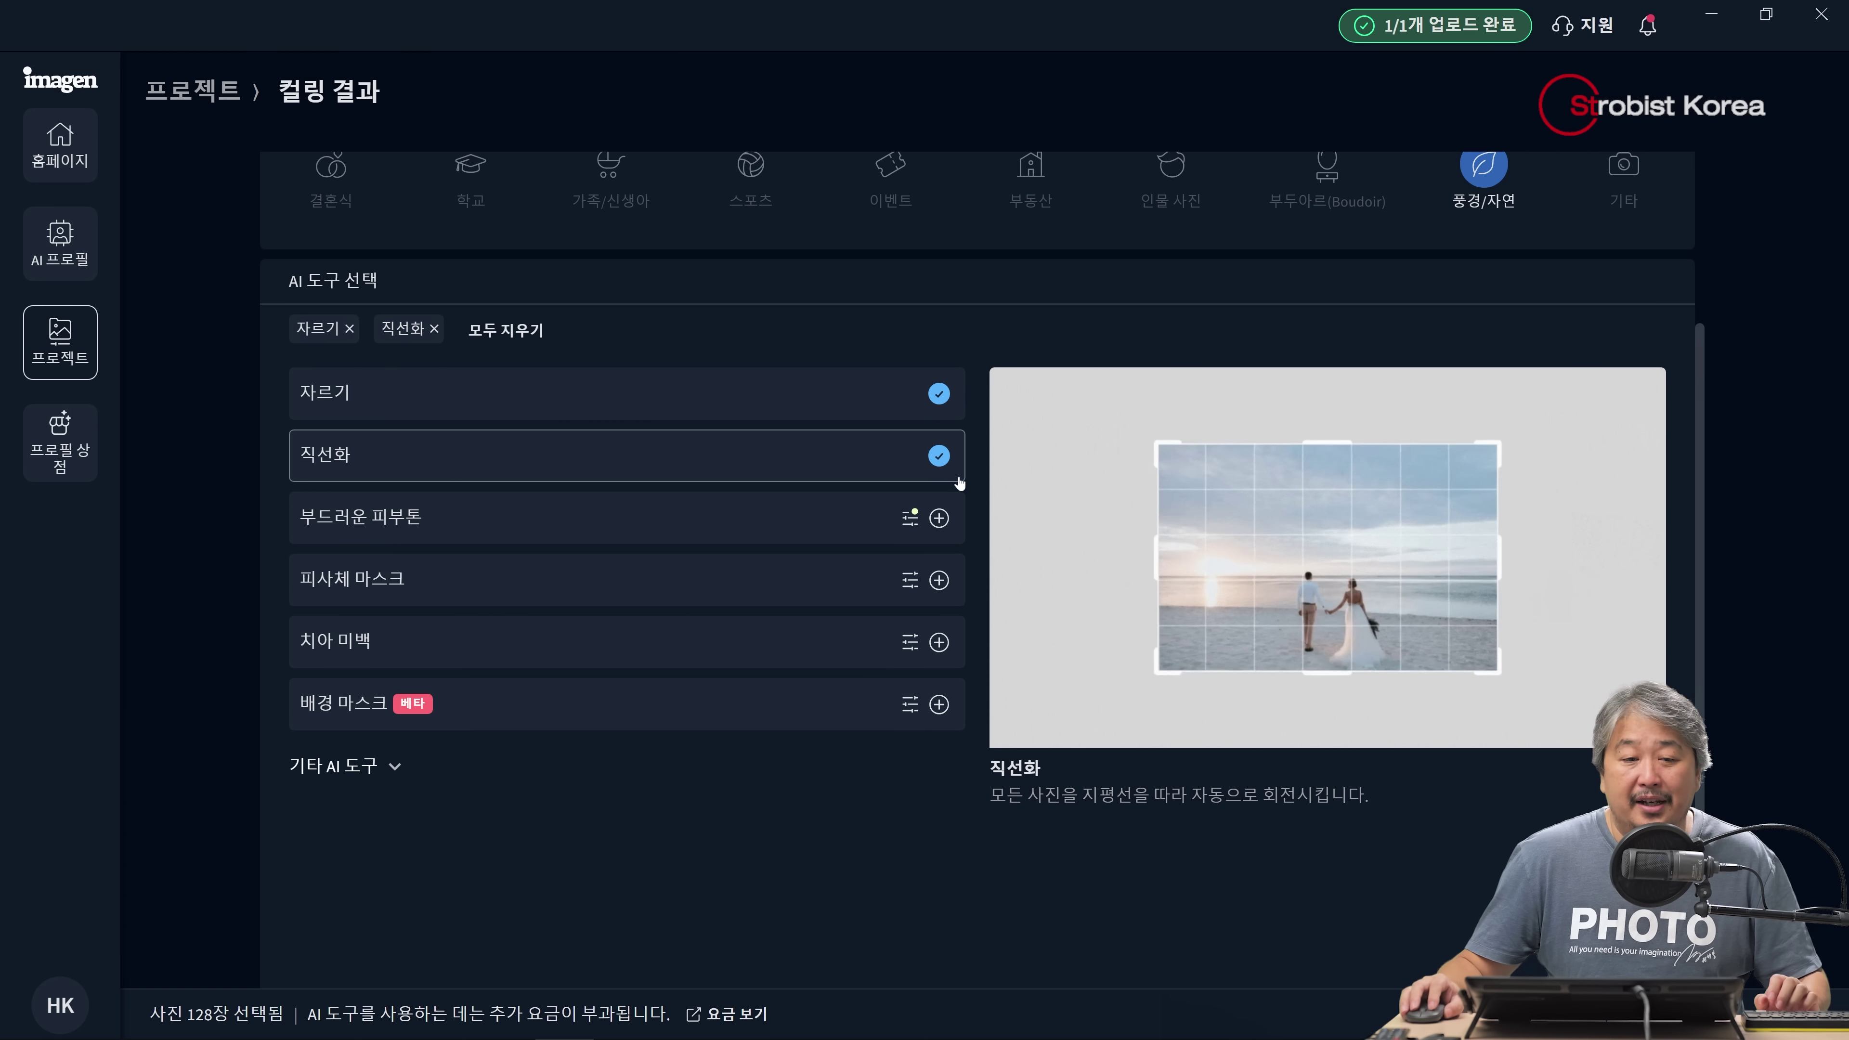
Examine the demos of the remaining AI tools, from smooth skin (부드러운 피부톤) to the other AI tools (기타 AI 도구)
mouse_move(751, 525)
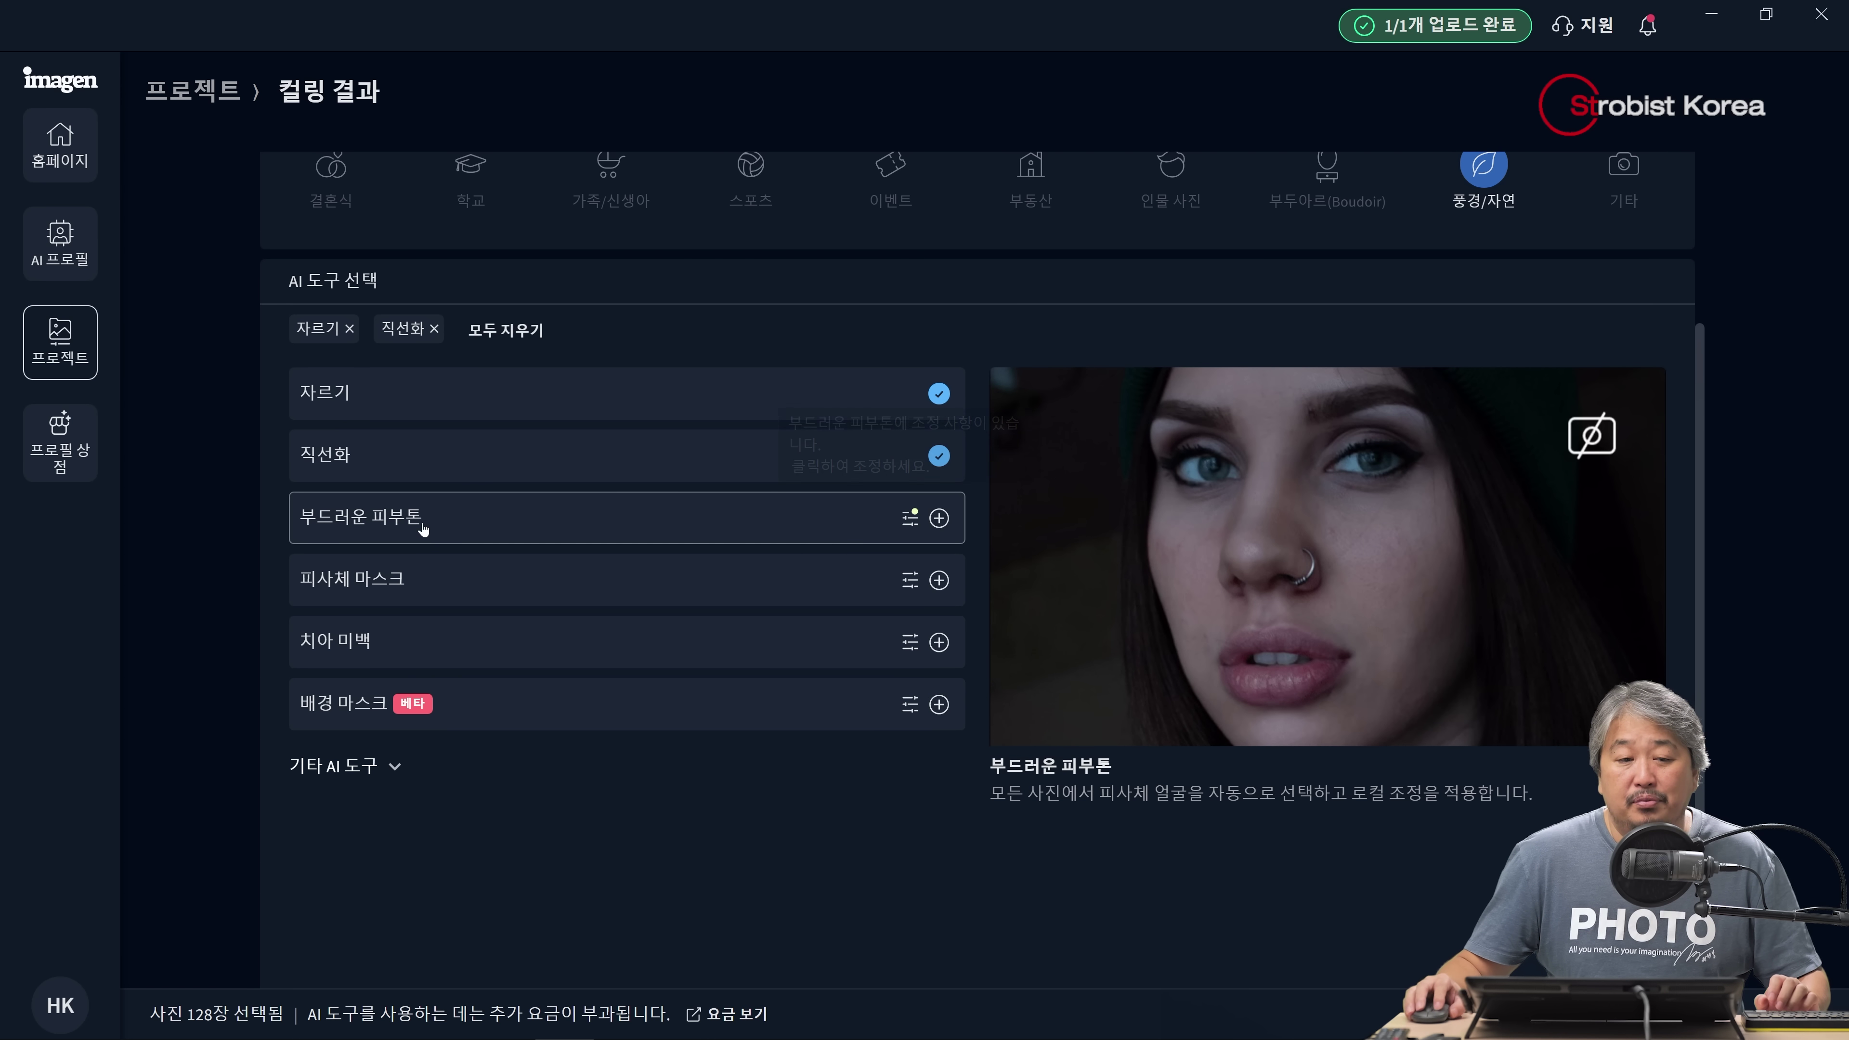
mouse_move(622, 580)
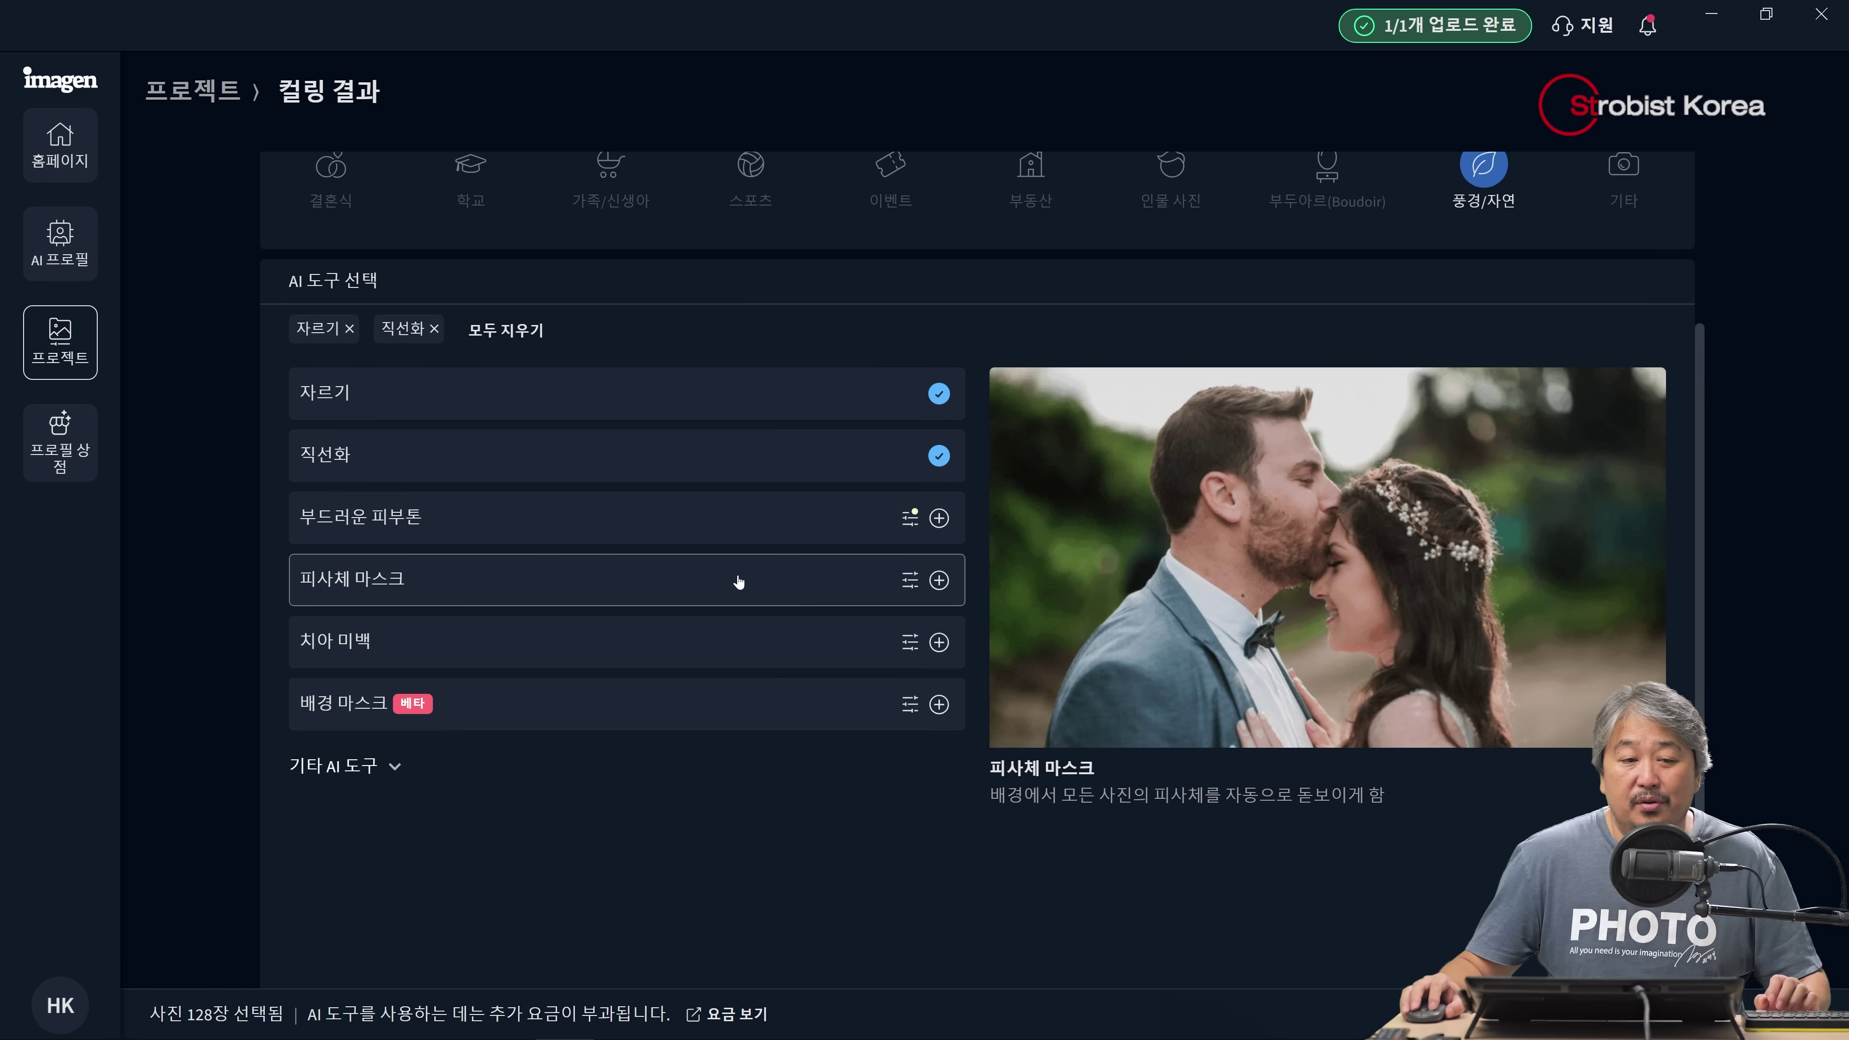
mouse_move(702, 648)
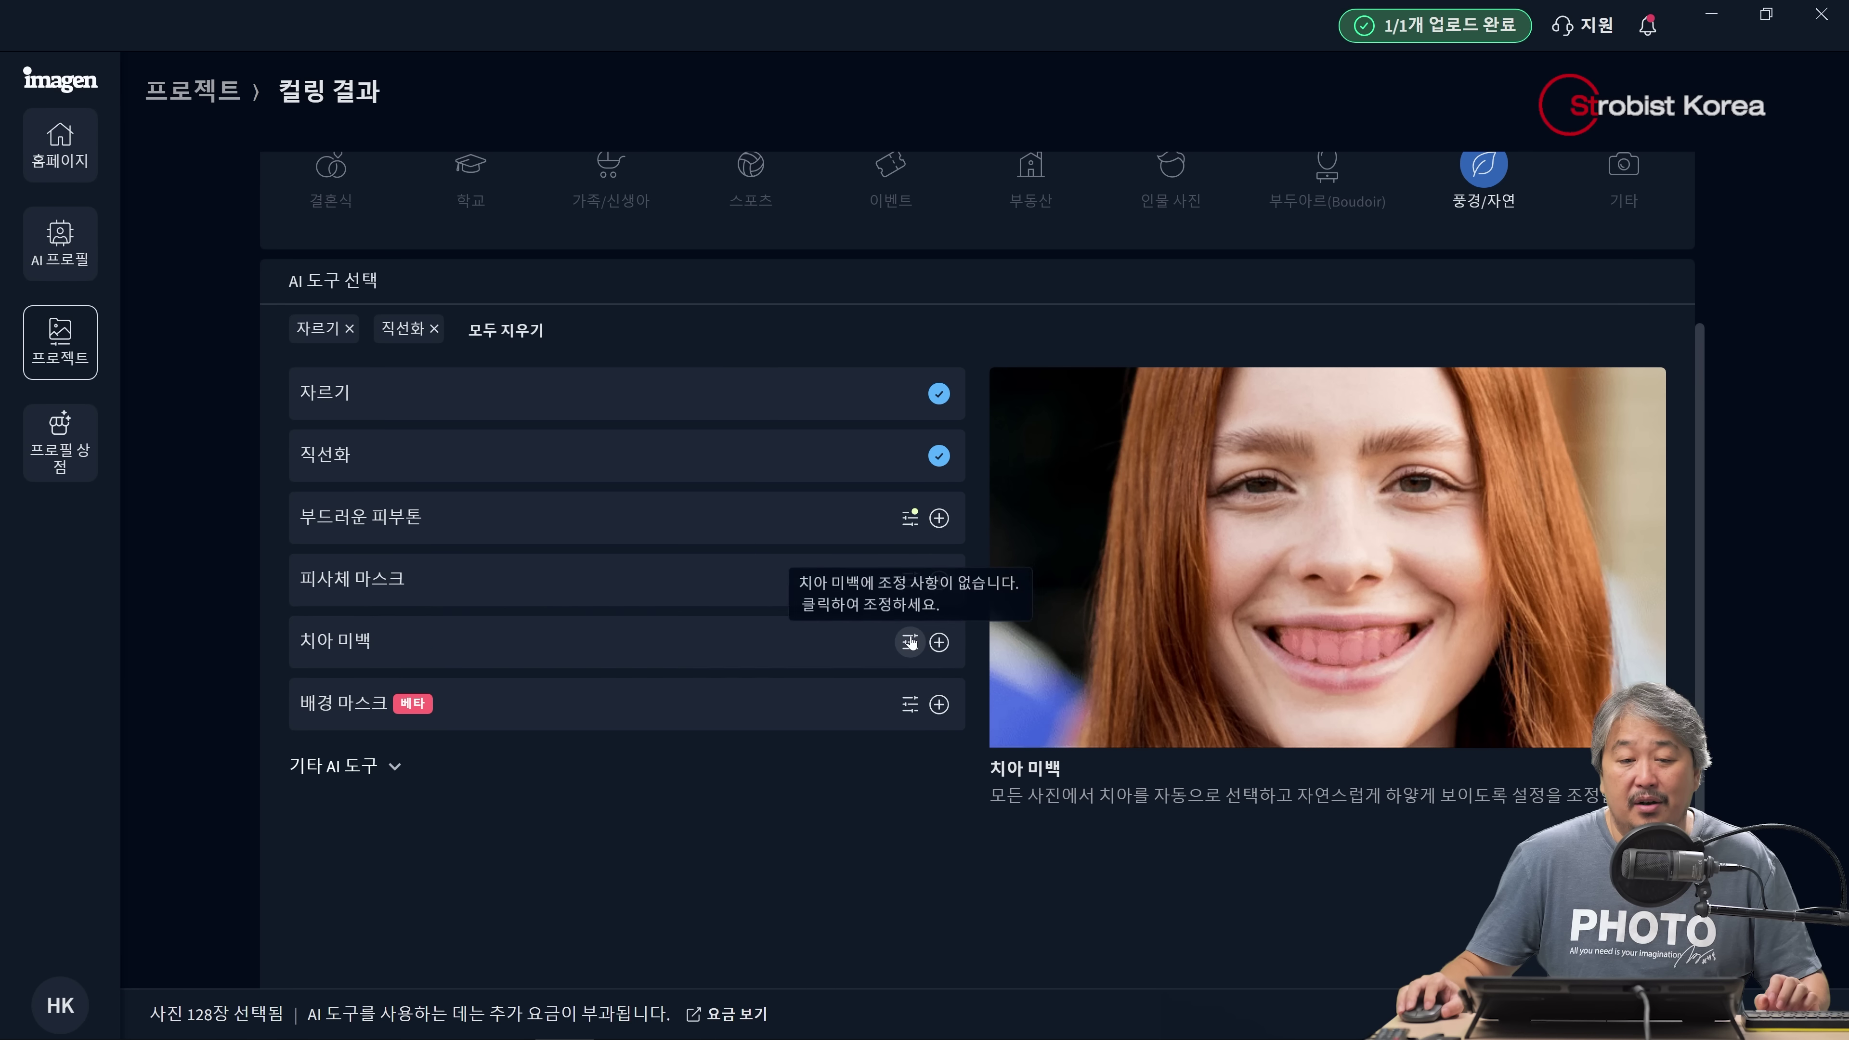
mouse_move(772, 706)
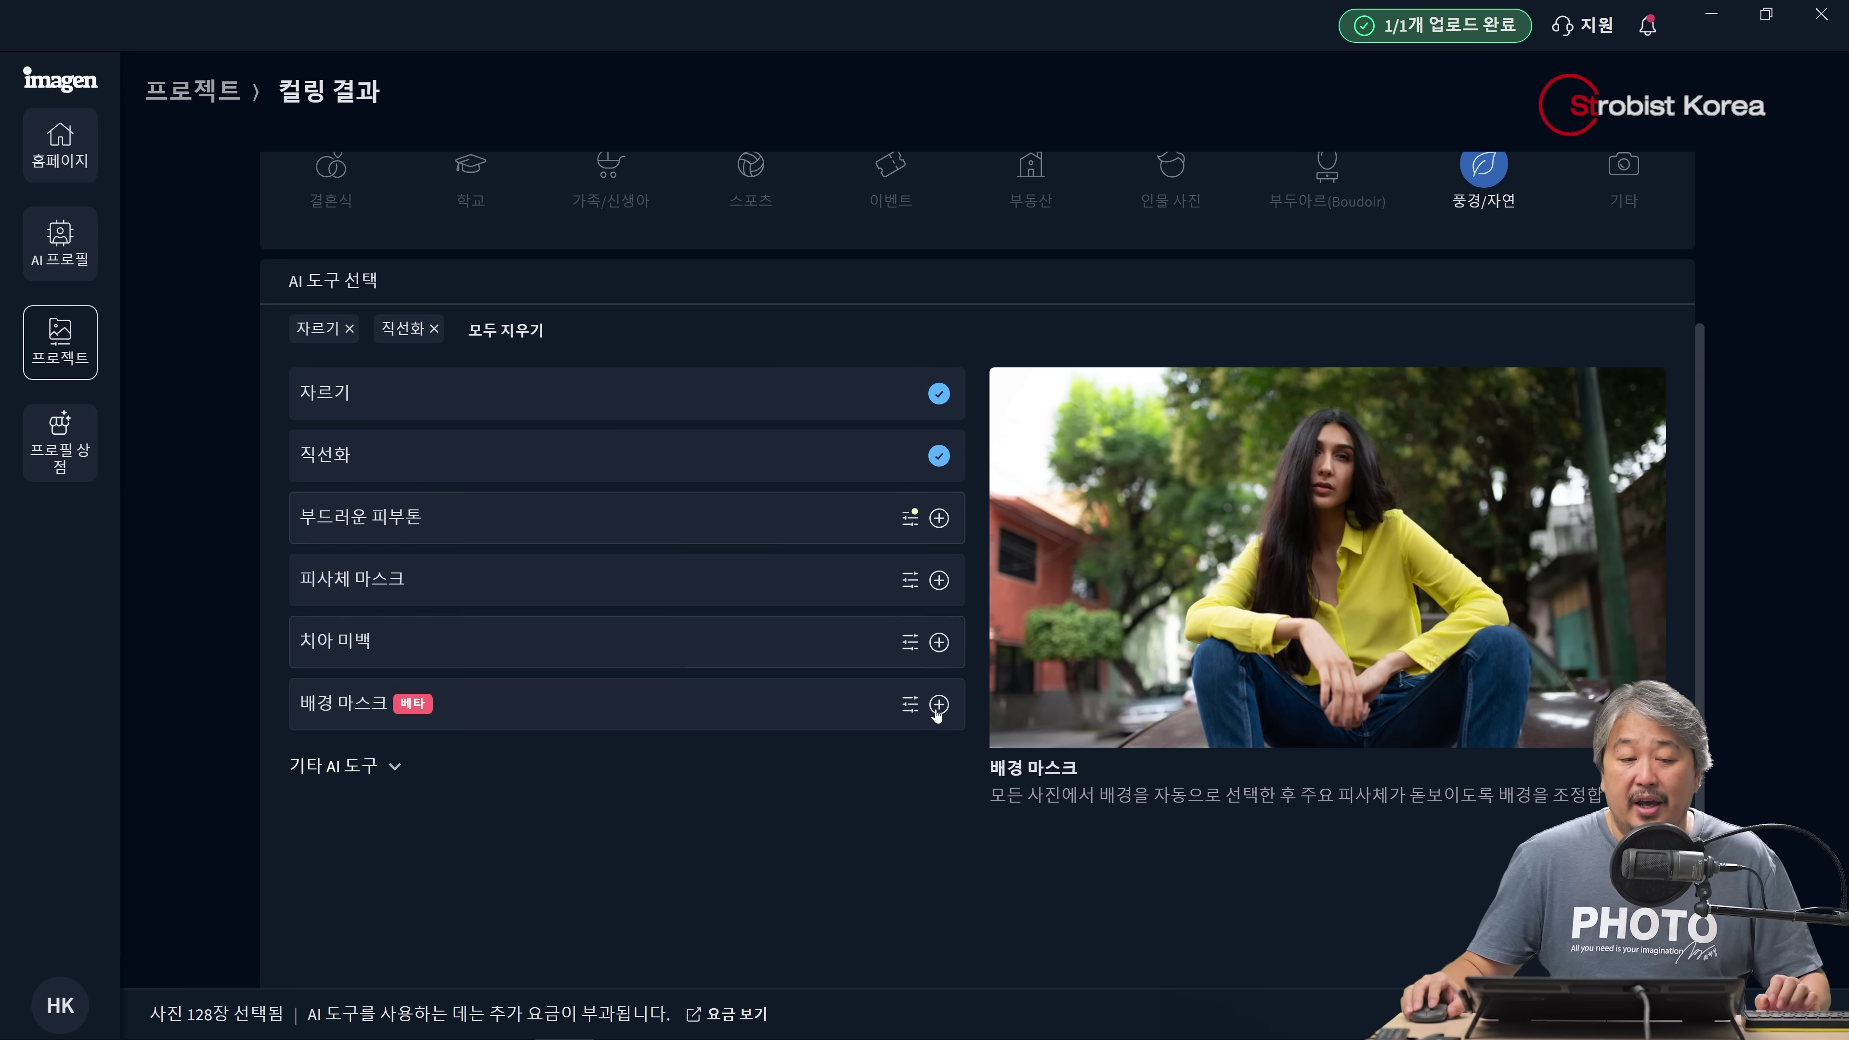
left_click(379, 767)
scroll(655, 736, "down", 1)
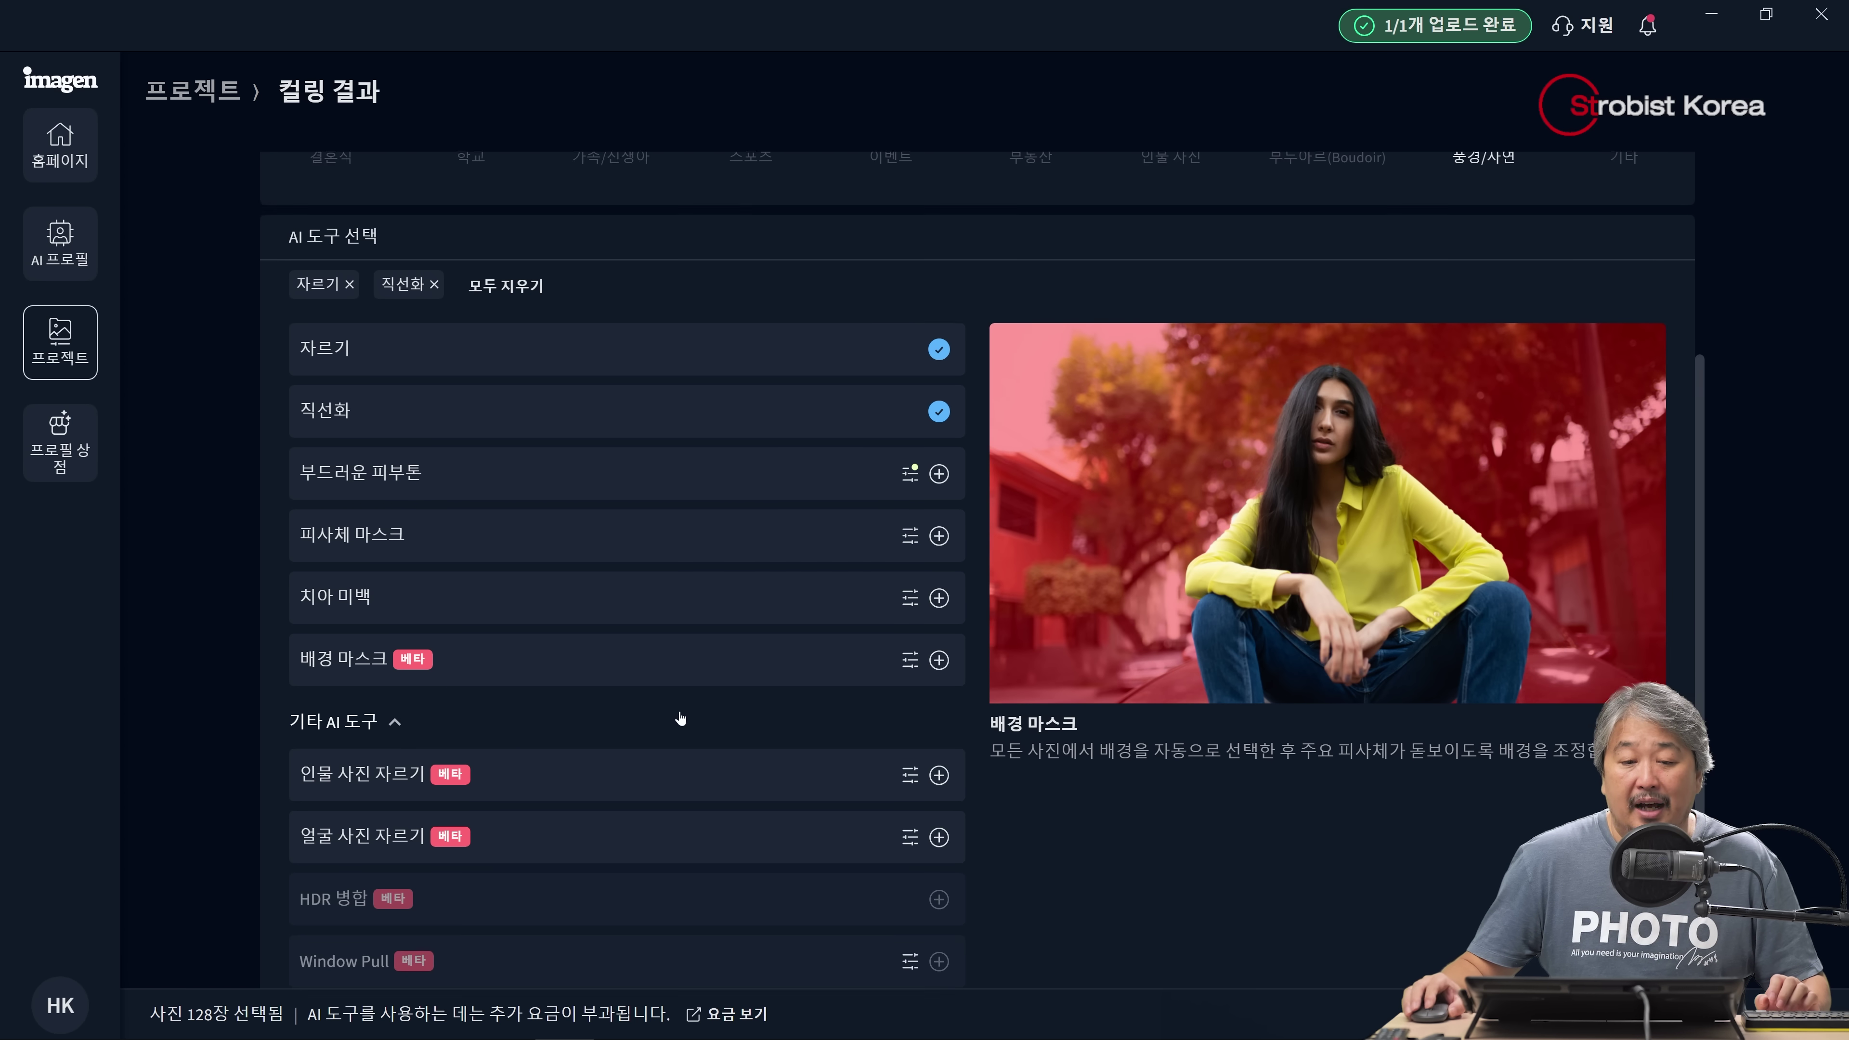
scroll(681, 719, "down", 3)
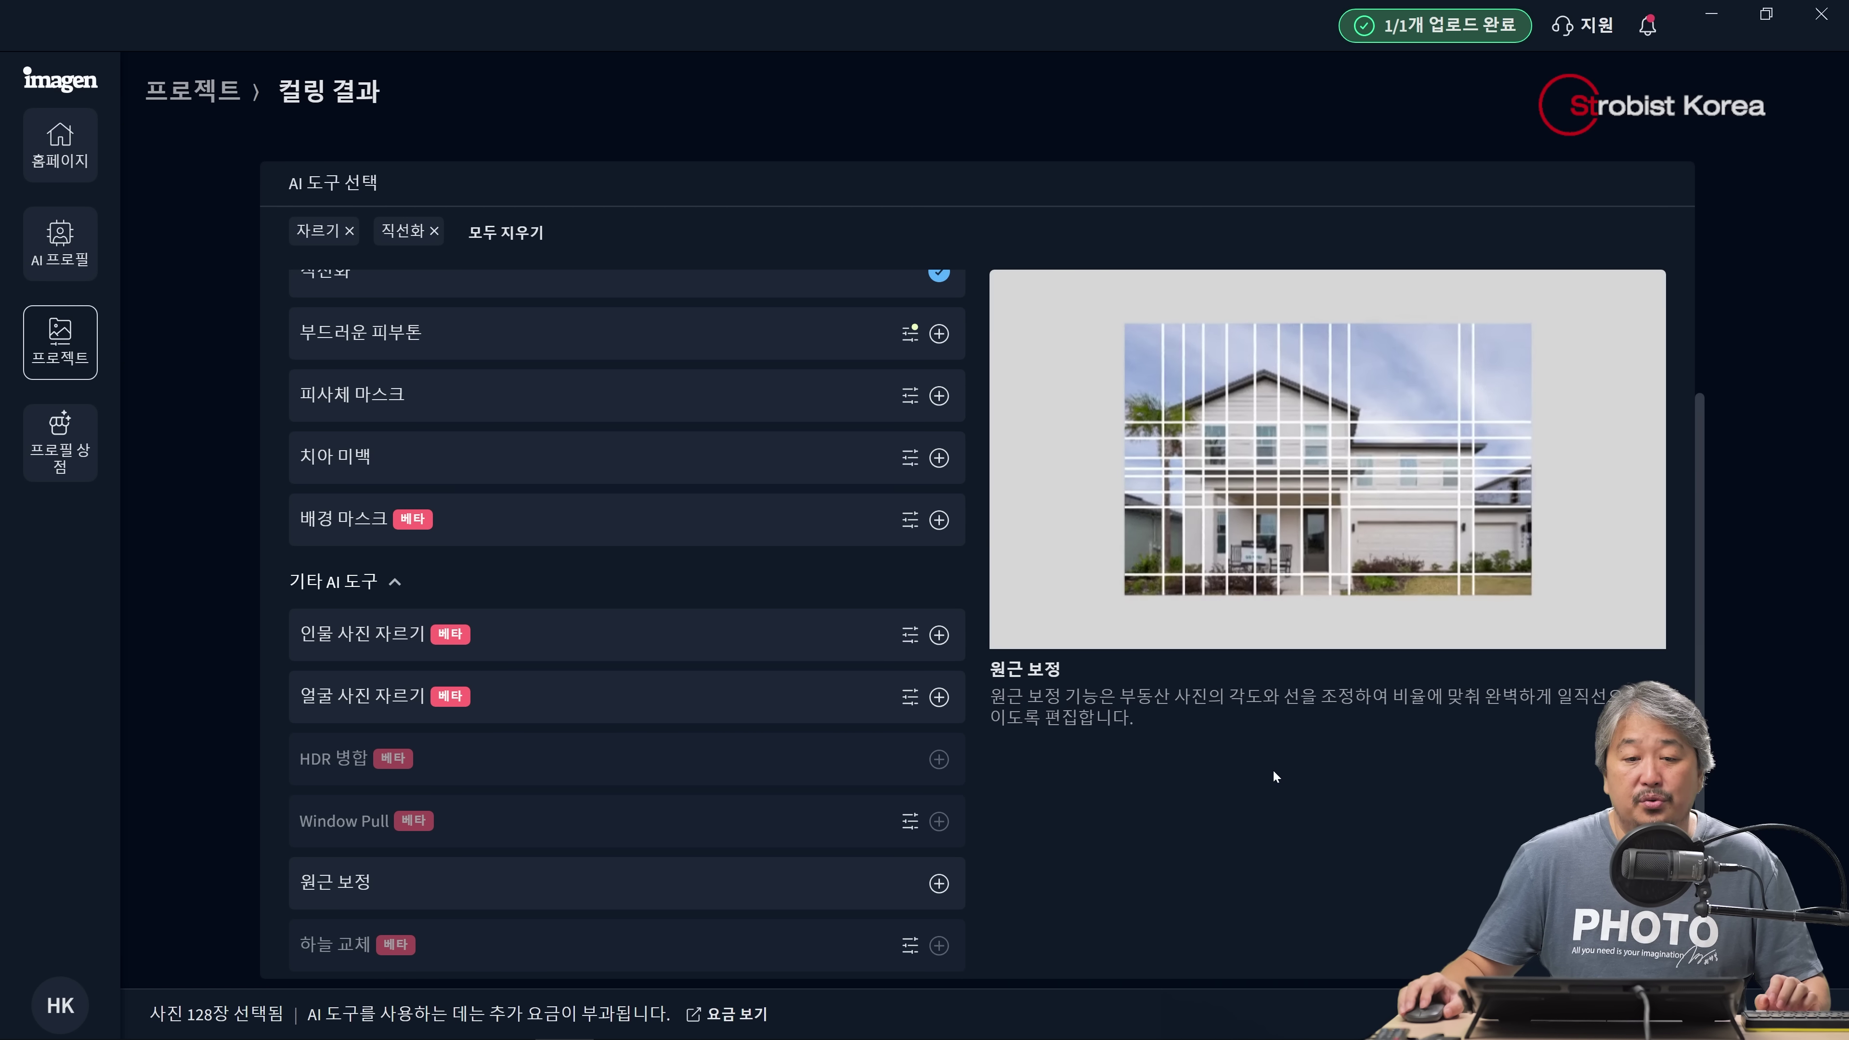
scroll(1144, 709, "up", 3)
scroll(1333, 736, "down", 3)
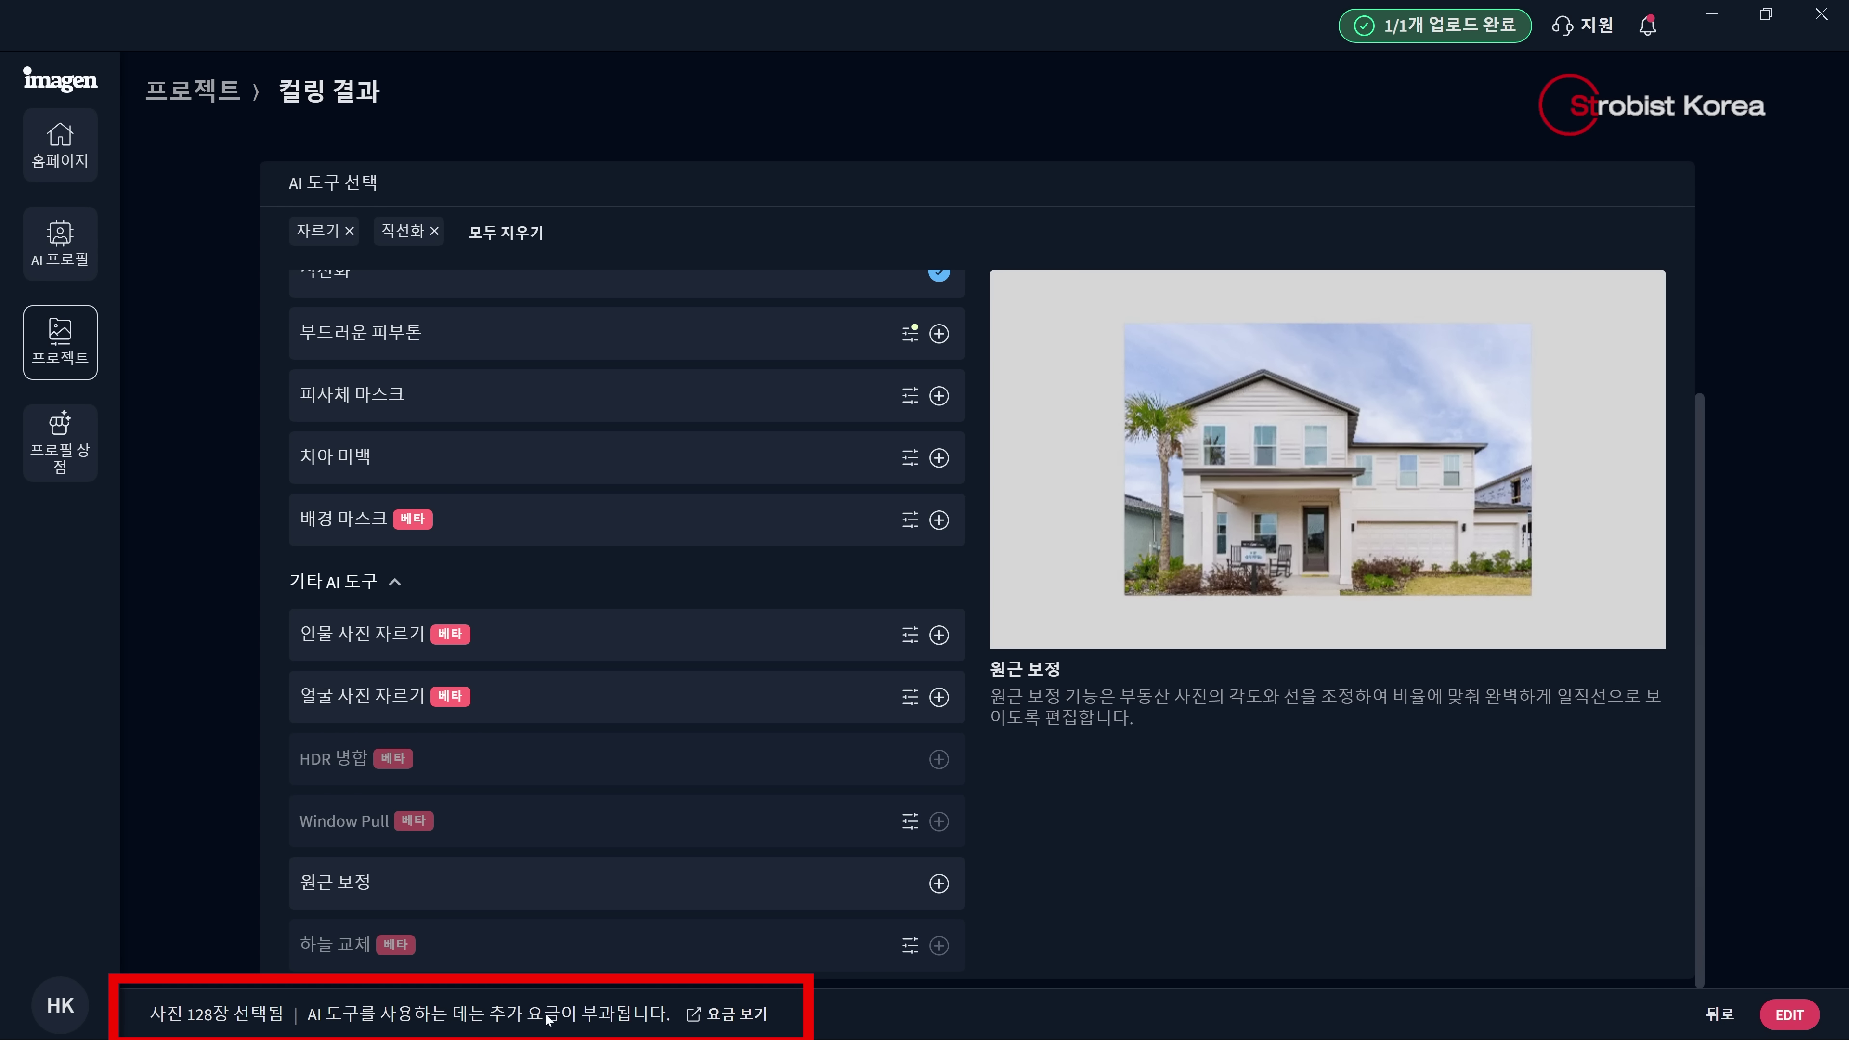
Examine the Imagen pricing page for the extra AI tool fees and the plan prices, and return to the editing setup
left_click(716, 1024)
scroll(885, 508, "down", 4)
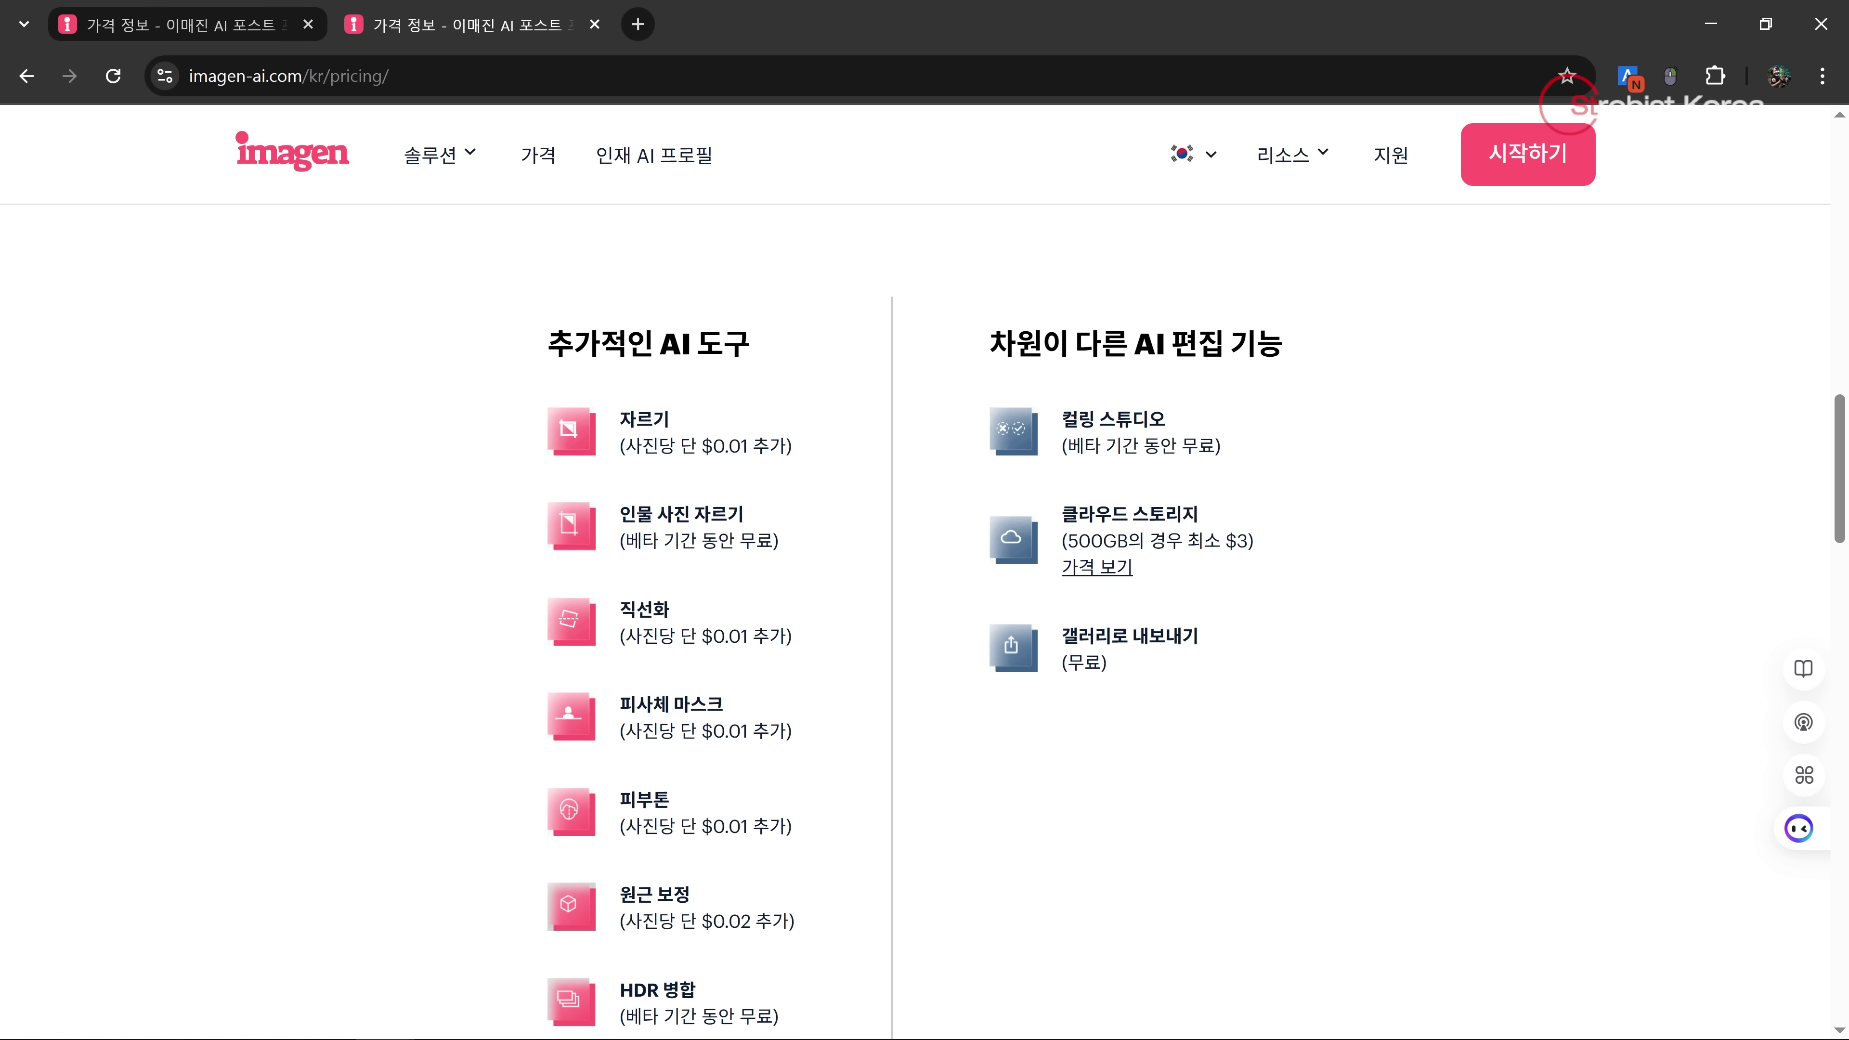
scroll(659, 413, "down", 3)
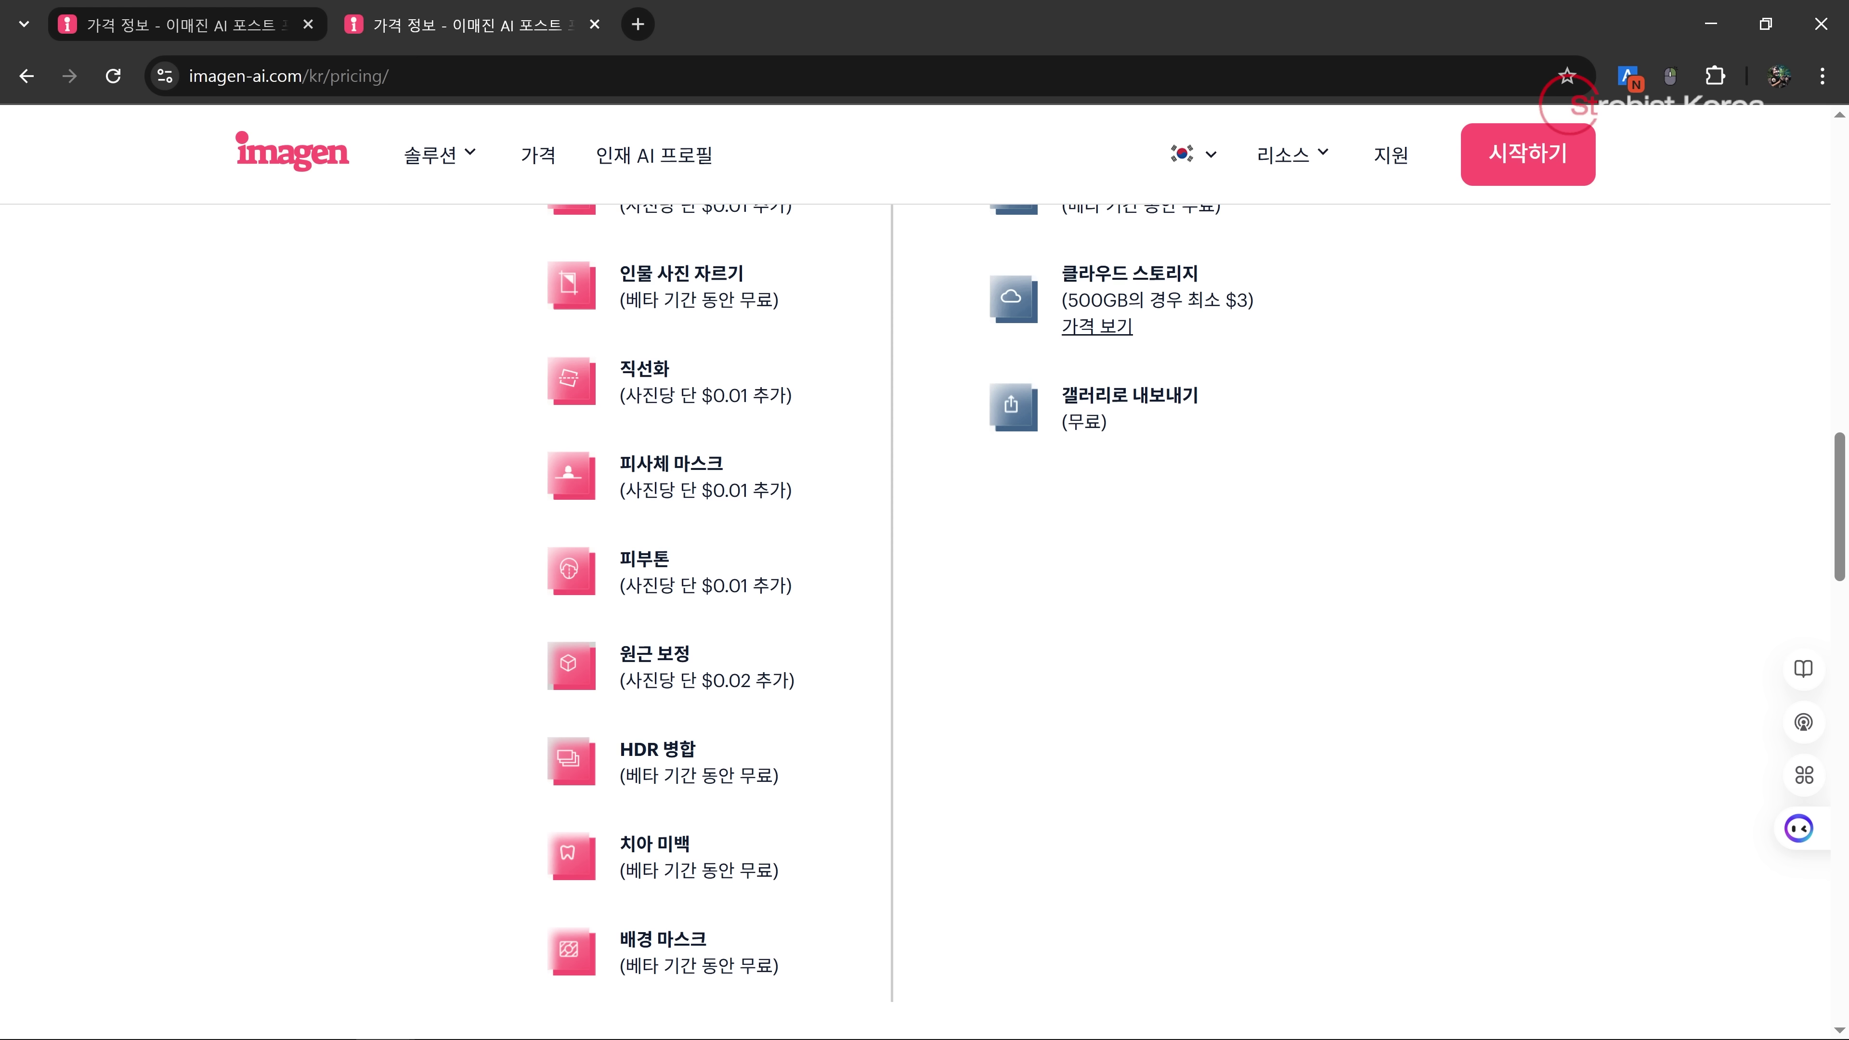
scroll(712, 843, "down", 2)
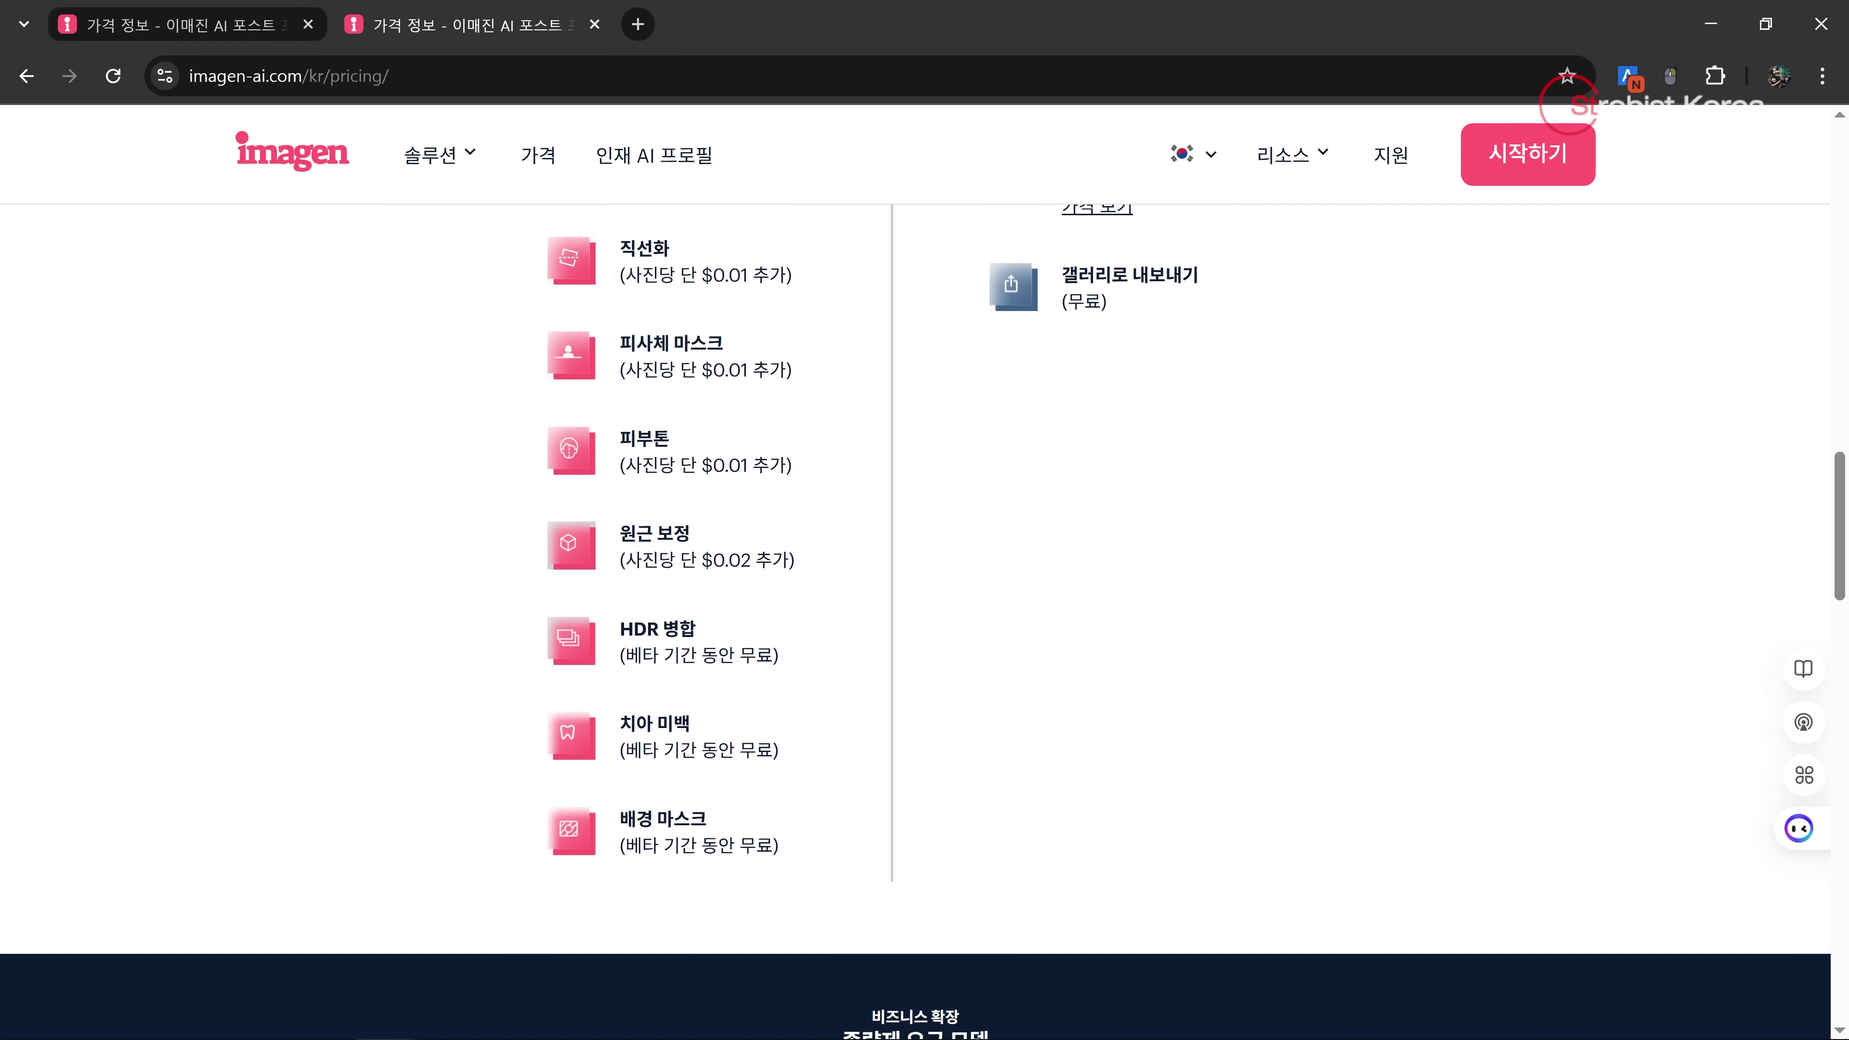
scroll(739, 629, "up", 15)
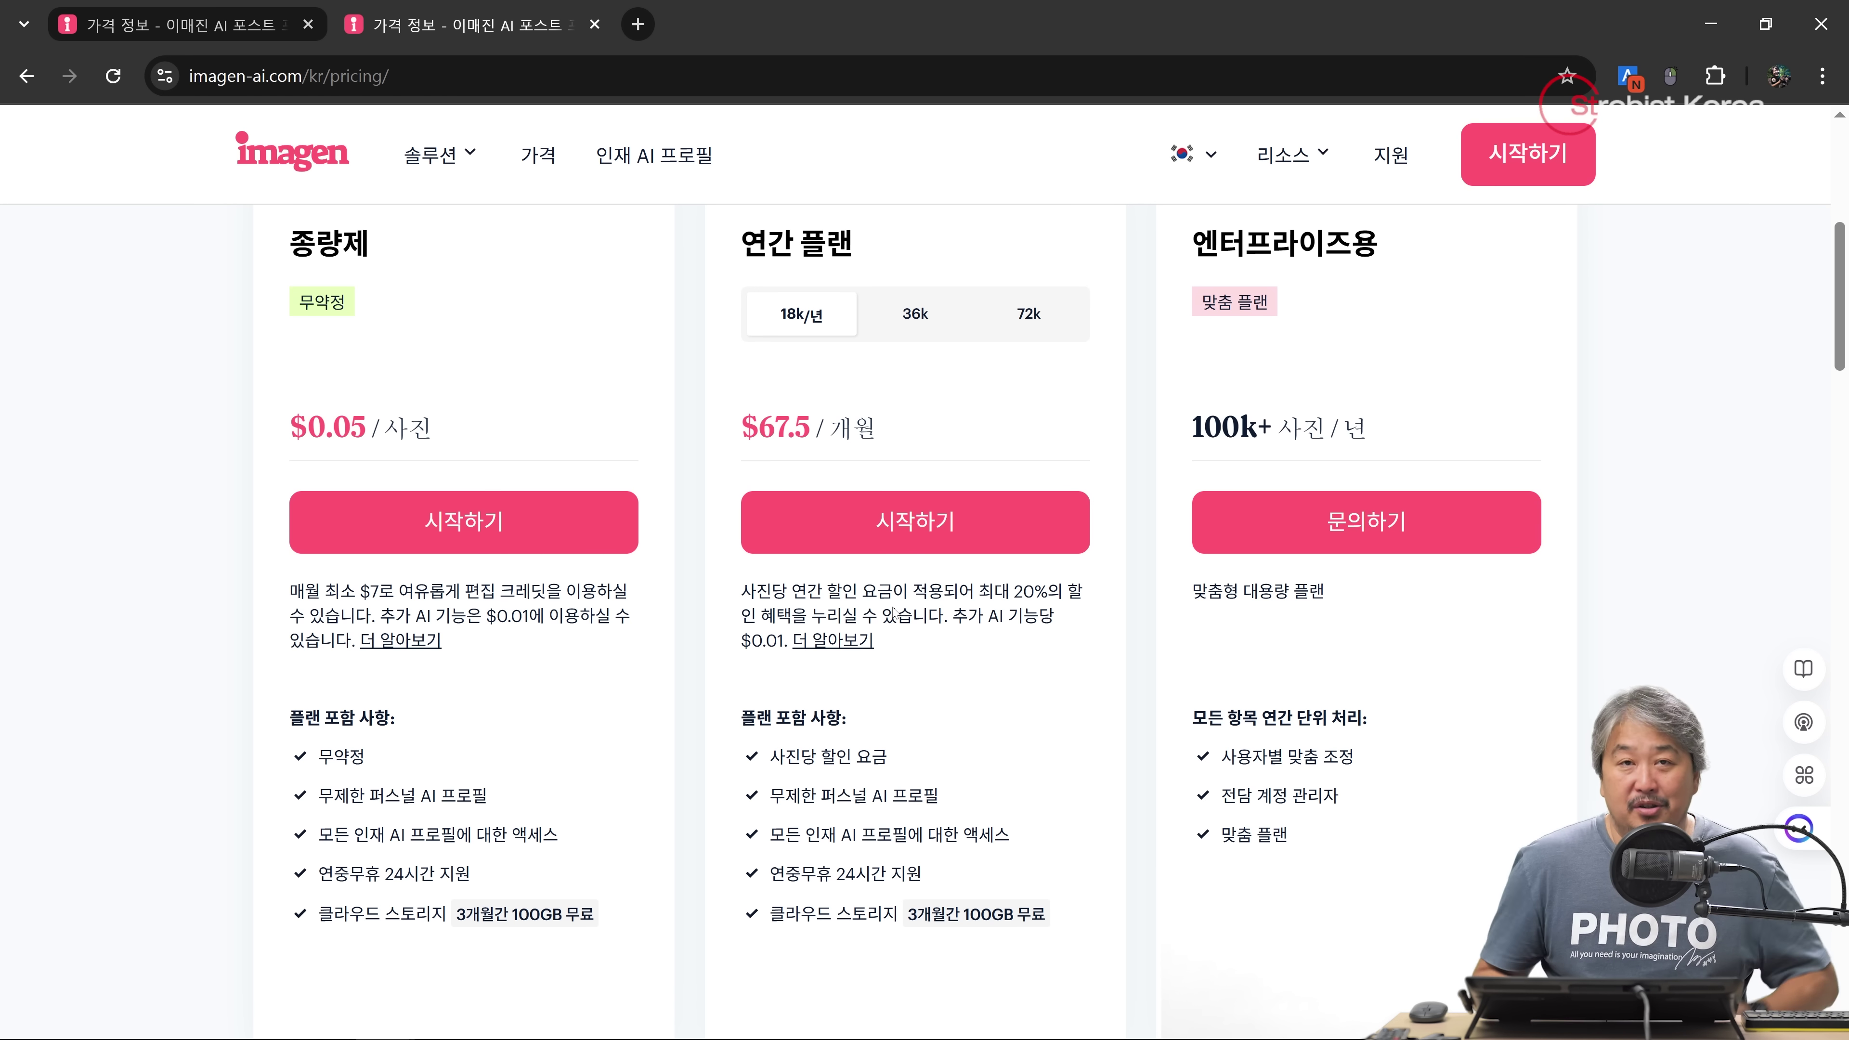
scroll(1185, 524, "up", 2)
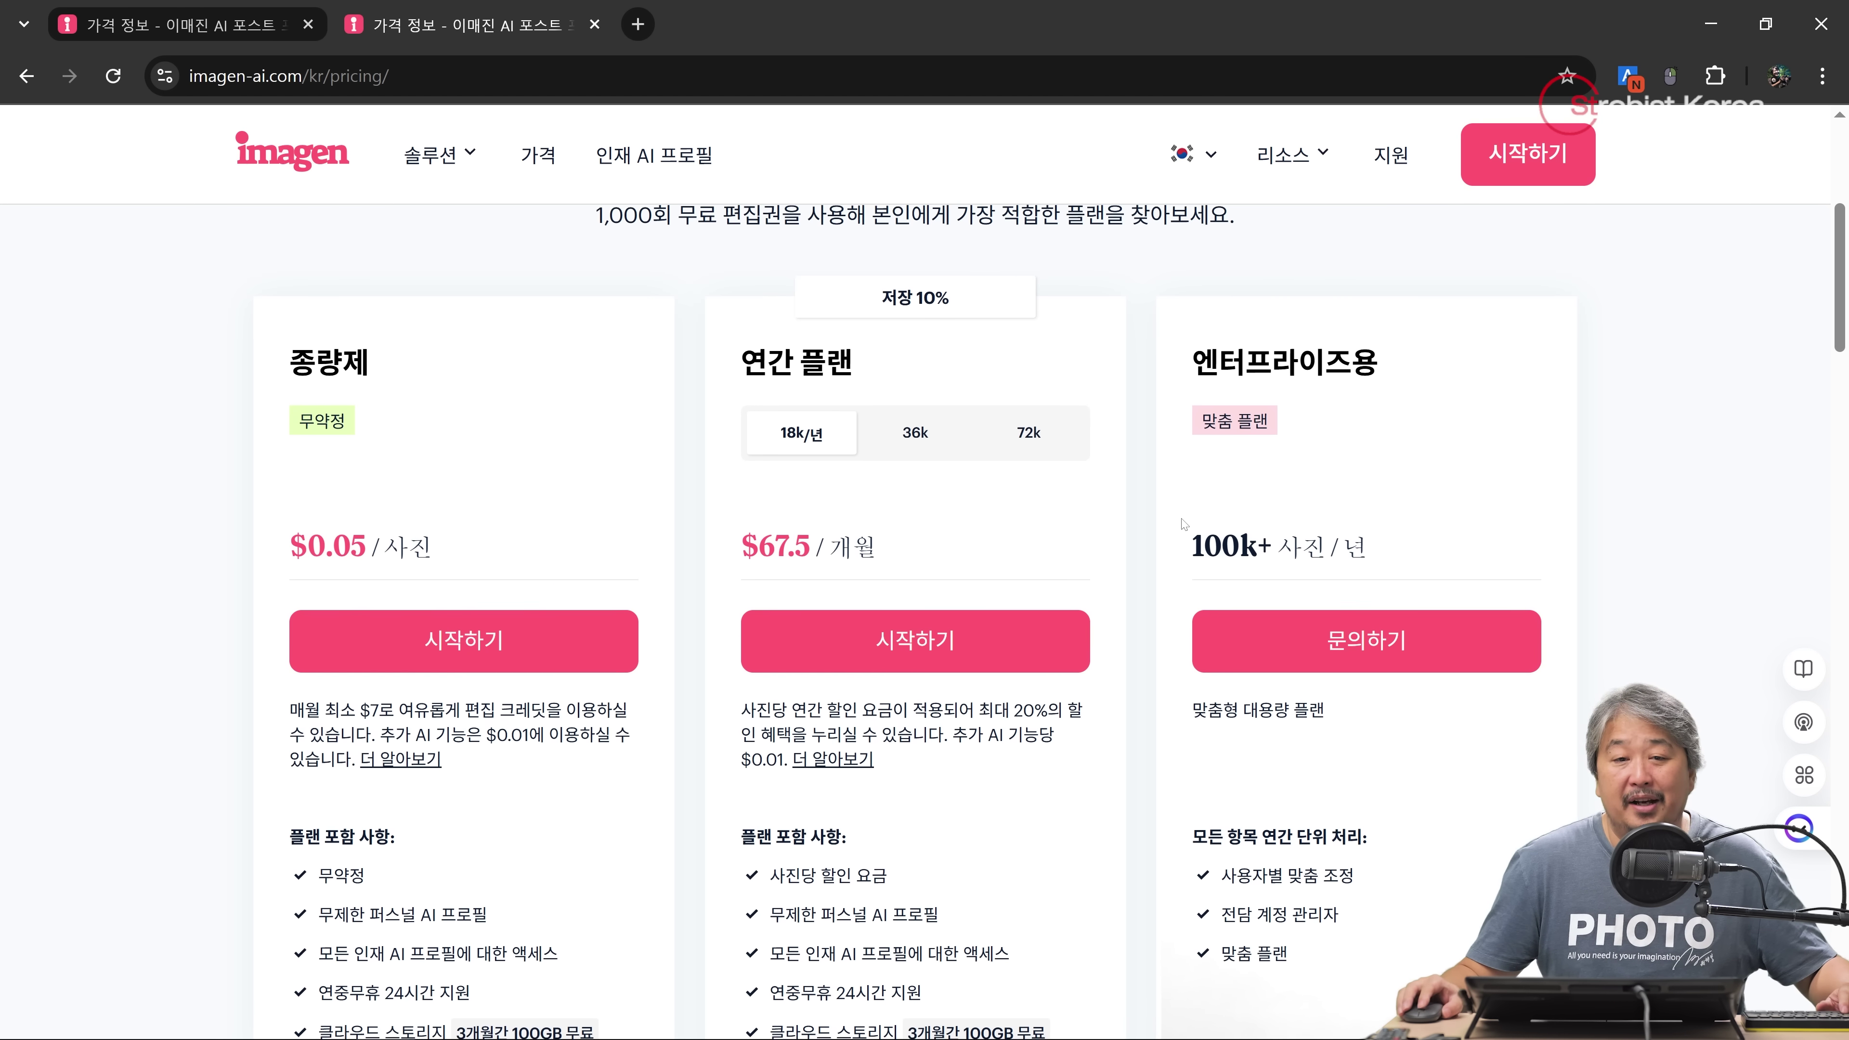
left_click(1711, 23)
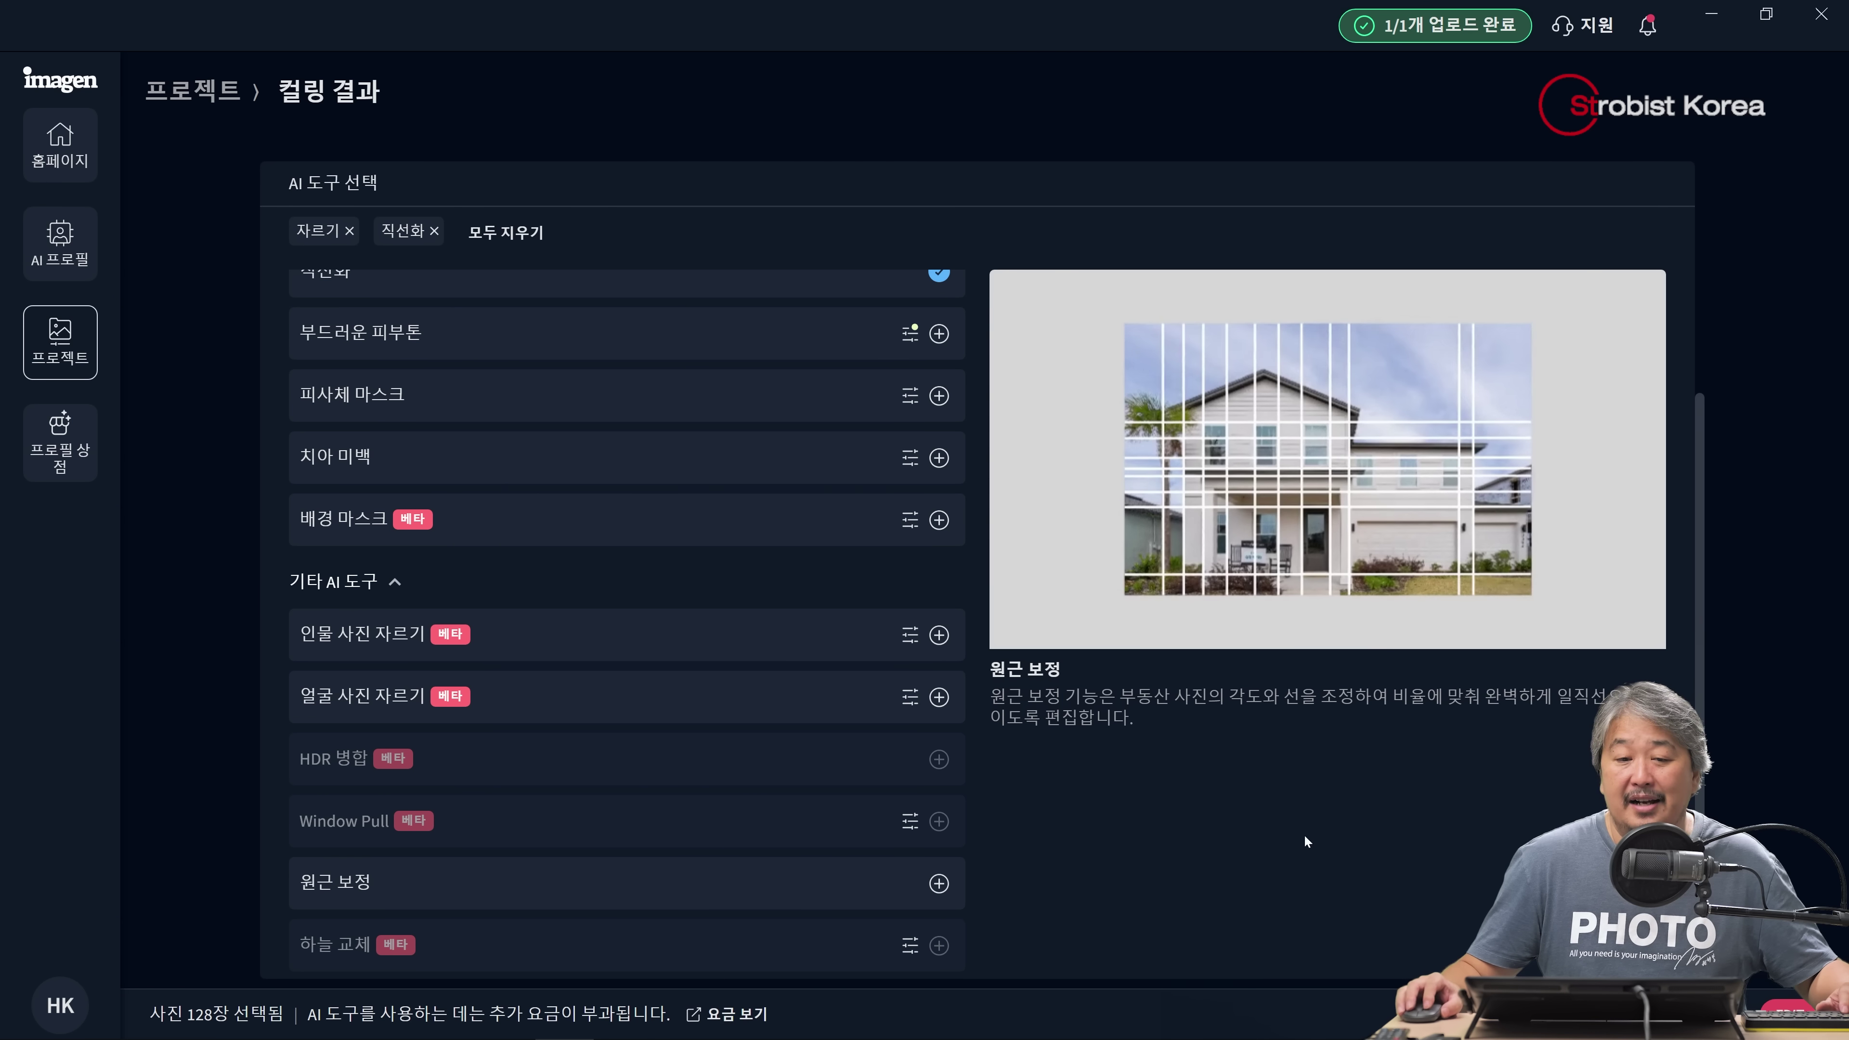
Submit the selected photos for AI editing and dismiss the upload status overlay
scroll(834, 610, "up", 1)
scroll(1515, 802, "down", 1)
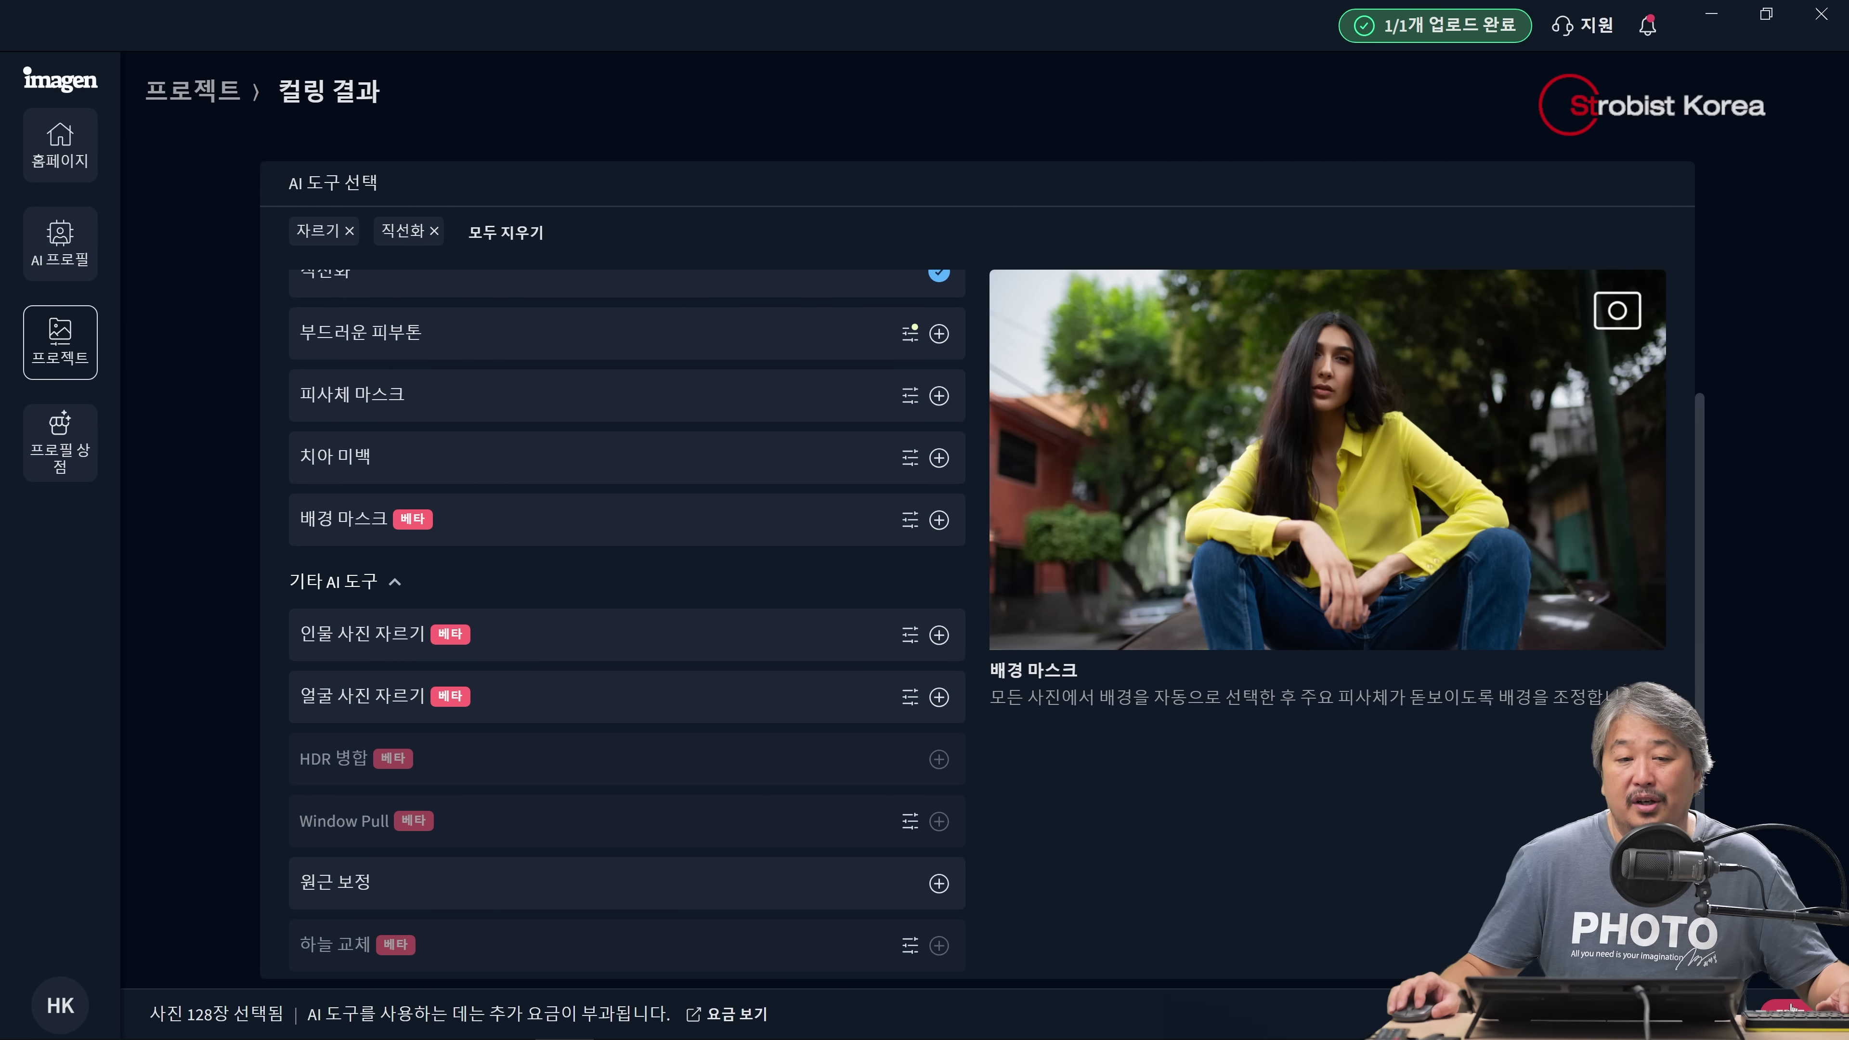
left_click(1790, 1013)
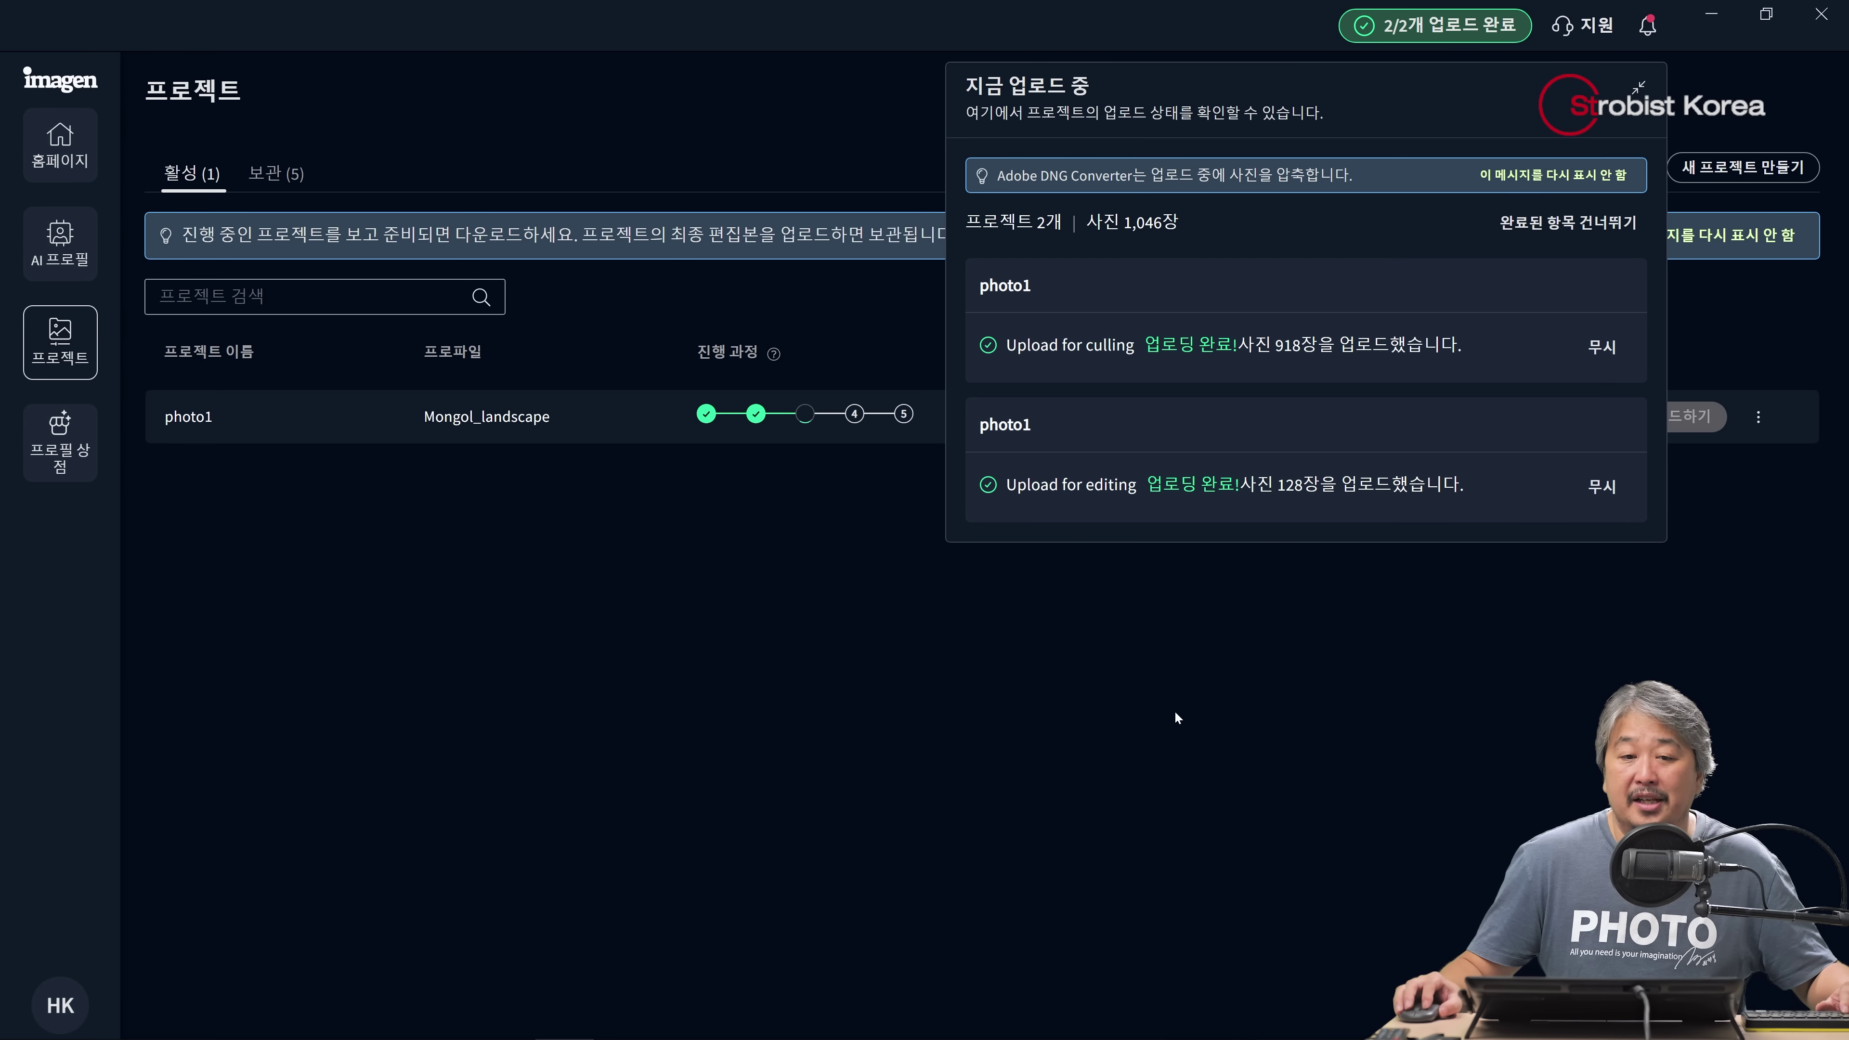
left_click(1155, 700)
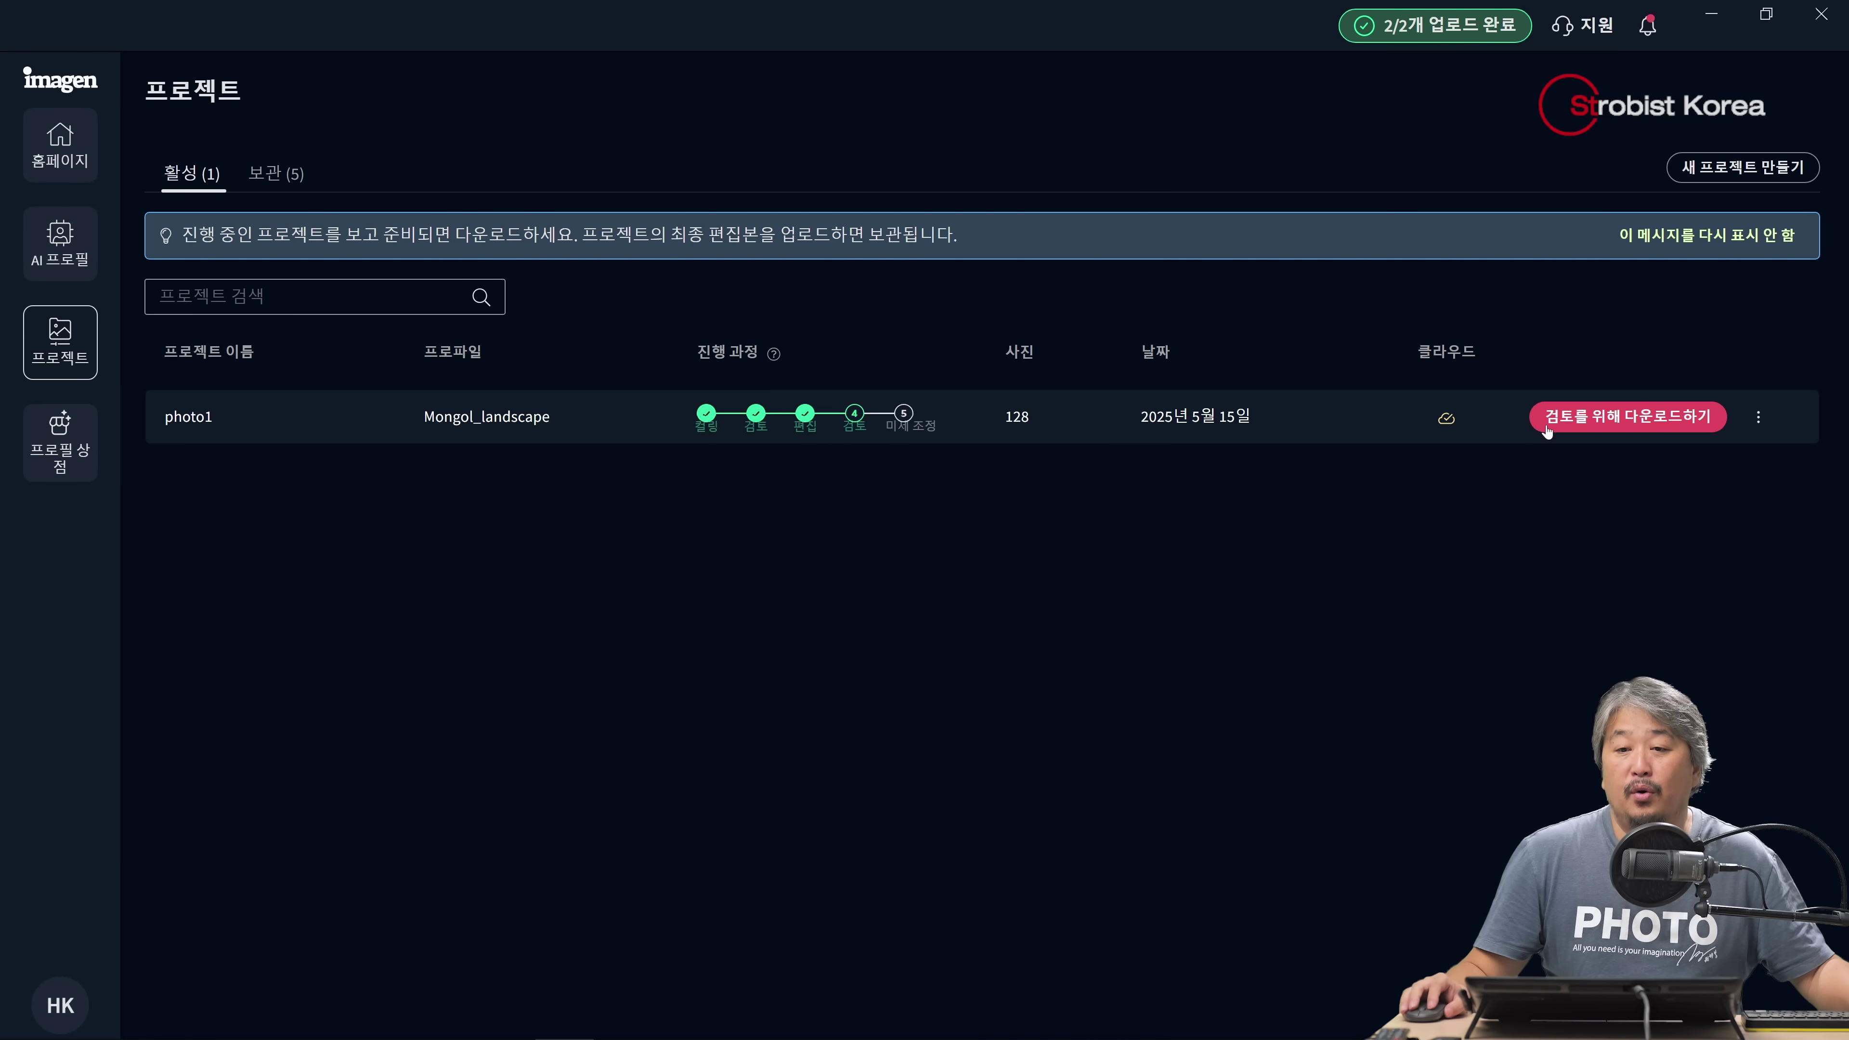
Start downloading photo1's edits for review, and quit Lightroom Classic to release the locked catalog
left_click(1660, 417)
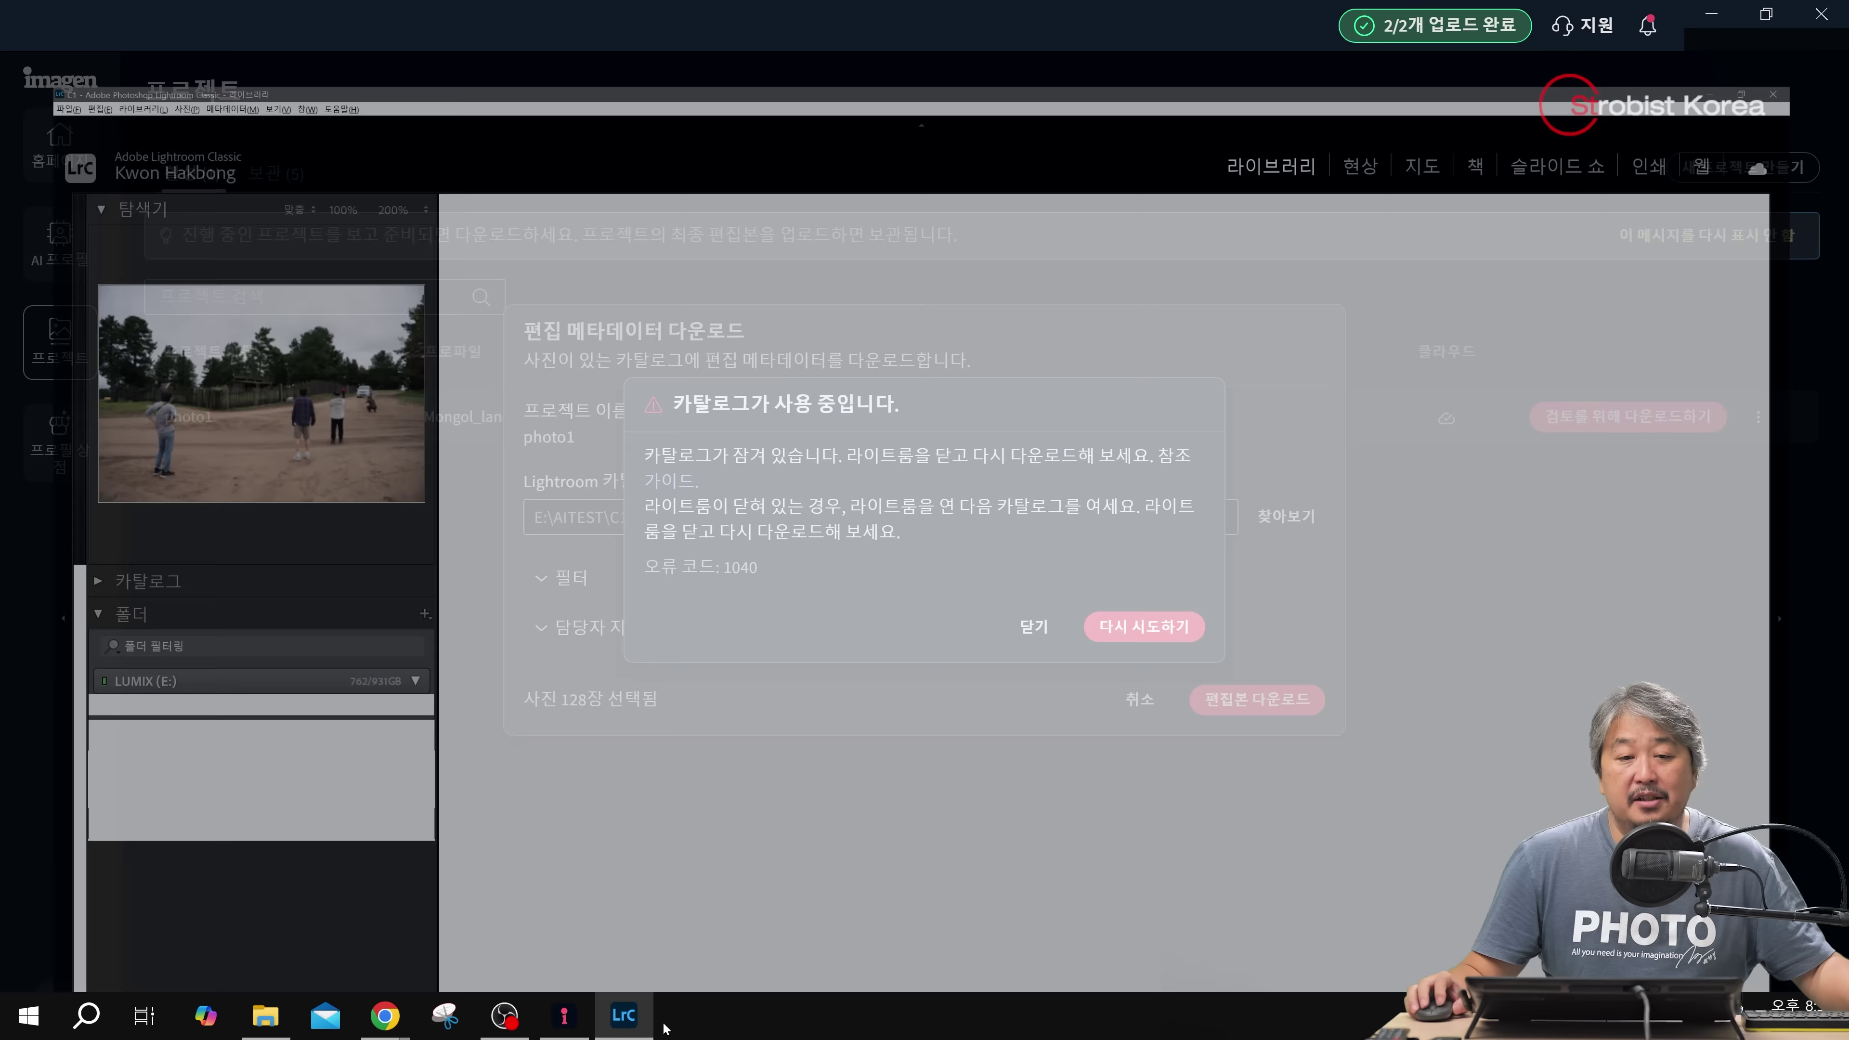
left_click(1768, 6)
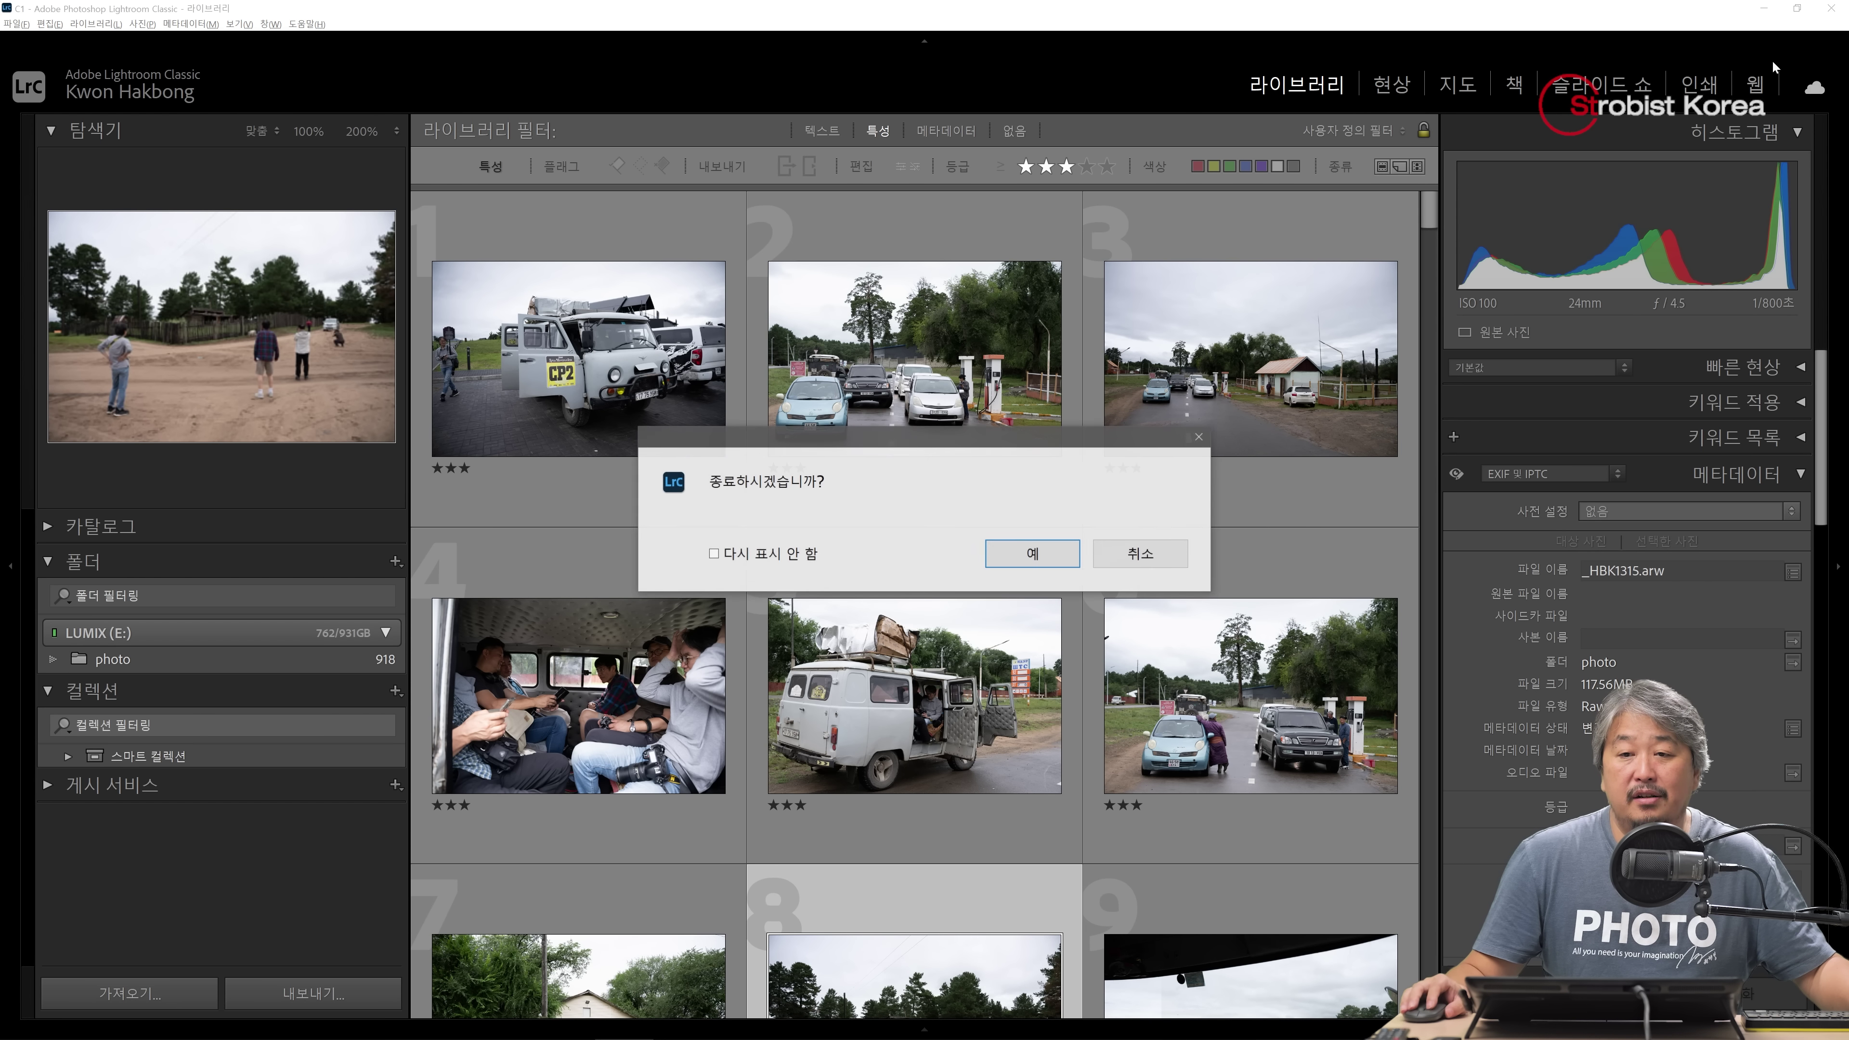
left_click(1040, 569)
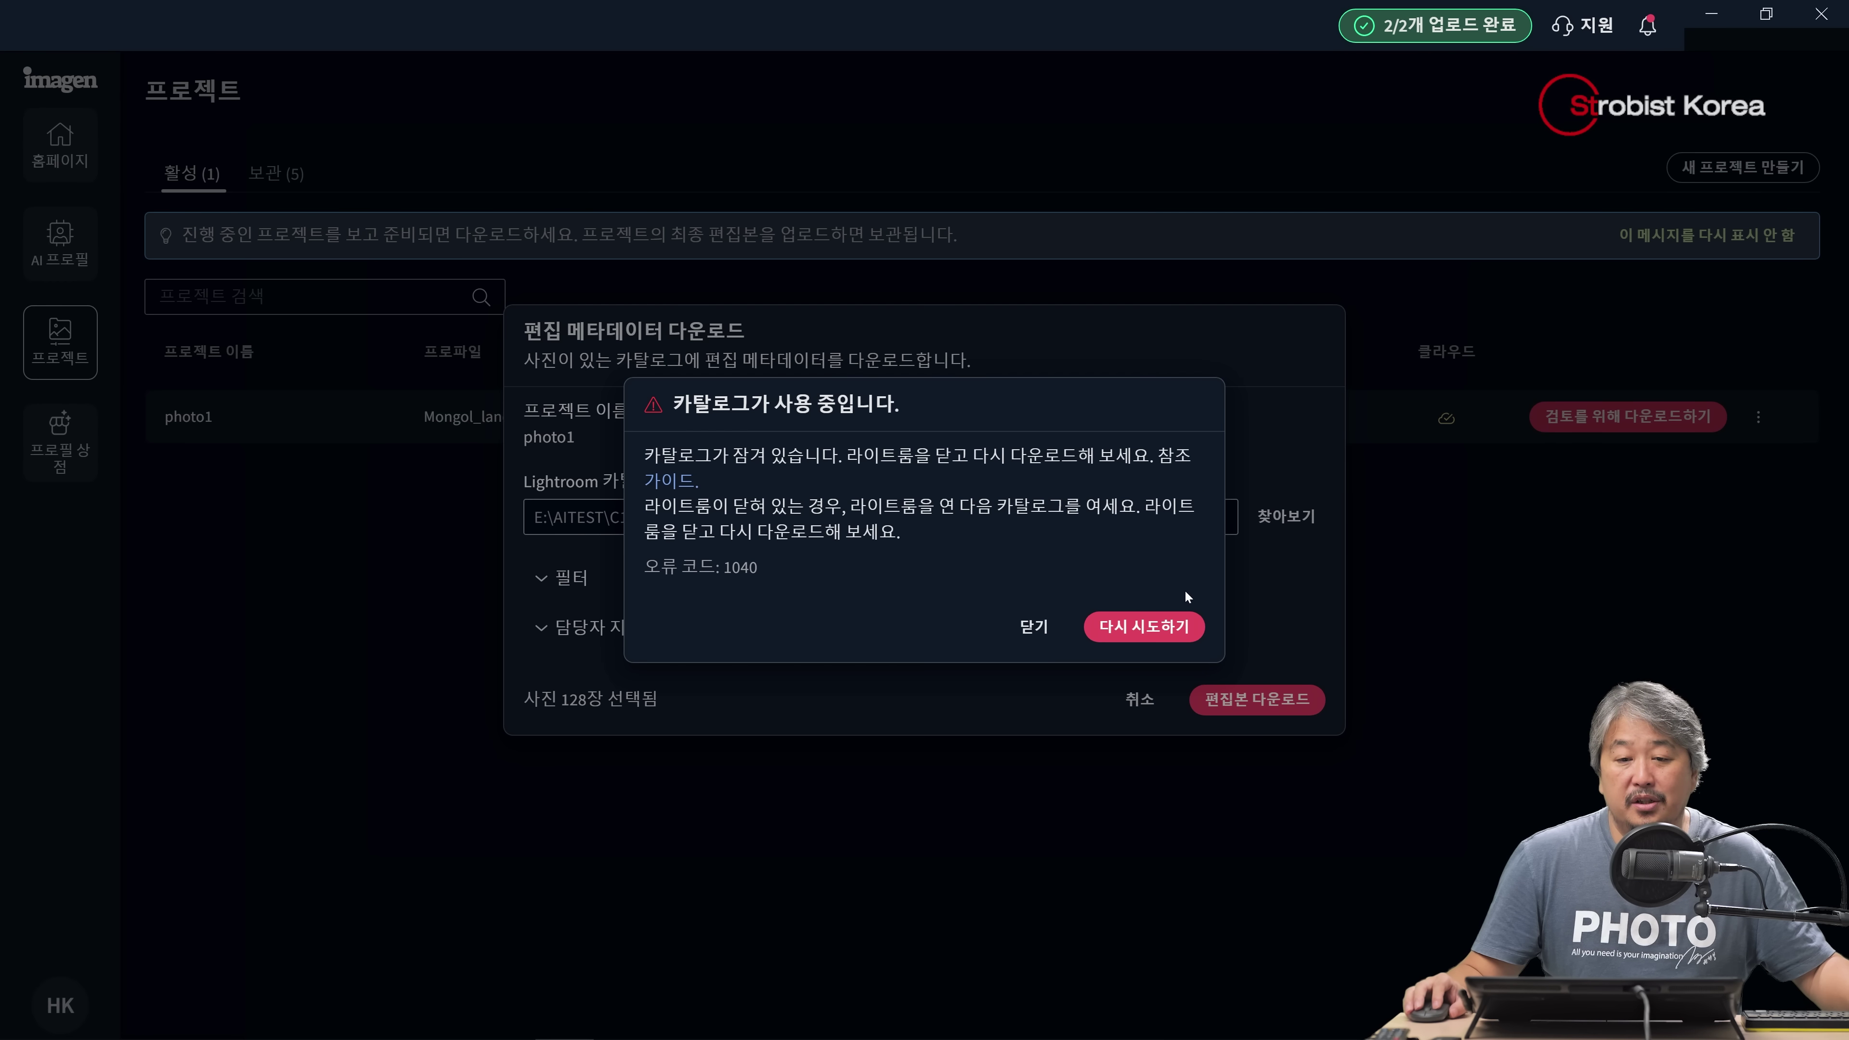
Retry and download the edits into the C1.lrcat catalog, accepting that earlier edits are overwritten
left_click(1146, 627)
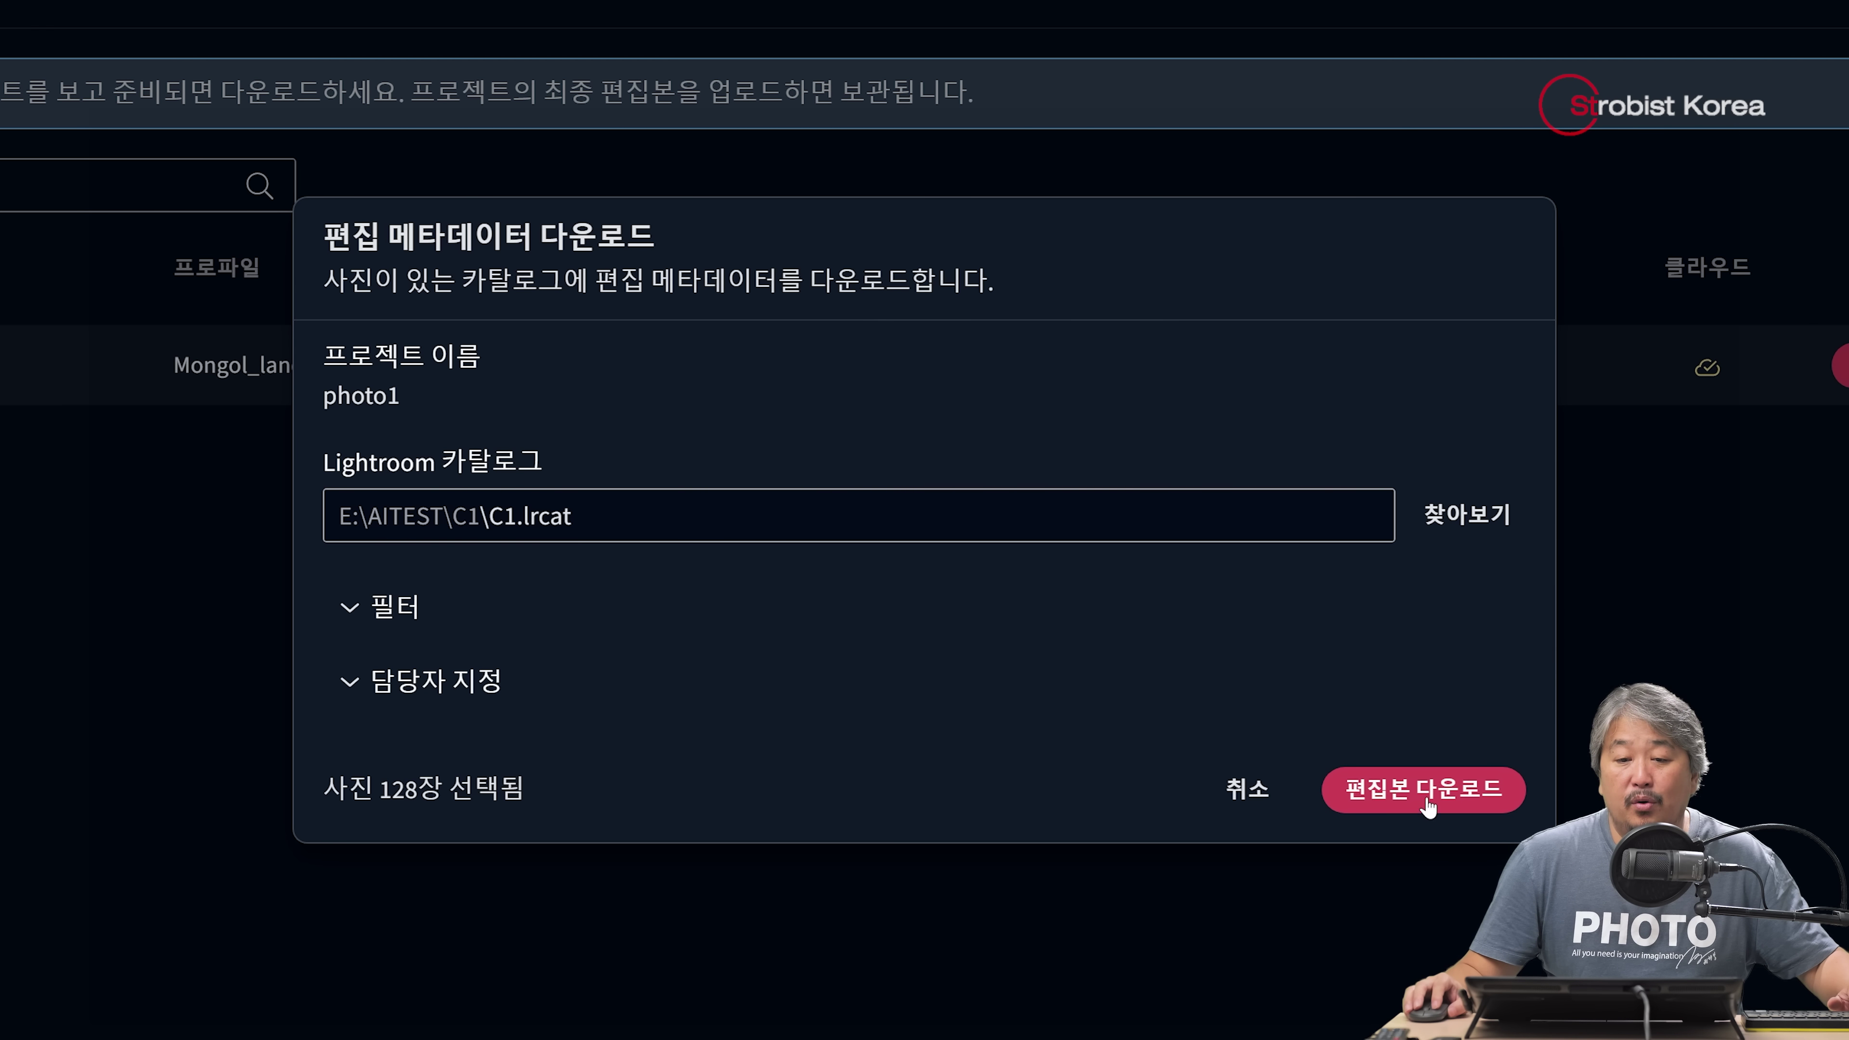
left_click(1429, 794)
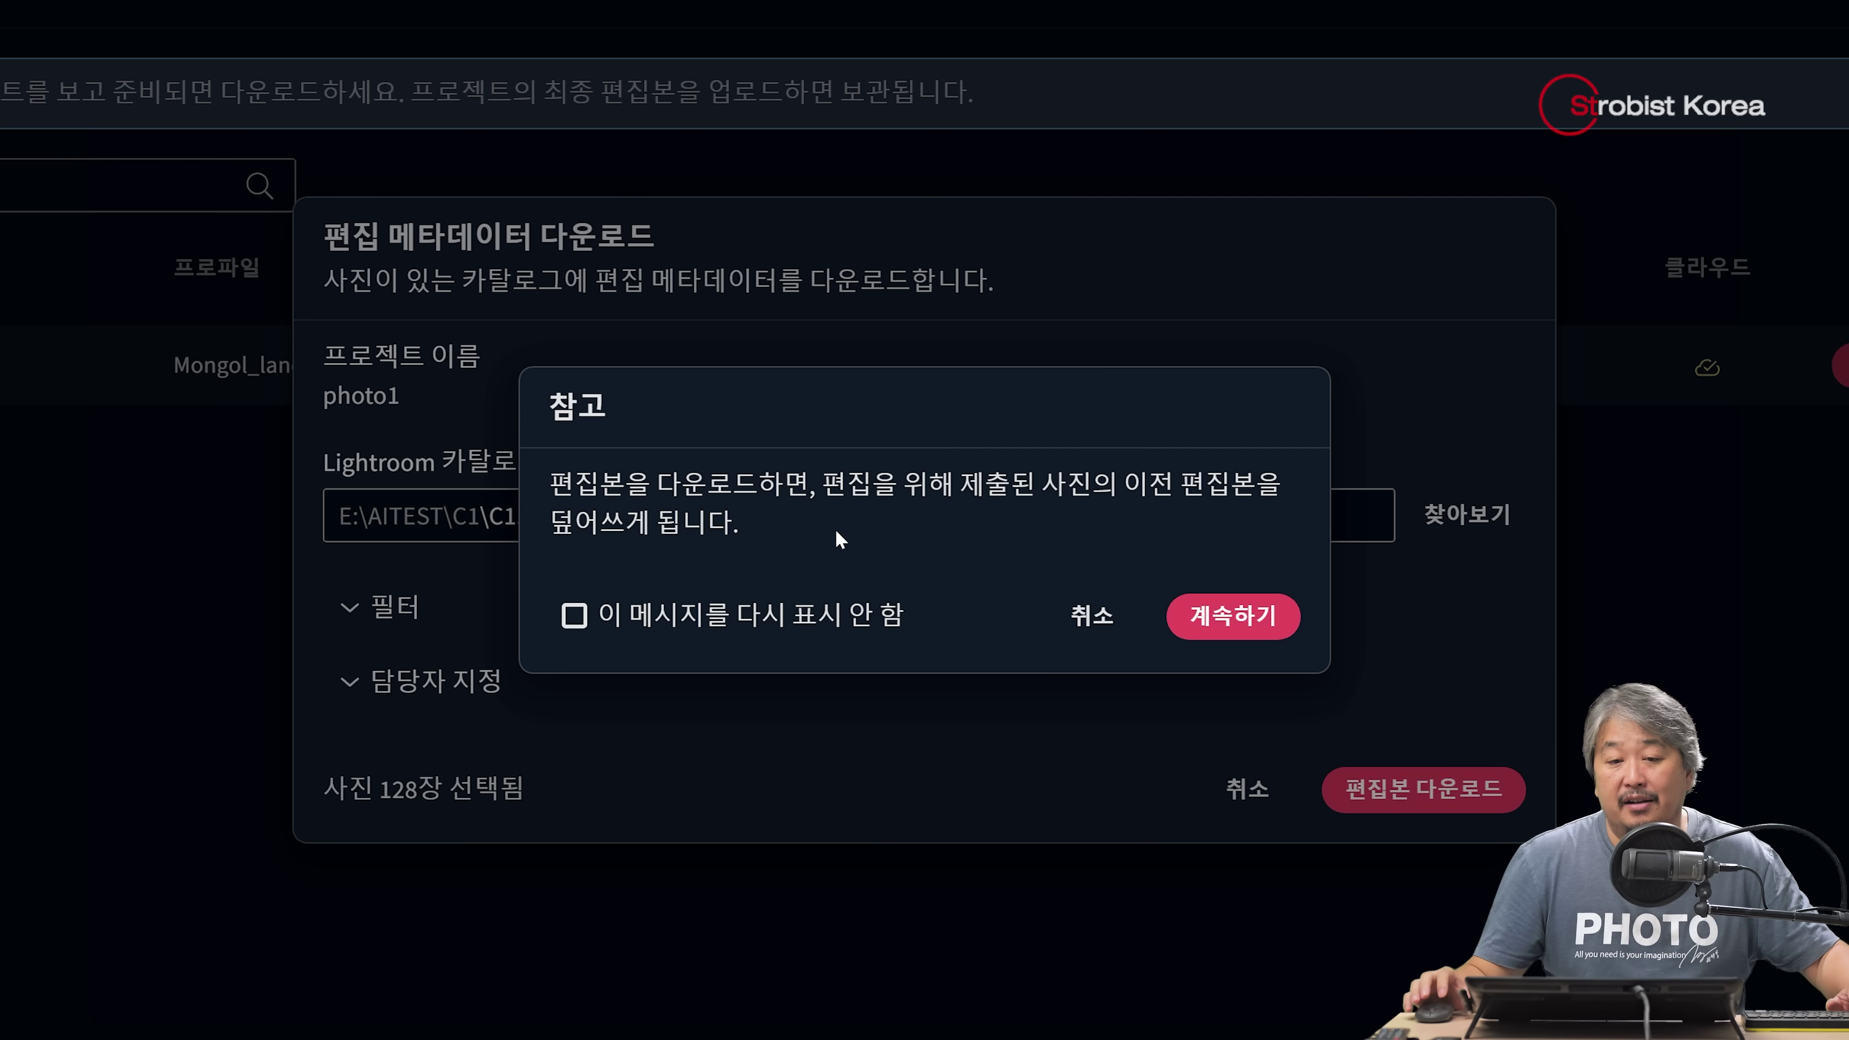
left_click(1223, 617)
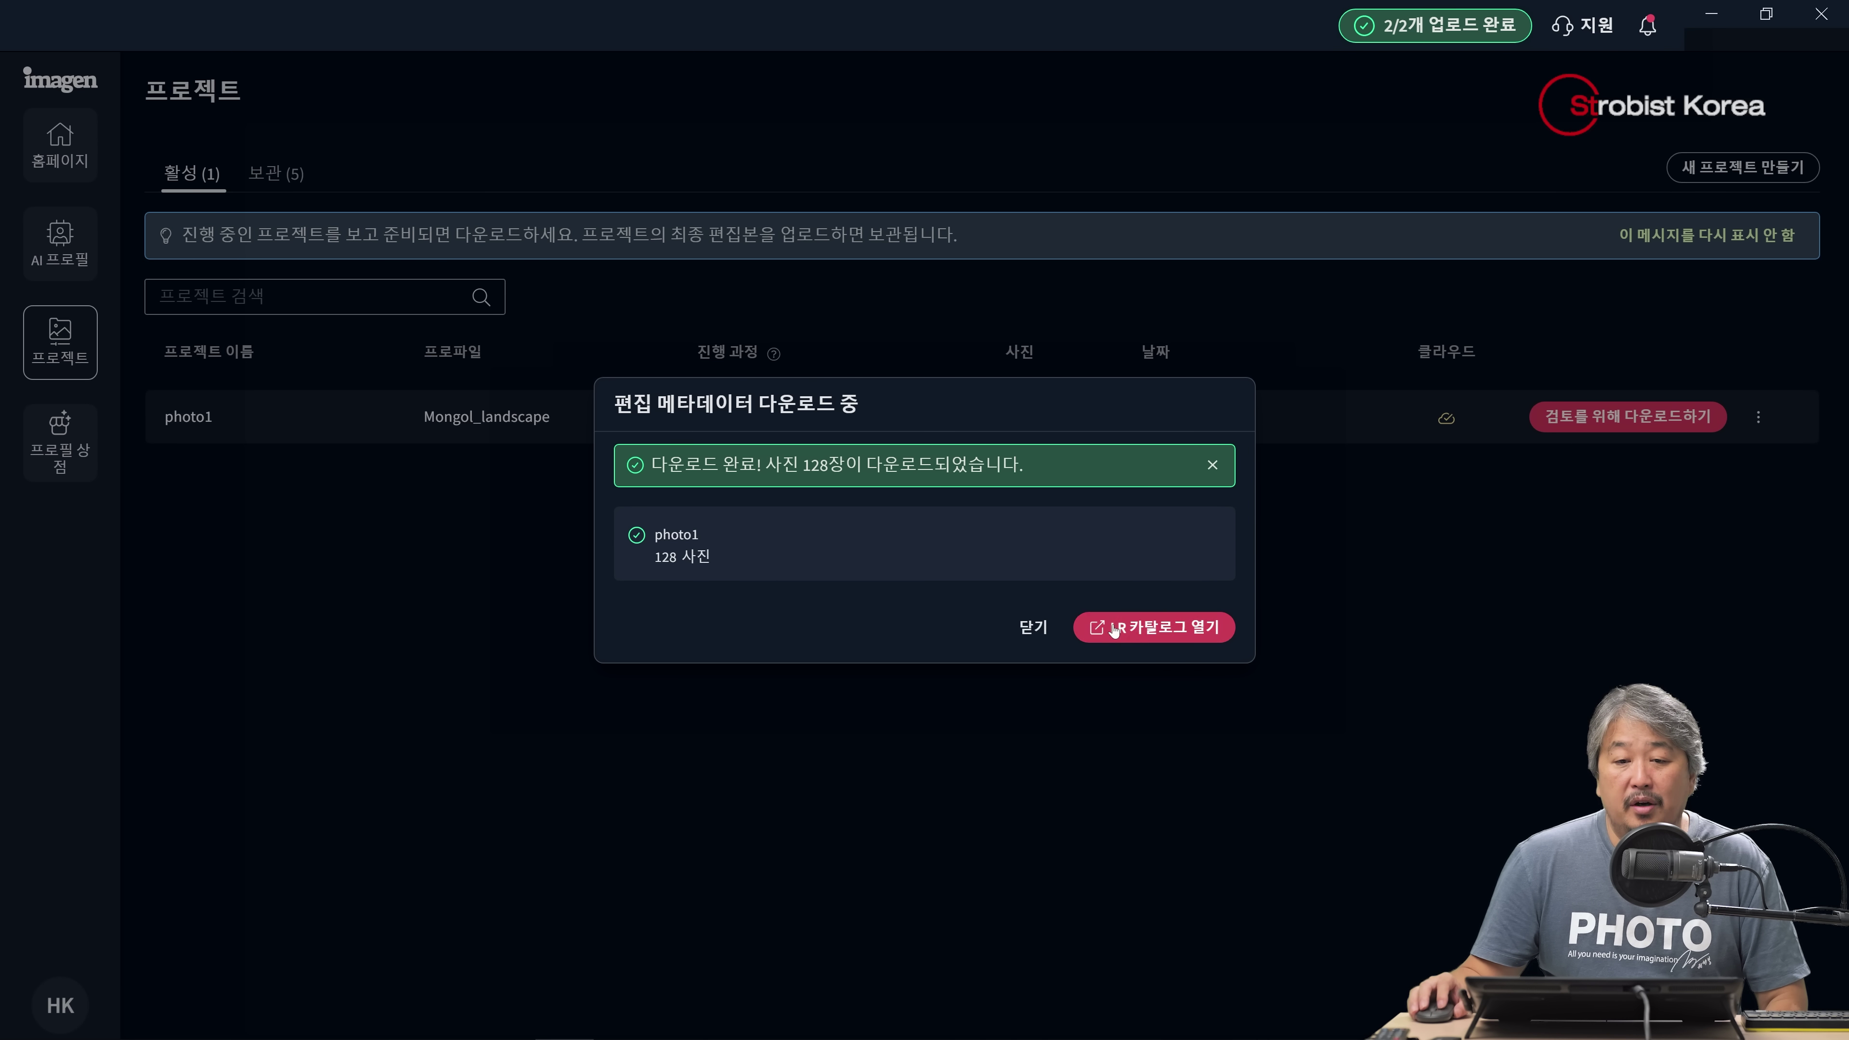
Open the catalog in Lightroom Classic and filter the library by attribute (특성) to three-star photos that have been edited
left_click(1152, 635)
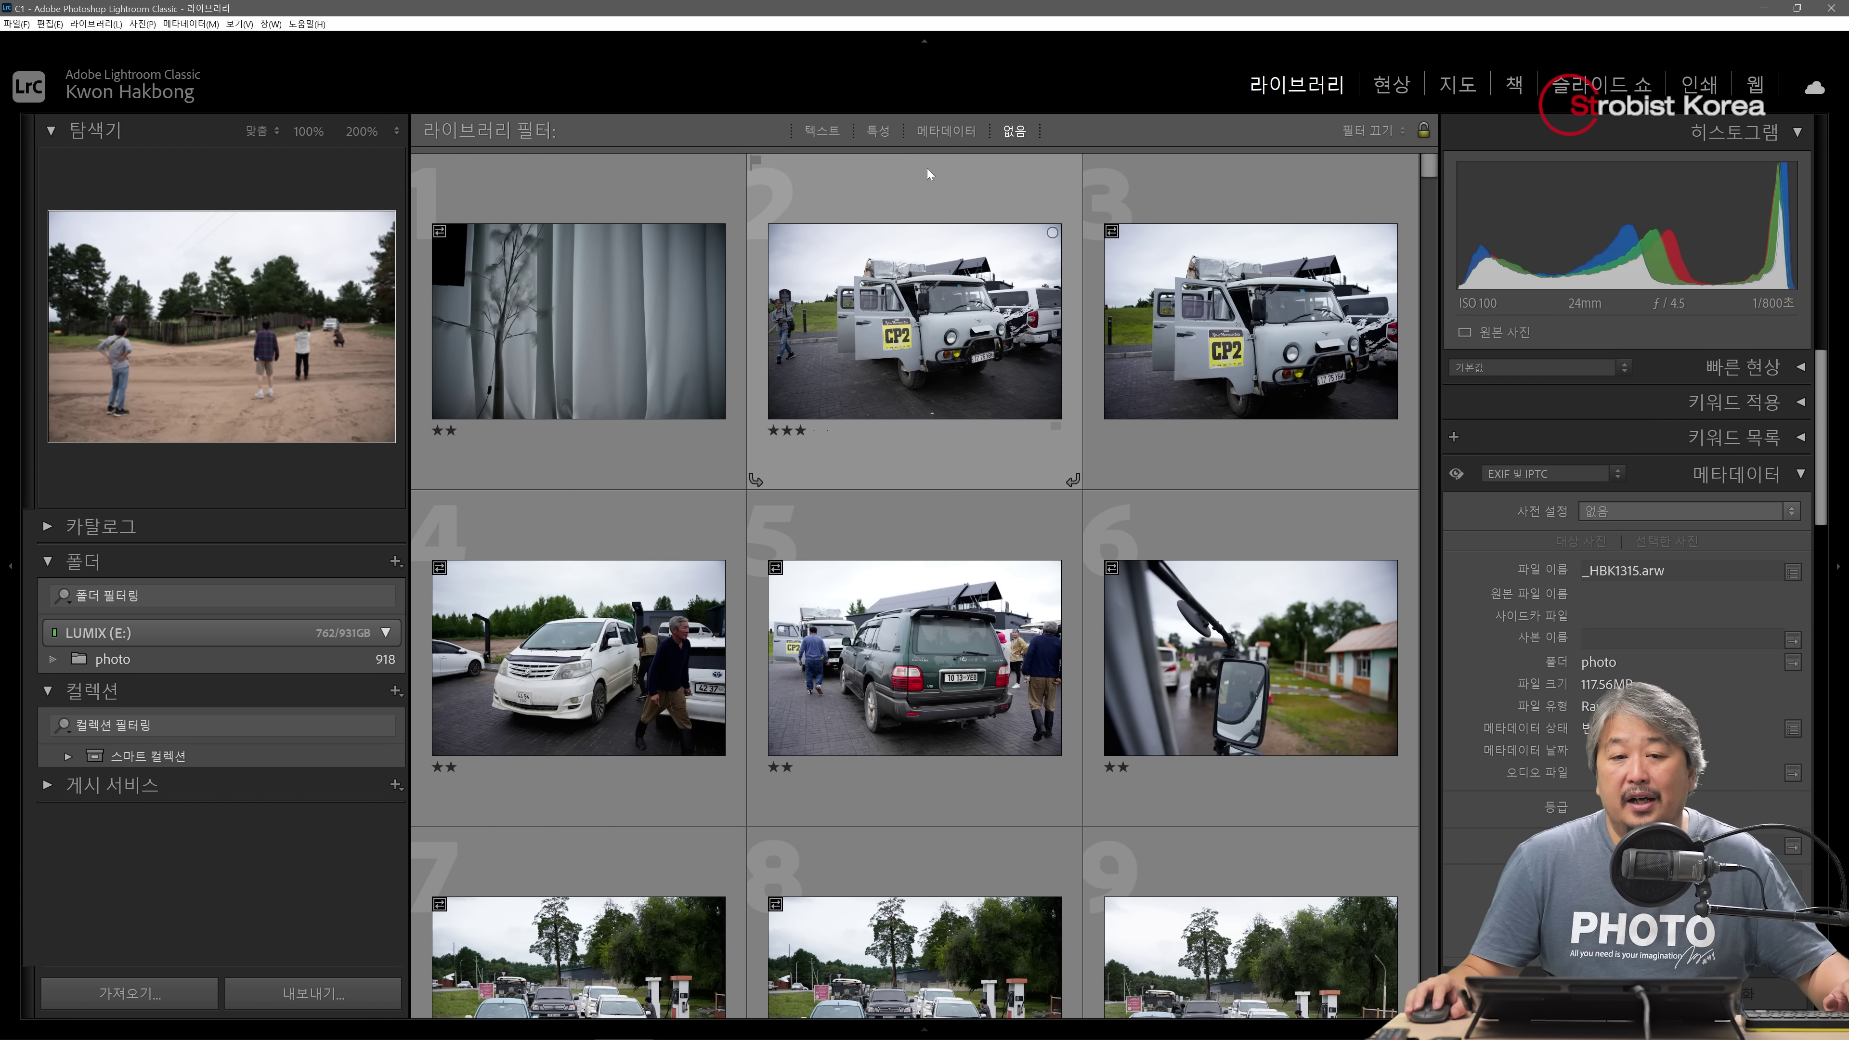
left_click(881, 130)
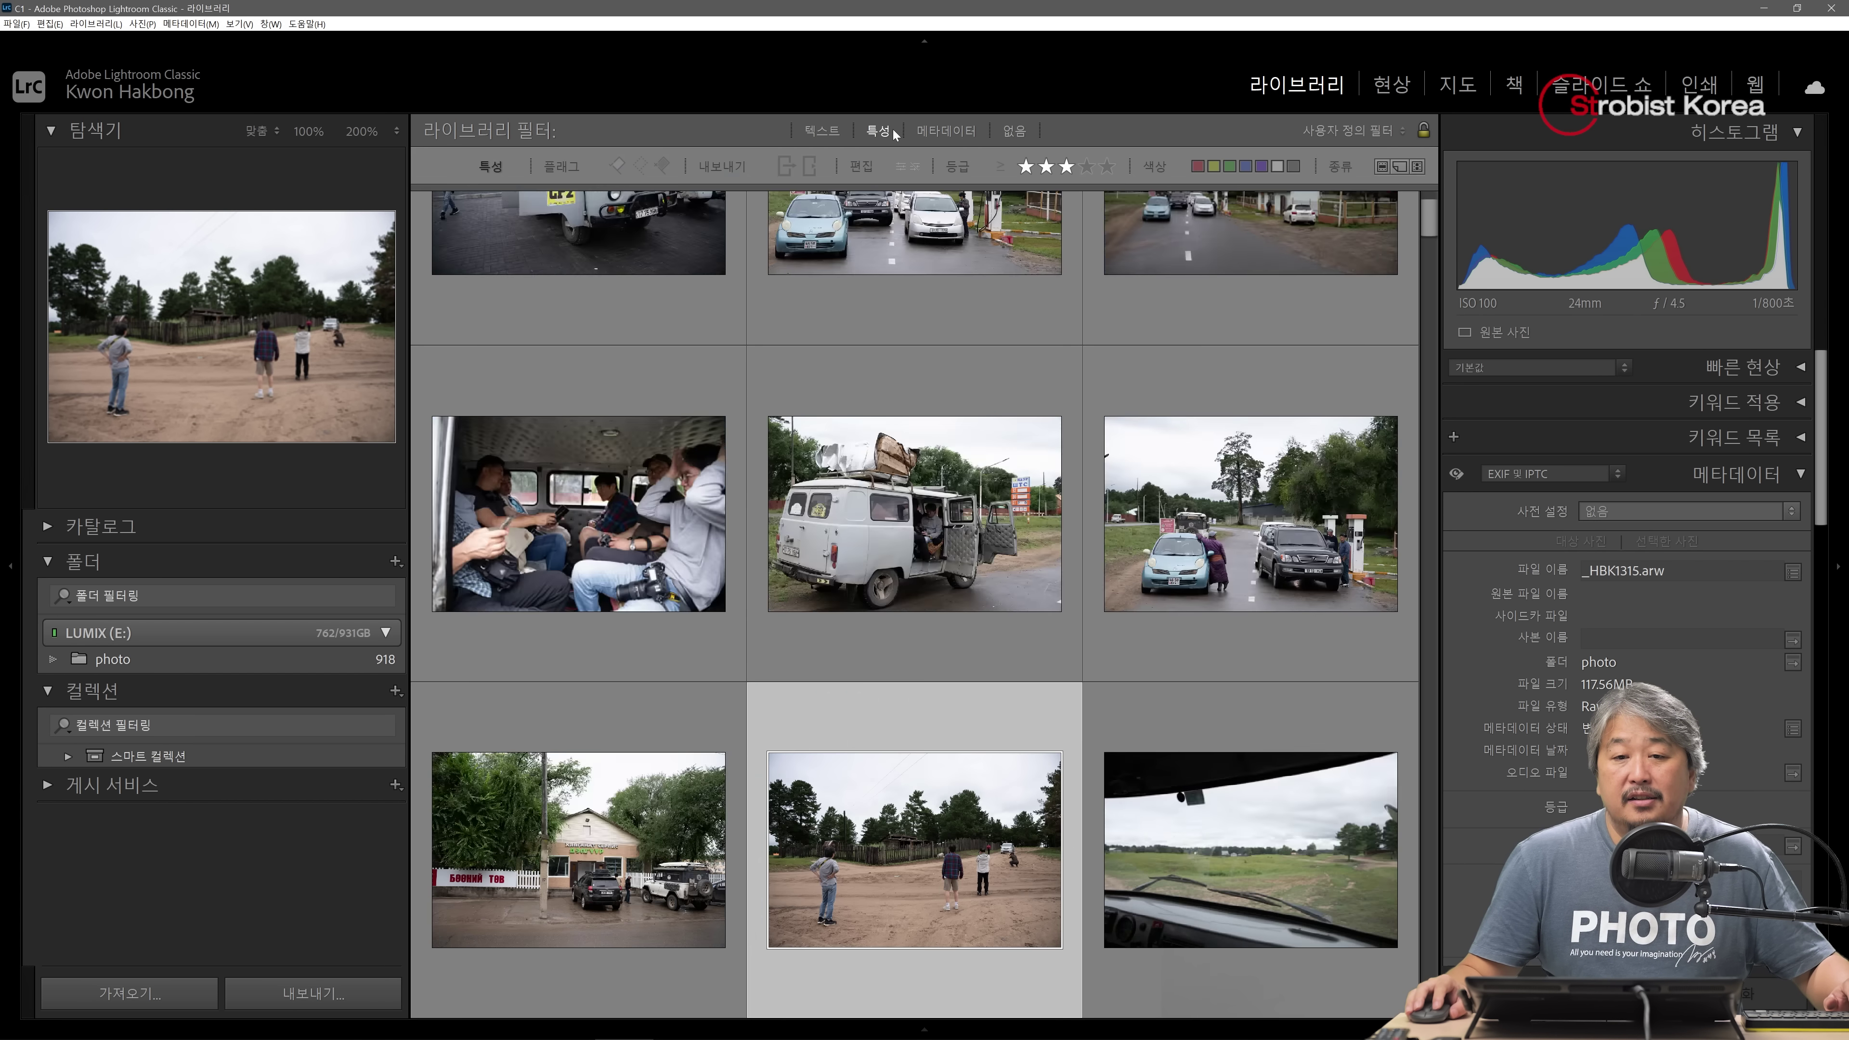
left_click(888, 128)
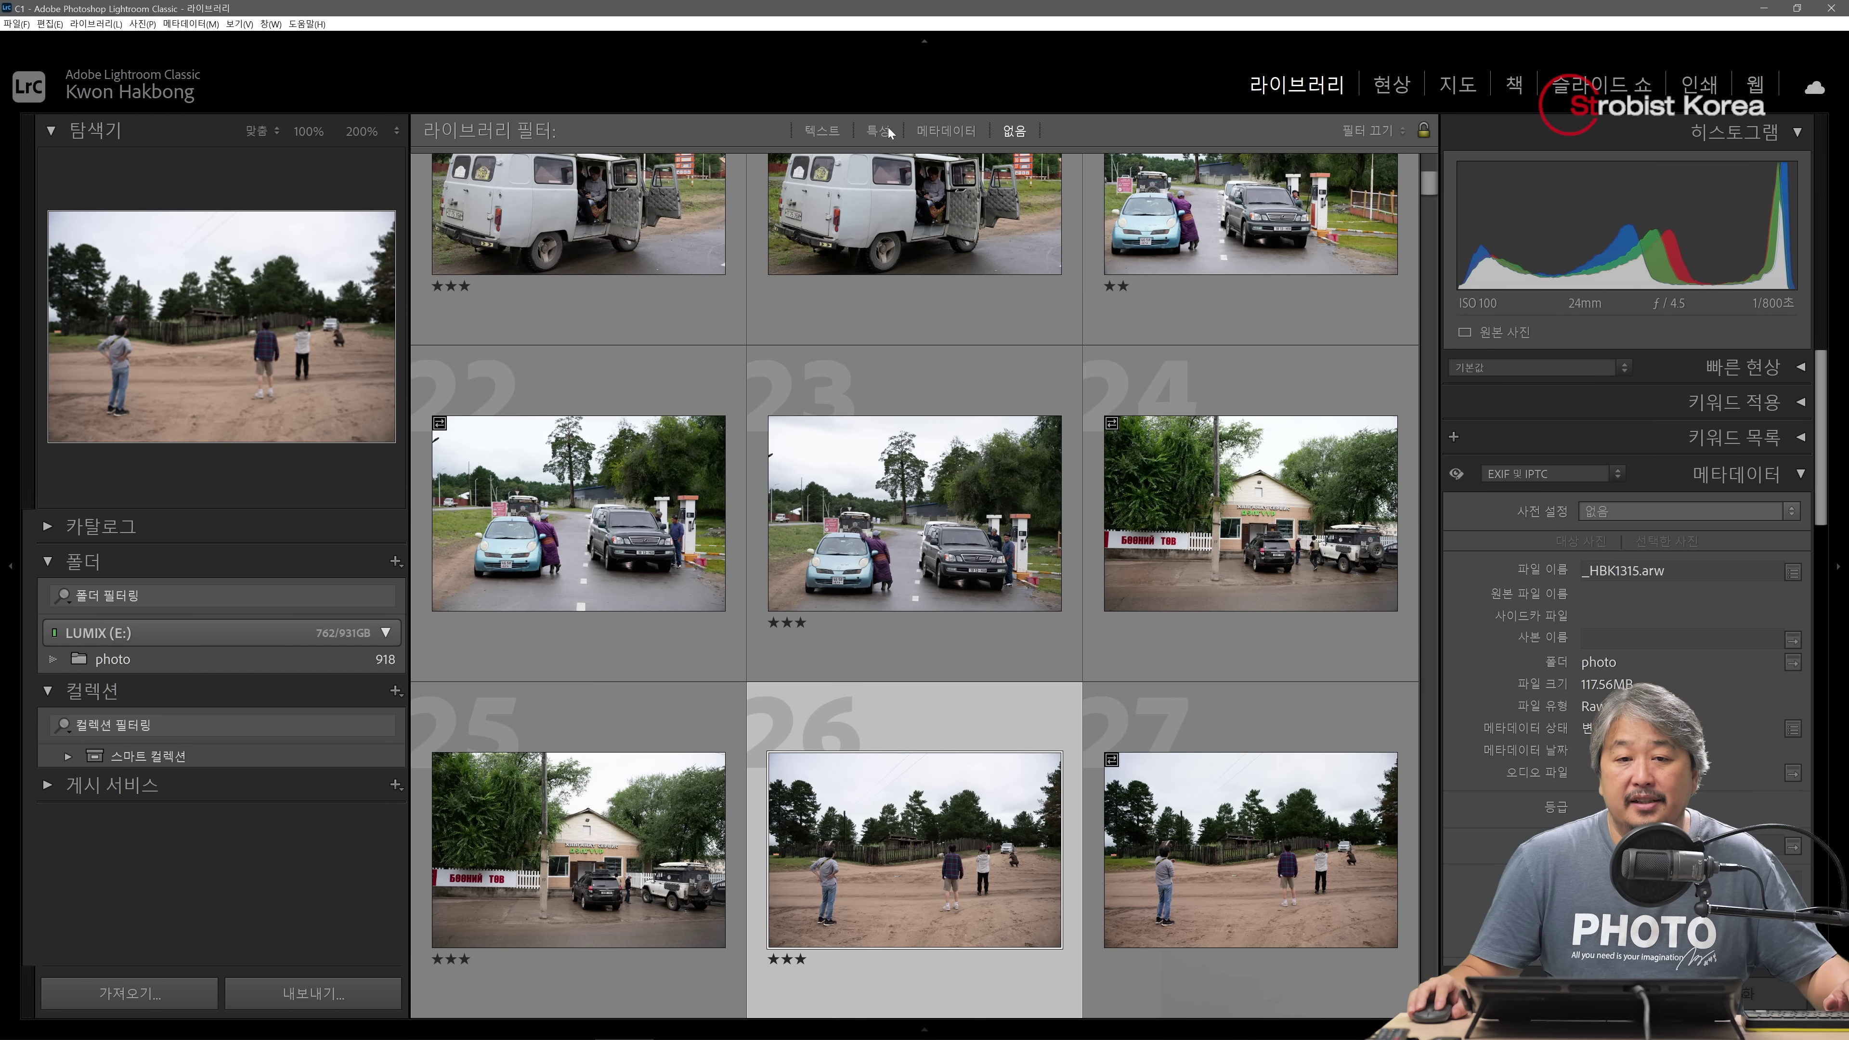
left_click(884, 128)
key("j")
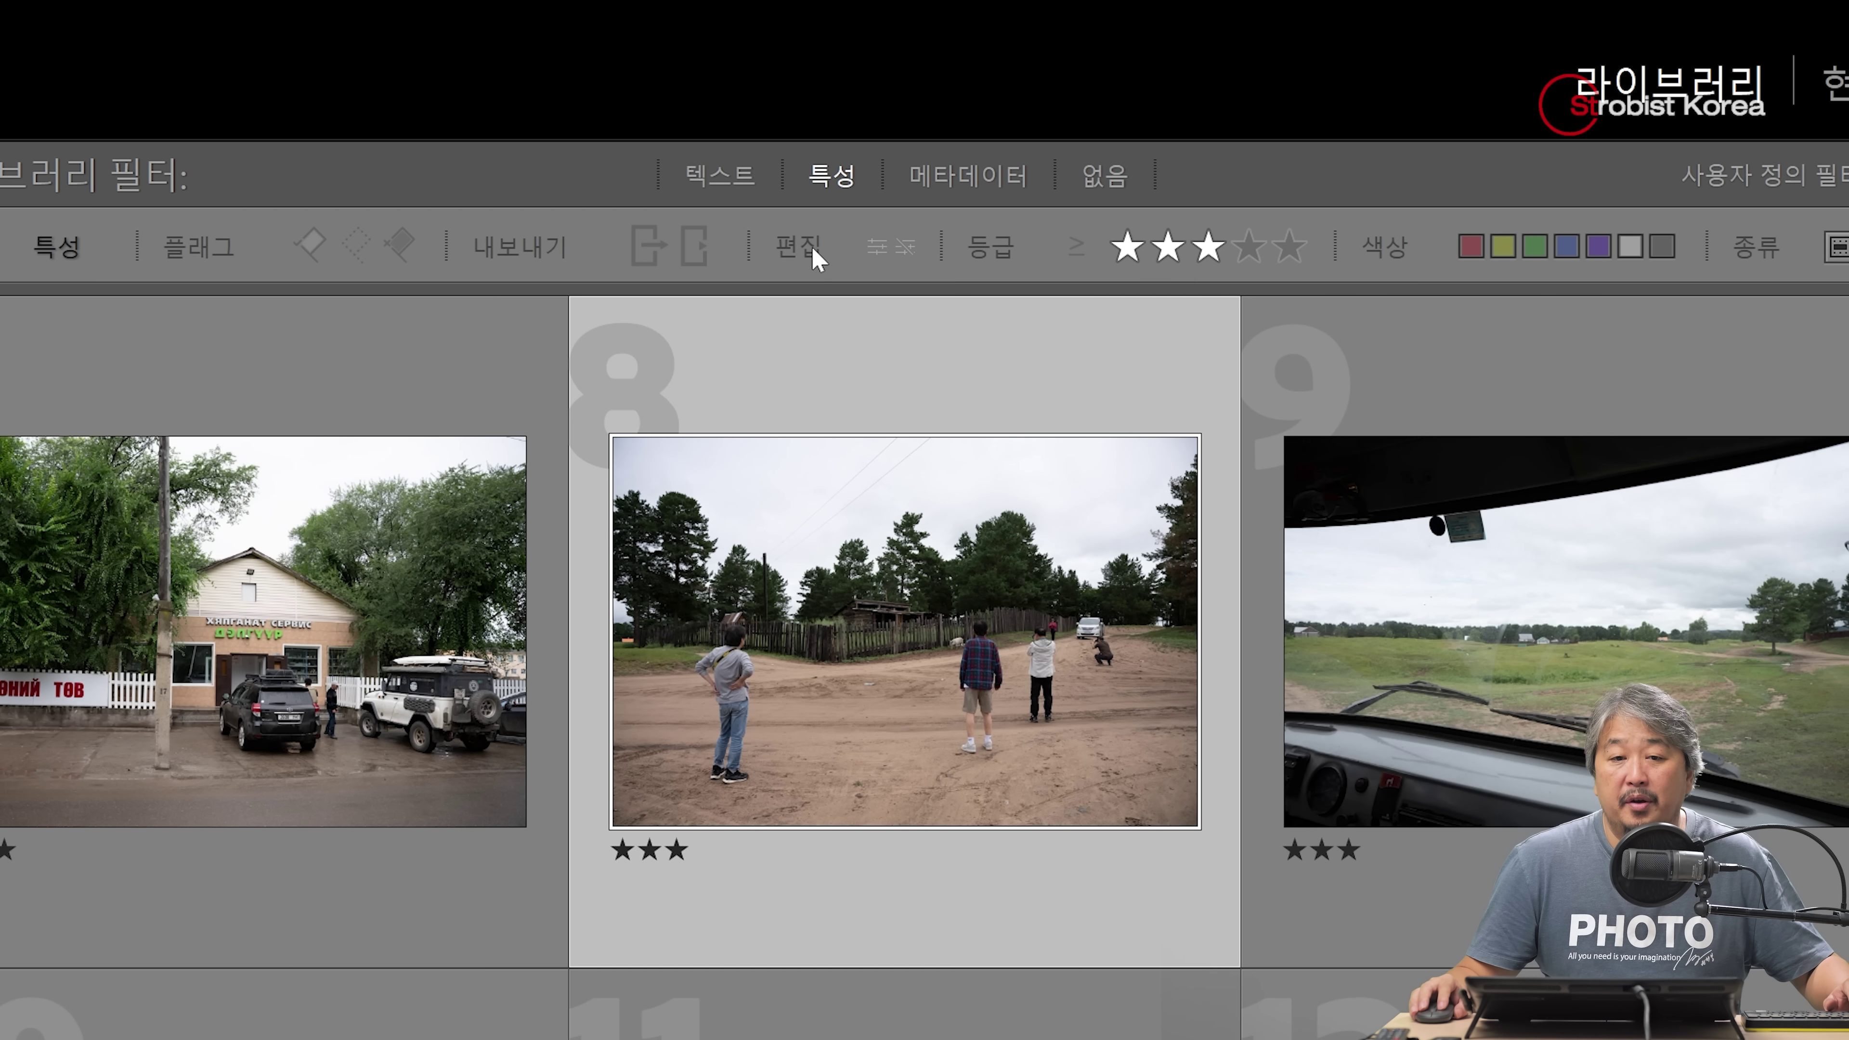
left_click(878, 250)
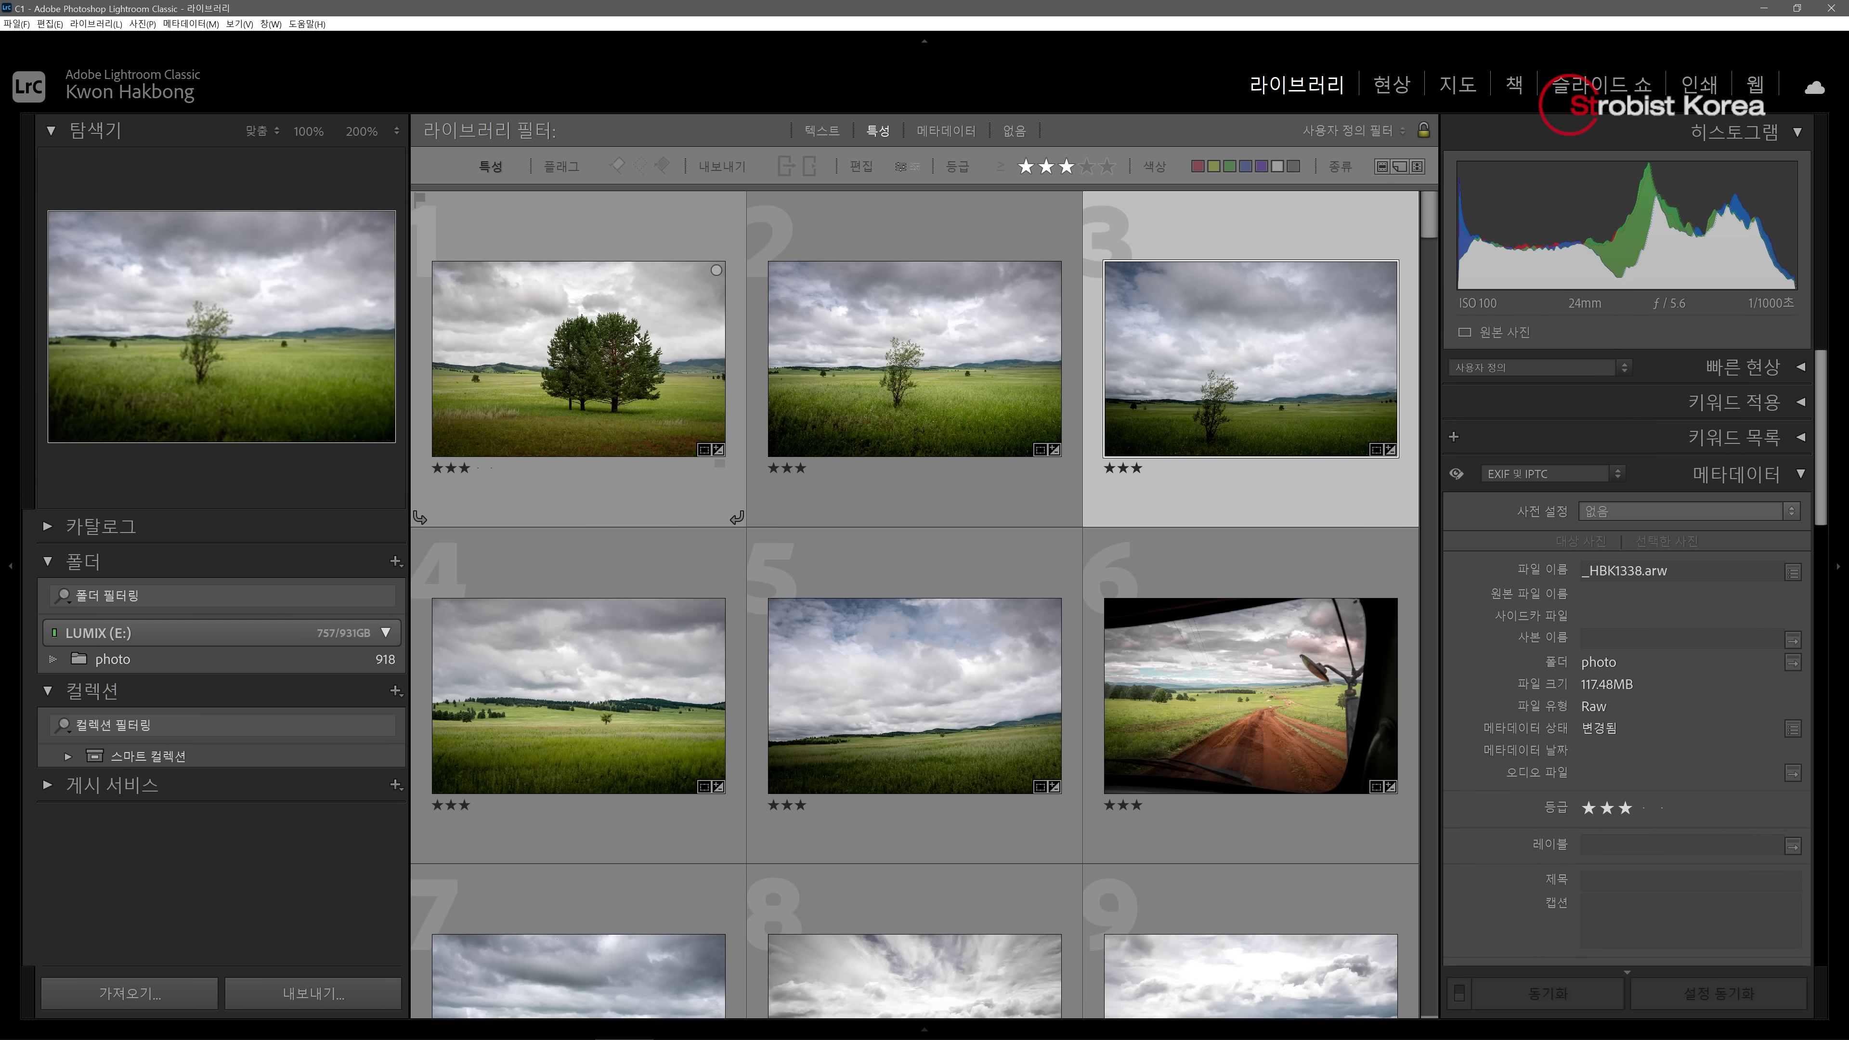
Browse the first AI-edited landscape photos in the grid to compare their look
left_click(626, 350)
left_click(871, 339)
left_click(1115, 348)
left_click(590, 692)
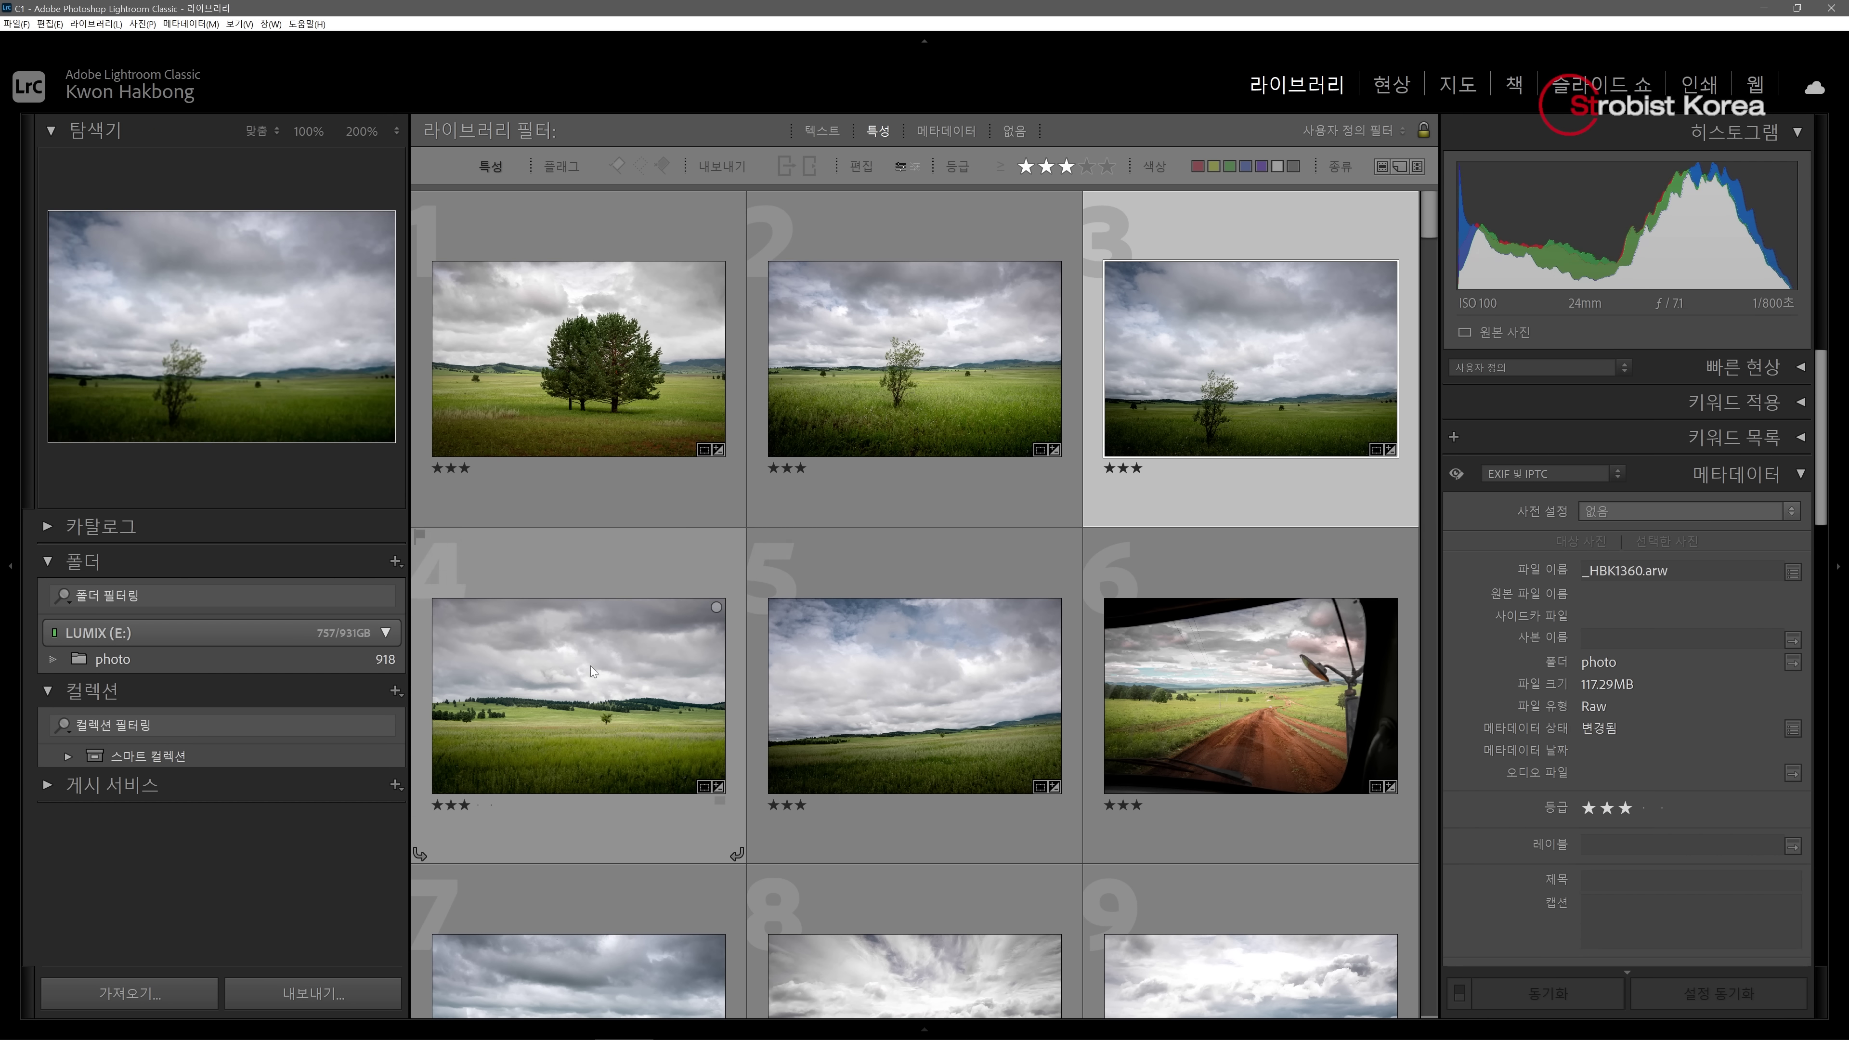
left_click(1073, 647)
left_click(1145, 564)
left_click(1130, 377)
left_click(911, 382)
left_click(654, 386)
left_click(1193, 356)
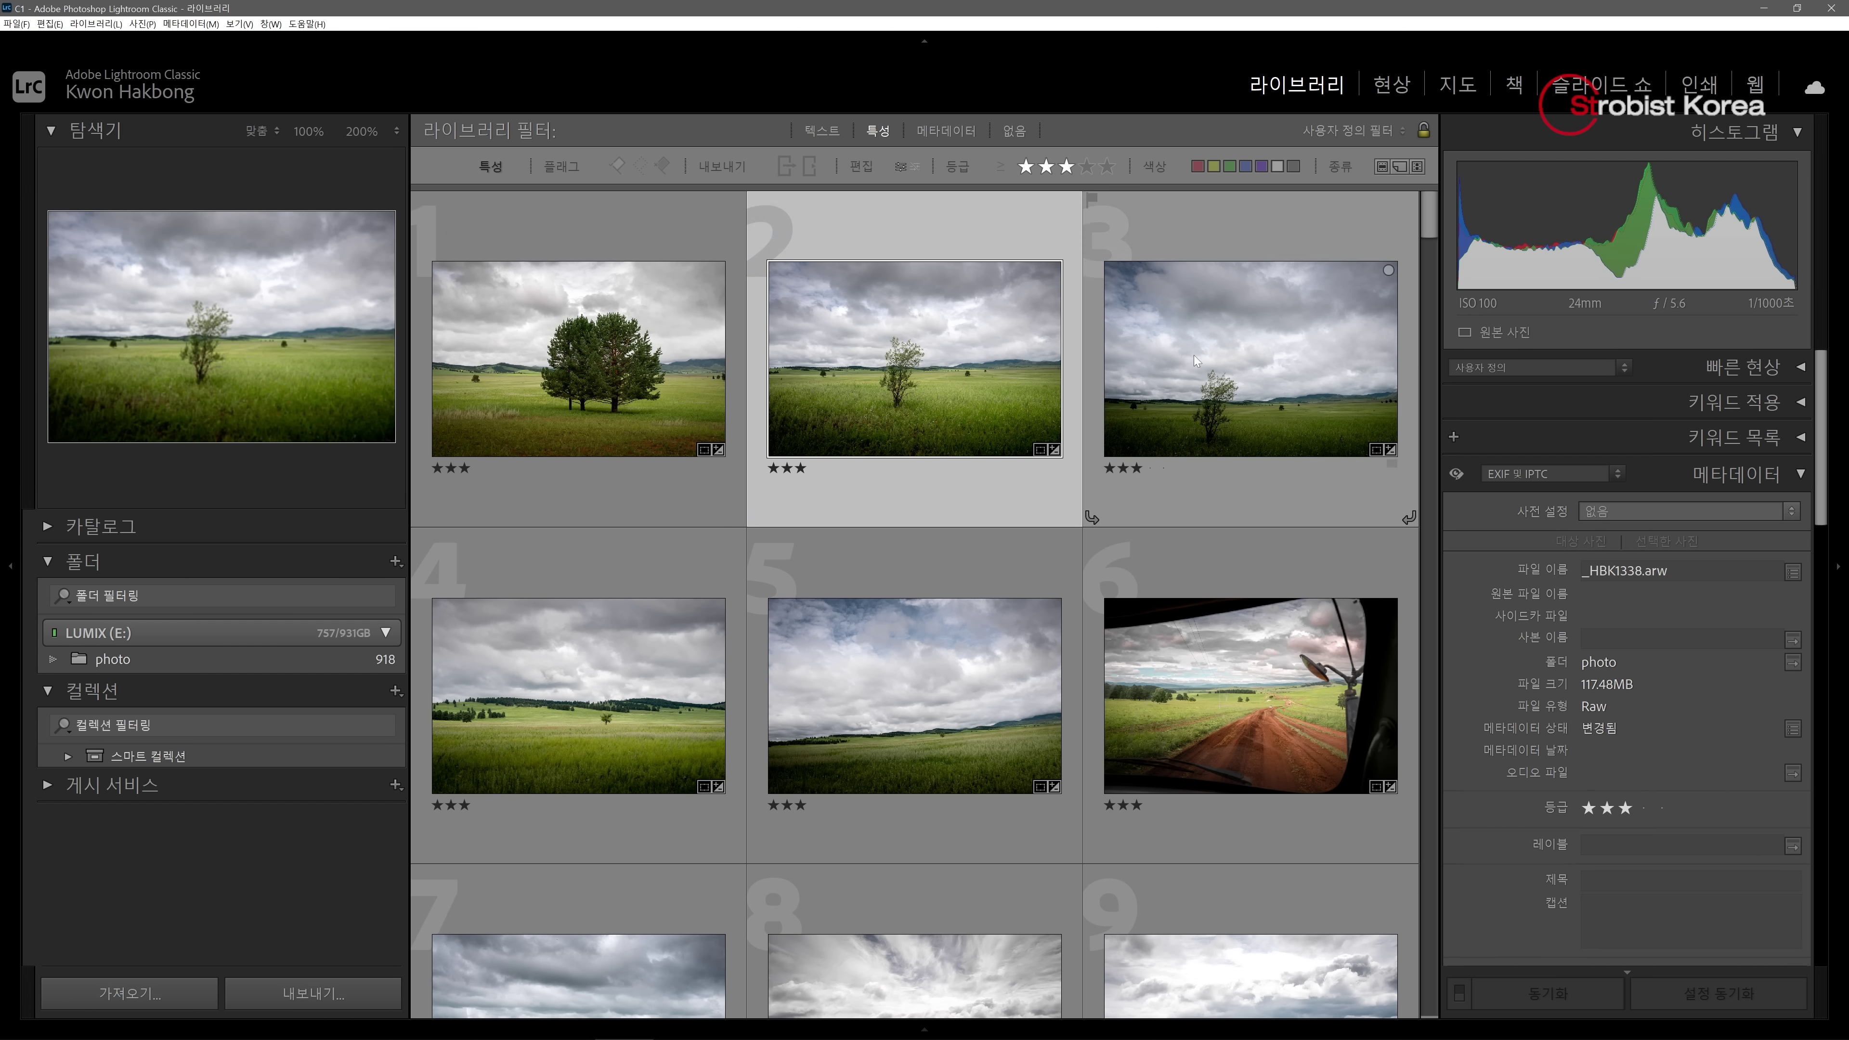
Review the second photo's Develop settings, including color mix (색상 혼합) and effects (효과), and set its color temperature (색온도) to 6081
left_click(913, 373)
key("d")
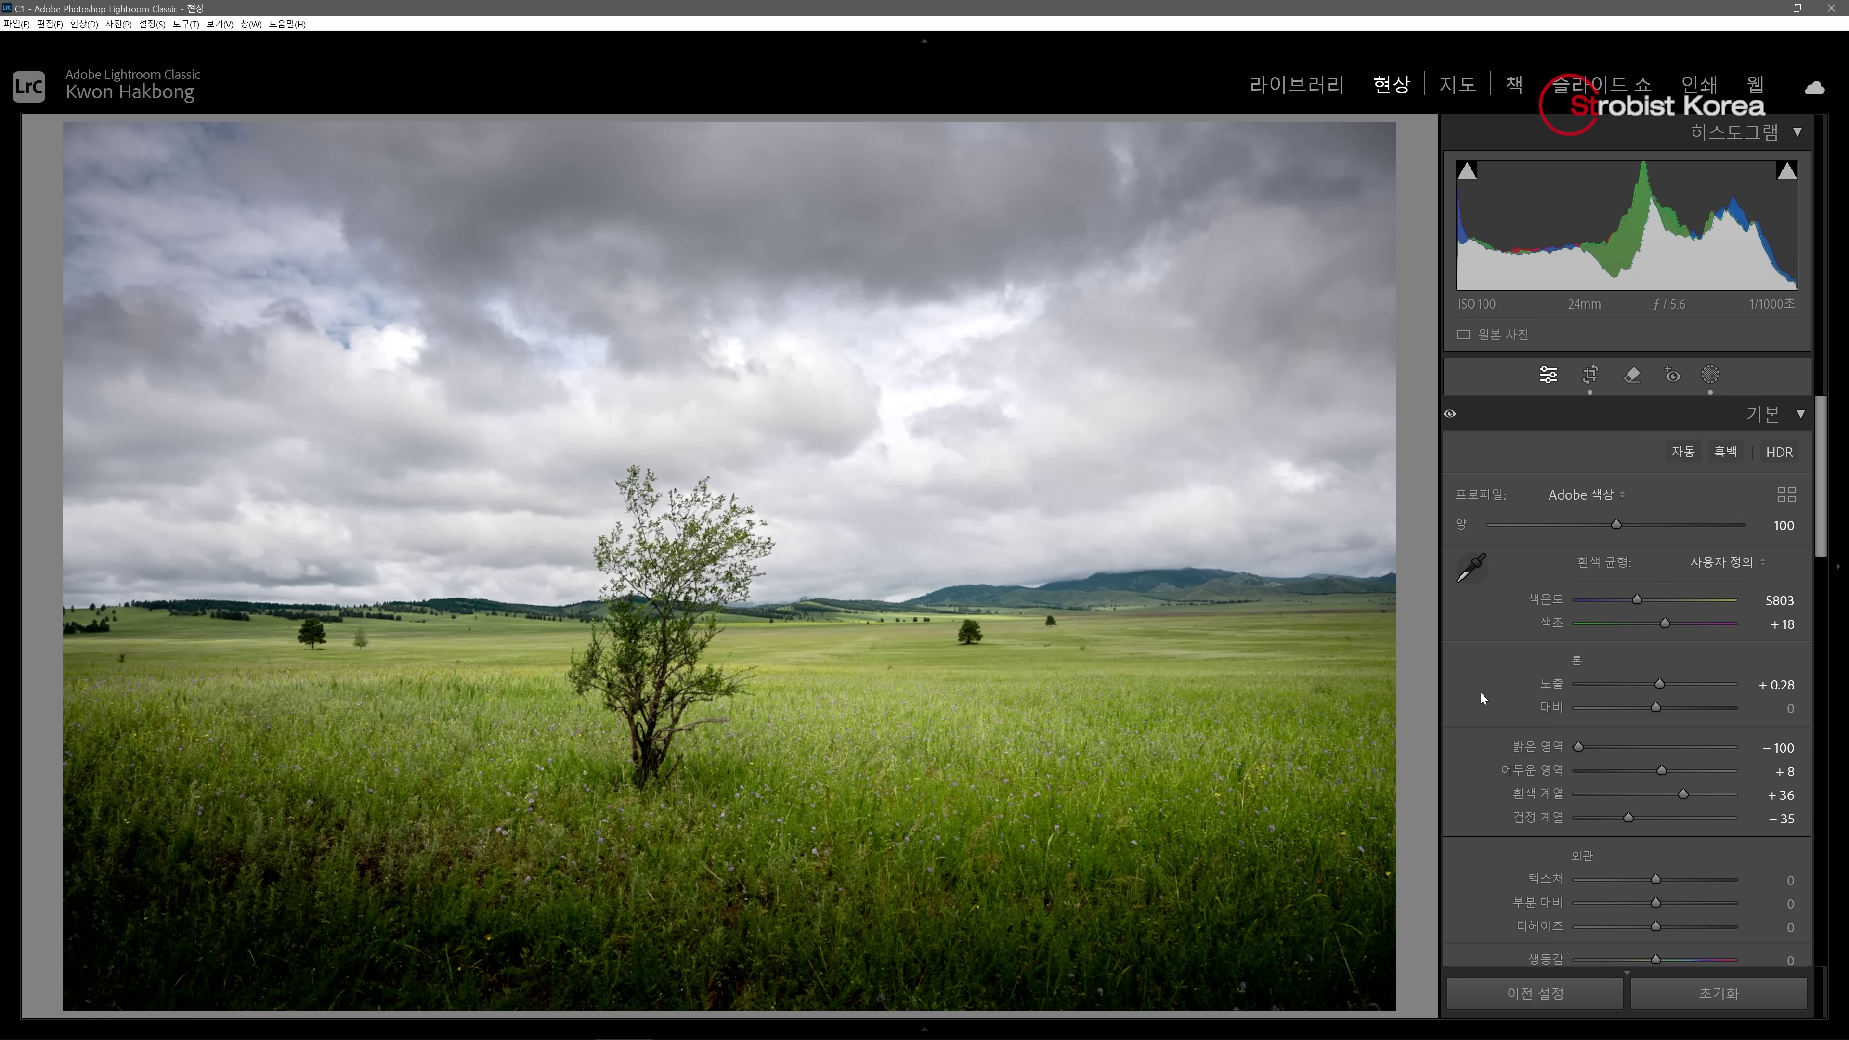
scroll(1489, 670, "down", 2)
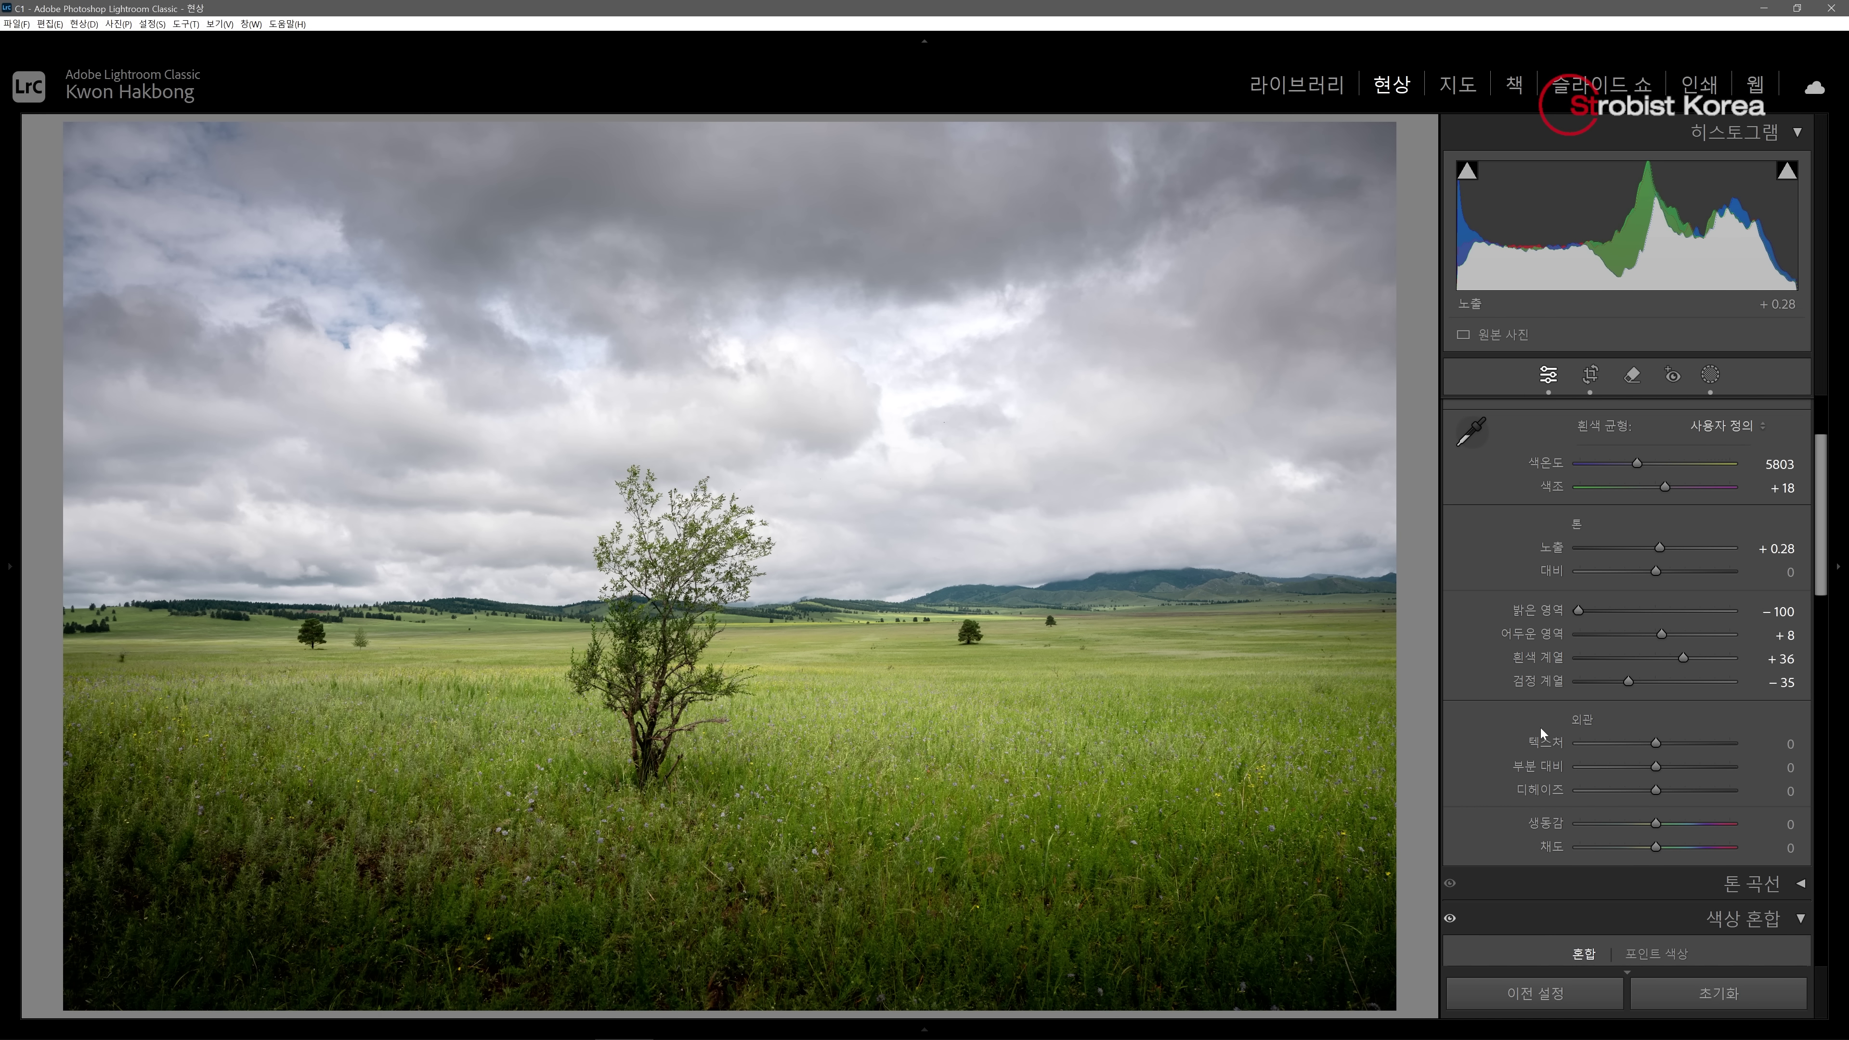
scroll(1529, 711, "down", 6)
left_click(1555, 617)
left_click(1602, 617)
left_click(1653, 617)
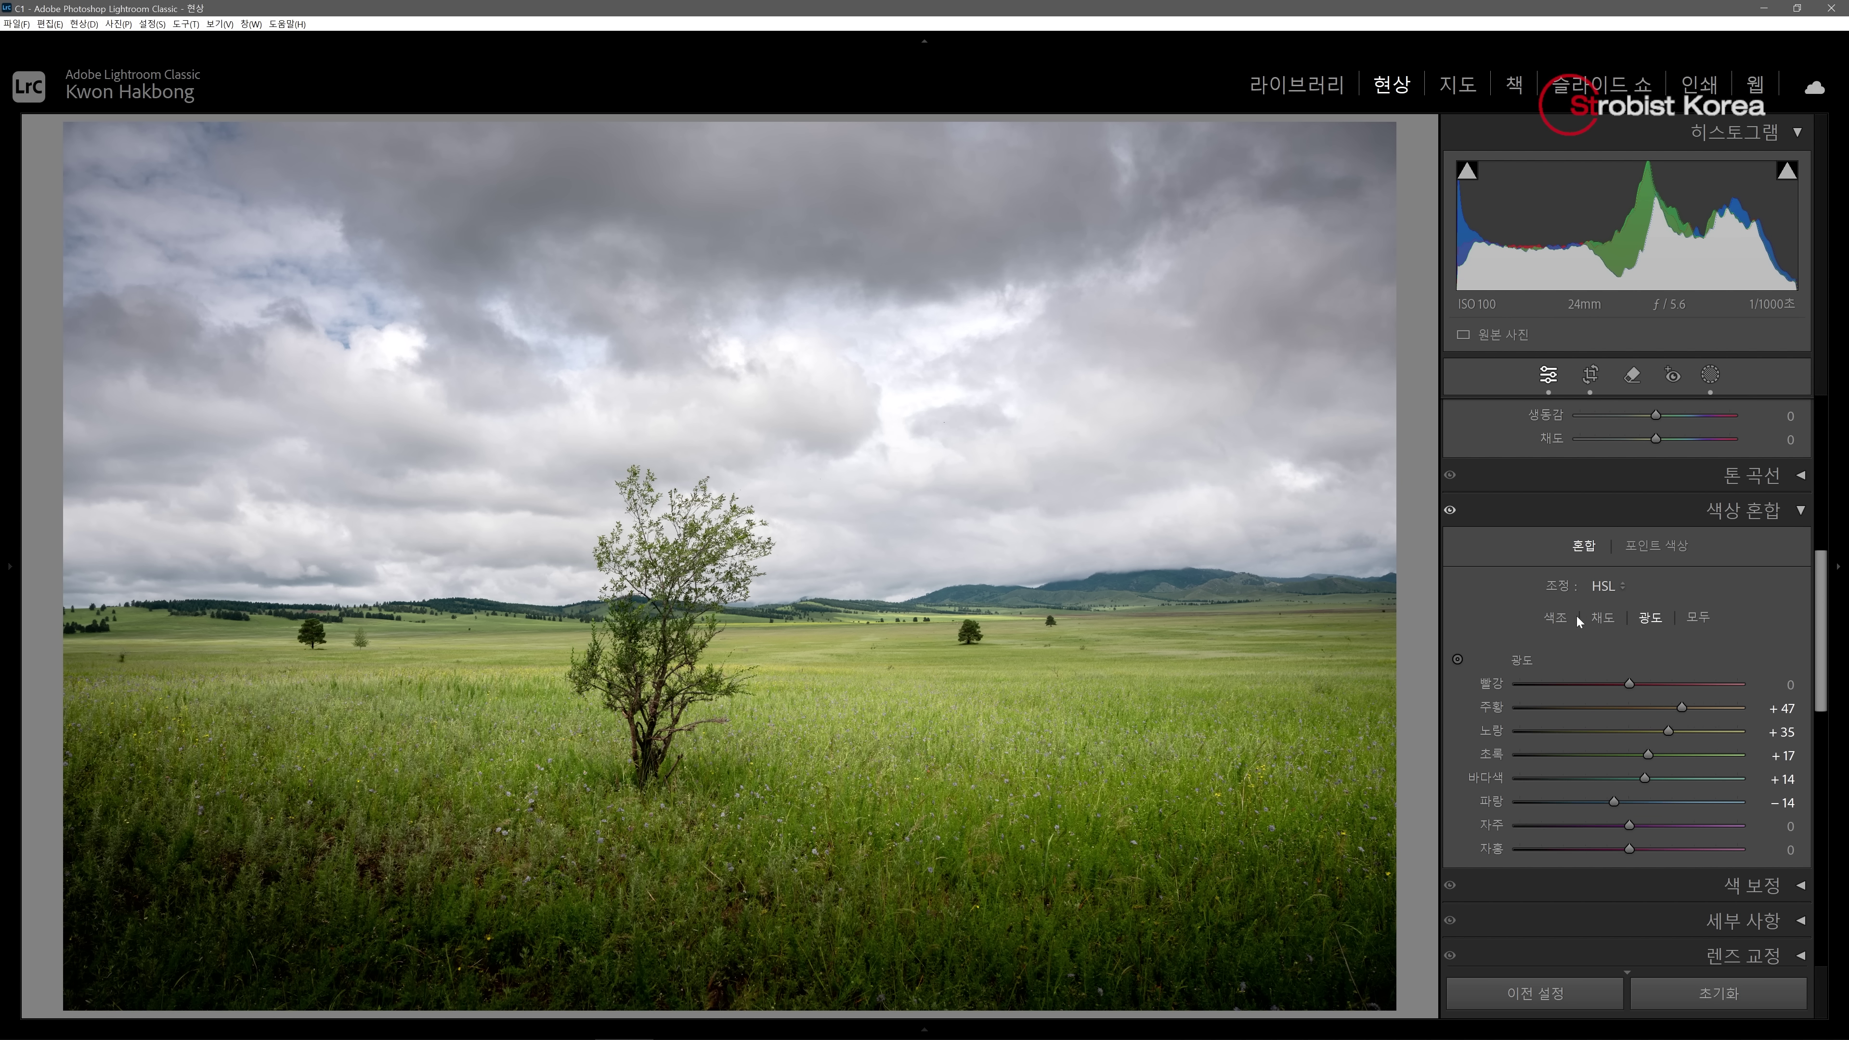
left_click(1557, 617)
scroll(1507, 620, "down", 6)
scroll(1508, 621, "down", 6)
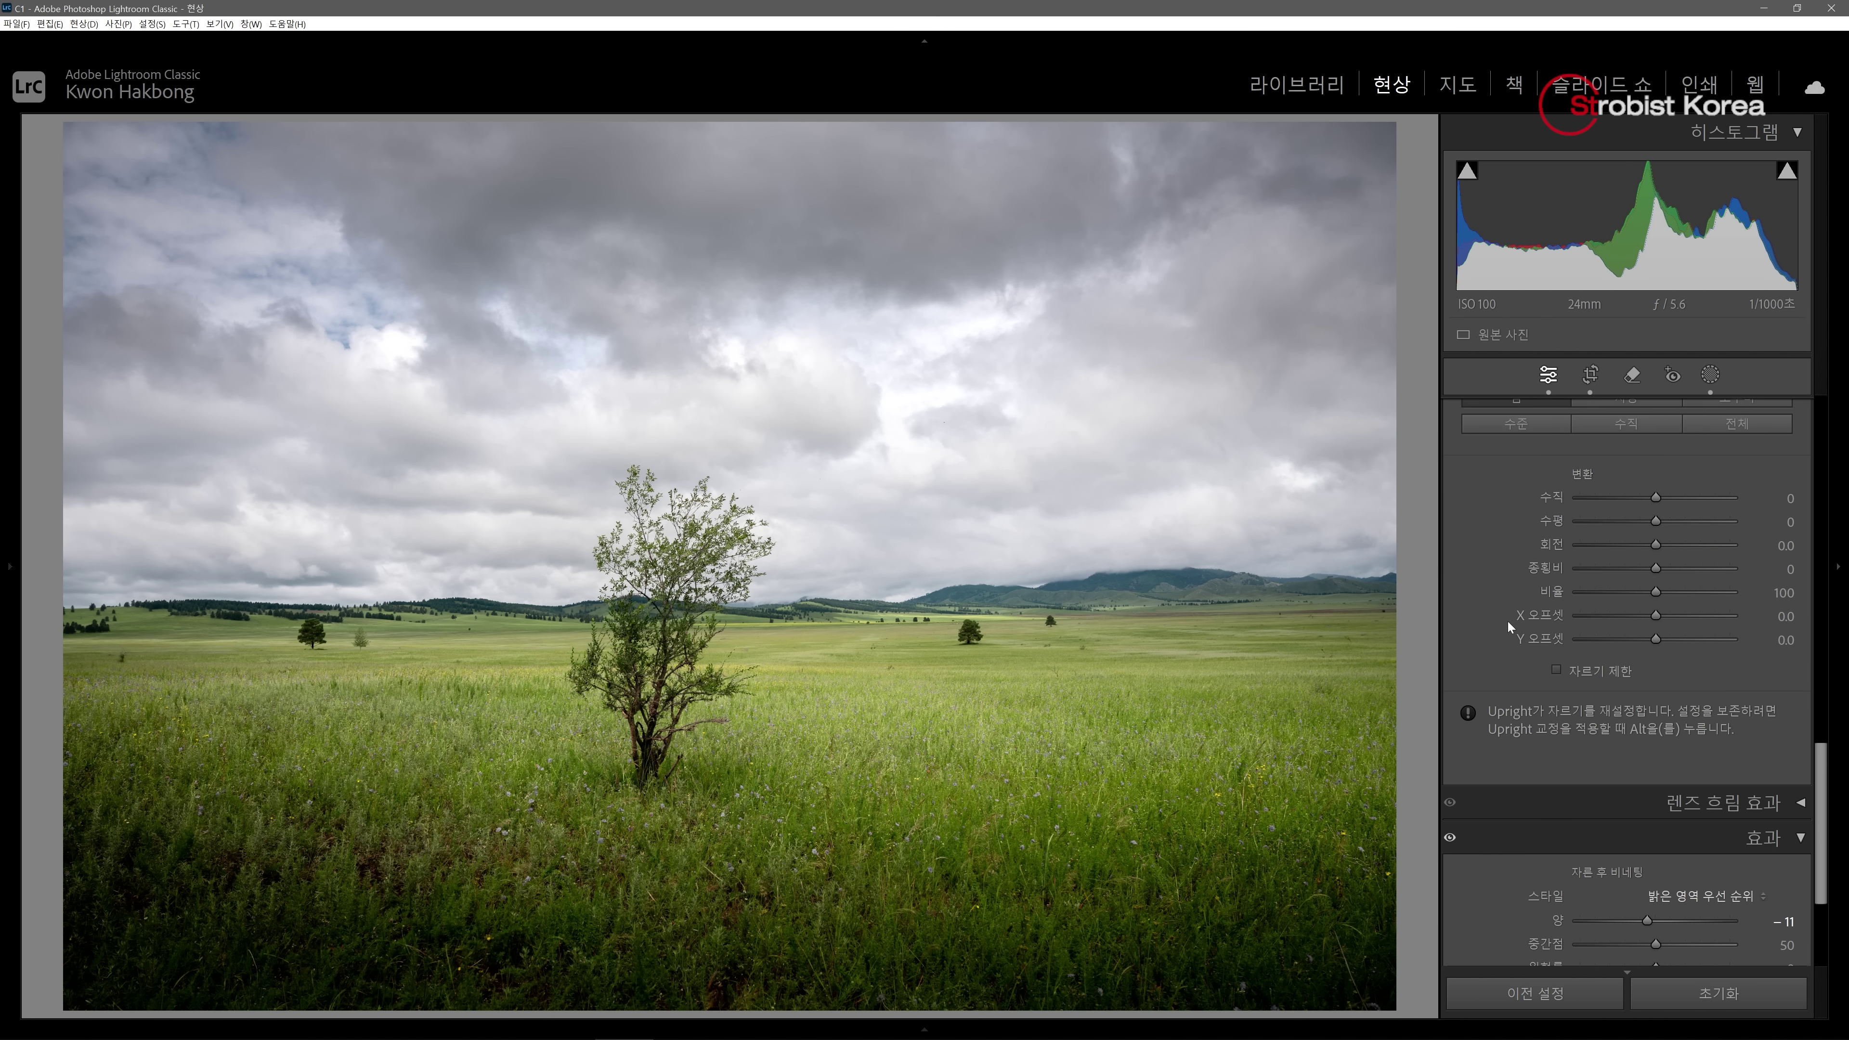
scroll(1540, 697, "up", 15)
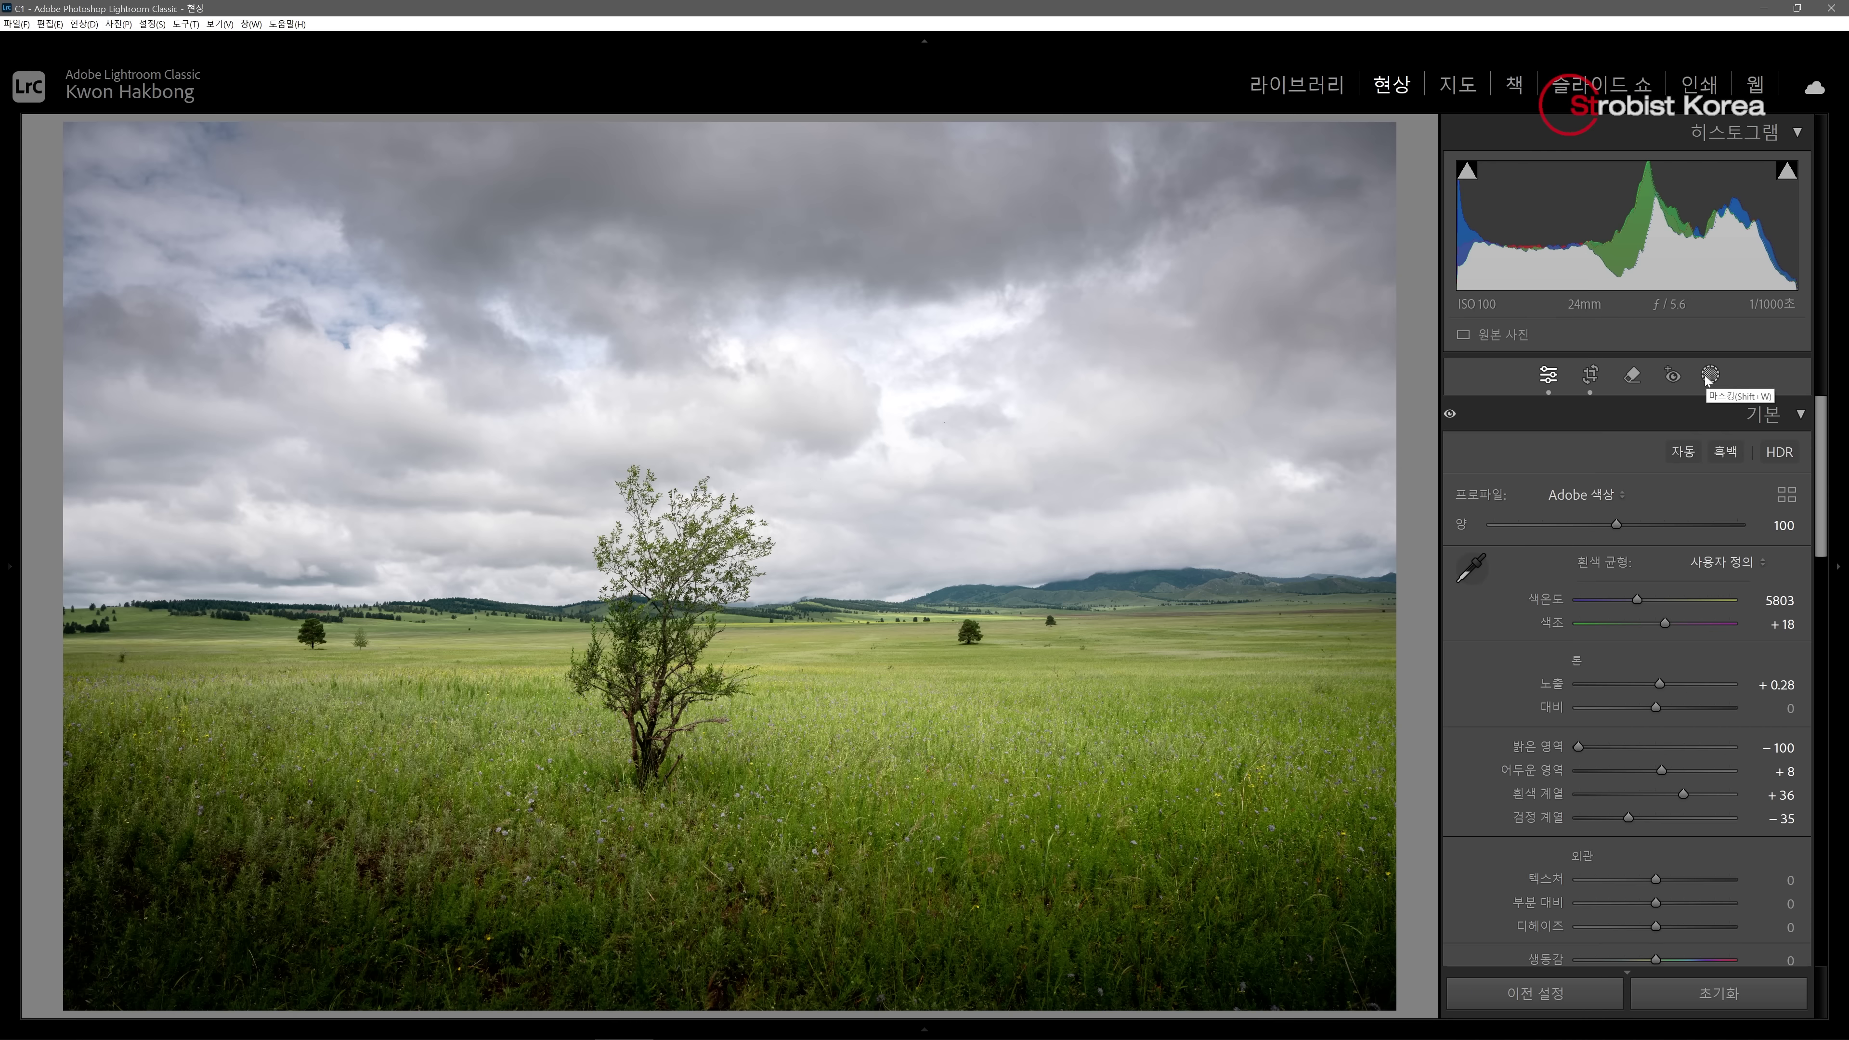
left_click_drag(1637, 600, 1641, 604)
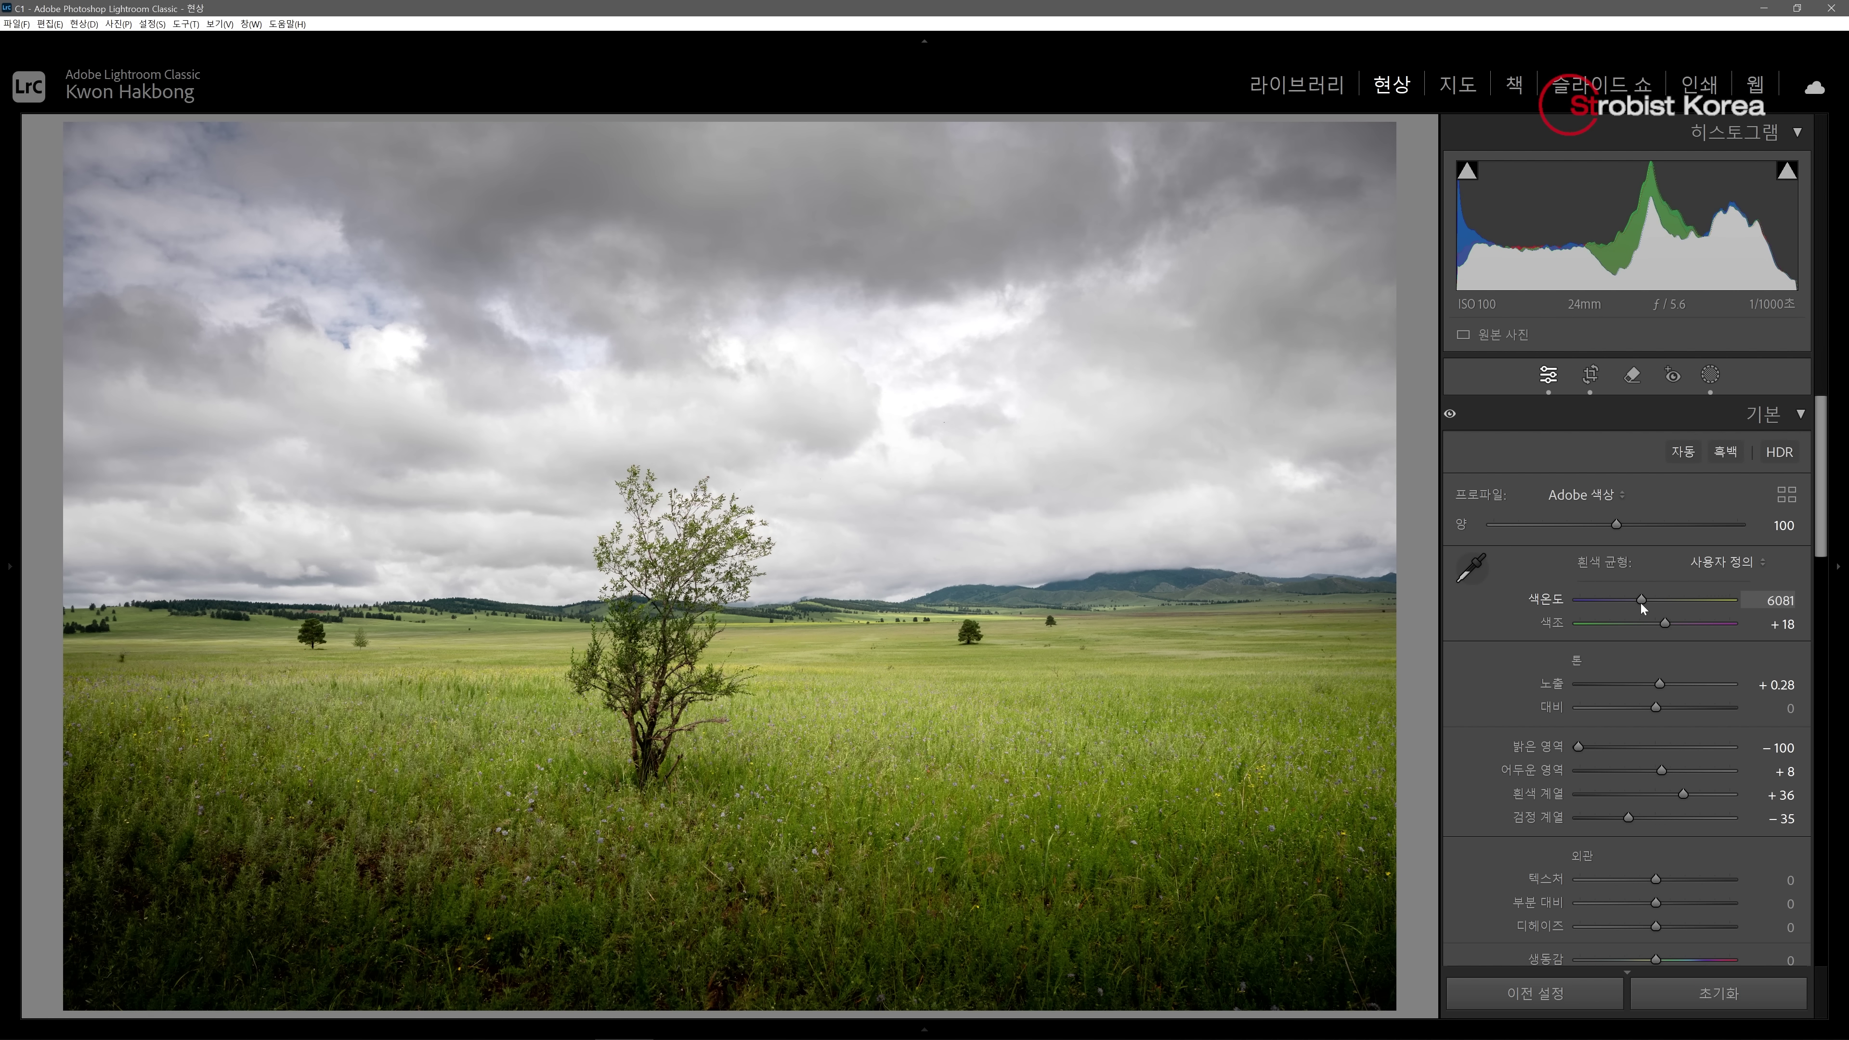
key("g")
Develop the third photo with exposure (노출) at +1.01 and whites (흰색 계열) at +28, and return to the grid
double_click(1199, 354)
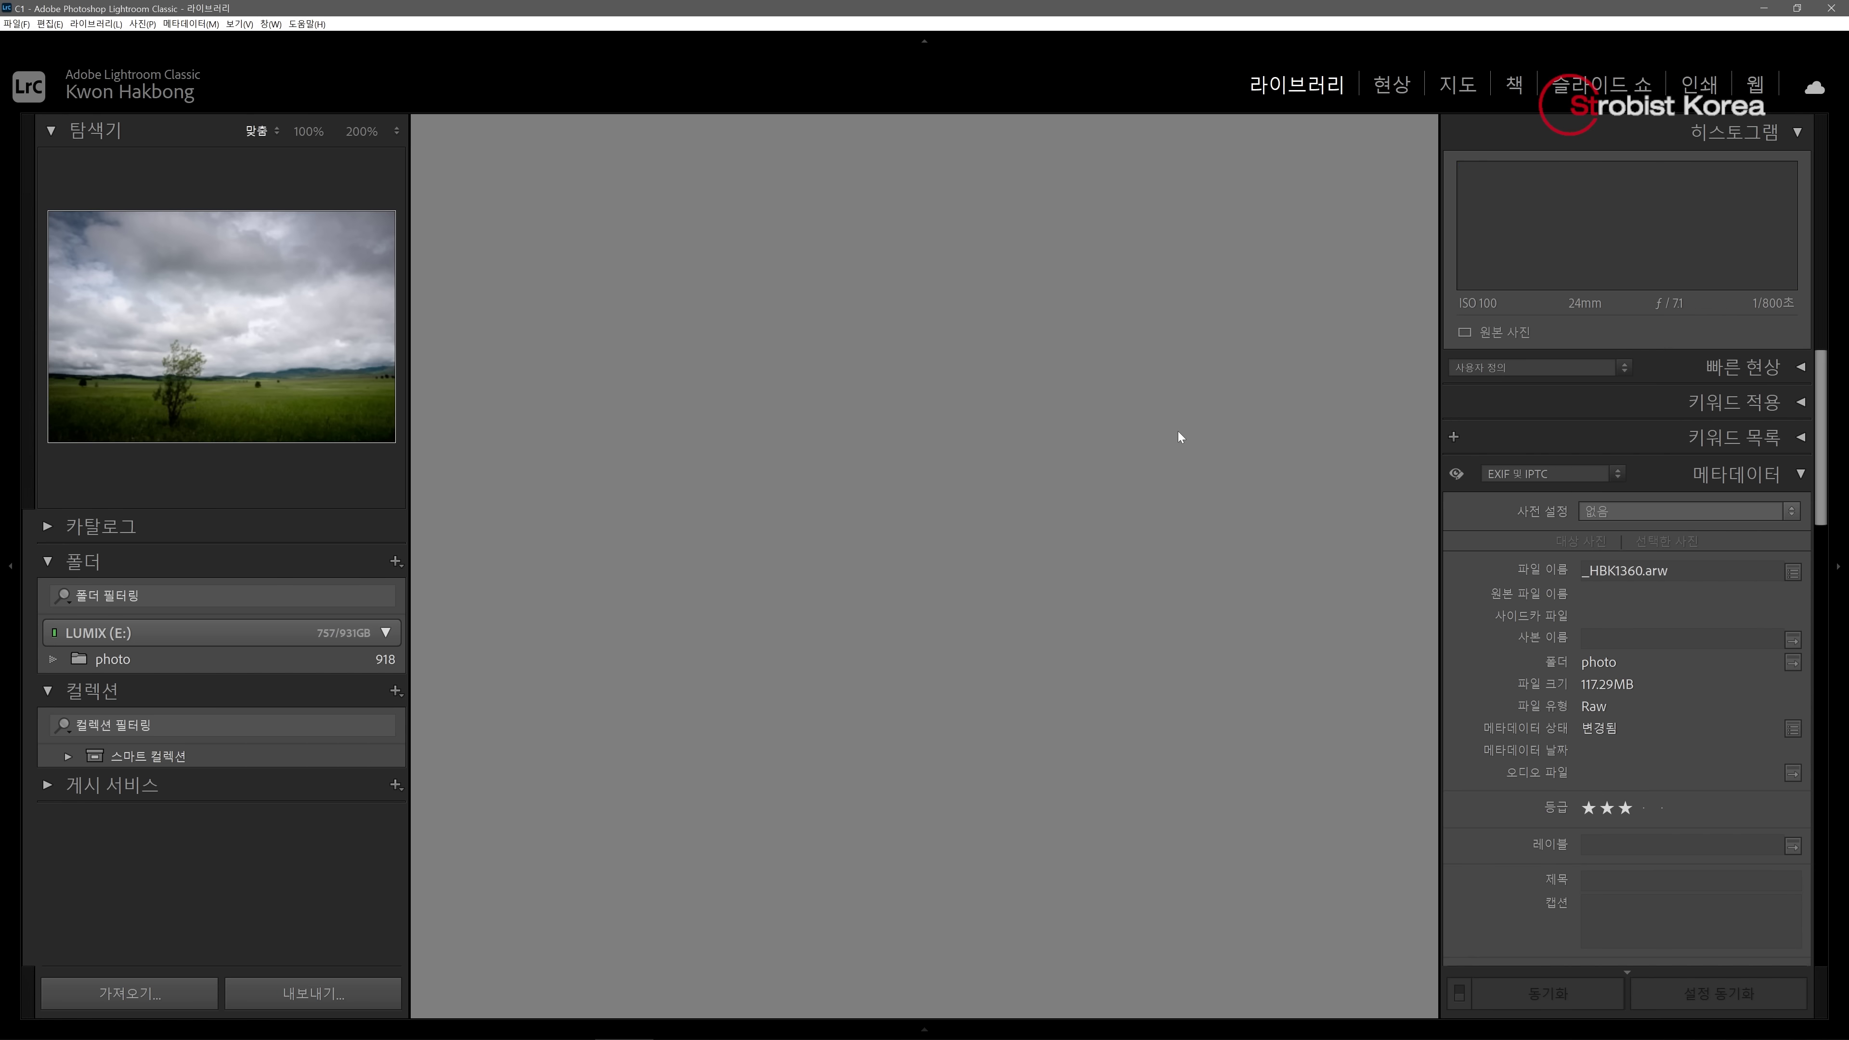
key("d")
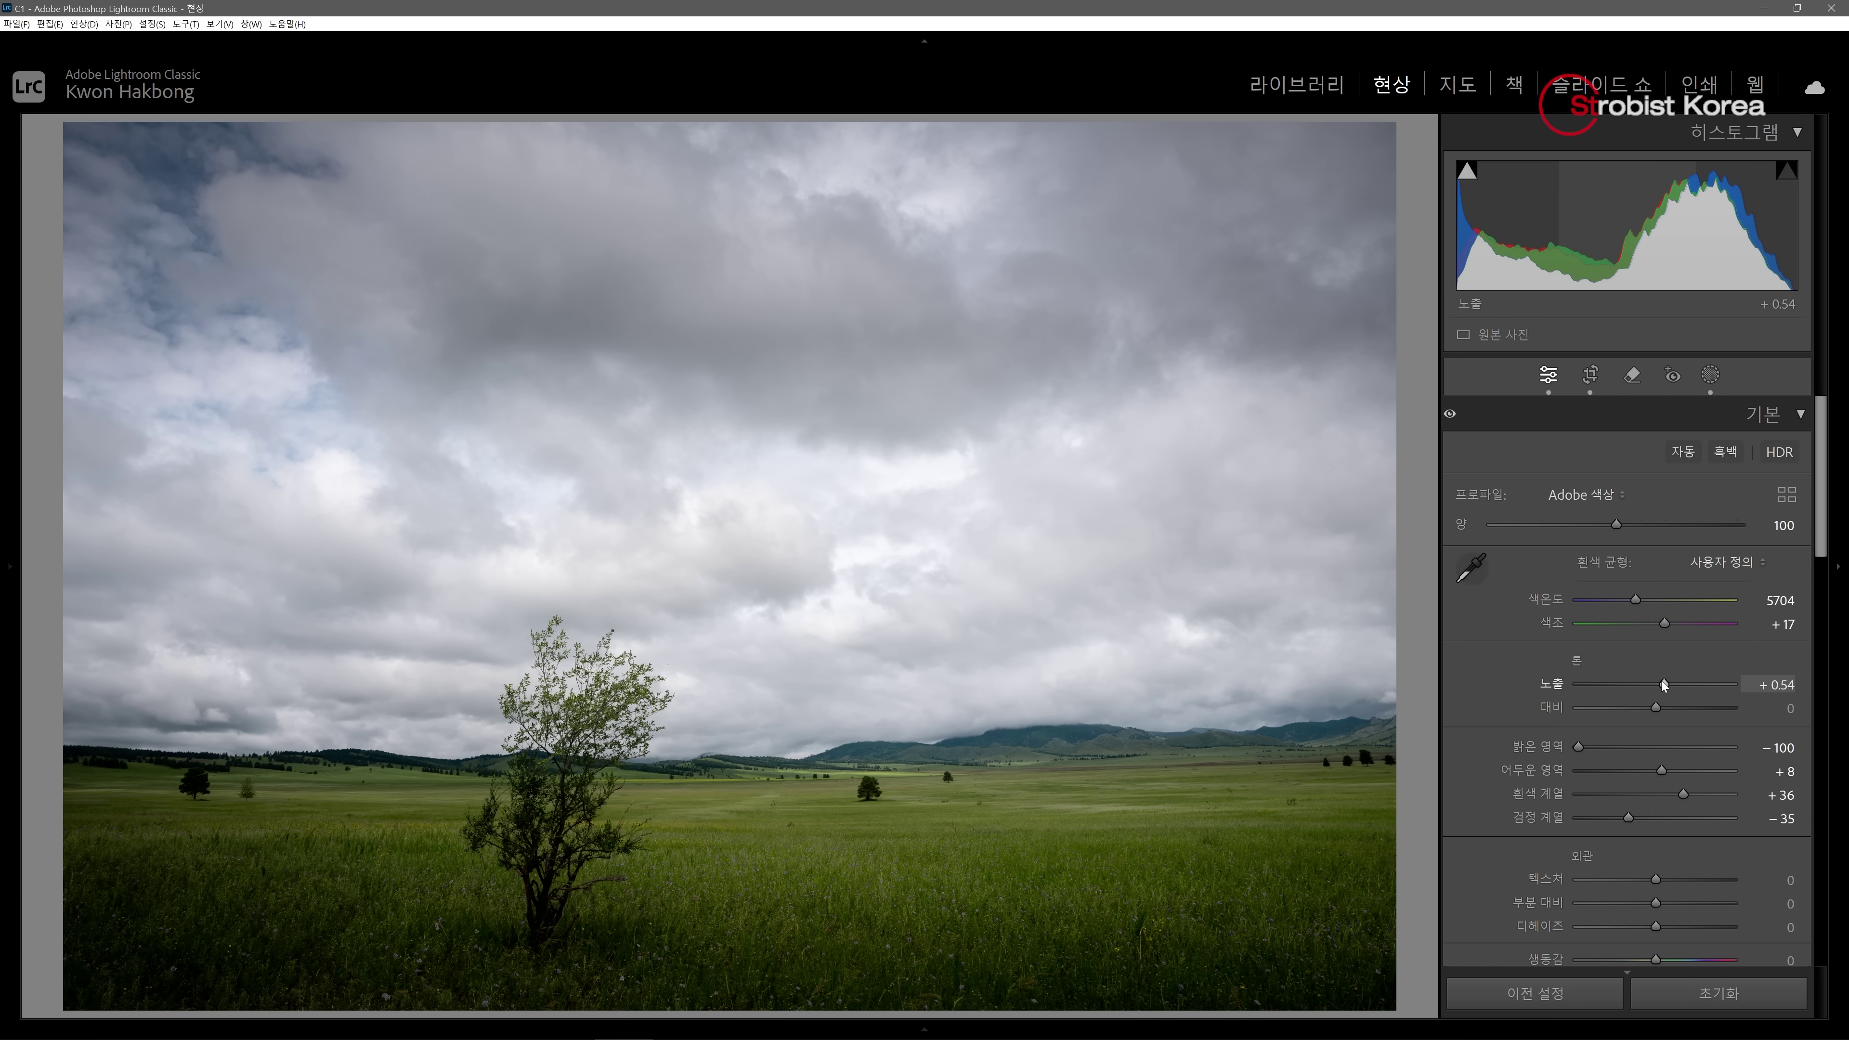
left_click_drag(1665, 686, 1671, 685)
left_click_drag(1683, 794, 1678, 793)
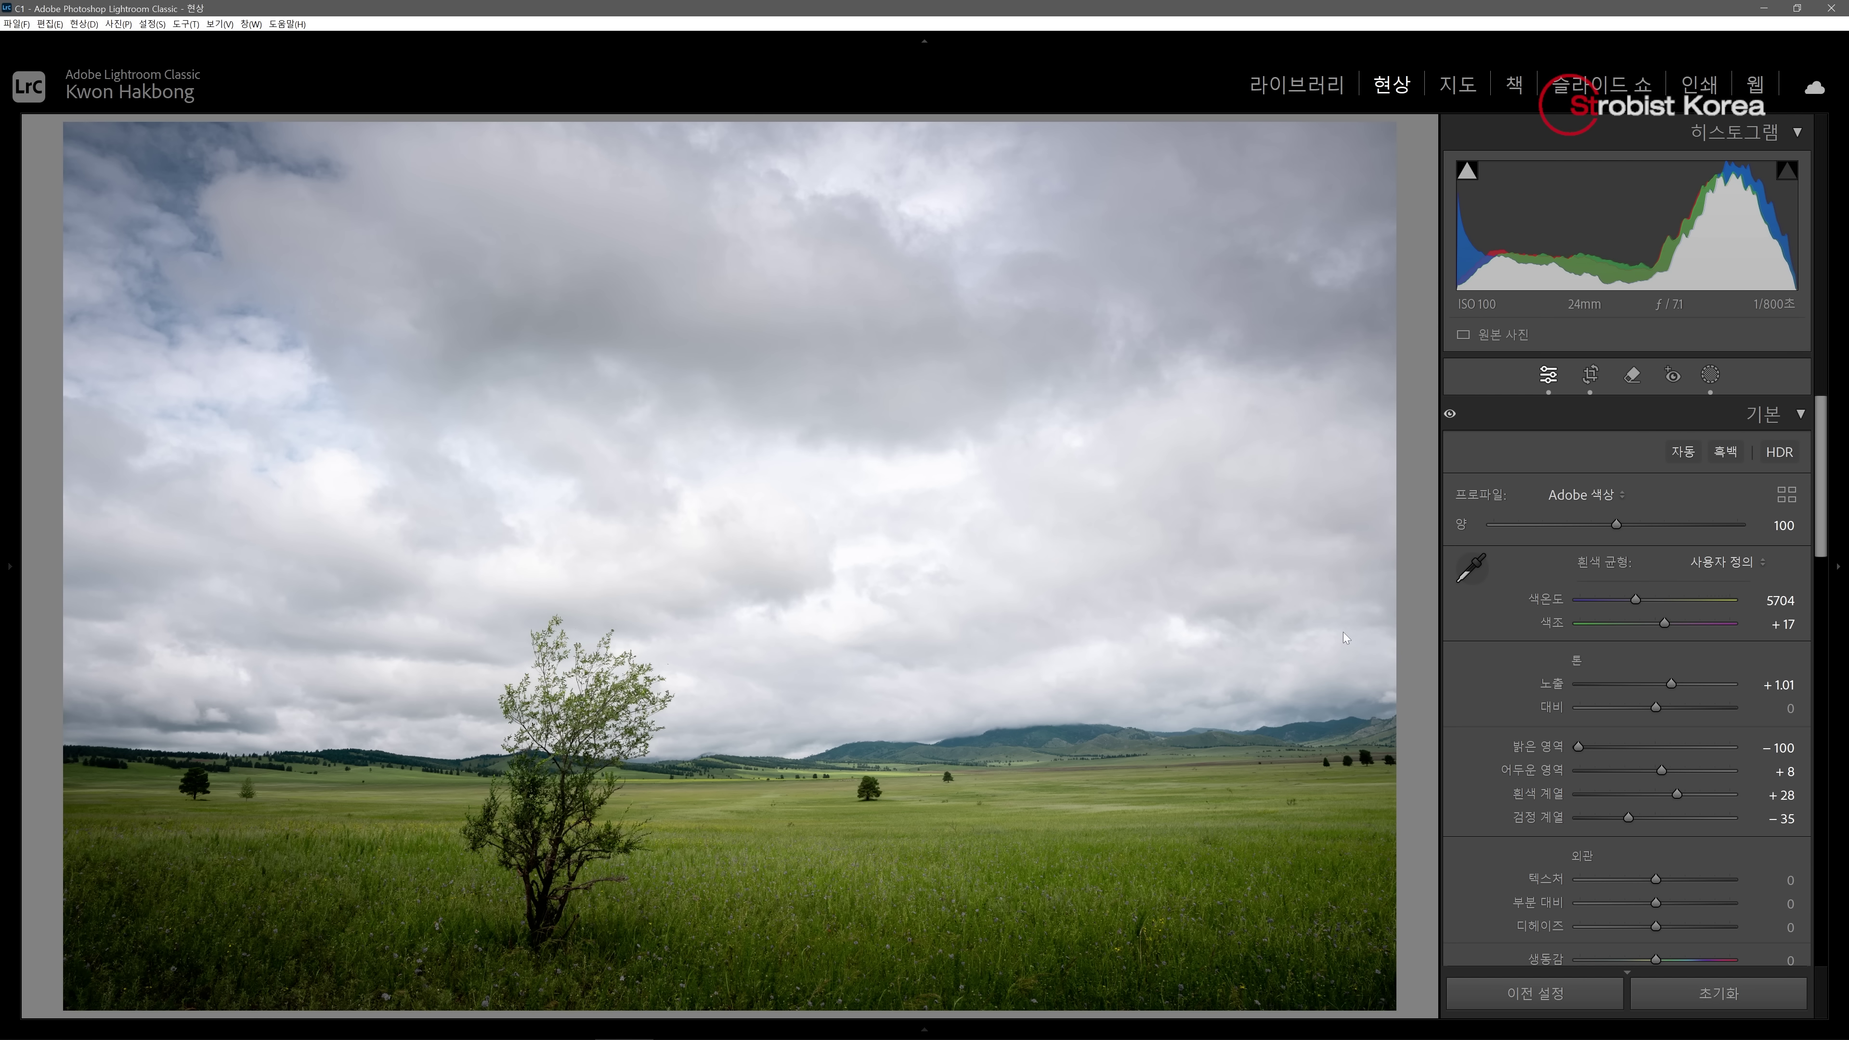
key("g")
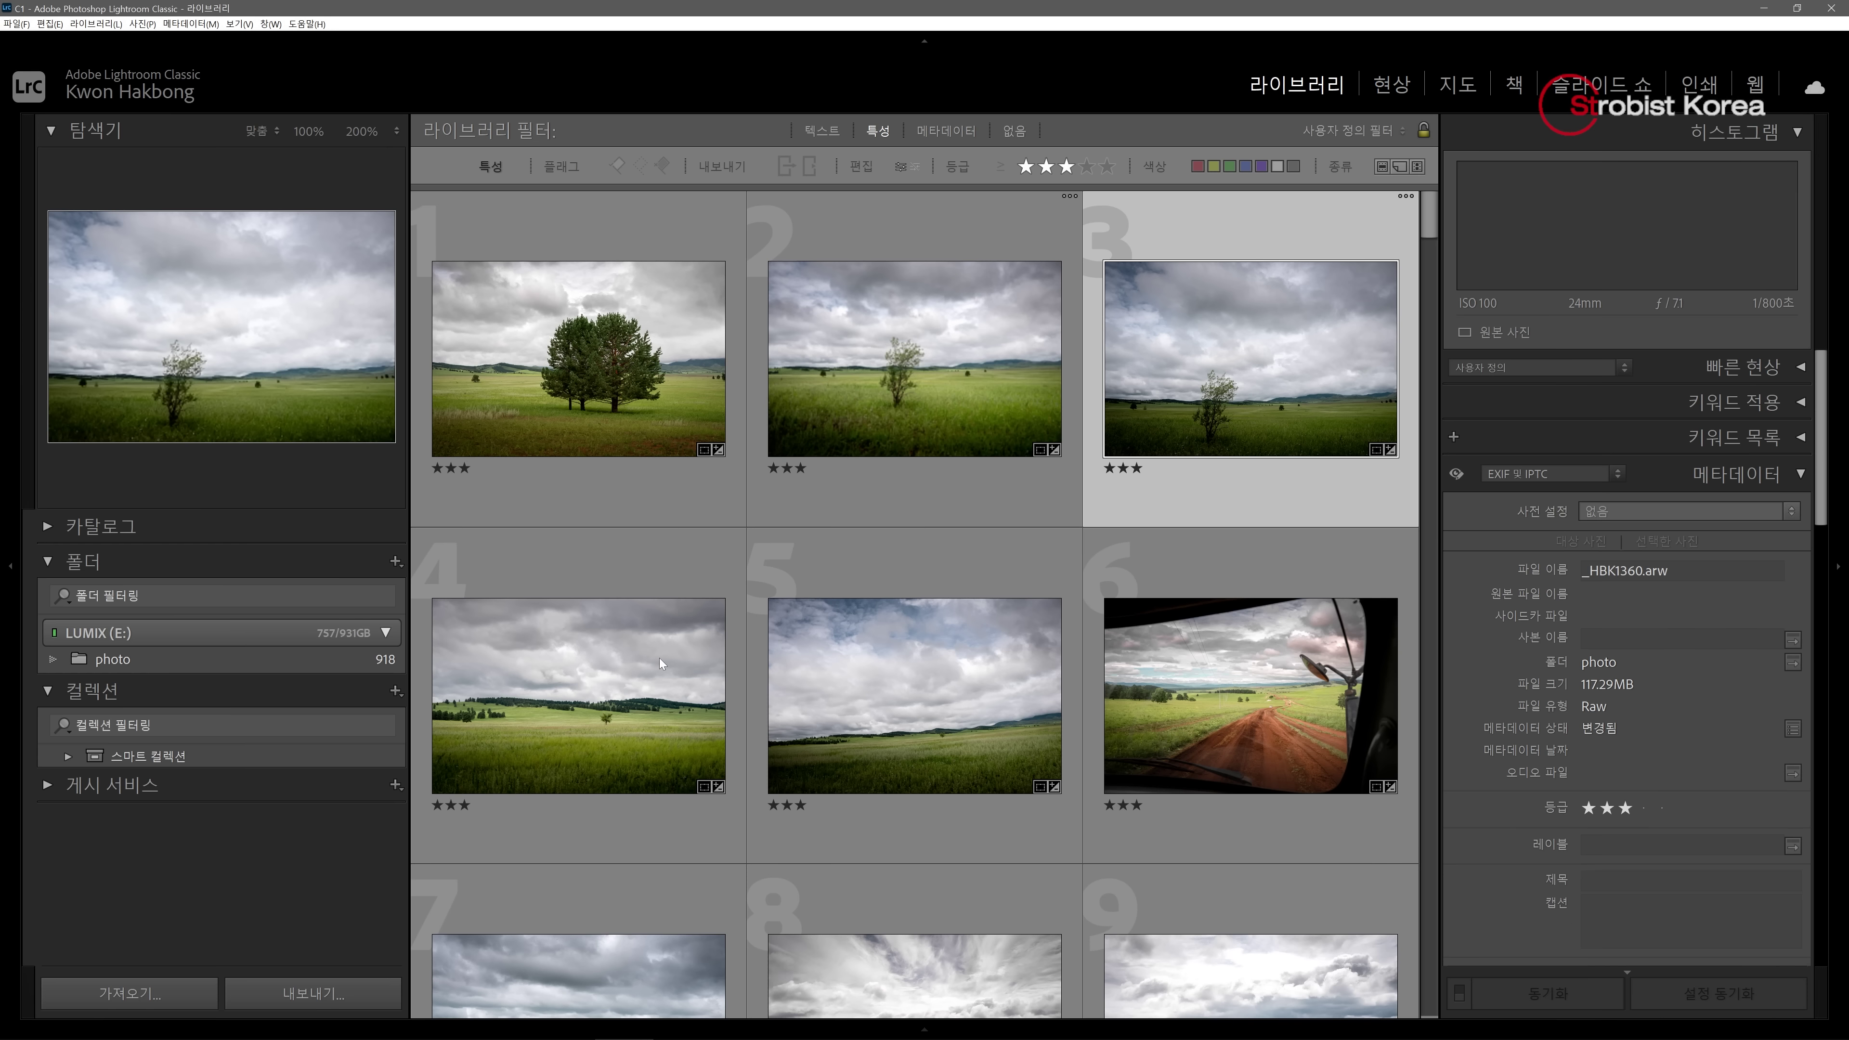
Develop the fourth photo with exposure (노출) at +0.55 and whites (흰색 계열) at +22
left_click(659, 658)
key("d")
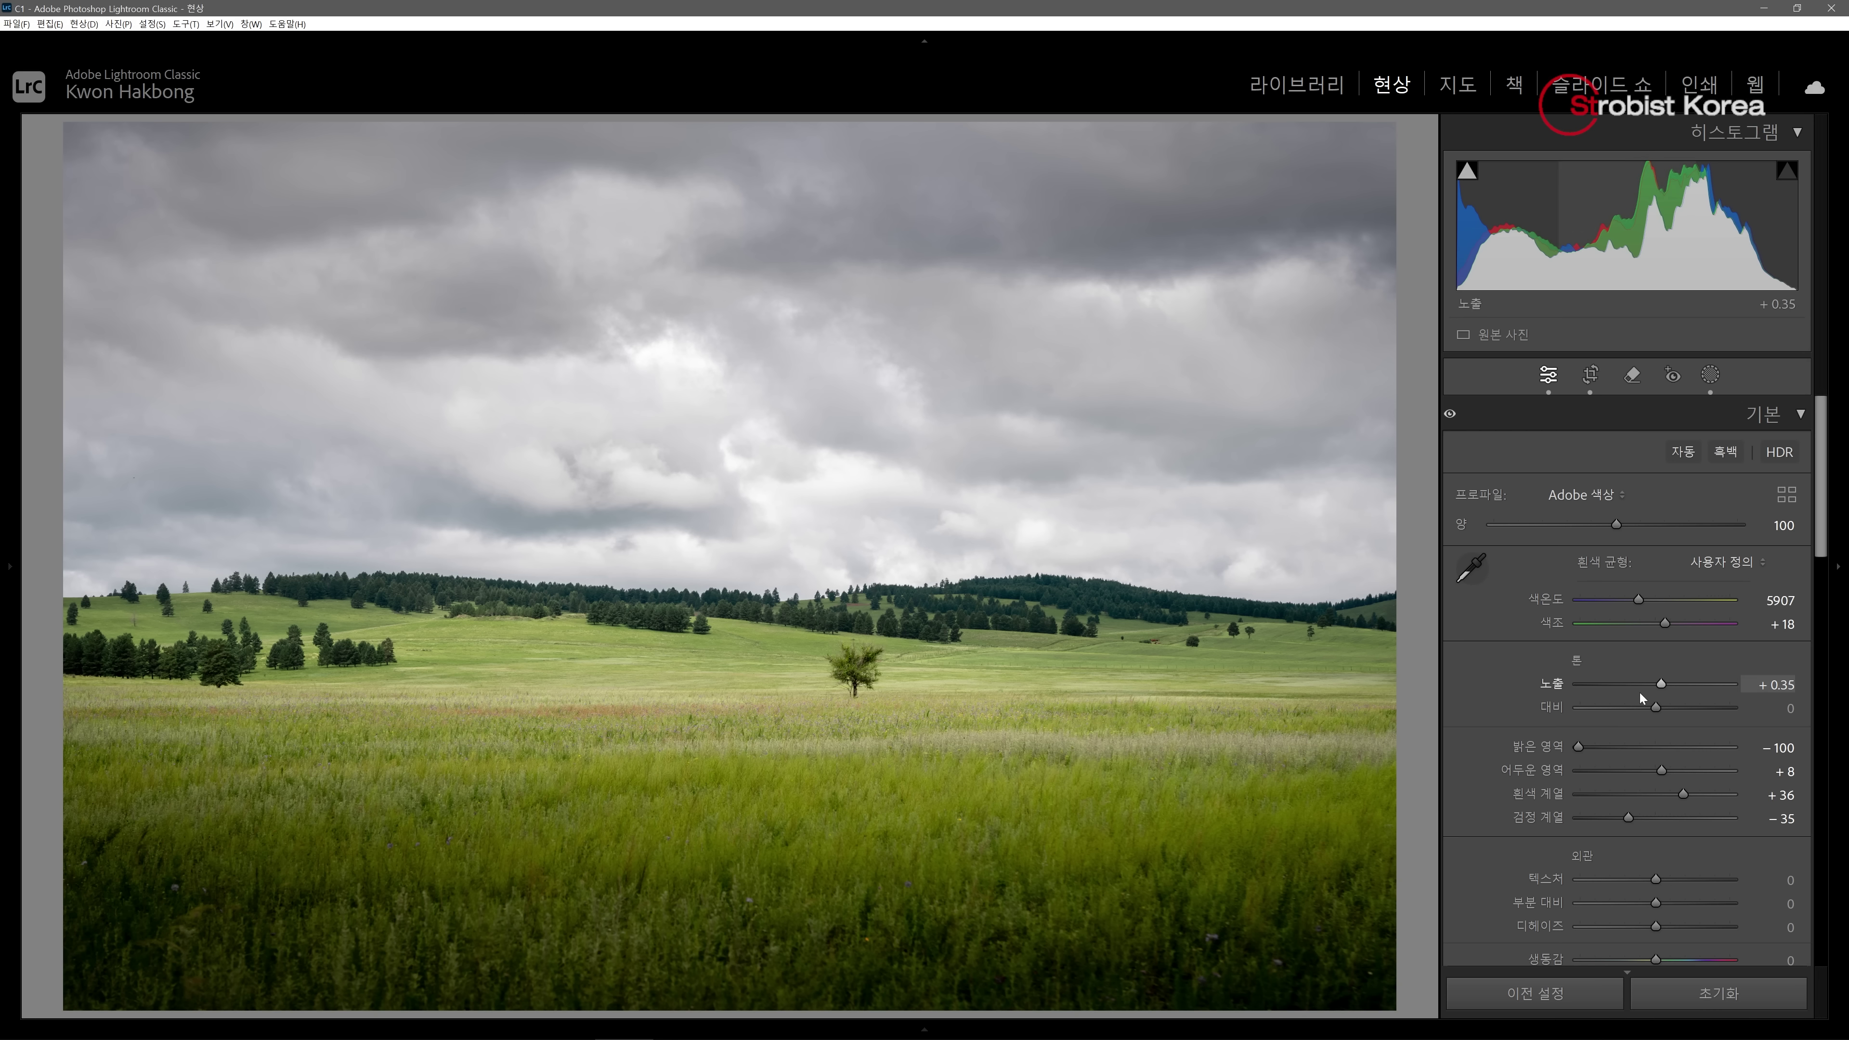
left_click_drag(1661, 685, 1665, 683)
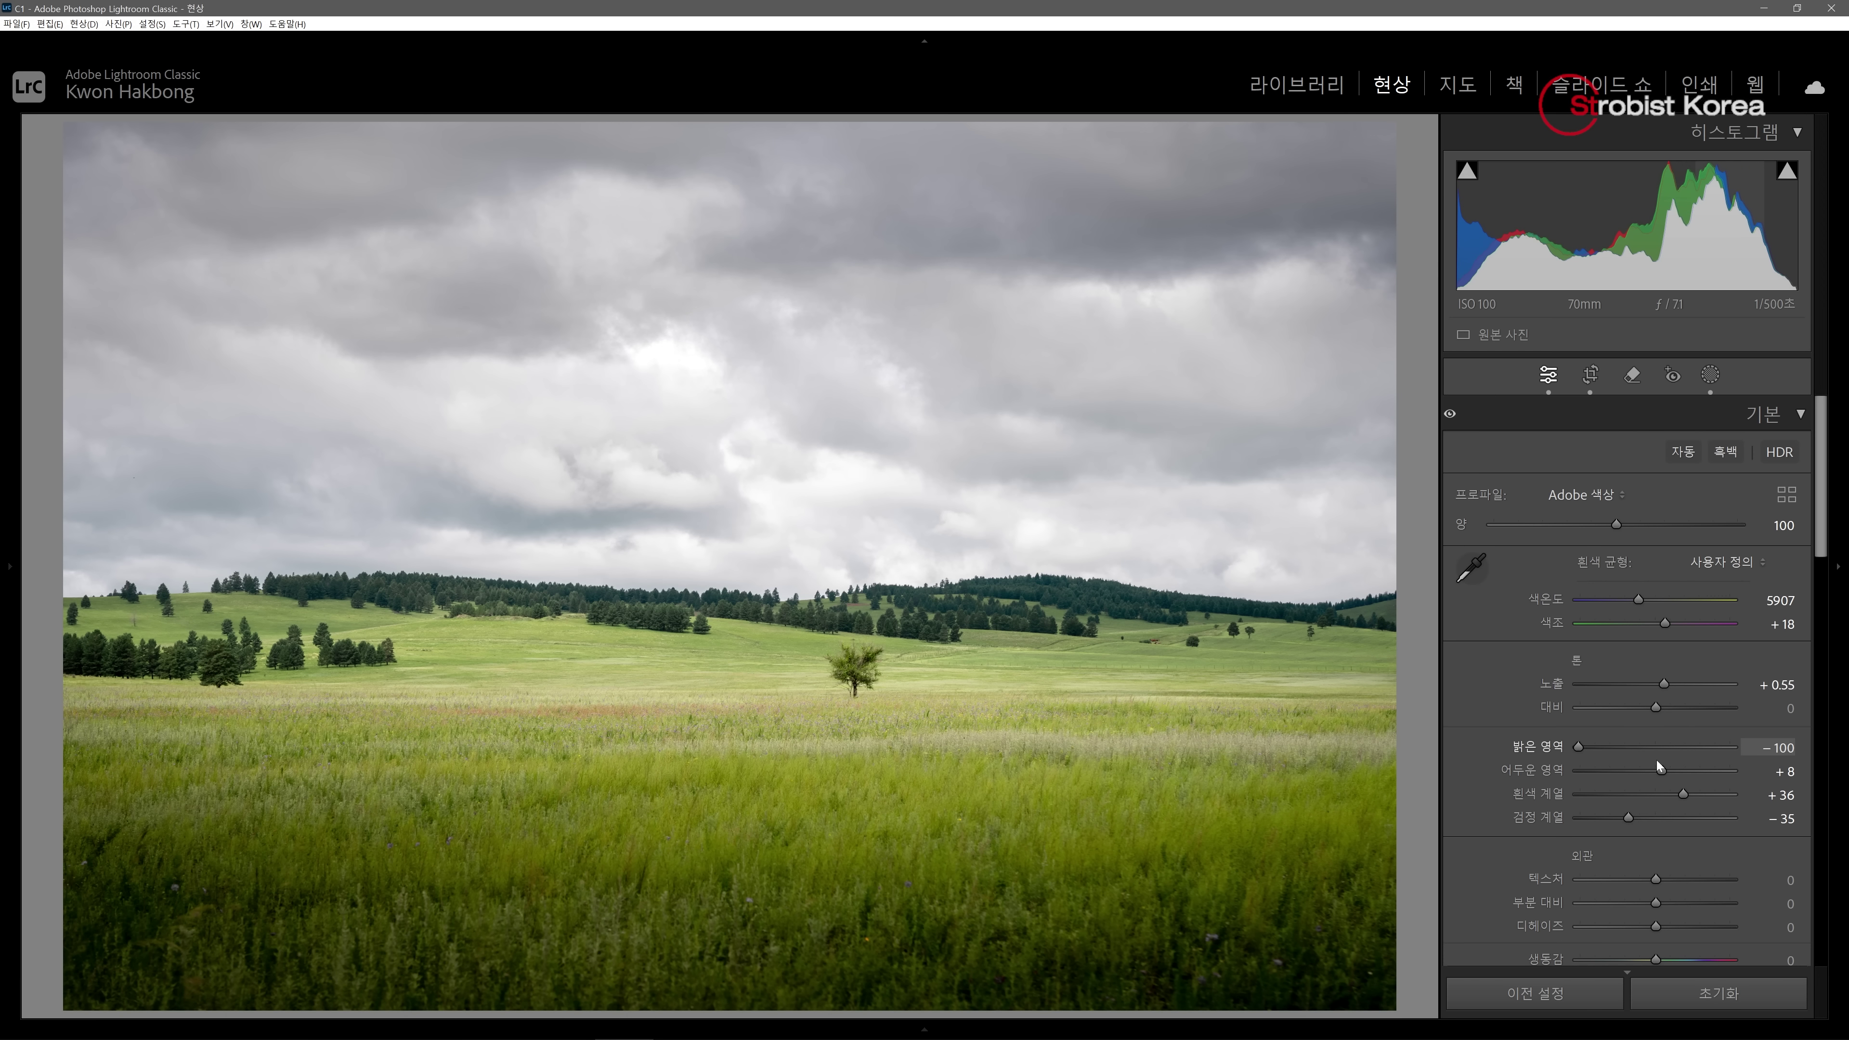
left_click_drag(1679, 788, 1673, 790)
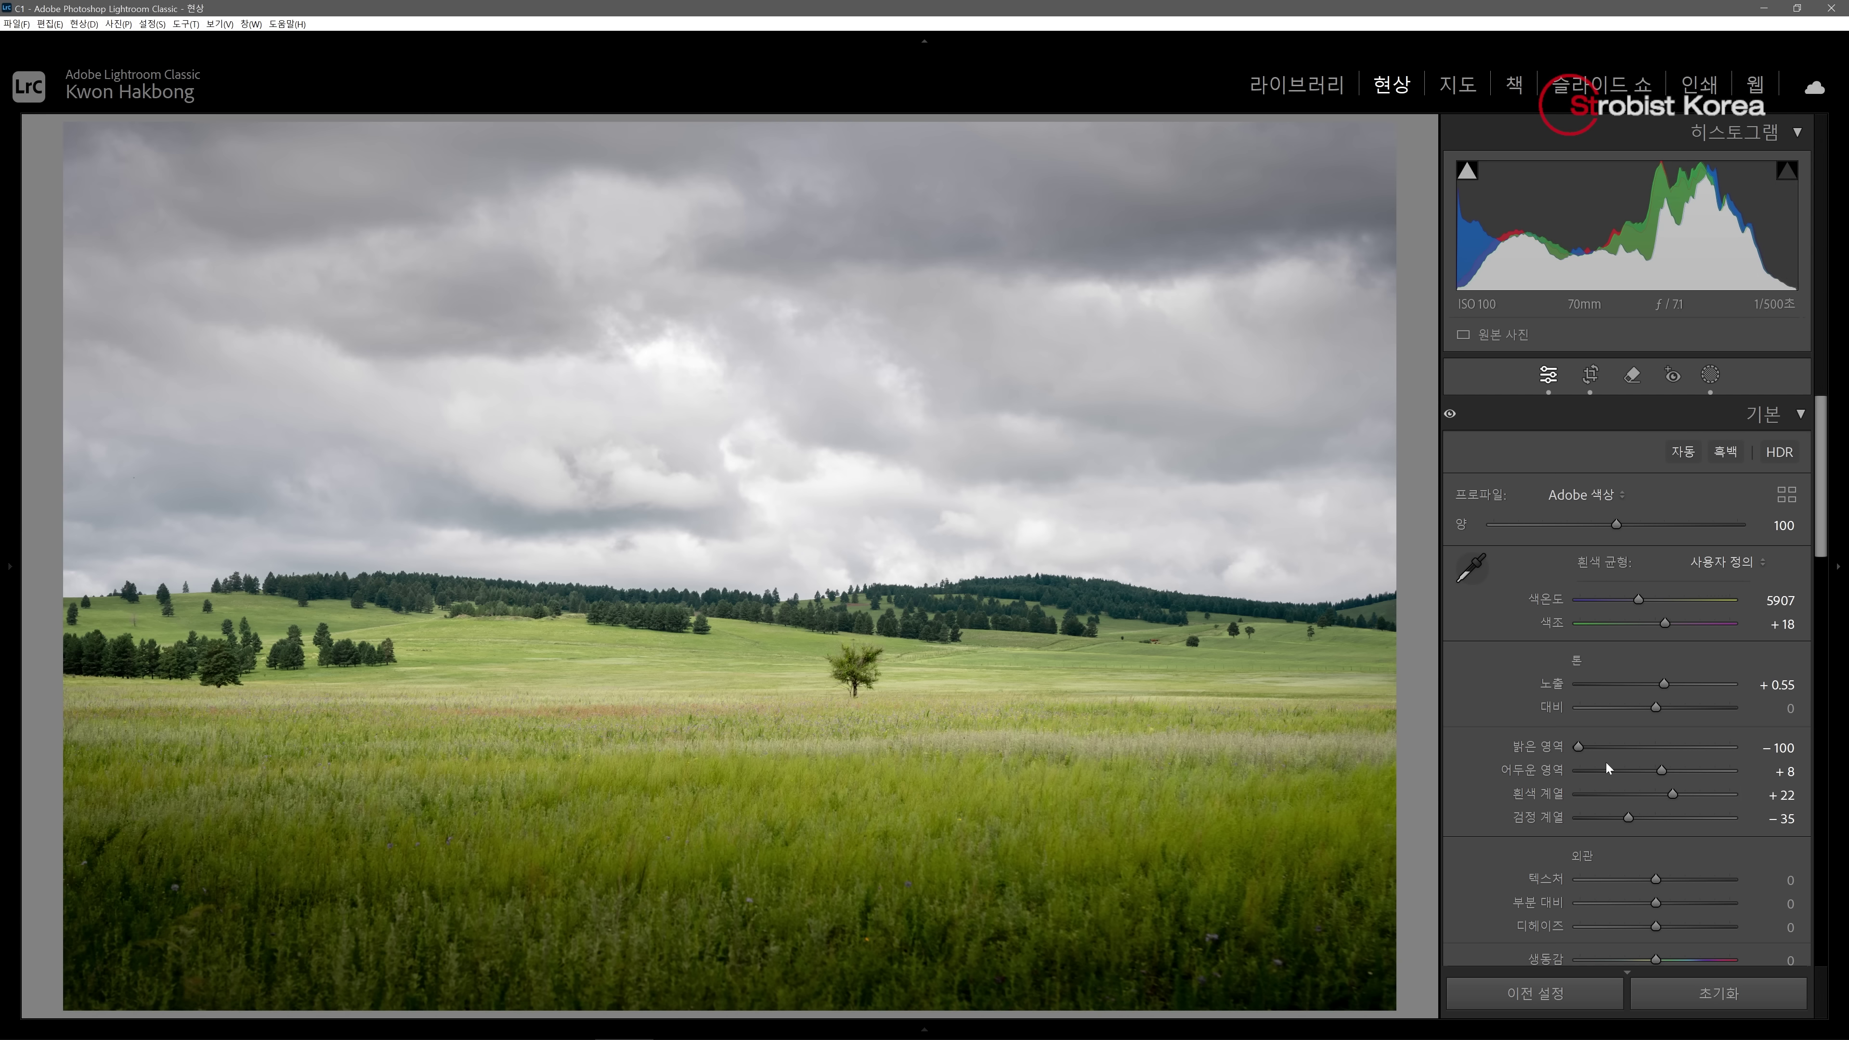
Open the sixth photo, the dirt road seen through the vehicle window, for developing and lower its whites (흰색 계열)
key("g")
double_click(969, 667)
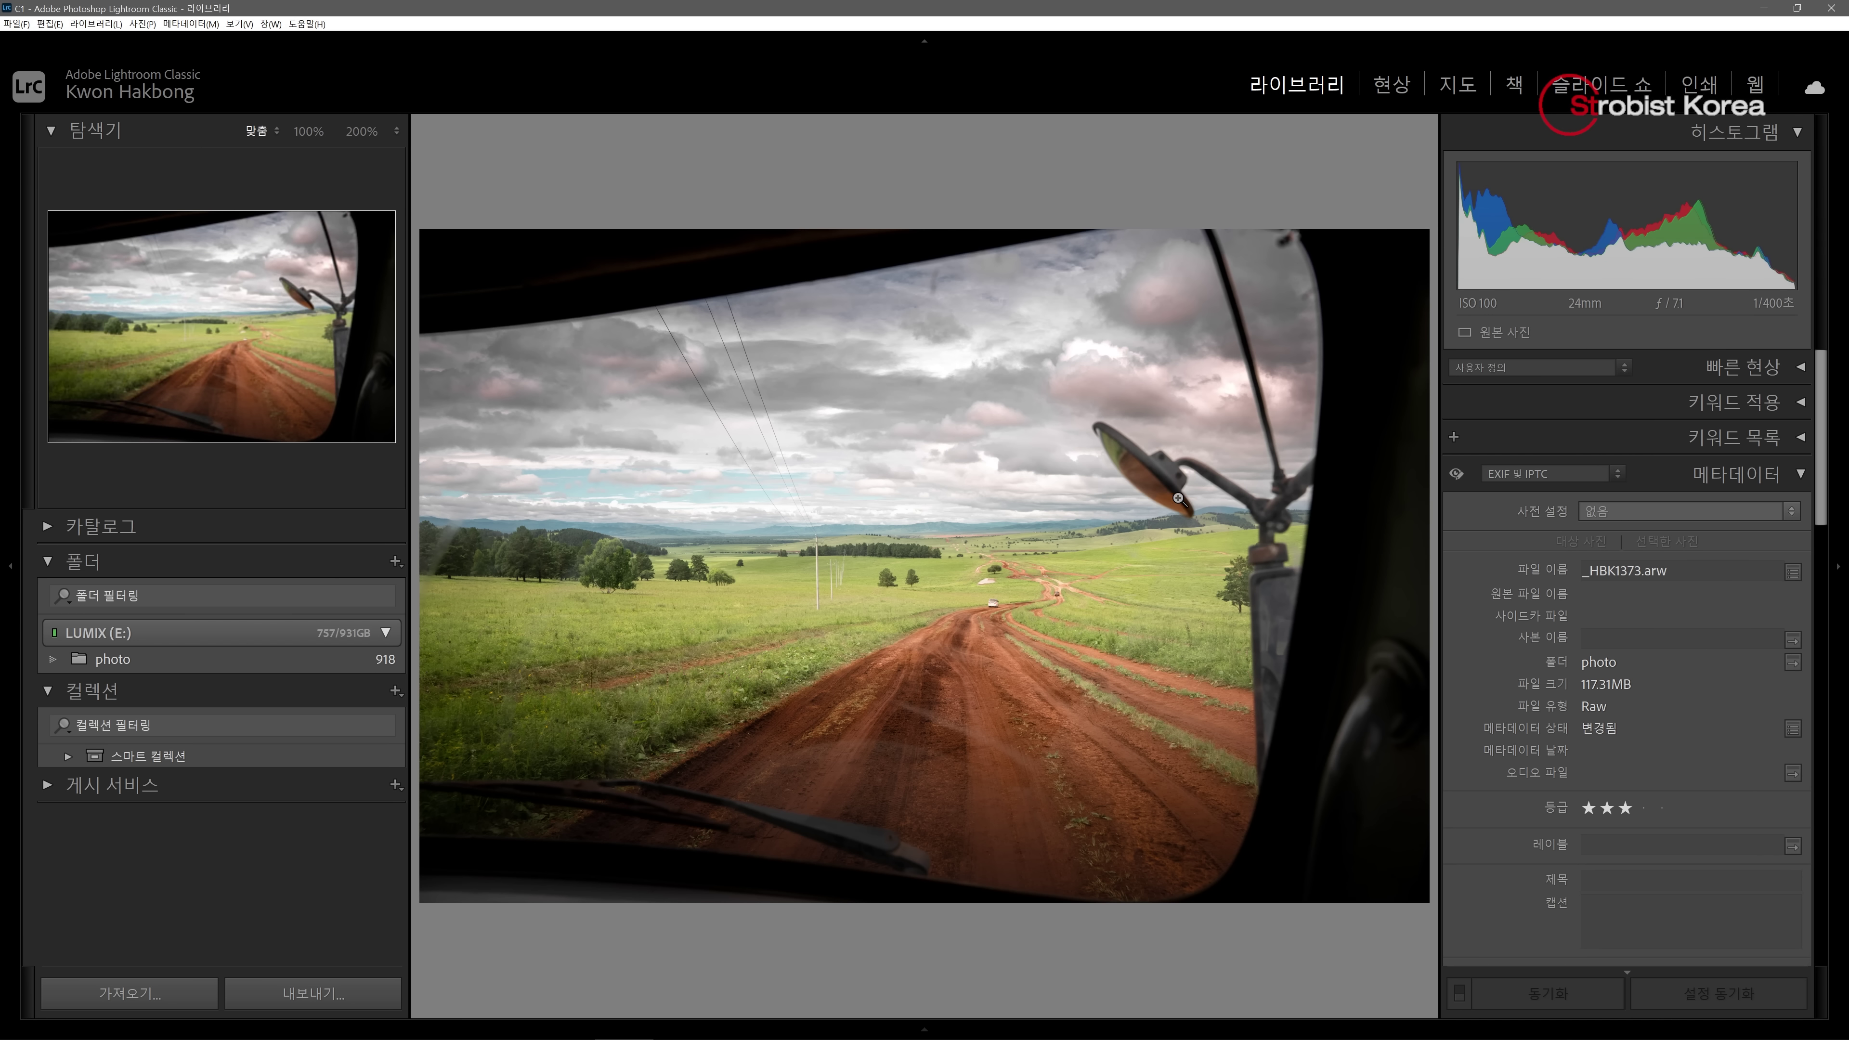
key("d")
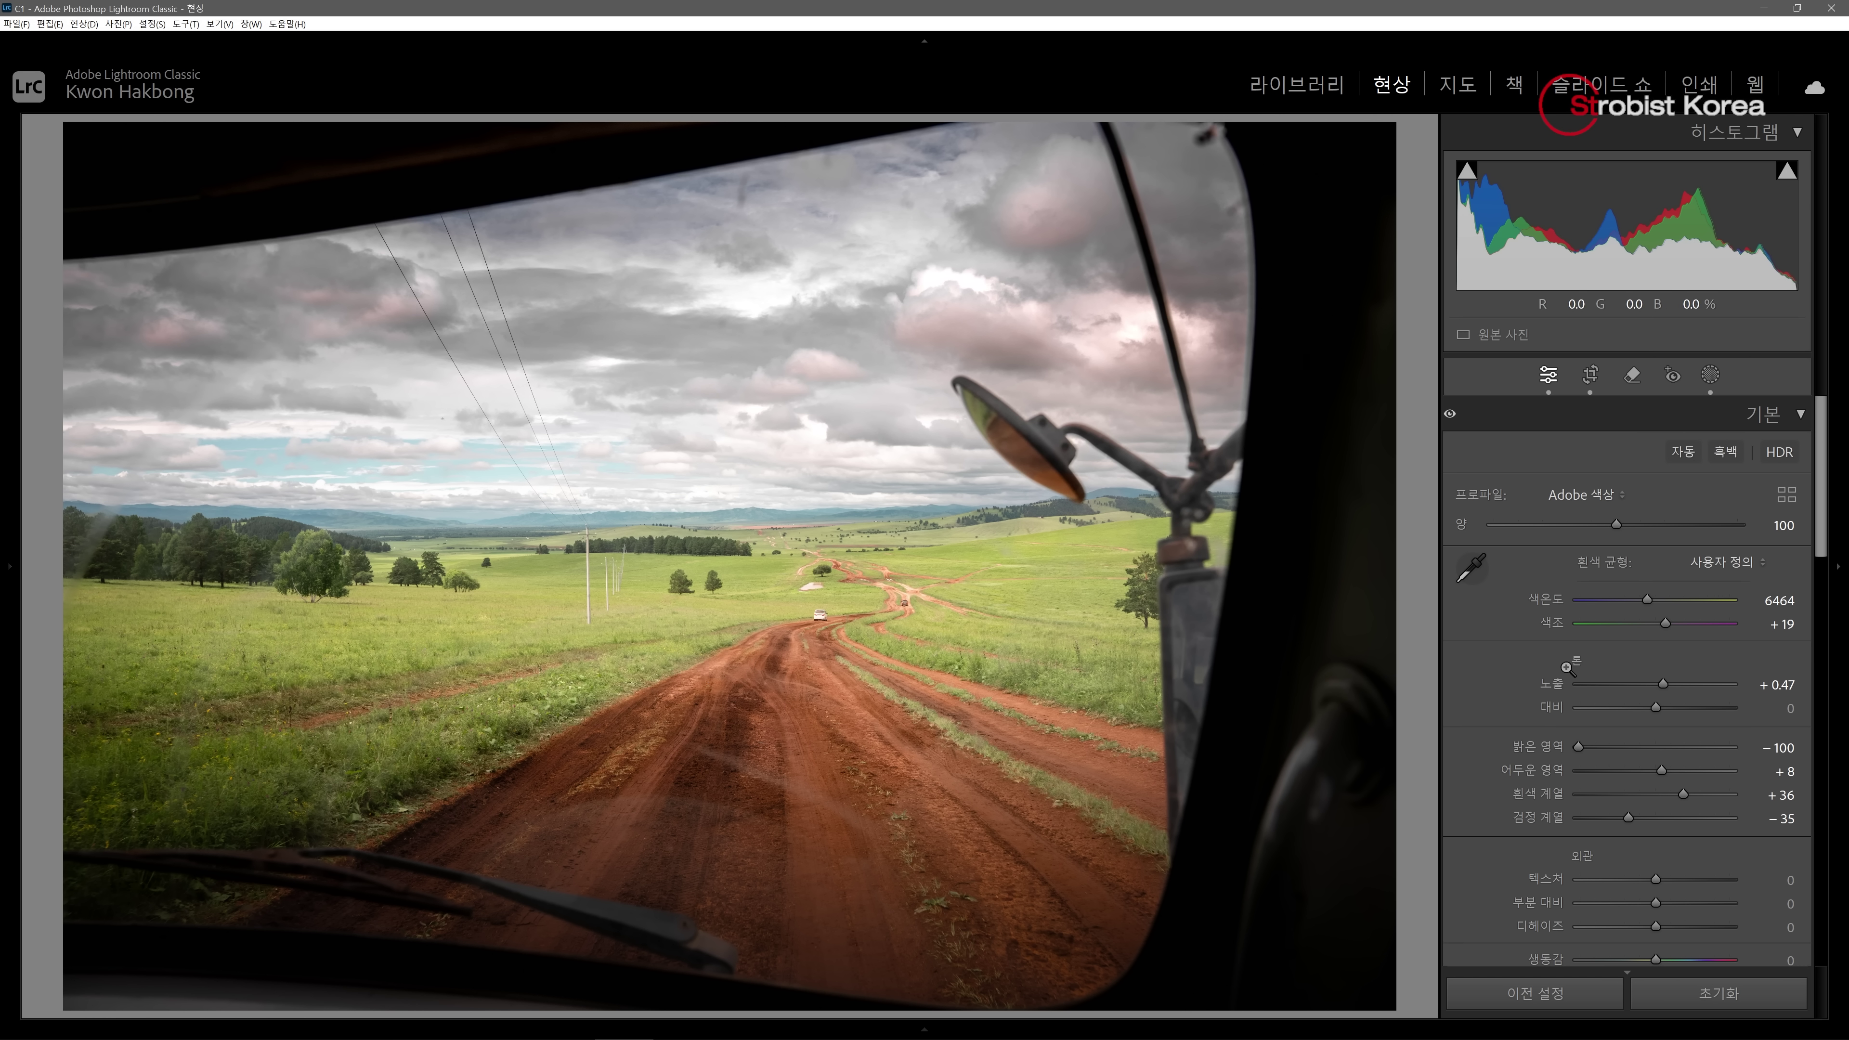
left_click_drag(1684, 793, 1665, 789)
In the photo's color mix (색상 혼합), set the saturation (채도) of orange (주황) to +30 and green (초록) to +42
left_click_drag(1826, 537, 1825, 672)
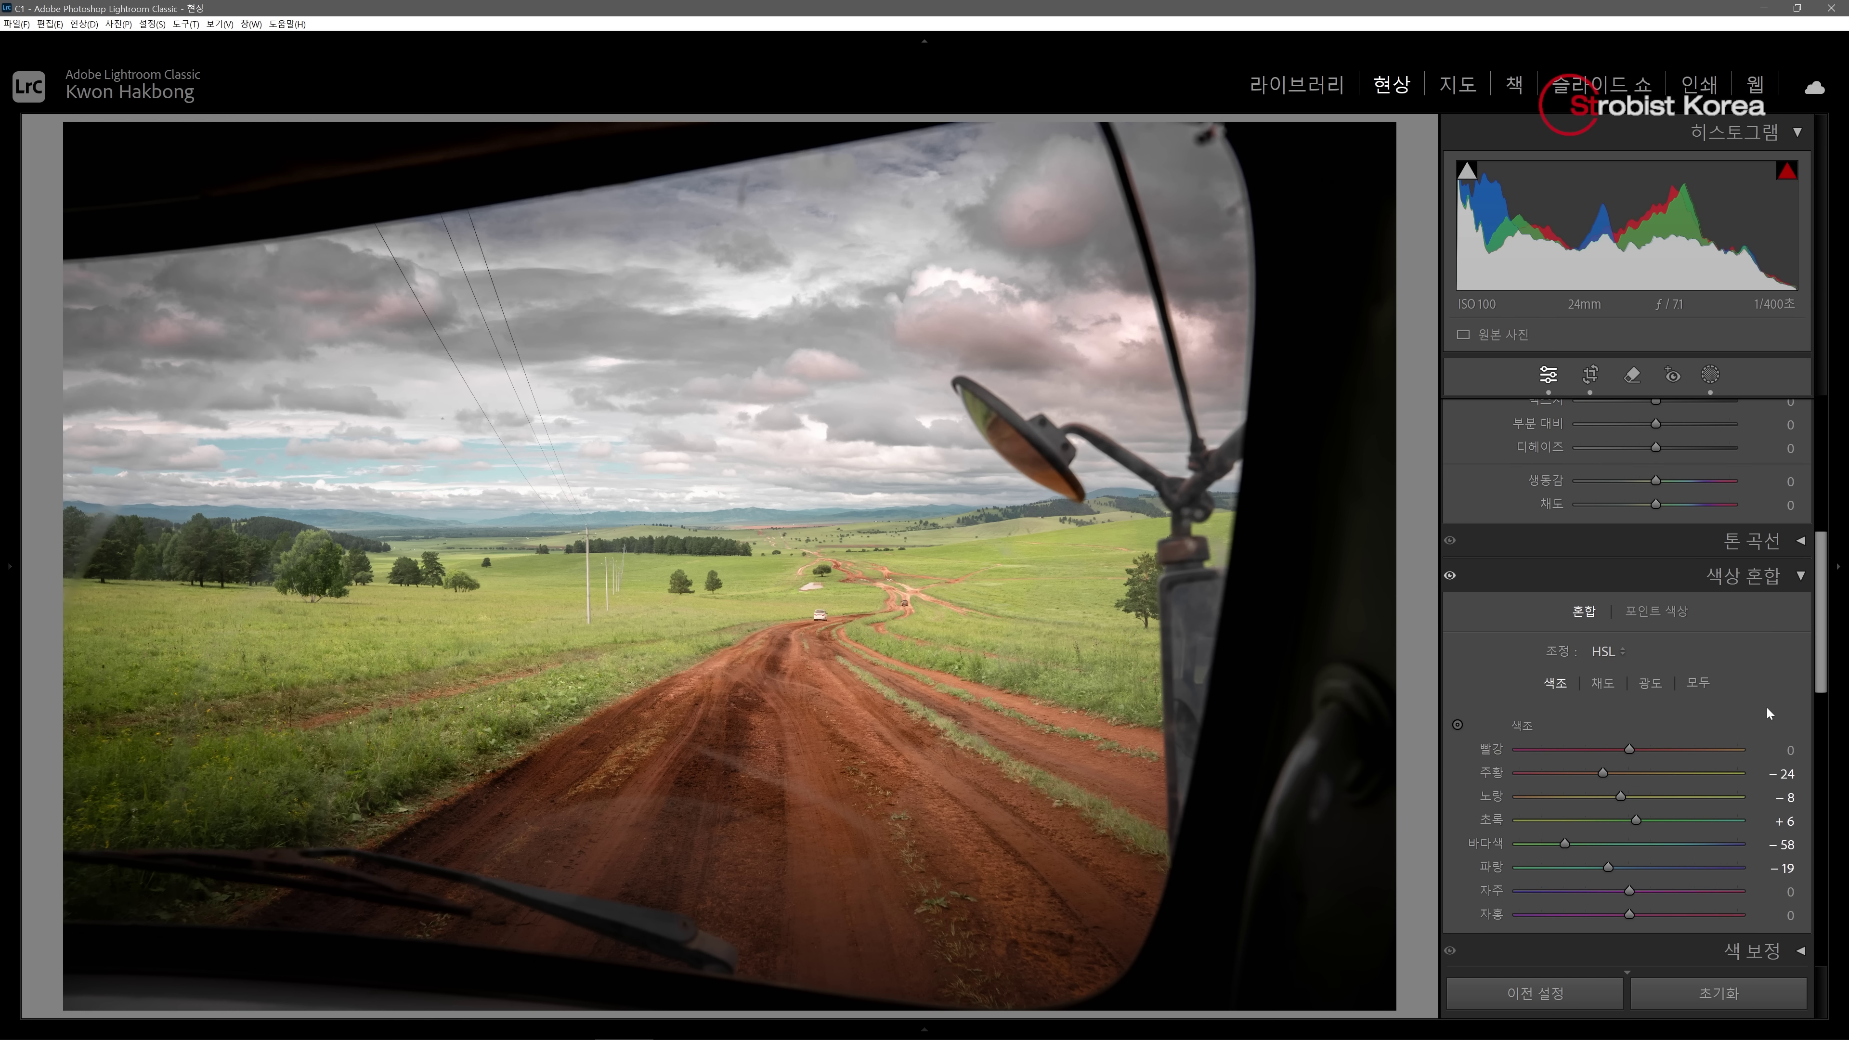
left_click(1602, 683)
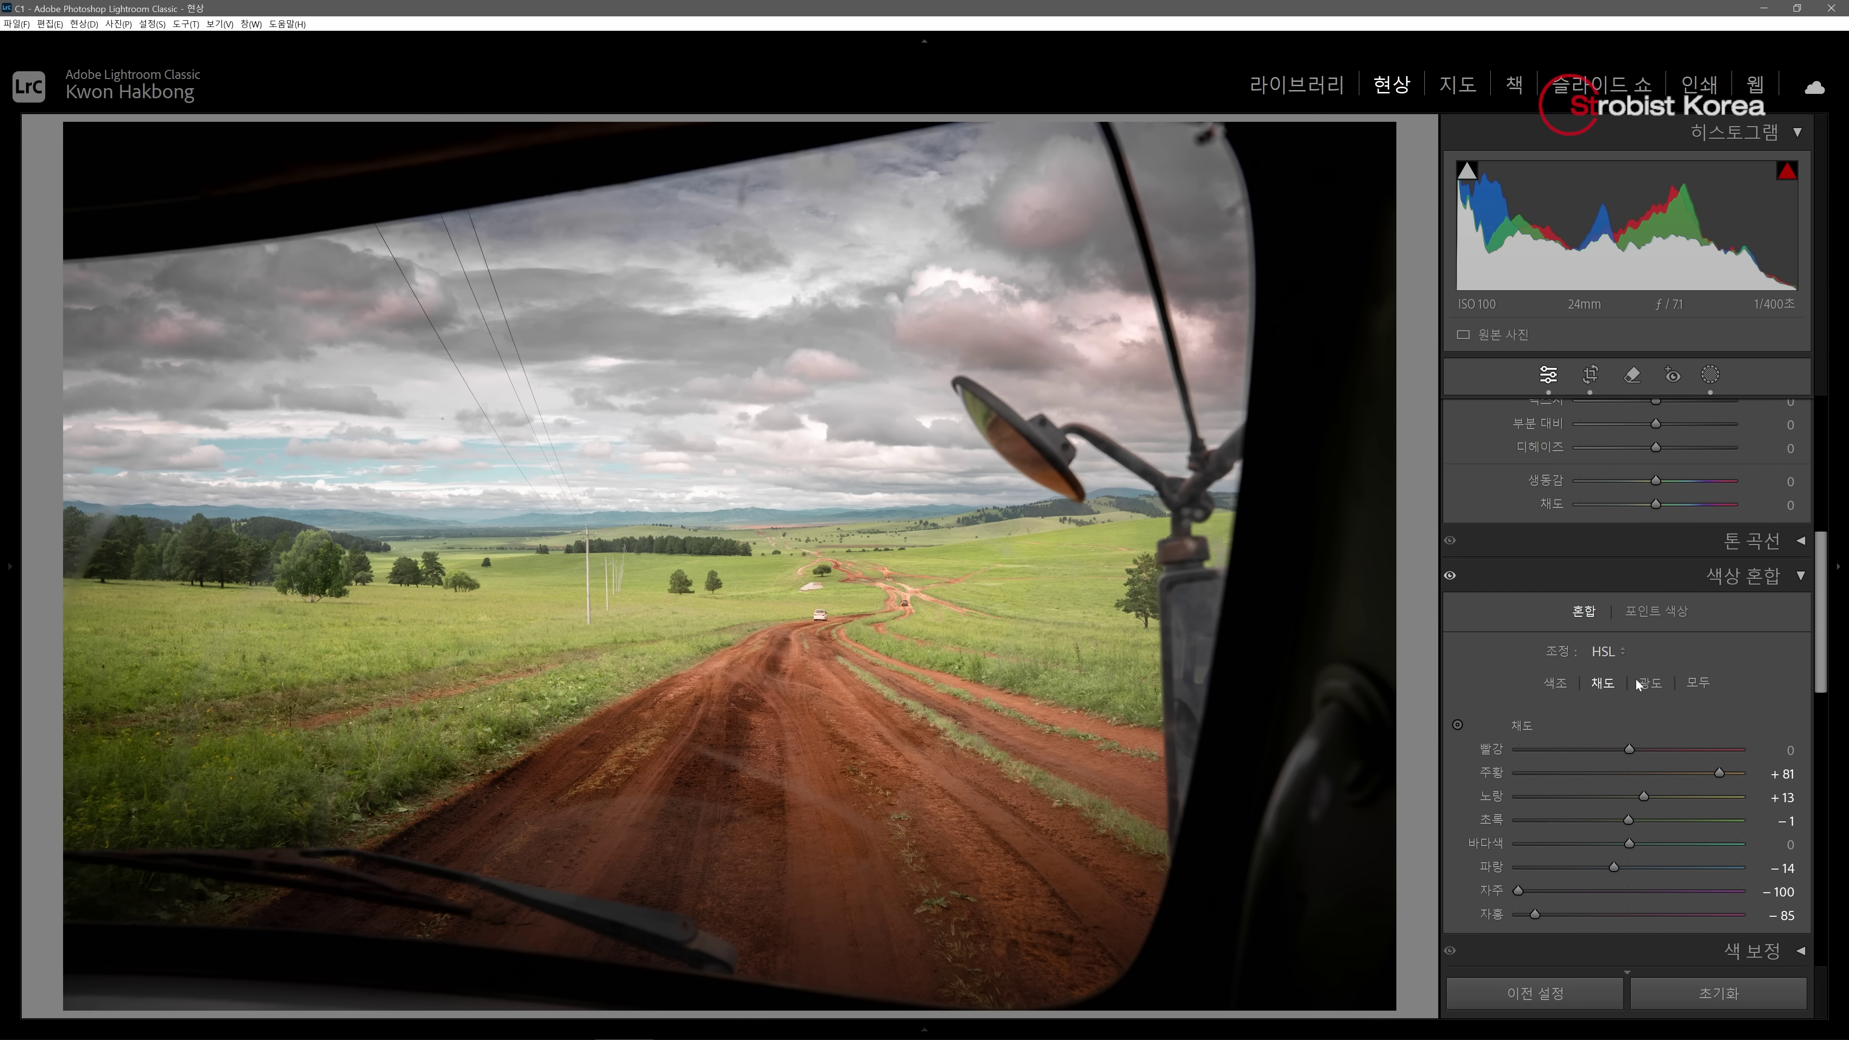
left_click_drag(1719, 773, 1674, 818)
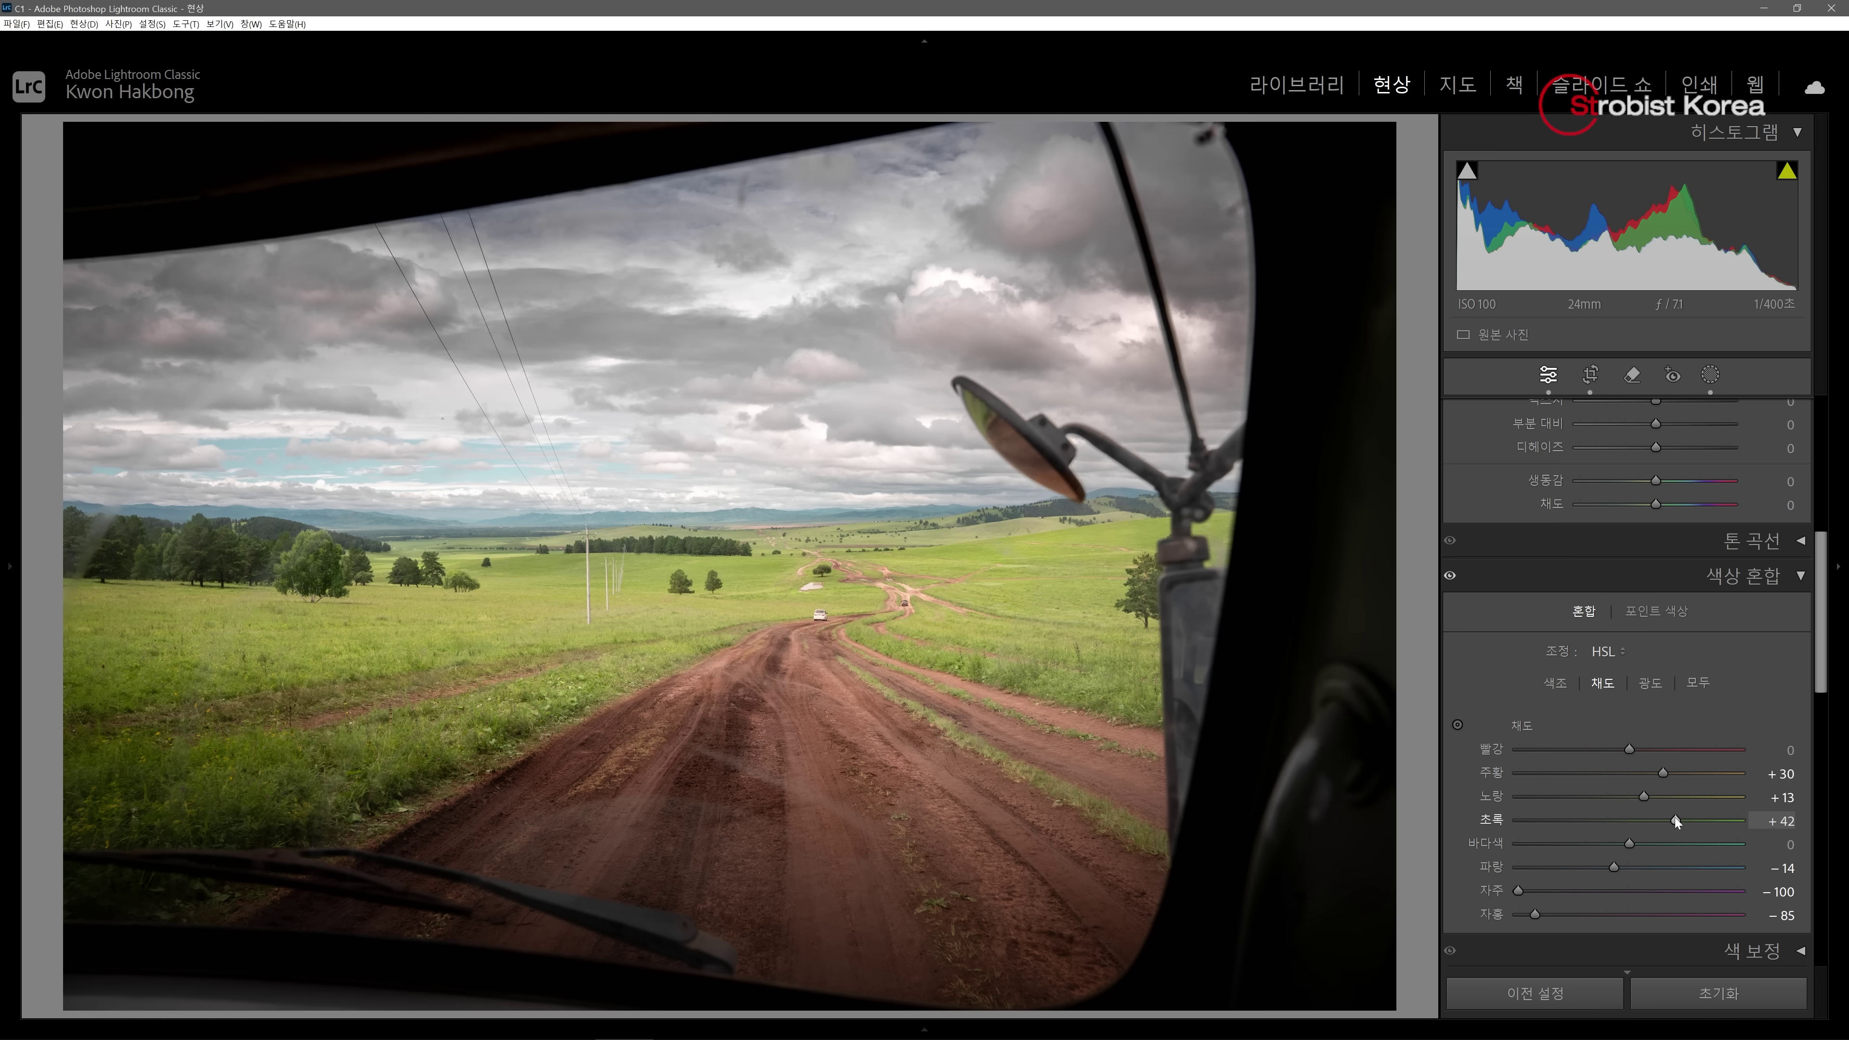
Develop the seventh photo with exposure (노출) at +0.51 and return to the grid
key("g")
scroll(874, 692, "down", 3)
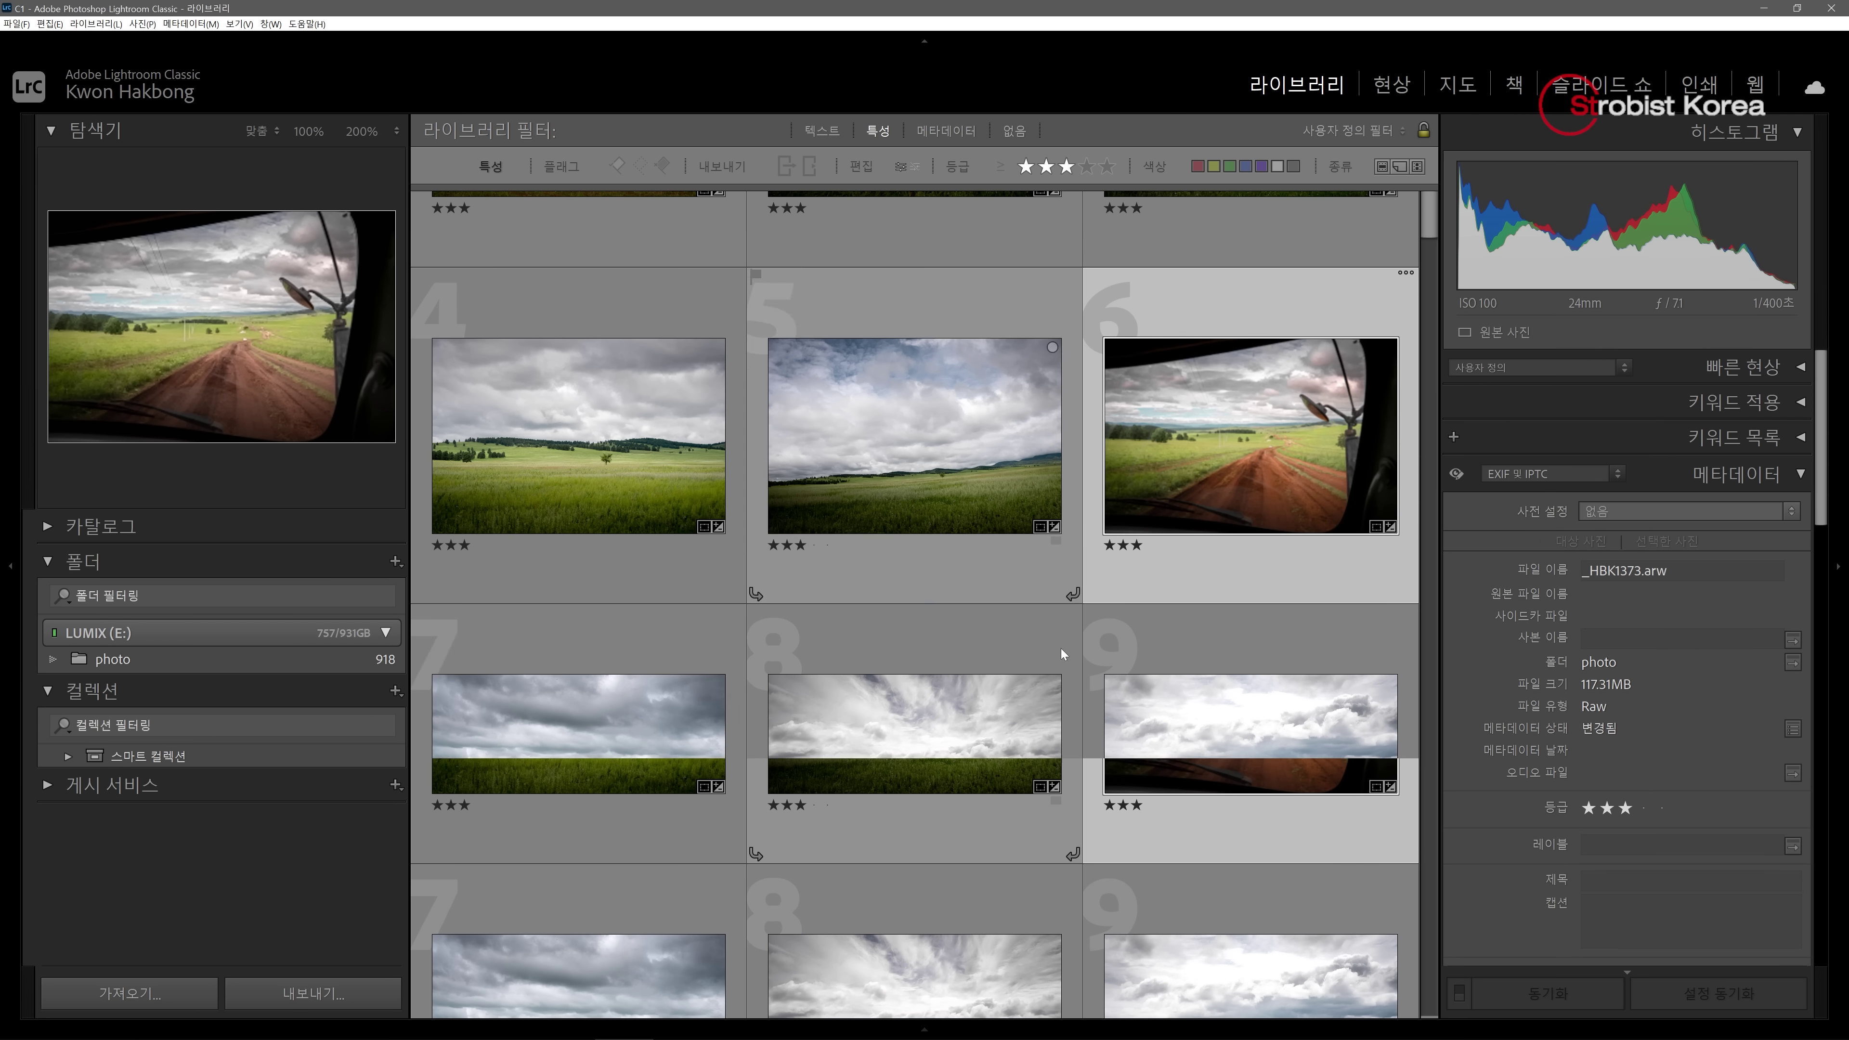
left_click(579, 748)
key("d")
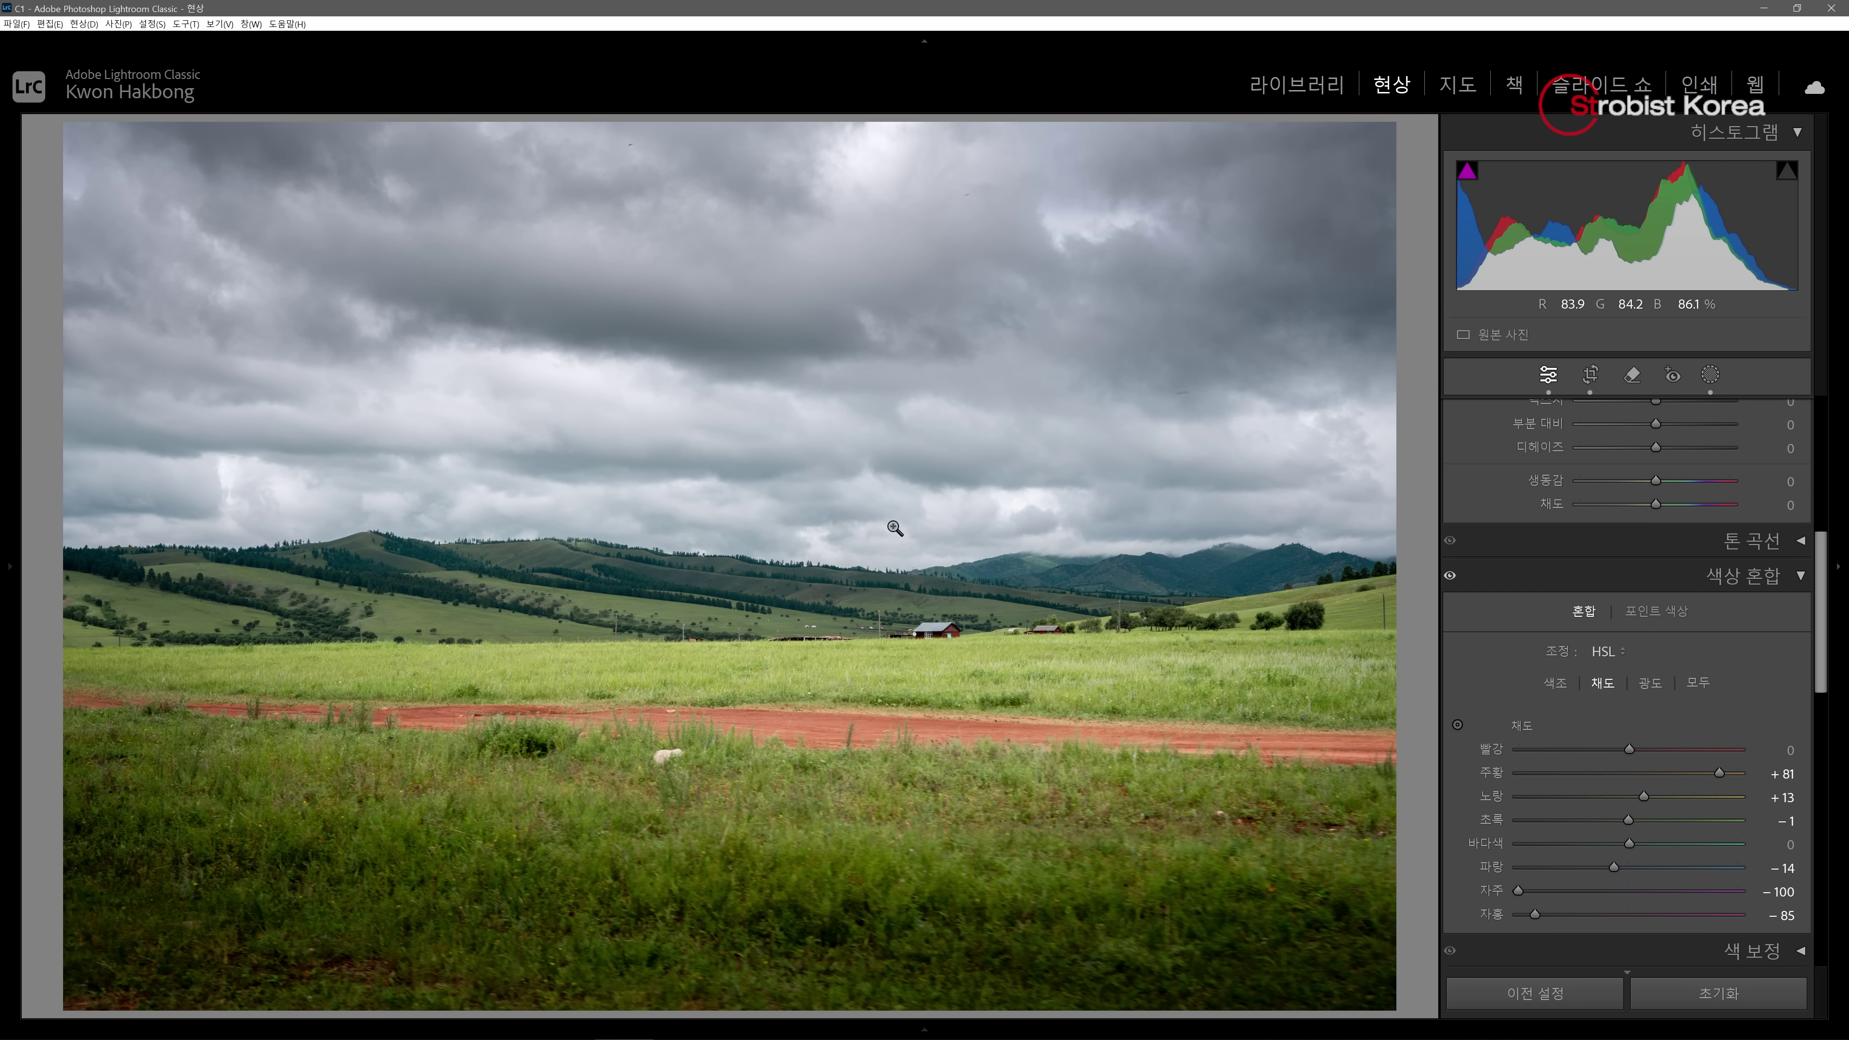
scroll(1659, 581, "up", 5)
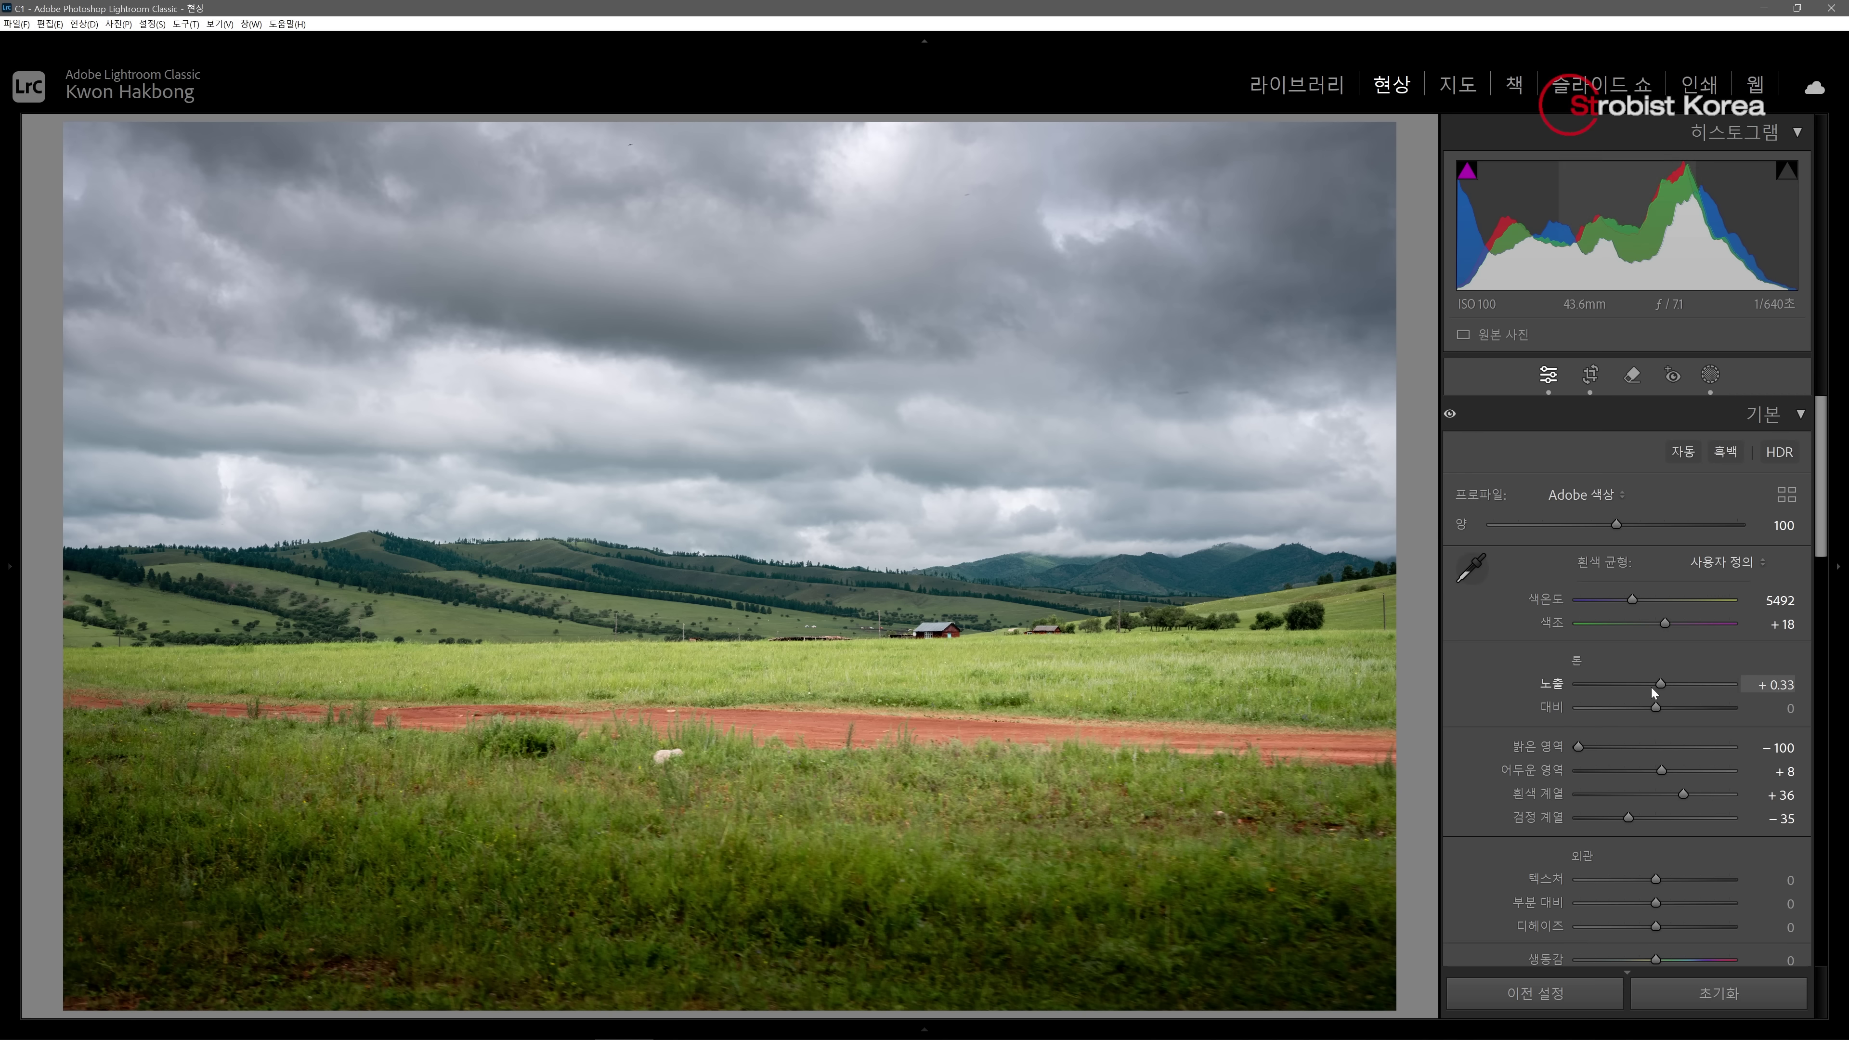
left_click_drag(1659, 683, 1662, 682)
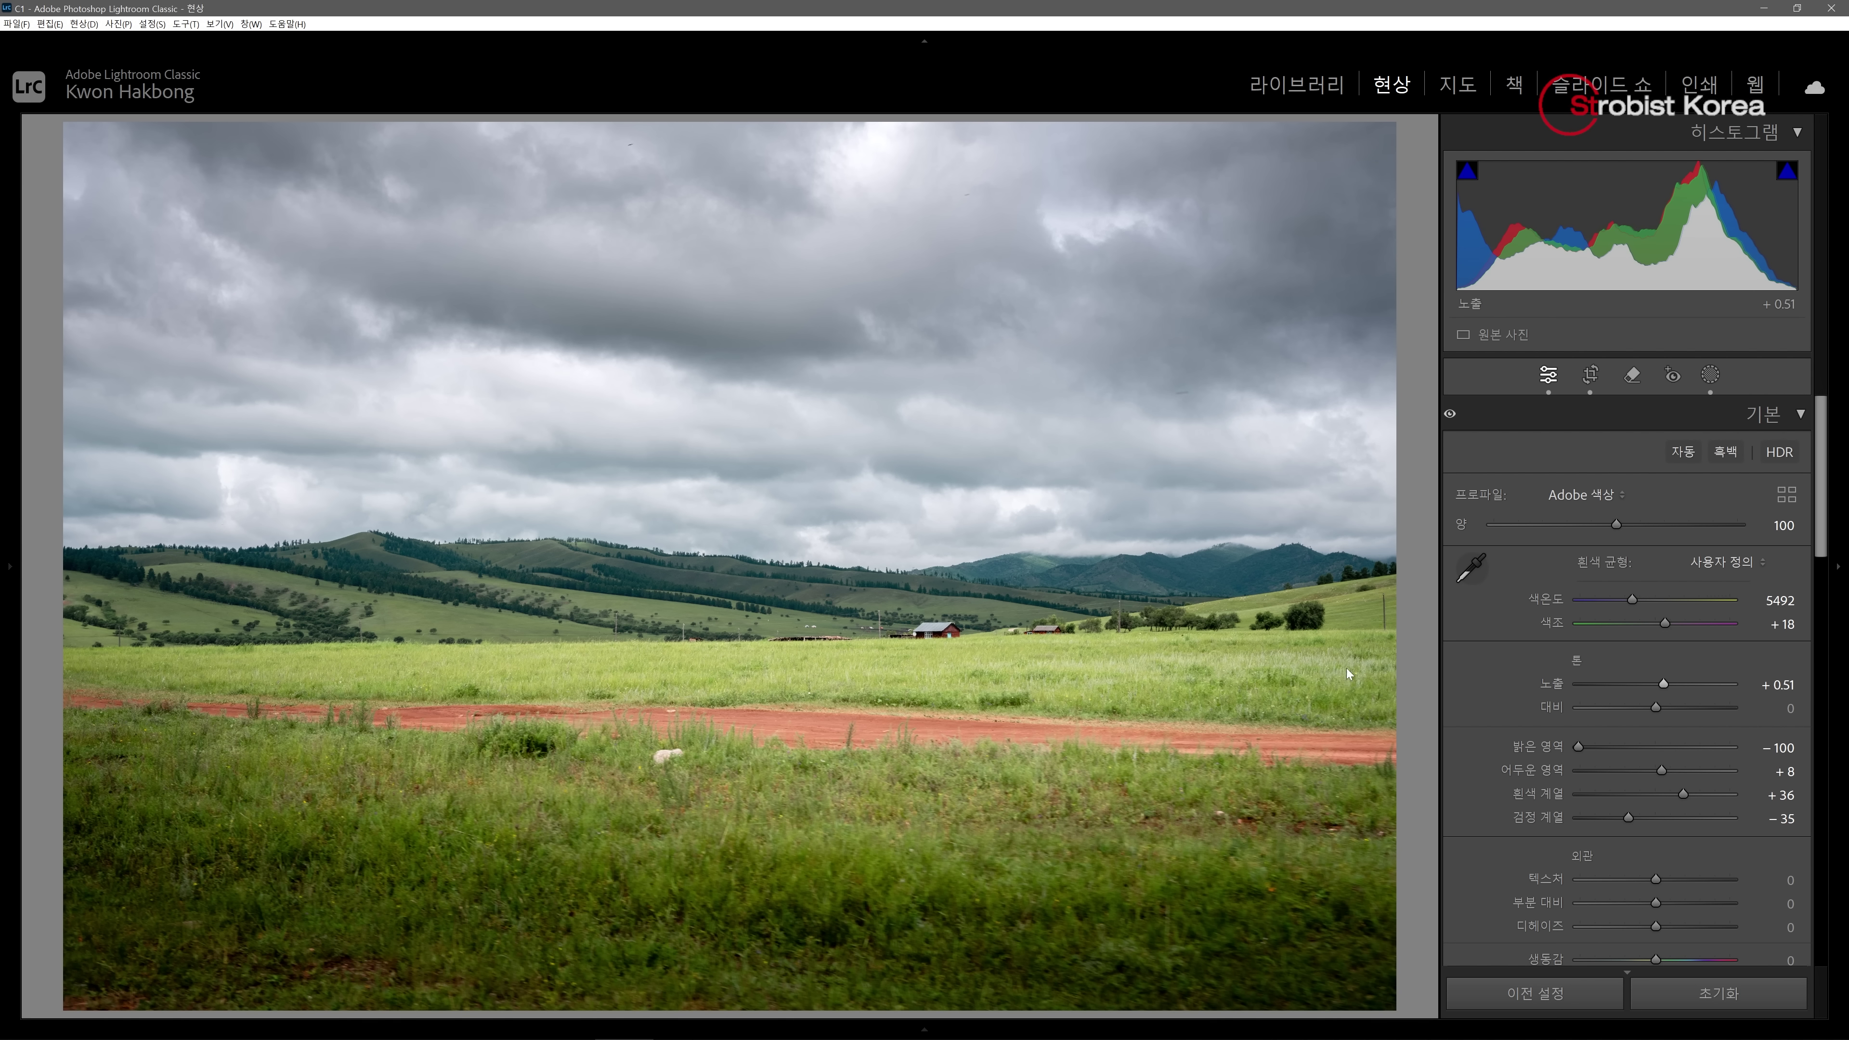
key("g")
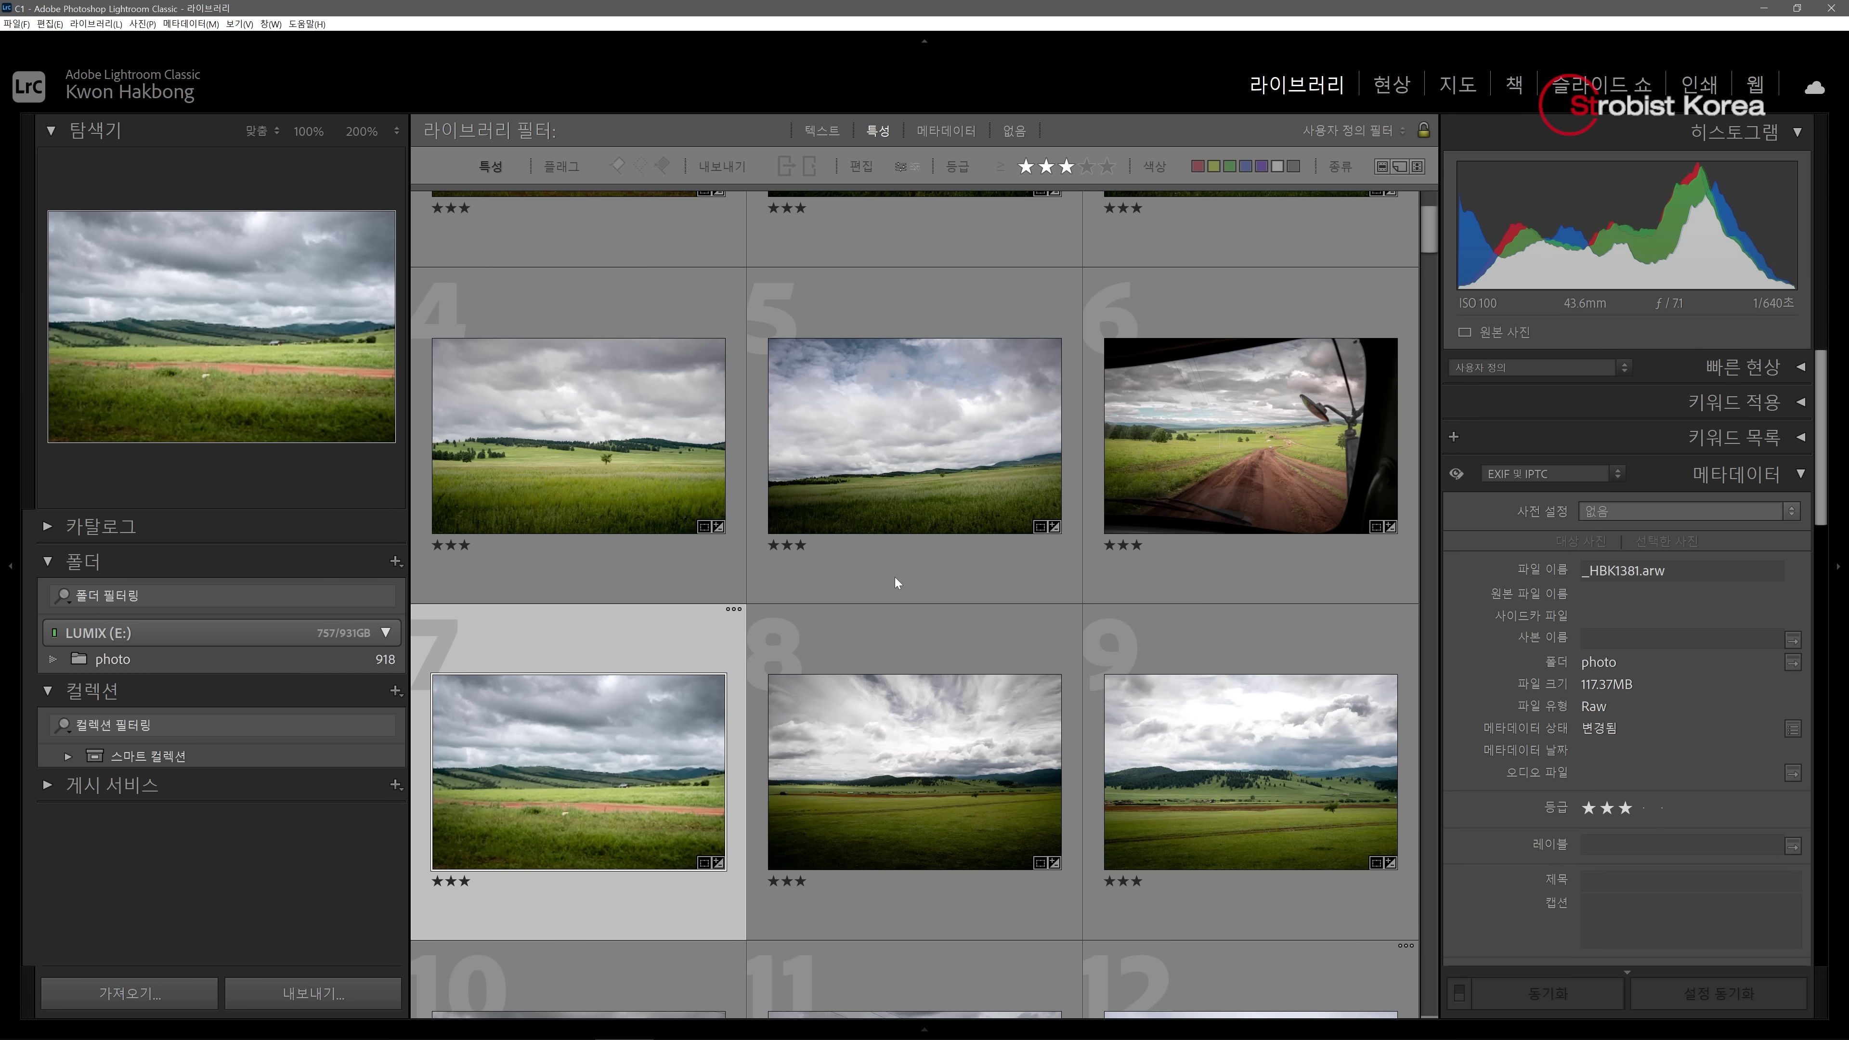
Review the eighth and ninth photos in the grid and examine the plowed-field photo in the Develop view
mouse_move(894, 577)
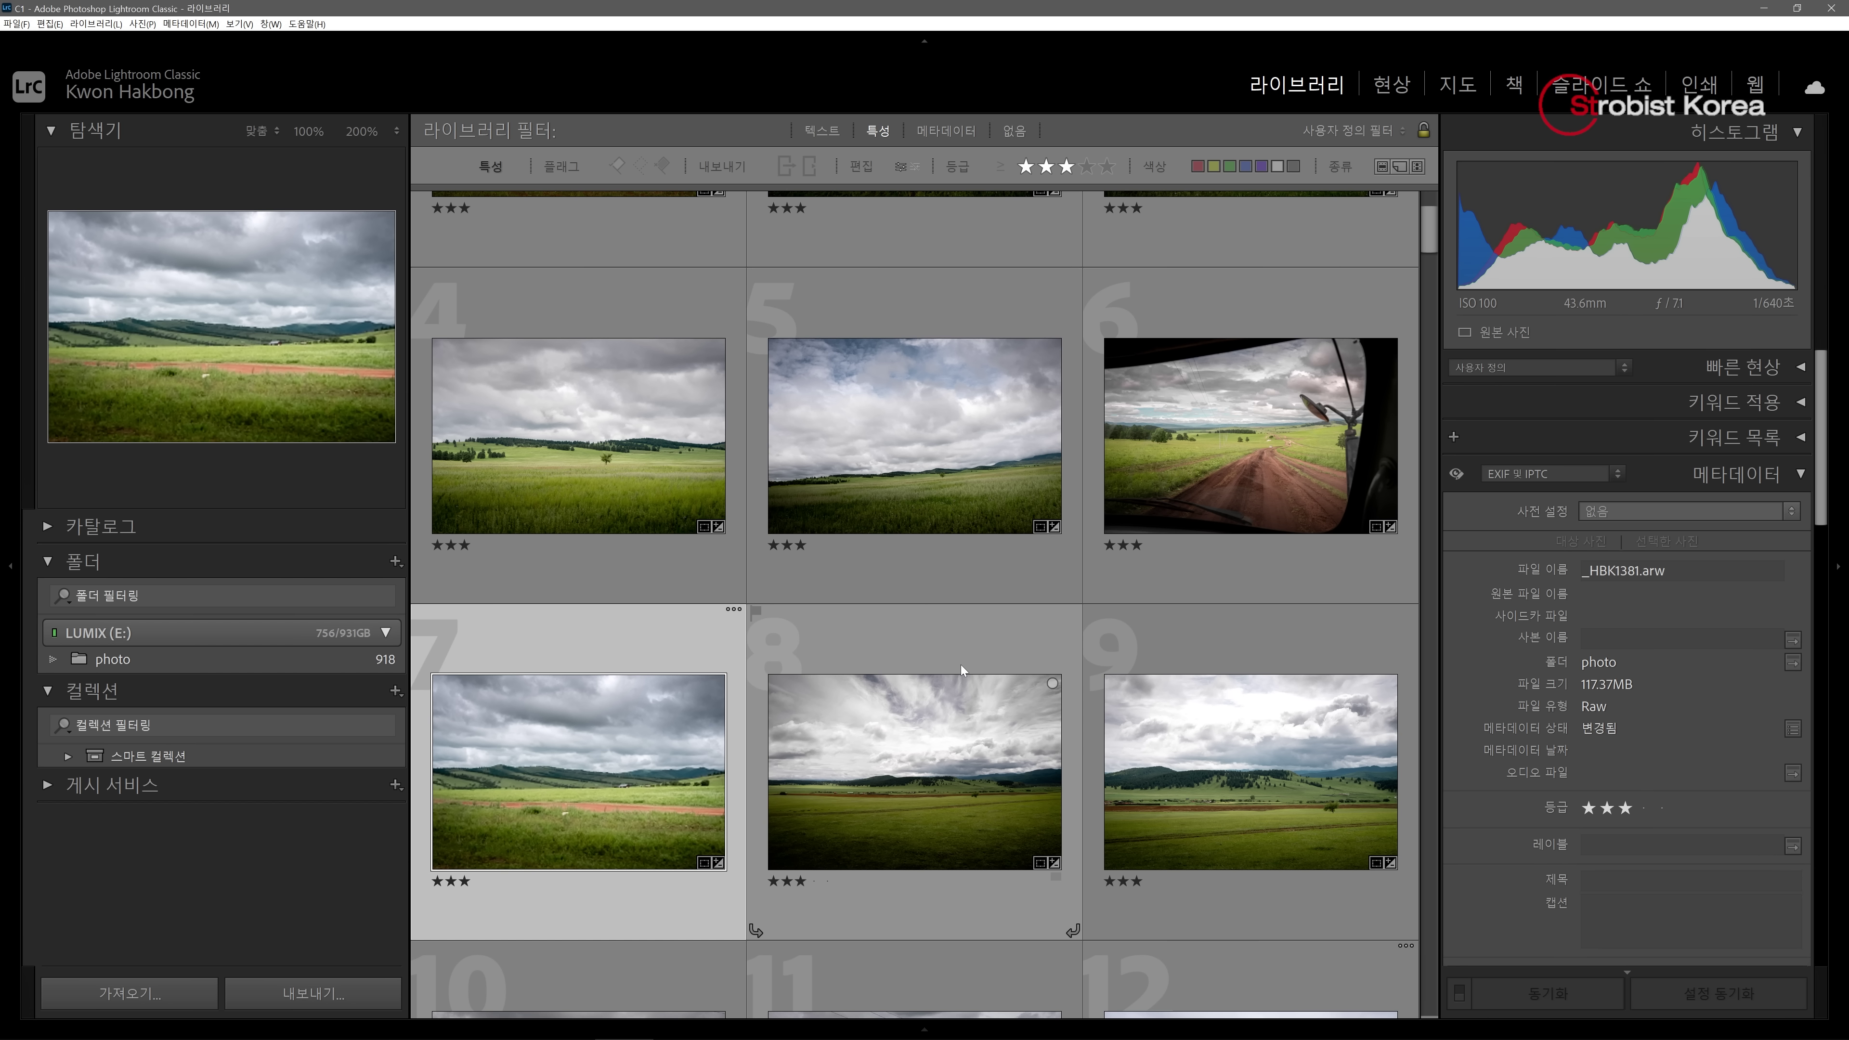
left_click(944, 718)
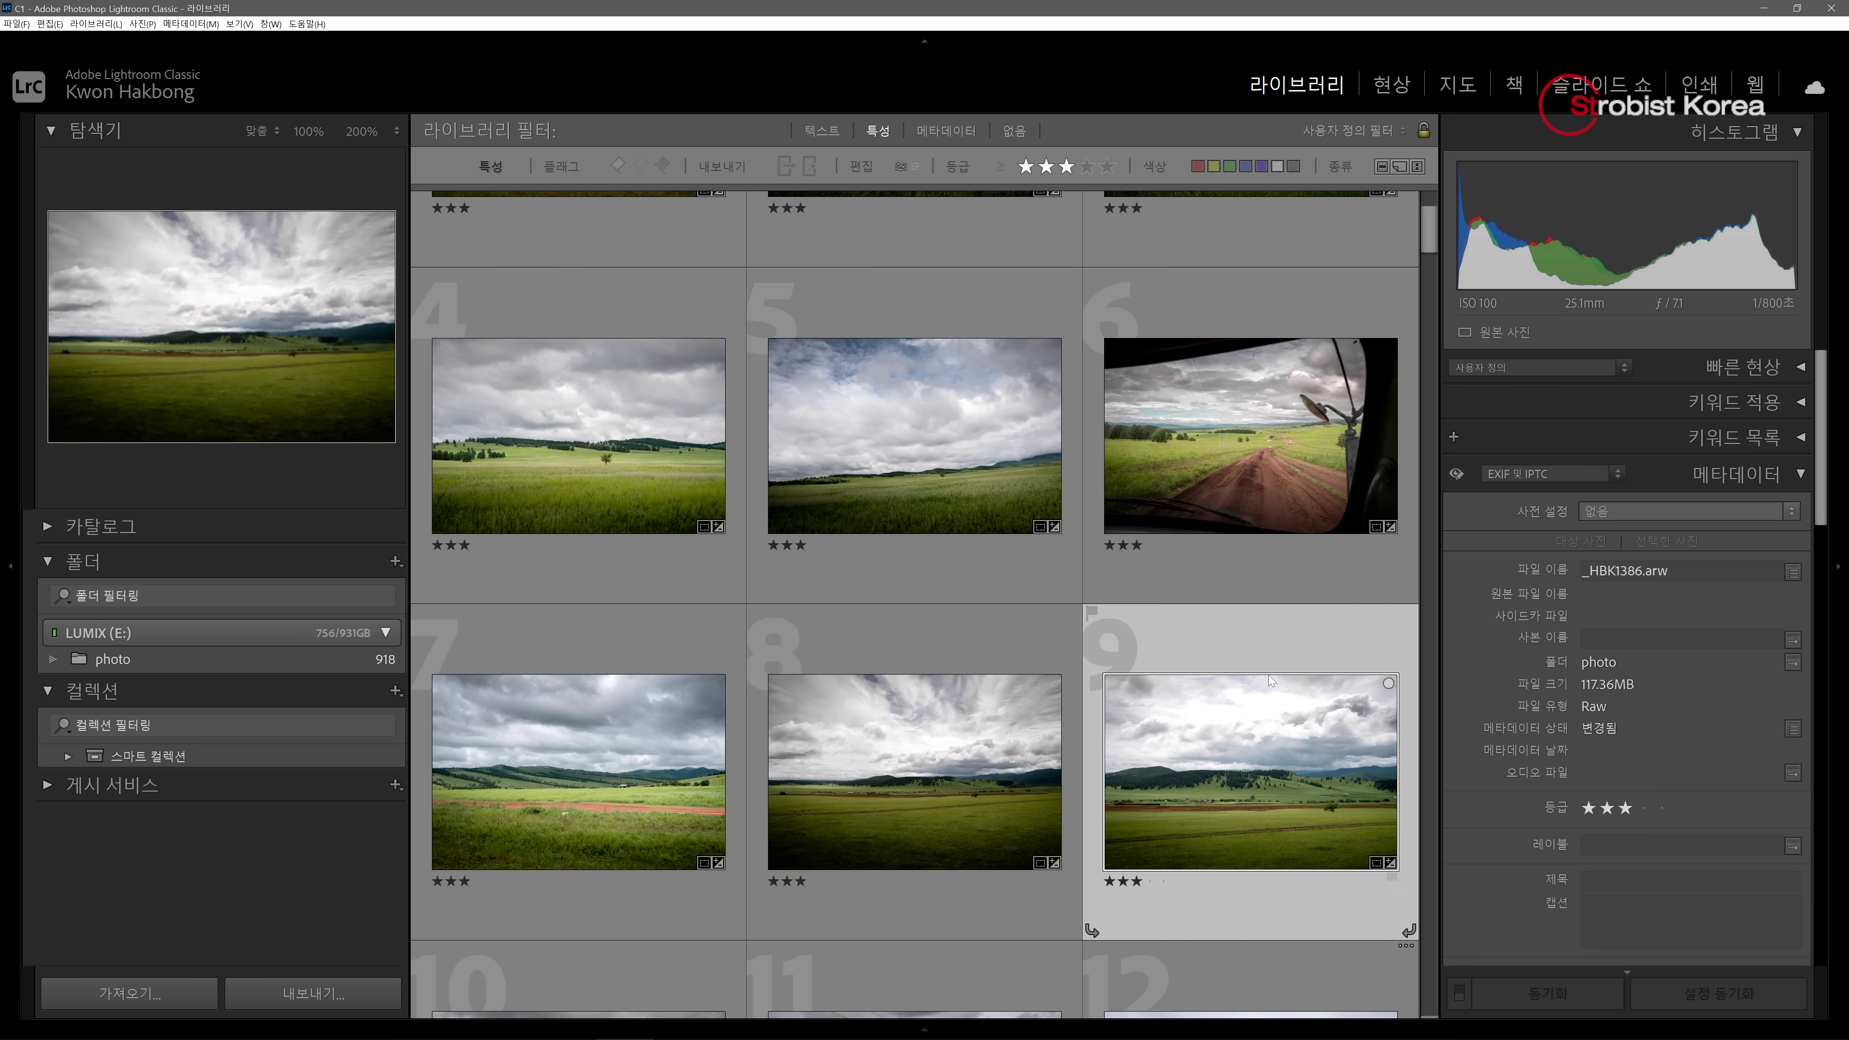
left_click(1243, 749)
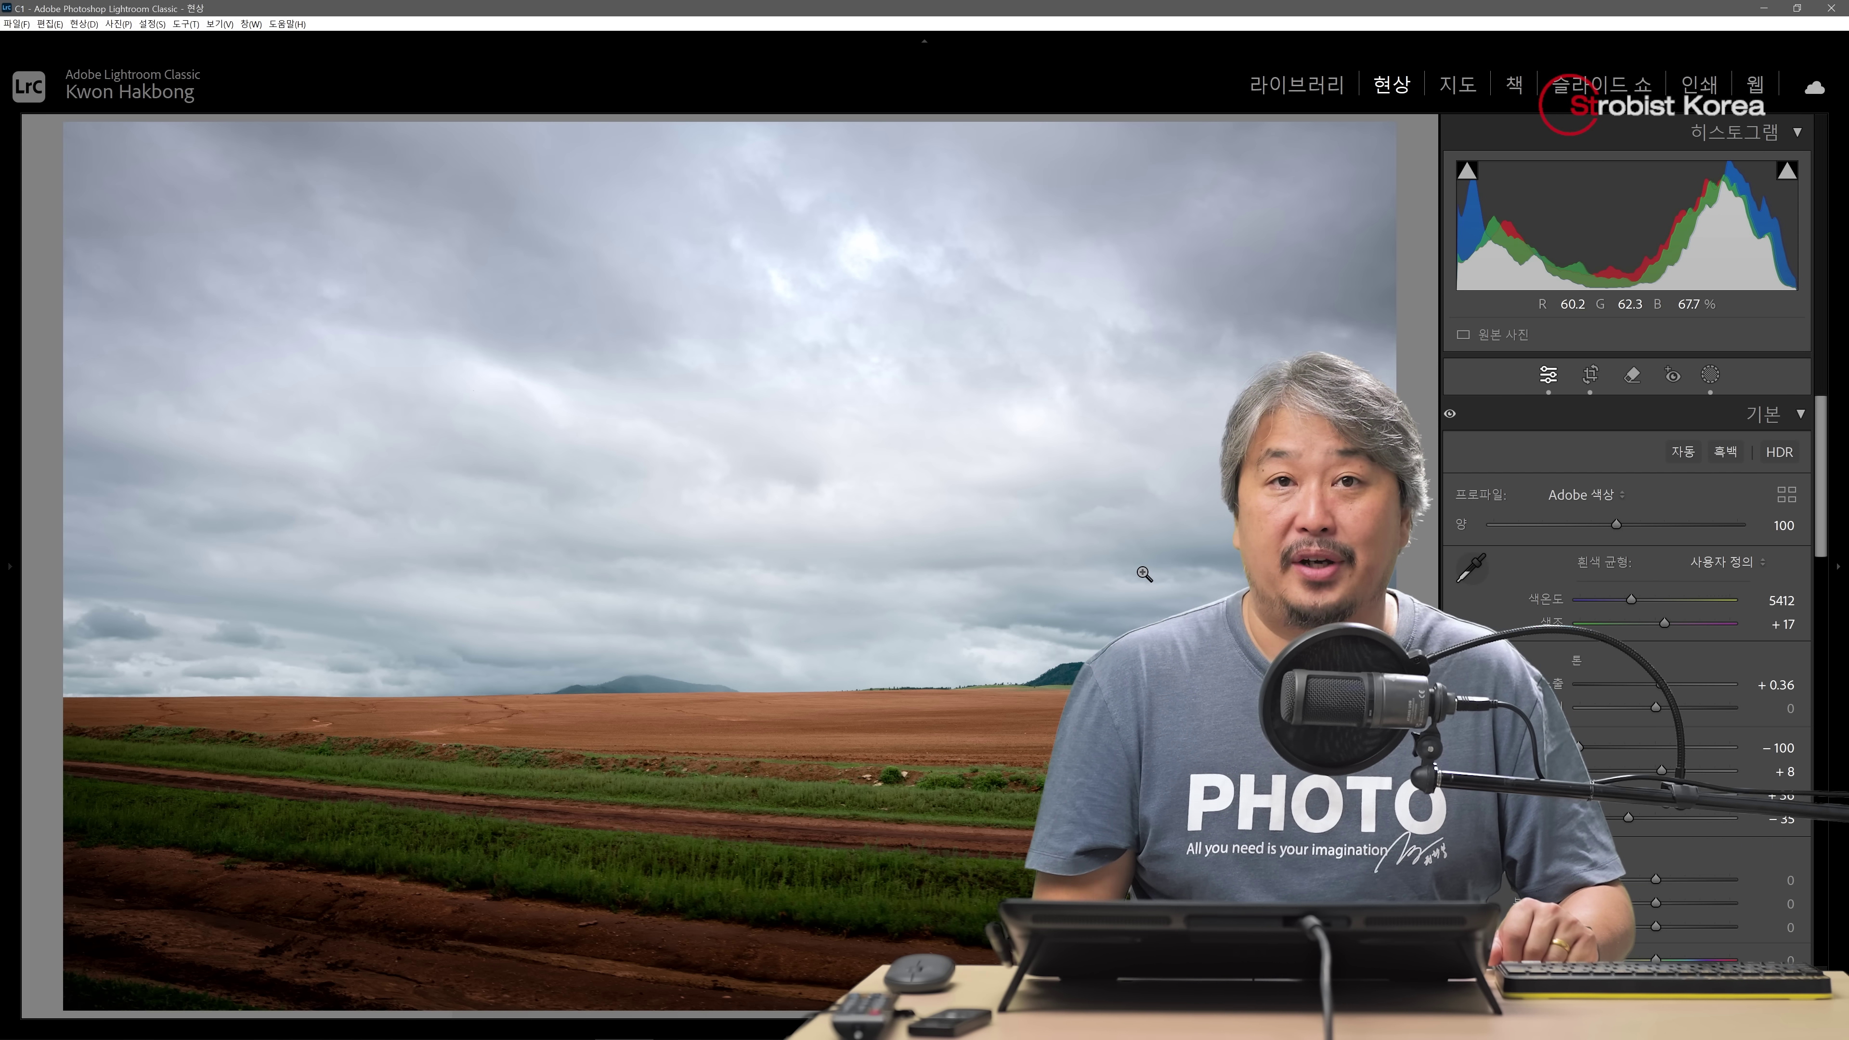
key("g")
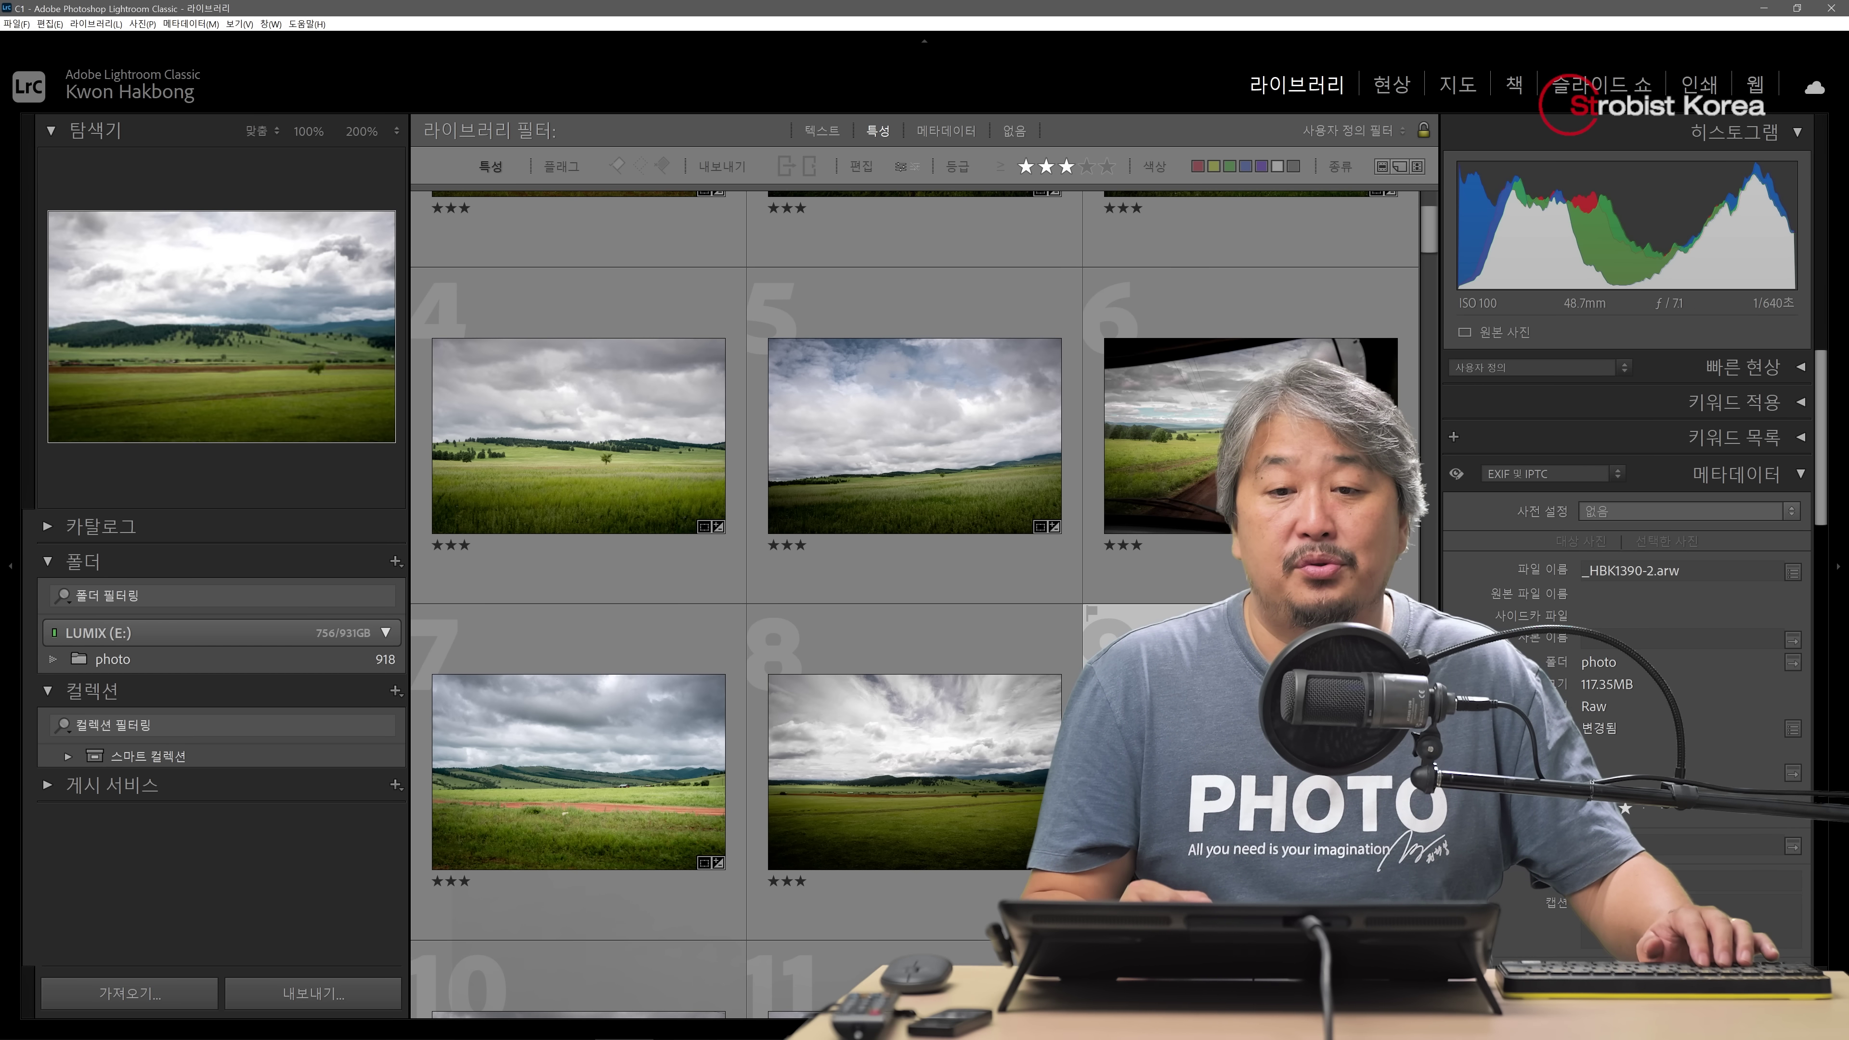
scroll(1145, 574, "down", 5)
key("d")
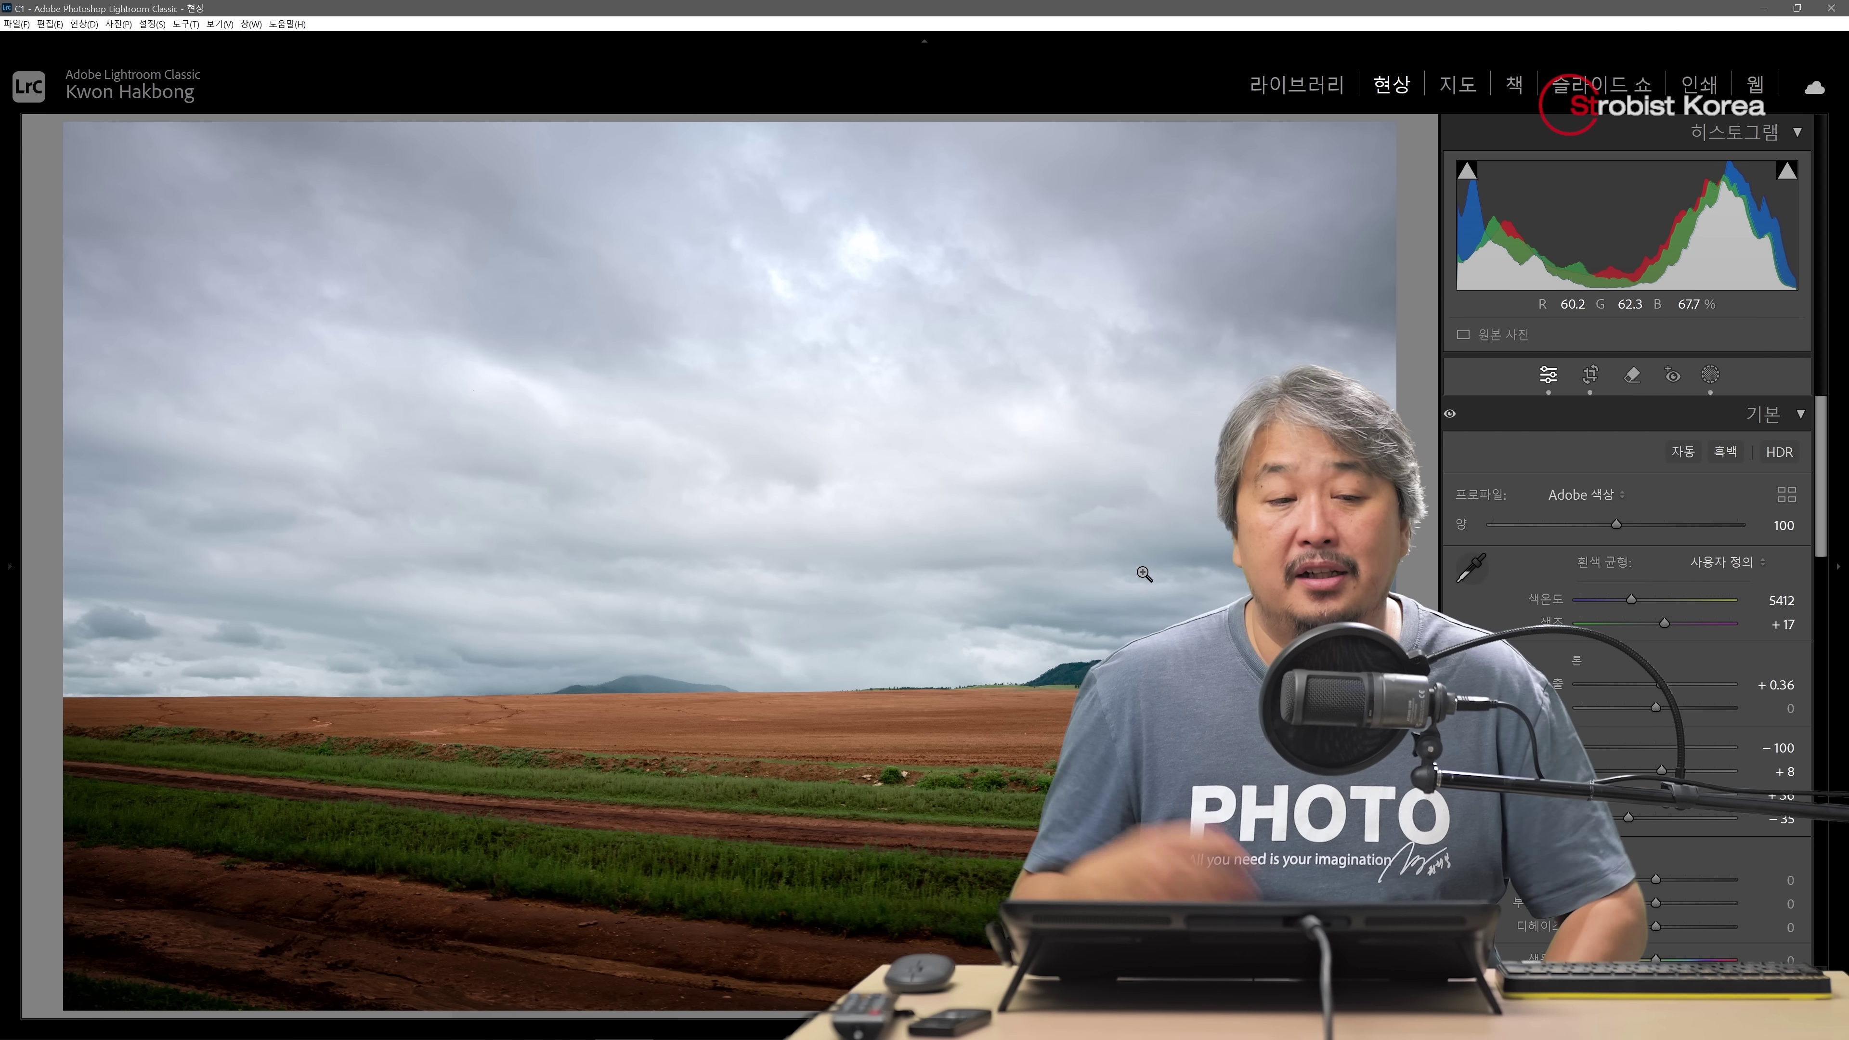
mouse_move(19, 531)
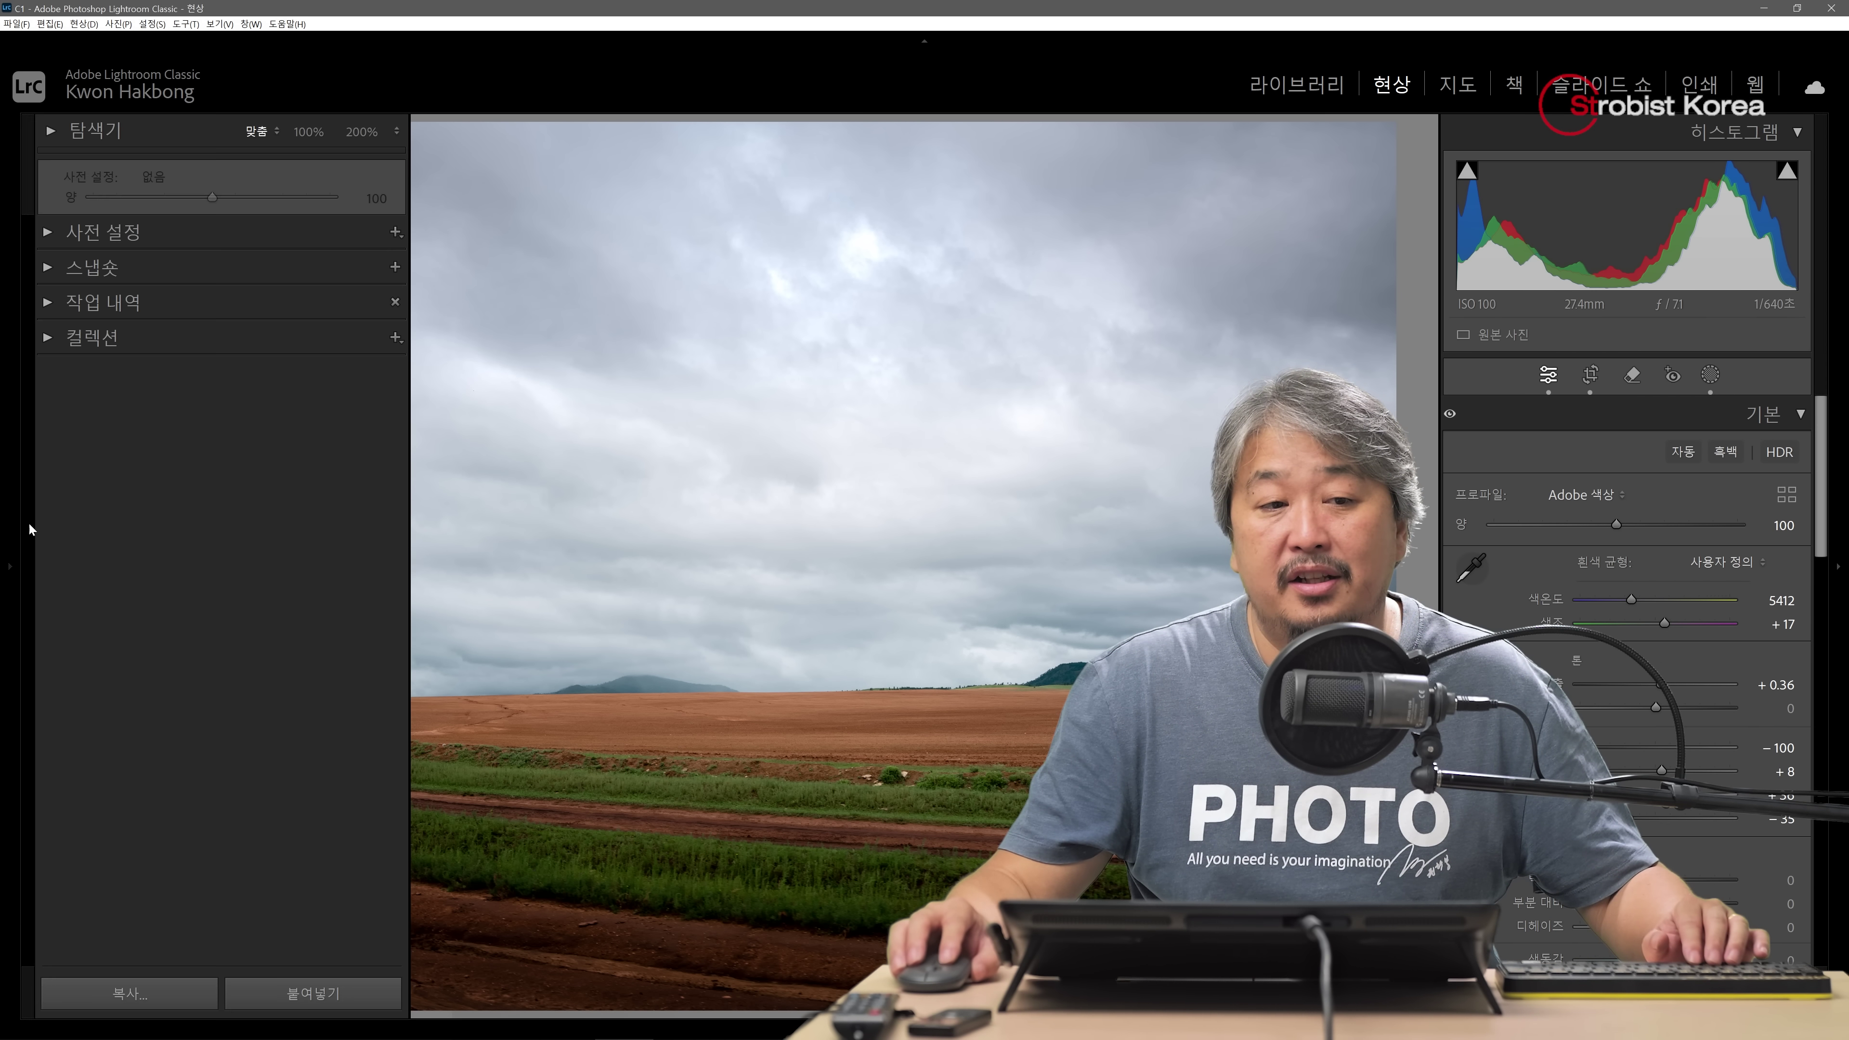